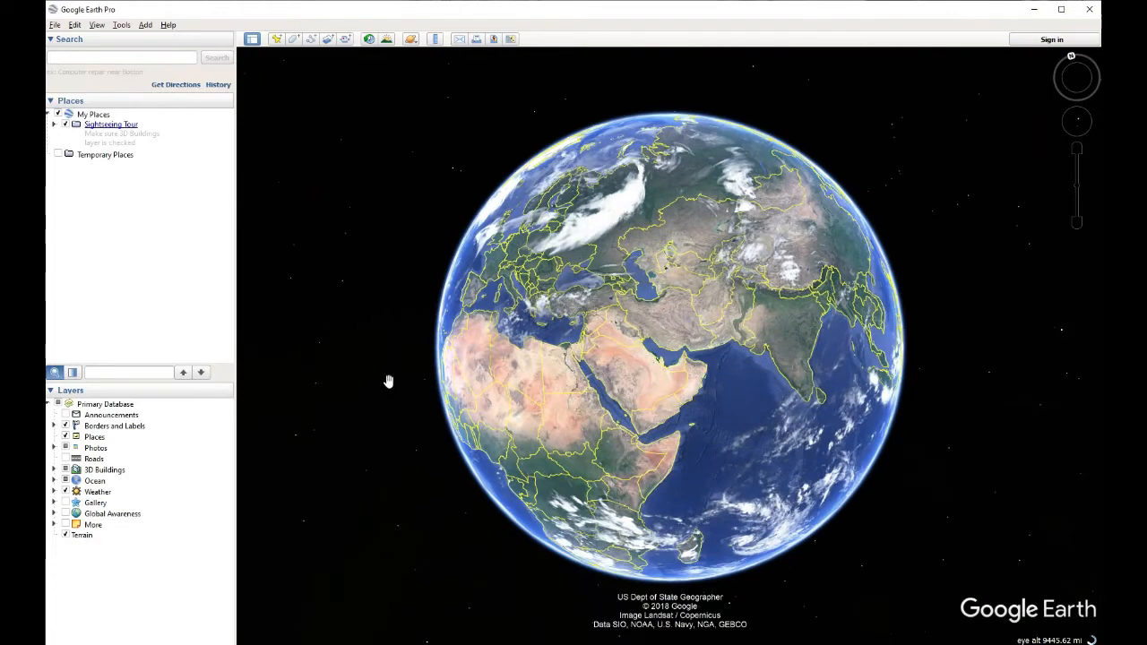
Step: Rotate the globe from Africa and Asia around to North America, centring the continent in the view
left_click_drag(475, 372, 697, 376)
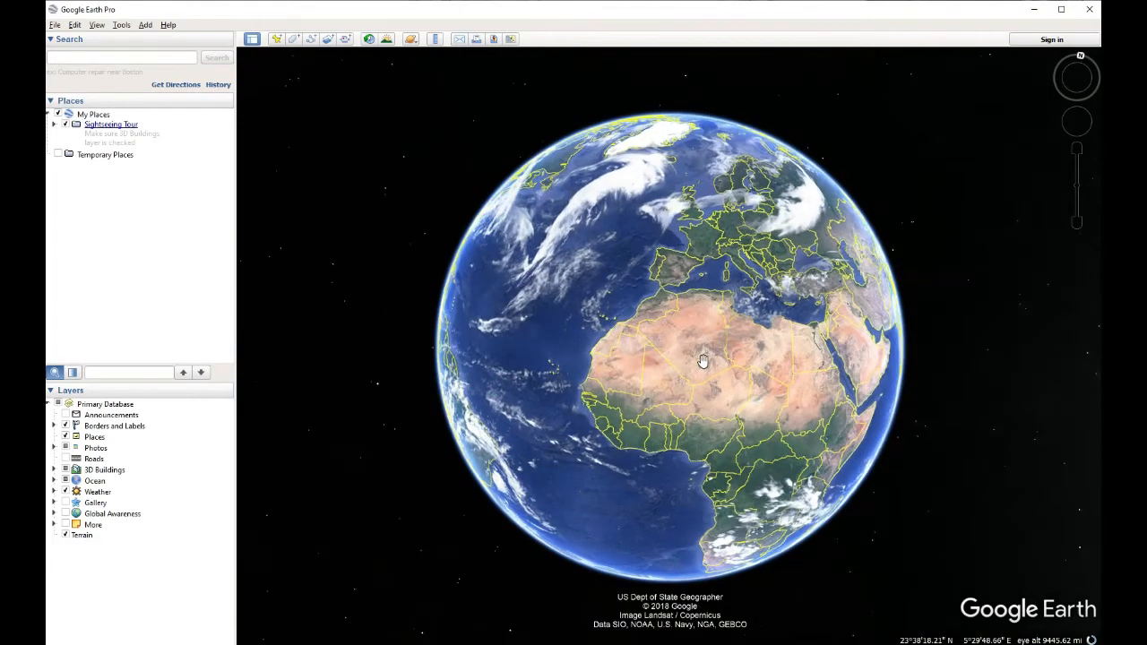
left_click_drag(450, 366, 622, 475)
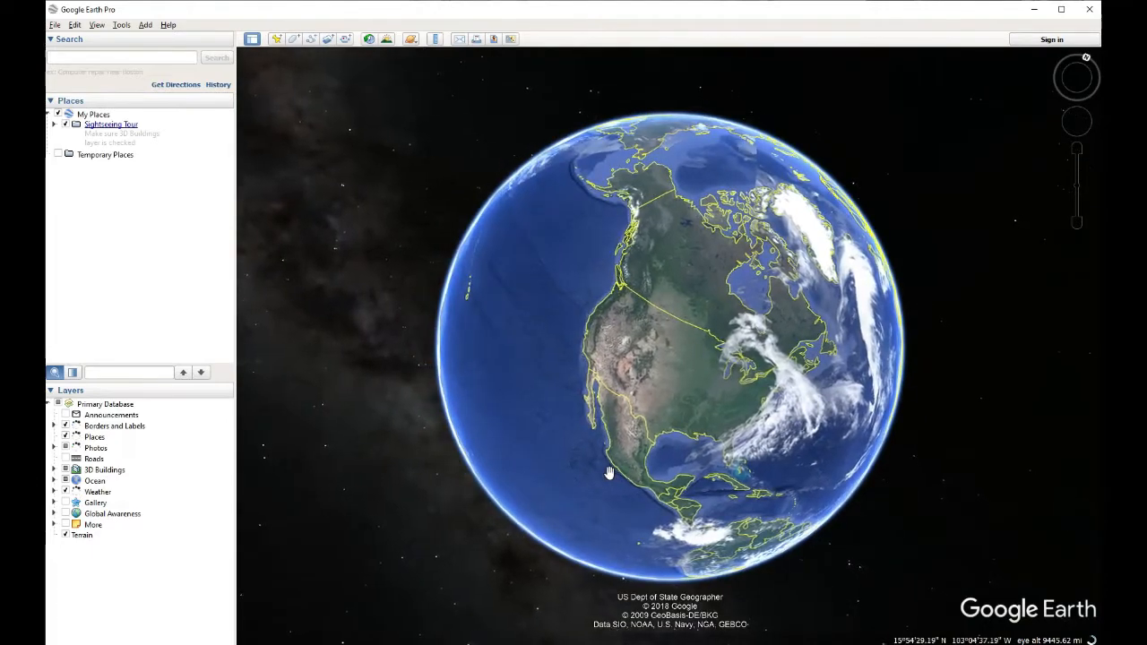
scroll(654, 382, "up", 2)
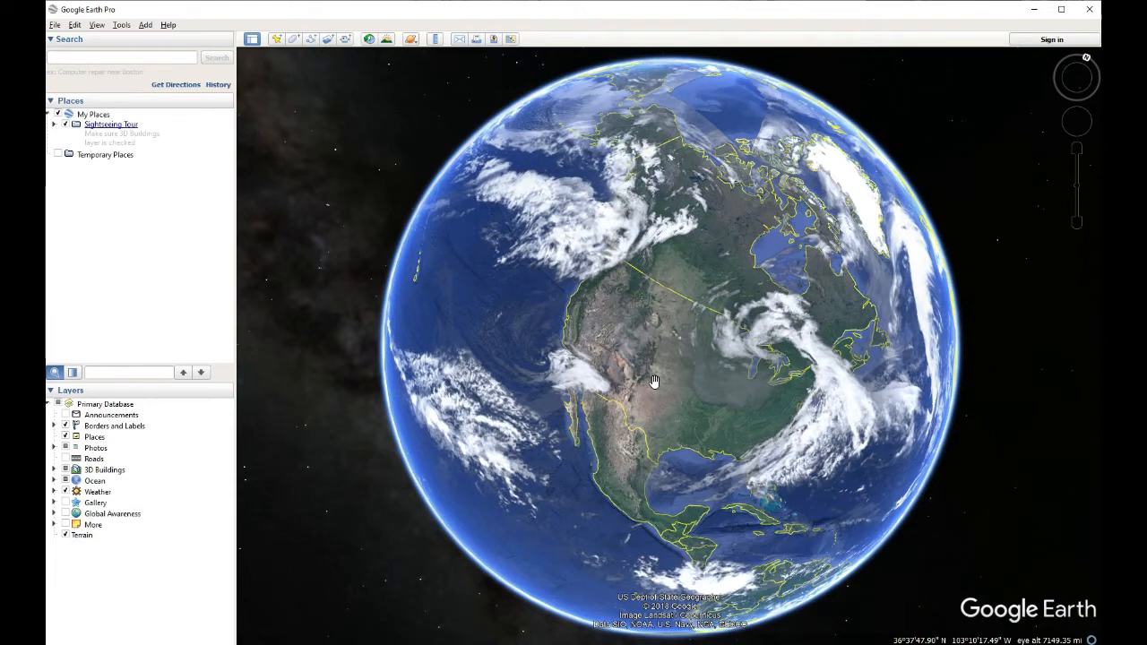
middle_click_drag(658, 404, 703, 383)
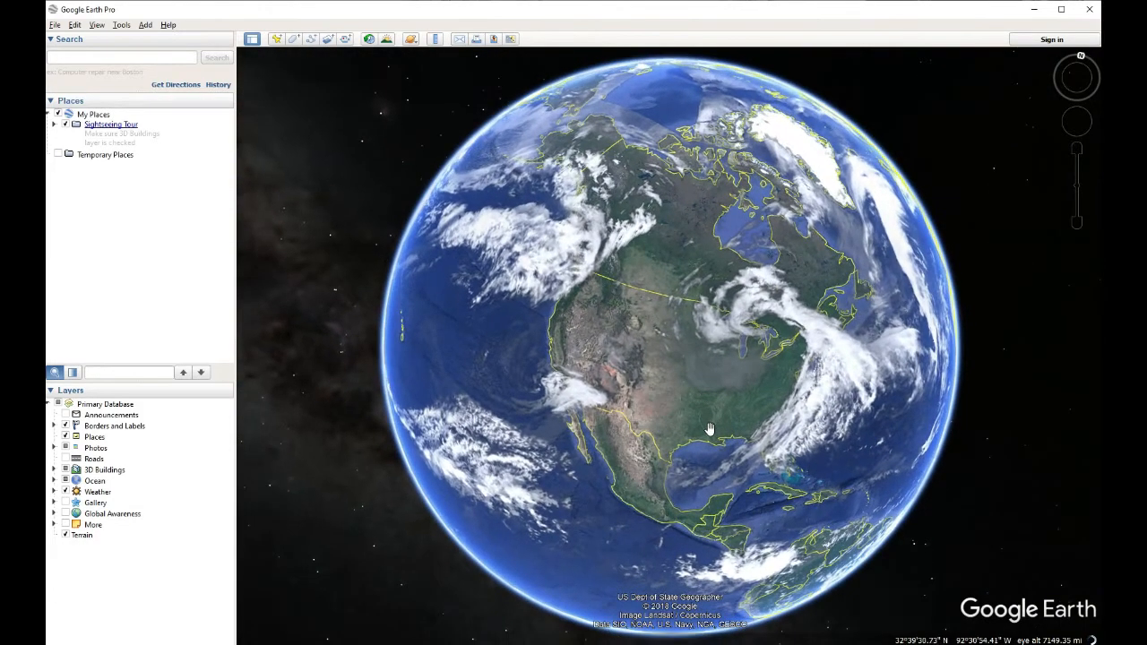
left_click_drag(710, 429, 676, 405)
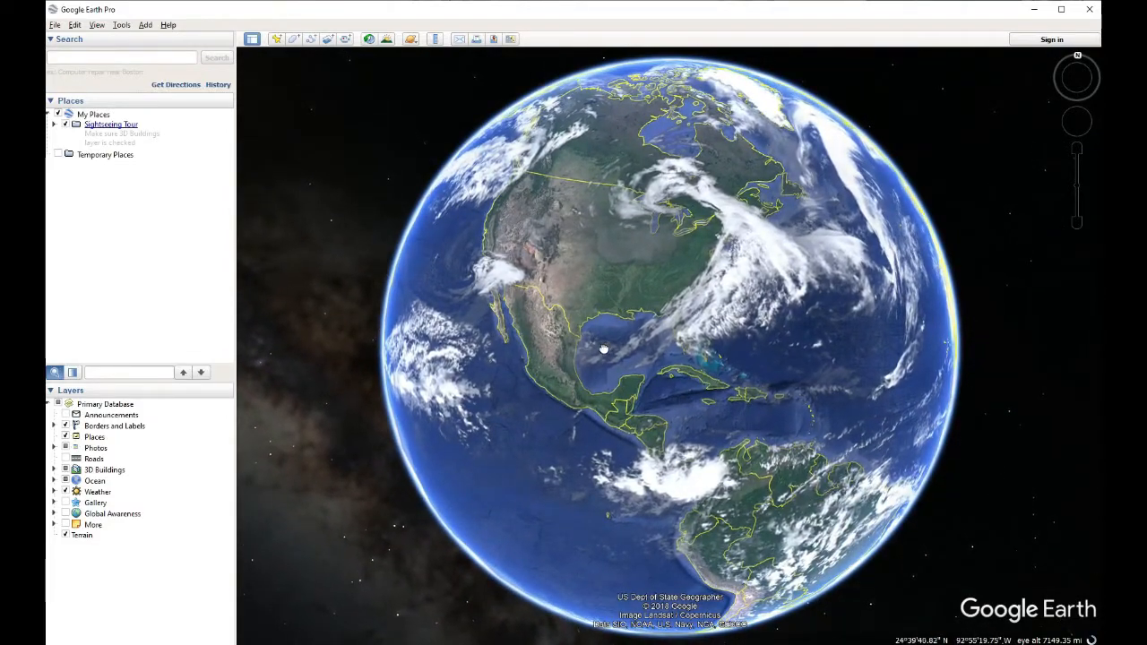
left_click_drag(603, 348, 552, 333)
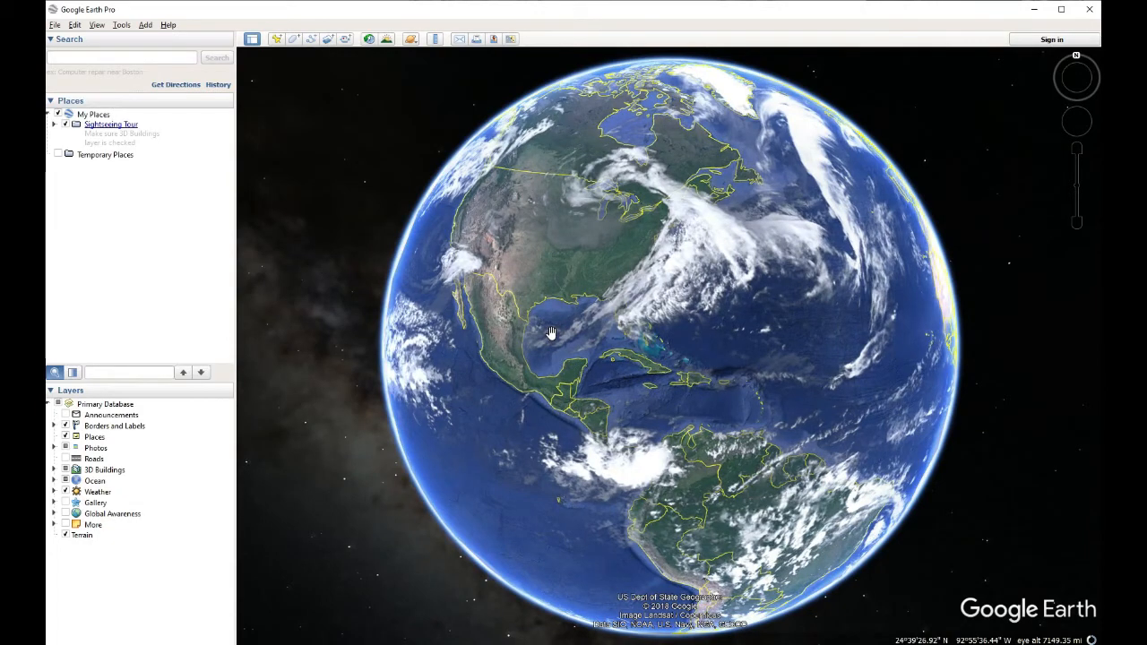
left_click_drag(576, 287, 622, 341)
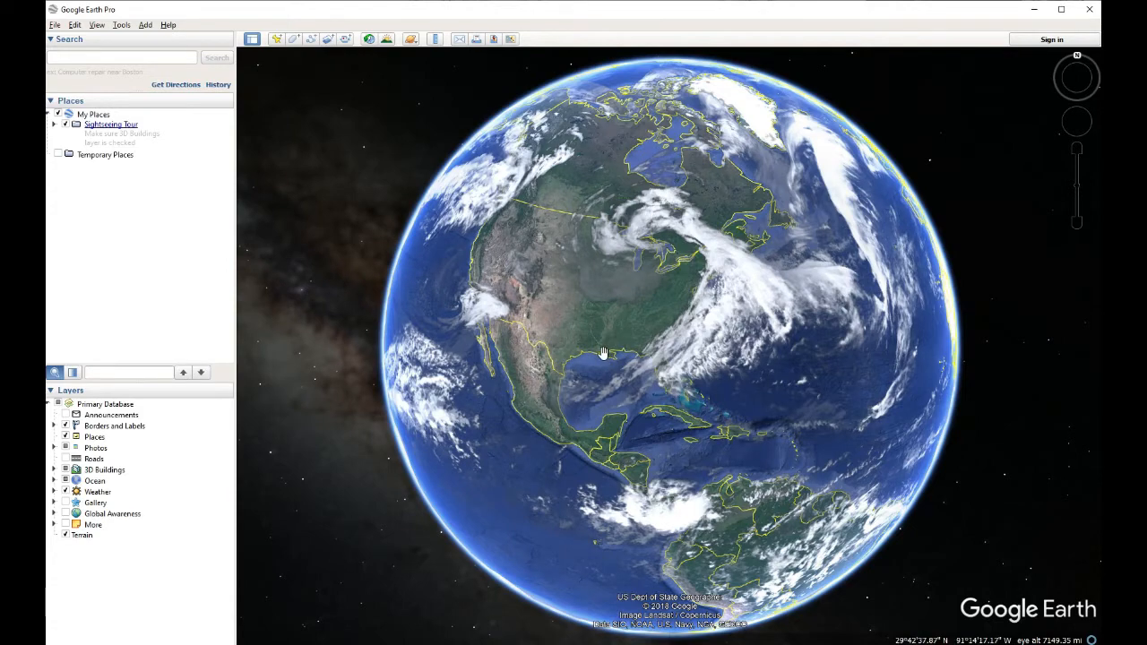
left_click_drag(548, 322, 625, 403)
Step: Zoom in on the United States to the level of individual states
scroll(625, 403, "up", 2)
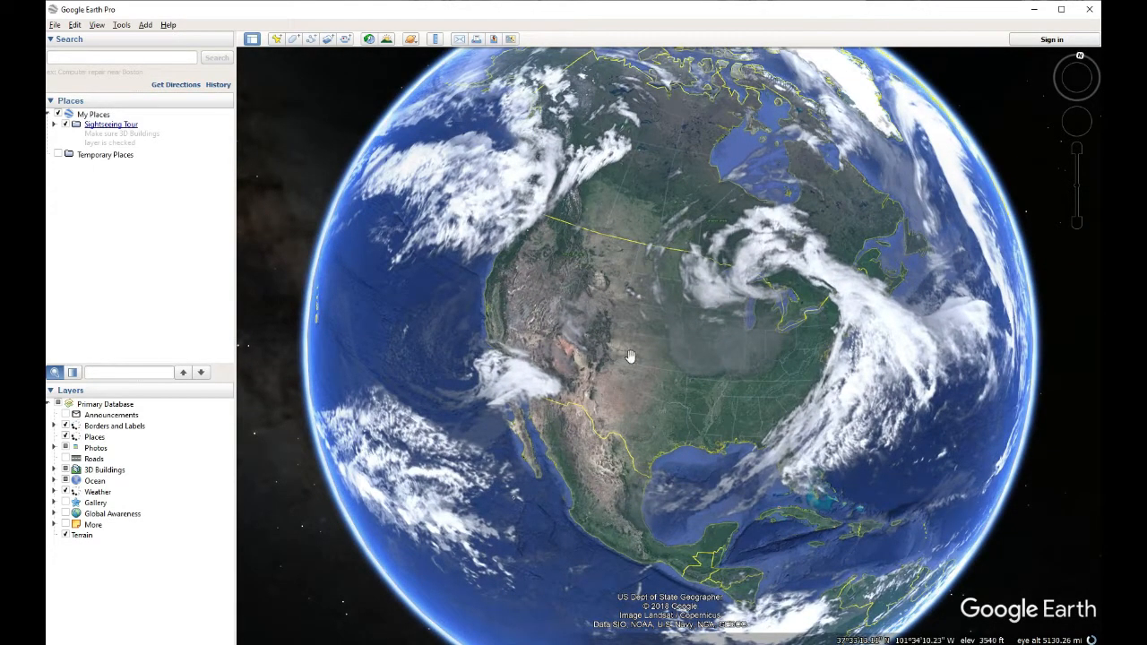
scroll(655, 402, "up", 4)
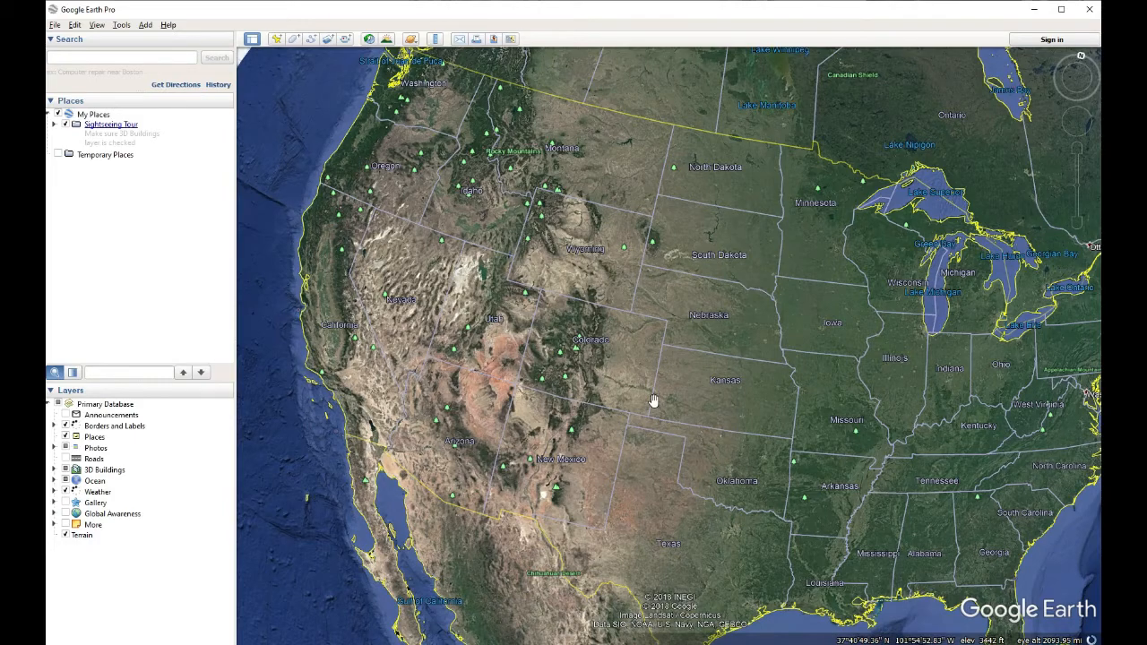
left_click_drag(654, 401, 600, 353)
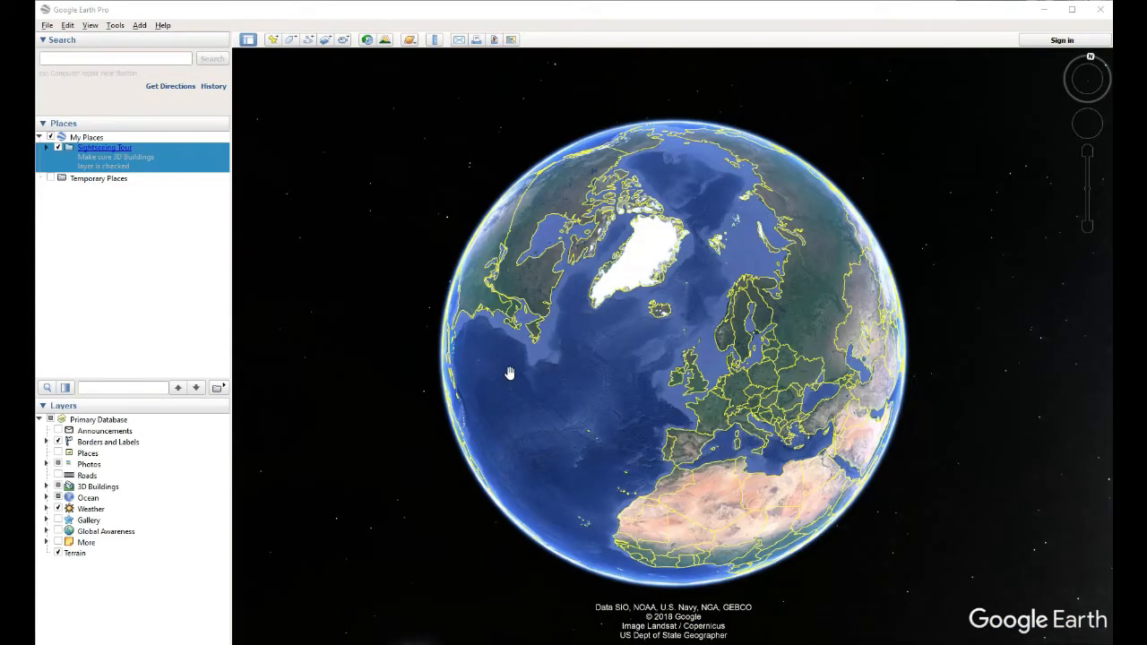
Step: Turn the globe from the North Atlantic to North America with north facing roughly up
left_click_drag(504, 373, 686, 457)
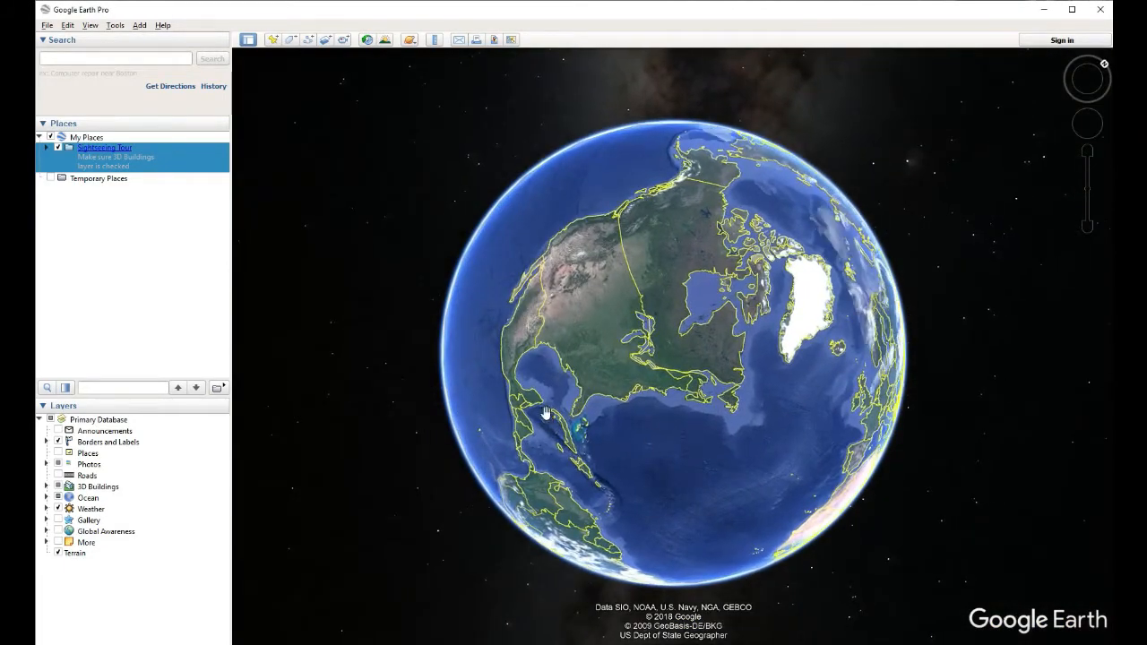
right_click_drag(551, 413, 668, 401)
left_click_drag(576, 380, 668, 473)
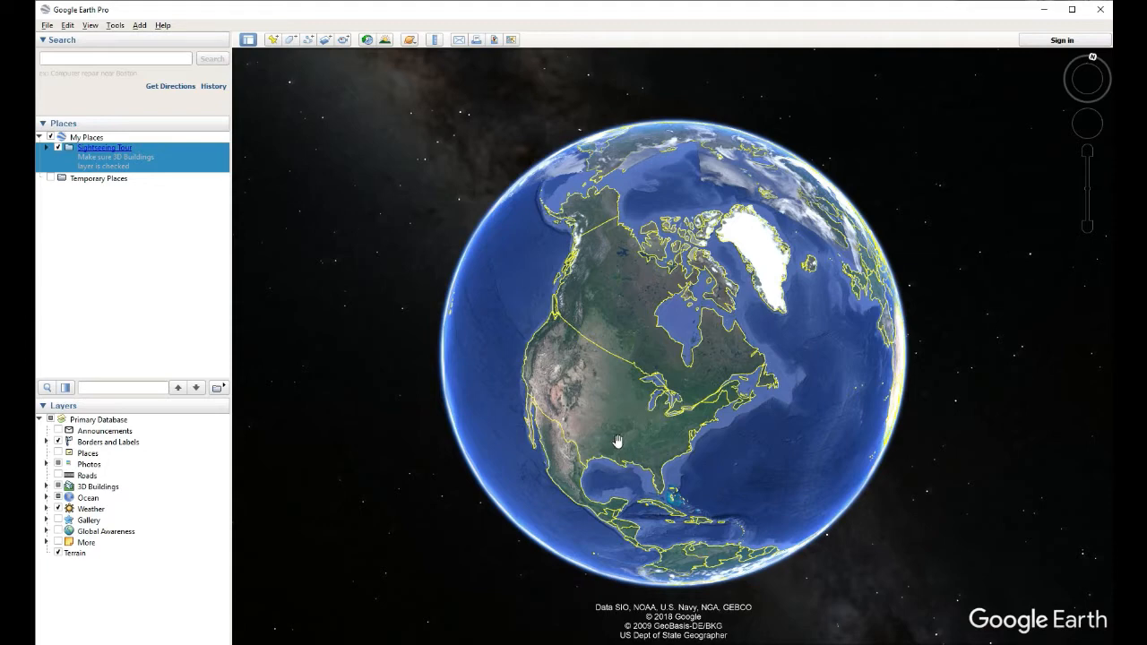
Step: Zoom in on the Ouachita Mountains near the Oklahoma–Arkansas border and back out to a small, distant globe
scroll(615, 434, "up", 5)
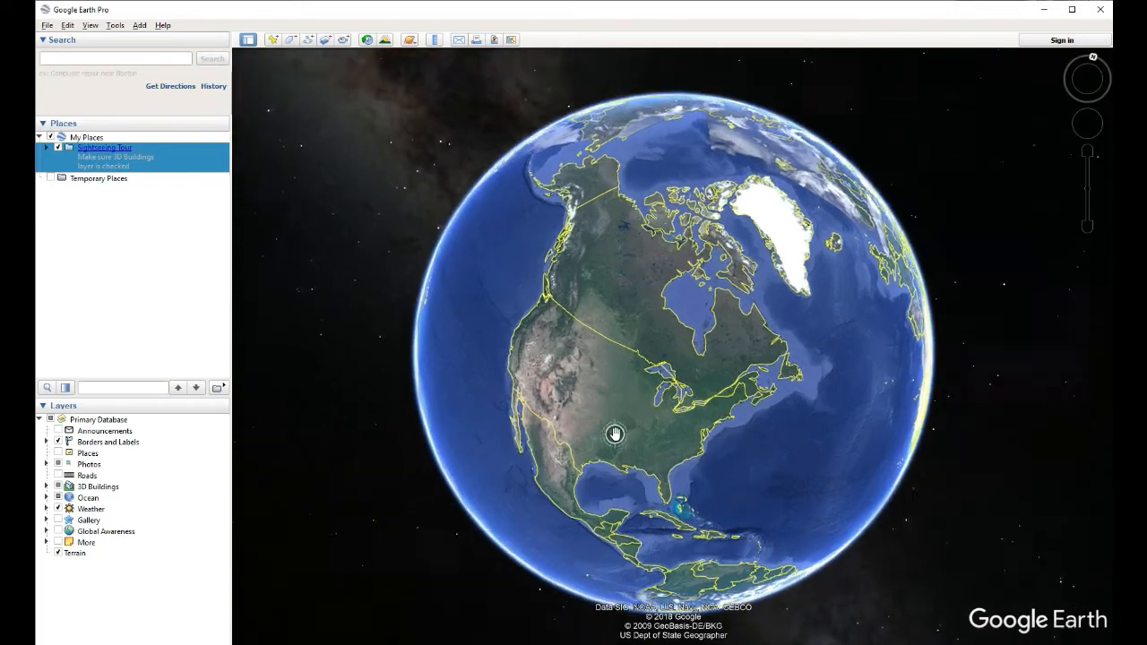
scroll(615, 433, "up", 5)
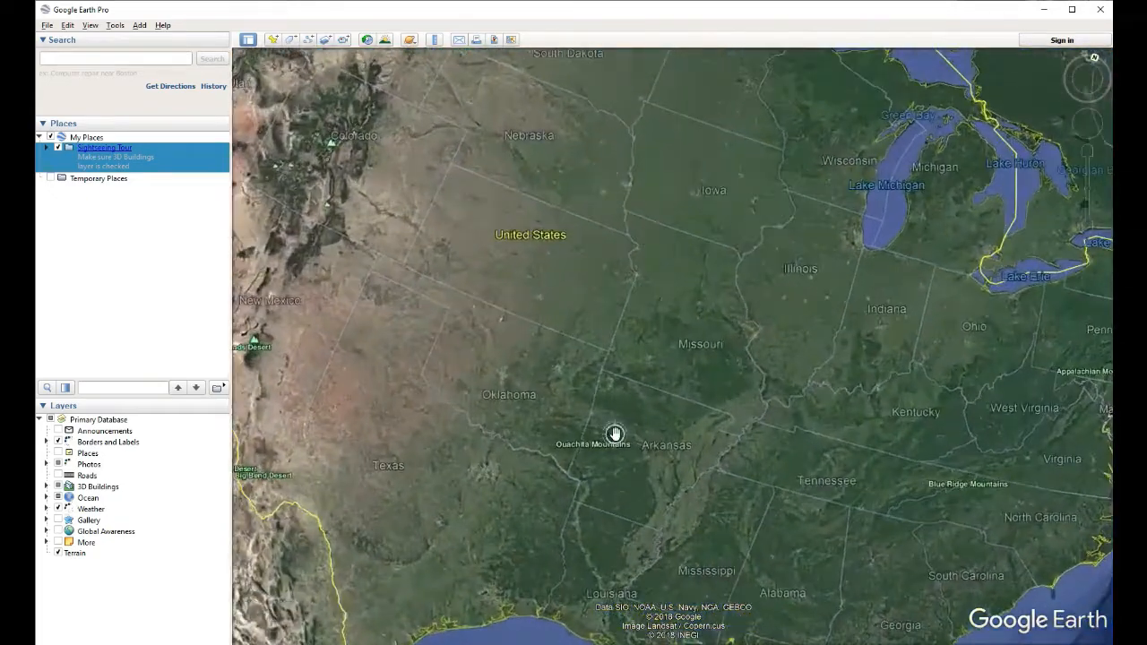
scroll(615, 434, "up", 3)
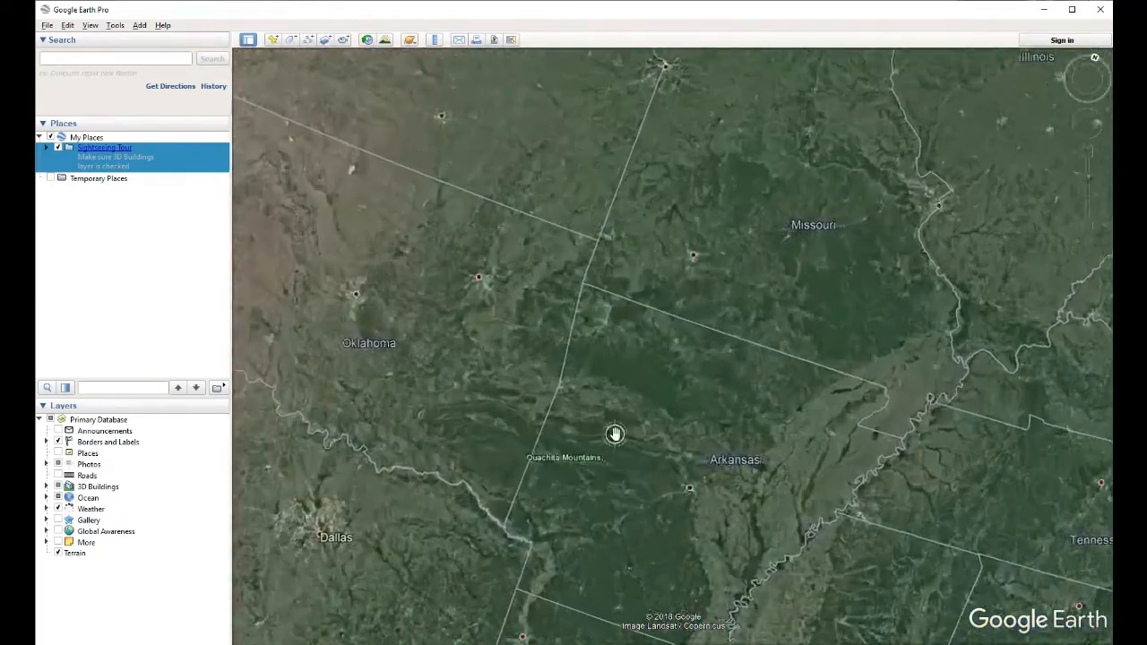
scroll(615, 433, "down", 5)
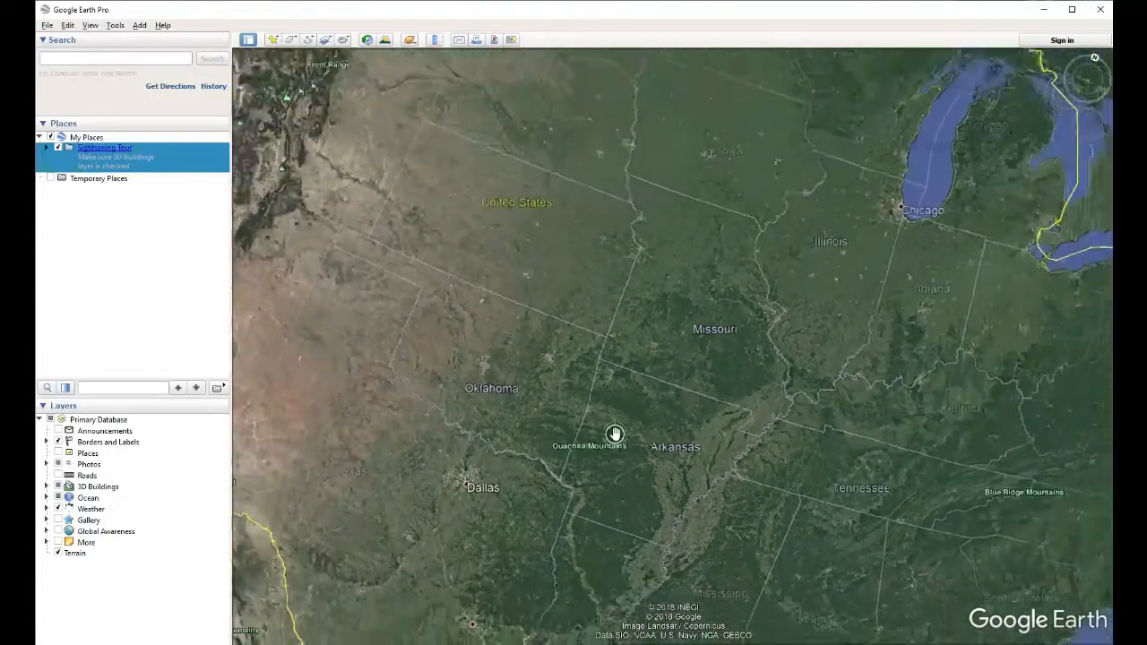
scroll(615, 434, "down", 5)
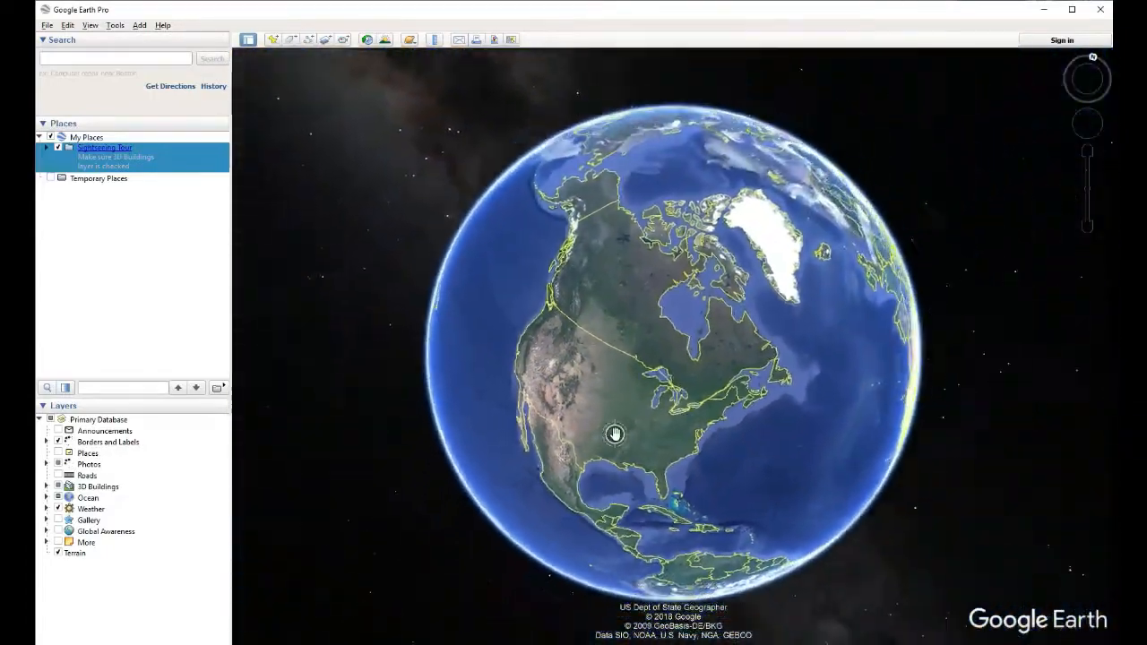
scroll(615, 433, "down", 2)
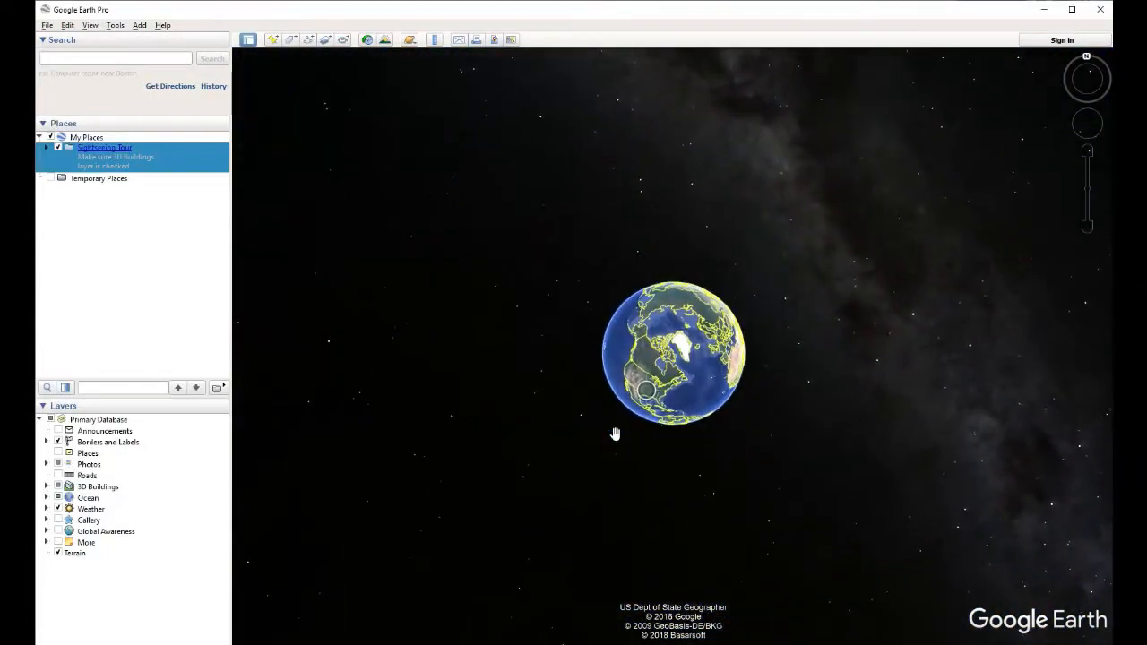
Step: Enlarge the distant globe slightly and spin it across the Pacific to bring Australia into view
scroll(644, 392, "up", 3)
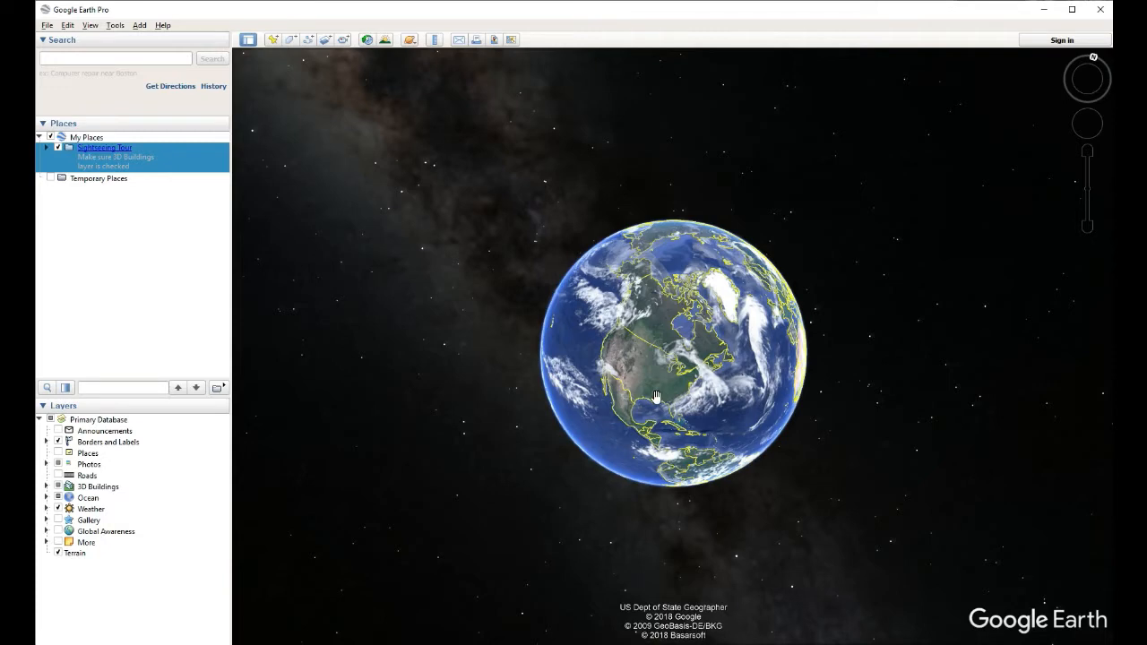
left_click_drag(650, 393, 720, 335)
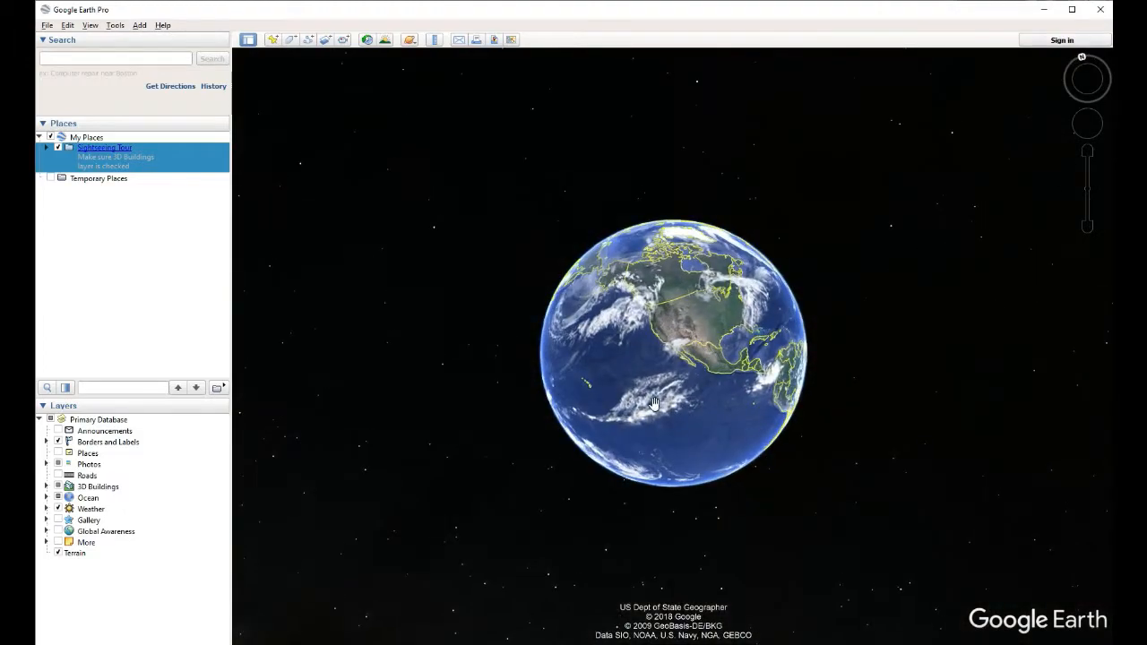
left_click_drag(599, 377, 744, 354)
left_click_drag(609, 414, 709, 323)
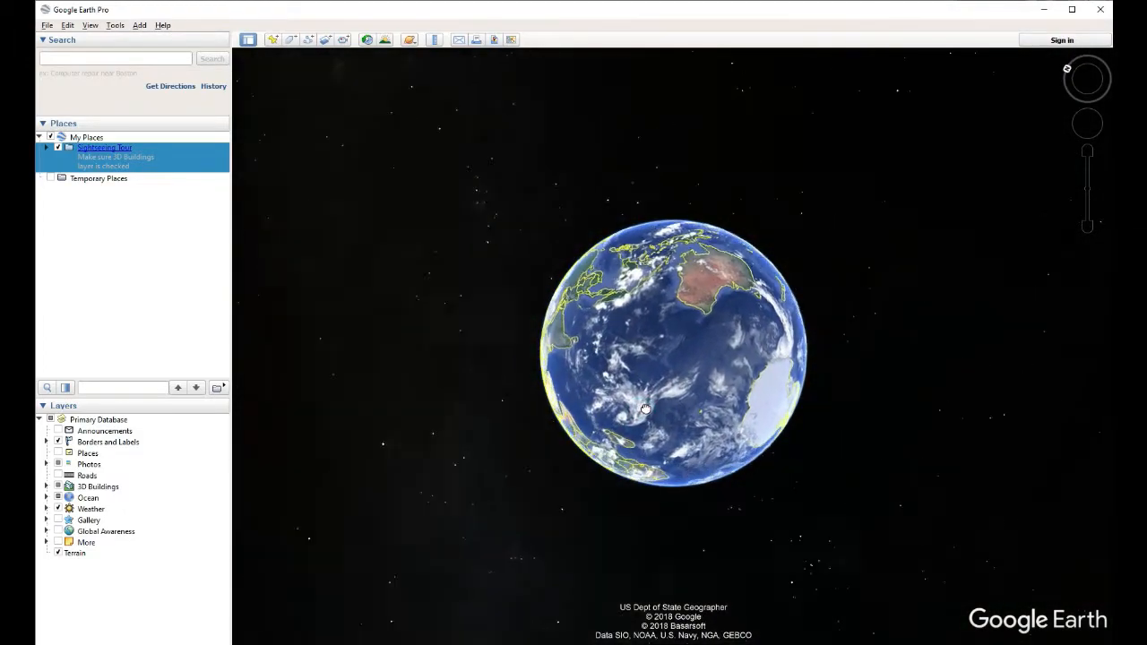
left_click_drag(636, 425, 709, 284)
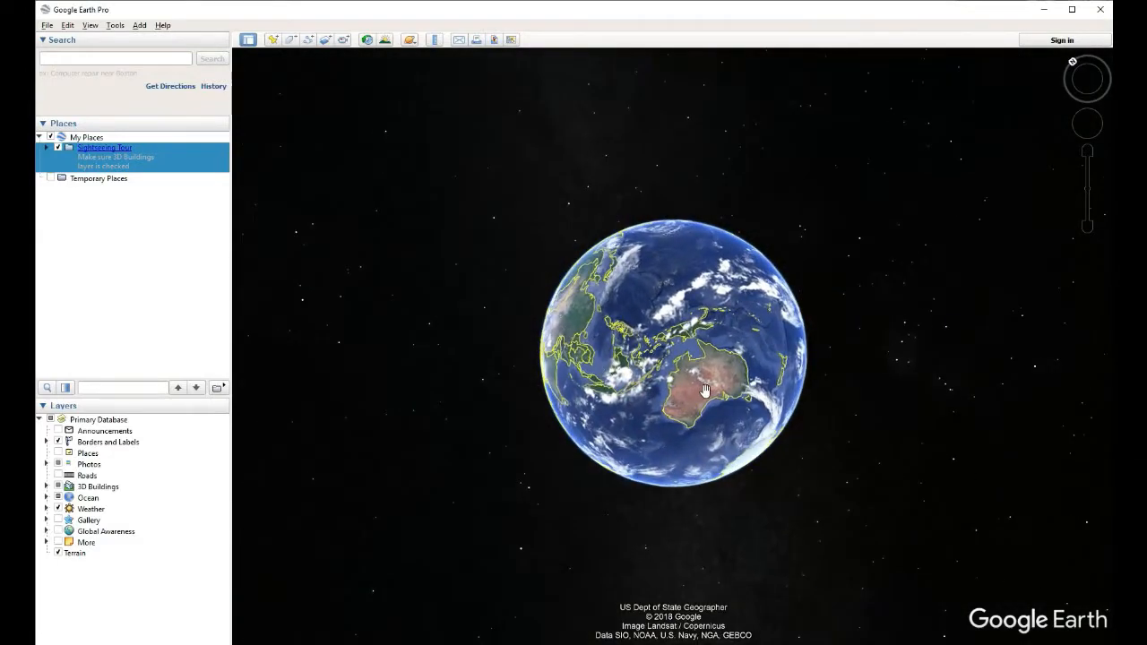
Step: Zoom in on Australia and rotate the globe so that north points up
scroll(695, 386, "up", 3)
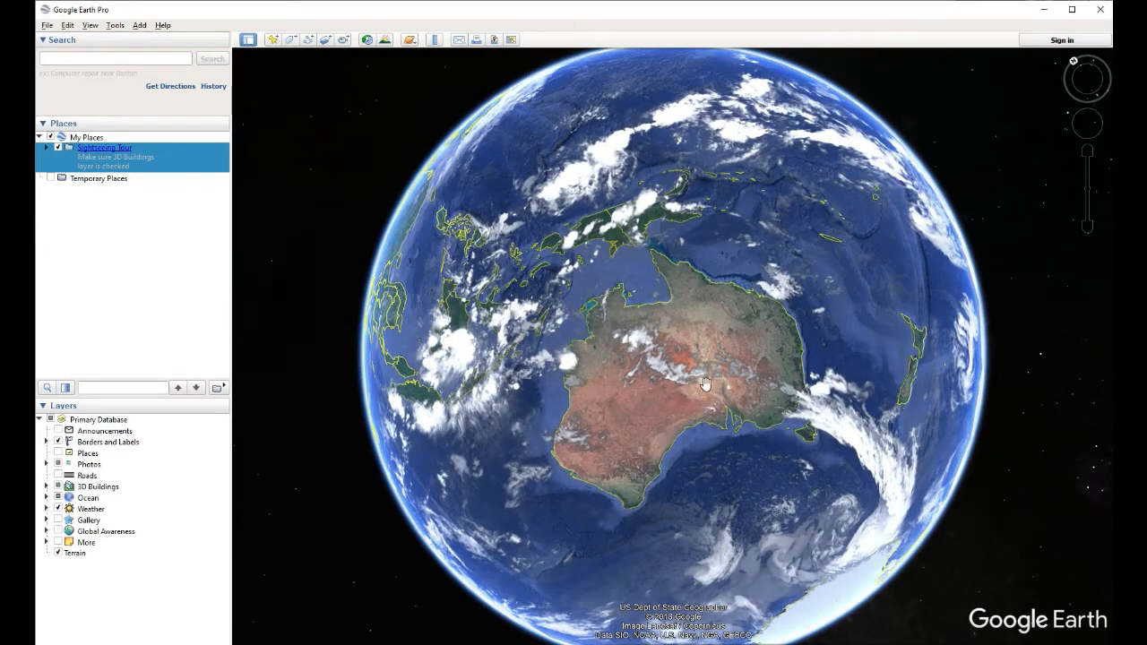
right_click_drag(702, 381, 691, 383)
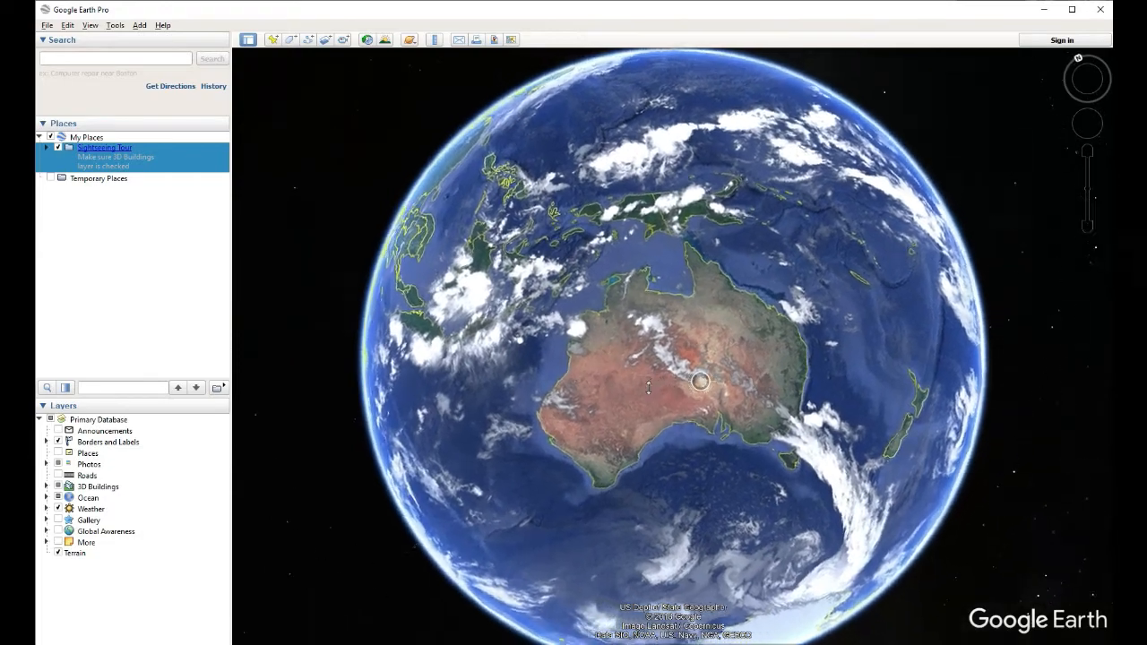
middle_click_drag(648, 387, 760, 405)
middle_click_drag(631, 411, 563, 408)
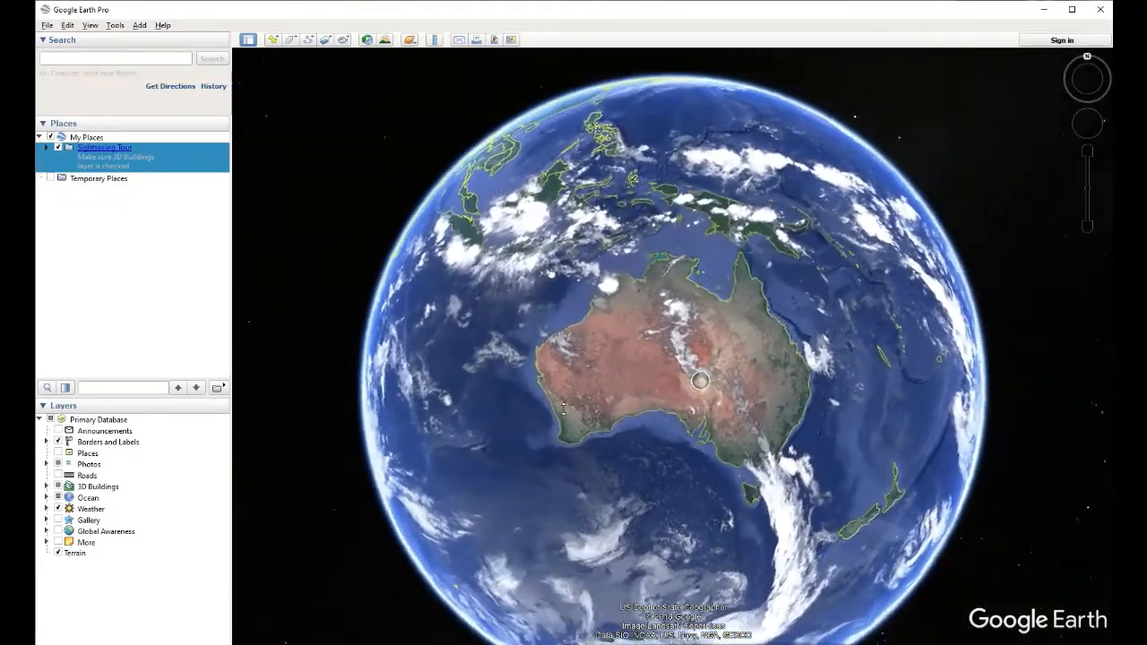
Step: Zoom in on Lake Eyre in South Australia, rotating the map around the lake on the way
scroll(687, 410, "up", 5)
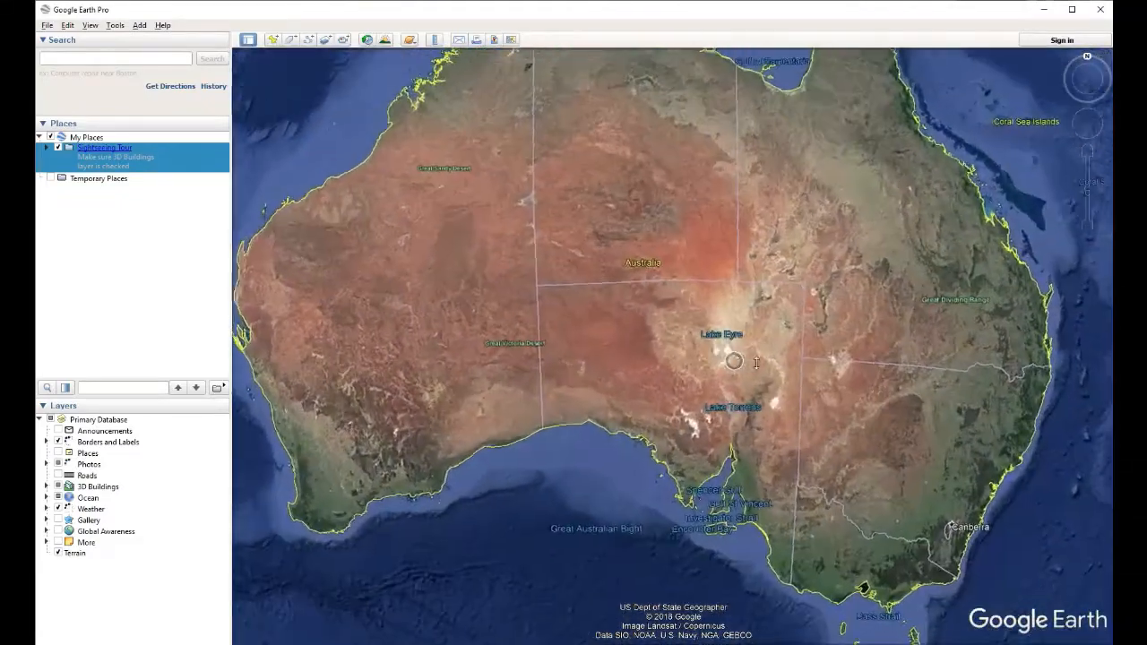
middle_click_drag(734, 360, 787, 355)
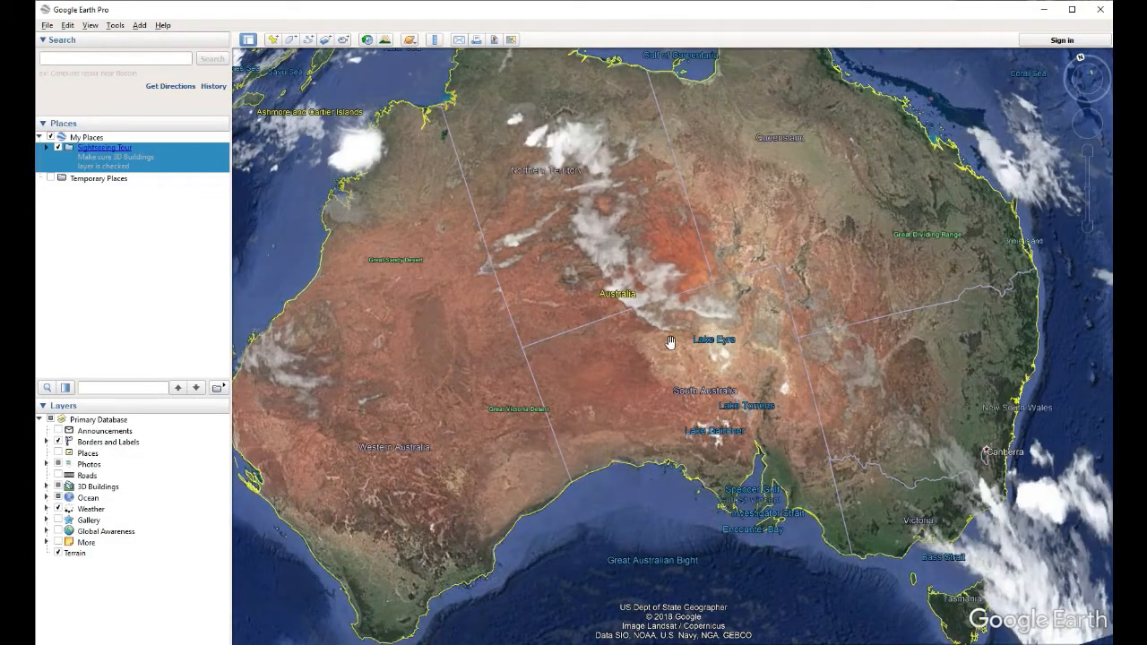
right_click_drag(656, 325, 668, 389)
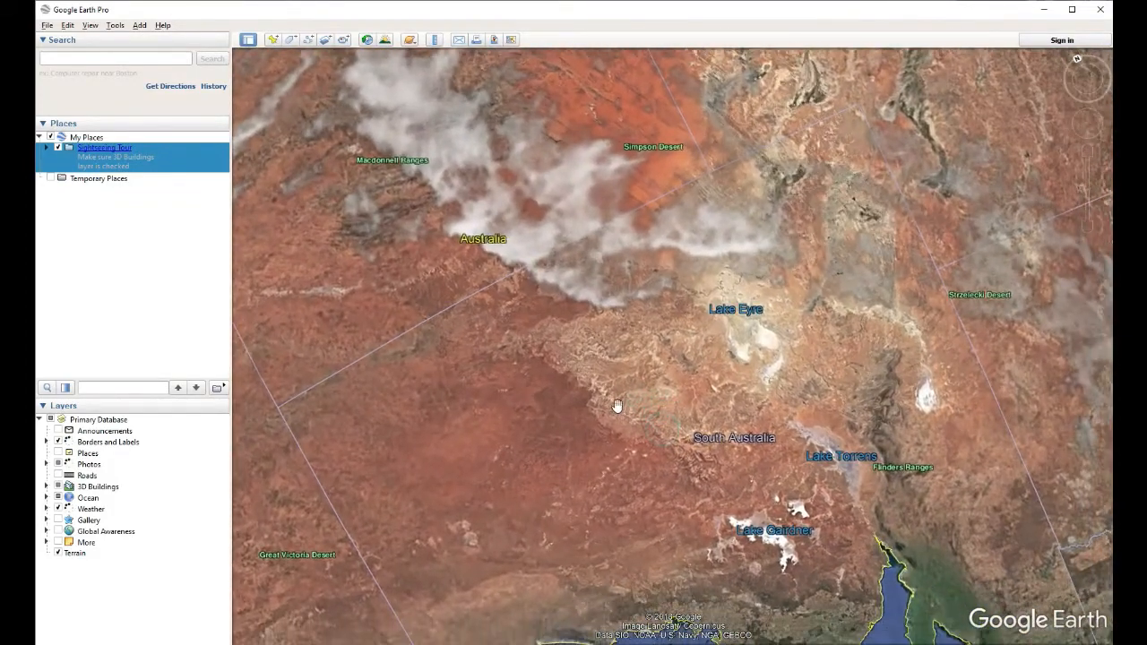
right_click_drag(798, 362, 706, 328)
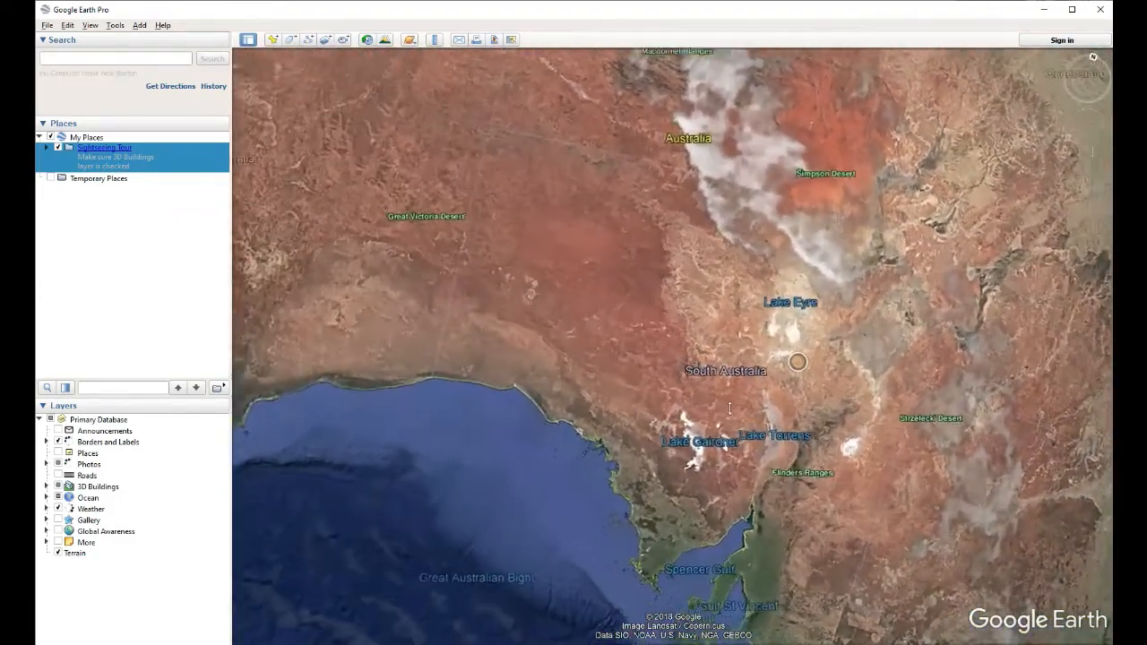
right_click_drag(729, 408, 798, 388)
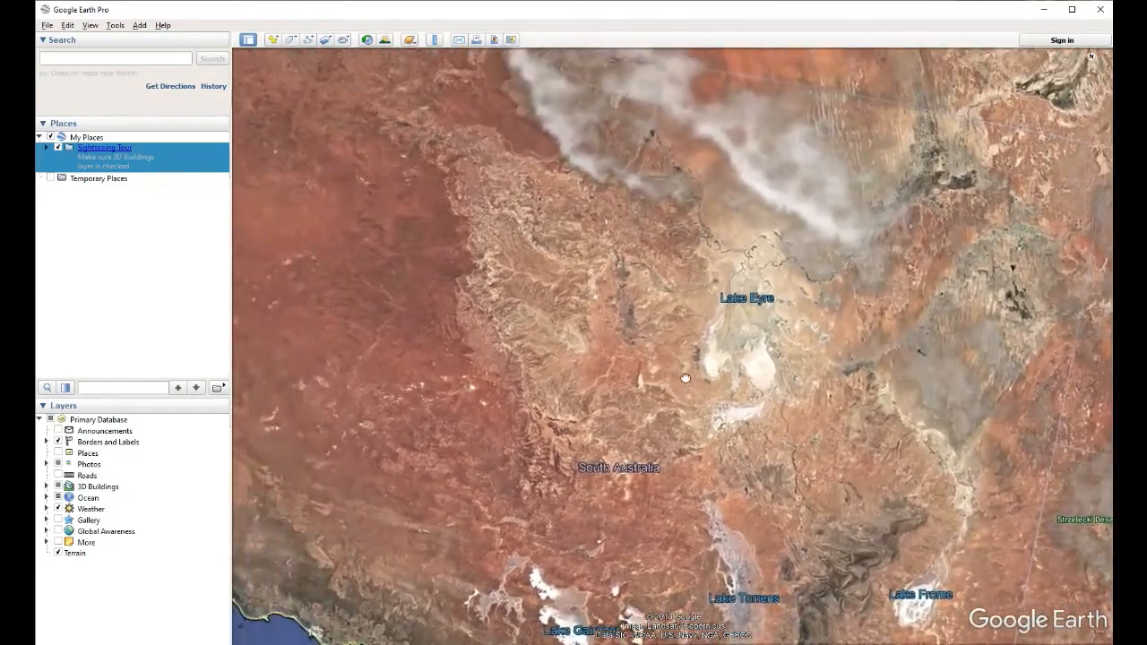
left_click_drag(685, 378, 583, 417)
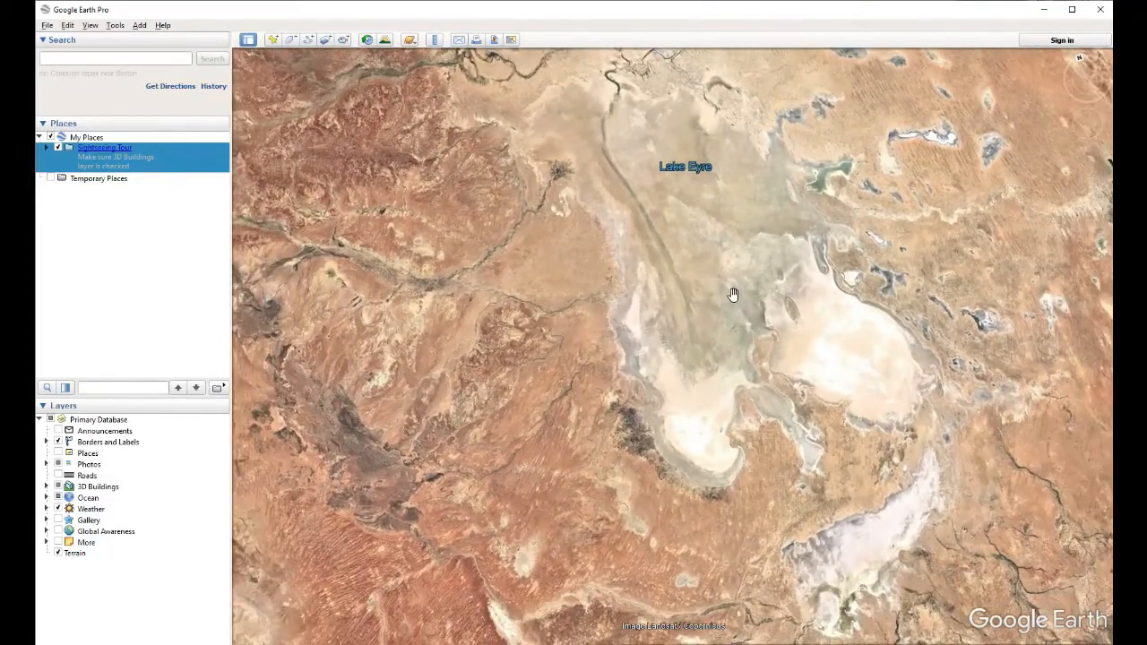
left_click(45, 26)
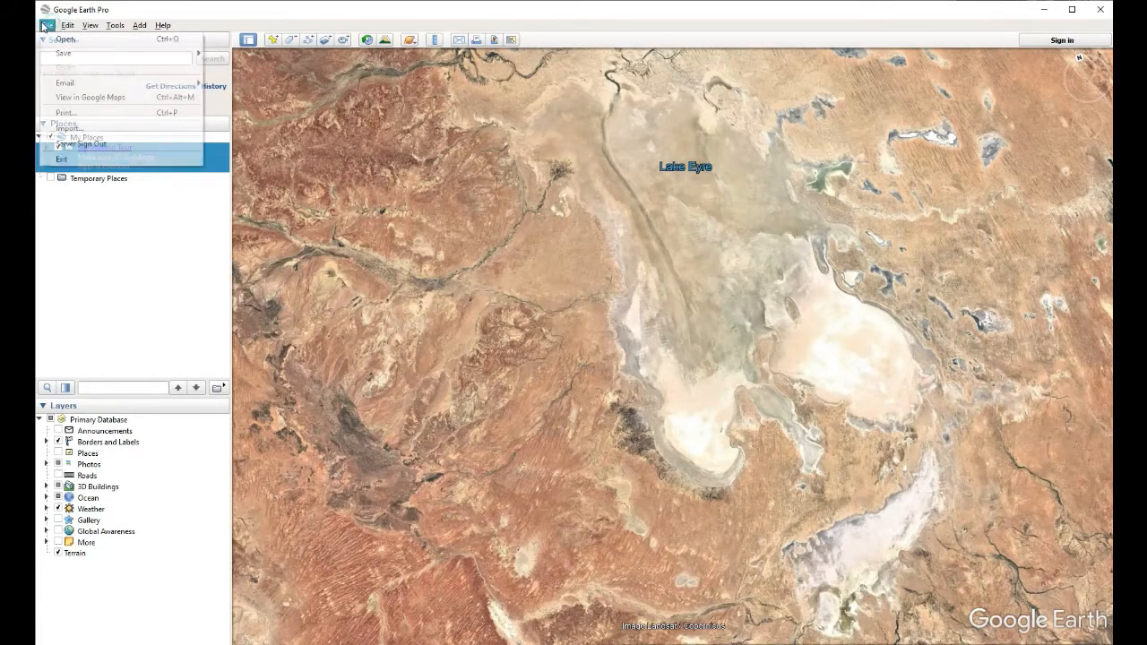
mouse_move(68, 27)
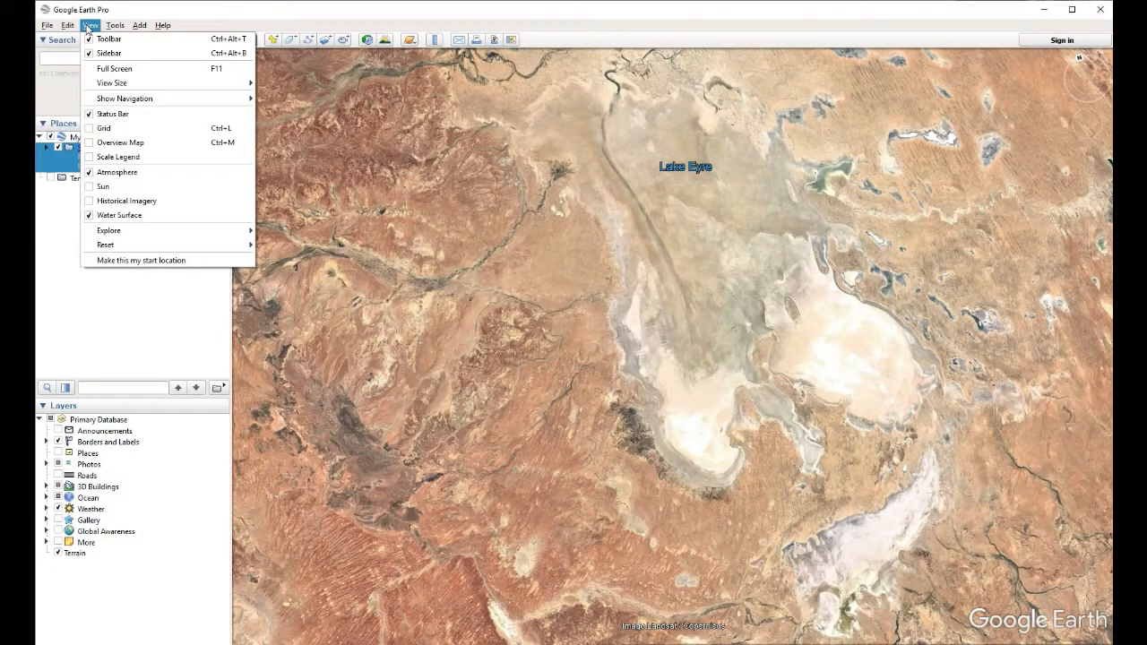
mouse_move(49, 27)
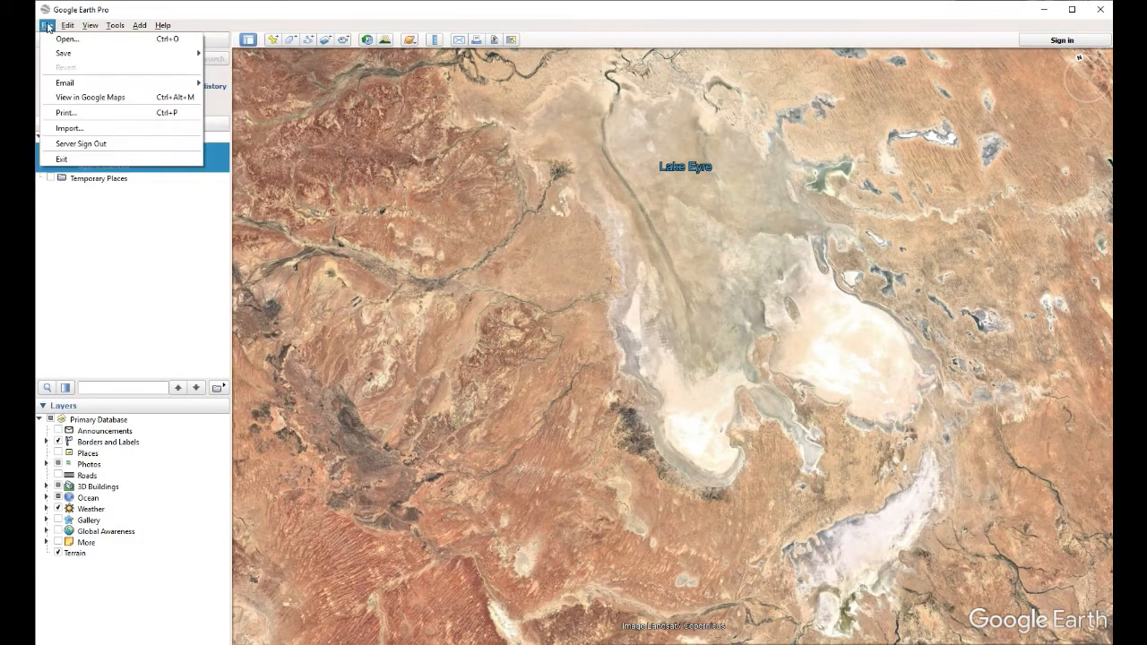
mouse_move(94, 26)
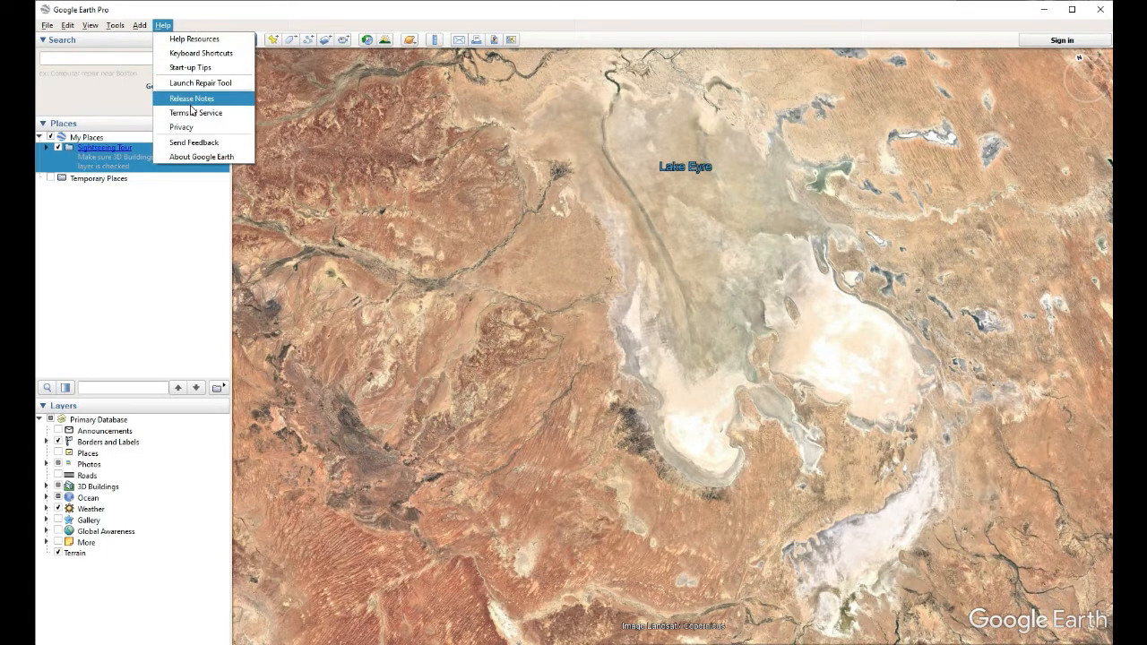
left_click(239, 10)
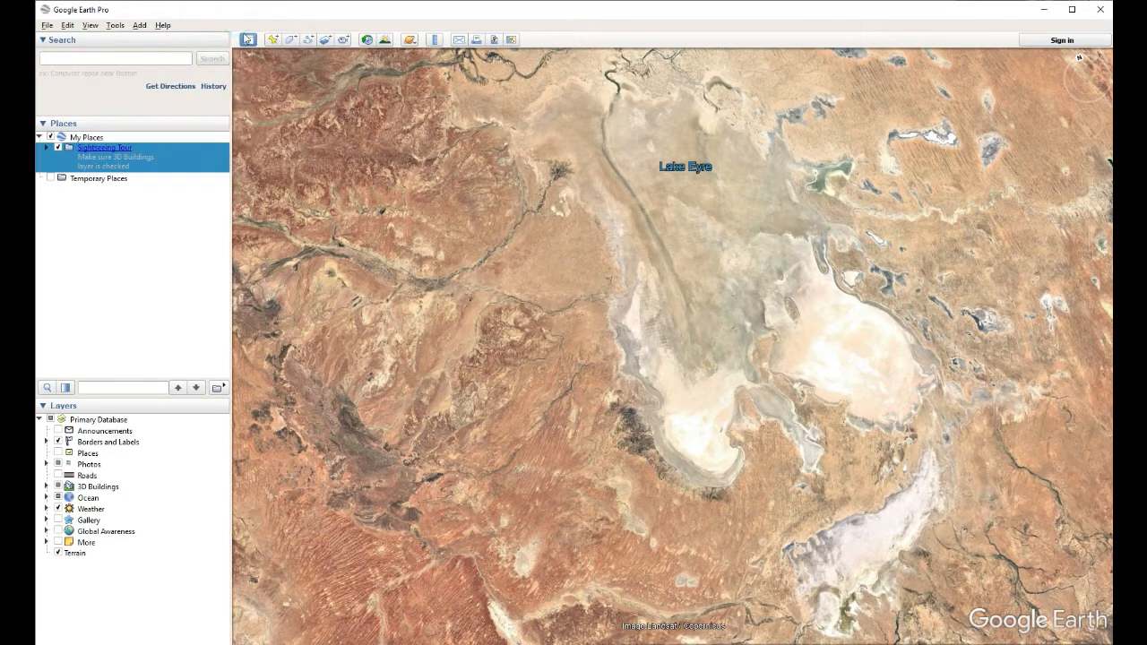
left_click(271, 40)
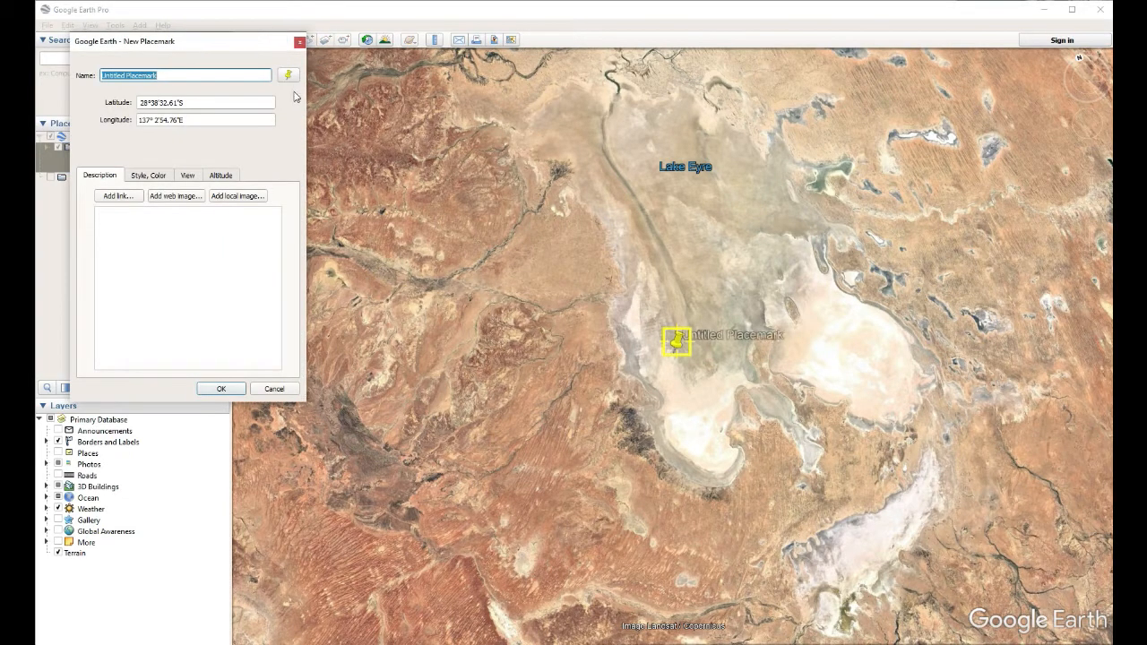
key("Escape")
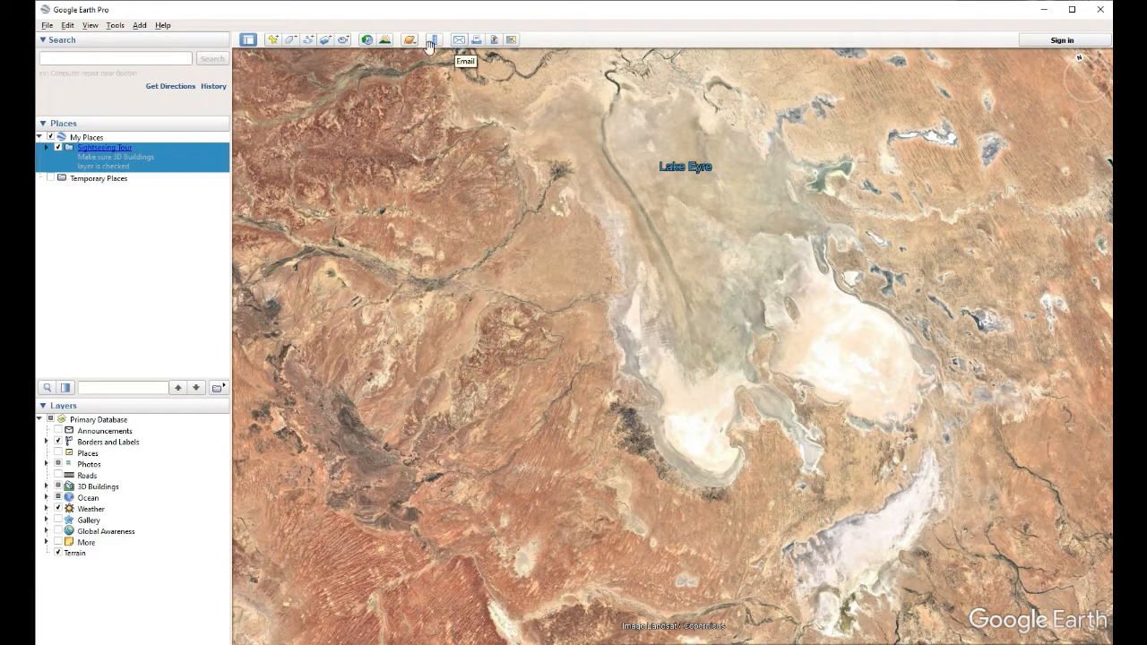
left_click_drag(455, 356, 465, 356)
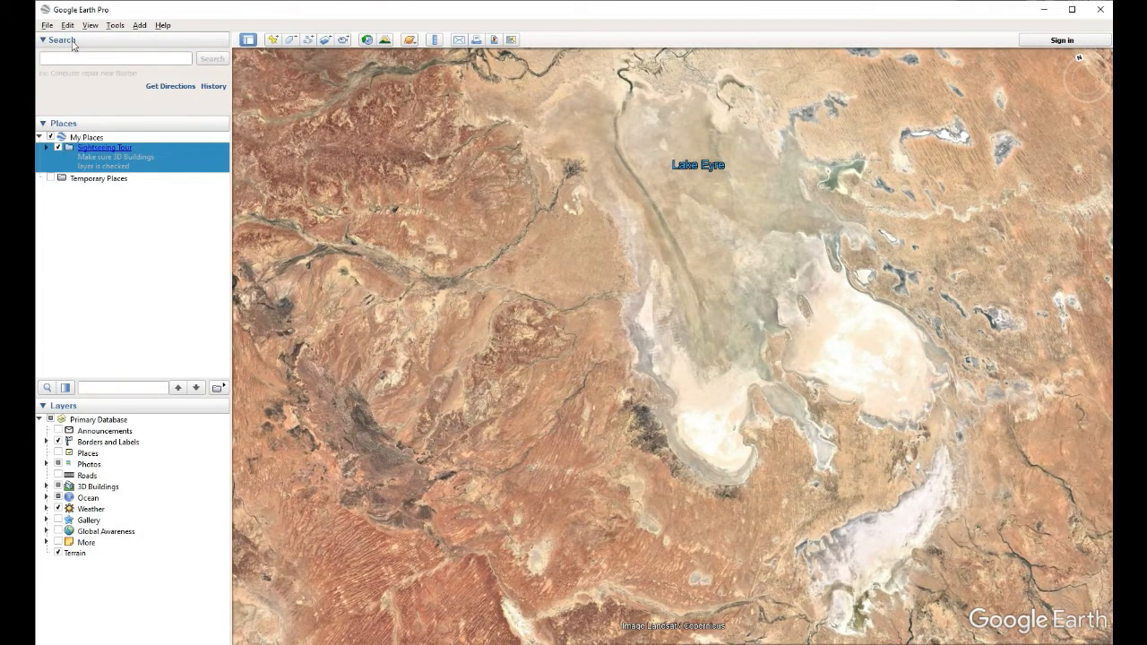
Step: Search for Paris, France, and fly to the city
left_click(46, 57)
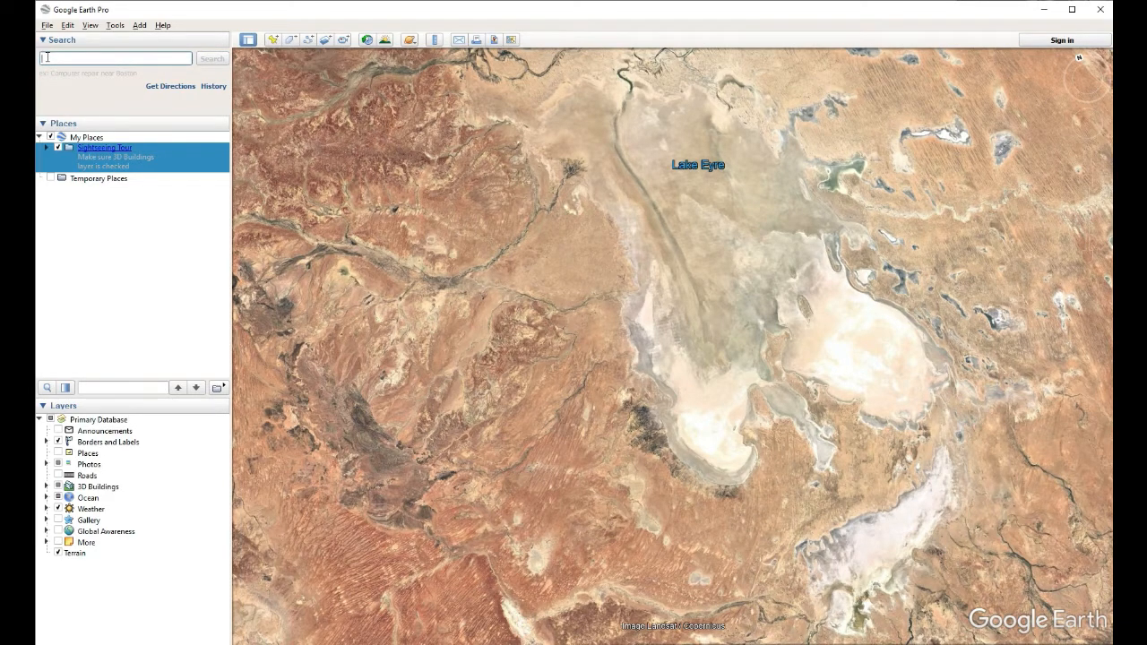
left_click(100, 57)
type("paris")
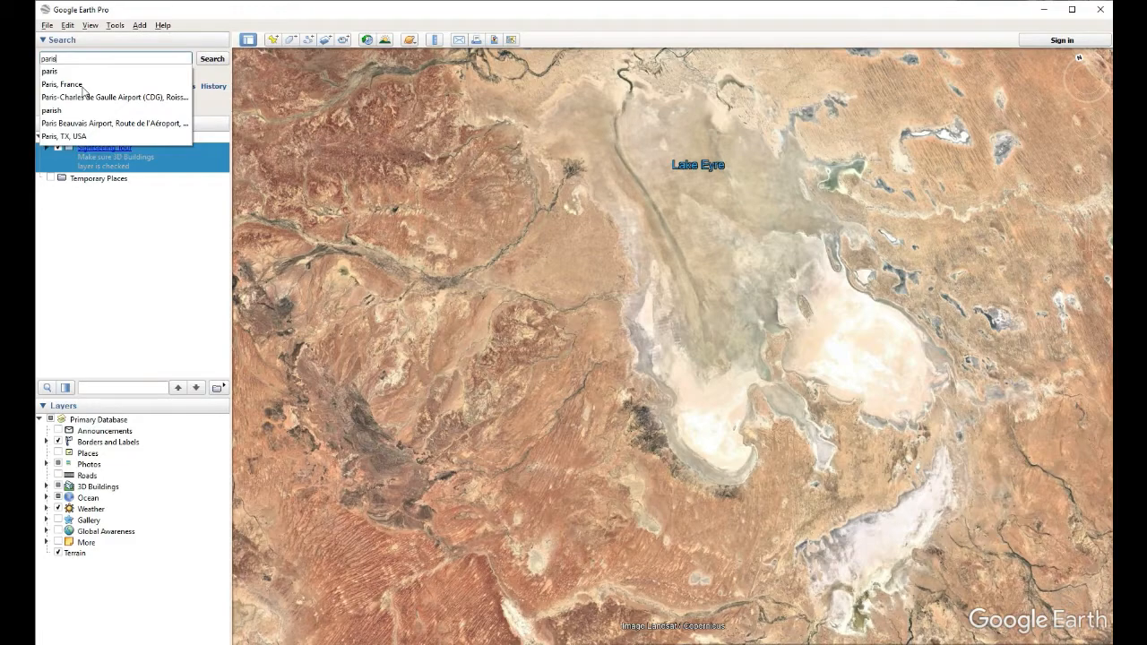
left_click(96, 86)
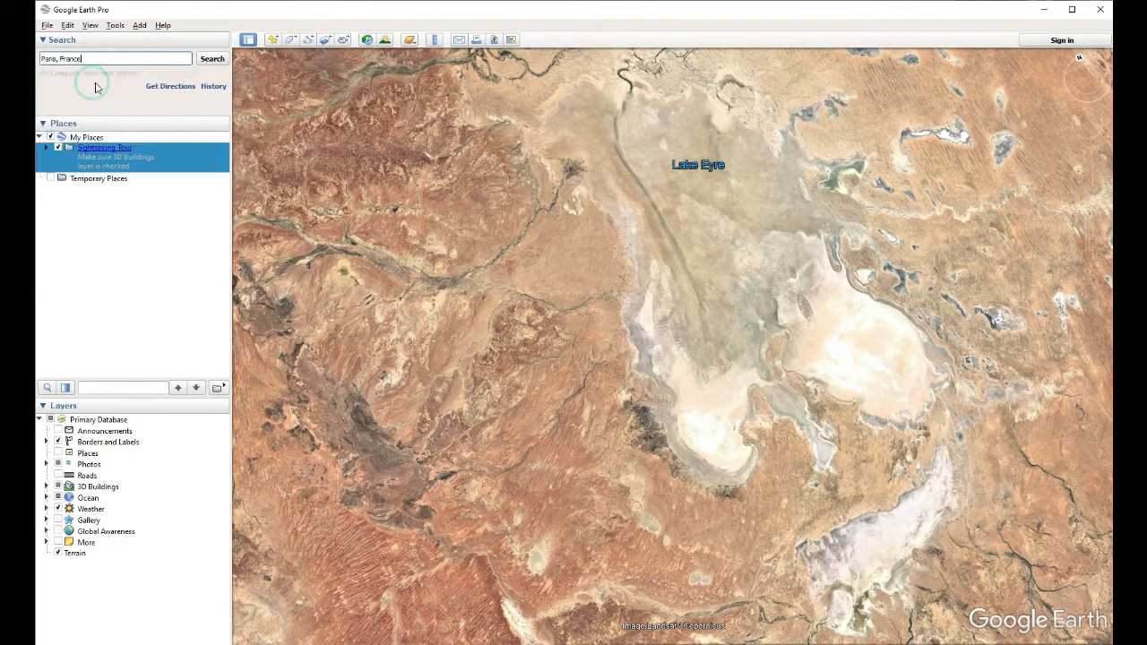
left_click(212, 58)
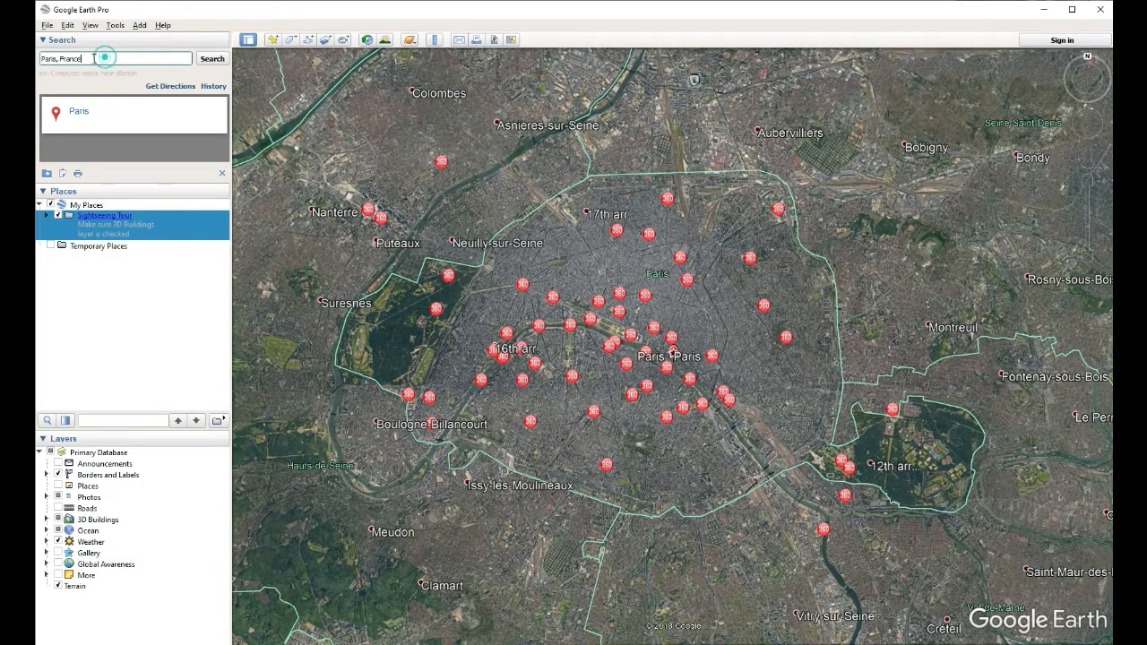
Step: Clear the Paris search results, deselect the Sightseeing Tour folder and shift the map slightly east
left_click(223, 173)
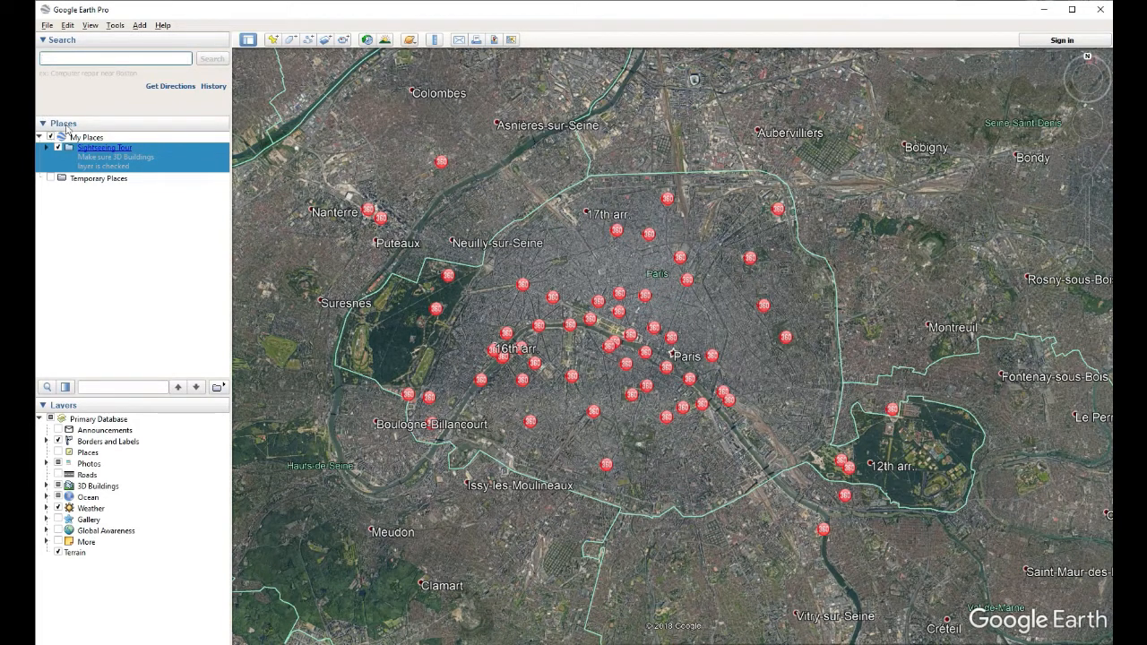
left_click(99, 236)
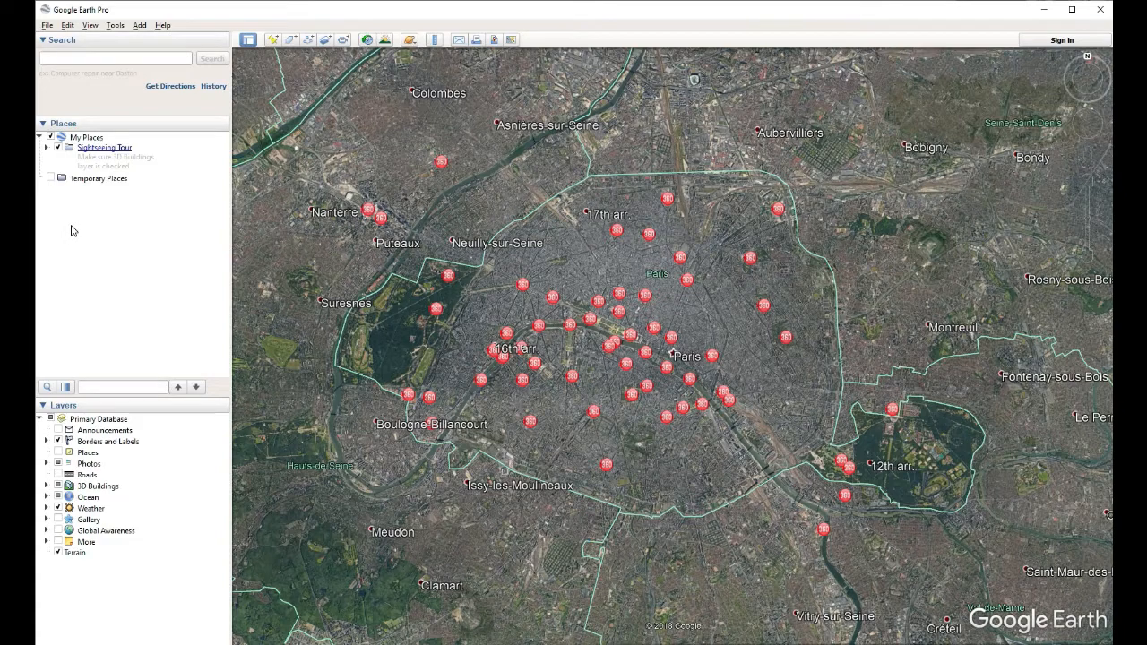
left_click_drag(390, 127, 460, 132)
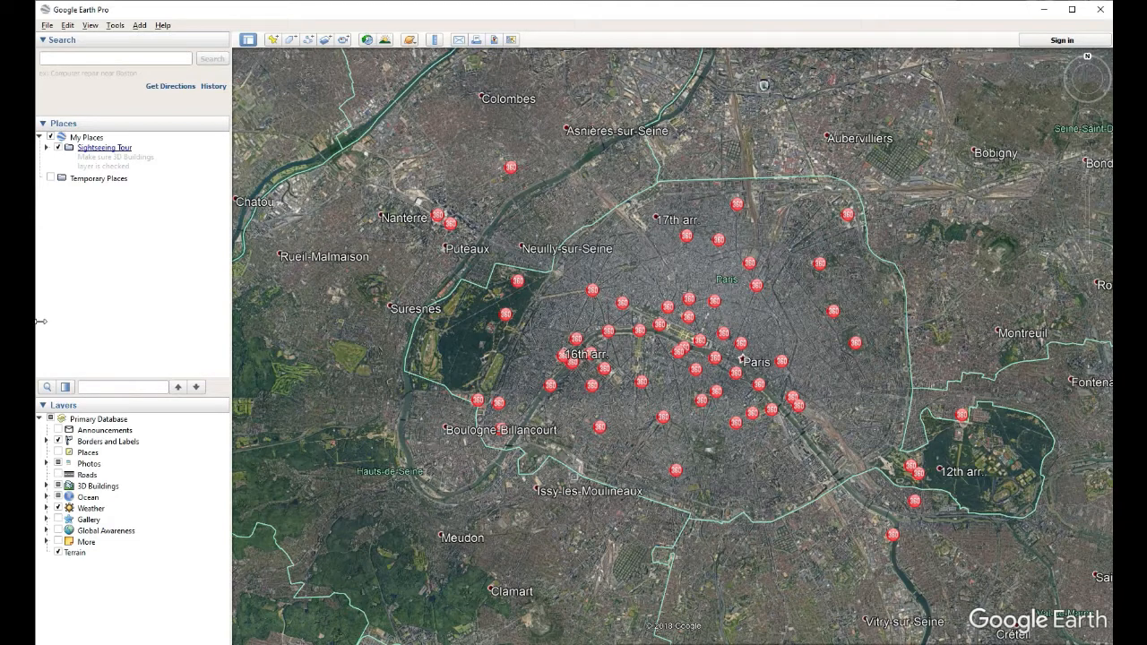
Step: Expand the Sightseeing Tour folder to view its listed places, and collapse it again
left_click(140, 26)
left_click(153, 41)
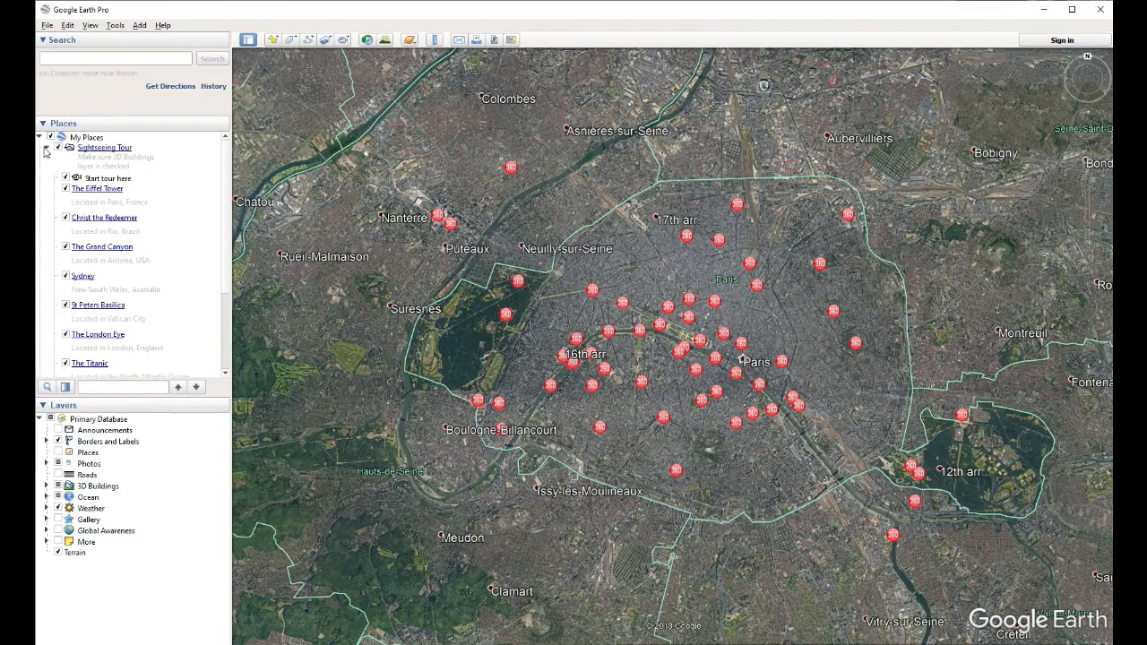
left_click(47, 147)
left_click(100, 179)
left_click(101, 250)
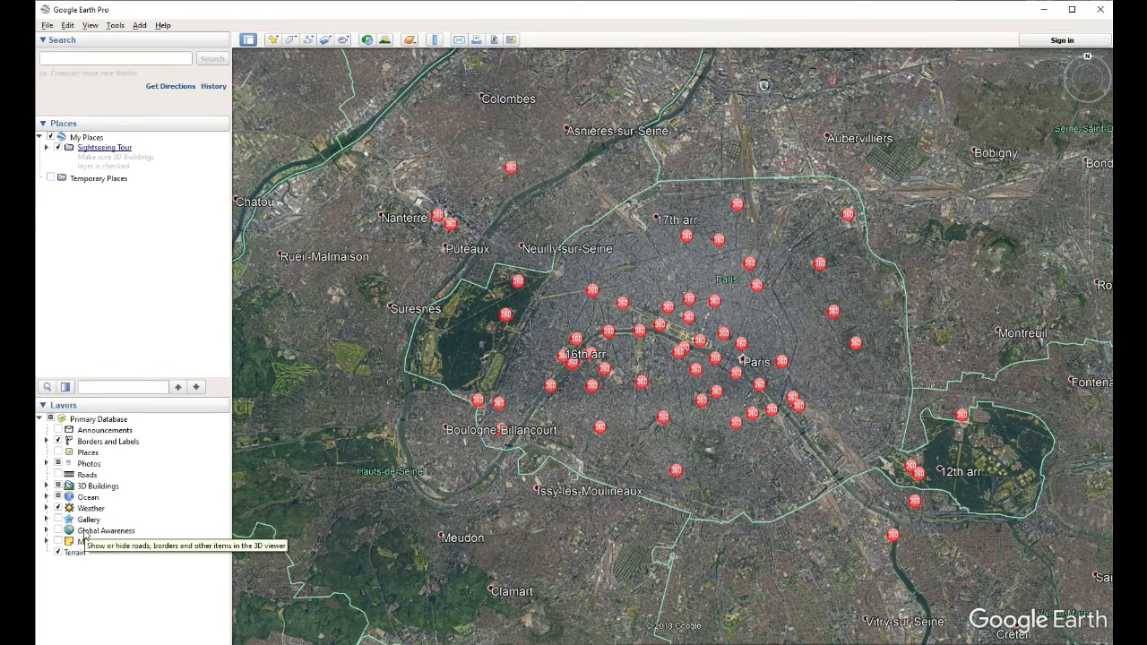
Step: Zoom out from Paris to the wider Île-de-France region and rotate the map so north points to the upper right
left_click_drag(333, 256, 672, 385)
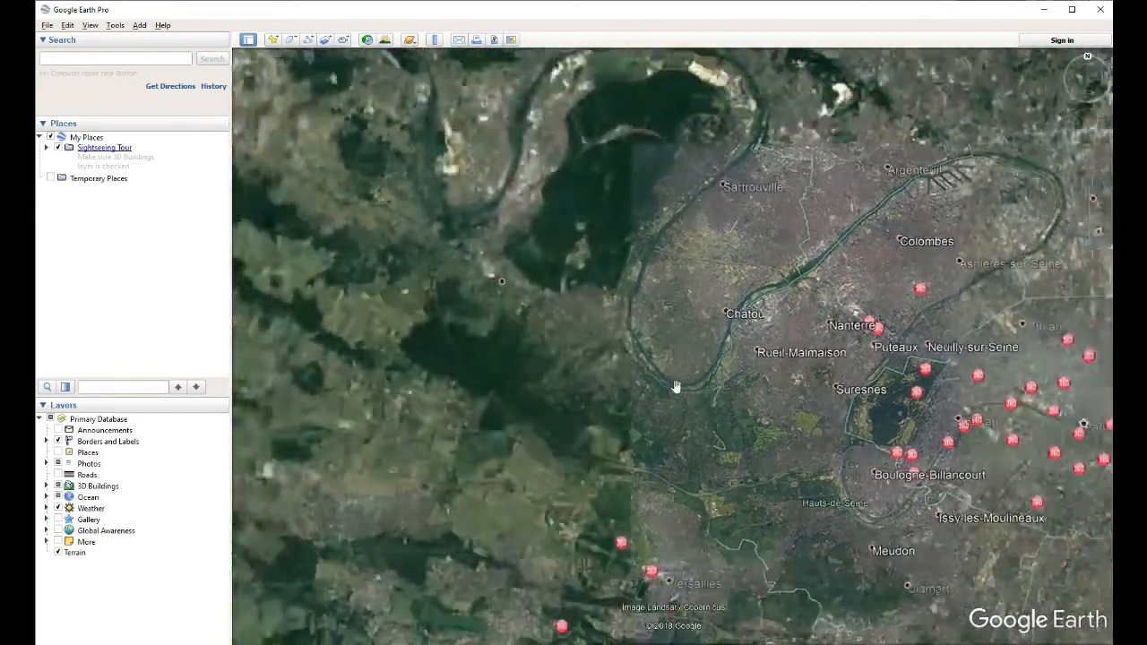
scroll(686, 383, "down", 6)
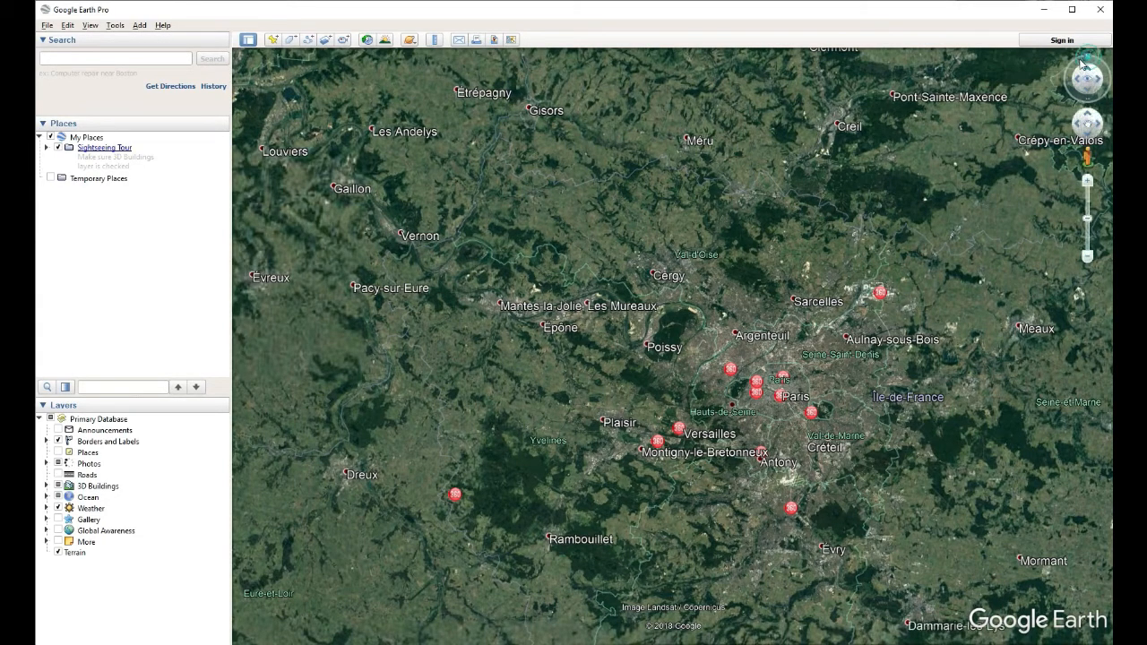
mouse_move(1088, 49)
left_mouse_down()
mouse_move(1074, 65)
mouse_move(1099, 68)
mouse_move(1094, 107)
mouse_move(1108, 90)
mouse_move(1104, 66)
left_mouse_up()
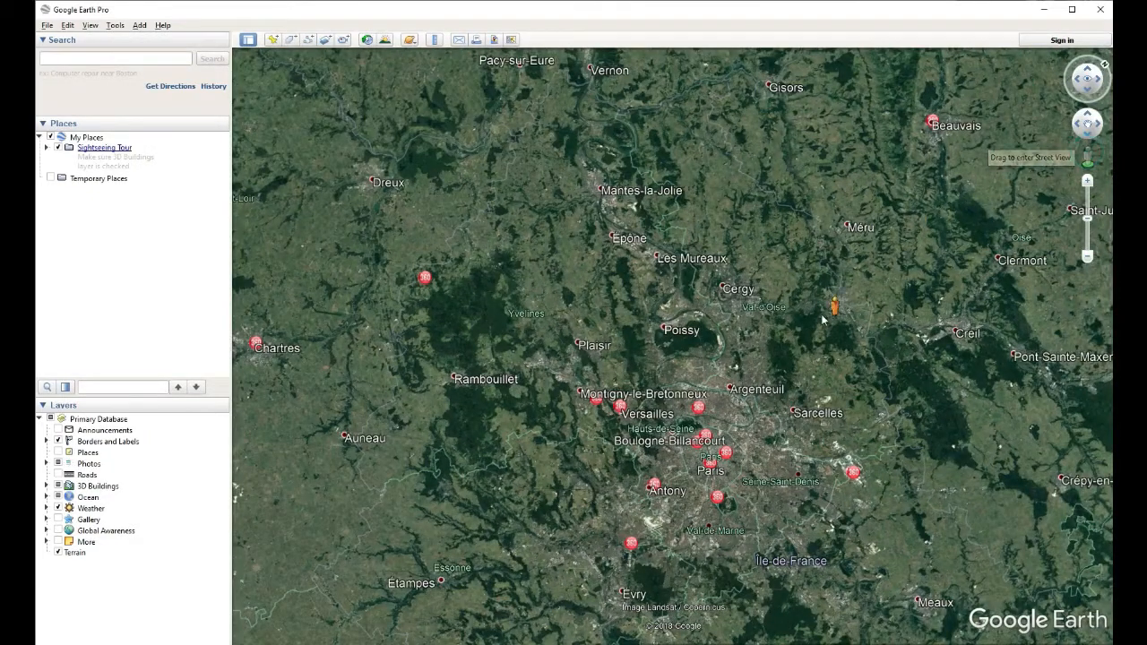
Step: Enter Street View on the western edge of Paris and look around at the surrounding buildings and plaza
left_click_drag(823, 318, 695, 403)
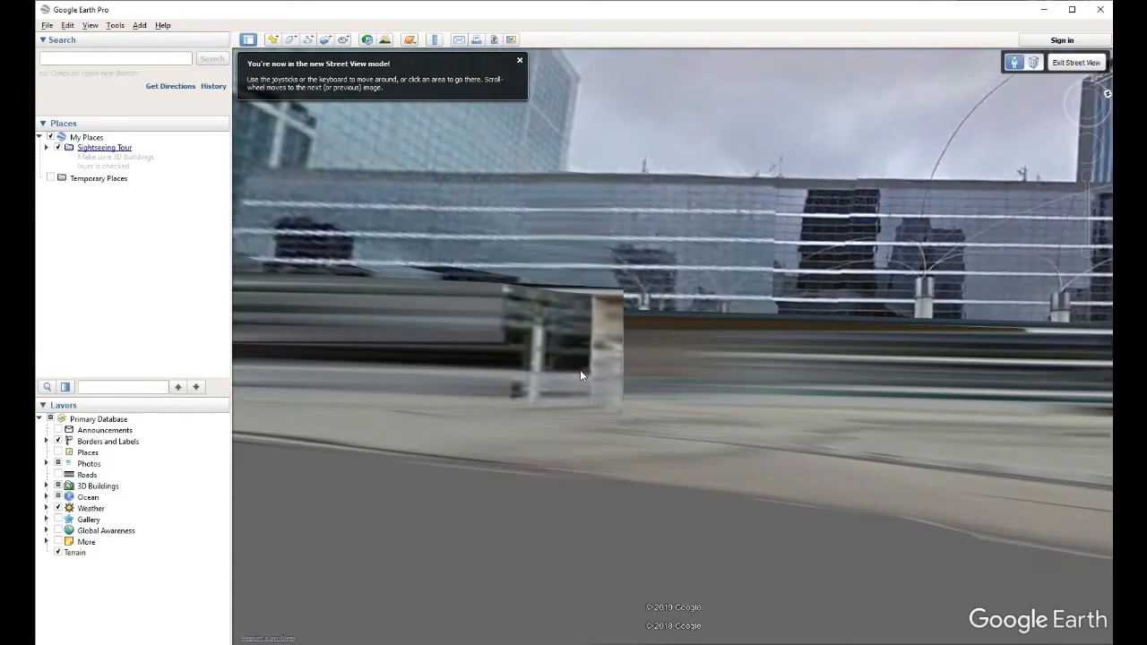
left_click_drag(471, 300, 635, 342)
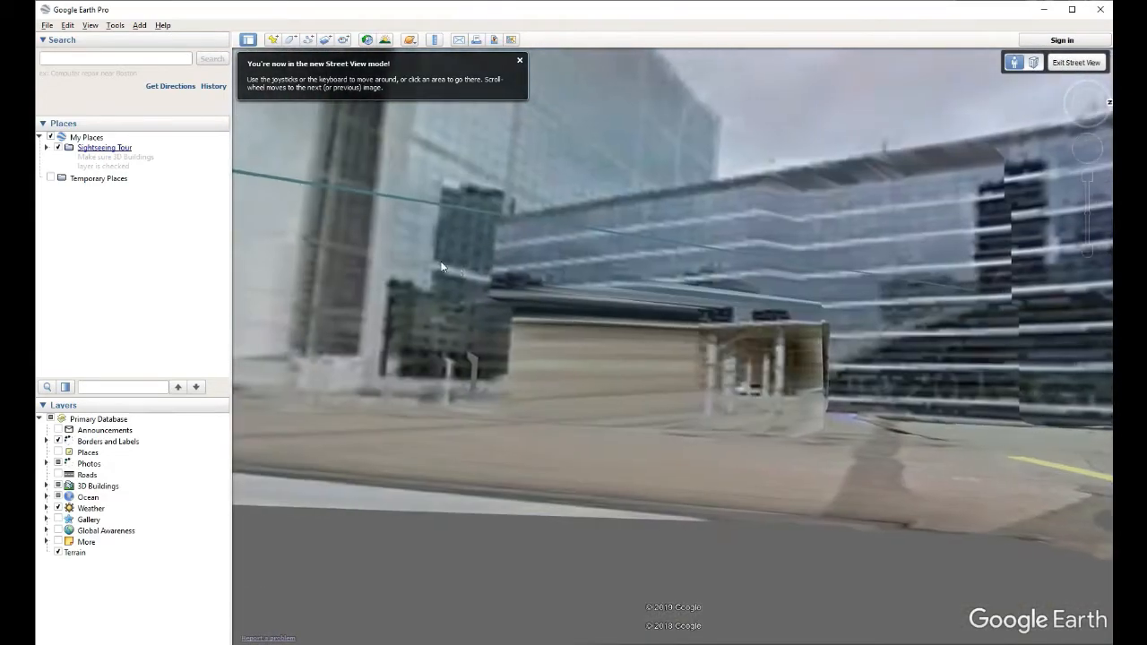
left_click_drag(442, 266, 639, 293)
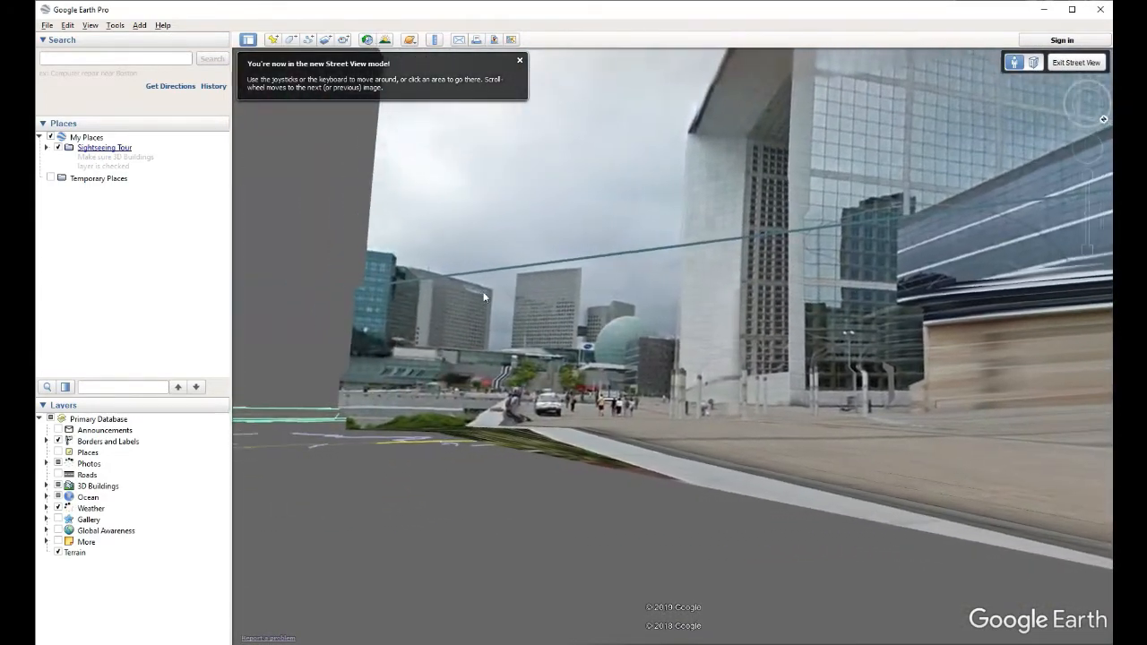
left_click_drag(540, 303, 697, 328)
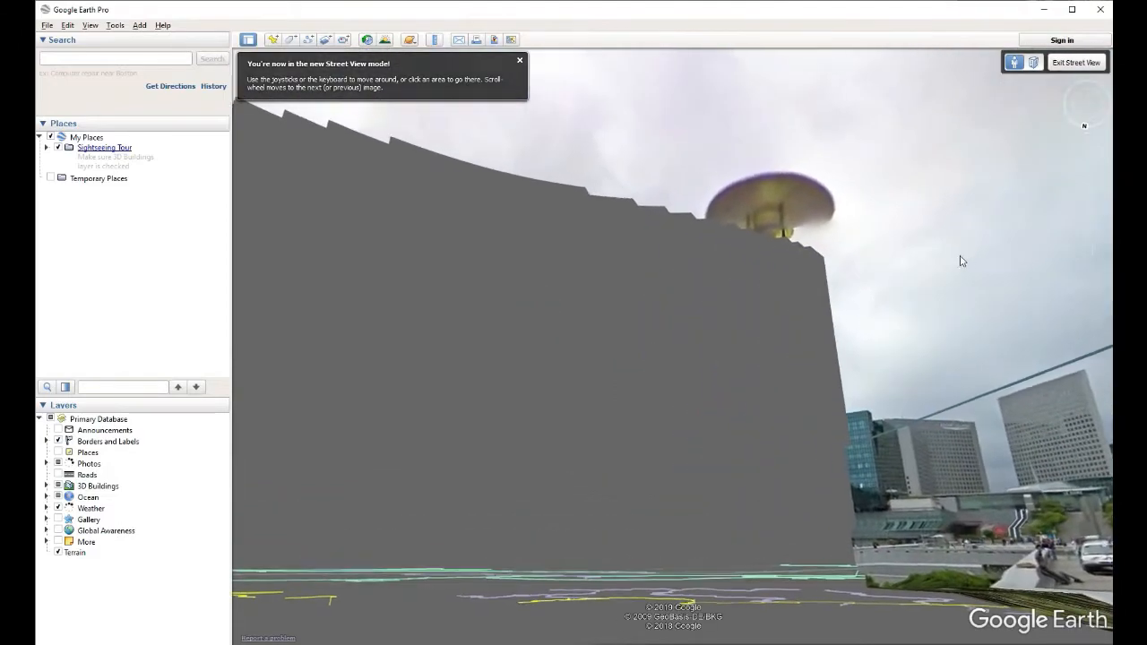
left_click_drag(963, 256, 628, 314)
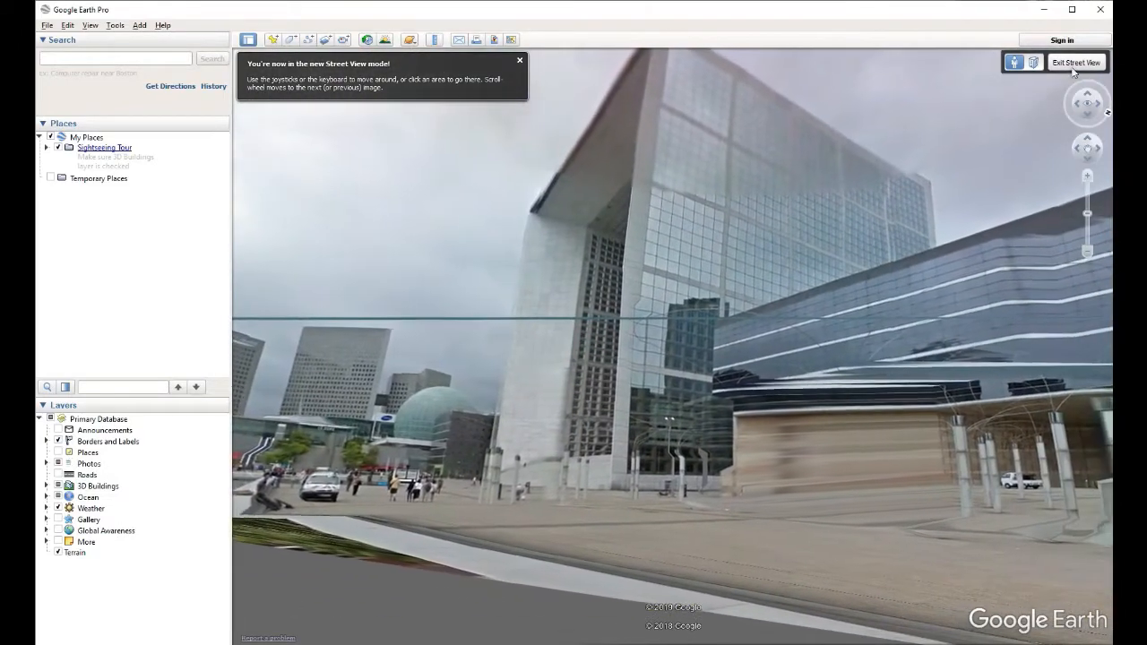
Step: Exit Street View and ground-level view, and move the aerial 3D view across the plaza and neighbouring buildings
left_click(1076, 62)
left_click(1073, 63)
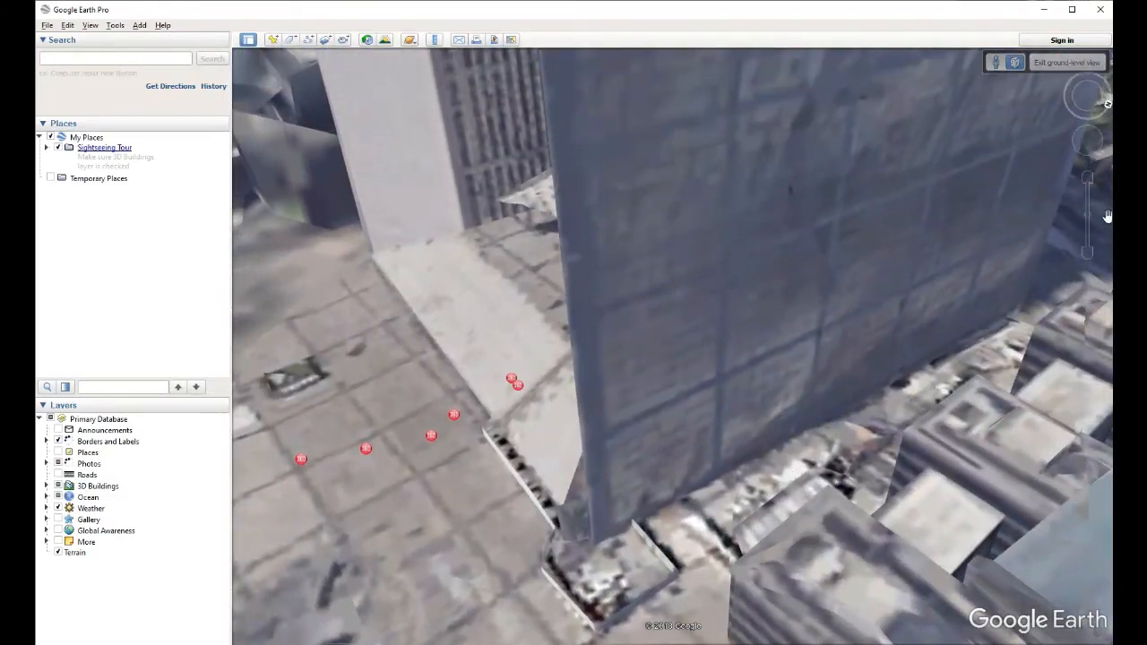
left_click(1089, 136)
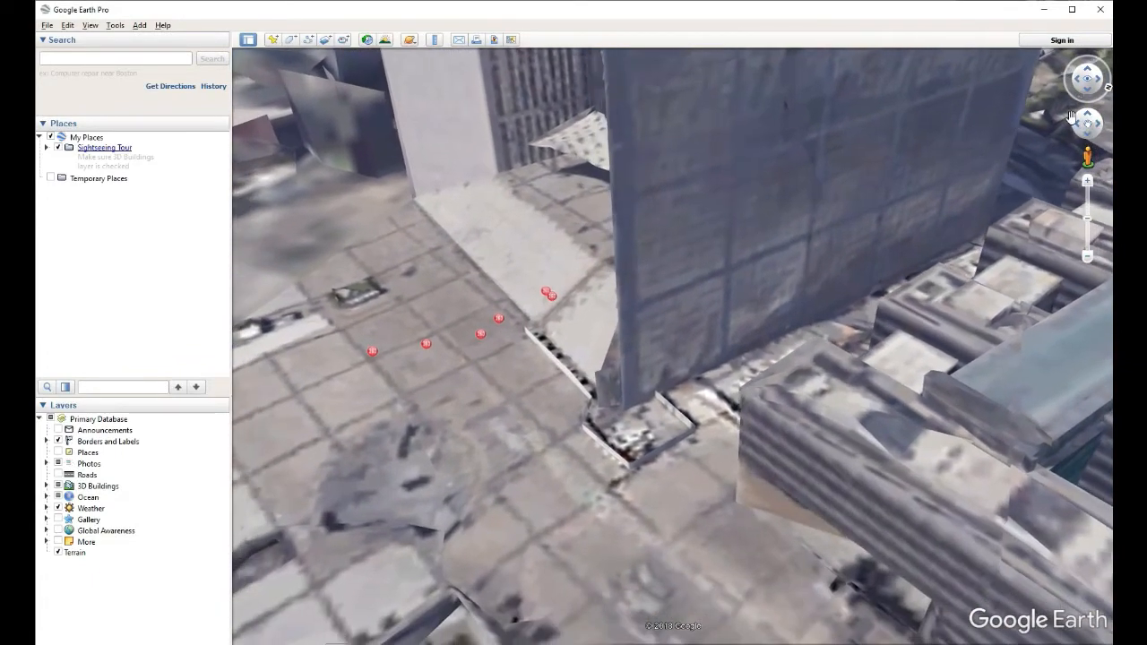
left_click(1078, 124)
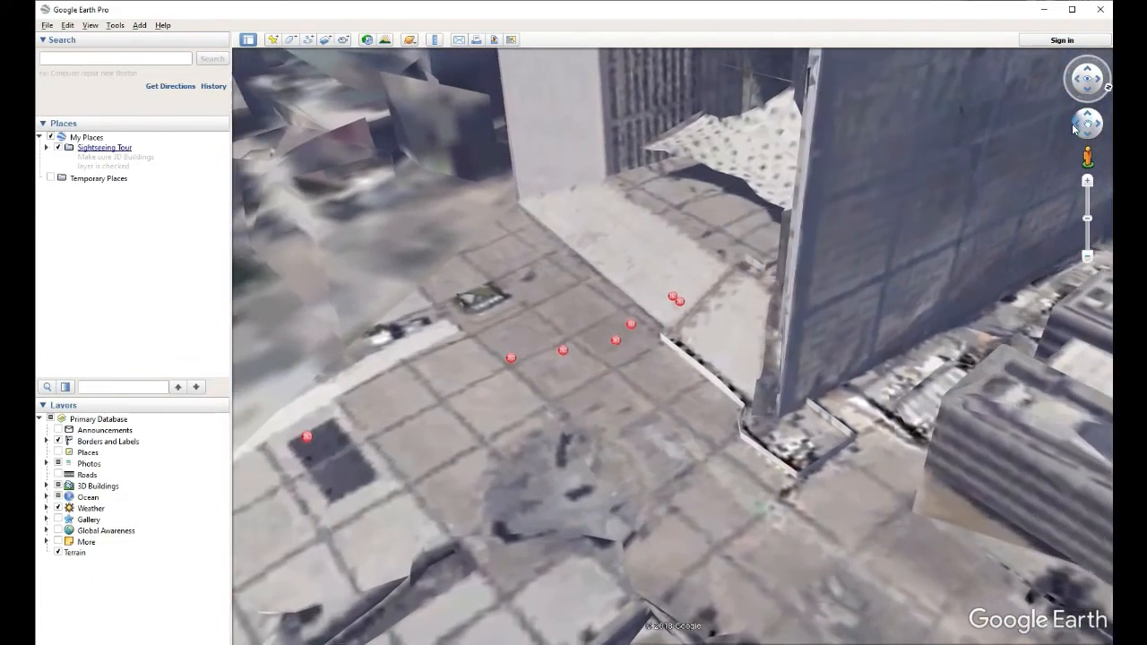
left_click(1086, 116)
left_click(1098, 124)
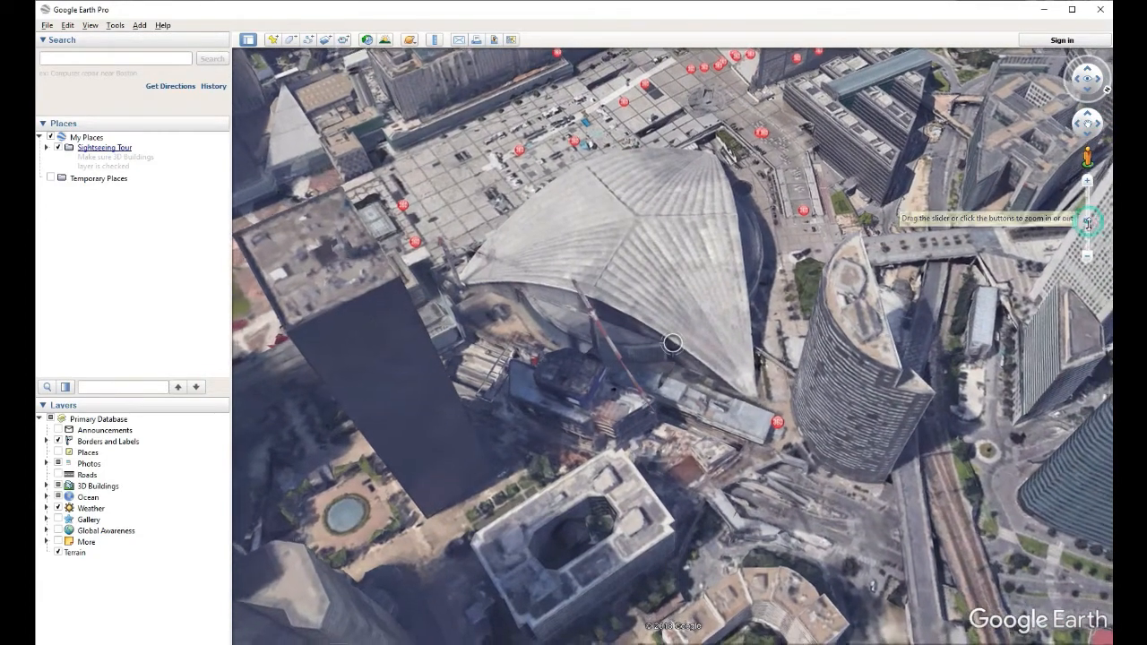
Step: Zoom out from the 3D buildings until Puteaux, Nanterre and Neuilly-sur-Seine are all in view
scroll(673, 342, "down", 5)
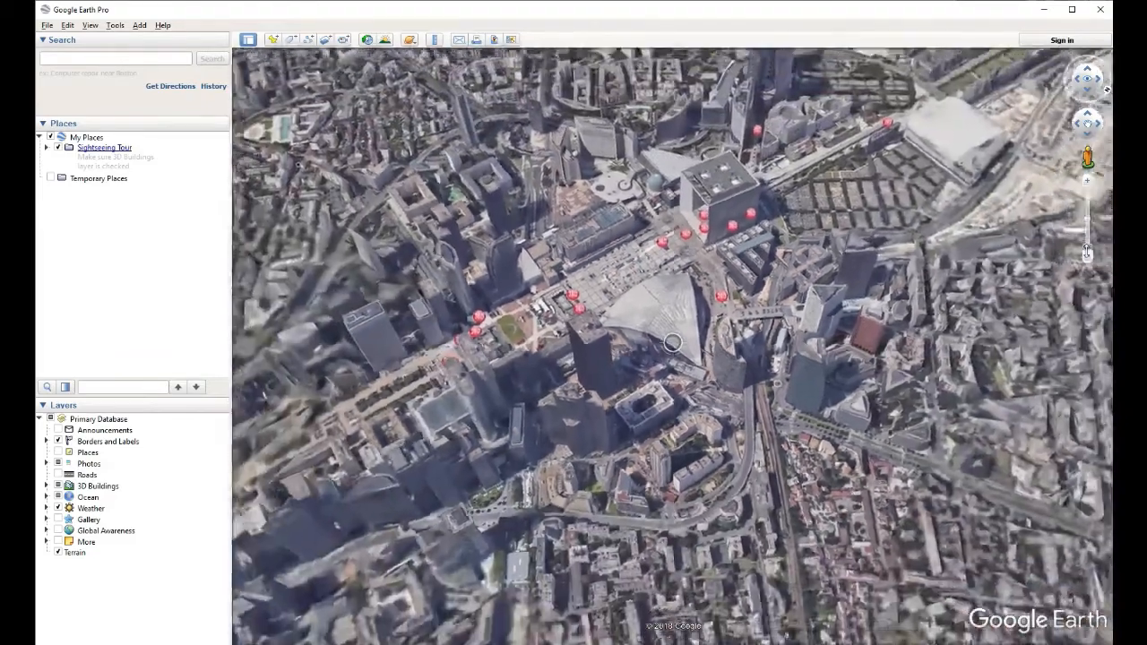
scroll(672, 343, "down", 3)
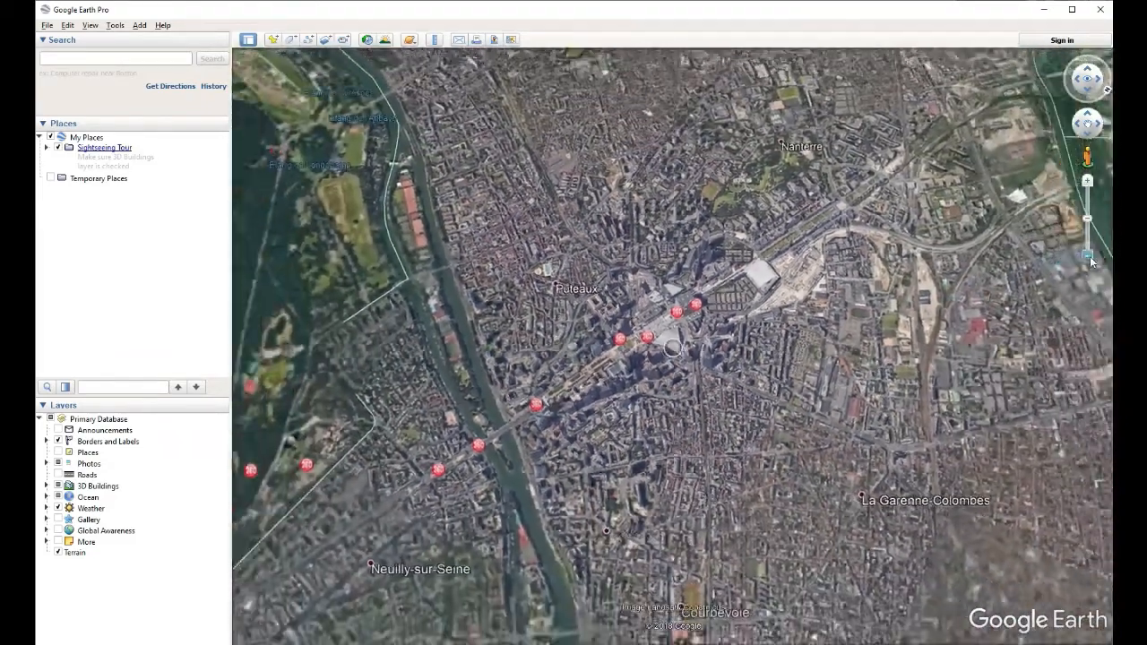
left_click(1088, 257)
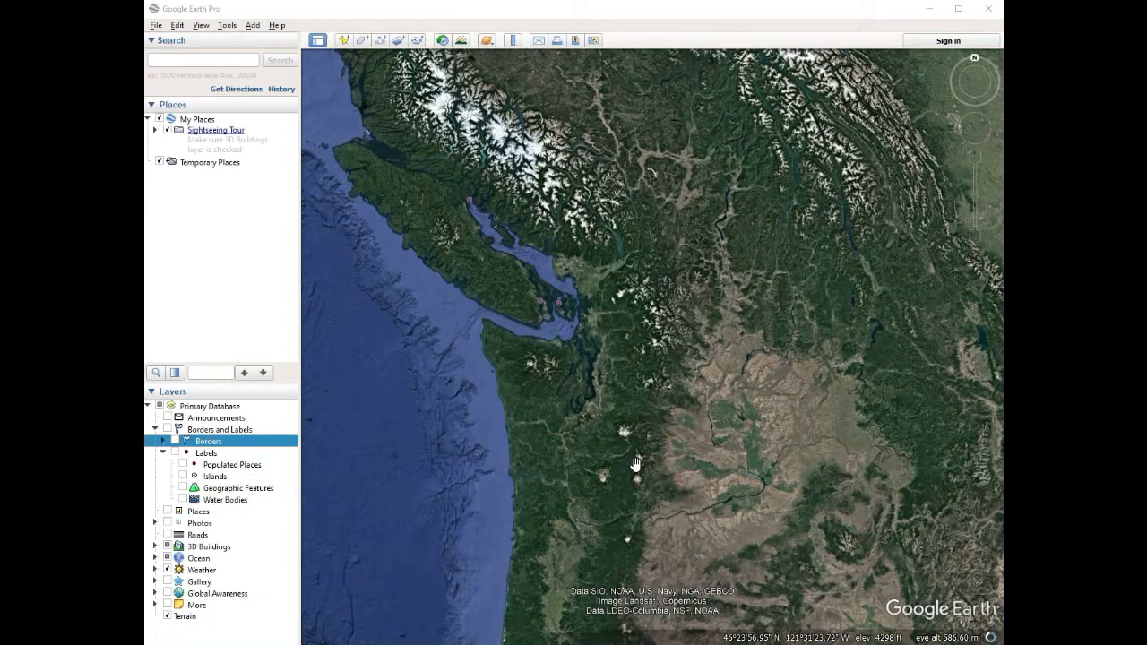
Step: Zoom in from the Pacific Northwest coast to the lowlands just east of southern Puget Sound
scroll(583, 351, "up", 3)
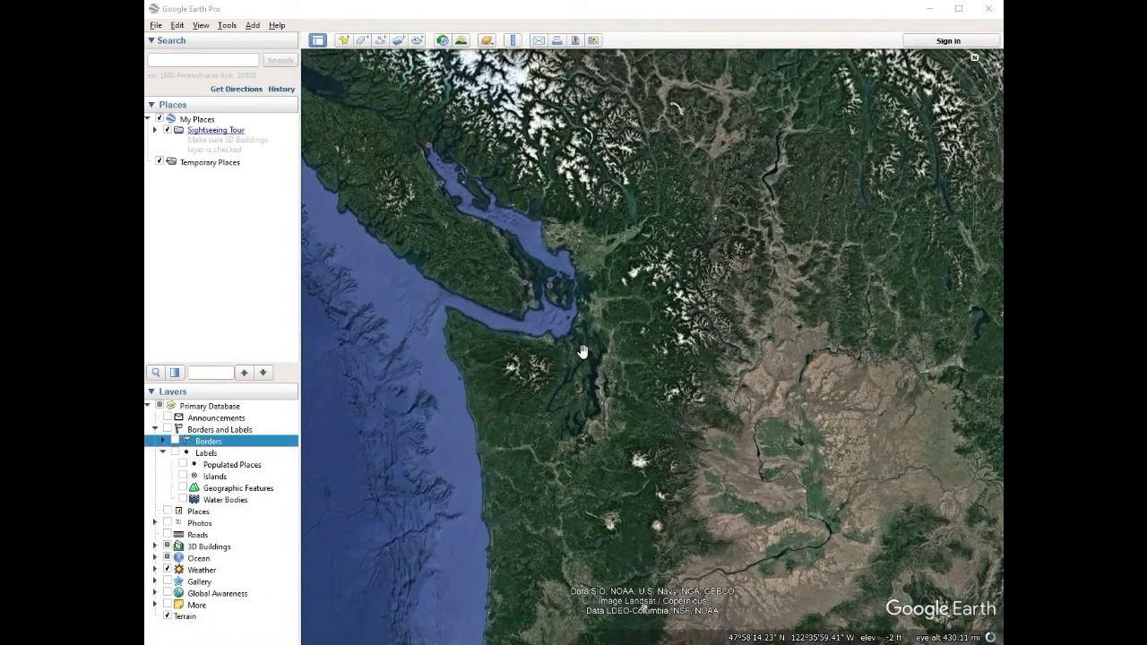
scroll(583, 352, "up", 3)
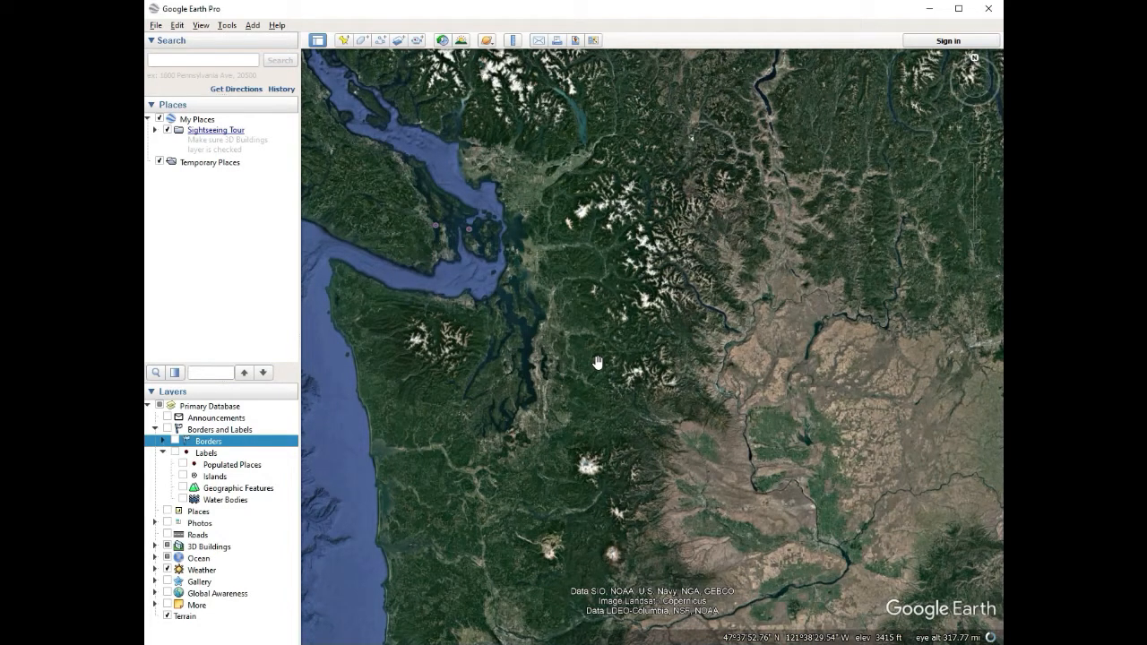
scroll(598, 362, "up", 1)
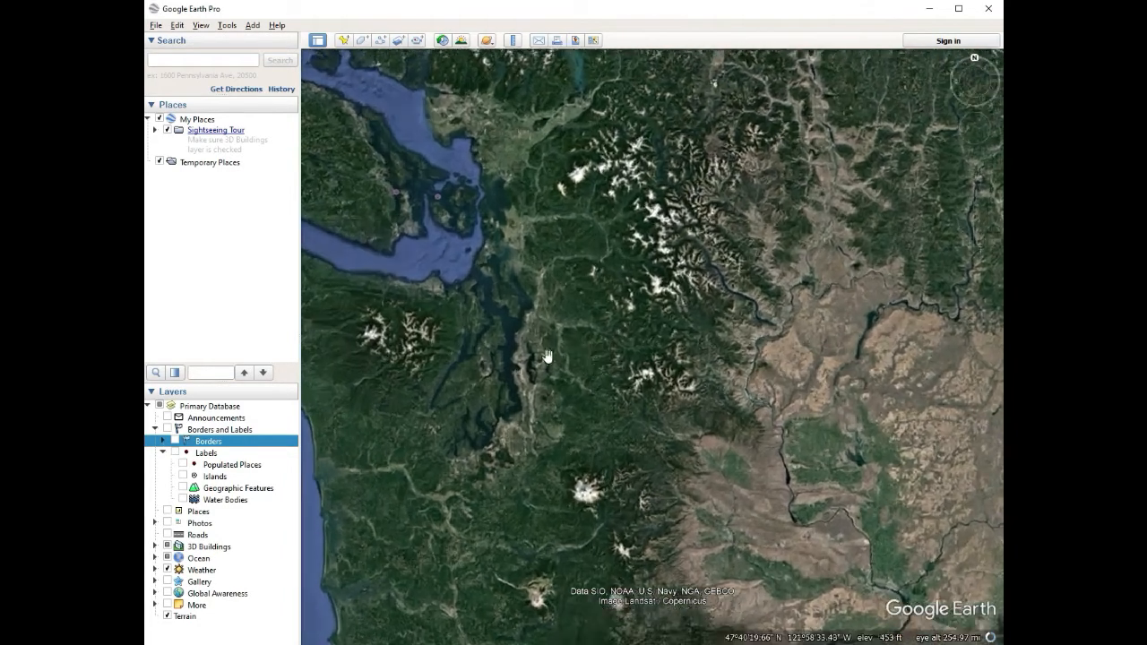
scroll(598, 366, "up", 2)
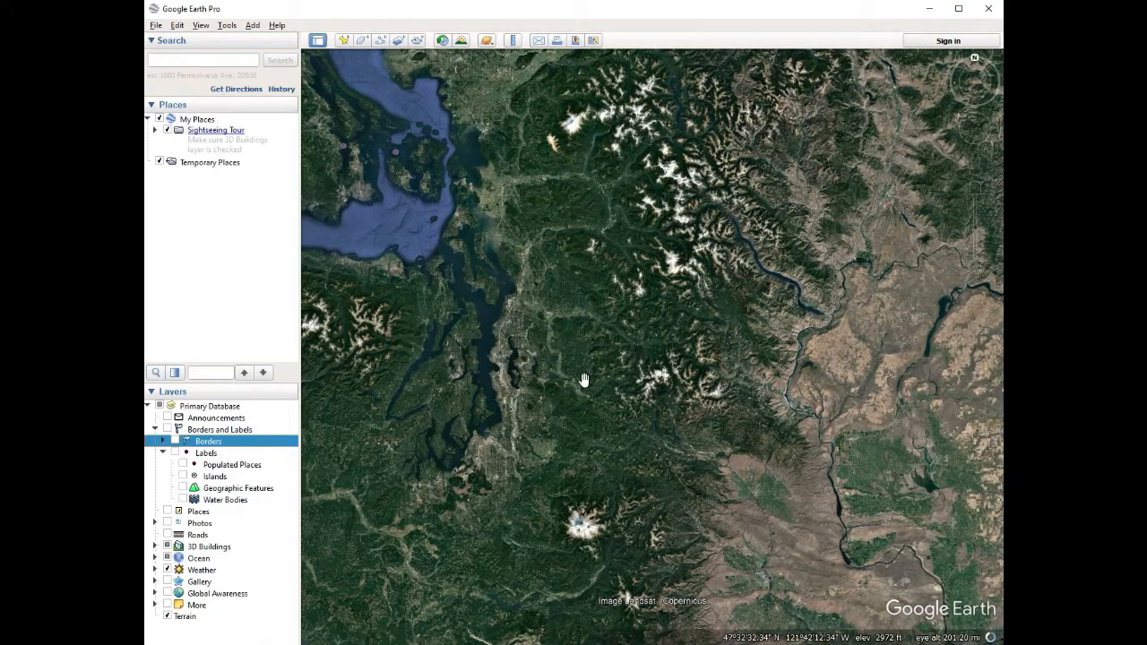
scroll(526, 378, "down", 2)
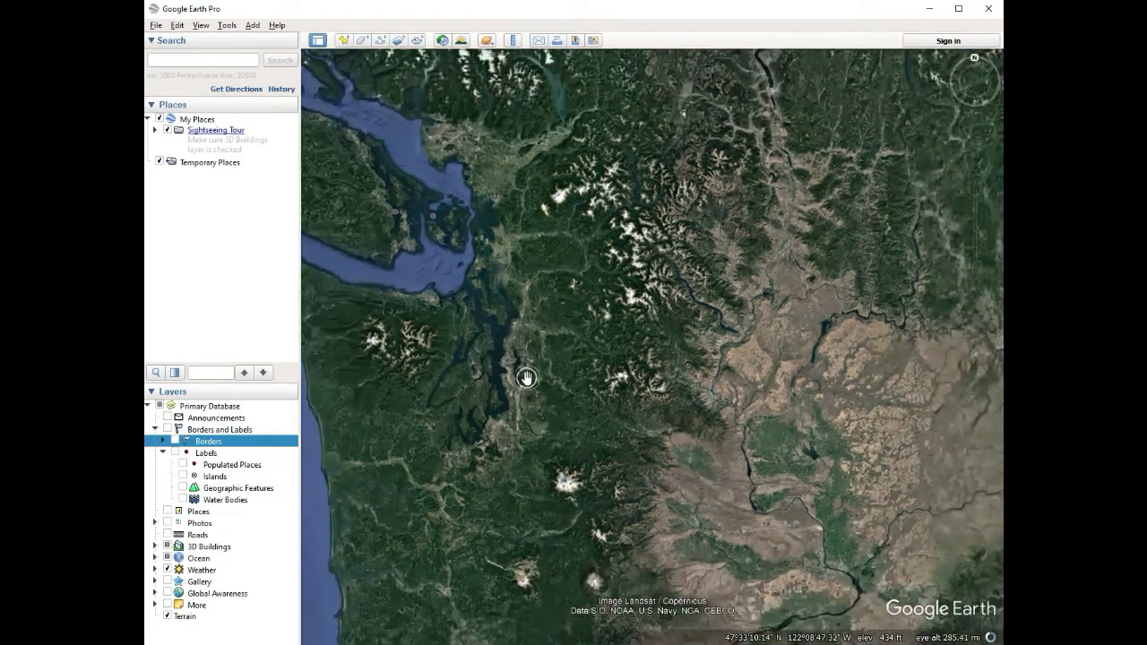
scroll(527, 379, "up", 2)
scroll(529, 395, "up", 3)
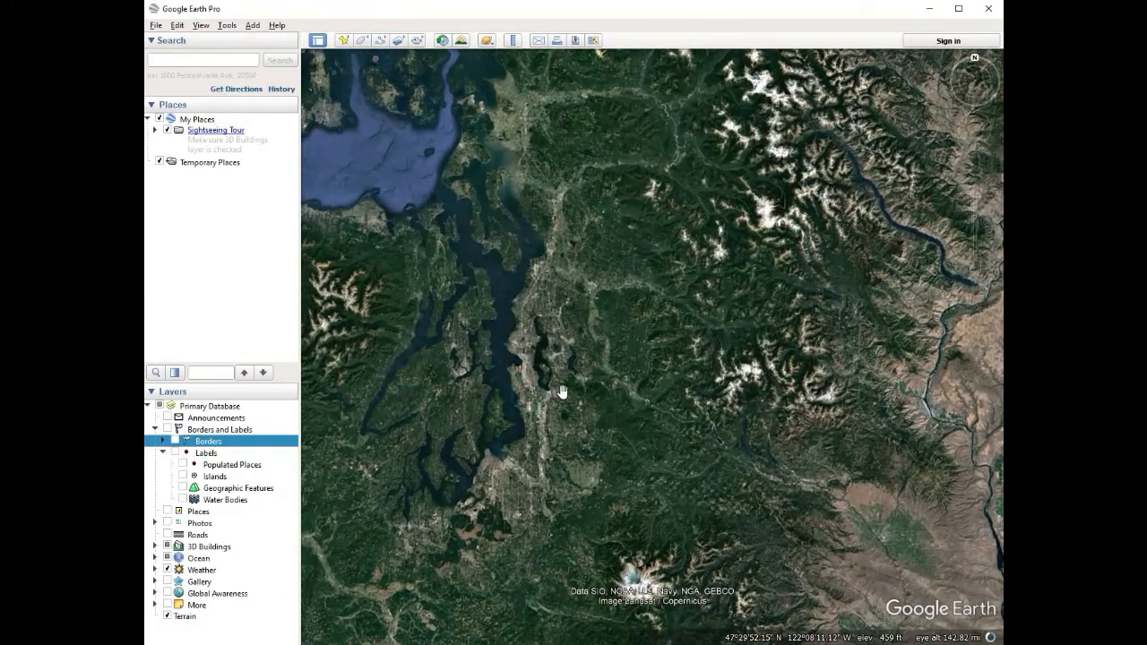
scroll(587, 367, "up", 1)
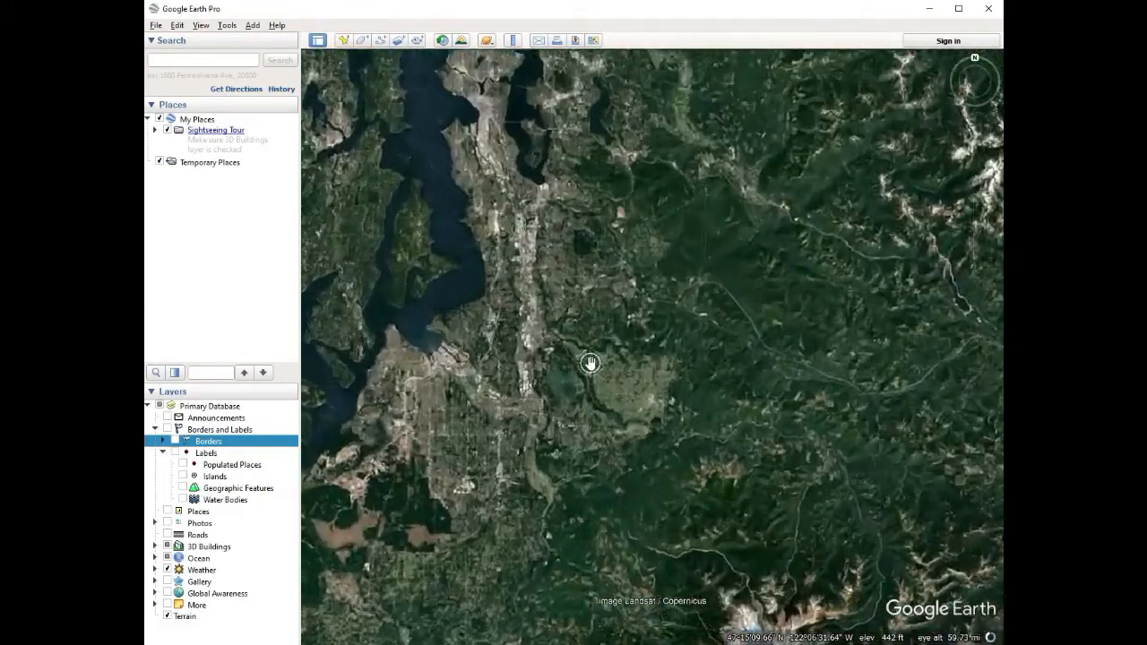
Step: Collapse the Borders and Labels group and show the Borders and Labels, Roads and Places layers on the map
scroll(660, 412, "up", 1)
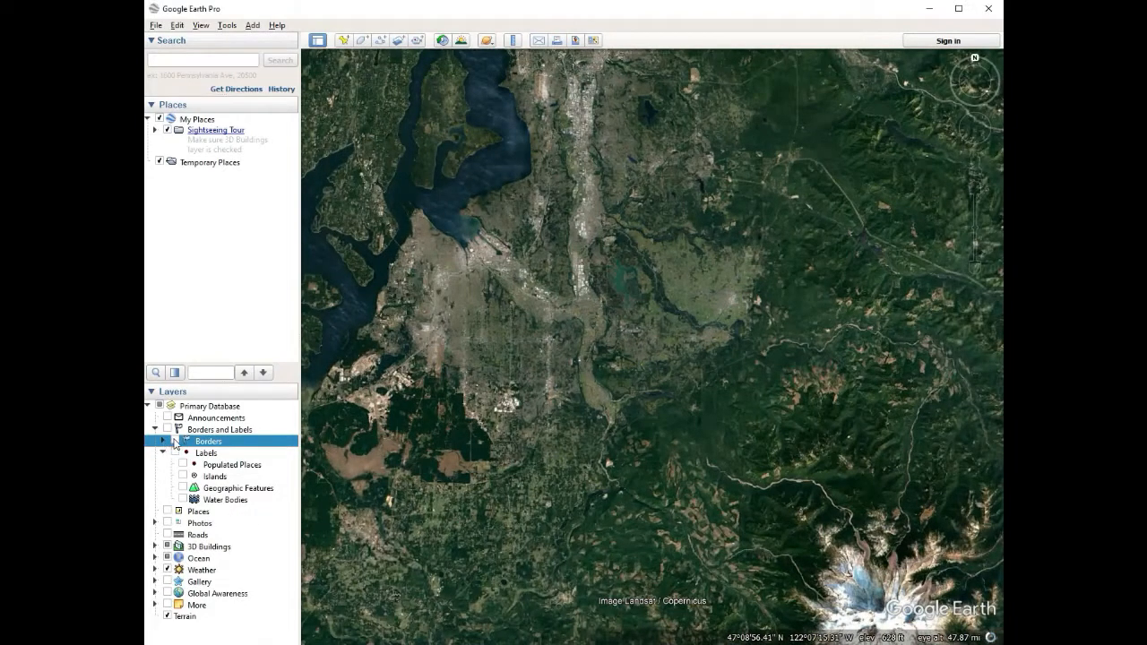
left_click(156, 430)
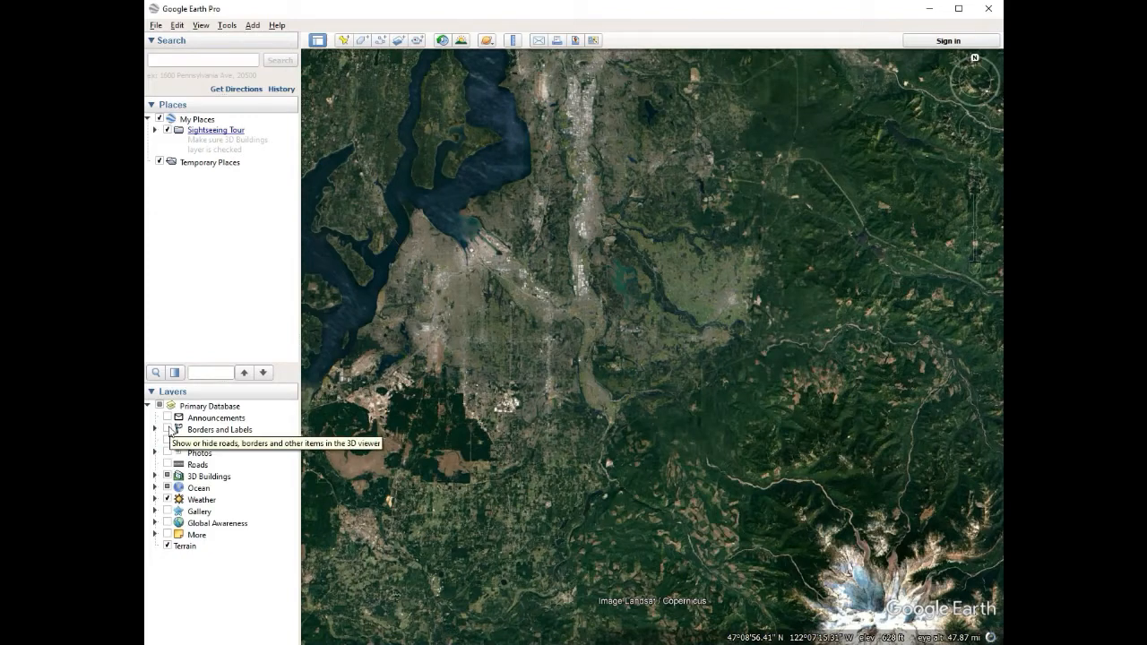
left_click(168, 431)
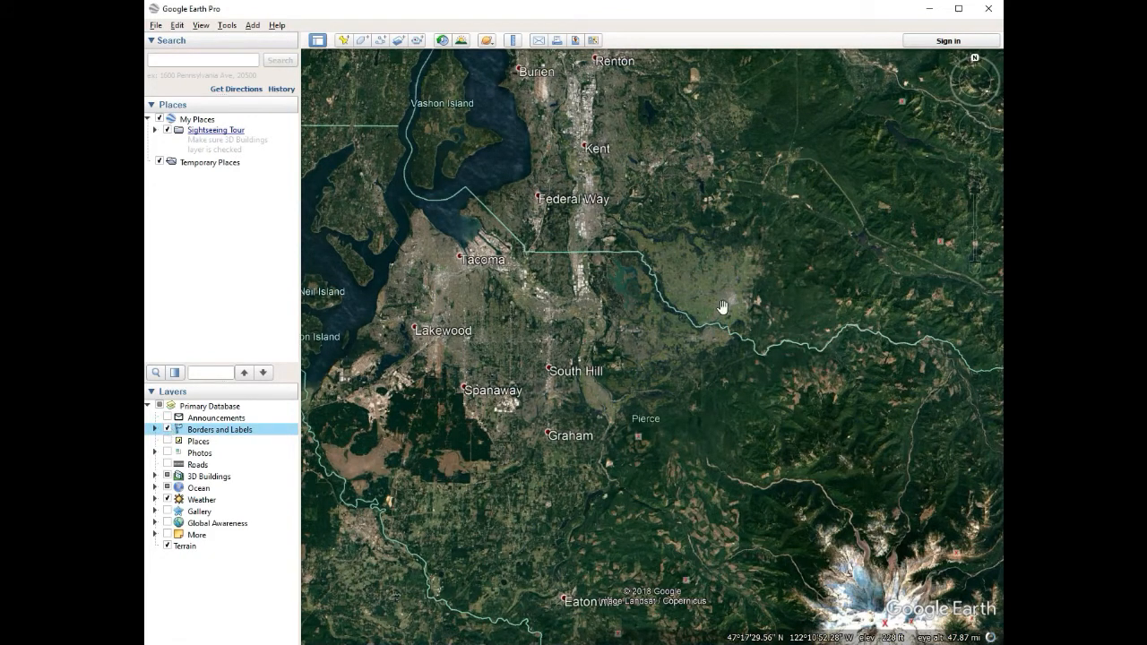
left_click(167, 465)
left_click(168, 442)
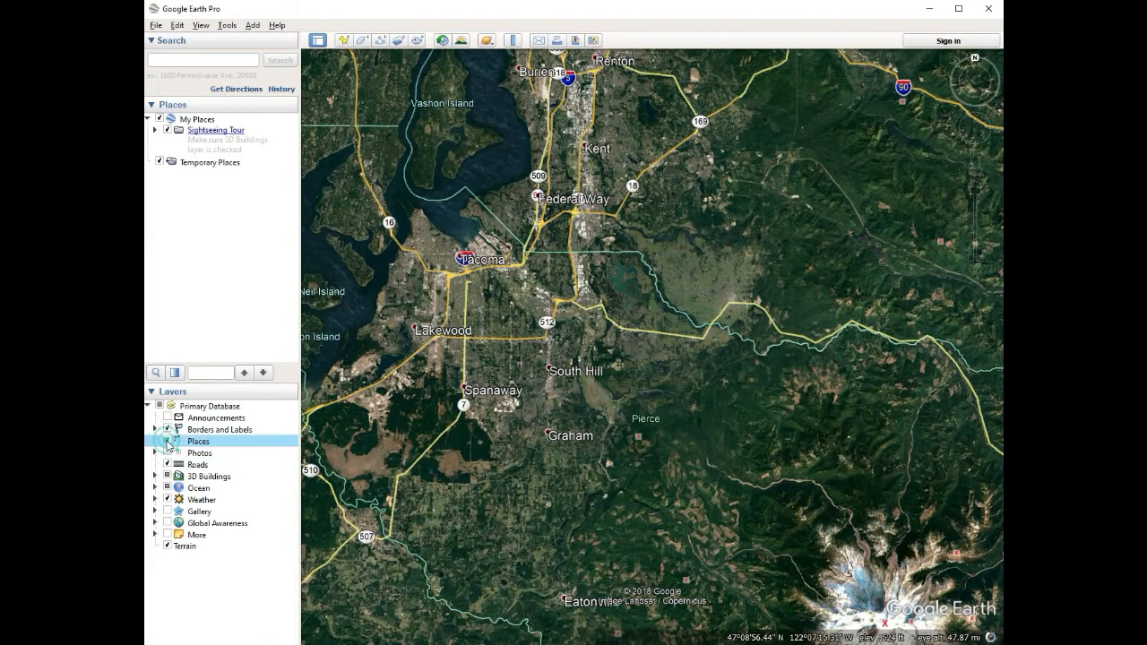
Step: Look over the roads, labels and place markers between the snow-capped volcano, Eatonville and Tacoma
left_click_drag(904, 579, 804, 454)
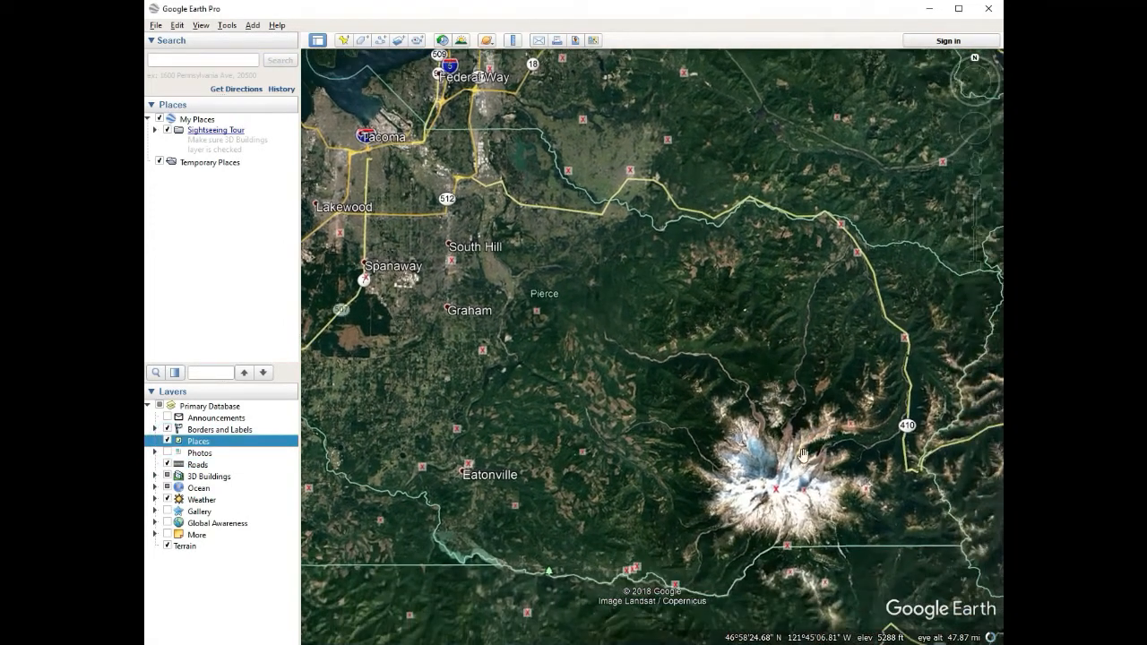
scroll(804, 454, "up", 5)
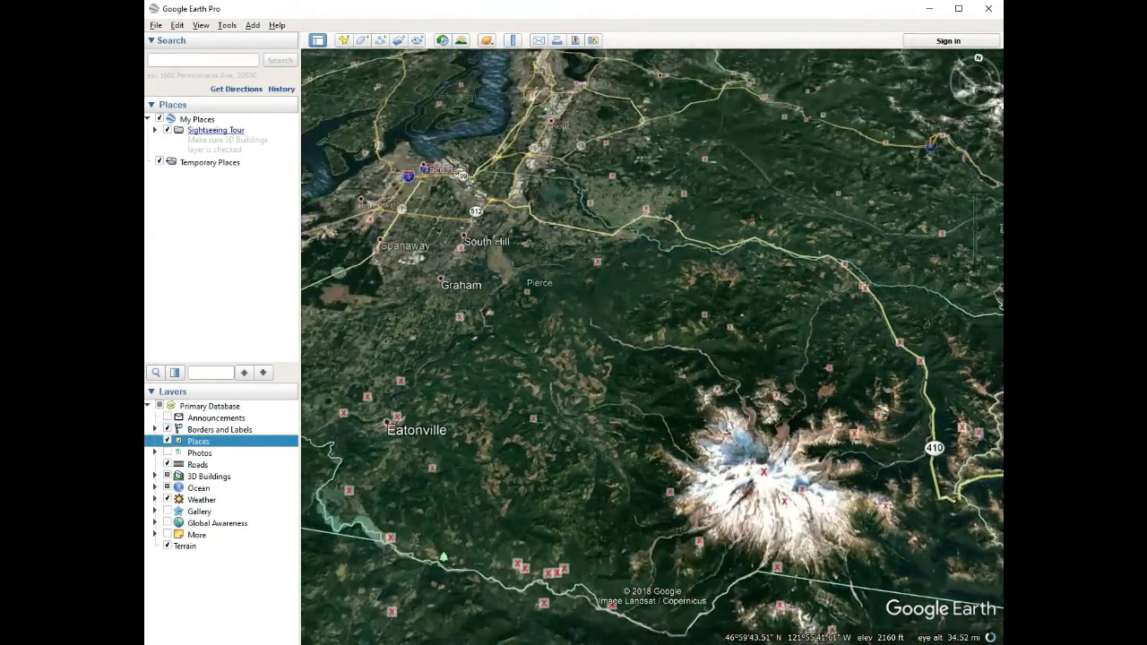
mouse_move(774, 332)
middle_mouse_down()
mouse_move(765, 455)
mouse_move(880, 468)
mouse_move(783, 450)
mouse_move(773, 336)
middle_mouse_up()
left_click_drag(634, 275, 690, 386)
mouse_move(511, 321)
left_mouse_down()
mouse_move(591, 418)
mouse_move(591, 434)
left_mouse_up()
middle_click_drag(595, 416, 627, 350)
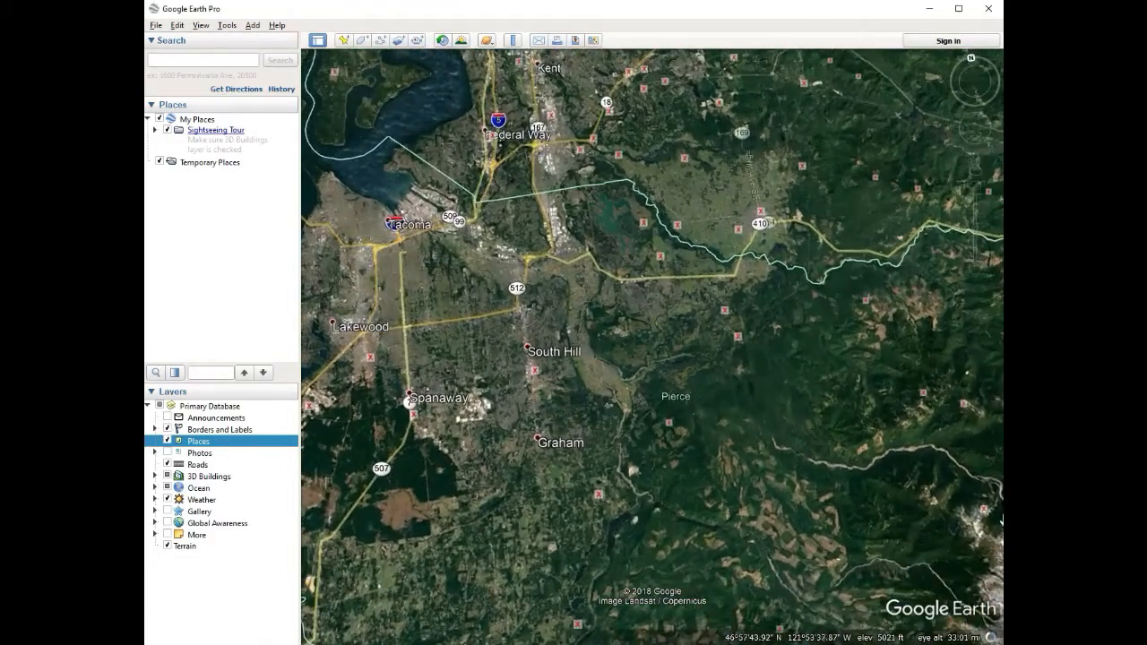
left_click_drag(820, 505, 678, 425)
scroll(679, 424, "down", 2)
left_click_drag(543, 397, 683, 460)
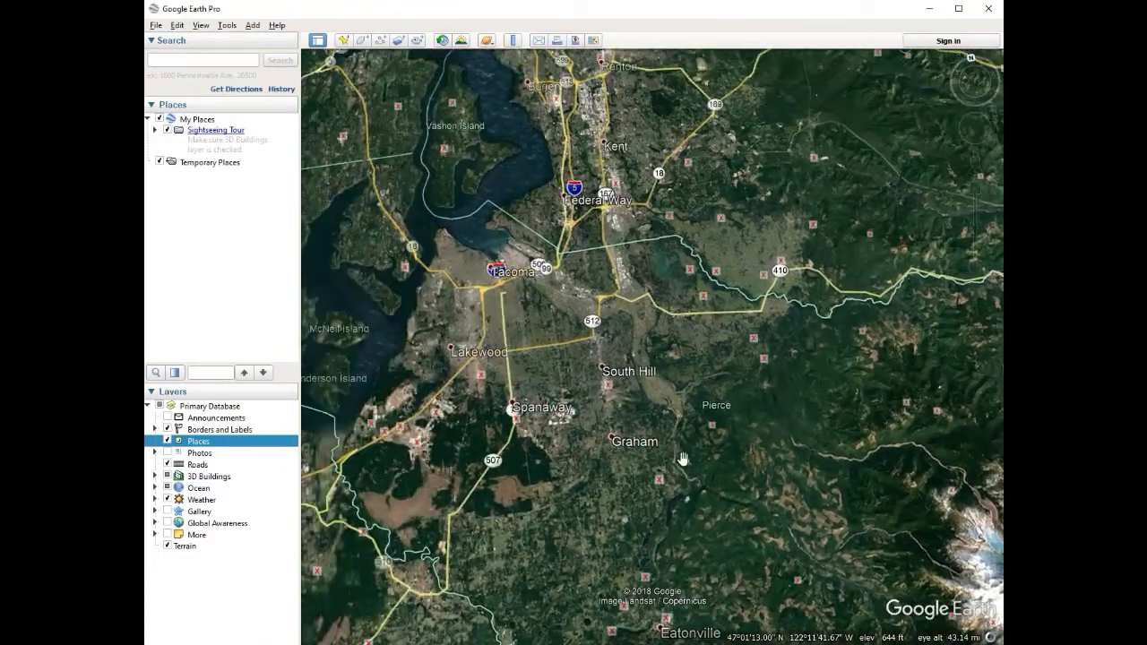
Step: Add a new placemark beside Tacoma at 47°14'33.99"N, 122°25'40.45"W and name it Start
left_click(344, 40)
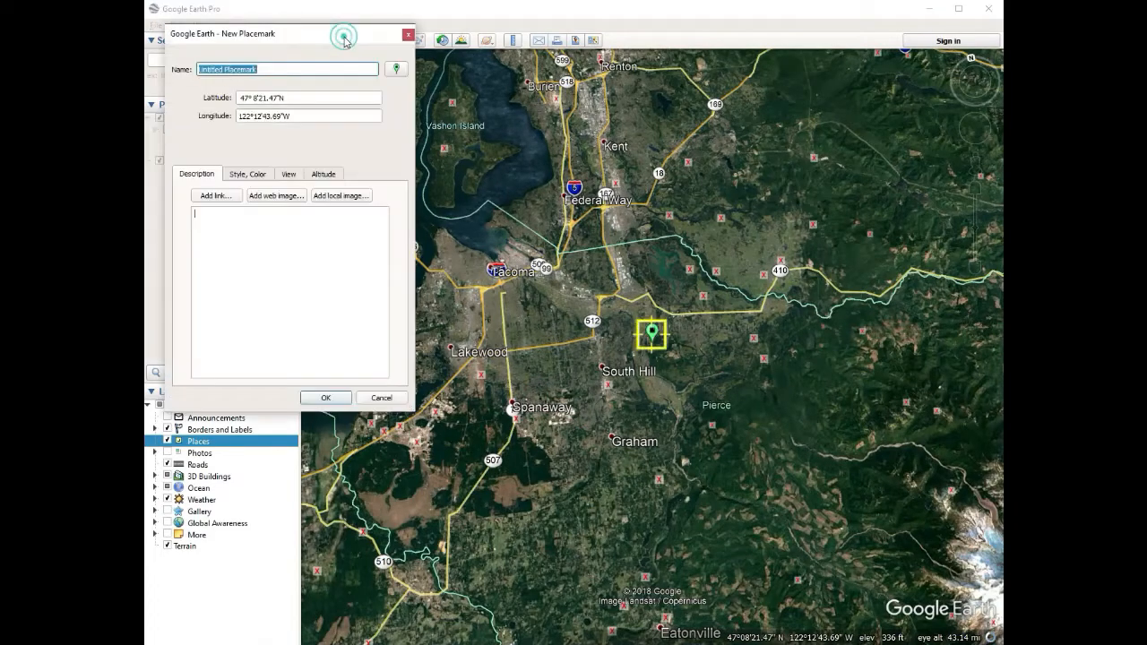
left_click_drag(652, 343, 499, 274)
scroll(503, 280, "up", 1)
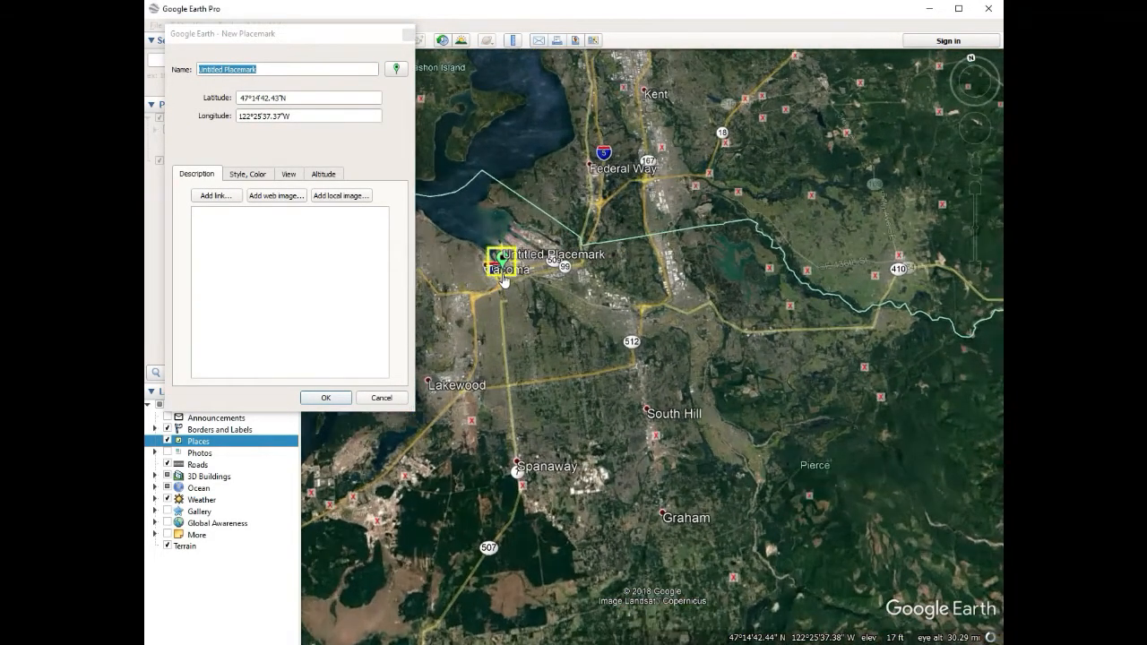
scroll(505, 270, "up", 2)
left_click_drag(508, 262, 505, 284)
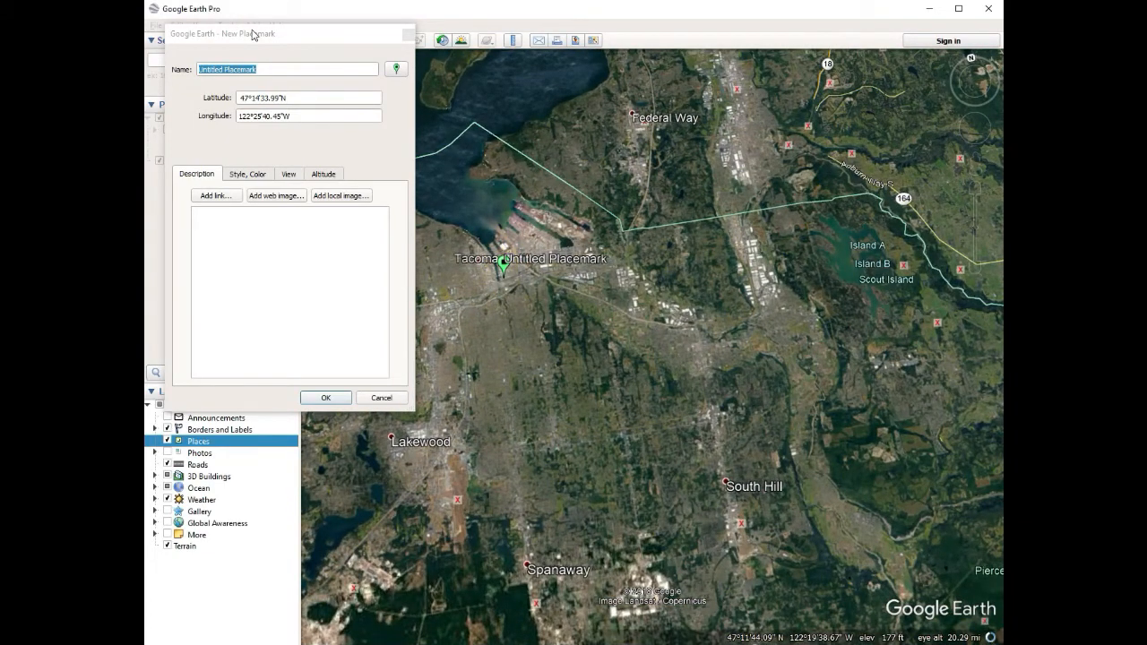
left_click_drag(252, 34, 733, 204)
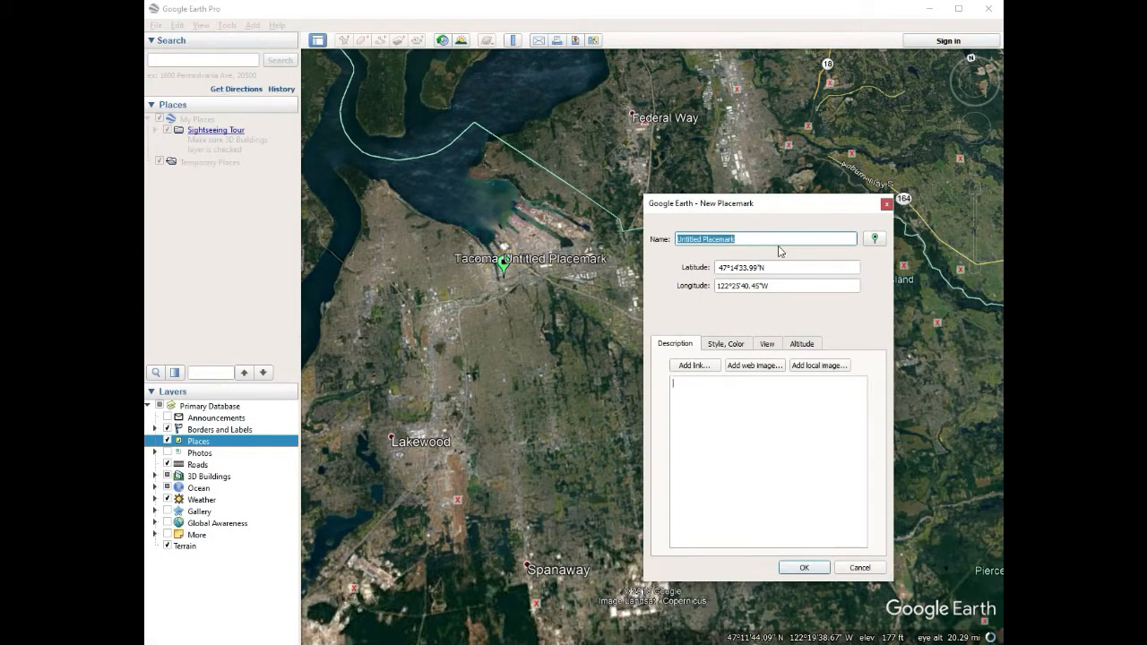
type("Start")
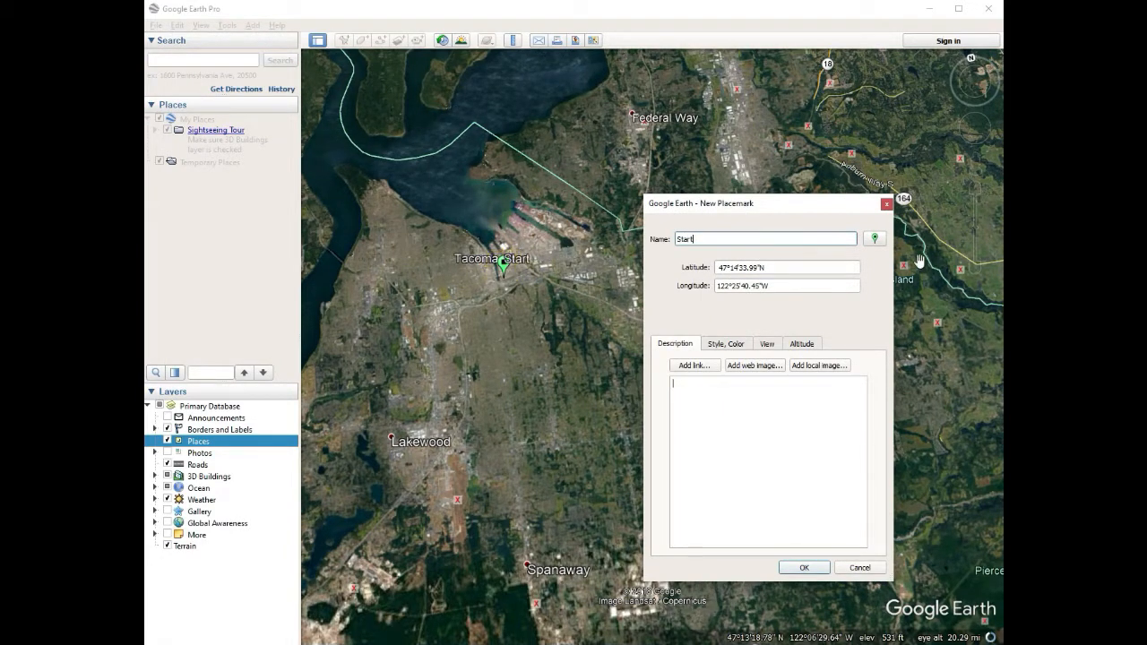
Step: Review the Start placemark's style and colour, view, altitude and description settings
left_click(729, 346)
left_click(767, 344)
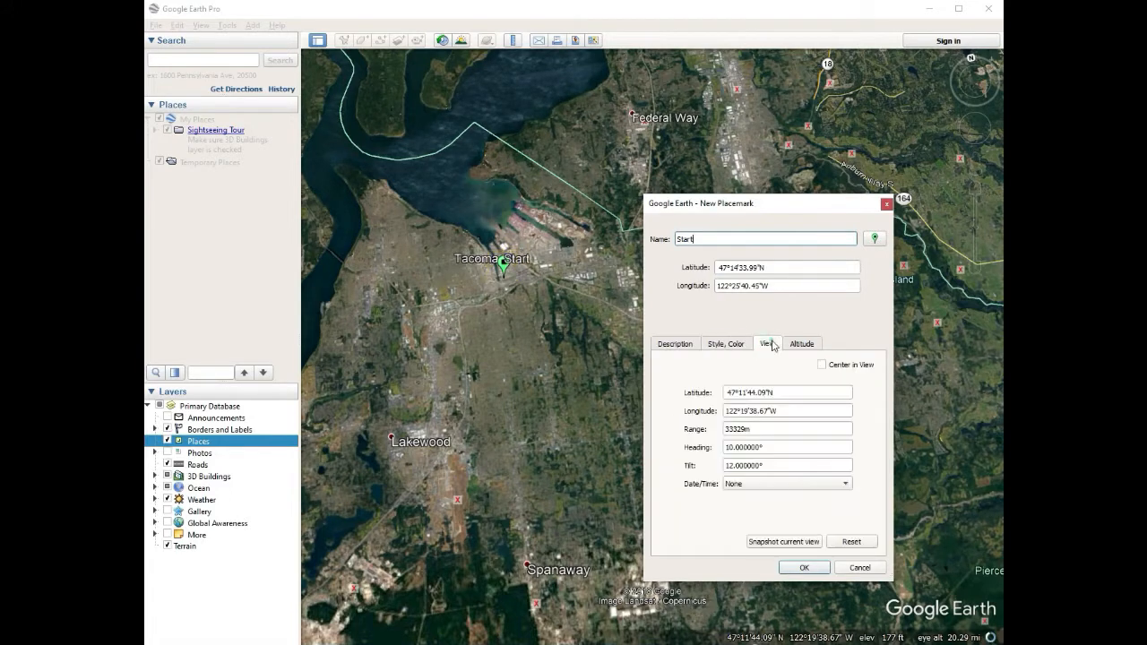
left_click(803, 343)
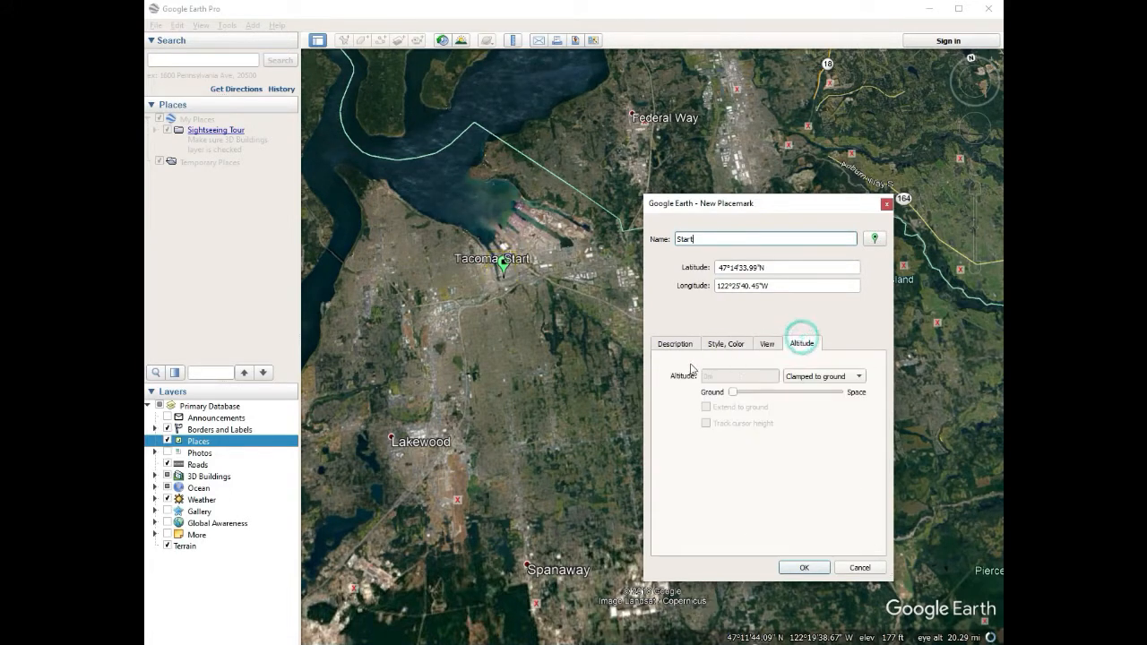
left_click(676, 345)
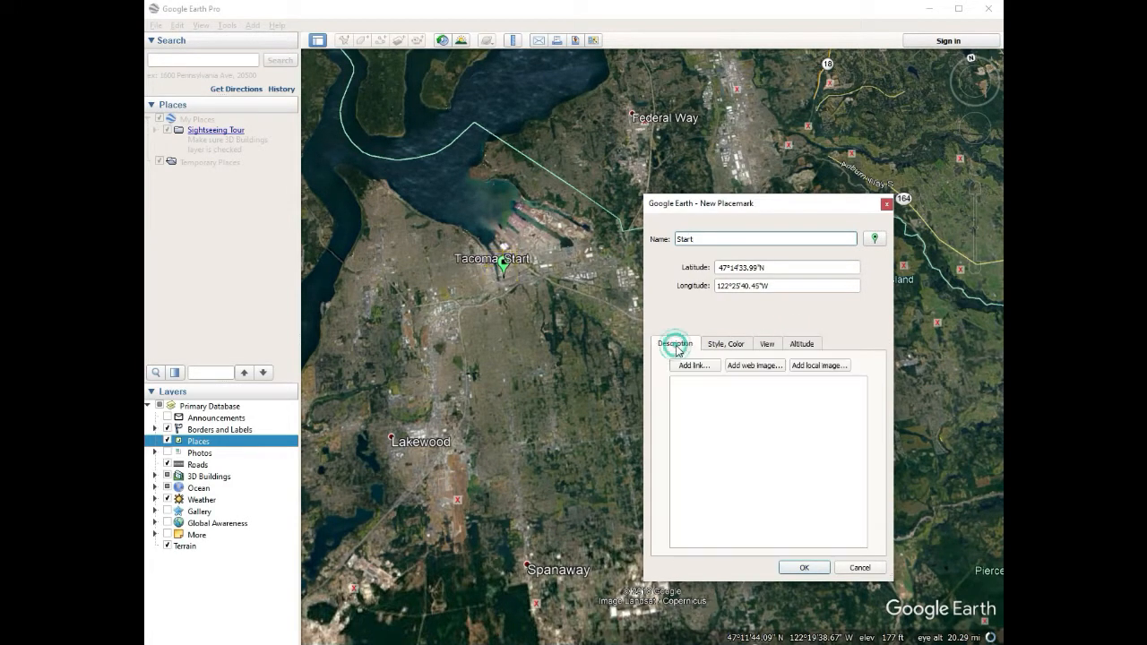
left_click(723, 344)
left_click(795, 345)
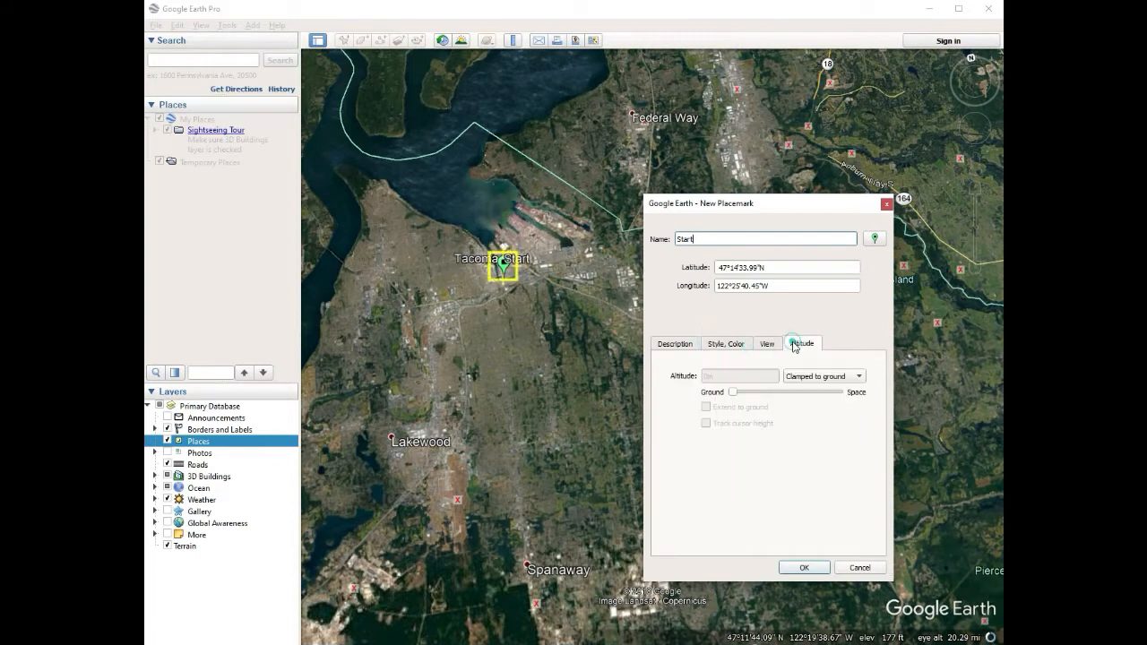
Step: Change the Start placemark's icon to the standing man and save the placemark
left_click(874, 238)
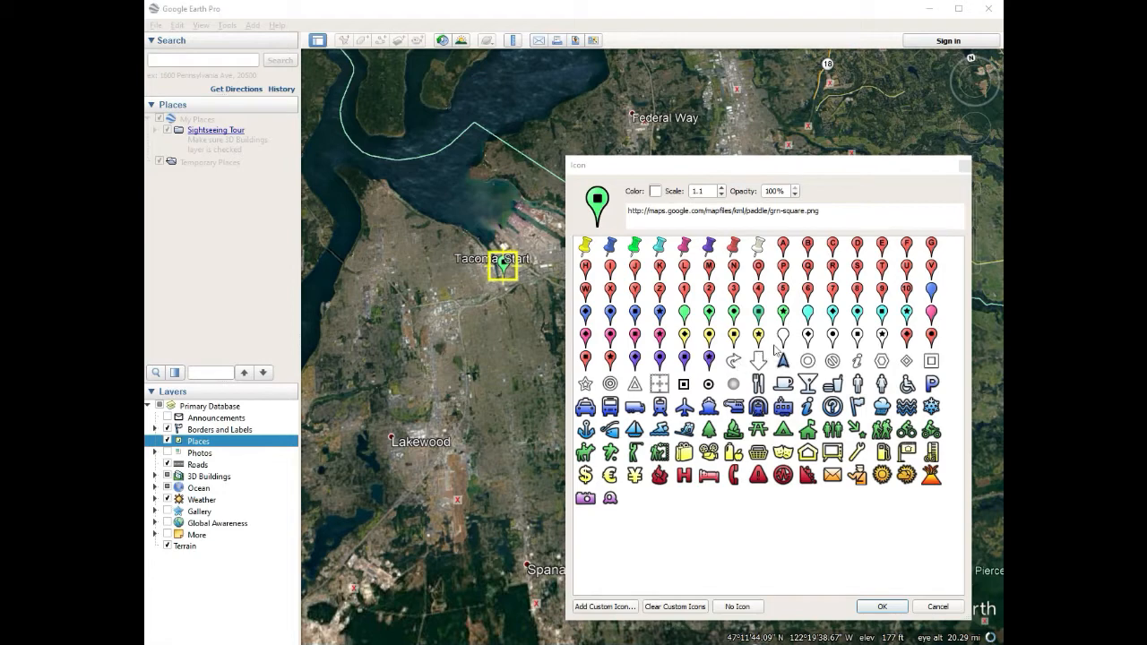
left_click(859, 383)
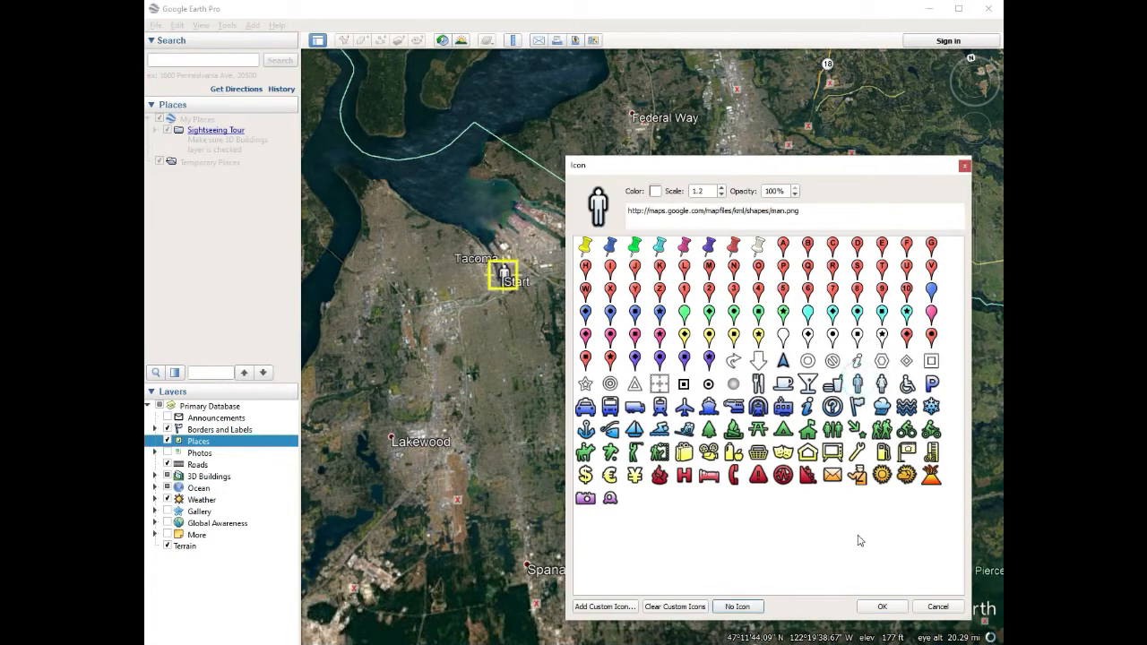
left_click(882, 607)
left_click(801, 566)
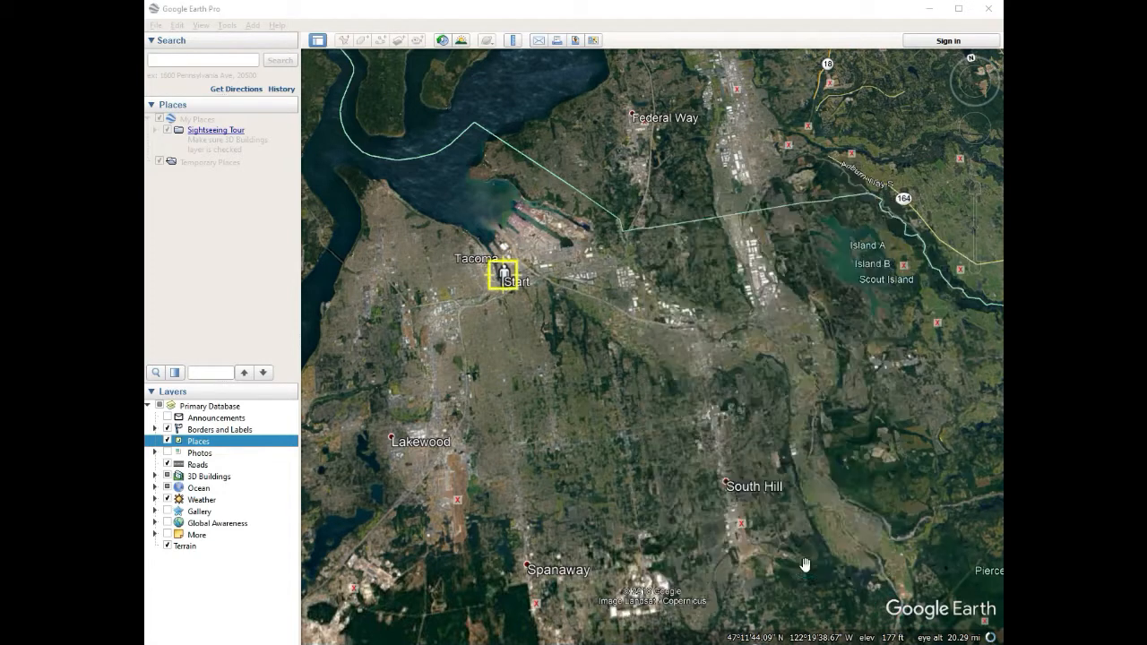
Step: Begin a new path at the Start placemark and trace it along the highway past Federal Way to Highway 18 east of Highway 167
left_click_drag(612, 400, 645, 410)
scroll(758, 455, "down", 3)
left_click_drag(776, 461, 675, 280)
scroll(659, 323, "down", 2)
left_click_drag(636, 356, 797, 451)
left_click_drag(740, 350, 771, 443)
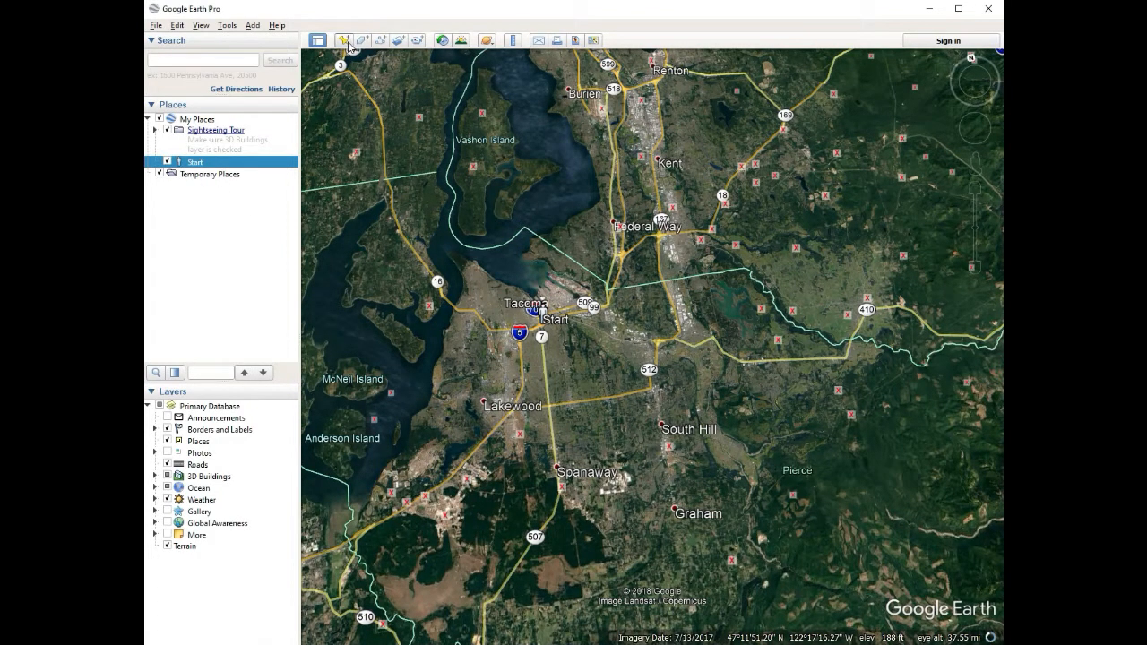
left_click(382, 44)
left_click_drag(744, 203, 291, 122)
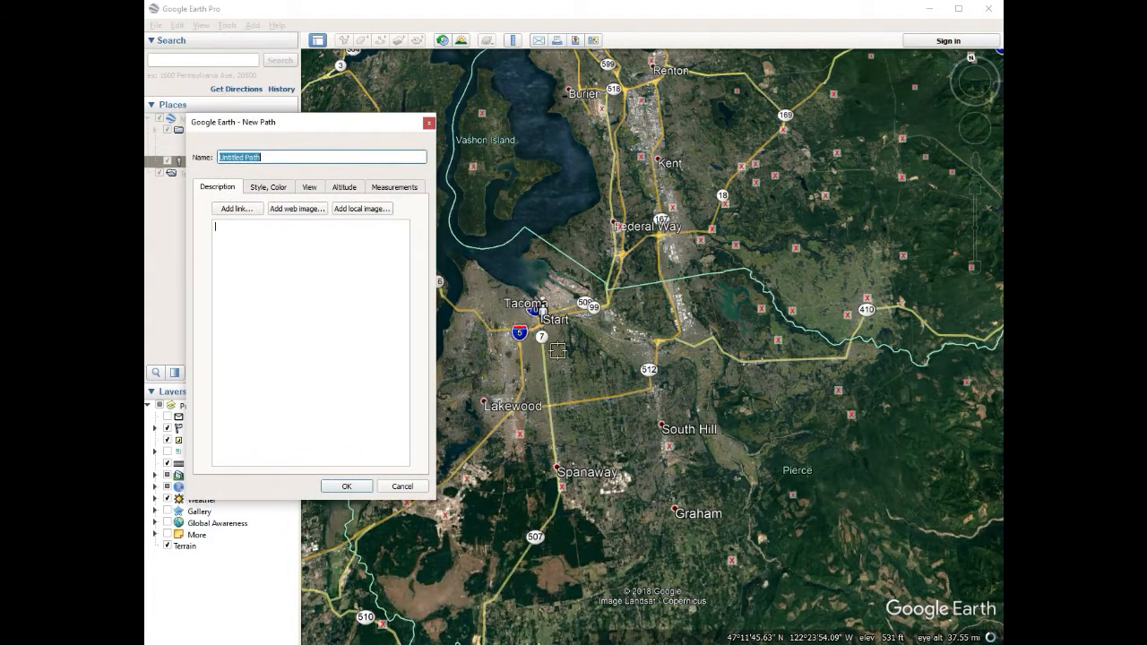
left_click(539, 328)
left_click(558, 320)
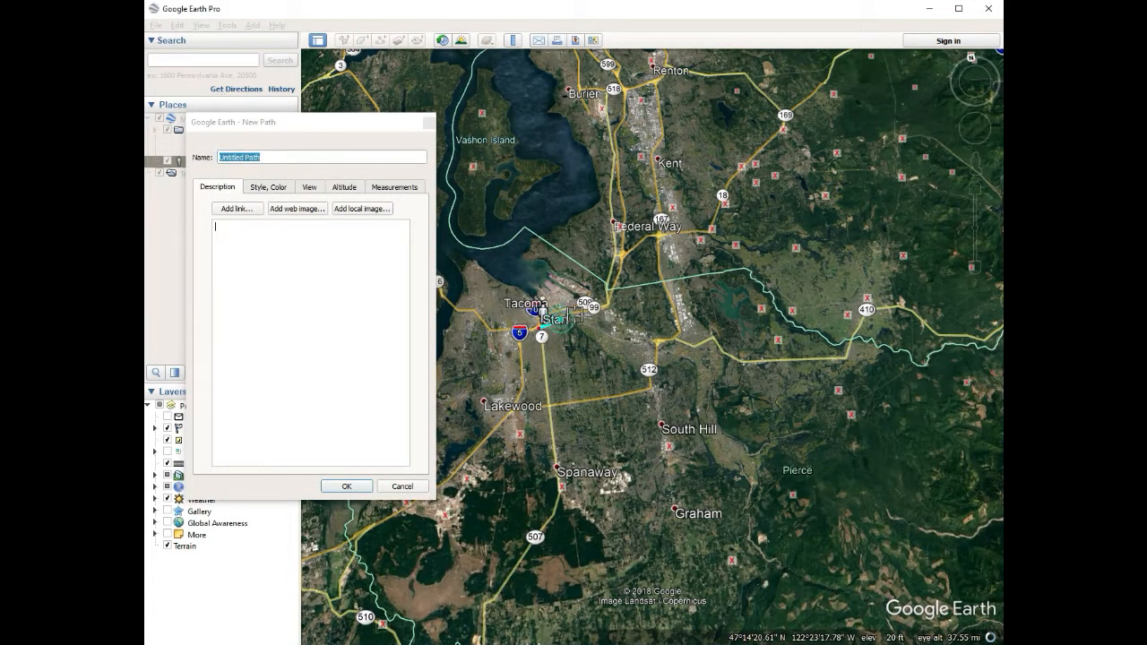
left_click(576, 314)
left_click(600, 309)
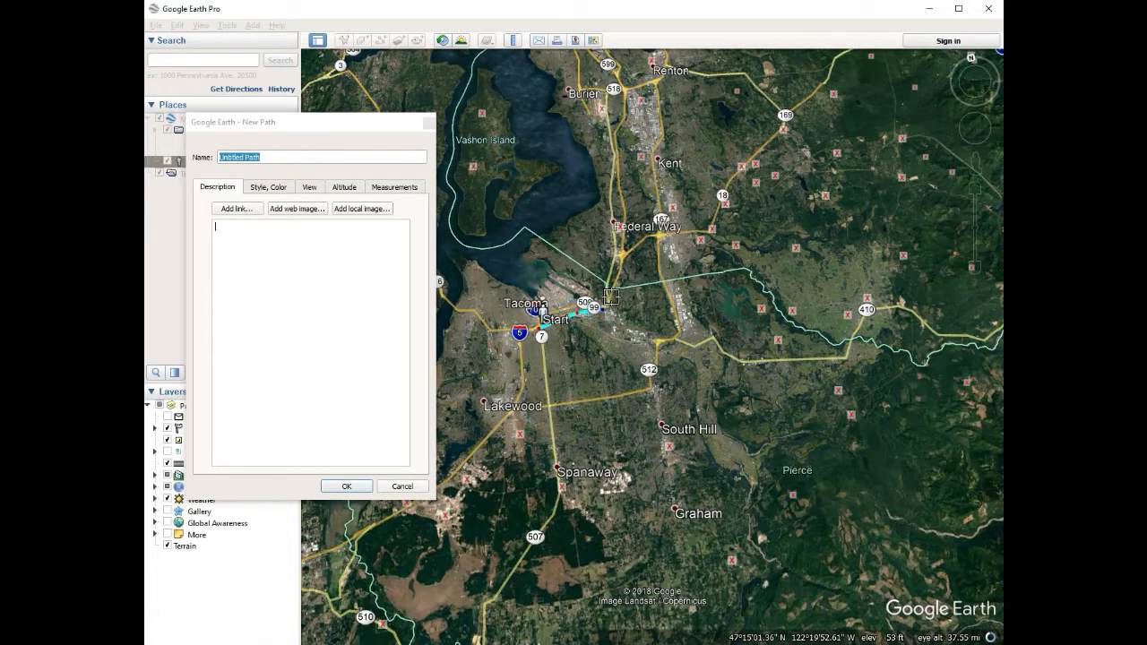
left_click_drag(611, 296, 650, 235)
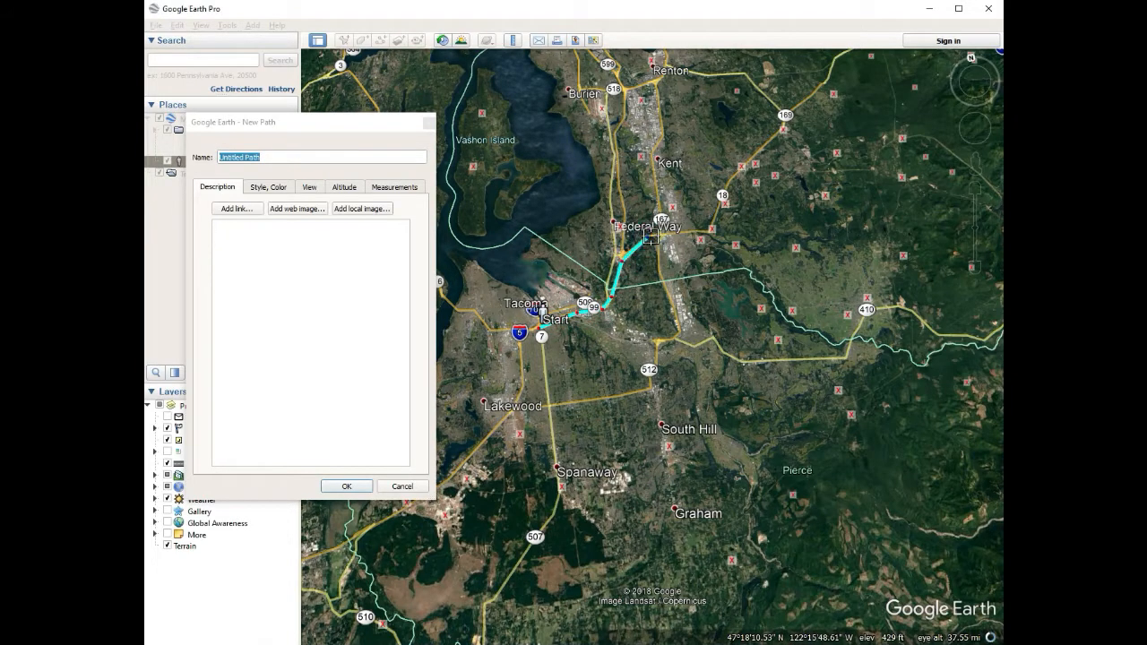
left_click(701, 232)
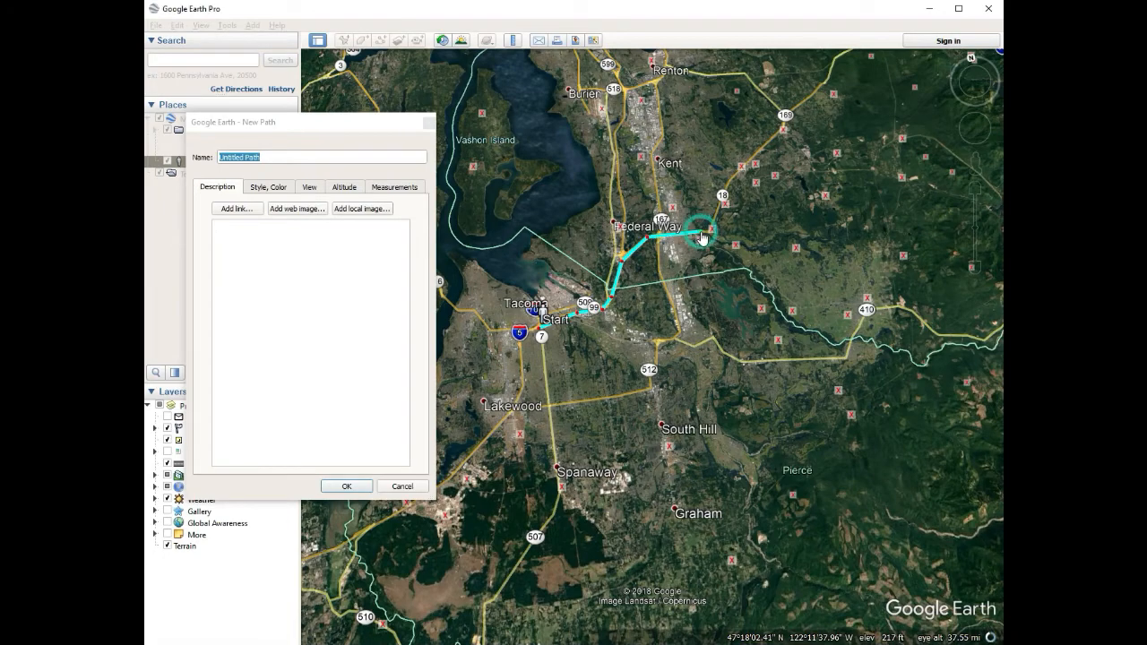
Step: Continue the path southeast along Auburn Way S and the Enumclaw road, and on east into Enumclaw
key("Right")
scroll(600, 244, "up", 3)
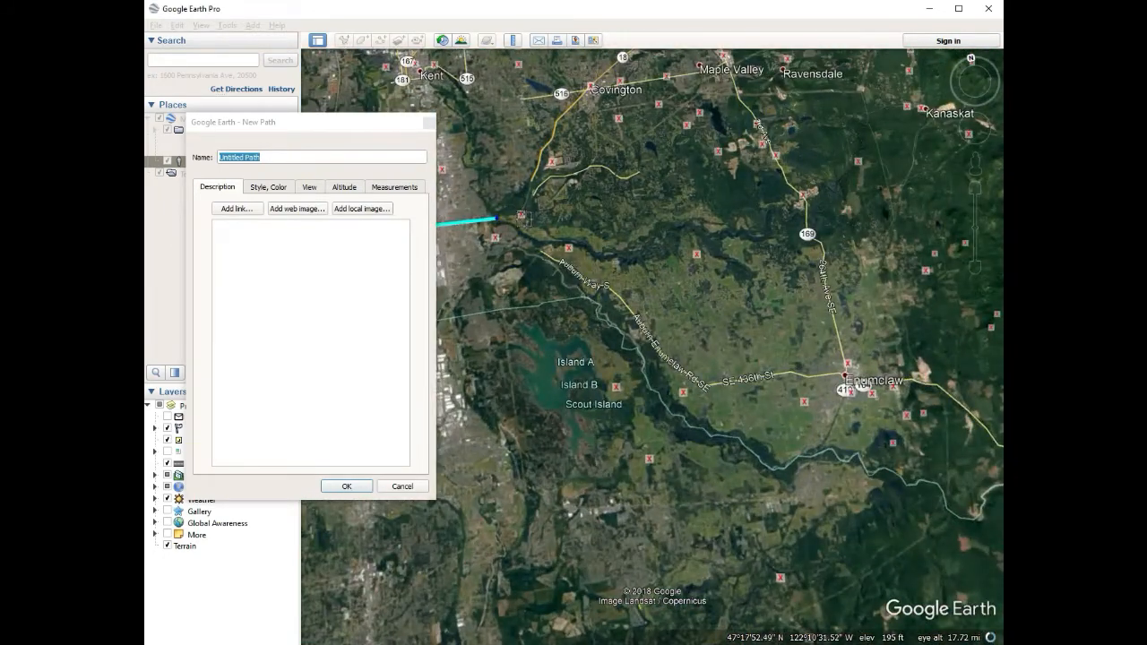
mouse_move(521, 216)
left_mouse_down()
mouse_move(546, 256)
mouse_move(708, 387)
left_mouse_up()
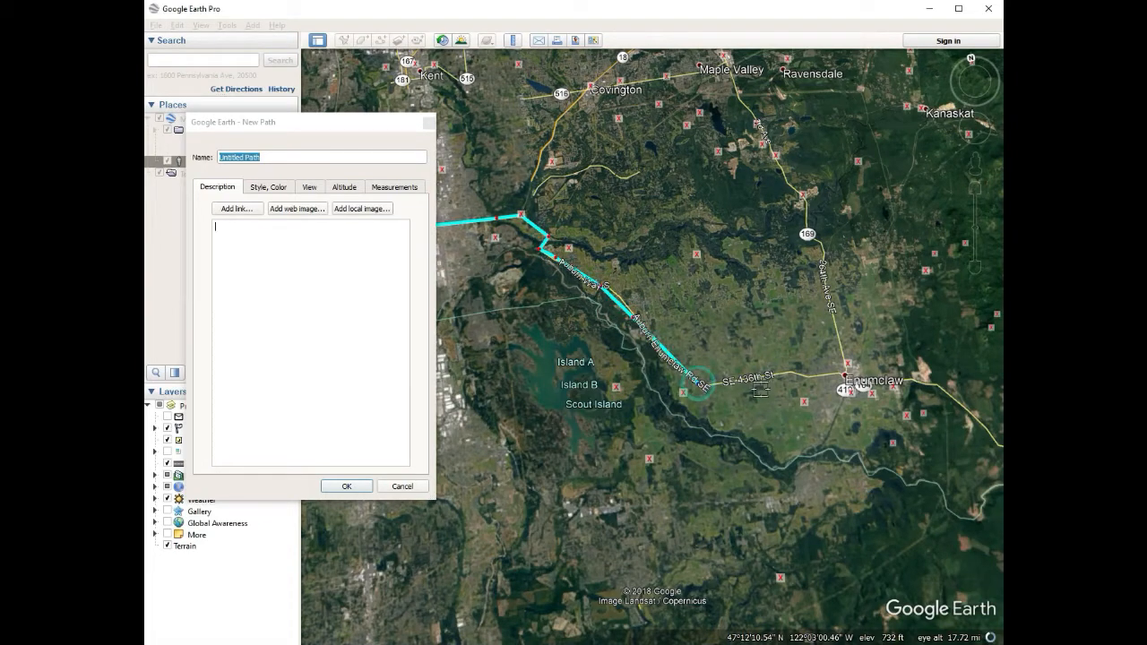
left_click(771, 377)
left_click(790, 373)
middle_click_drag(796, 372, 695, 332)
left_click(739, 337)
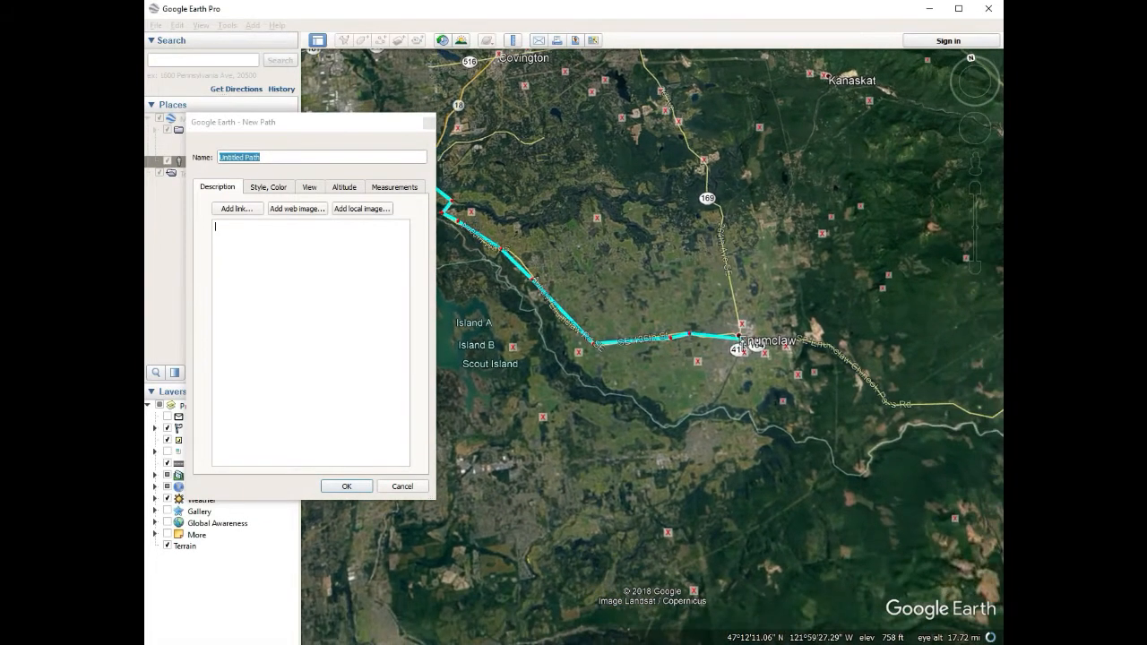
Step: Extend the path southeast out of Enumclaw and east along the highway beside the river
middle_click_drag(827, 358, 719, 328)
left_click(704, 313)
middle_click_drag(799, 377, 541, 385)
left_click(661, 350)
left_click(617, 385)
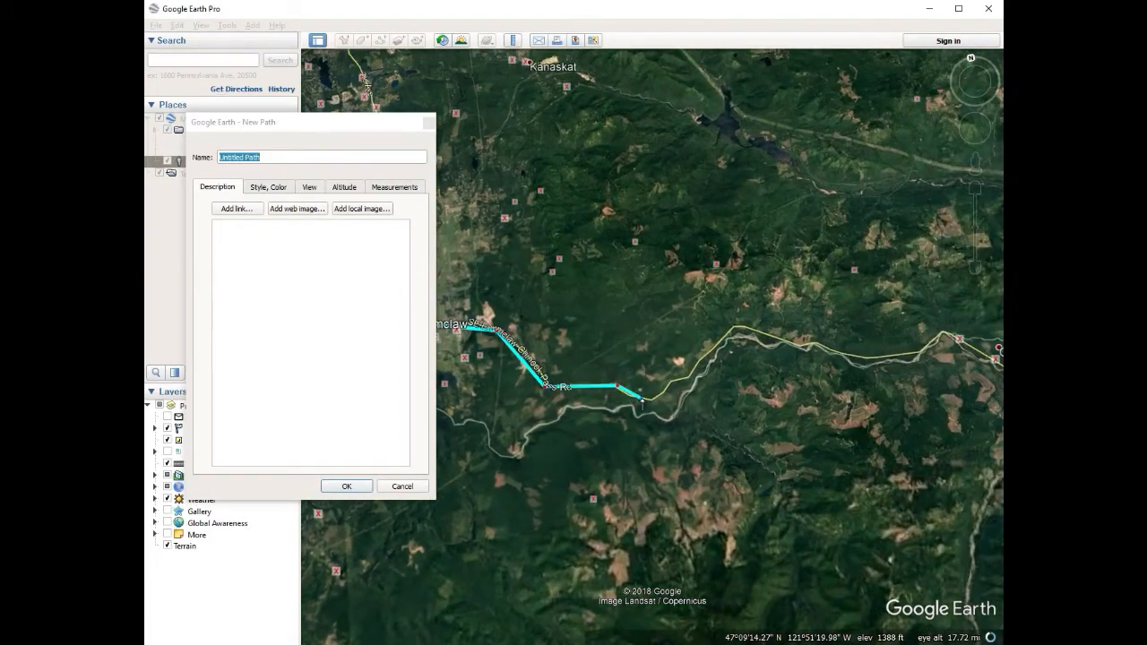
key("Right")
left_click(698, 328)
Step: Extend the path east past Greenwater to the Highway 410 marker southeast of the town
key("Right")
key("Up")
scroll(761, 391, "down", 1)
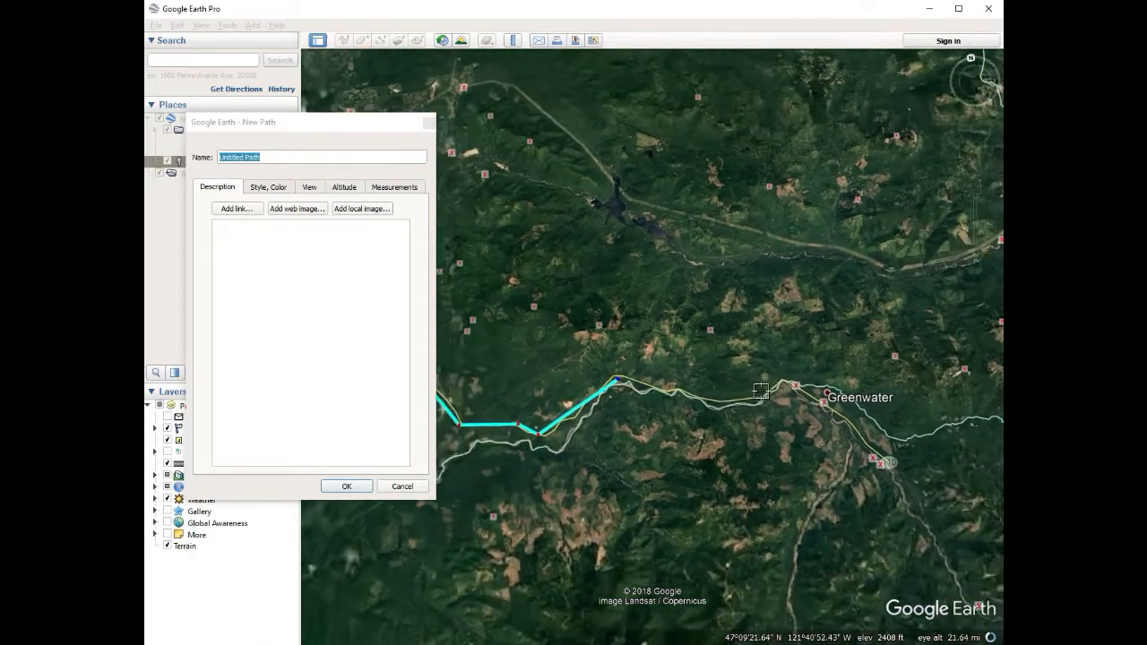
left_click(730, 384)
key("Right")
key("Down")
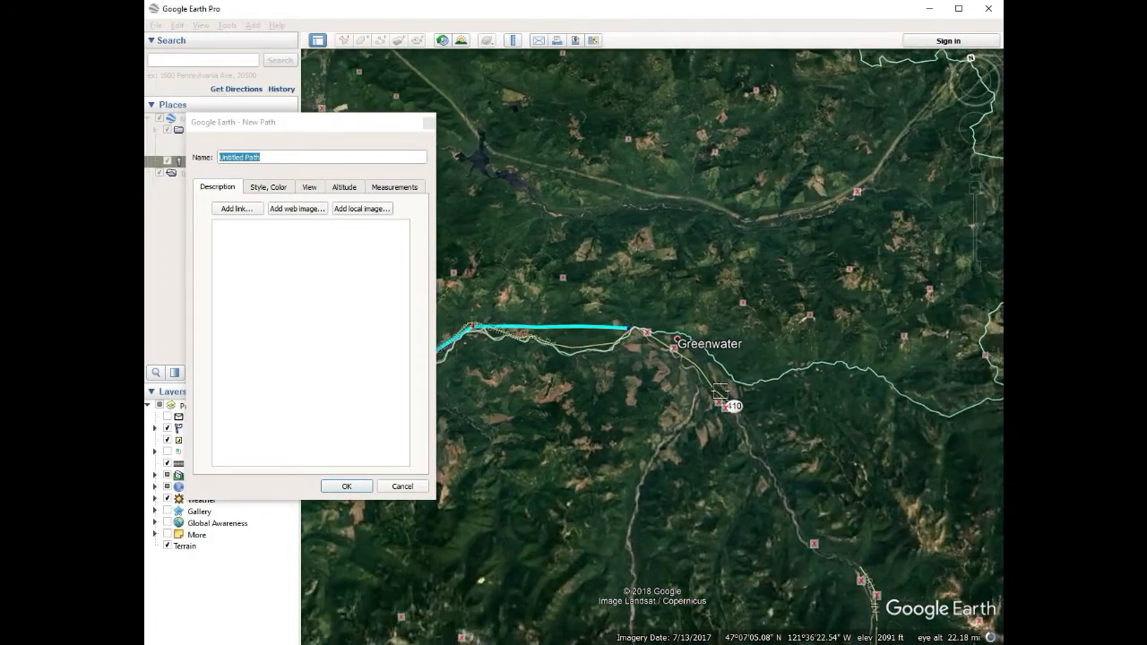
left_click(724, 404)
Step: Extend the path south-southeast along Highway 410 into the valley northeast of the snow-capped volcano
key("Right")
key("Down")
scroll(726, 430, "down", 3)
key("Right")
key("Down")
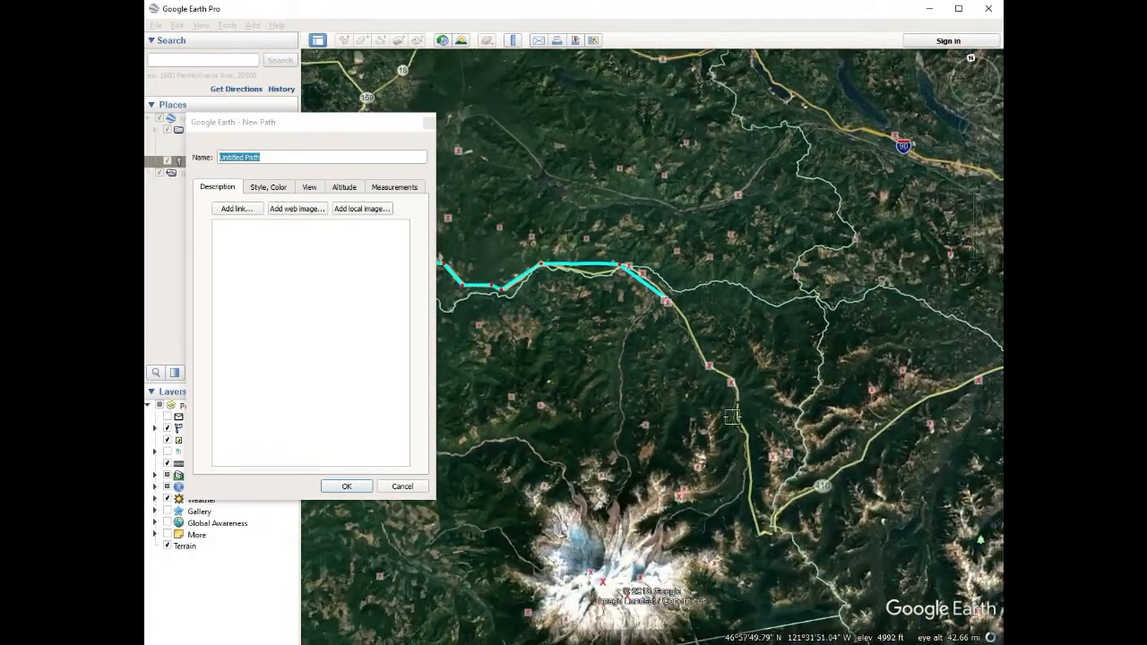
left_click(709, 366)
key("Down")
left_click(738, 367)
Step: Extend the path south along Highway 410 and end it with a westward segment toward the volcano's northeast flank
key("Right")
key("Down")
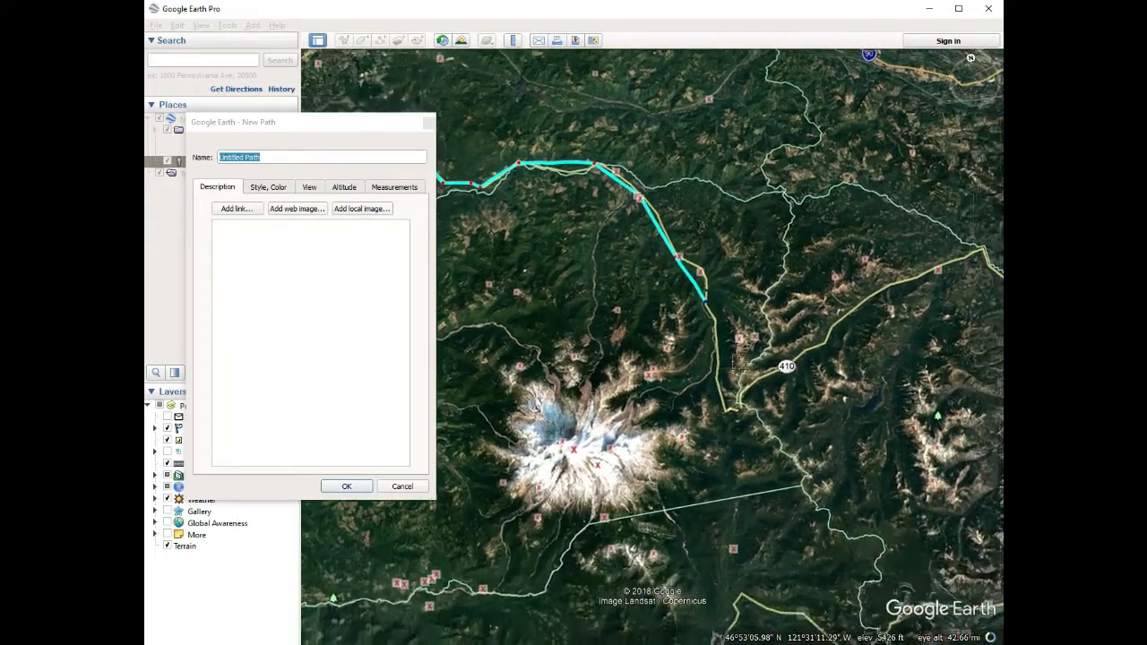
left_click(708, 356)
left_click(712, 385)
key("Left")
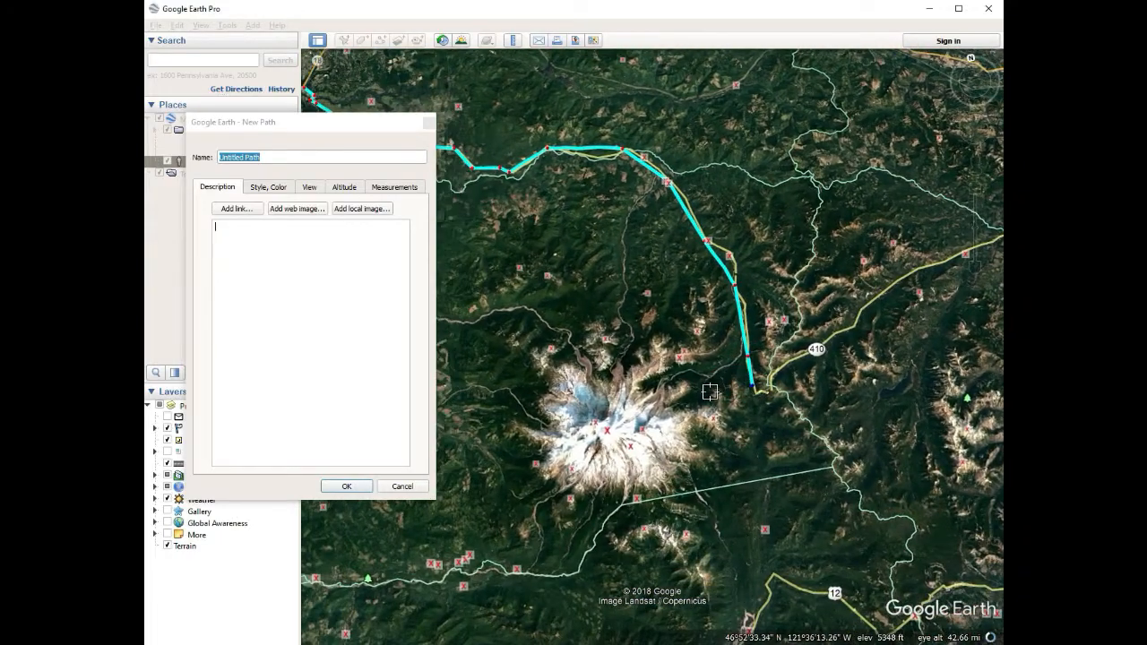
left_click(710, 392)
key("Left")
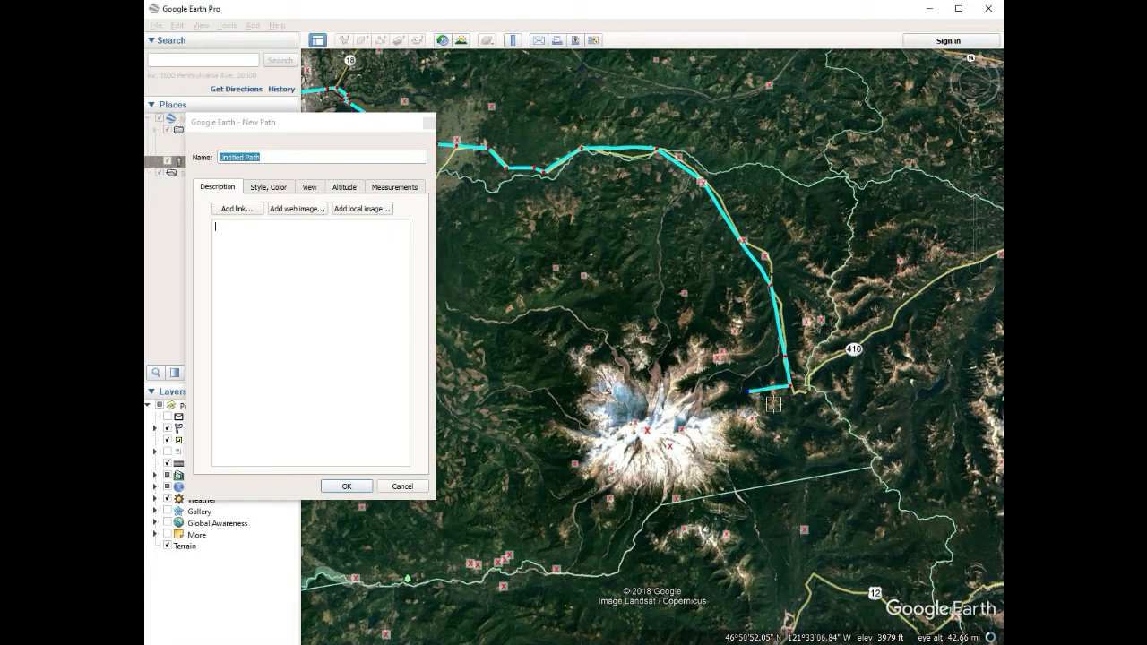
Step: Reposition three path points northeast of the volcano so the route follows Highway 410 more closely
scroll(773, 404, "up", 3)
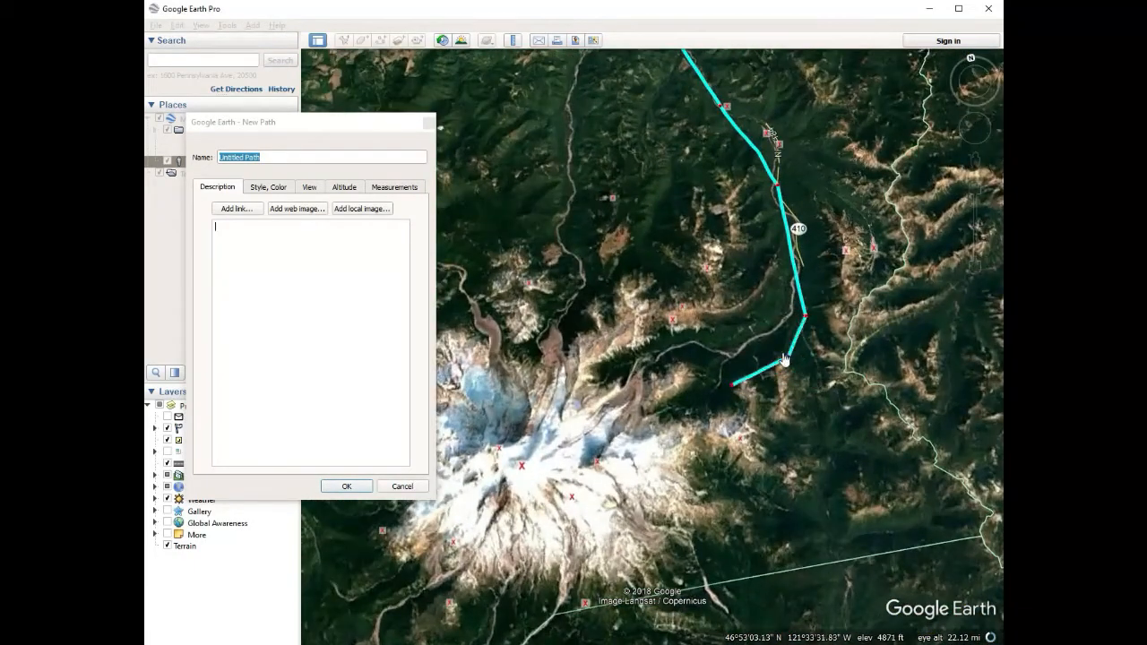
left_click_drag(783, 359, 800, 365)
left_click_drag(807, 324, 802, 262)
left_click_drag(778, 190, 769, 132)
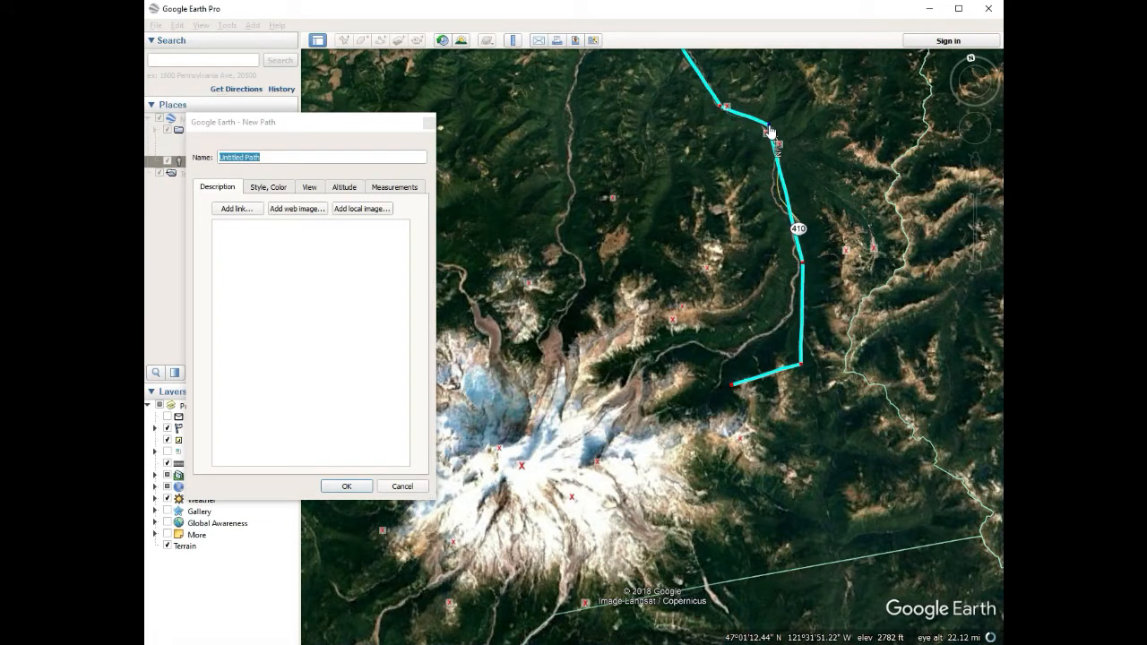
Step: Name the path Route, set its line width to 20, and save it
left_click(409, 376)
left_click(299, 160)
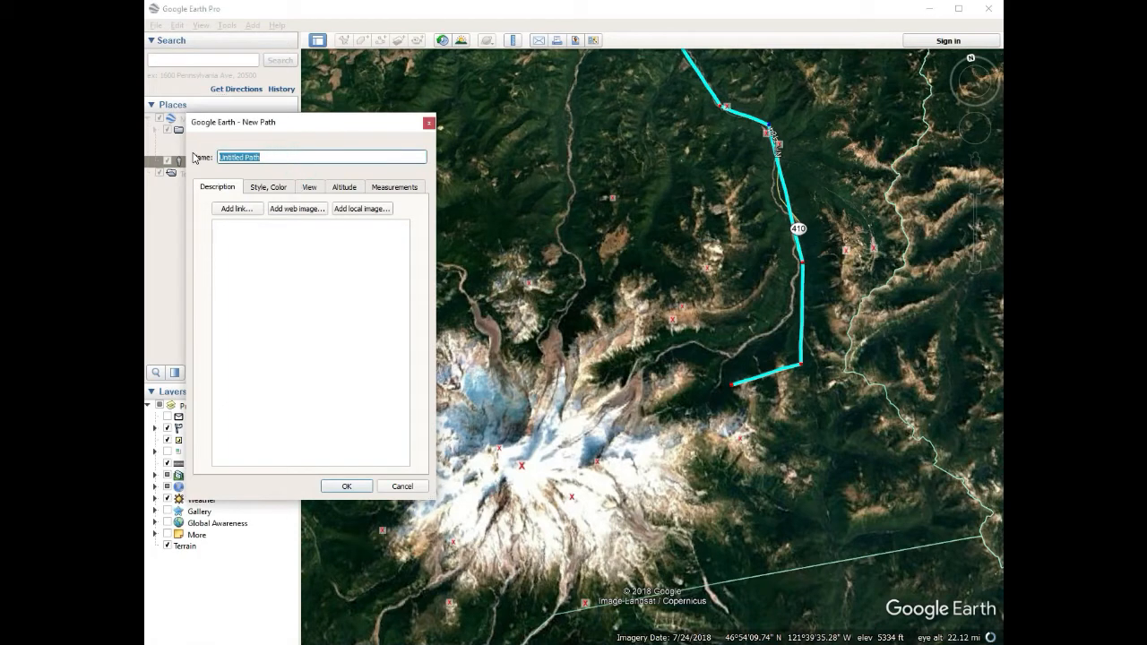
left_click(263, 188)
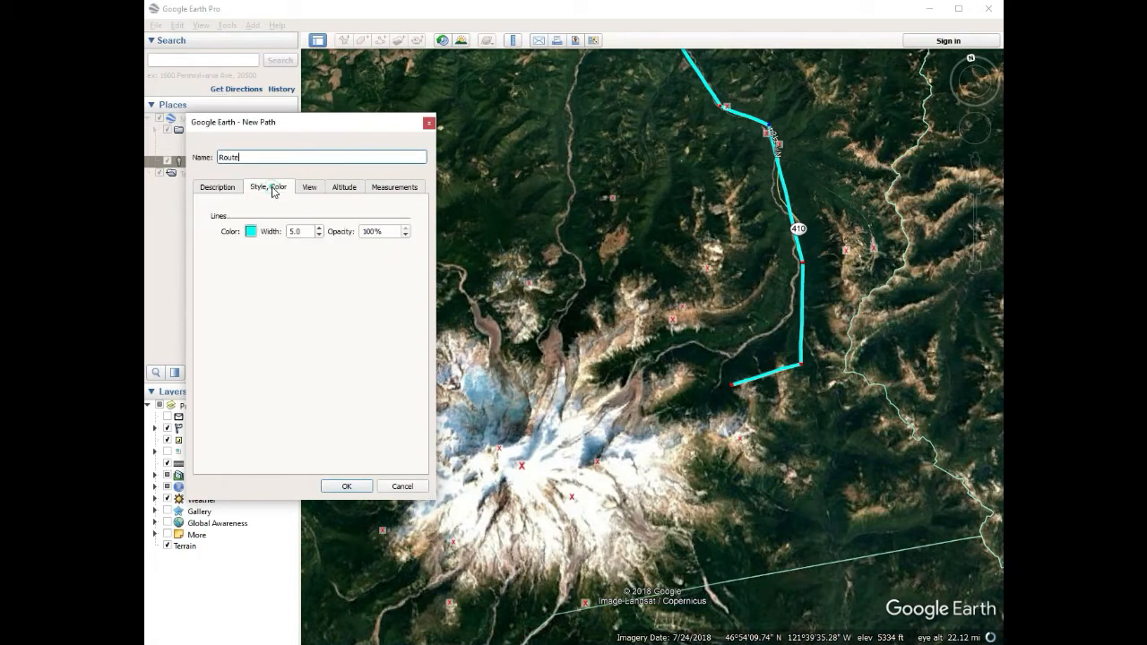
double_click(304, 230)
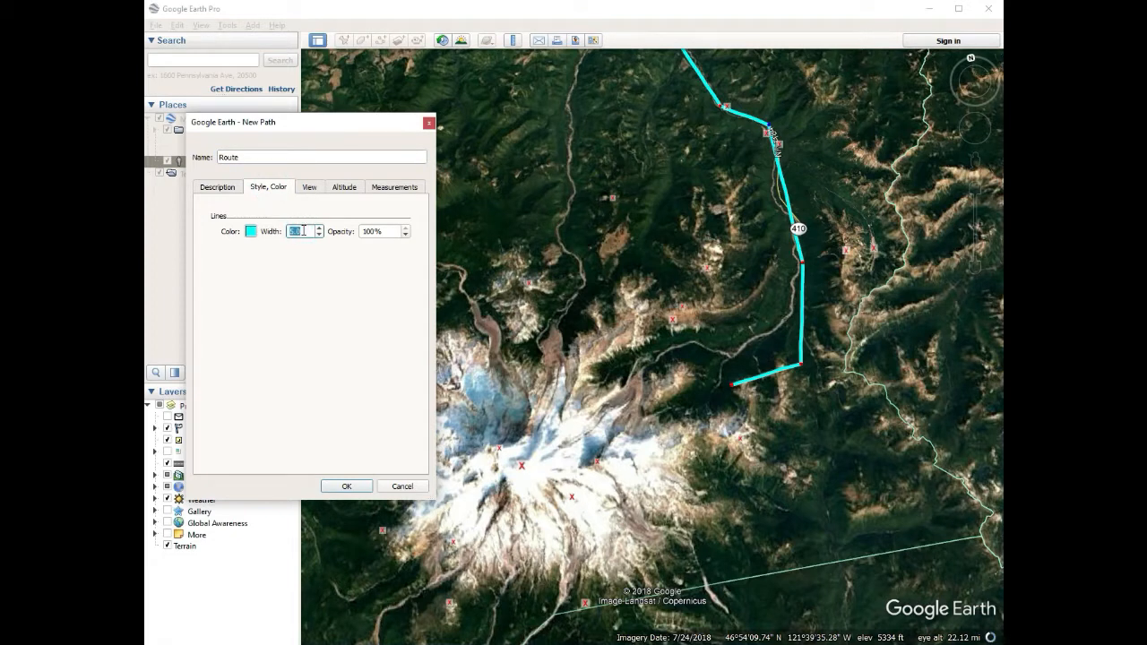
type("2")
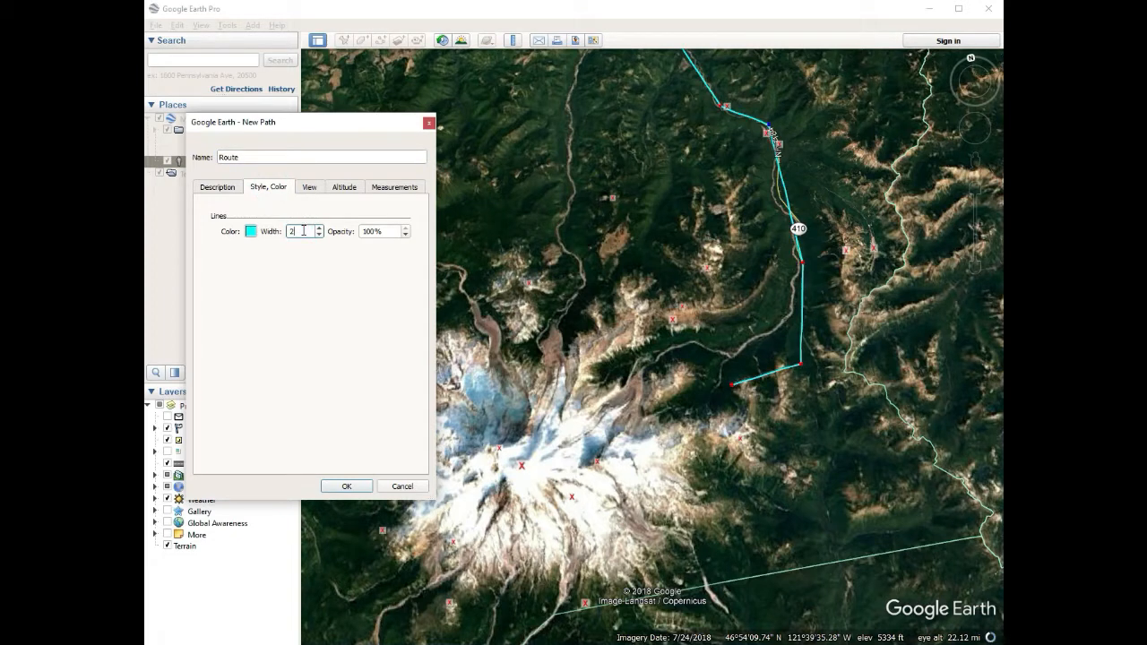
type("0")
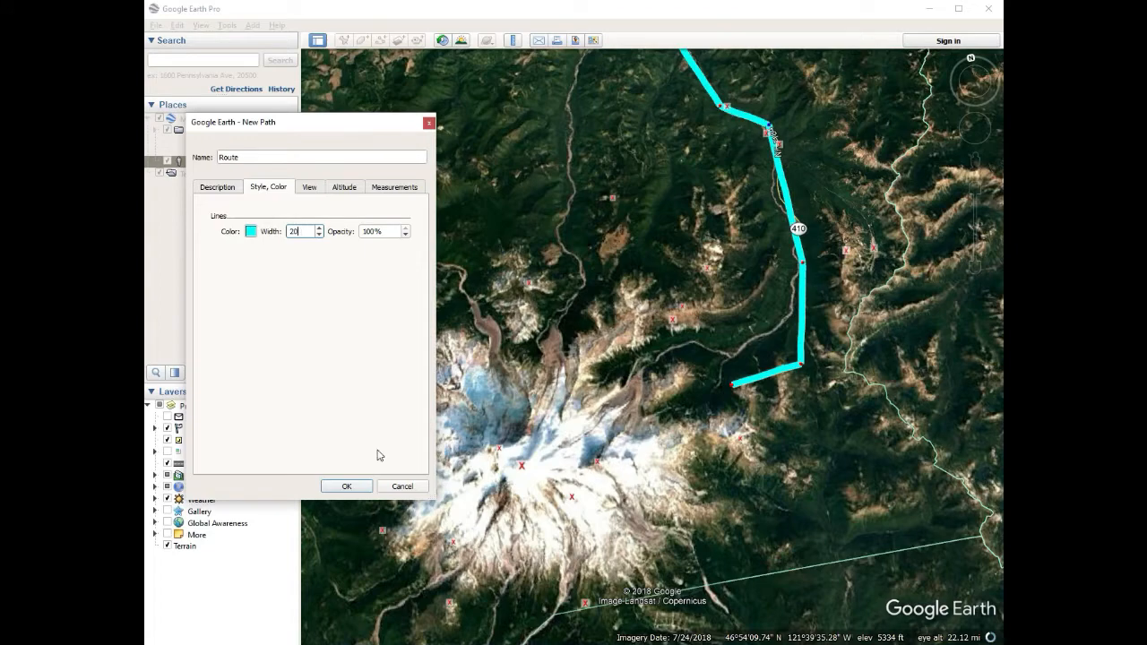
left_click(354, 485)
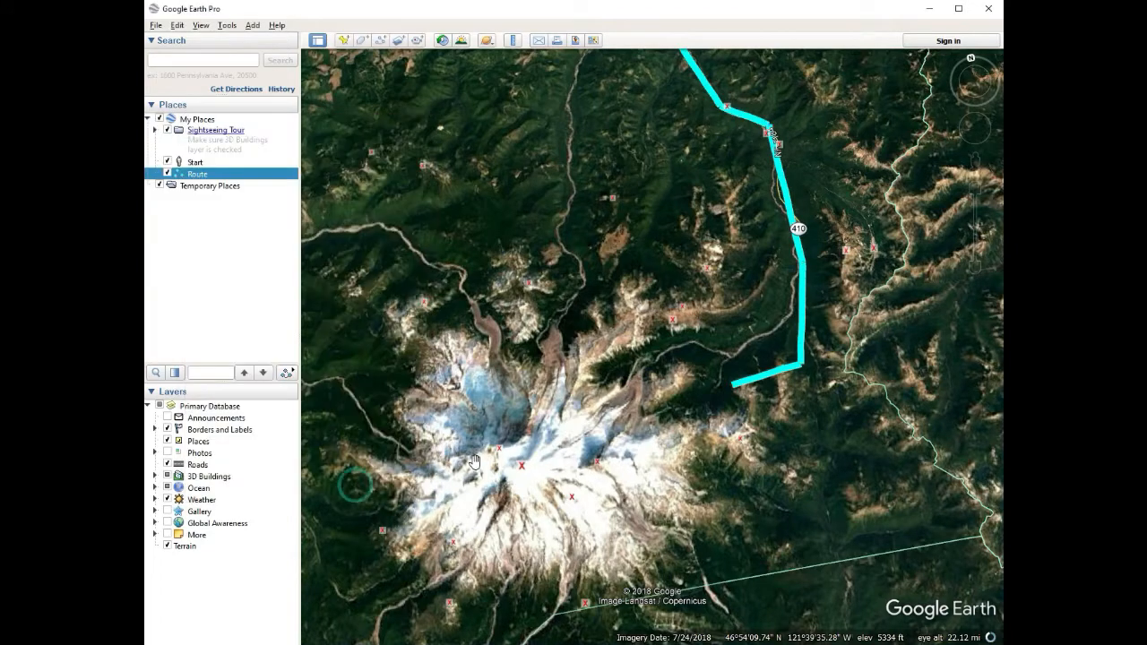
Step: Add a placemark at the end of the route beside the volcano and name it Destination
left_click_drag(750, 480, 812, 490)
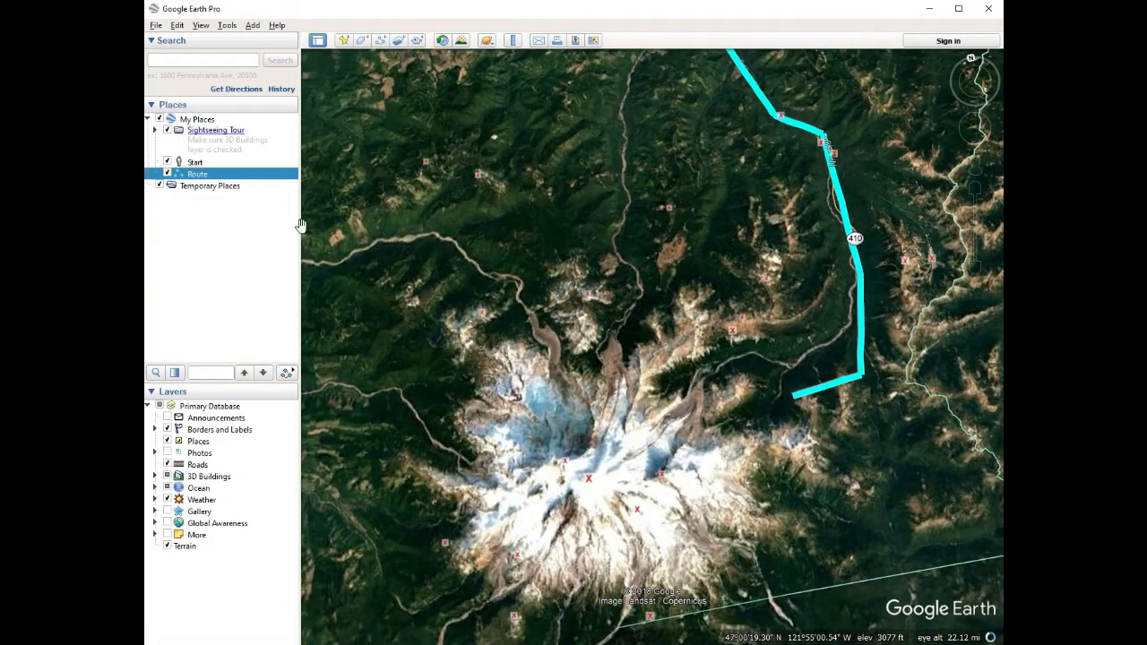
left_click(344, 41)
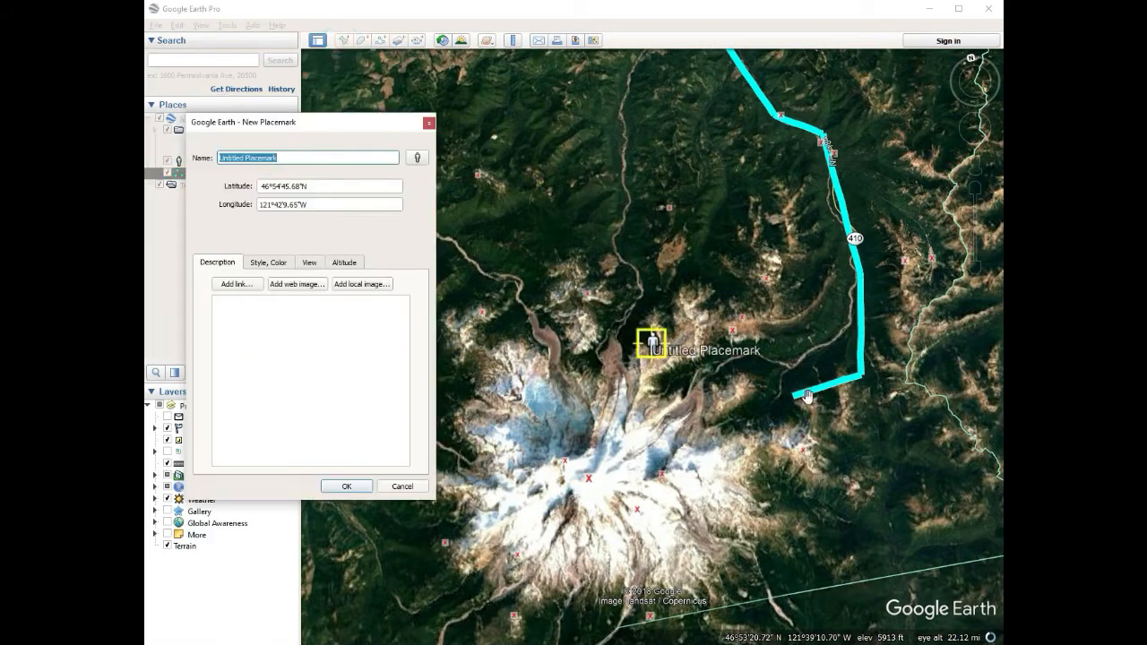
left_click_drag(655, 343, 775, 439)
left_click_drag(779, 417, 778, 414)
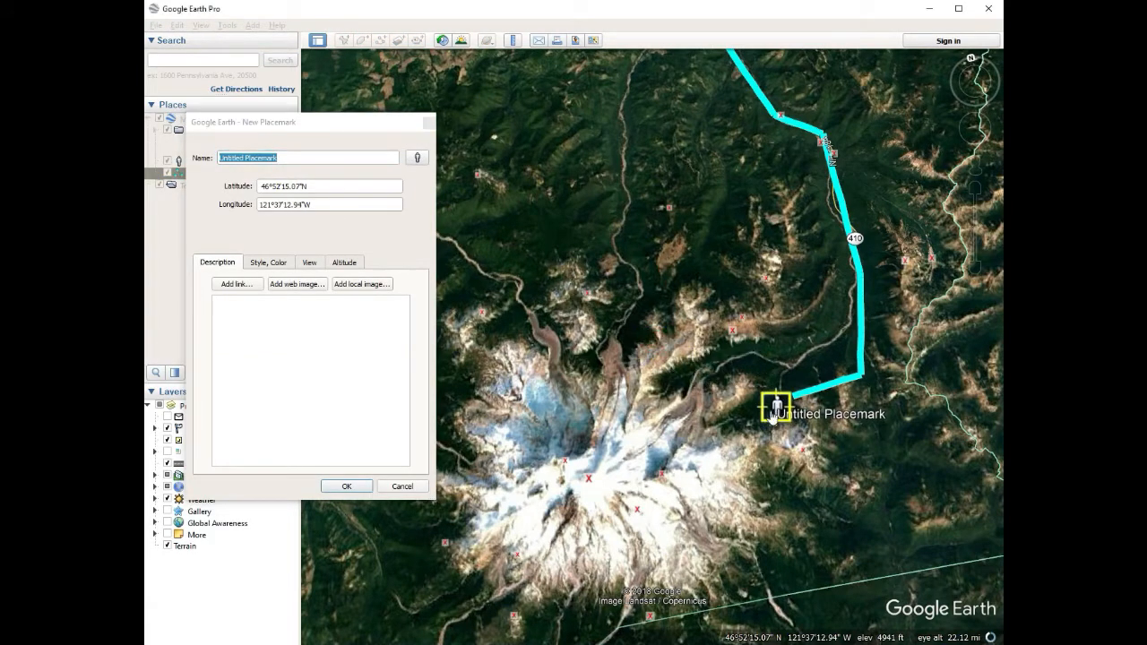
left_click_drag(306, 152, 192, 161)
type("D")
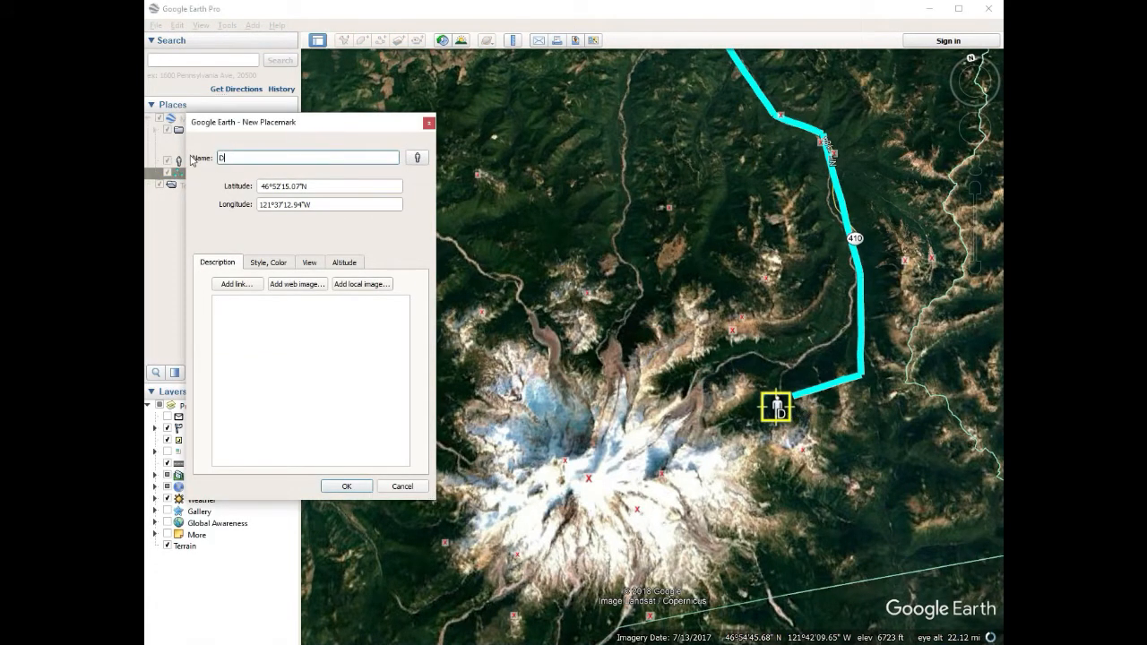
type("estination")
Step: Give the Destination placemark the green star marker icon and save it
left_click(417, 158)
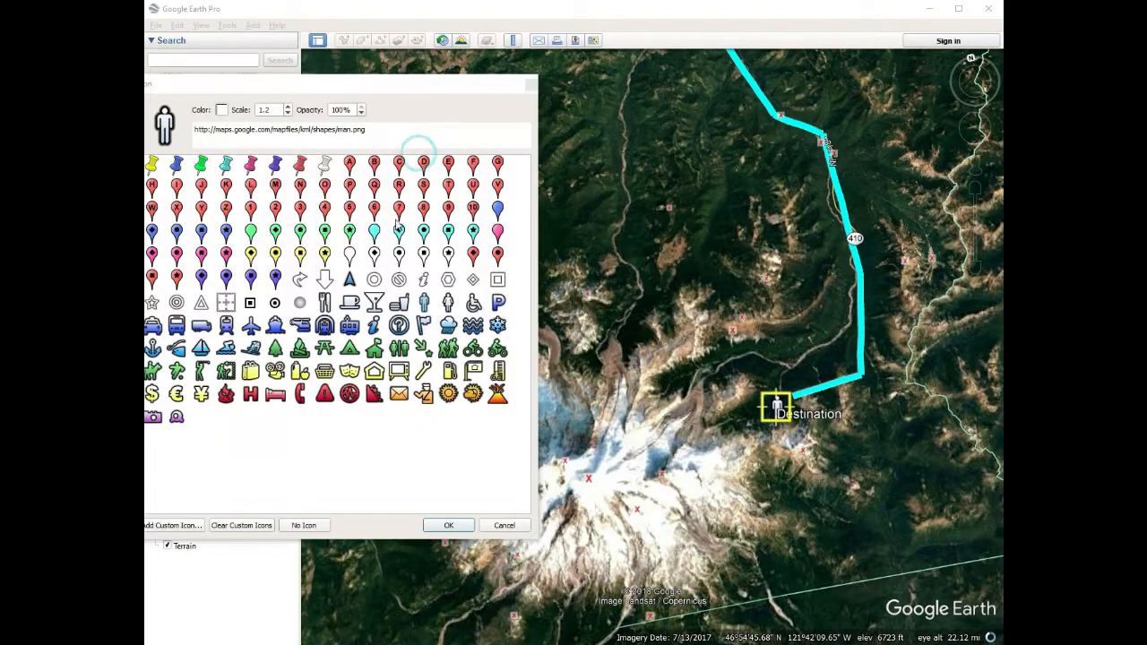
left_click(349, 231)
left_click(448, 525)
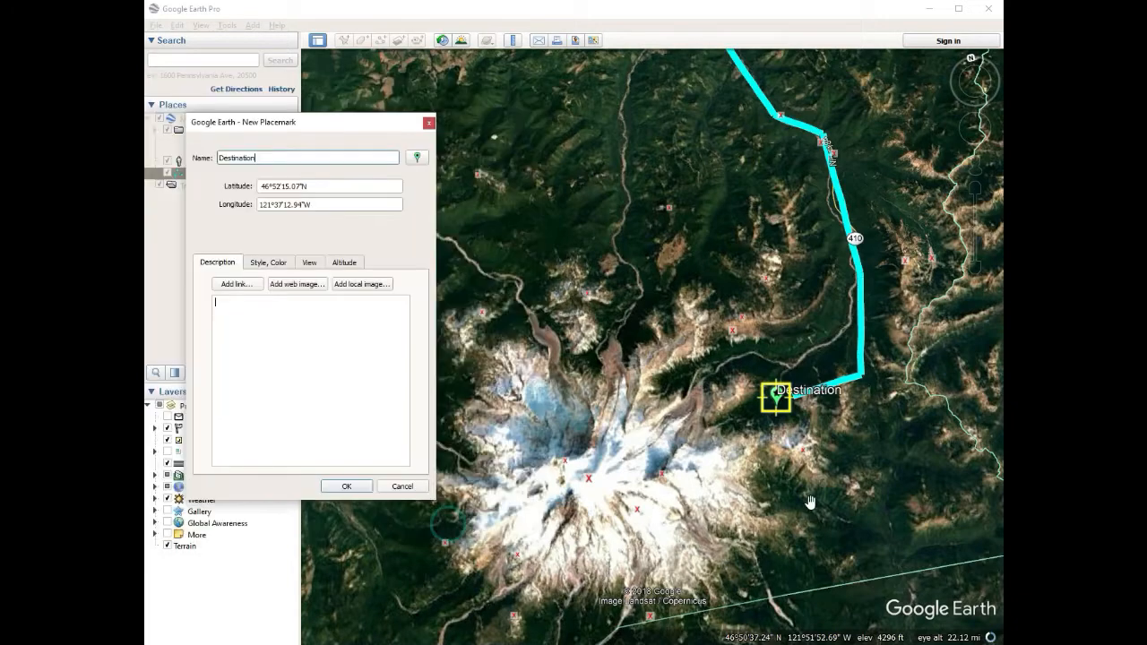
left_click(347, 487)
Step: Create a folder named Roadtrip in My Places
scroll(630, 373, "down", 3)
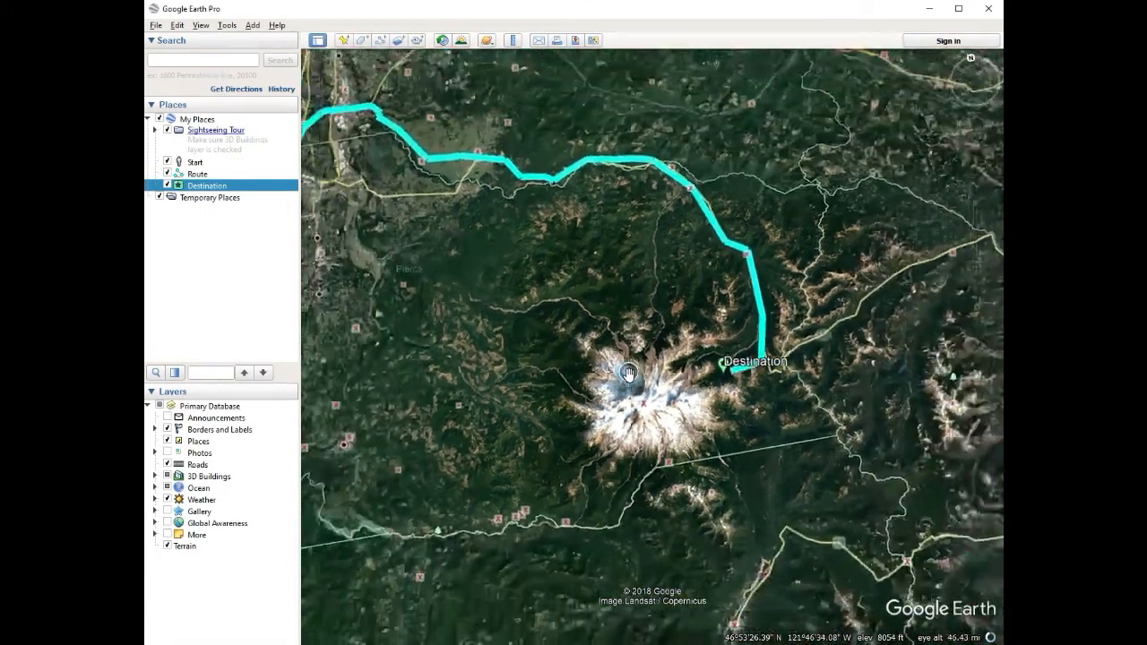
left_click_drag(629, 374, 691, 397)
scroll(691, 397, "down", 3)
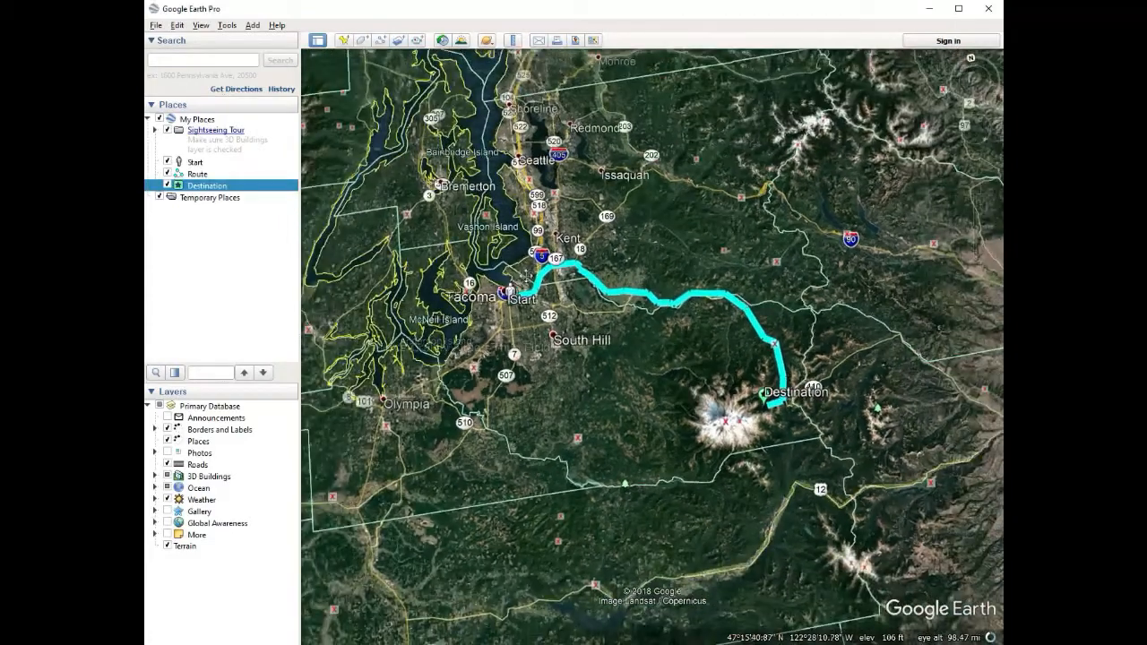
left_click_drag(751, 449, 743, 442)
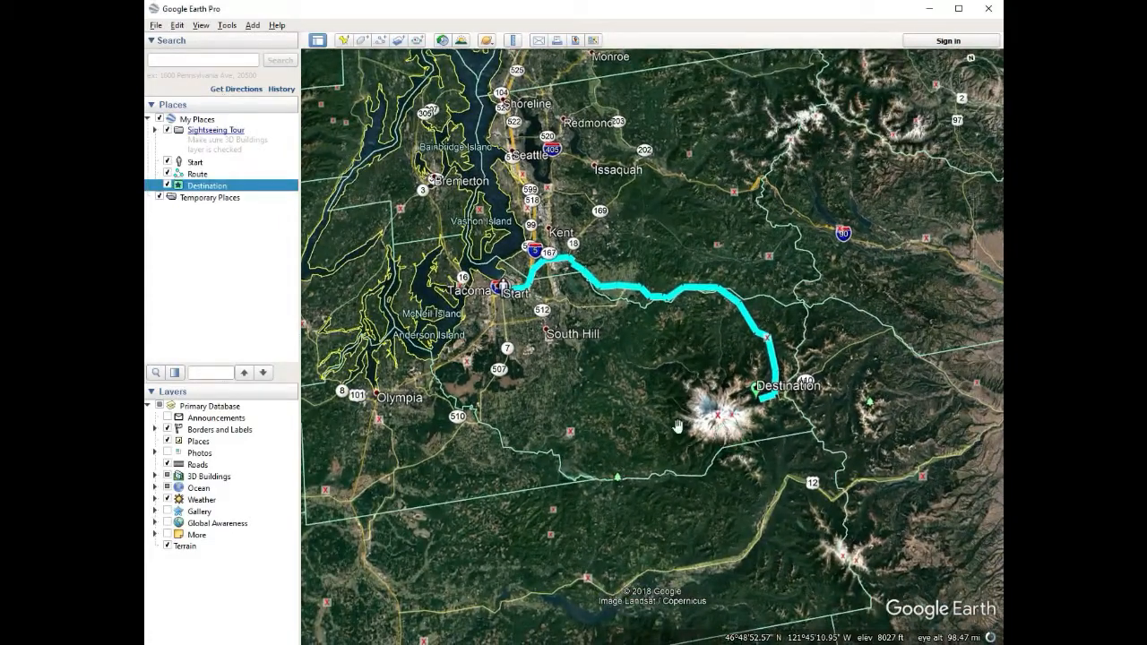
left_click(253, 27)
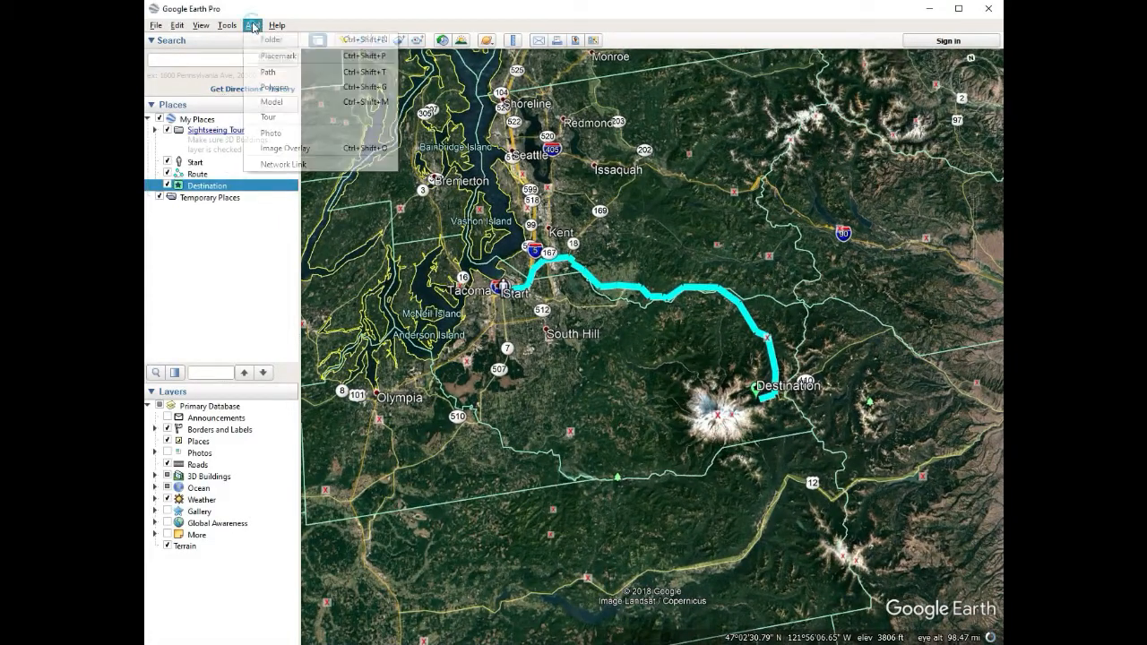
left_click(271, 41)
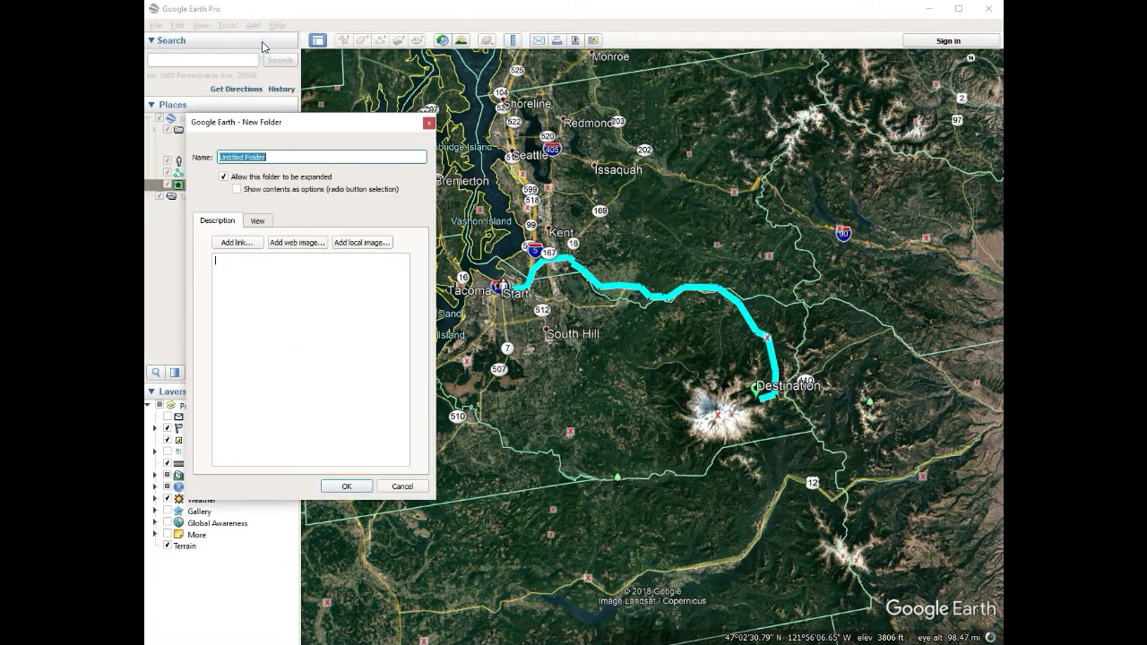
type("Roadtrip")
left_click(333, 489)
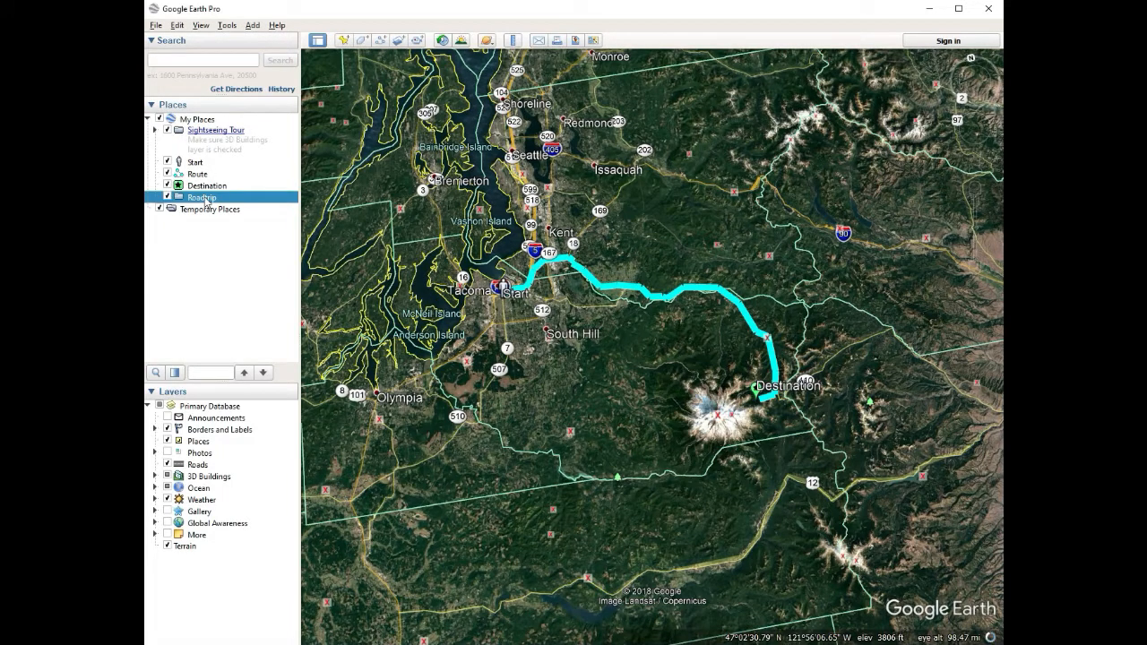
Step: Move the Start, Route and Destination items into the Roadtrip folder
left_click(195, 163)
left_click_drag(195, 162, 208, 184)
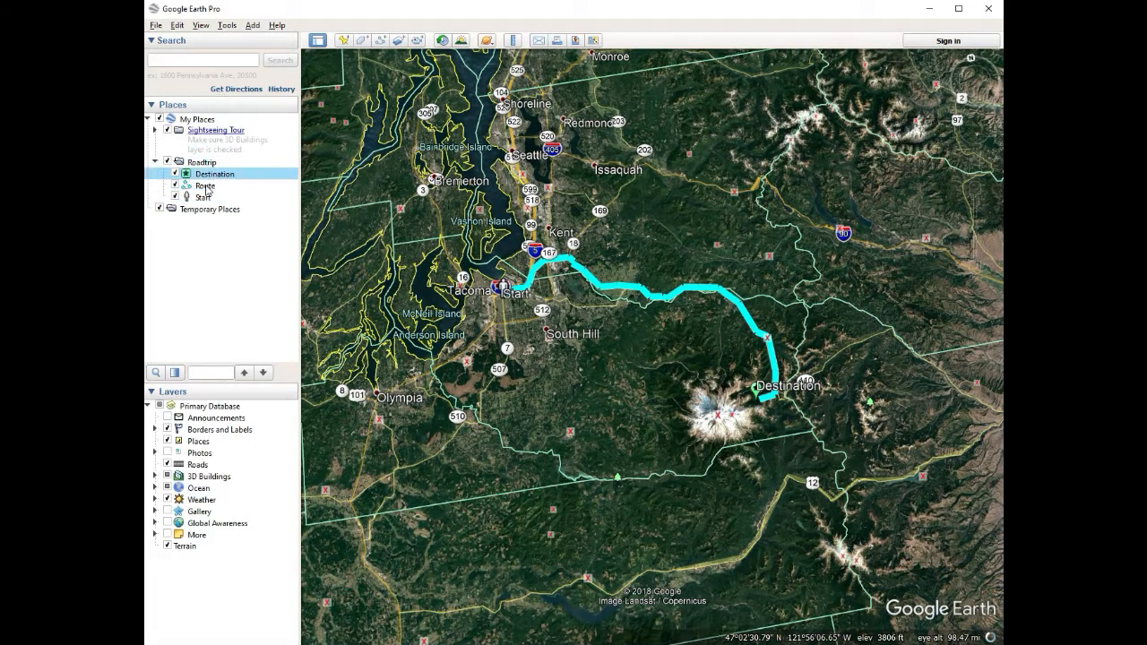
left_click(206, 187)
left_click(205, 198)
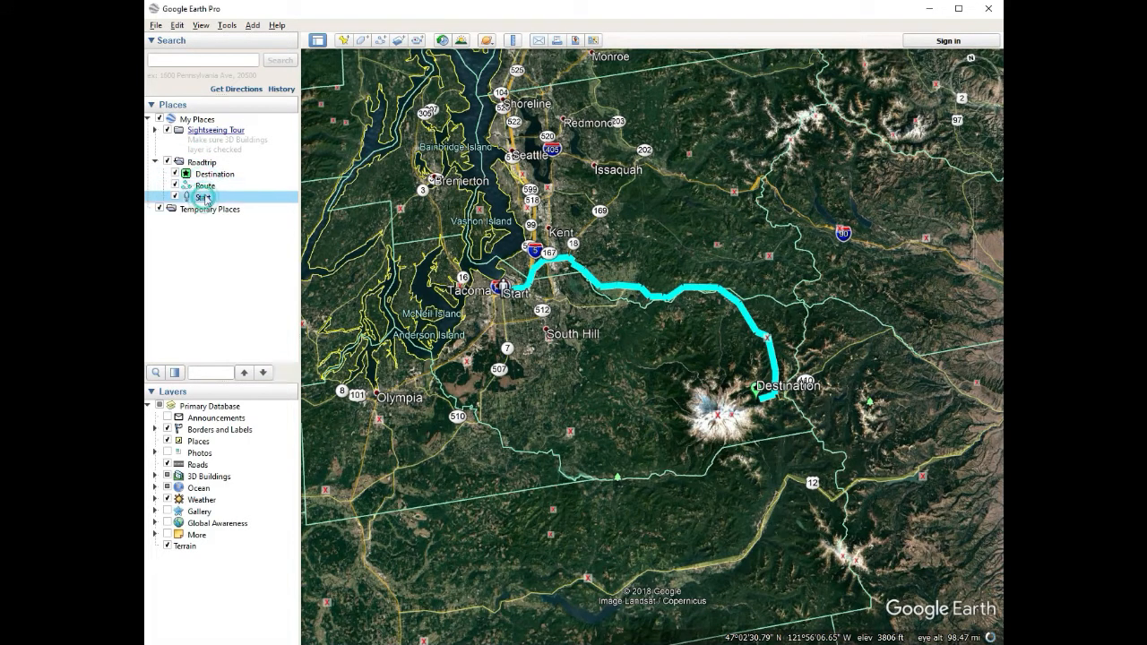
Step: Save the Roadtrip folder in the Desktop's Tuts directory as a KML file named Roadtrip
left_click(205, 163)
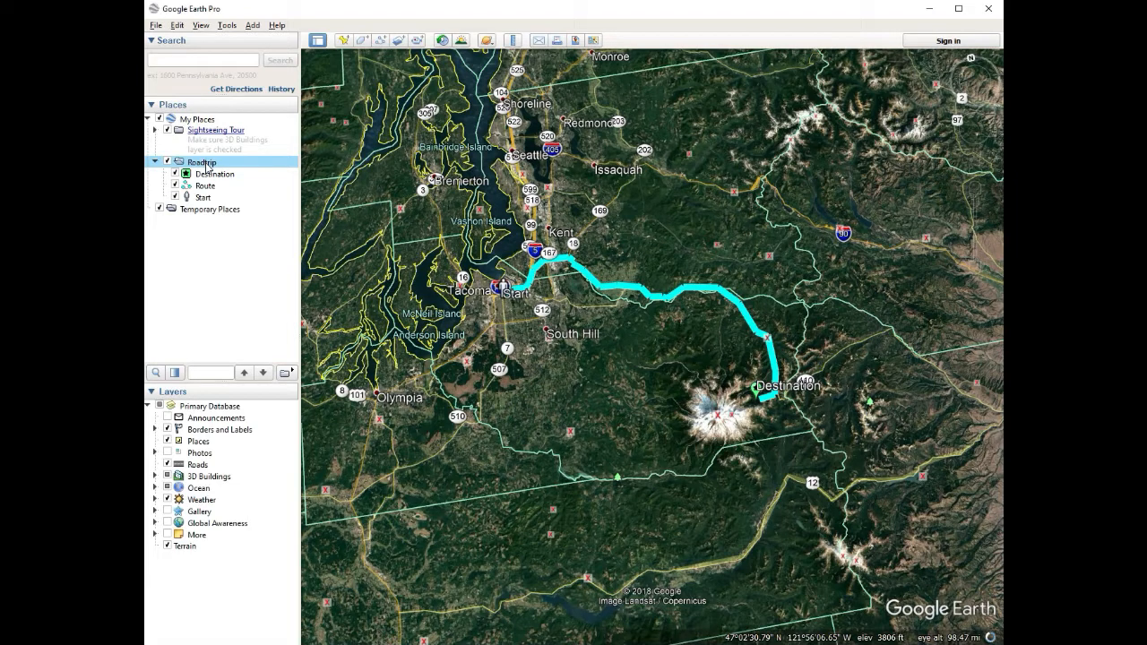
right_click(207, 166)
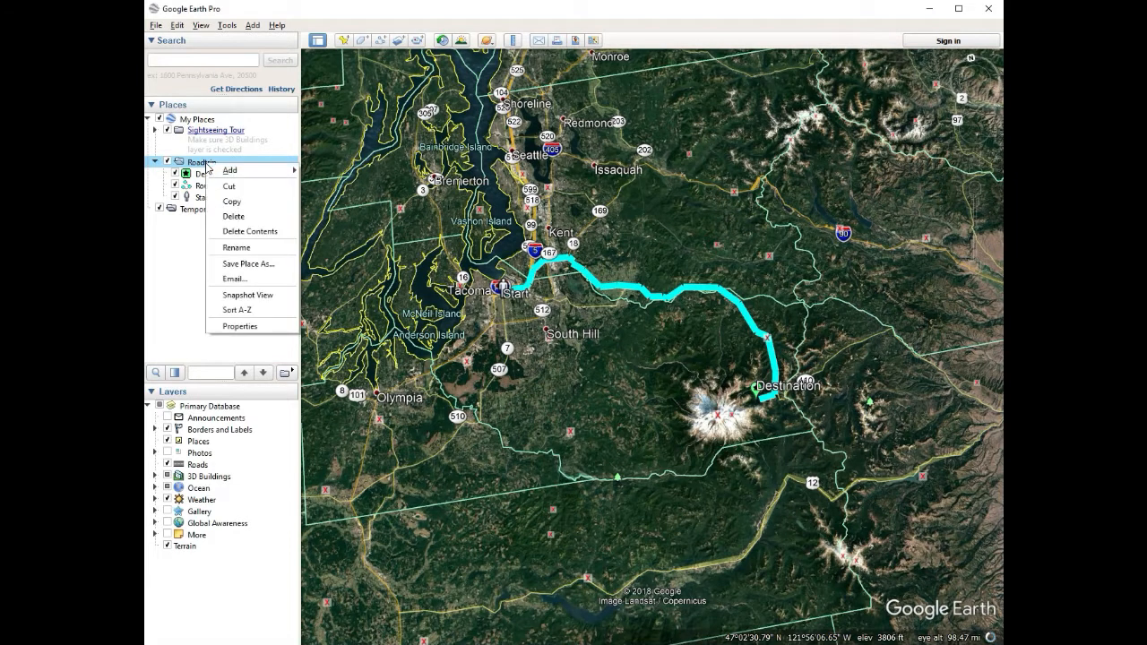
left_click(269, 264)
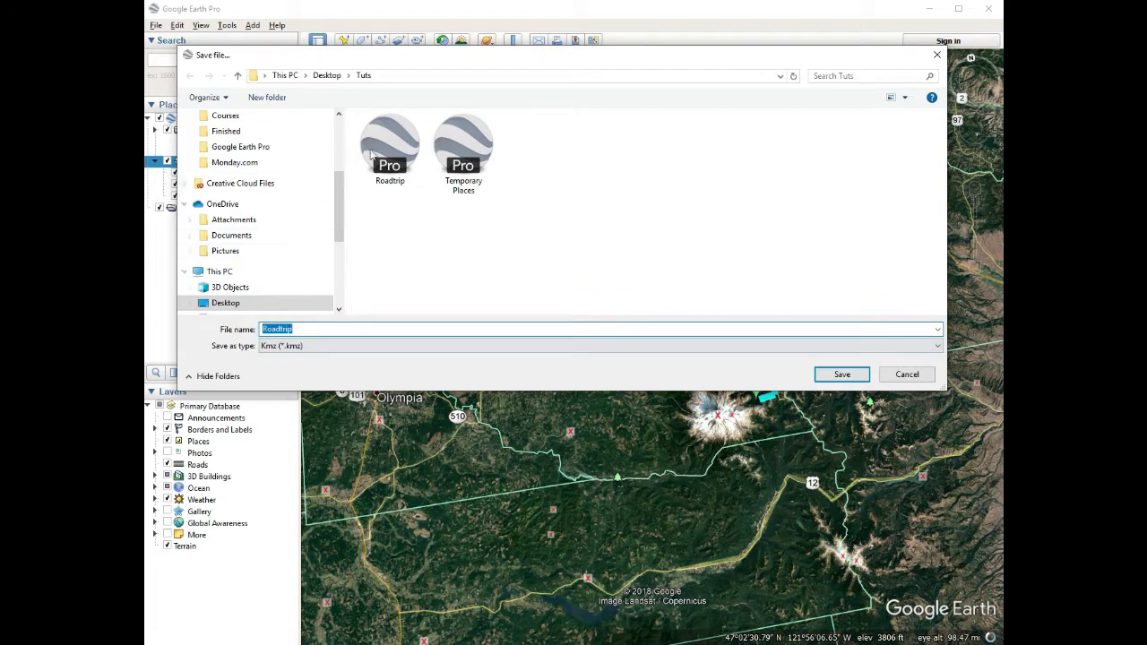
left_click(292, 347)
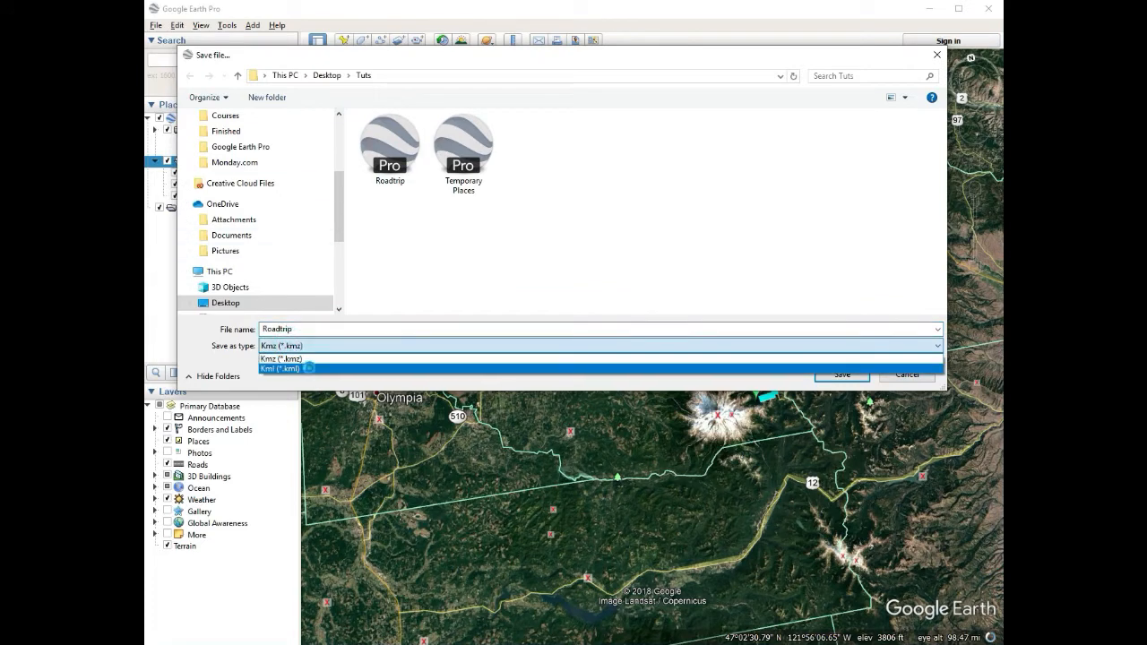
left_click(309, 368)
left_click(302, 351)
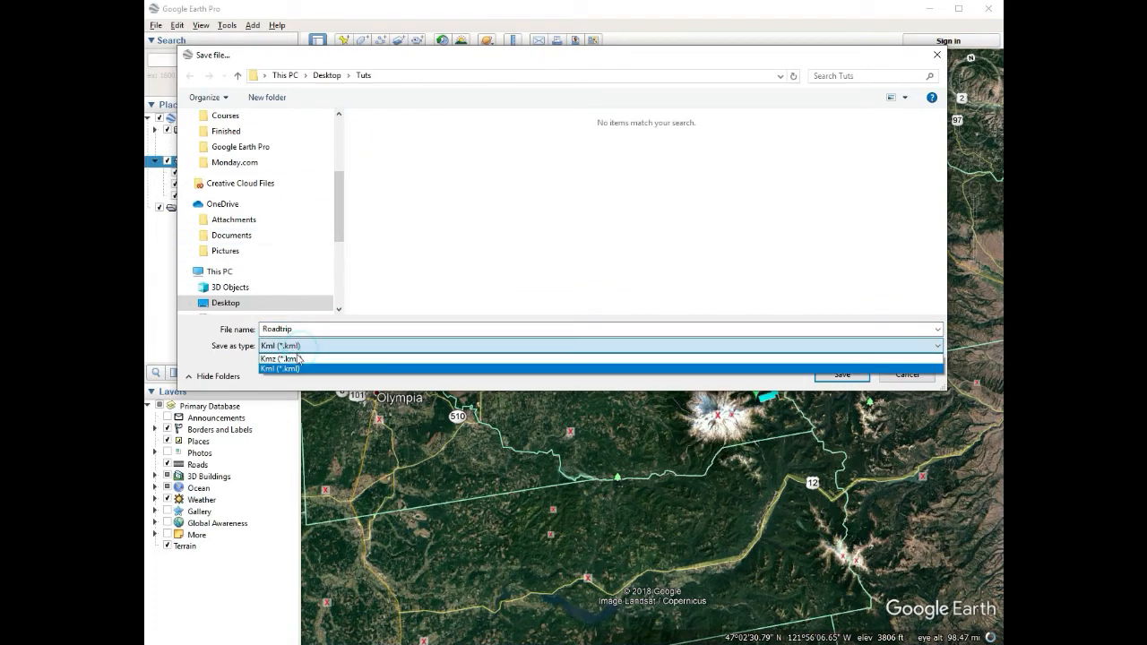
left_click(298, 358)
left_click(289, 347)
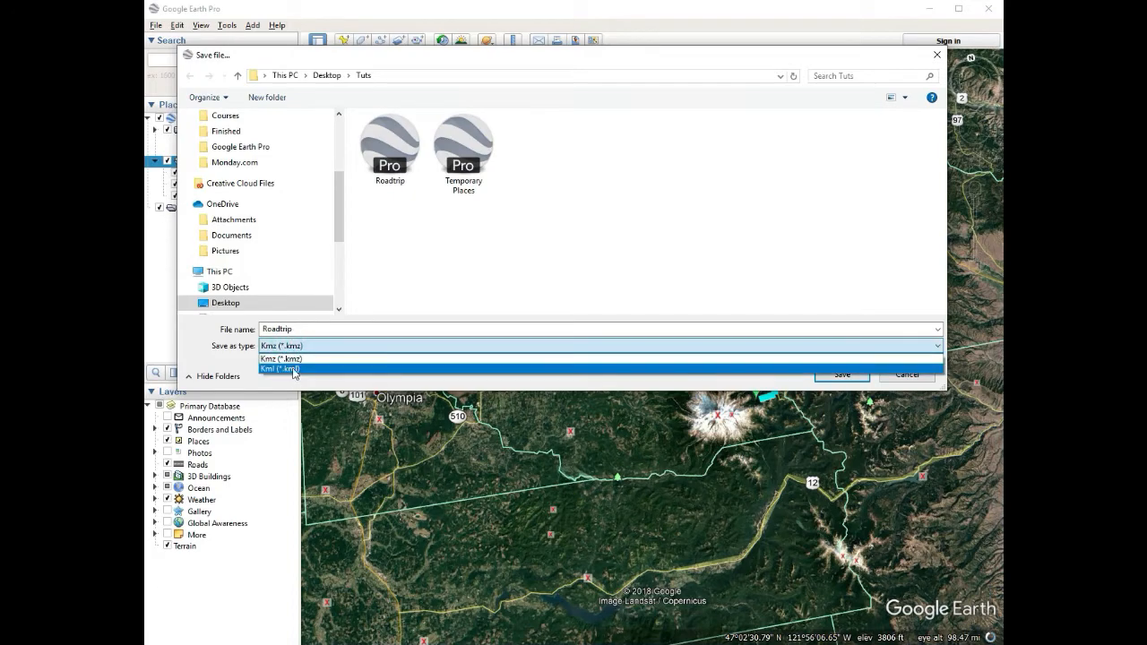
left_click(294, 370)
left_click(839, 375)
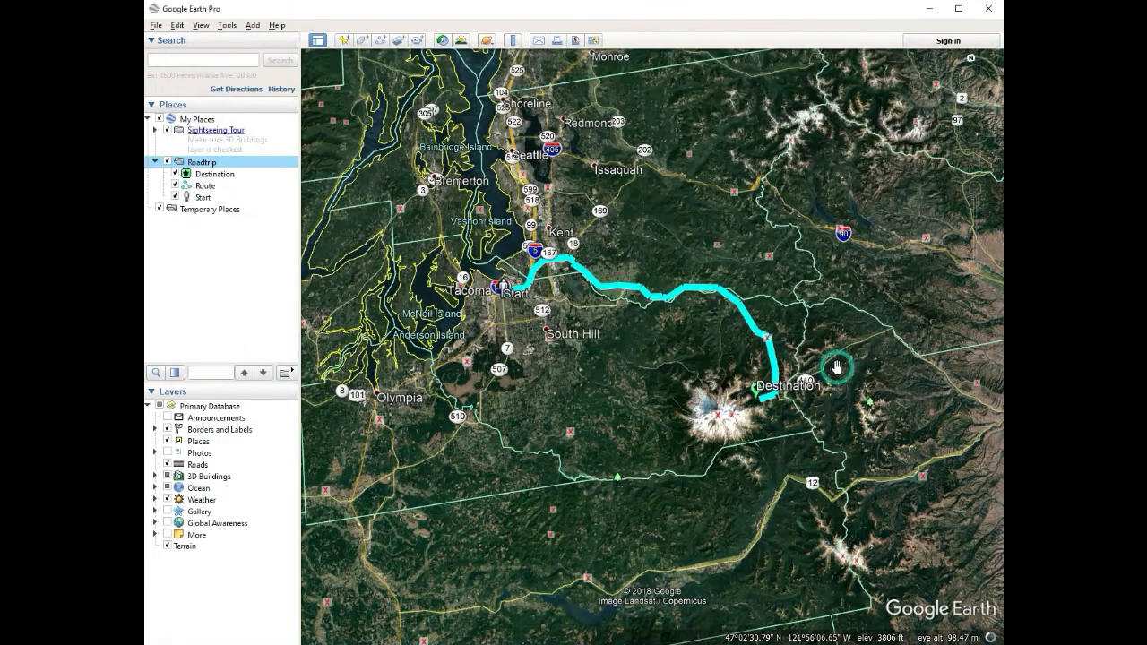
left_click_drag(635, 404, 582, 386)
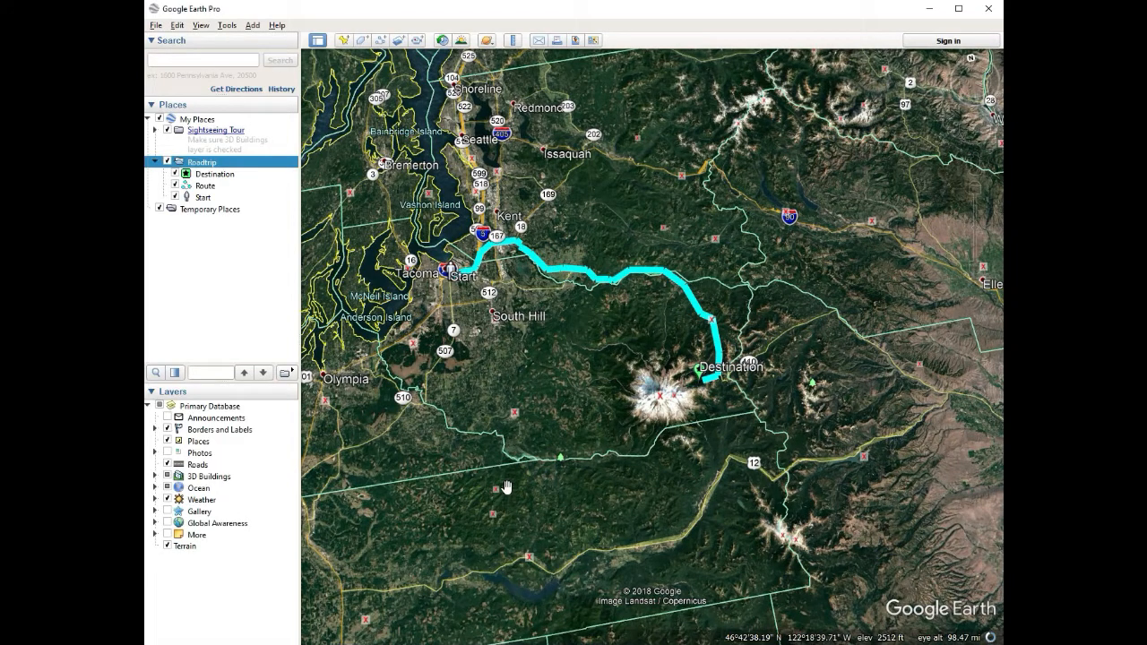
left_click_drag(509, 384, 550, 399)
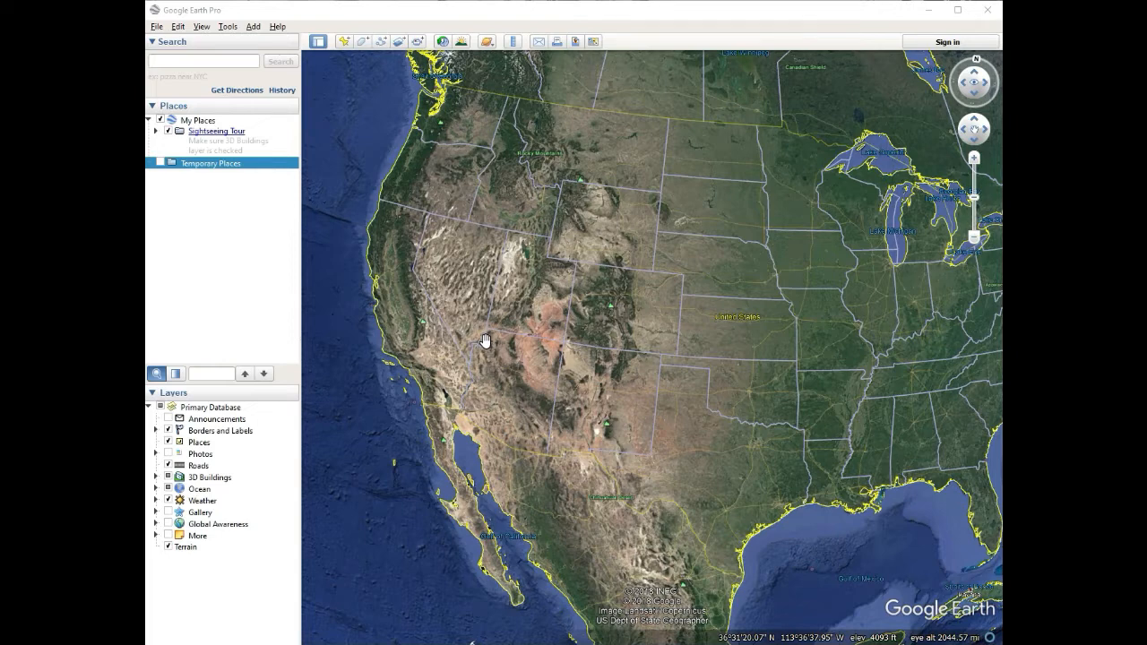
scroll(482, 332, "up", 2)
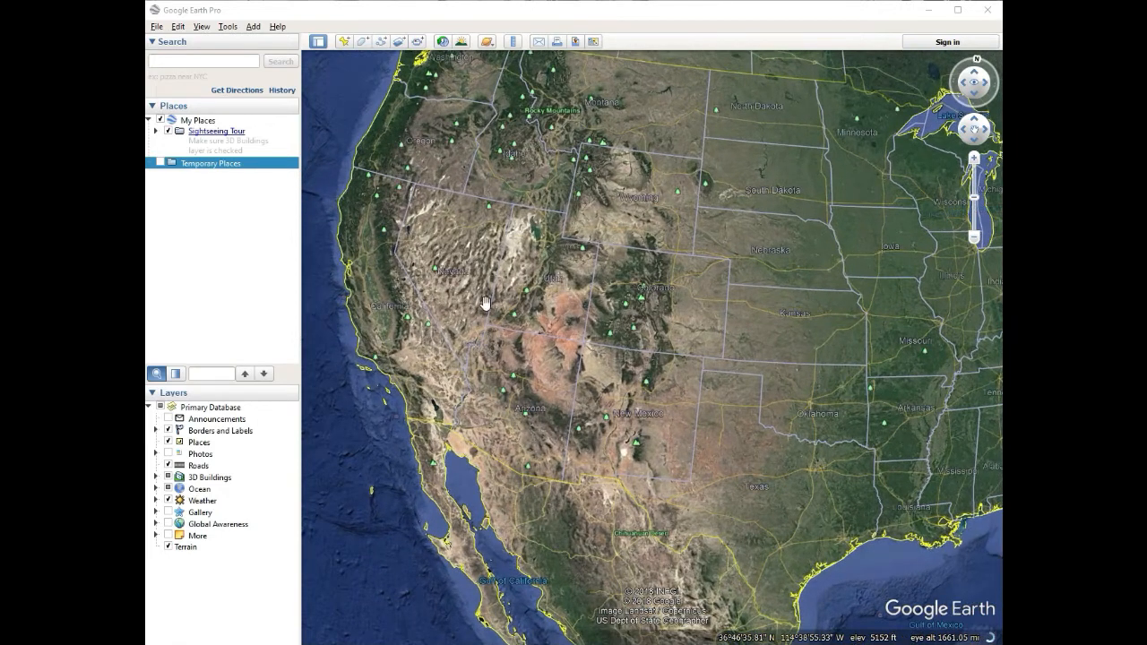
Step: Examine the terrain of central Utah up close, around Interstate 70 near the Emery area
scroll(489, 301, "up", 3)
scroll(543, 260, "up", 3)
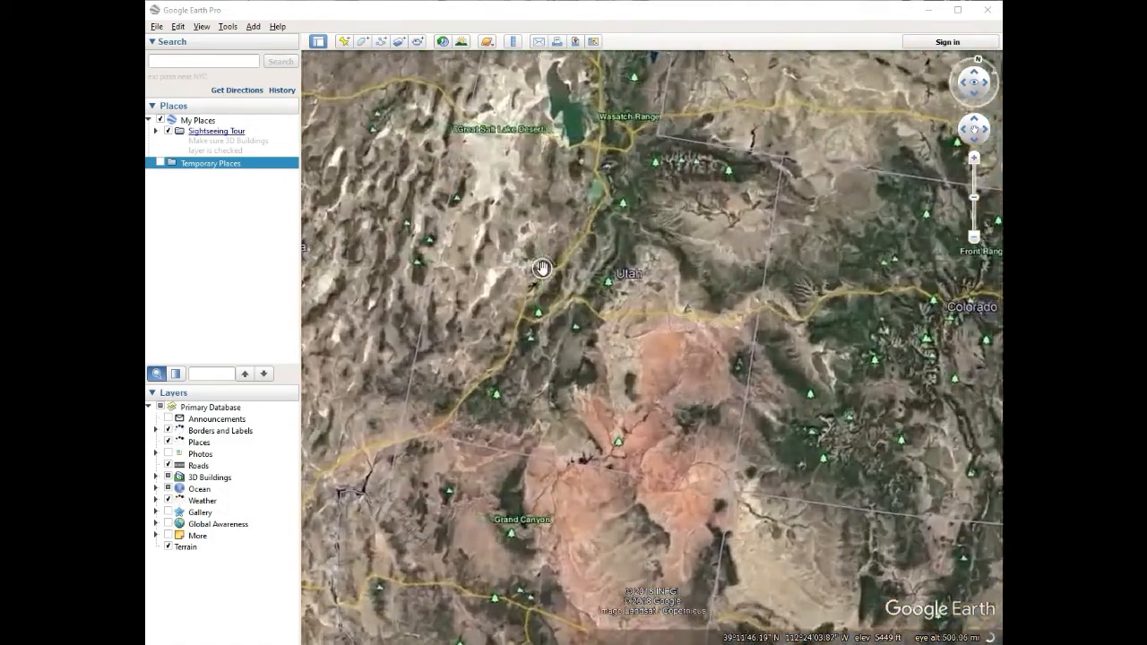
scroll(552, 267, "up", 2)
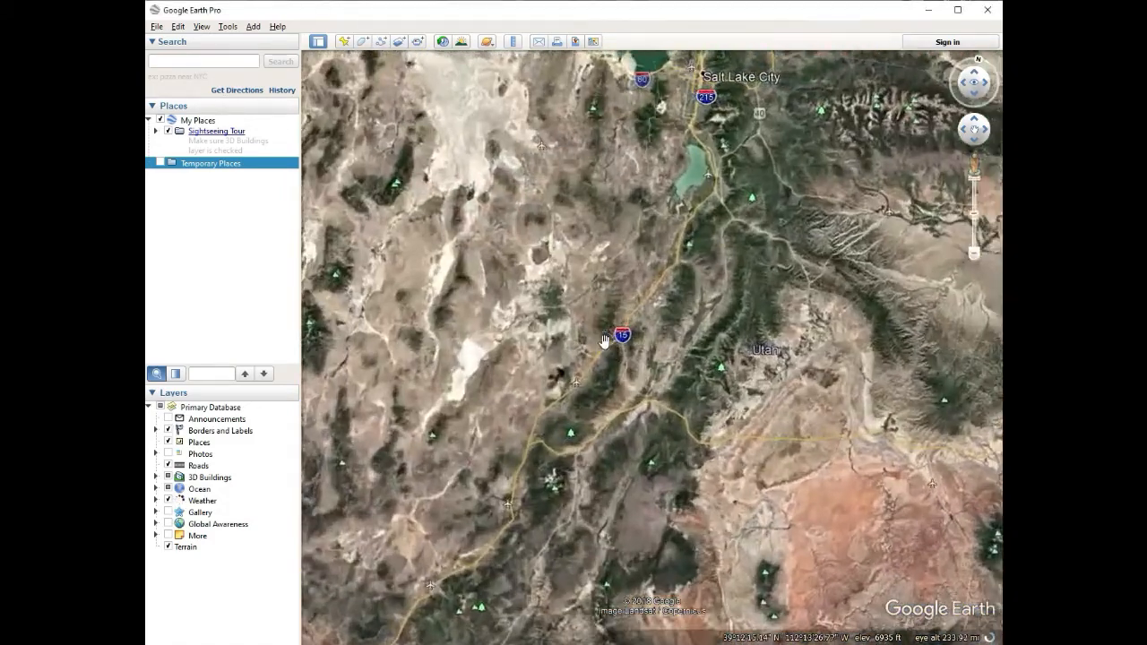
scroll(733, 419, "up", 4)
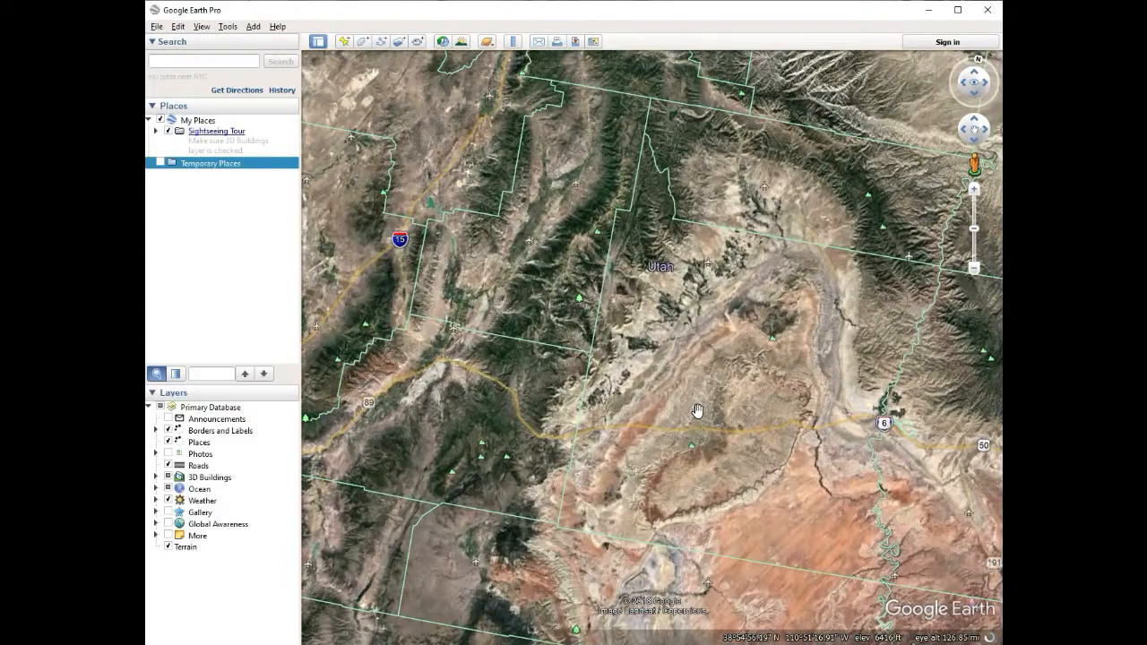
scroll(681, 380, "up", 3)
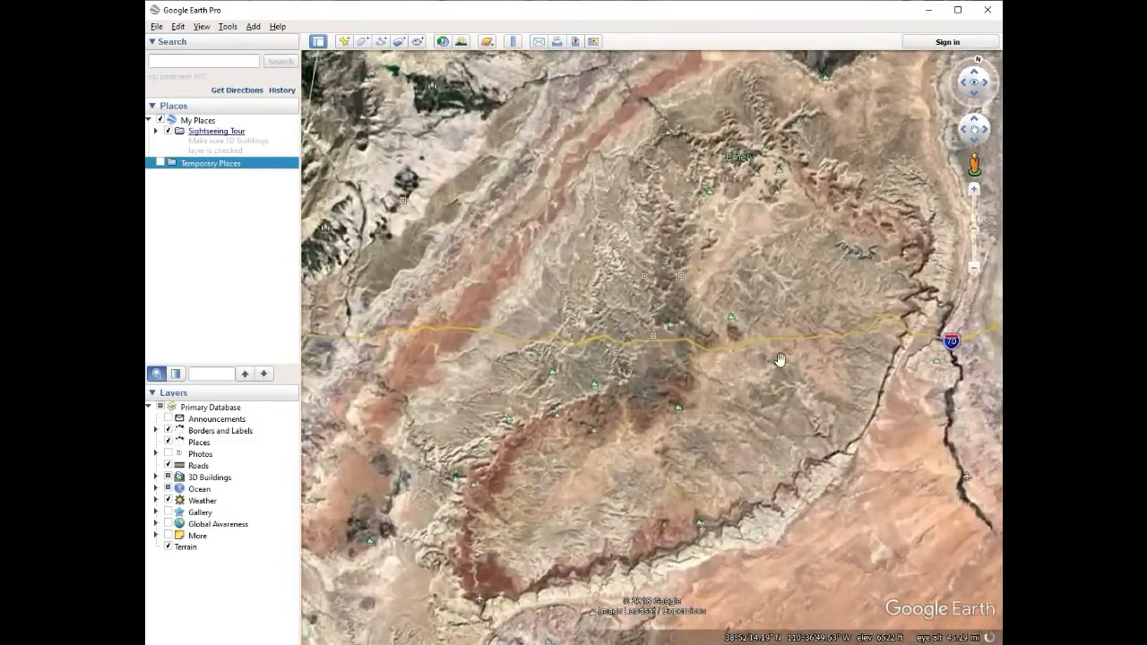
scroll(780, 359, "up", 1)
left_click_drag(858, 342, 564, 335)
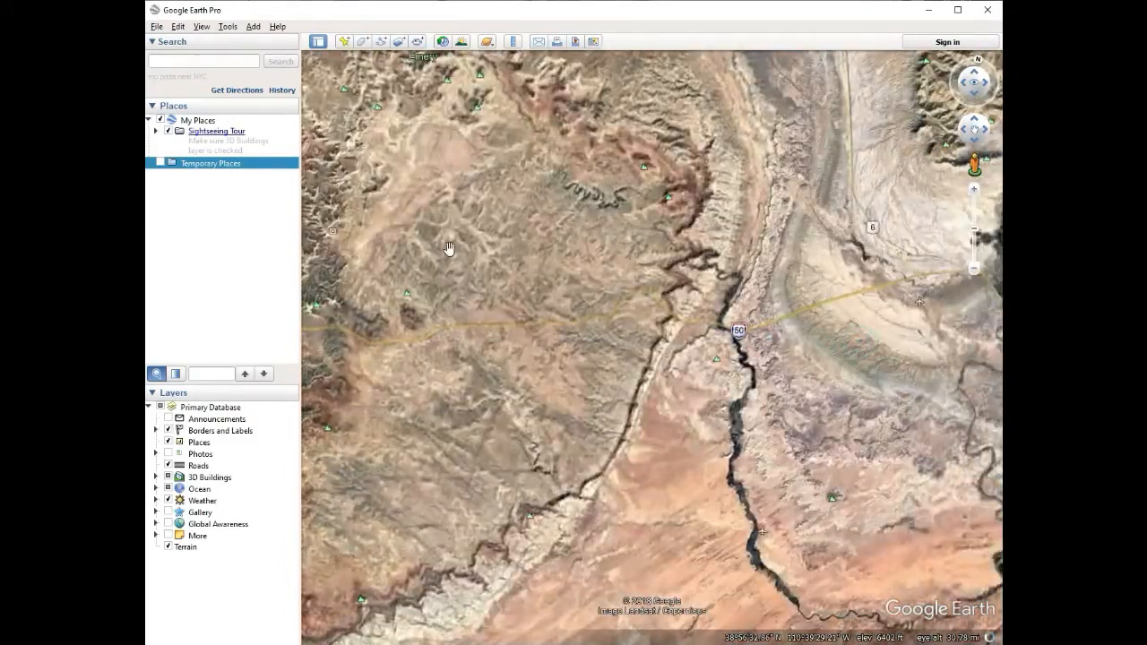
Step: Search for Nashville, TN, USA and frame the airport southeast of the city centre in close view
left_click(188, 61)
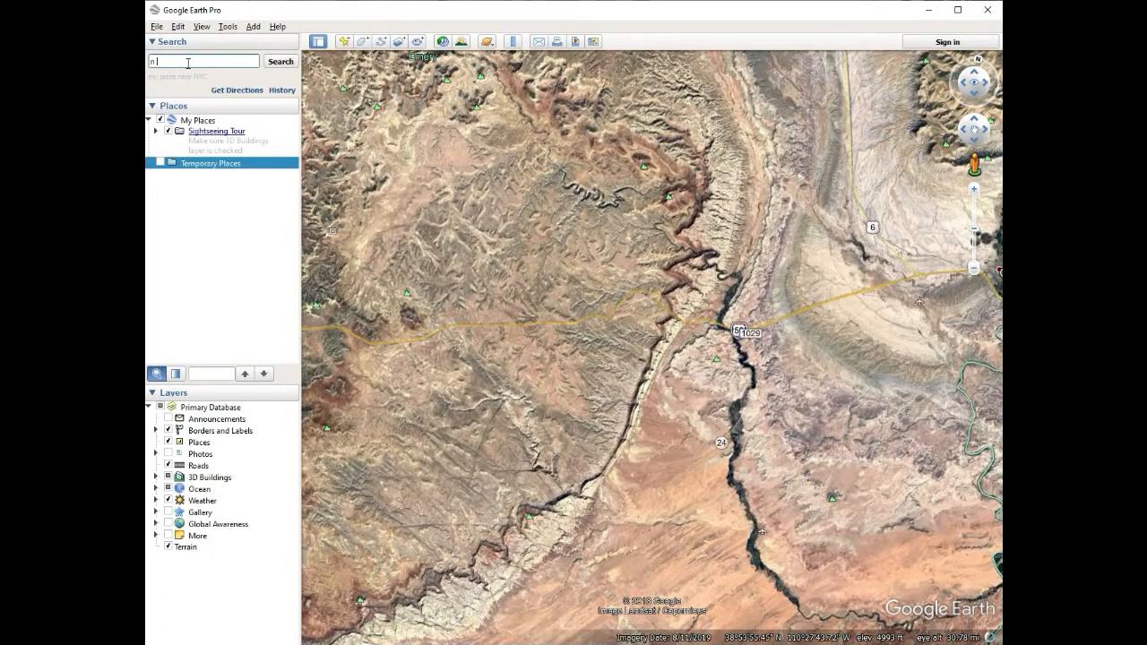
type("n ashvil")
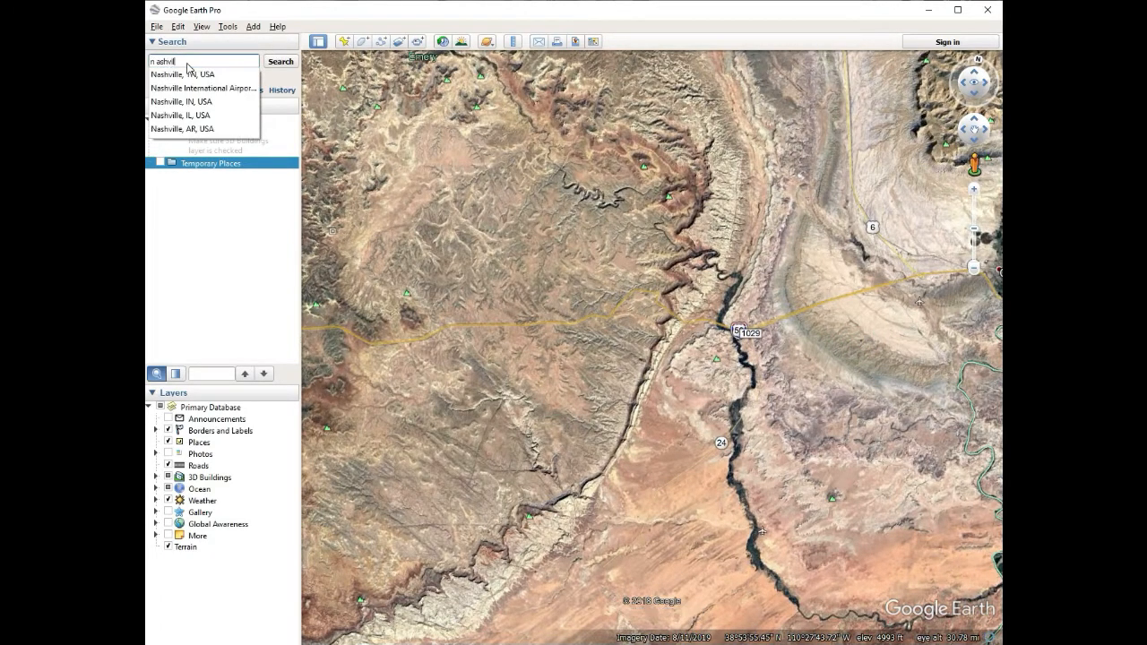
left_click(209, 76)
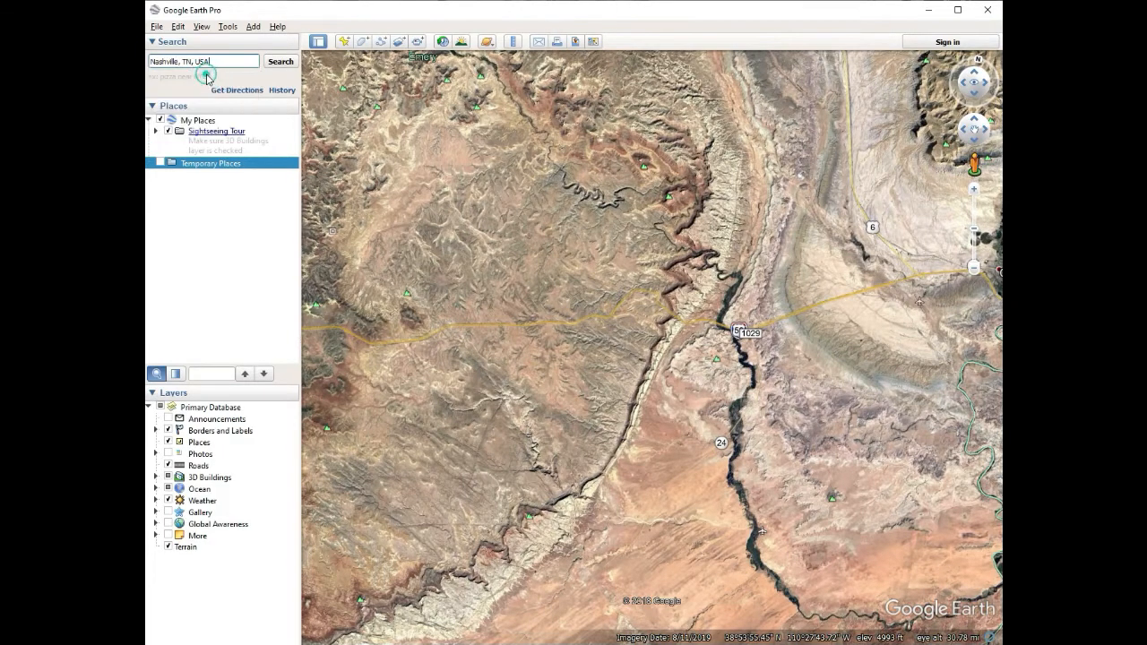
left_click(273, 62)
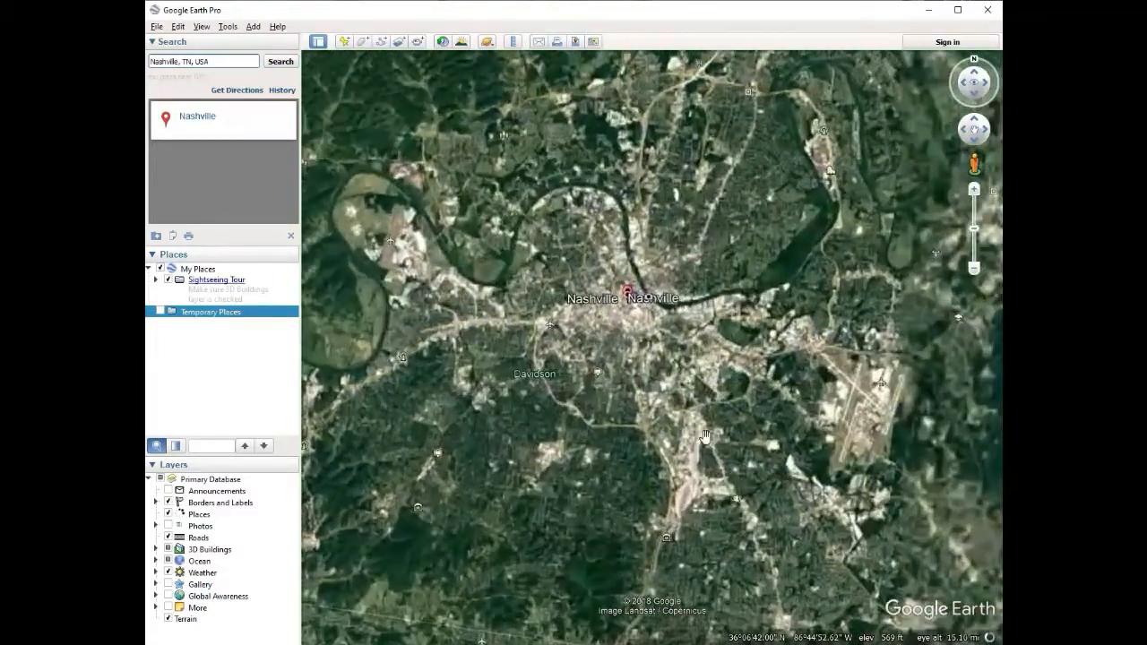
double_click(830, 453)
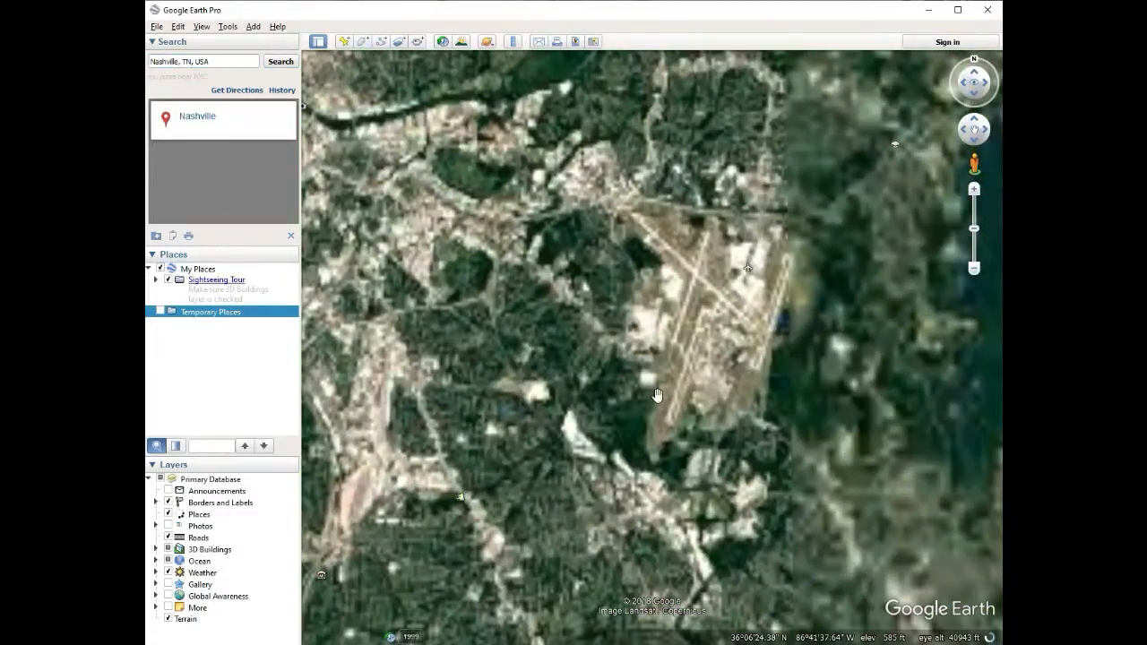
scroll(665, 392, "up", 2)
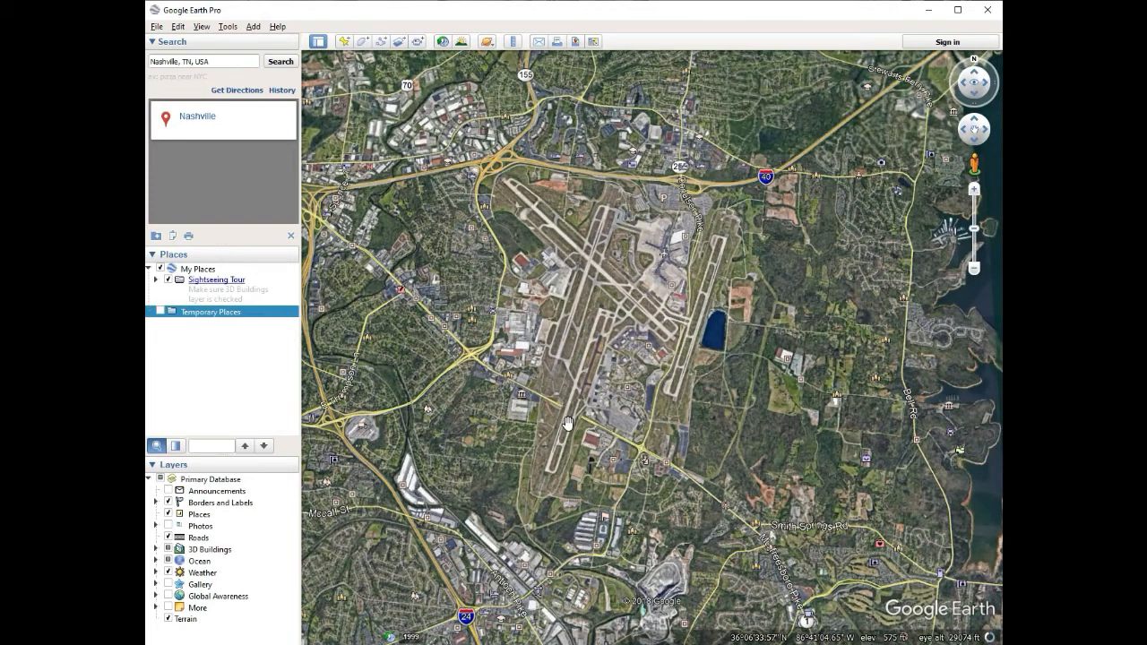
scroll(509, 377, "up", 3)
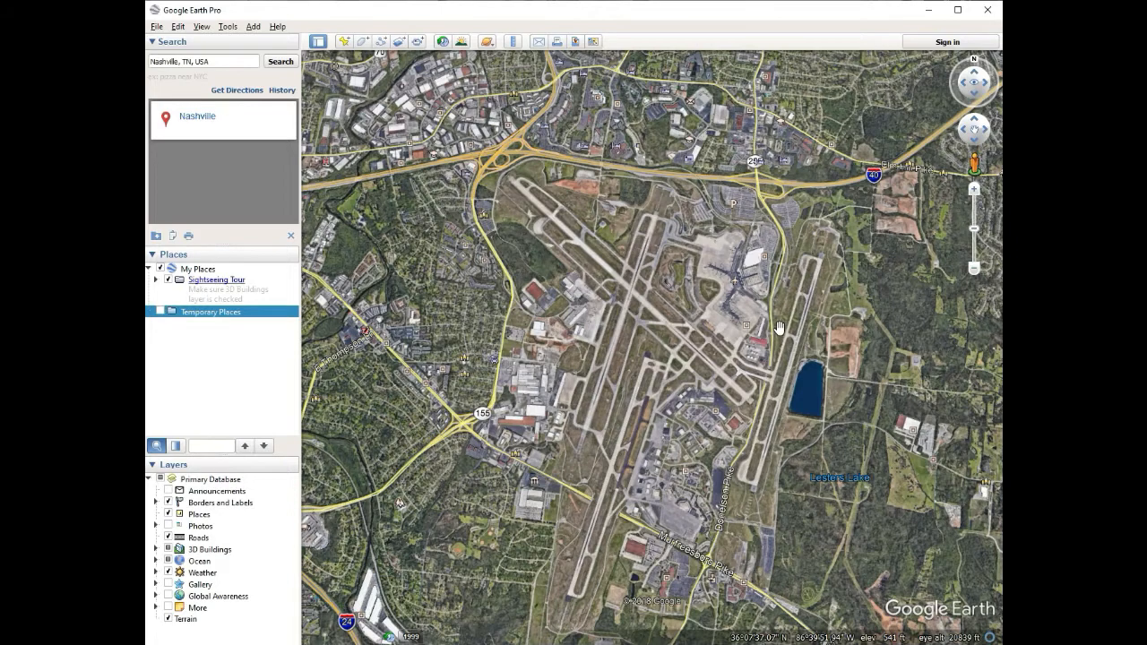
left_click_drag(740, 333, 717, 305)
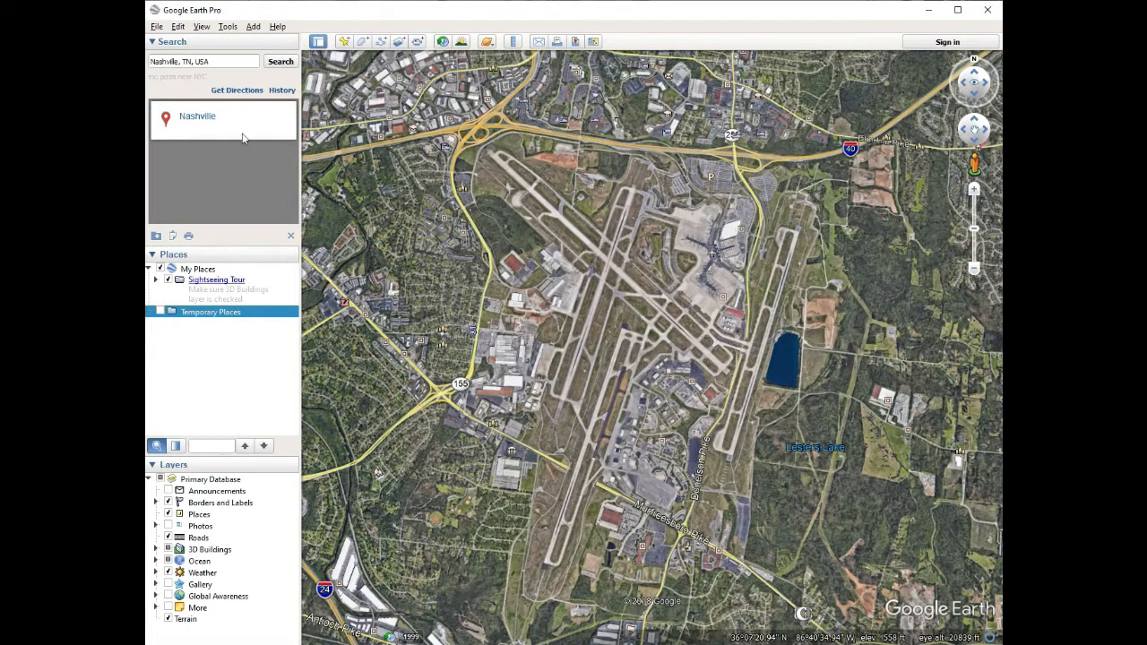
Step: Create a folder named New zoning proposal and move it out of Temporary Places into My Places
left_click(256, 27)
left_click(269, 49)
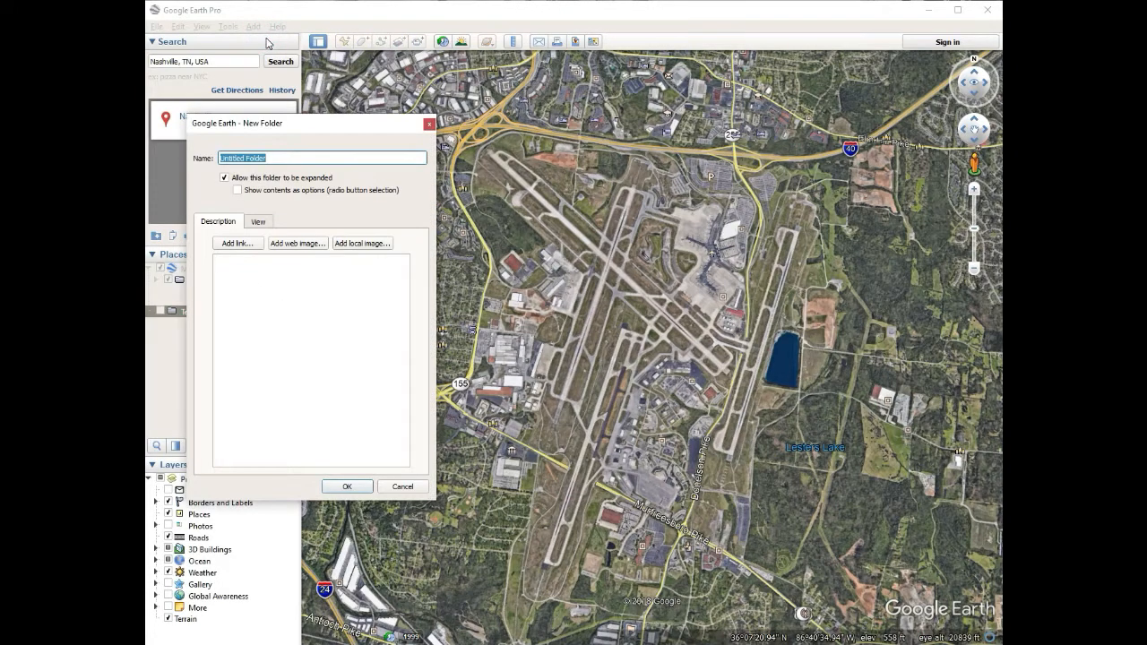
type("New zoning proposal")
key("Return")
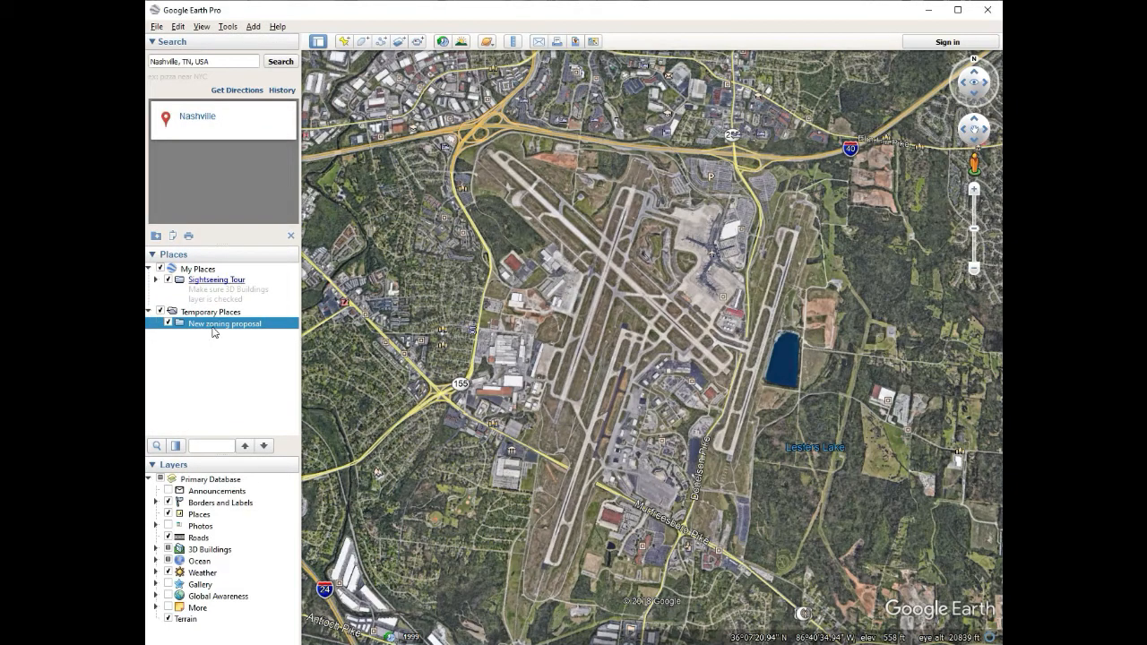
left_click_drag(220, 325, 183, 310)
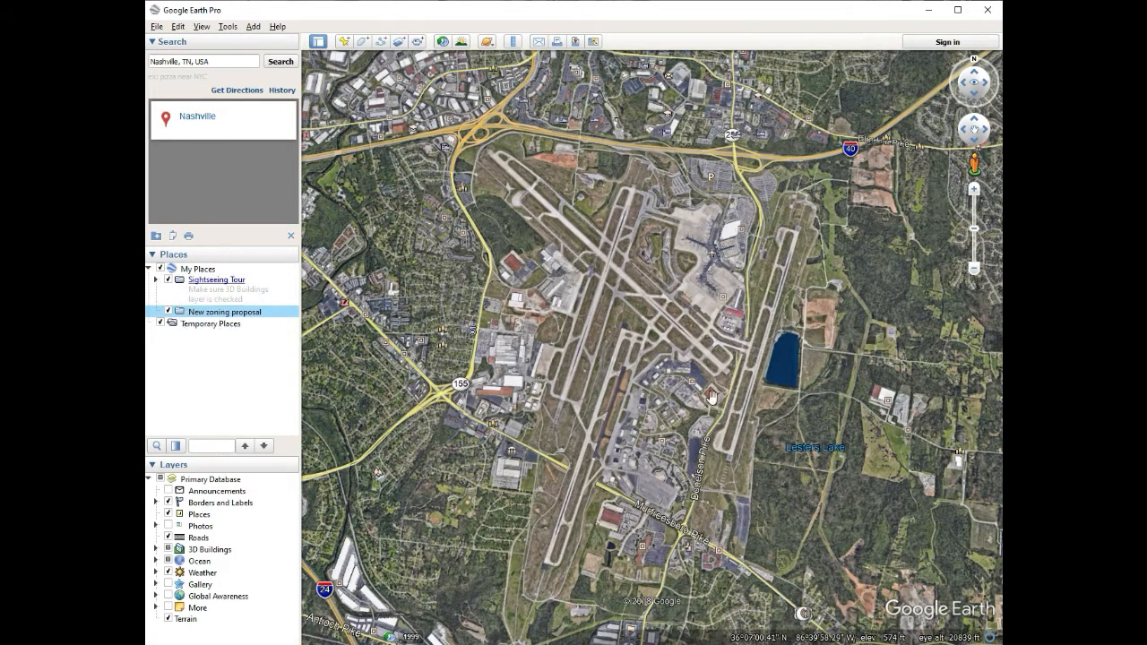
Step: Start a new polygon named Proposed residential zone 2020 with the whole airport in a tilted view
left_click_drag(711, 396, 740, 352)
middle_click_drag(700, 342, 766, 517)
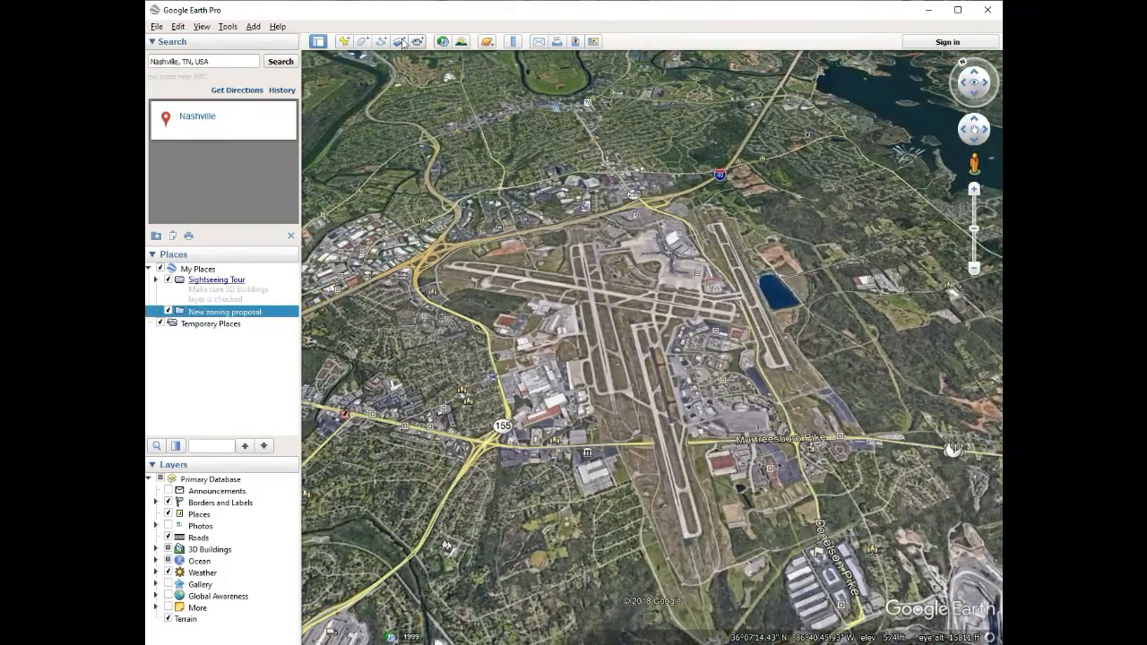
left_click(362, 42)
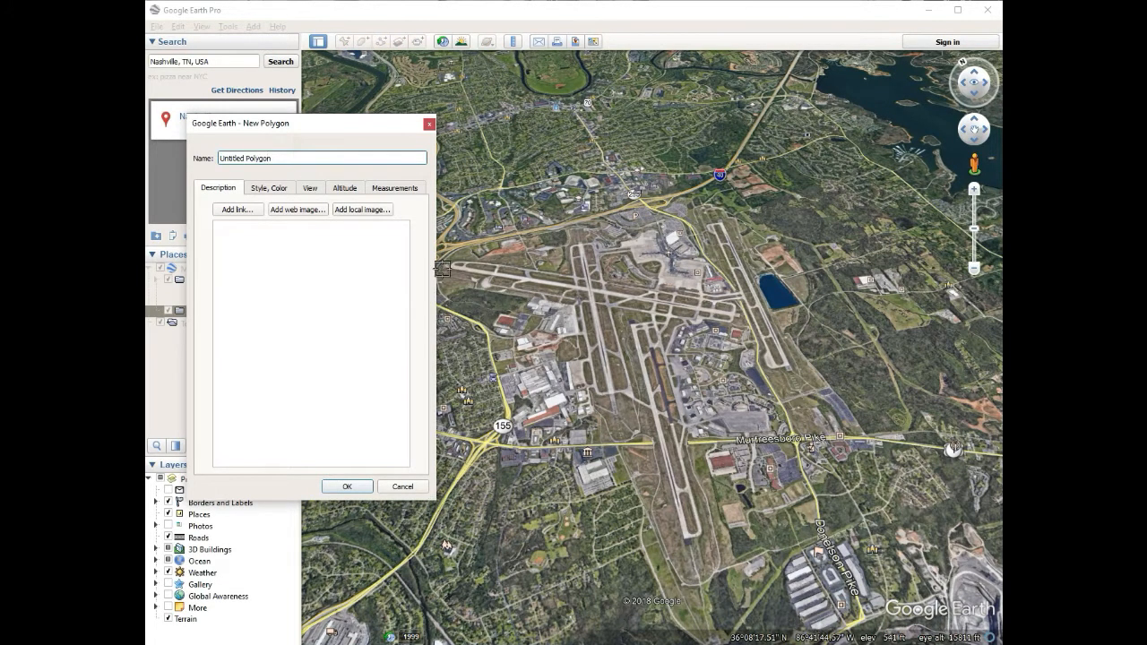
left_click_drag(307, 162, 146, 138)
left_click(230, 157)
type("Proposed residential zone 2020")
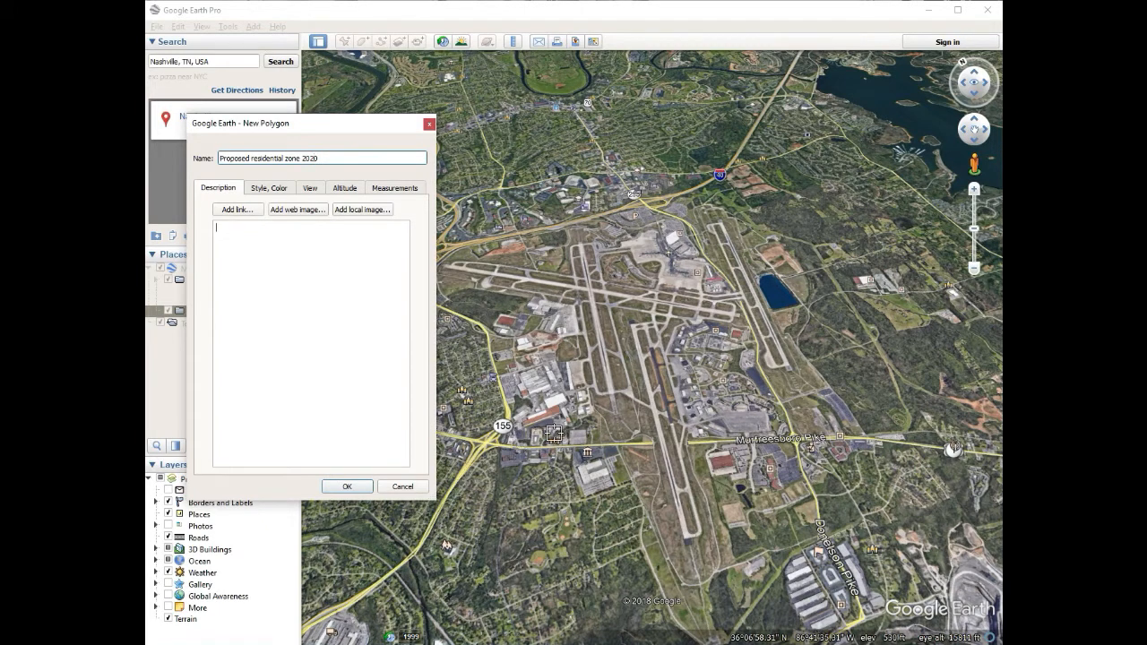
Step: Outline the polygon's southern edge along Murfreesboro Pike from near Route 155, looping around the southern end of the long runway
left_click(528, 439)
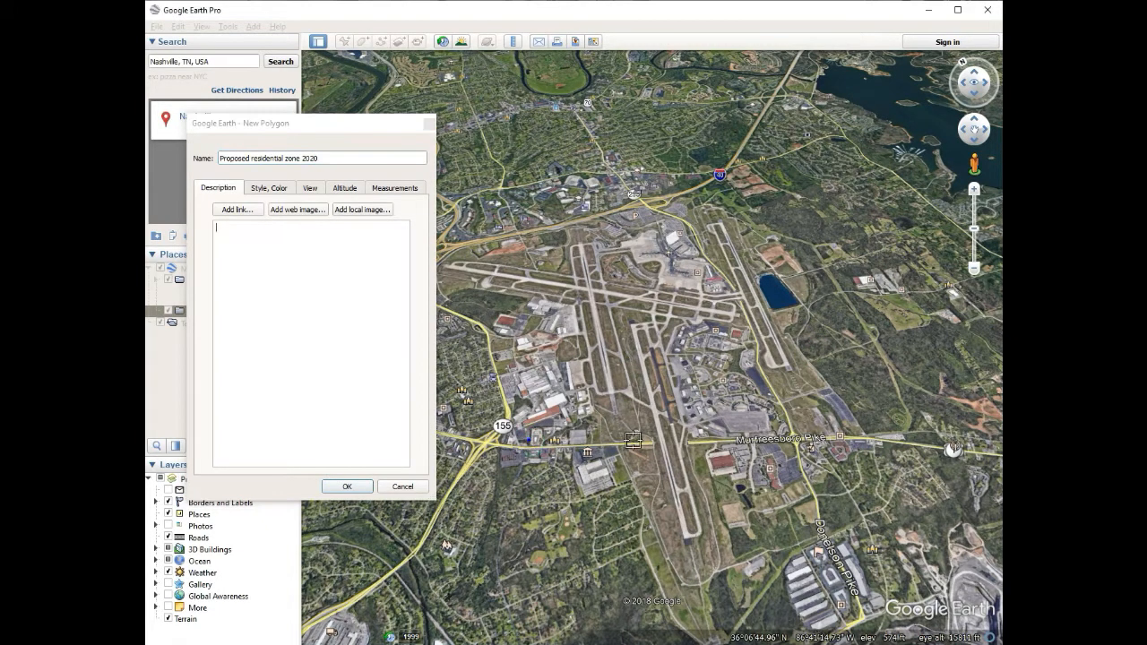
left_click(640, 434)
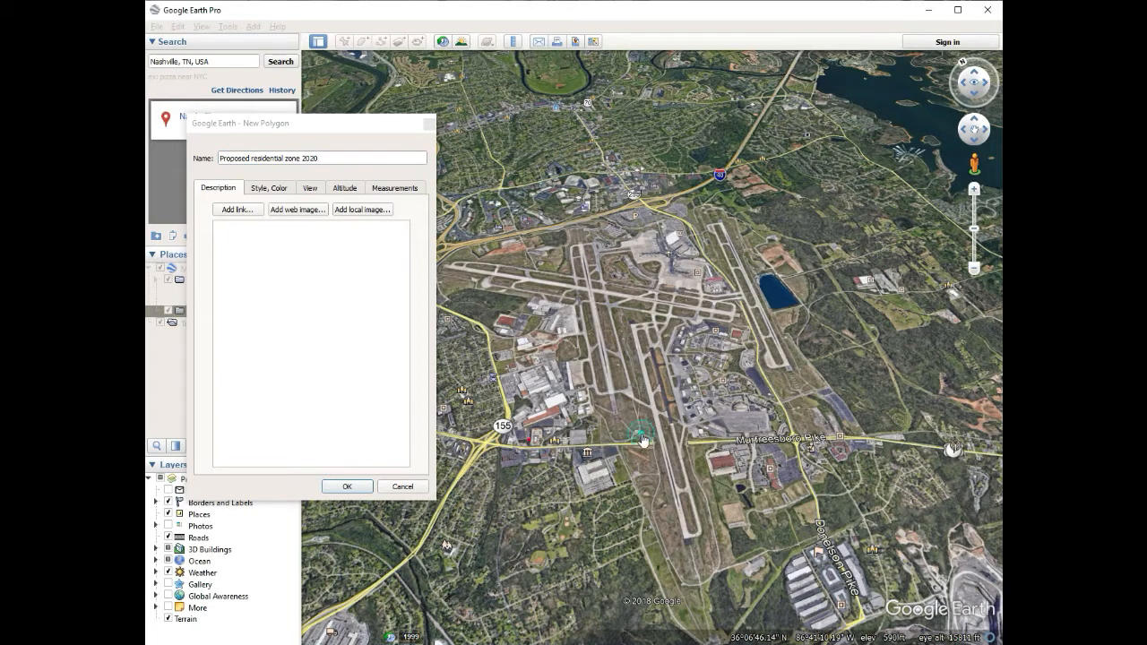
left_click(669, 546)
left_click(682, 574)
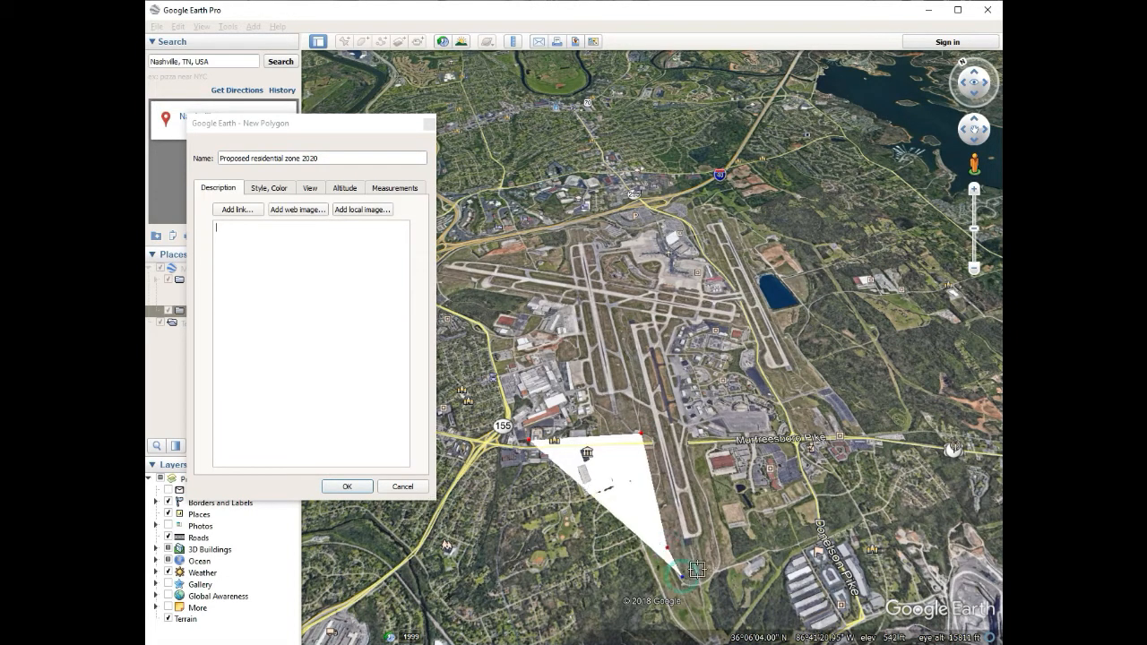
left_click(715, 576)
left_click(724, 555)
left_click(711, 520)
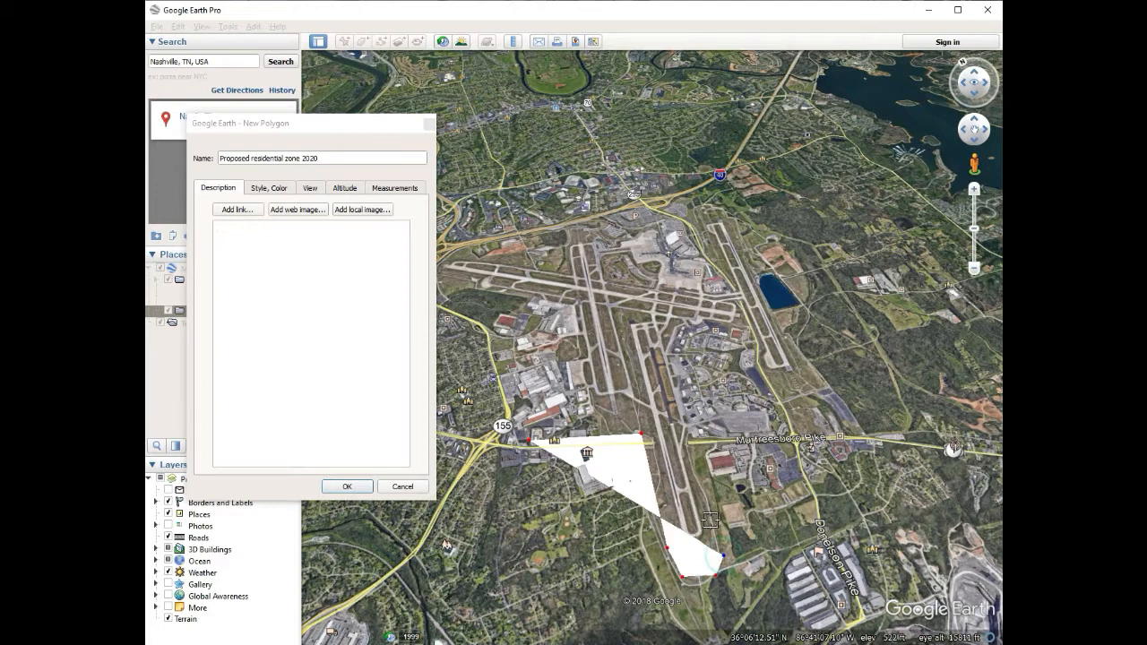
left_click(690, 460)
left_click(688, 441)
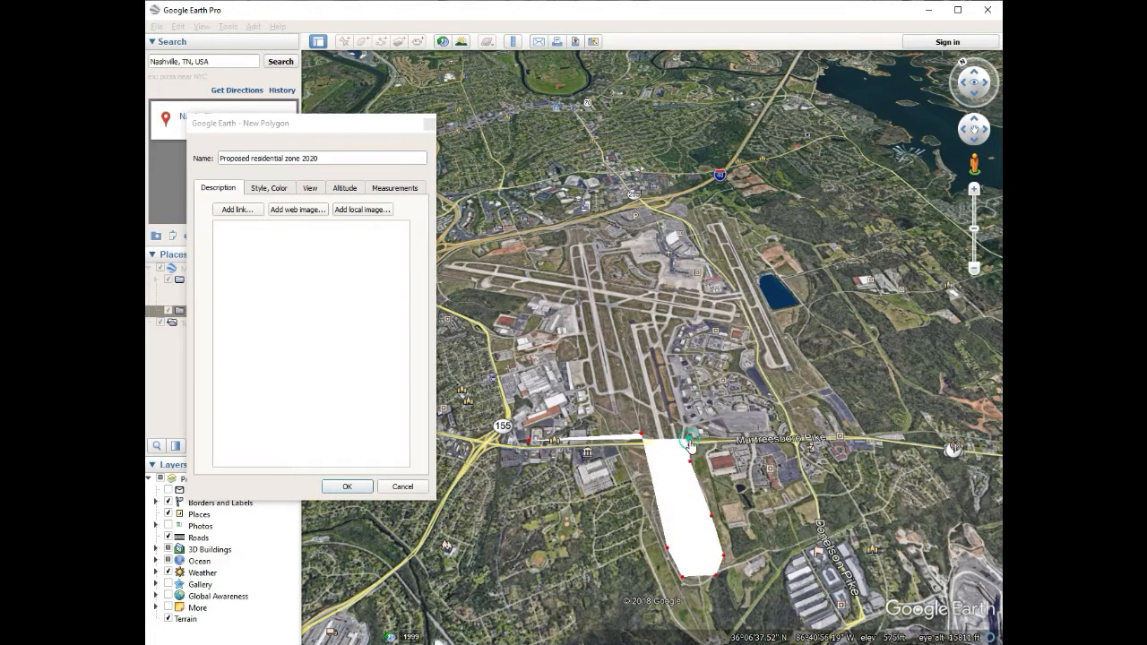
Step: Continue the polygon outline along the airport's eastern side, past the small lake and up to Interstate 40
left_click(827, 420)
left_click(807, 363)
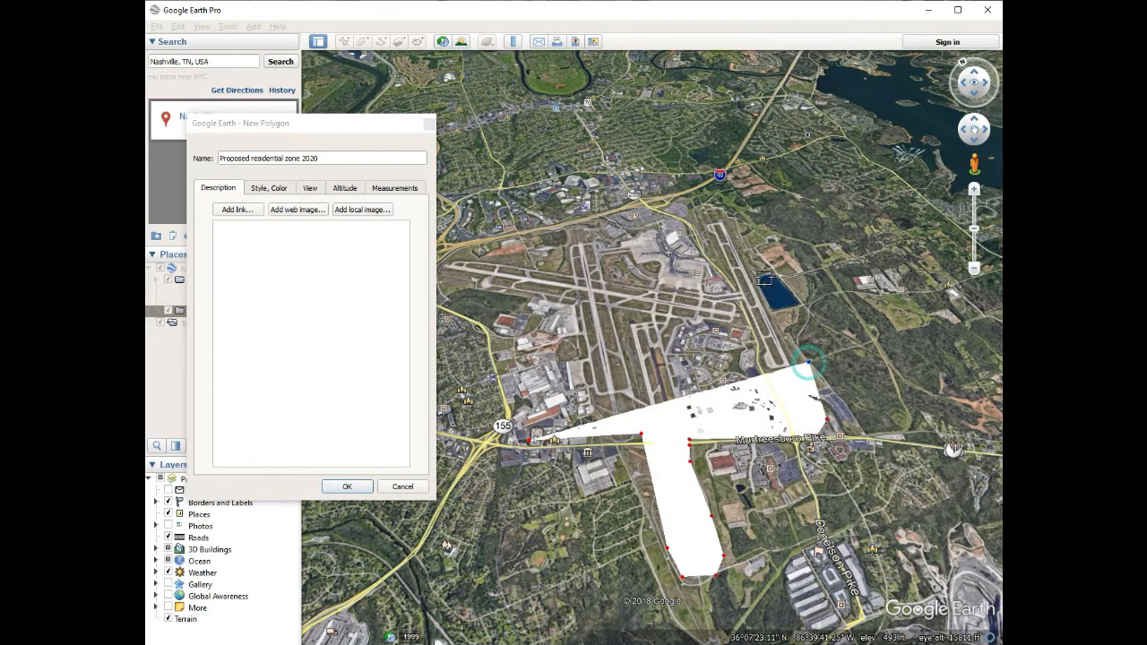
left_click(765, 278)
left_click(744, 205)
left_click(715, 184)
Step: Trace the polygon's northern edge along Interstate 40 westward to the Route 155 interchange
key("Left")
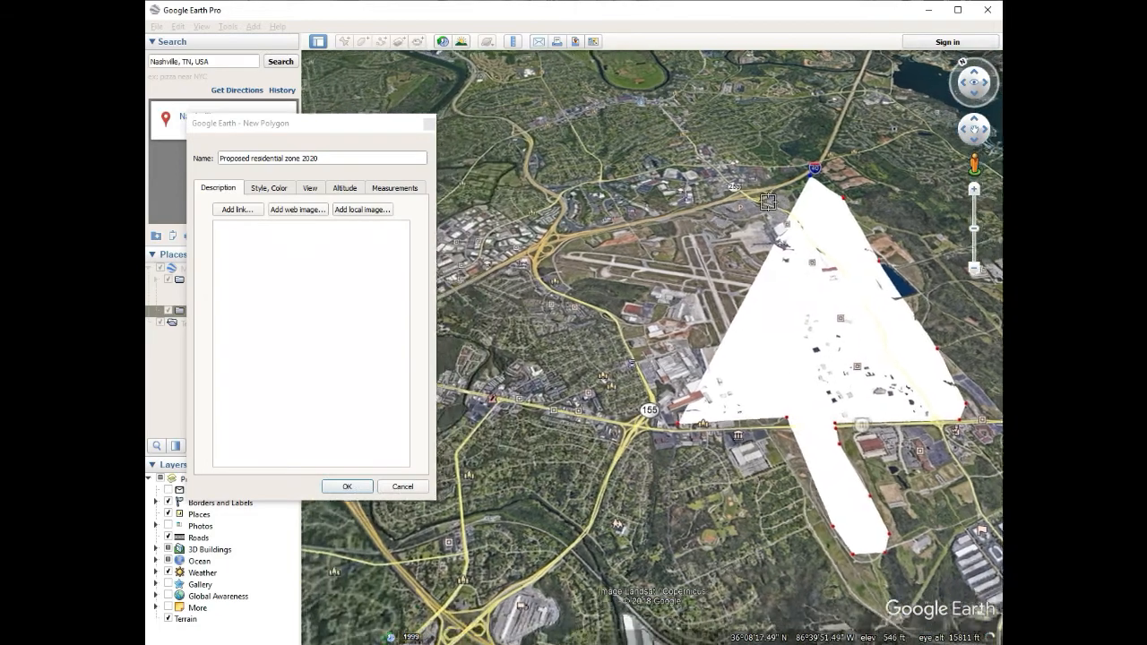
key("Up")
left_click(773, 235)
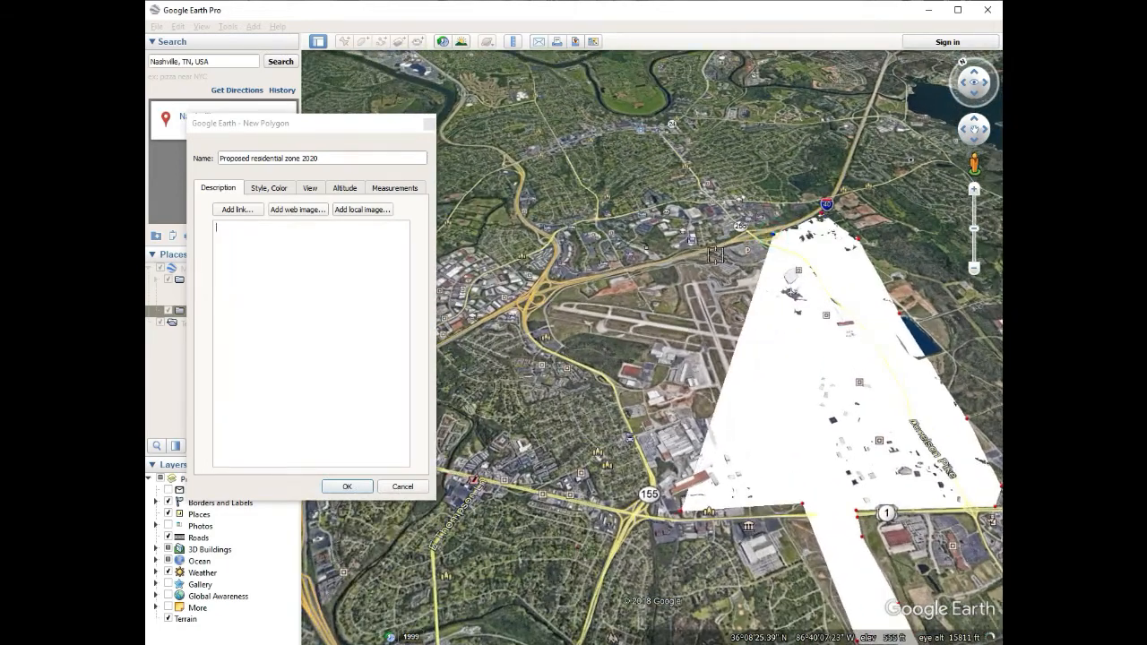
left_click(715, 255)
left_click(672, 267)
left_click(625, 279)
left_click(582, 290)
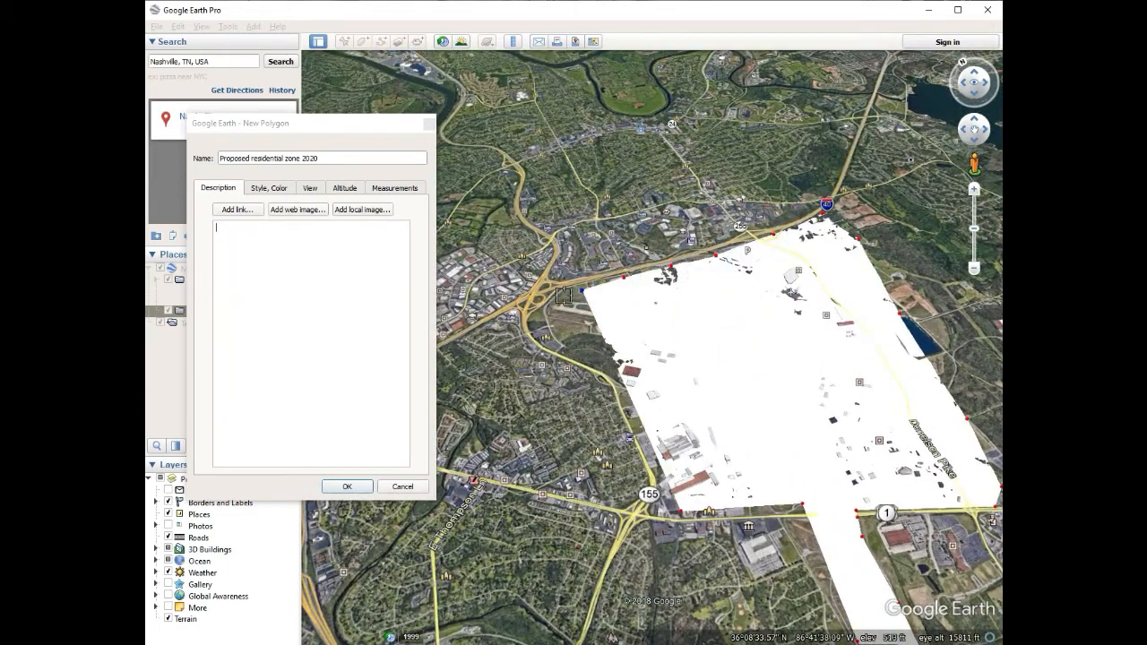
left_click(557, 294)
left_click(546, 302)
left_click(538, 311)
Step: Trace the polygon's western edge down along Route 155 to its starting corner, enclosing the whole airport
left_click(540, 335)
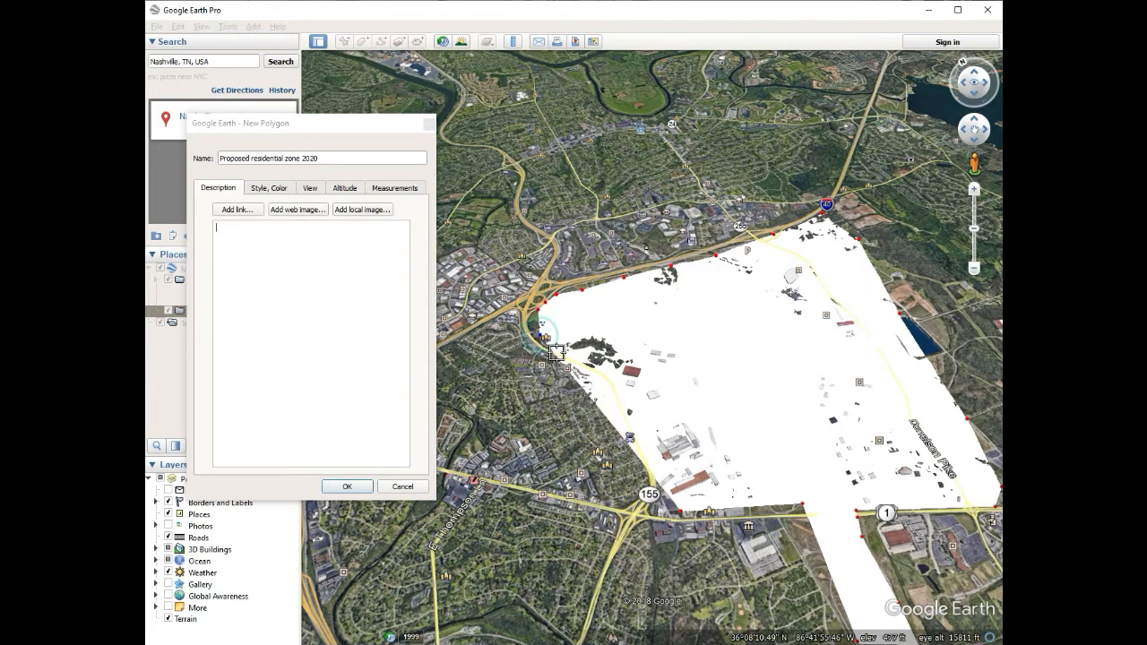
left_click(568, 356)
left_click(606, 366)
left_click(623, 391)
left_click(633, 424)
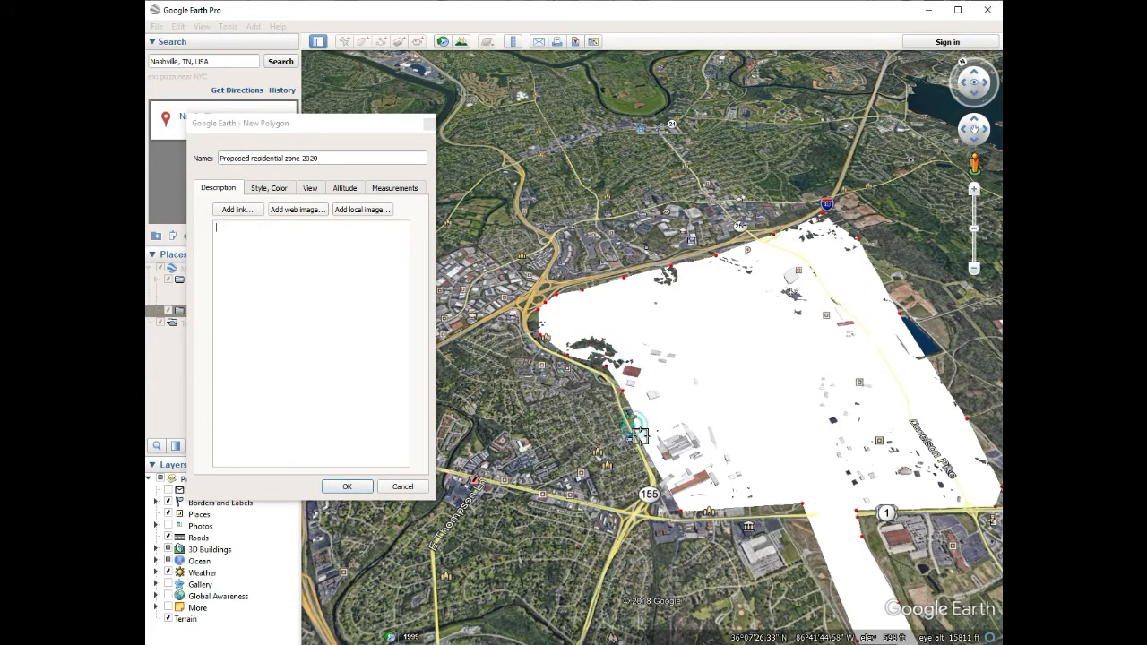
left_click(648, 464)
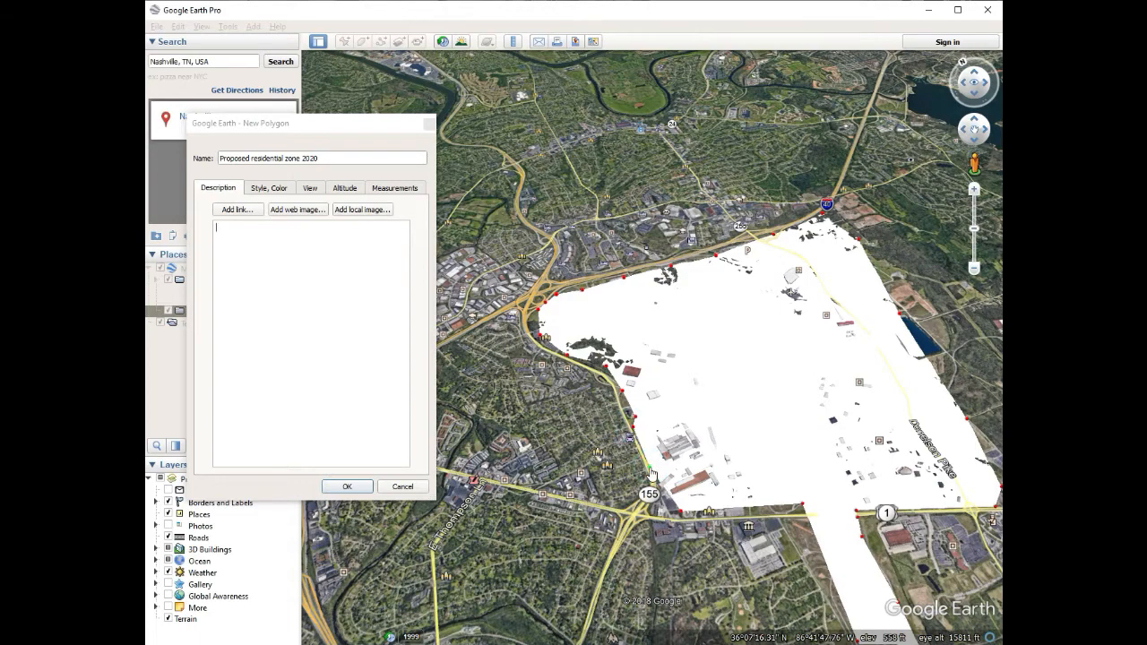
key("Down")
key("Right")
key("Up")
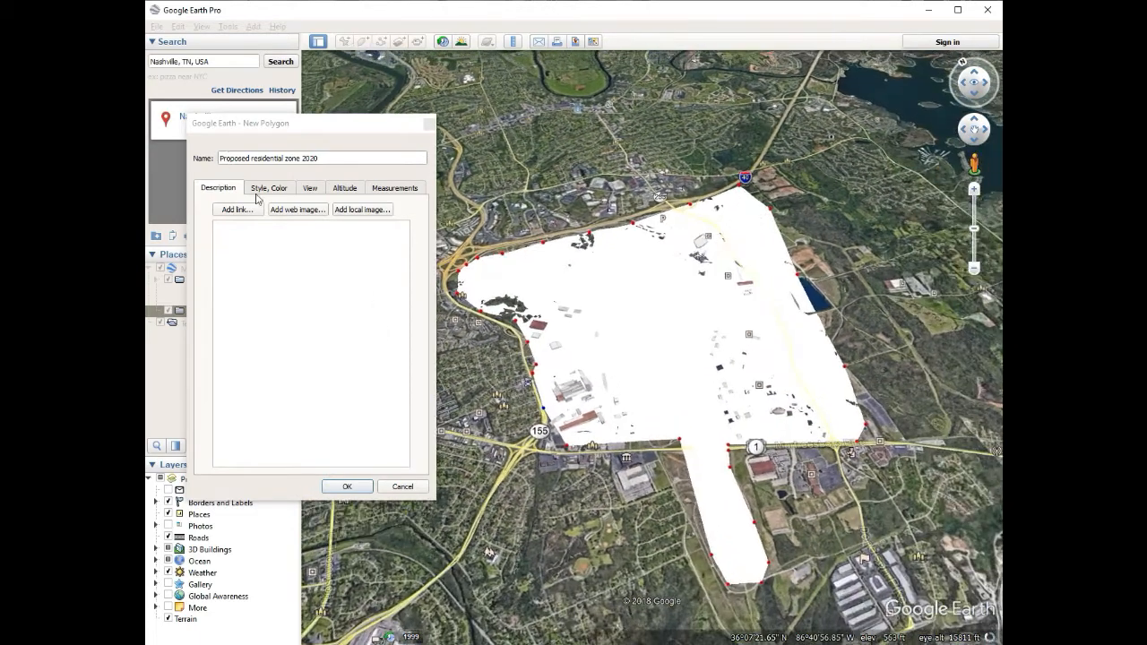
Step: Set both the area and line colors of the airport polygon to bright blue (#00aaff)
left_click(257, 197)
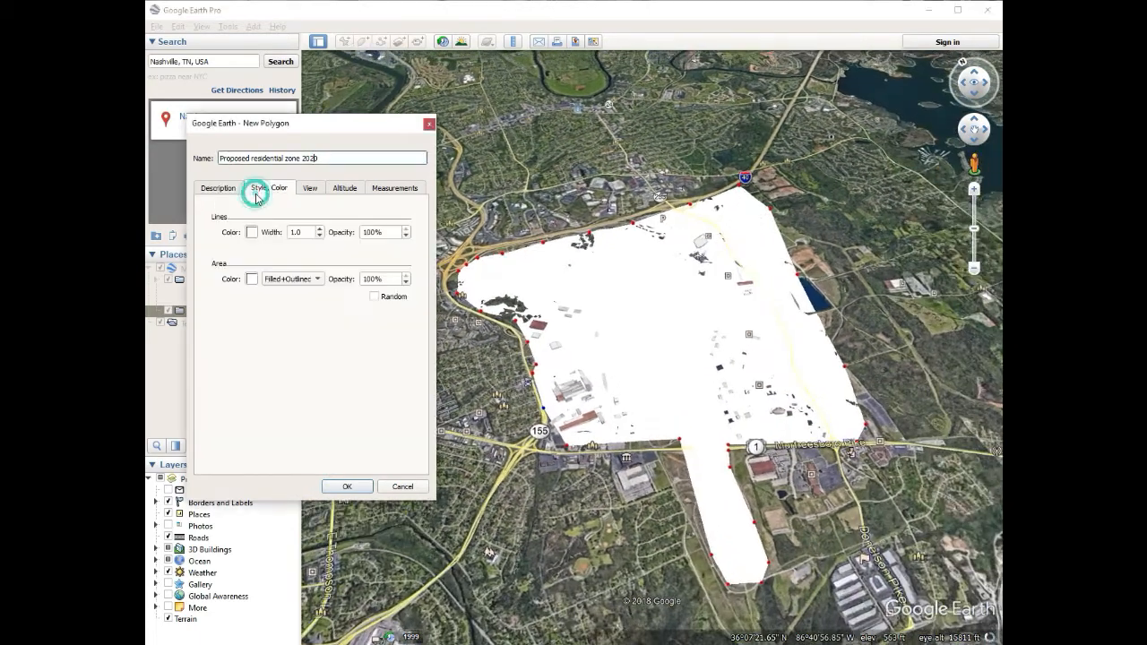
left_click(252, 279)
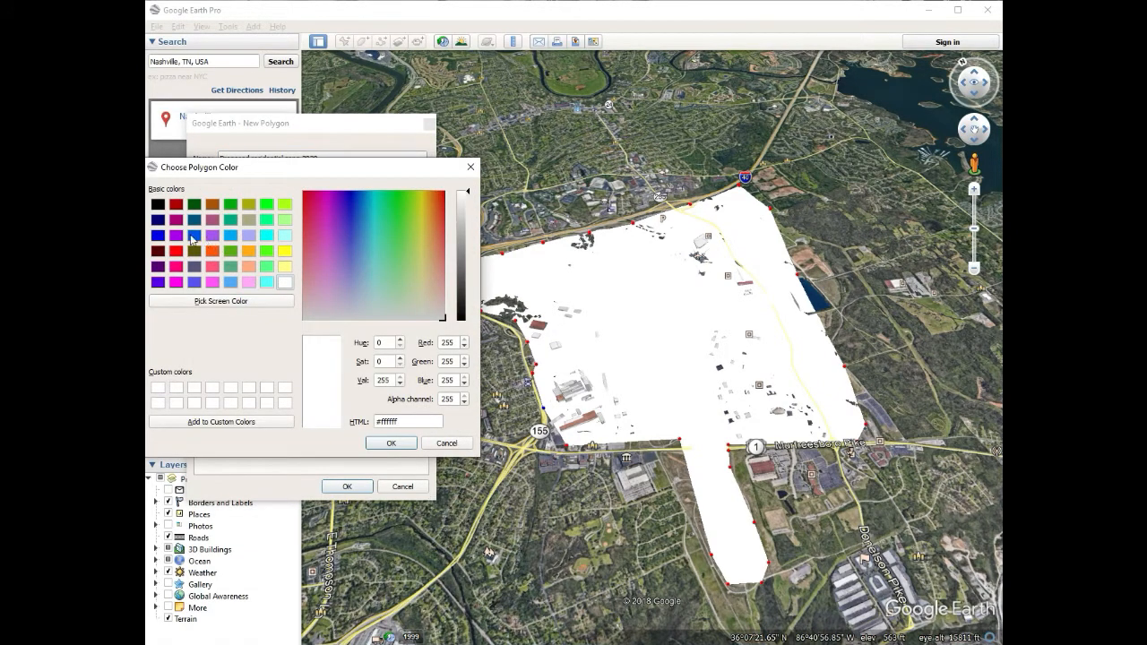
left_click(230, 235)
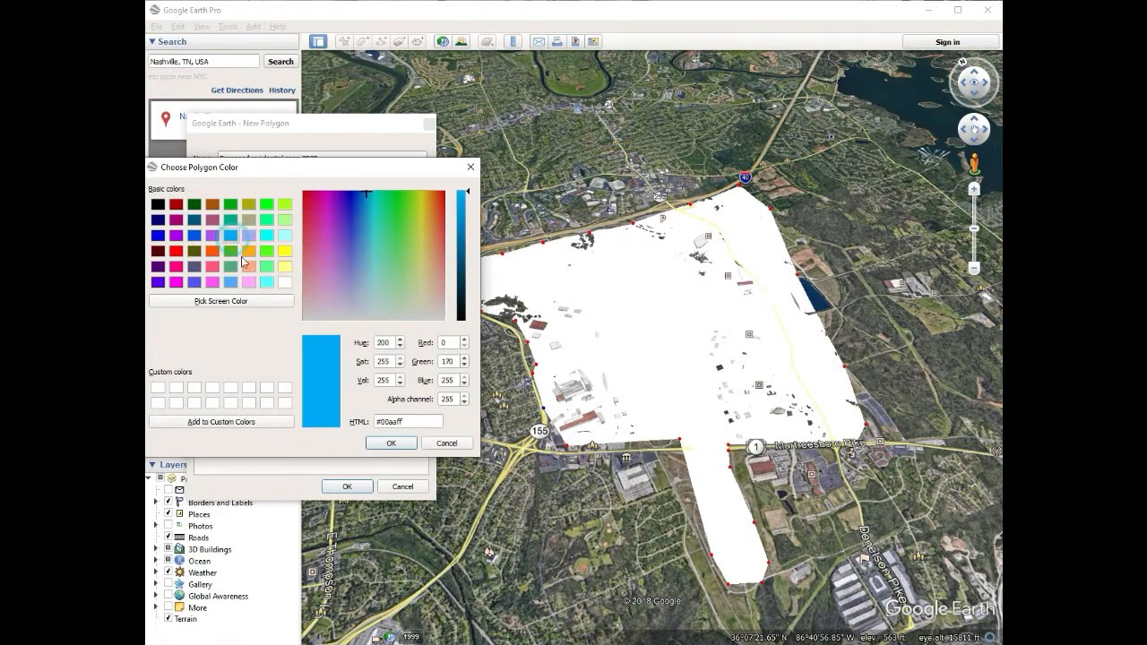
left_click(391, 443)
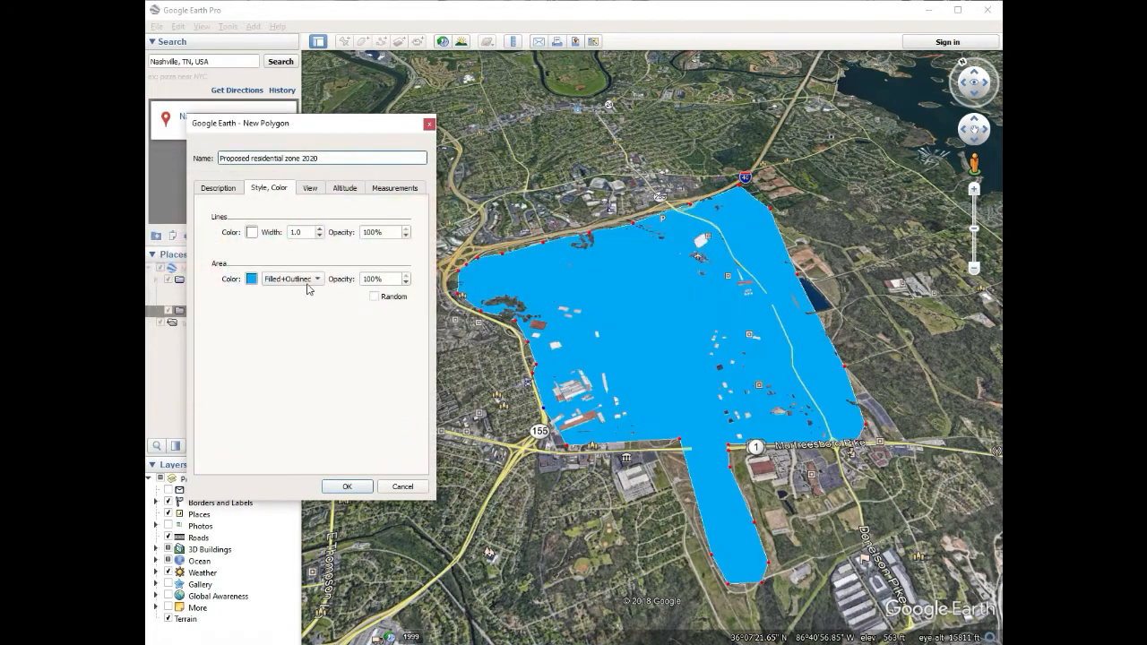
left_click(252, 233)
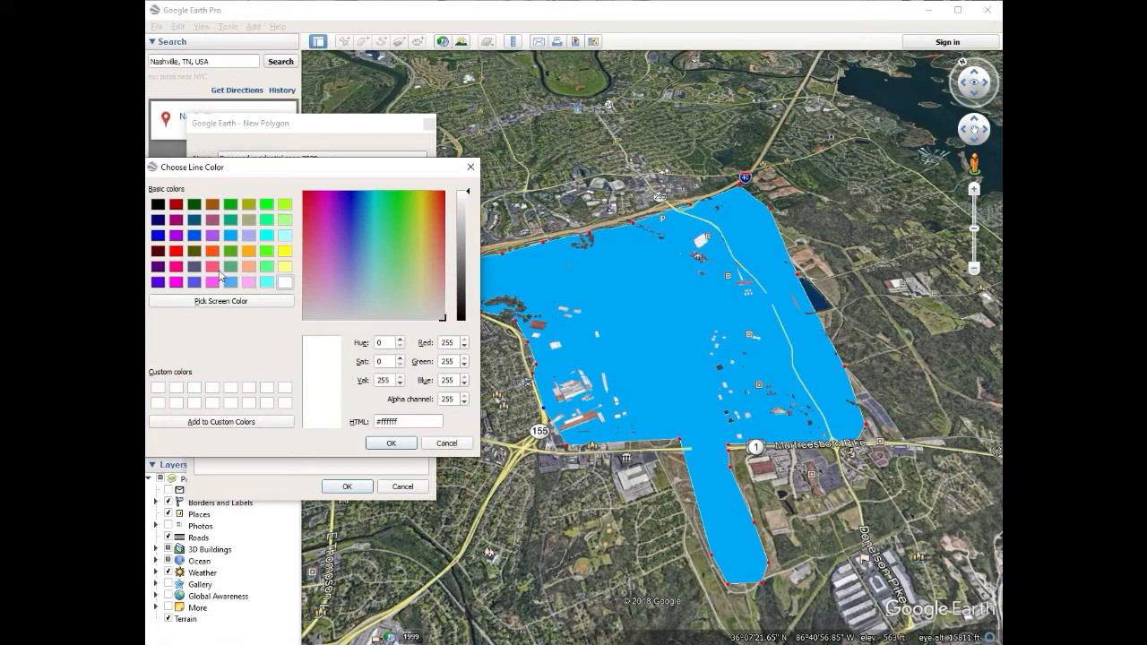
left_click(231, 235)
left_click(391, 443)
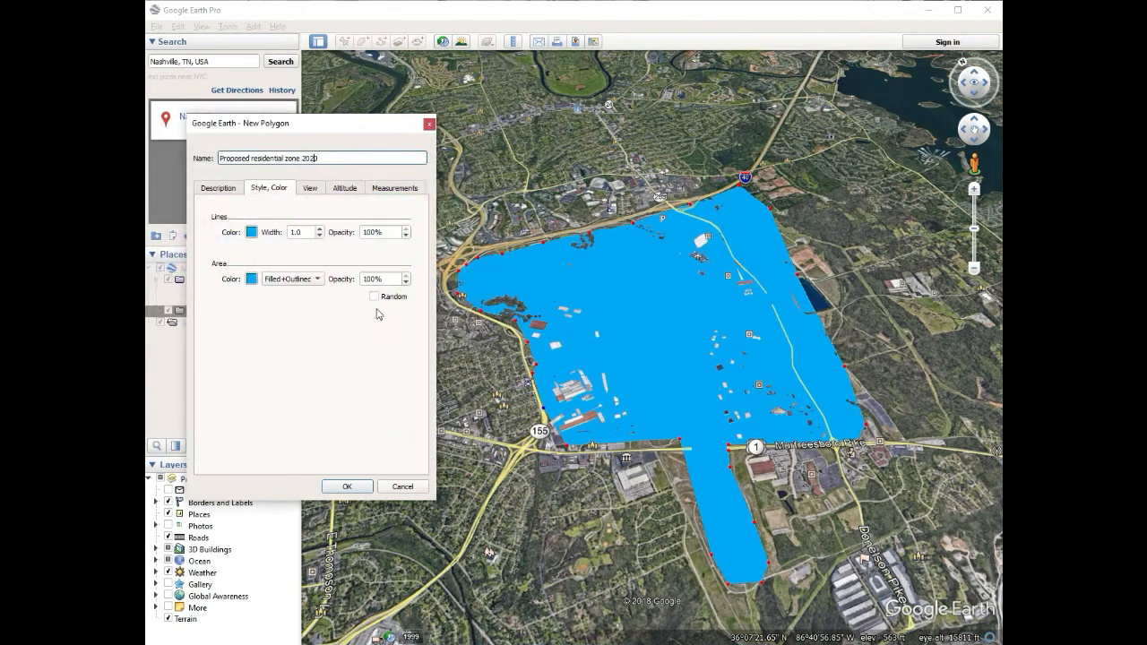
Step: Try 20% opacity for the polygon's area fill and settle on 40%
double_click(373, 278)
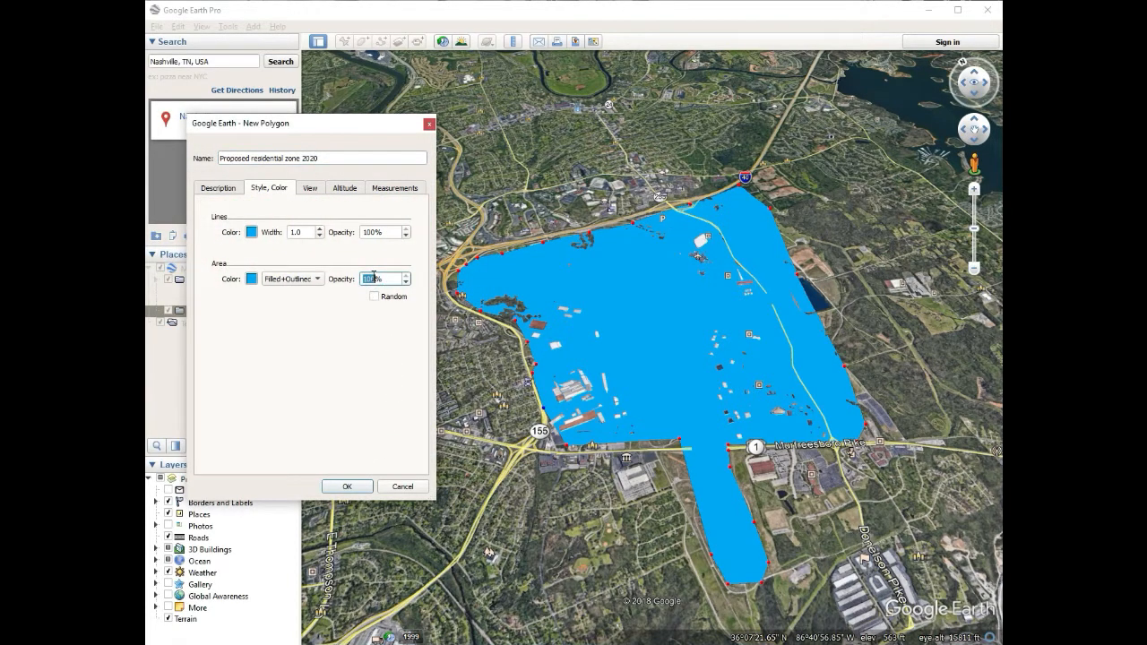
type("20")
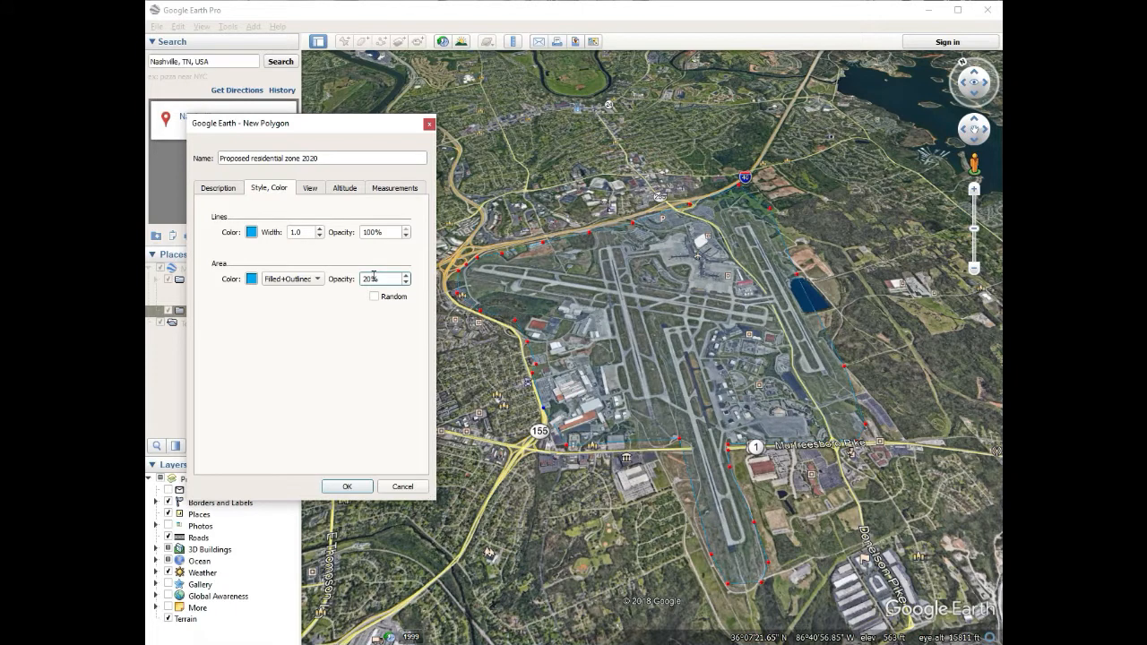
double_click(374, 279)
type("40")
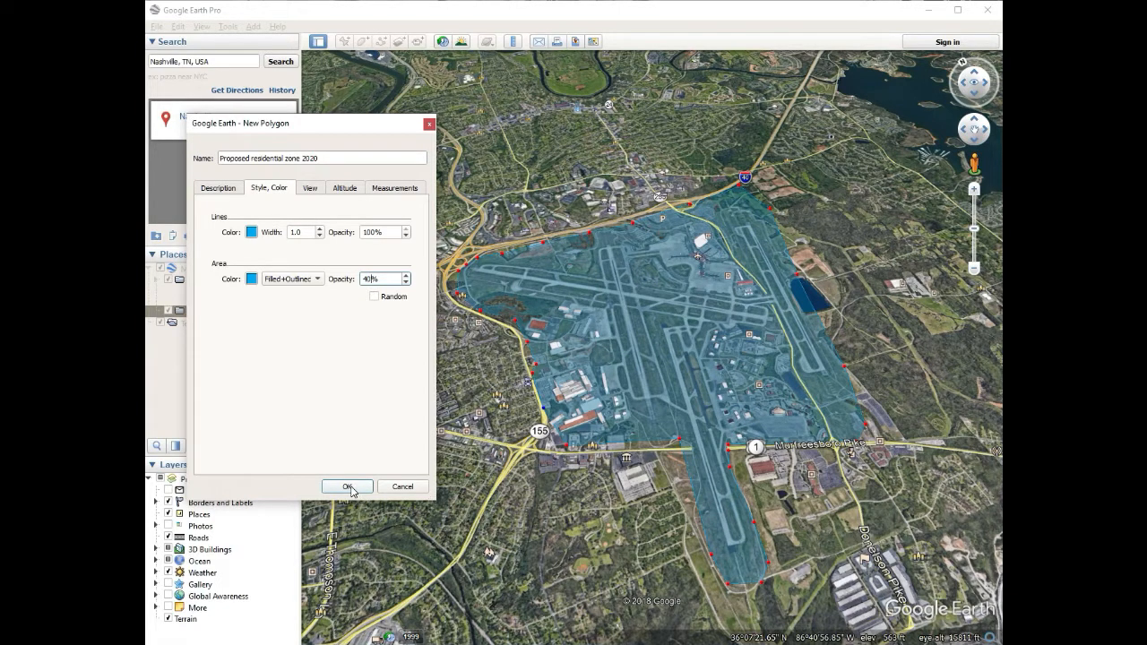
Step: Check the perimeter and area measurements of the airport polygon and save the polygon
left_click(388, 190)
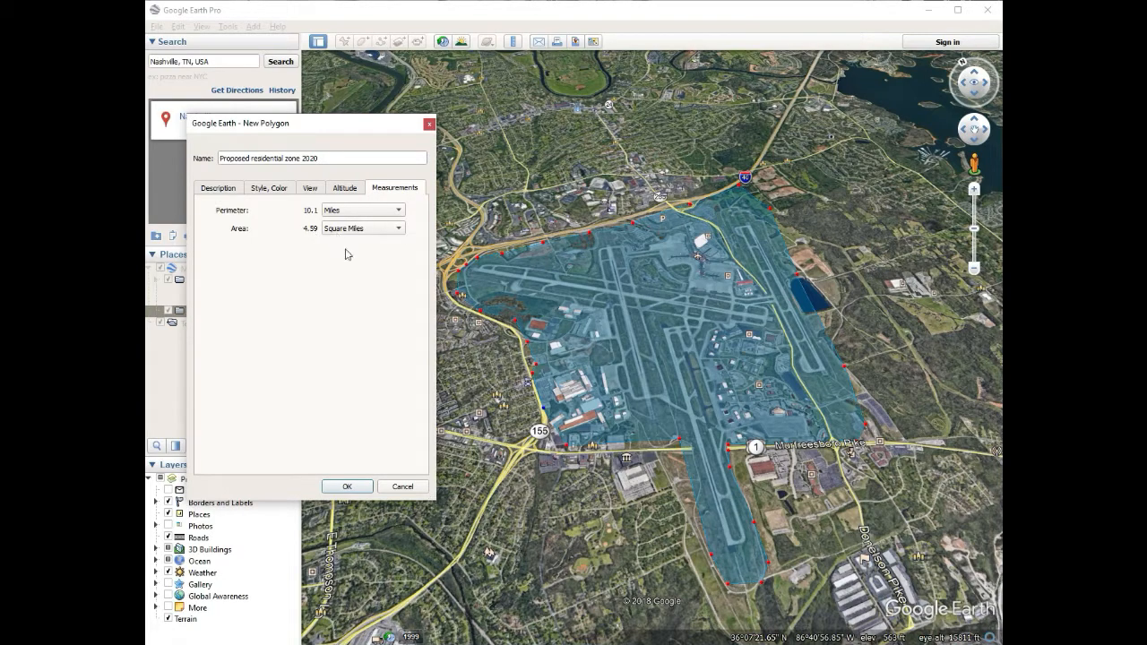
left_click(347, 486)
Step: Review the airport polygon from different angles and bring the looping river bend north of Interstate 40 into view
left_click_drag(857, 440, 852, 352)
scroll(852, 352, "down", 5)
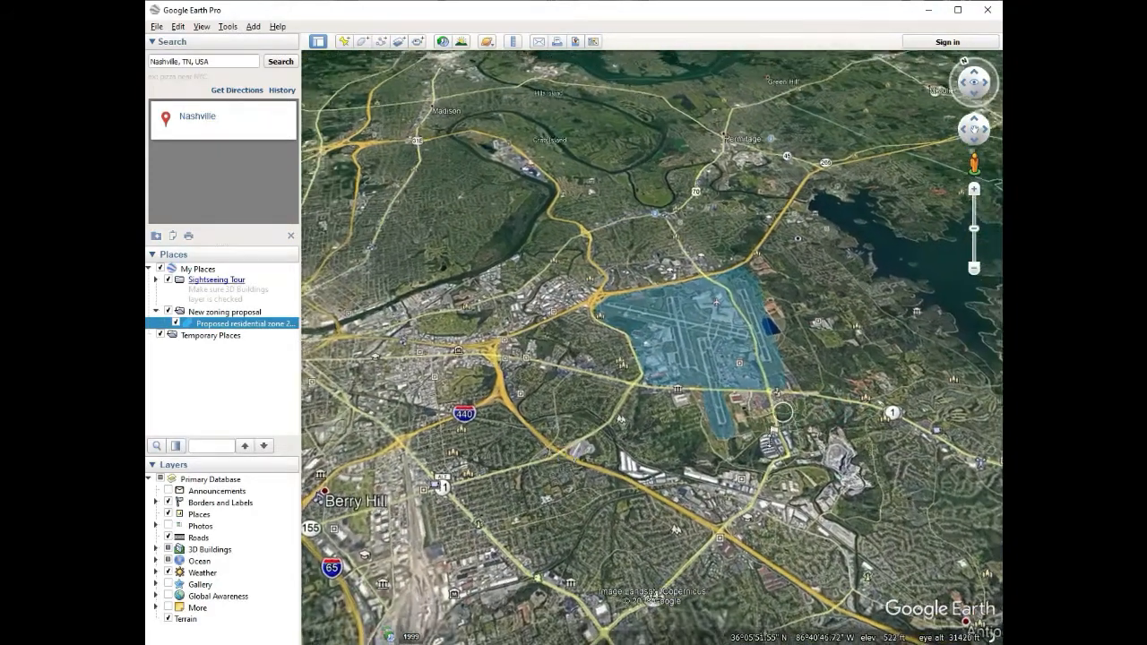
middle_click_drag(773, 437, 715, 359)
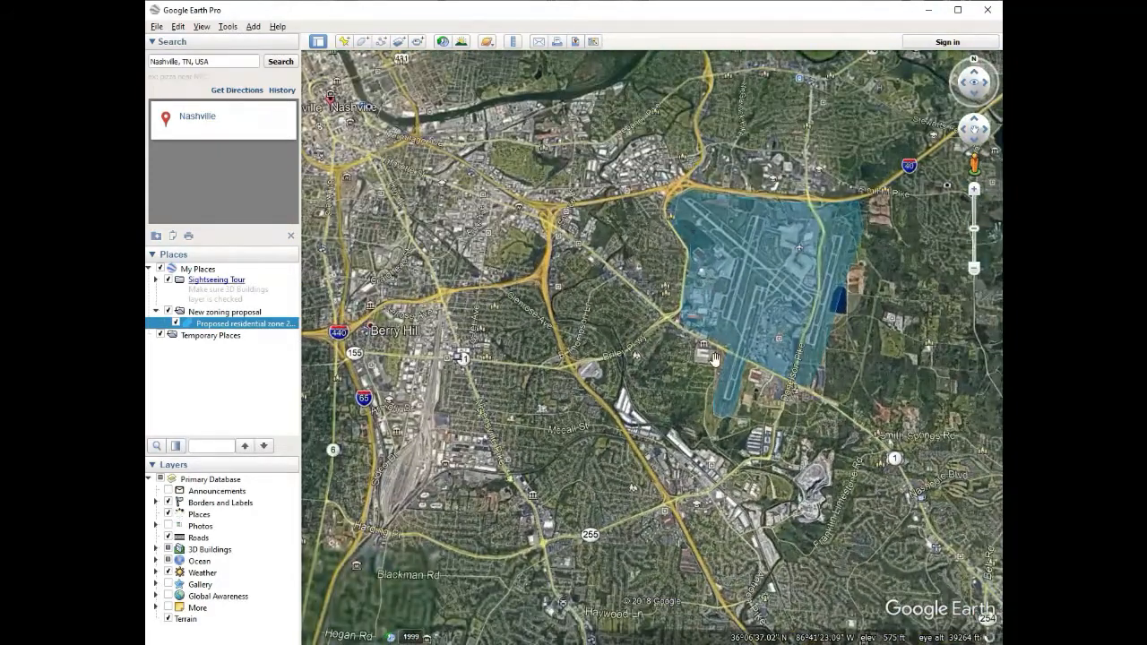
left_click_drag(713, 343, 705, 451)
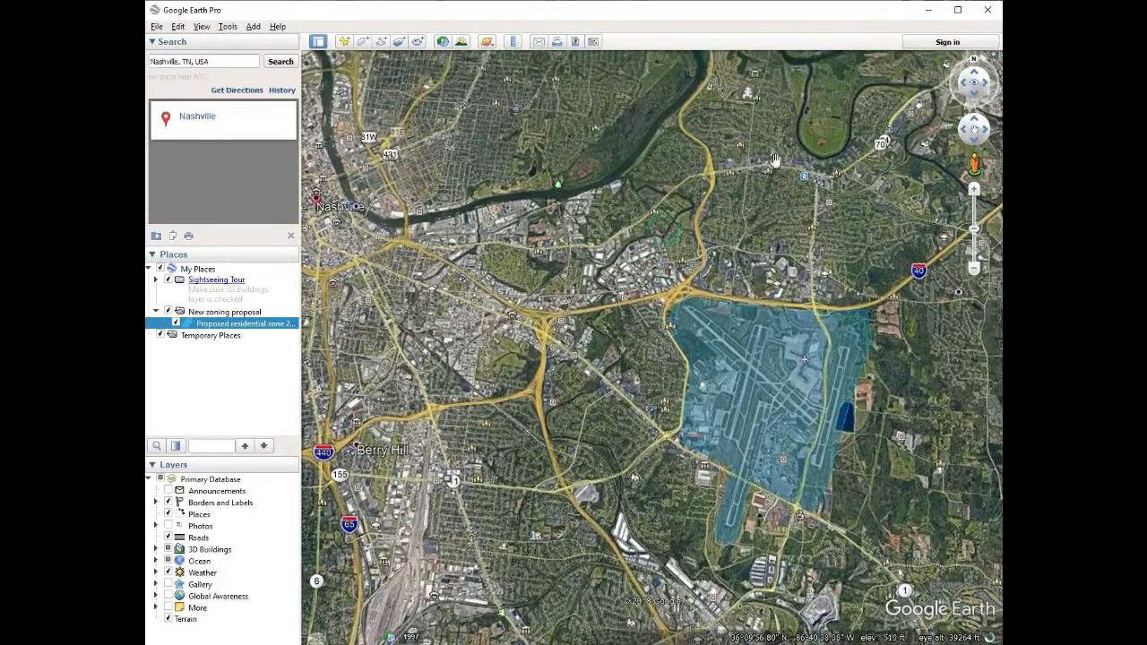
left_click_drag(775, 154, 721, 245)
middle_click_drag(791, 329, 774, 381)
scroll(773, 381, "up", 4)
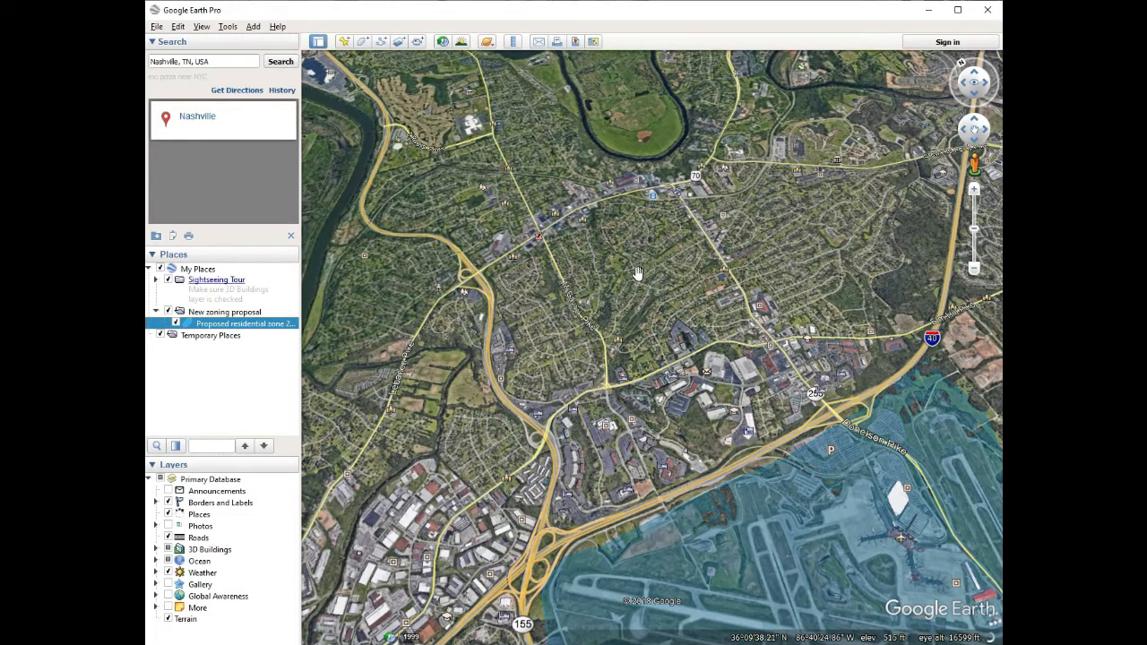
left_click_drag(644, 166, 714, 334)
scroll(671, 230, "up", 3)
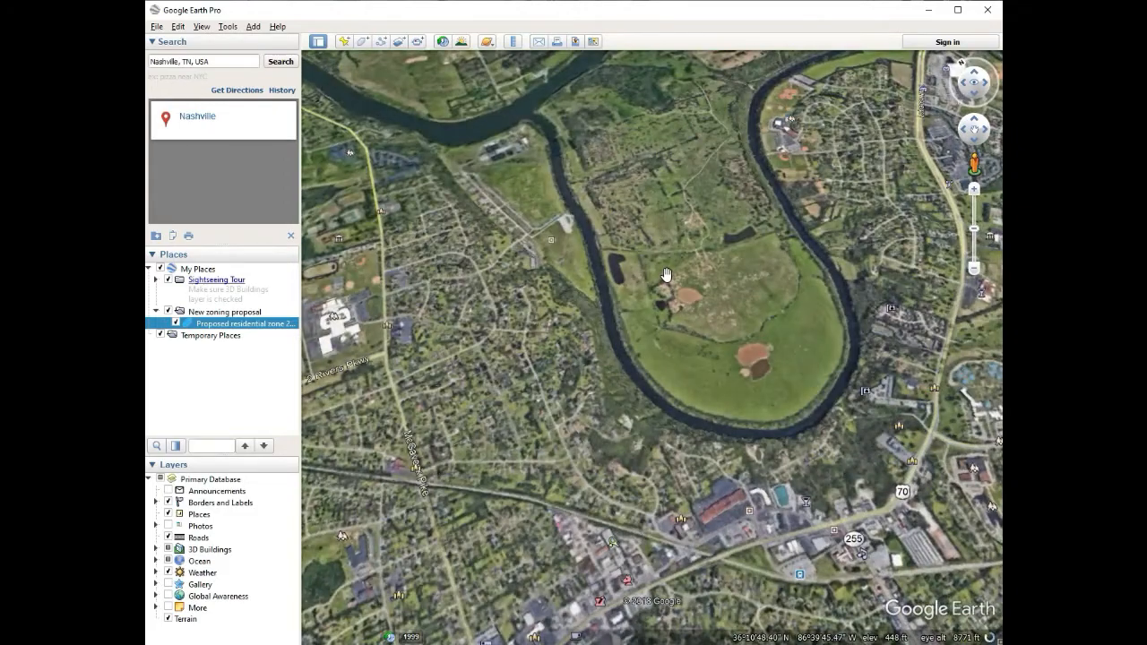
middle_click_drag(672, 277, 696, 250)
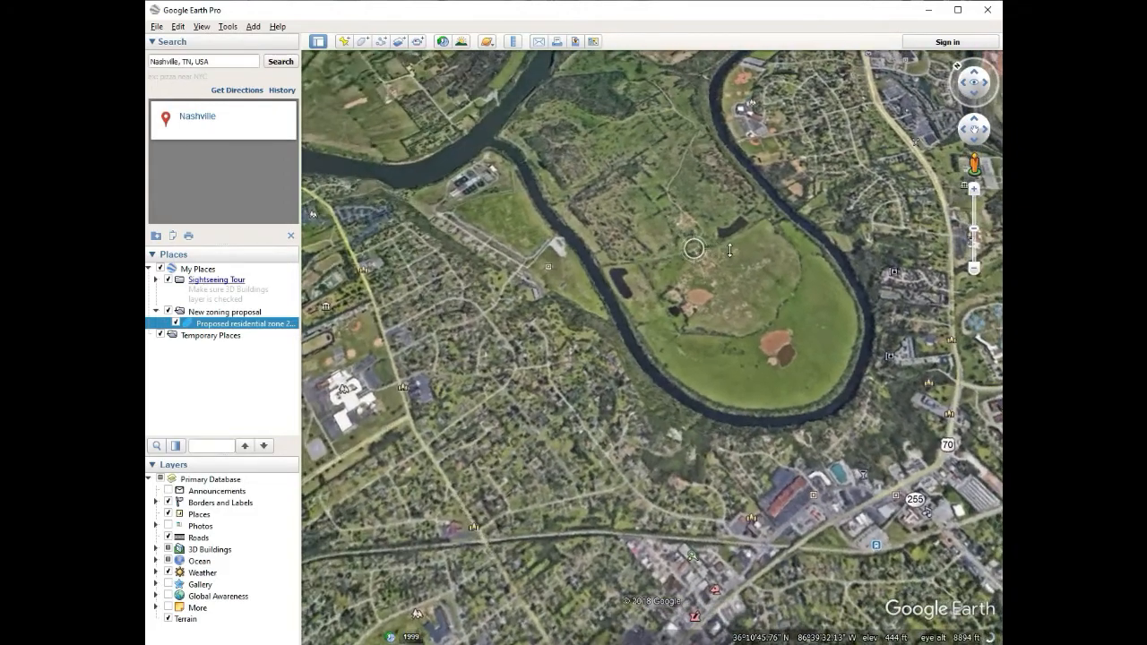
scroll(719, 266, "down", 5)
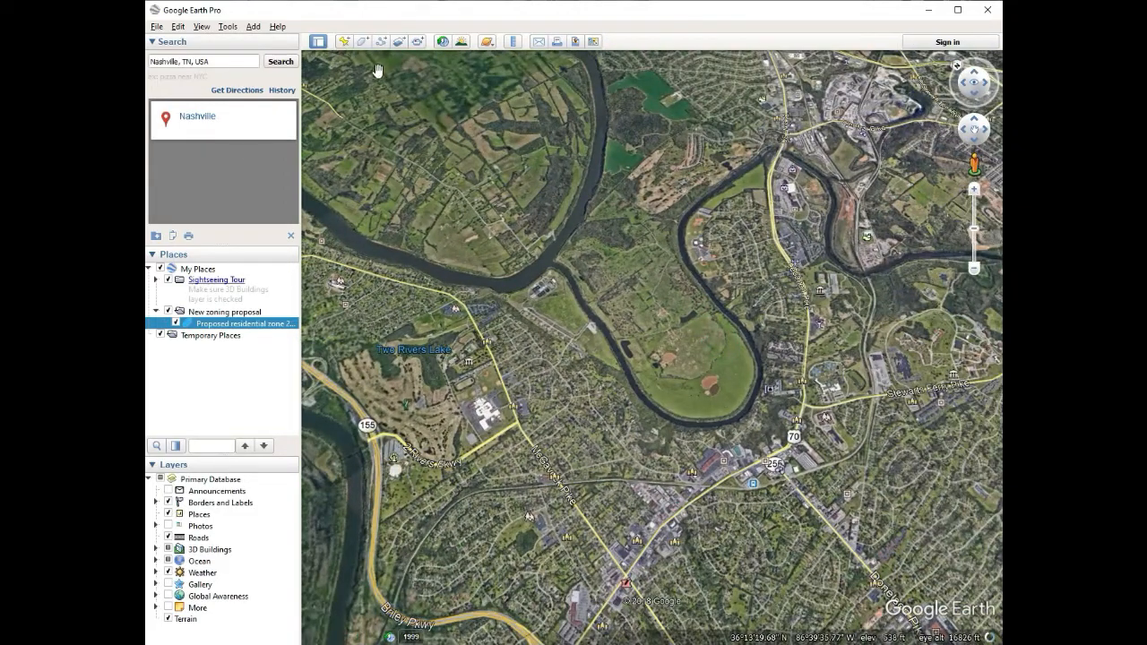
left_click(380, 44)
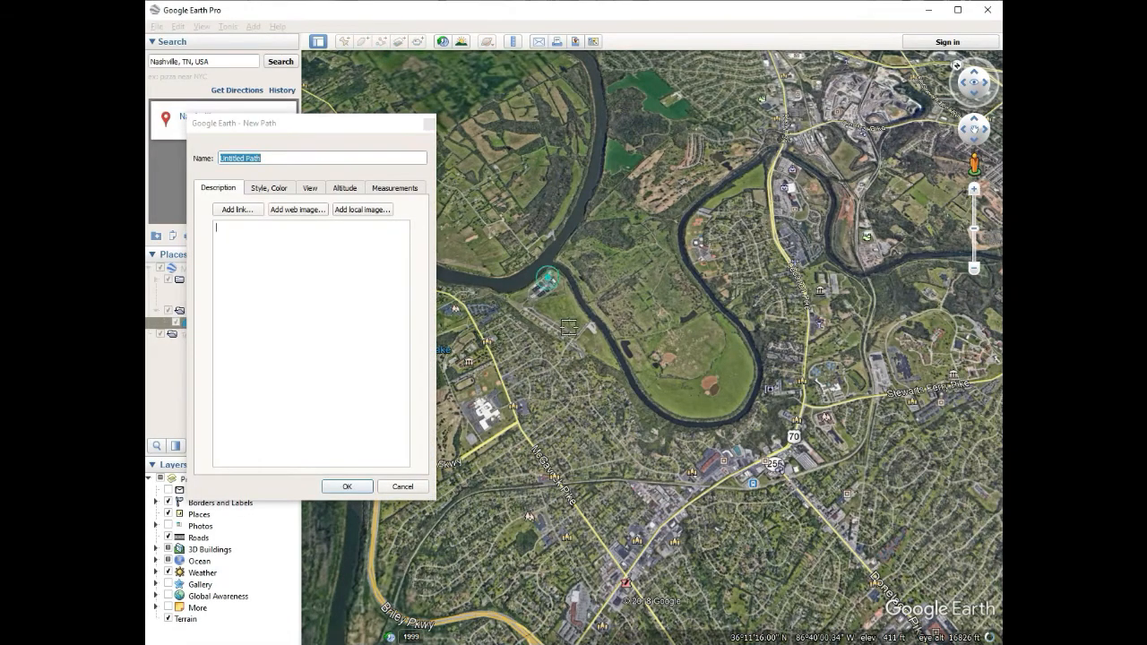
left_click(549, 277)
left_click(611, 370)
left_click(649, 428)
left_click(663, 430)
left_click(706, 432)
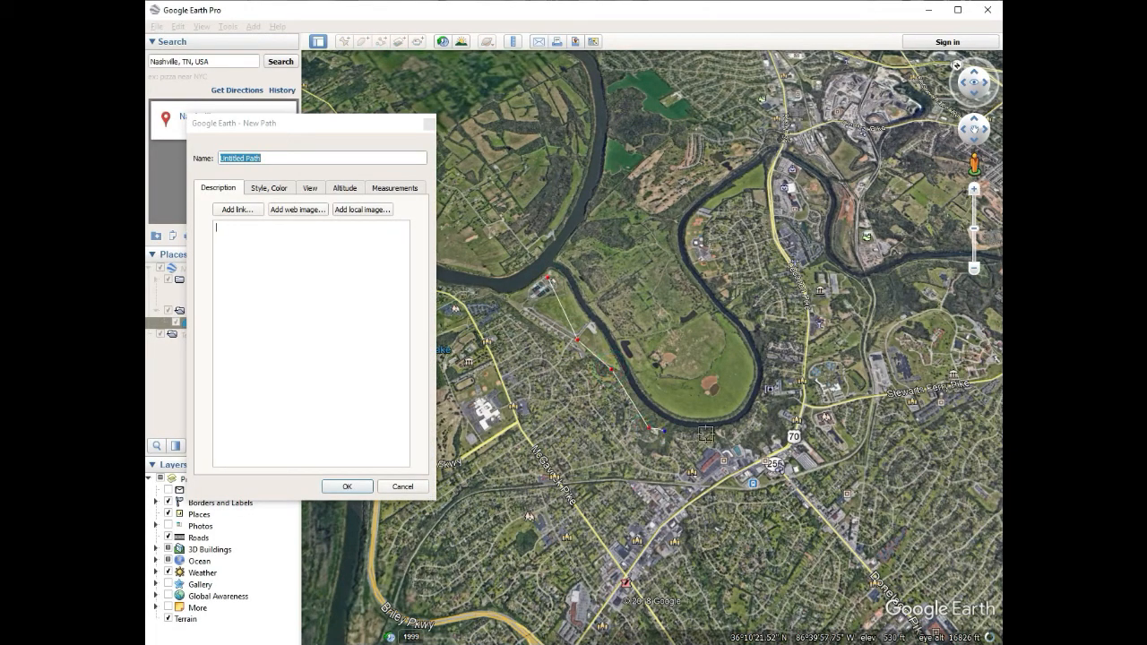
left_click(728, 426)
left_click(759, 413)
left_click(768, 387)
left_click(768, 373)
left_click(747, 319)
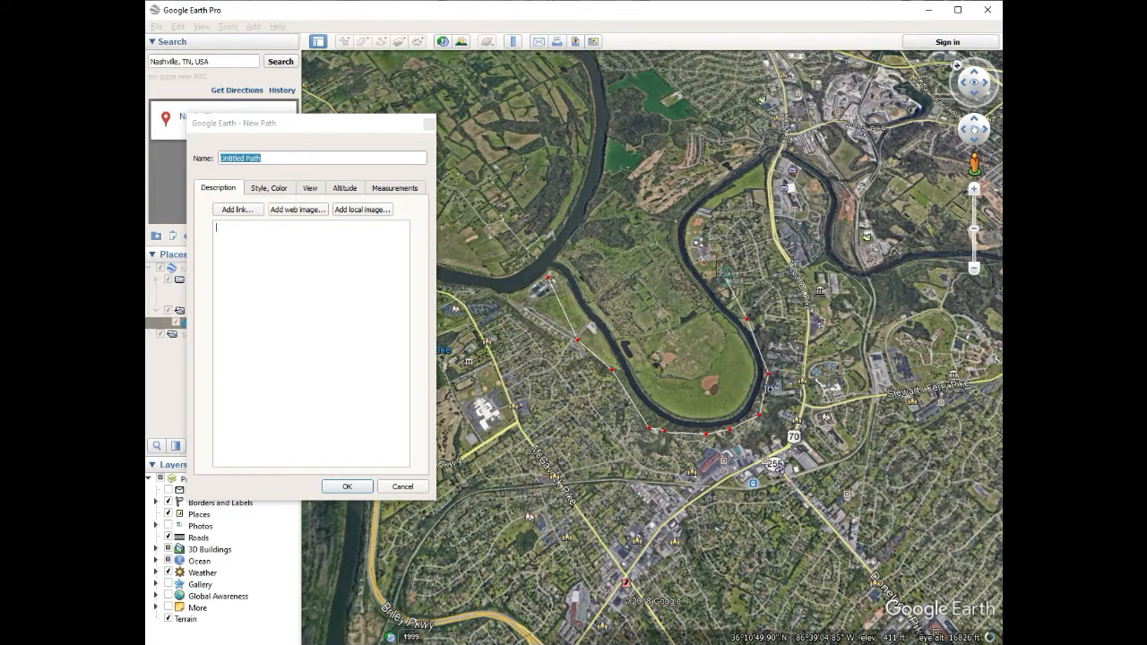
left_click(718, 267)
left_click(693, 231)
left_click(693, 197)
left_click(679, 167)
left_click(662, 156)
left_click(638, 146)
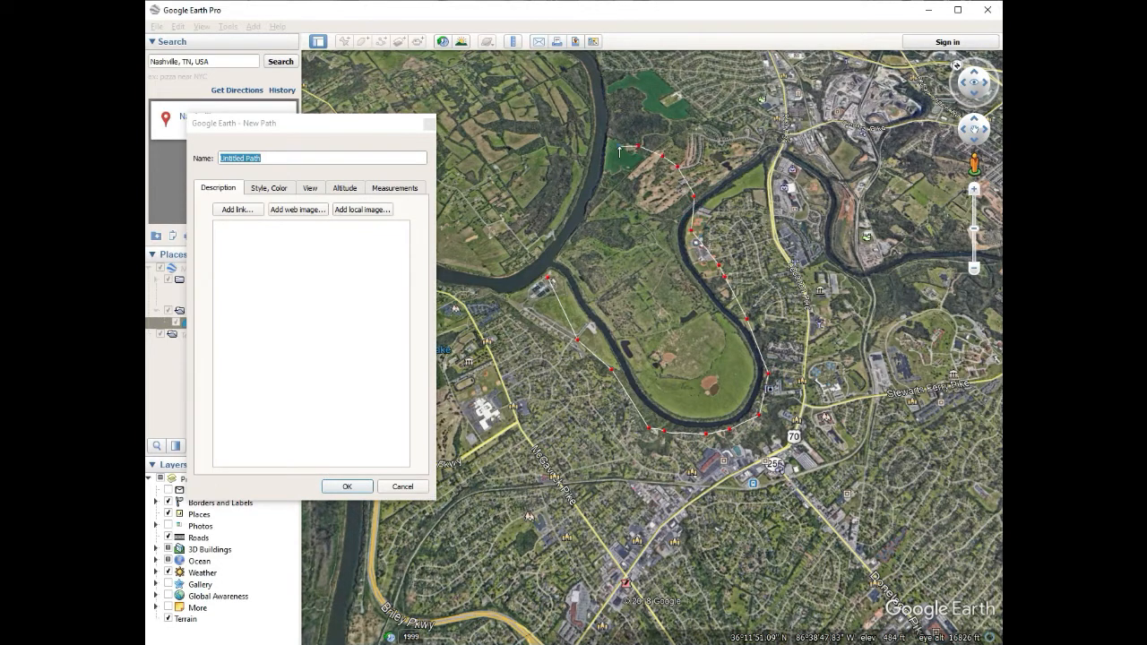
left_click(591, 224)
left_click(571, 250)
left_click(556, 262)
left_click(545, 278)
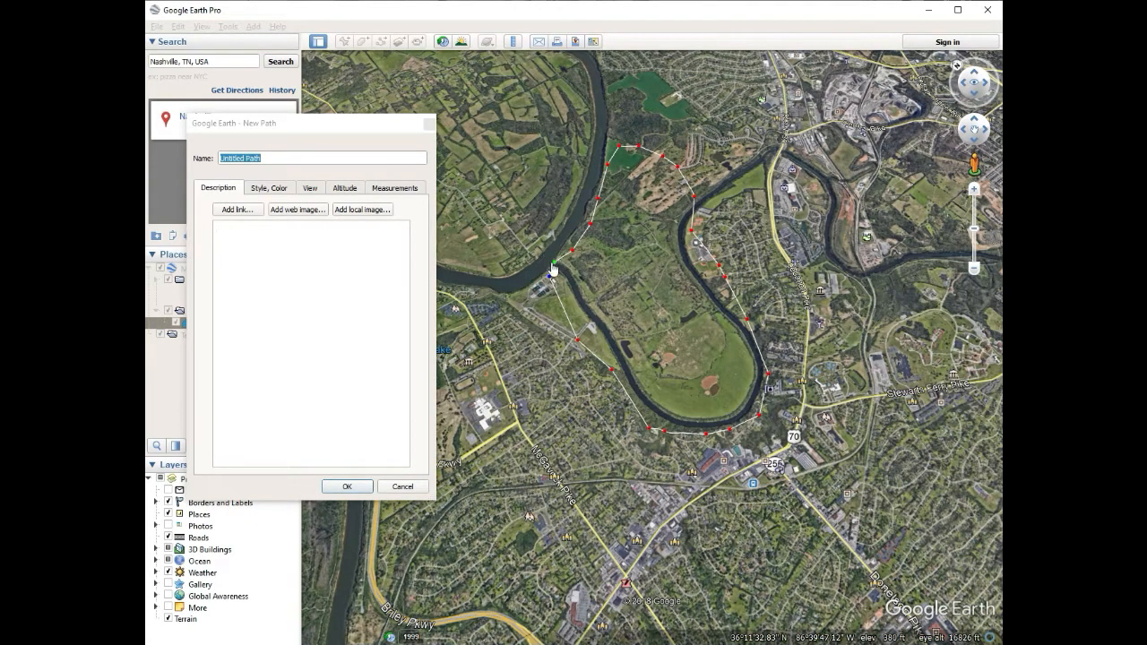
left_click(413, 489)
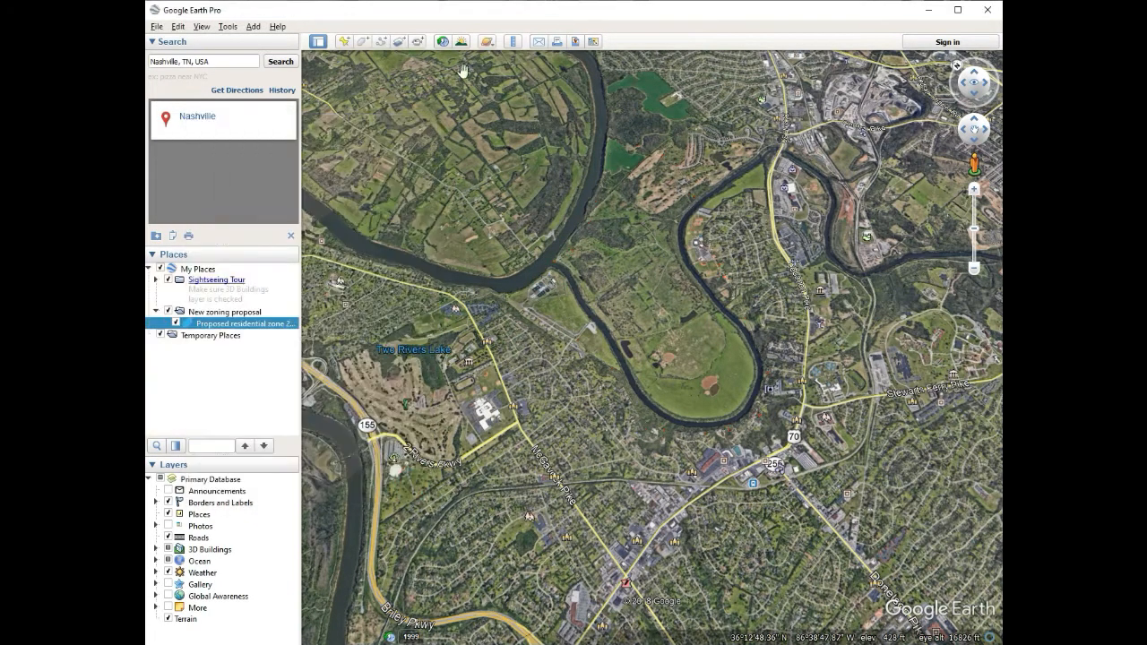
Step: Start a new polygon at the river confluence and outline the river bend's southwestern bank around its southern end
left_click(363, 41)
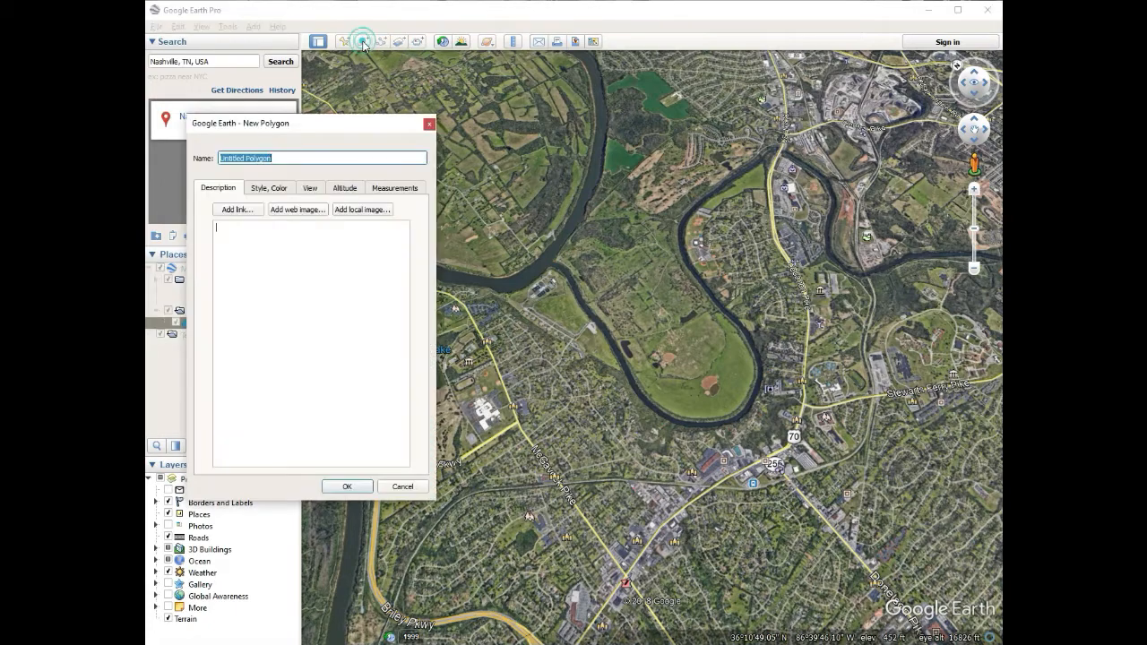
left_click(521, 297)
left_click(593, 361)
left_click(626, 396)
left_click(668, 420)
left_click(709, 433)
left_click(744, 422)
left_click(768, 390)
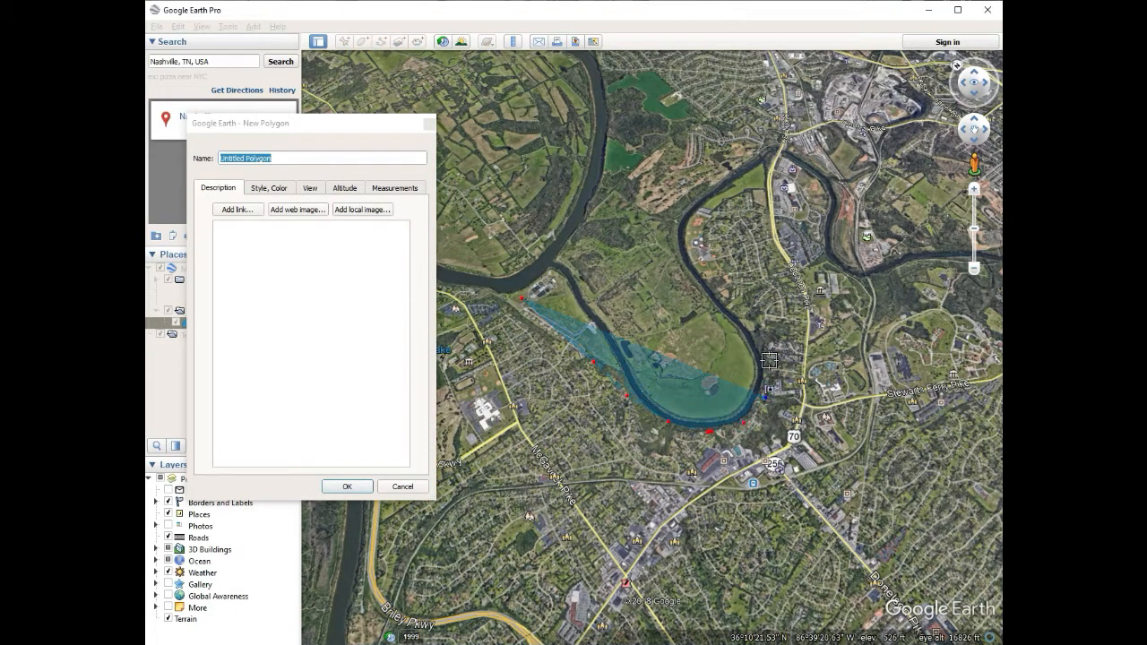
Step: Continue the polygon up the bend's eastern bank, across the northern neck and back down along the main river
left_click(770, 358)
left_click(751, 316)
left_click(742, 285)
left_click(717, 251)
left_click(695, 212)
left_click(703, 169)
left_click(660, 141)
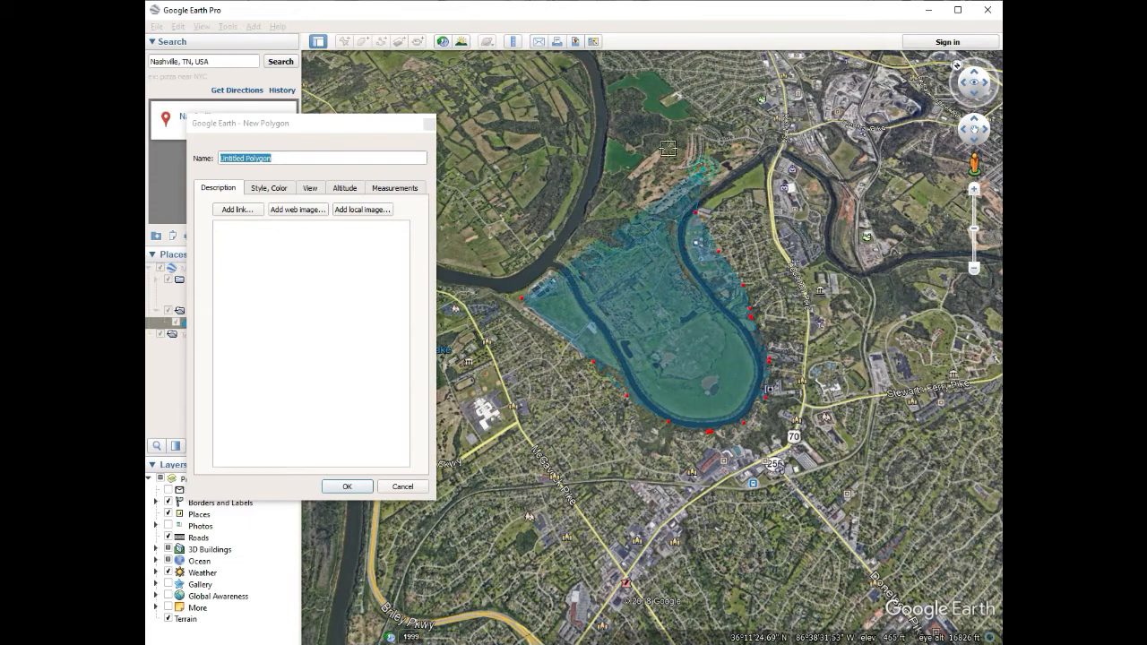
left_click(624, 134)
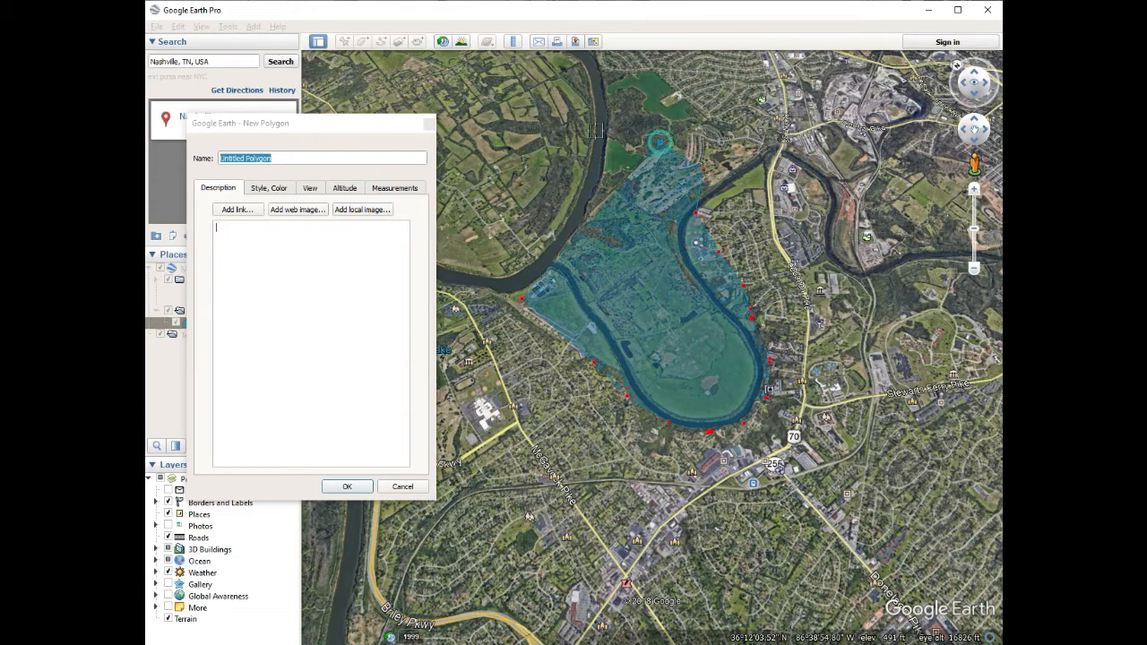
left_click(576, 242)
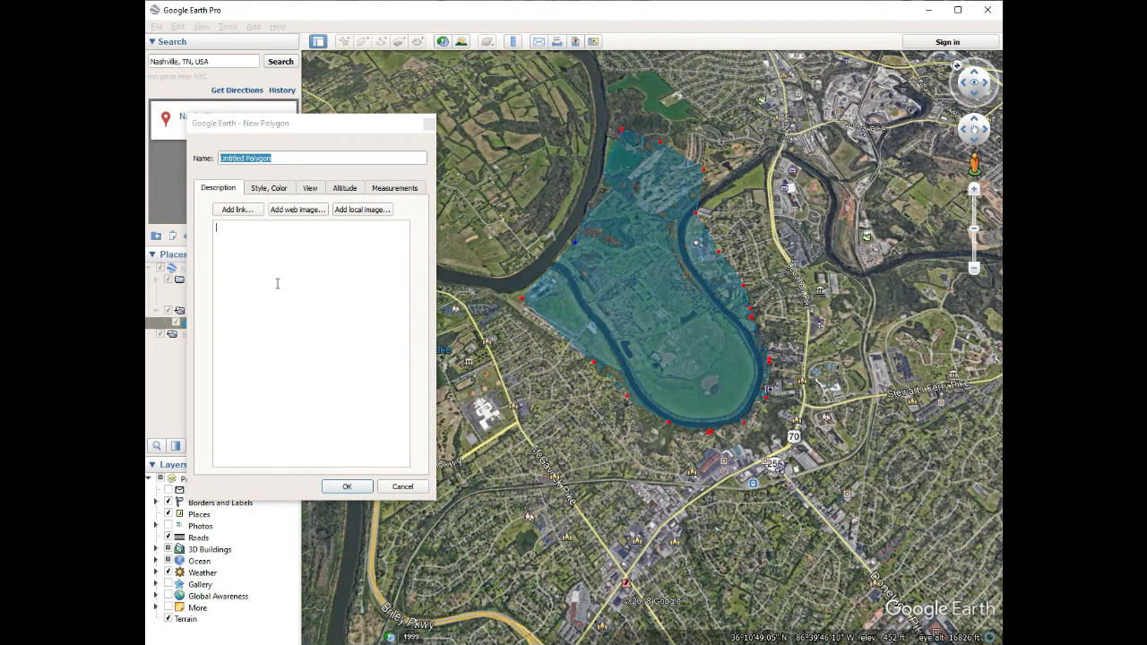
Step: Set the river-bend polygon's line and area colors to red (#ff0000) and save the polygon
left_click(260, 190)
left_click(251, 232)
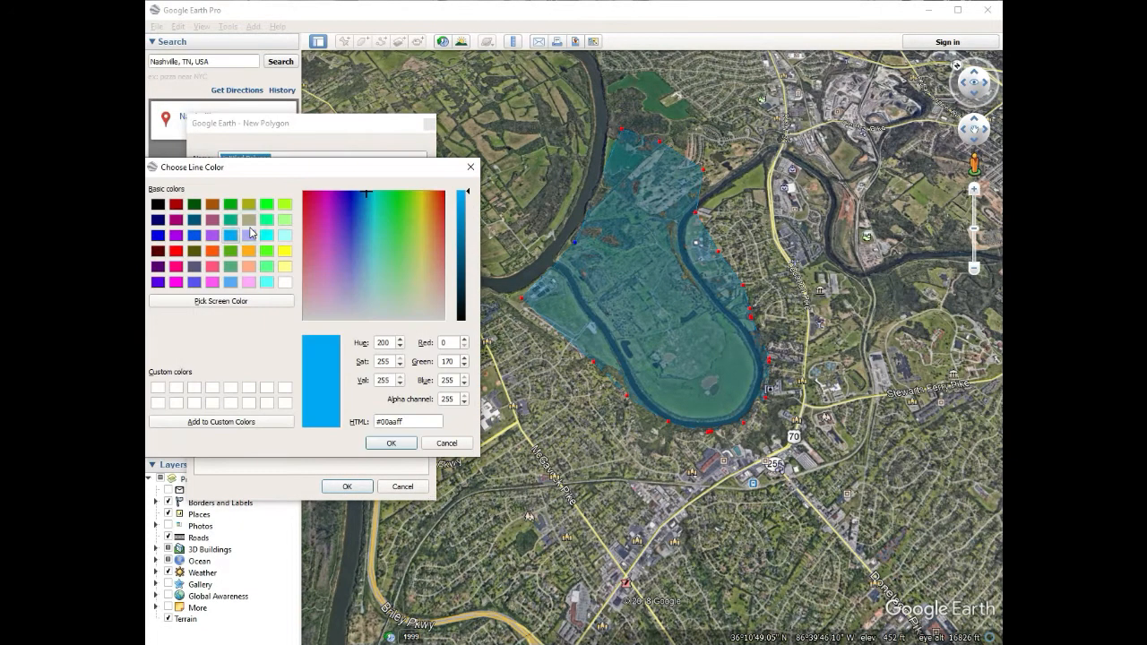
left_click(176, 251)
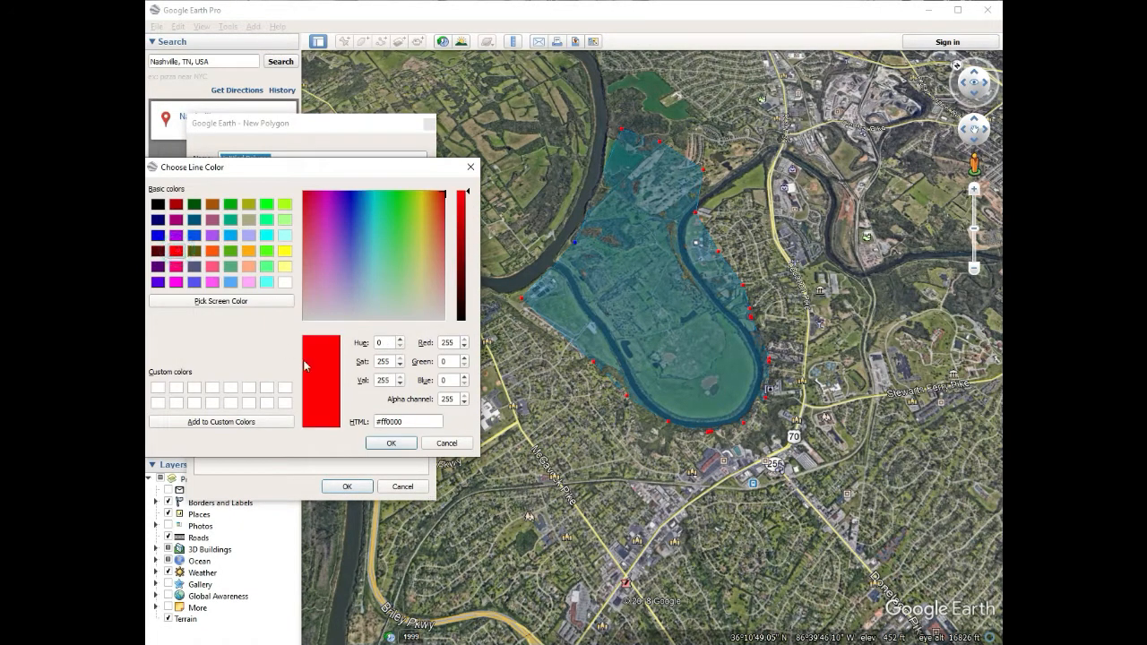
left_click(391, 445)
left_click(252, 279)
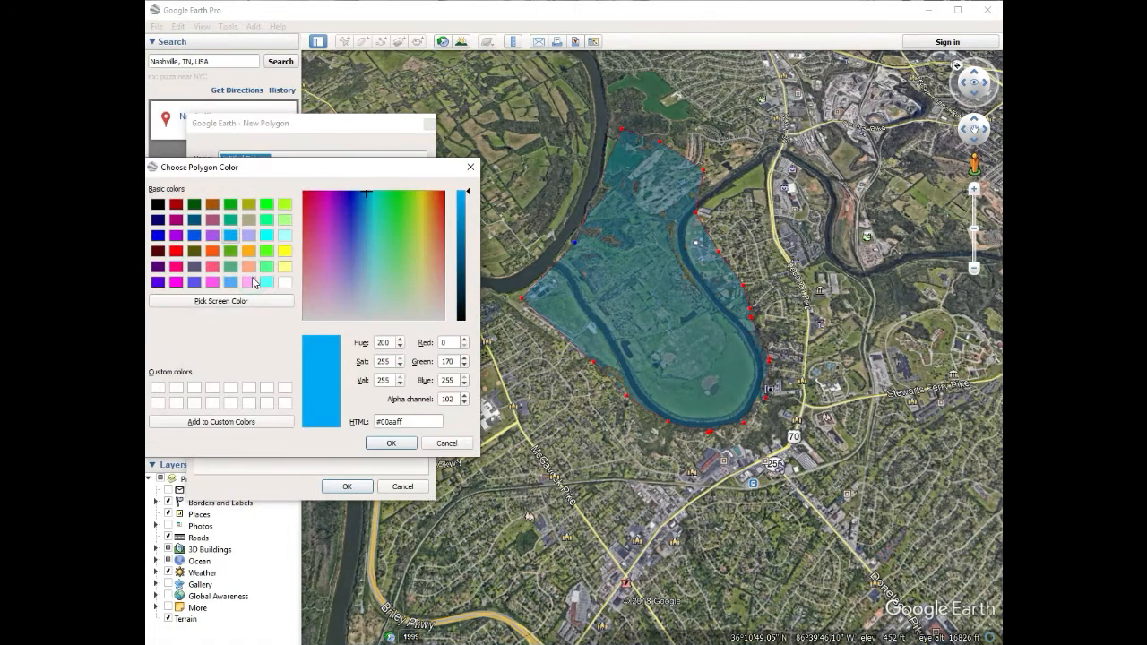
left_click(176, 251)
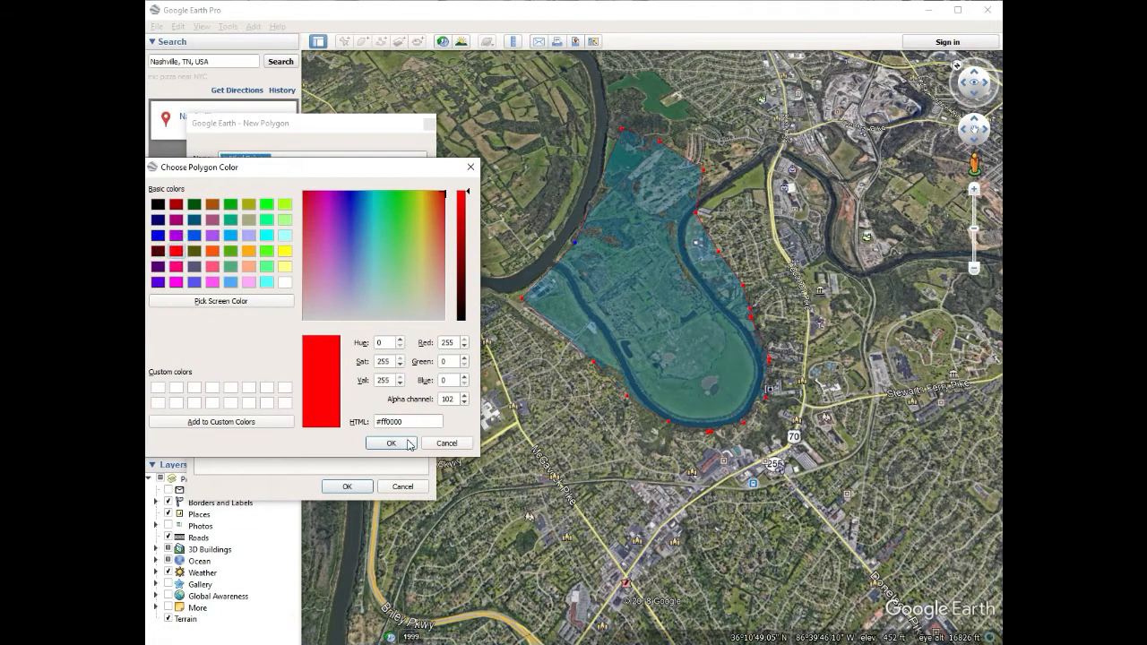
left_click(391, 444)
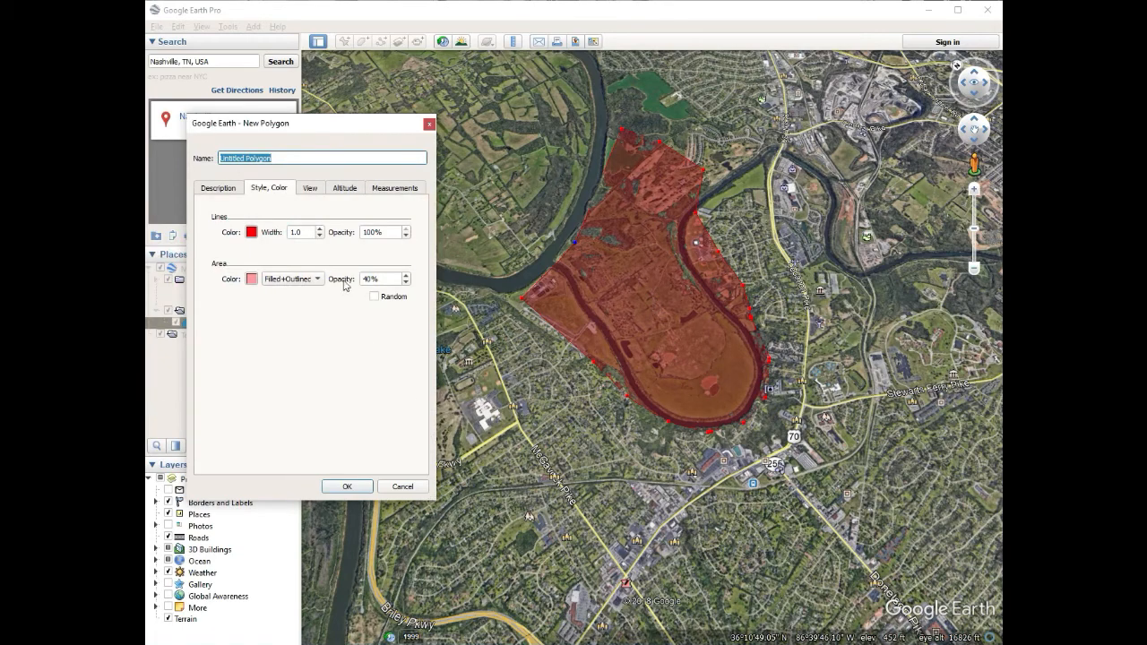
double_click(371, 280)
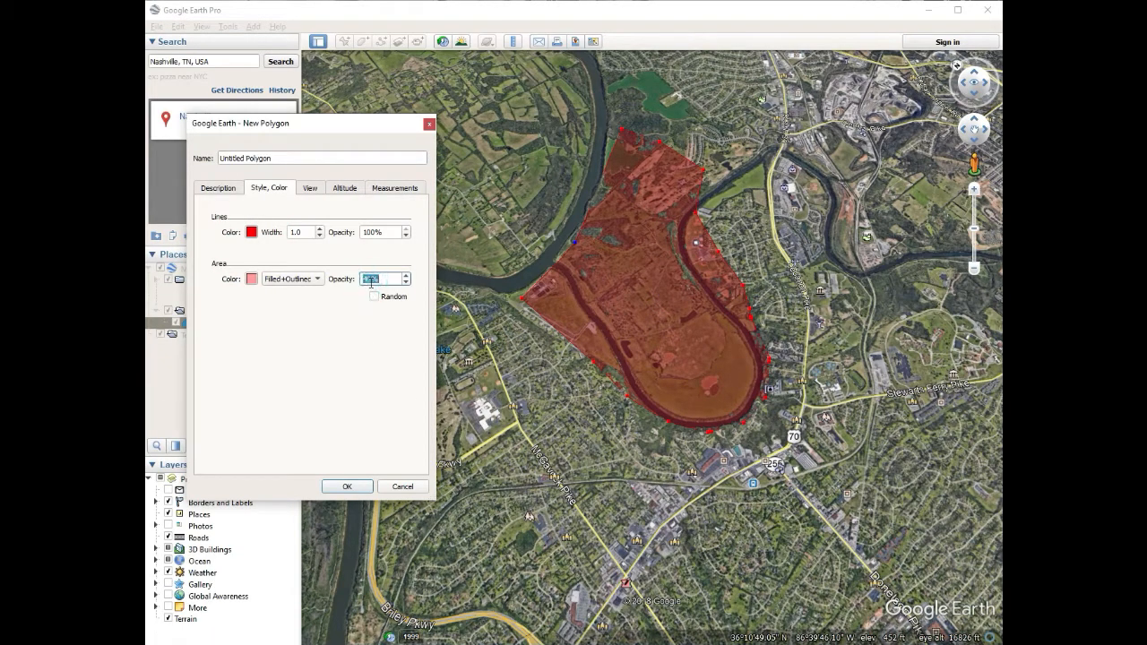
key("Return")
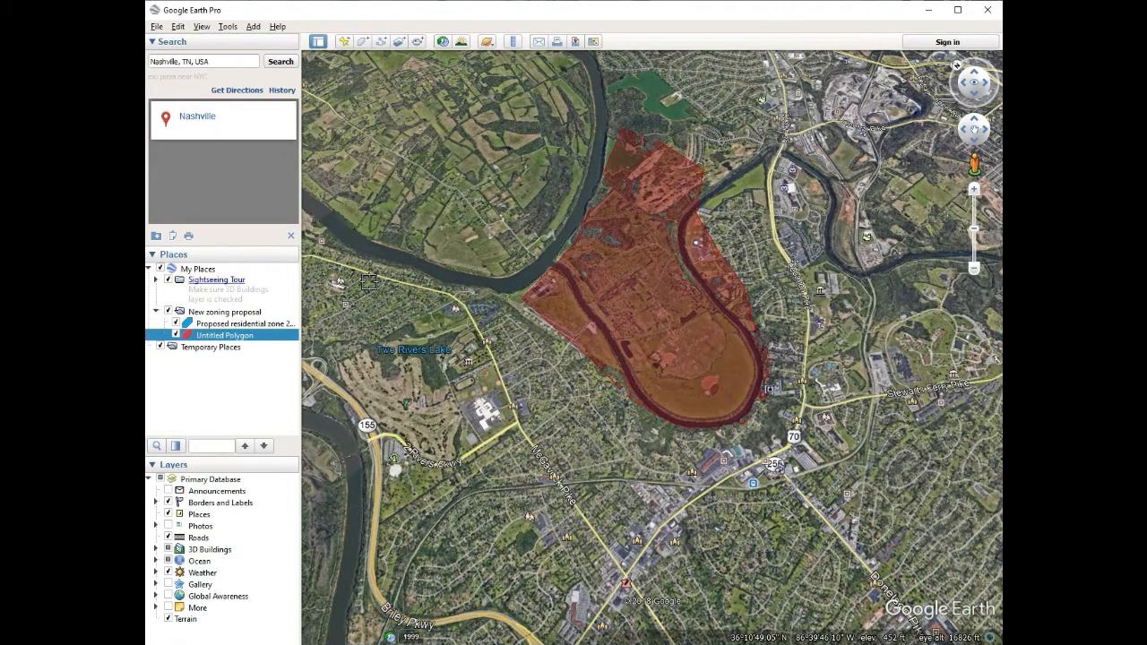
Step: Rename the red river-bend polygon in the New zoning proposal folder to "Proposed airport zone 2020"
right_click(232, 337)
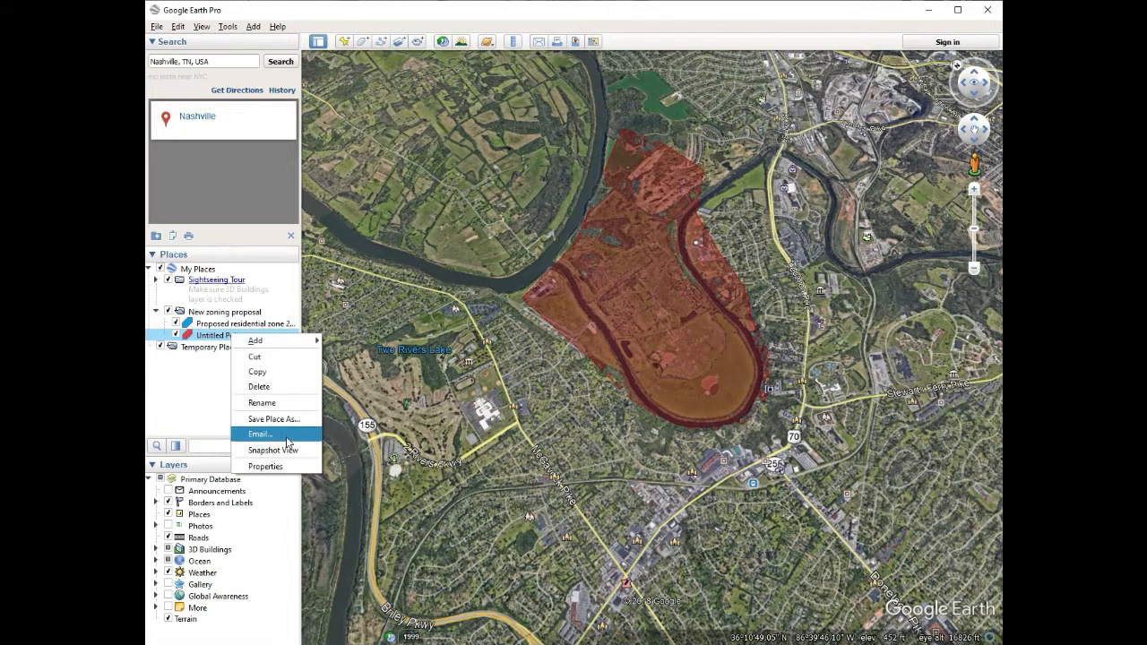
left_click(273, 403)
type("Proposed airport zone 2020")
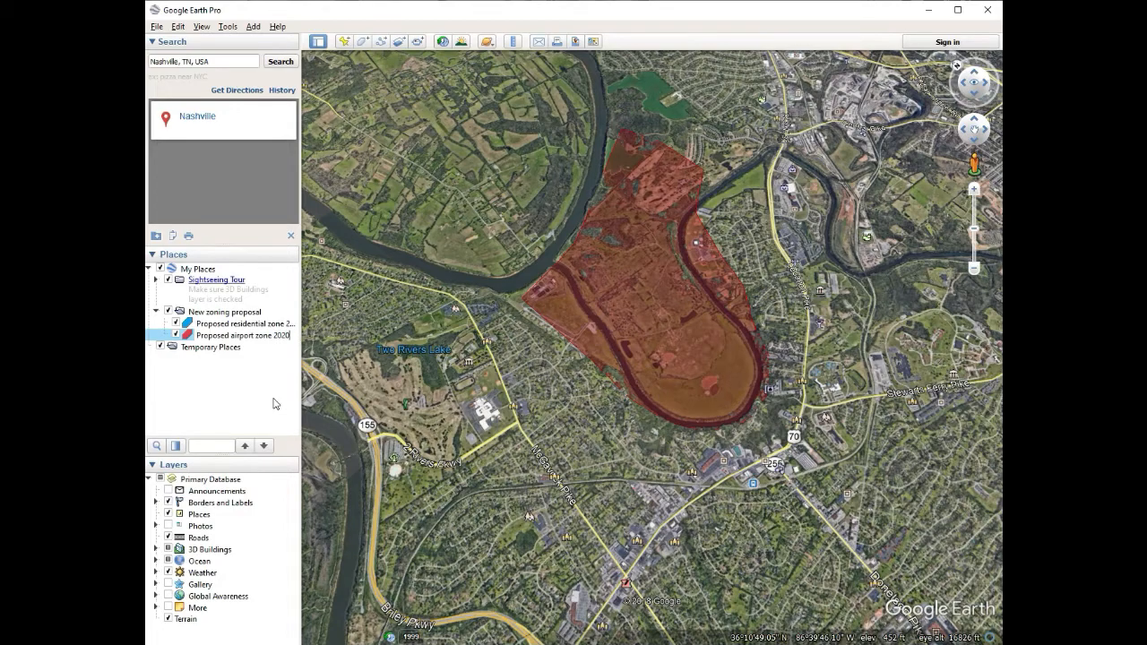
Step: Examine the red river-bend zone and the blue airport zone together from tilted and overhead angles
left_click_drag(552, 395, 589, 207)
scroll(589, 207, "down", 5)
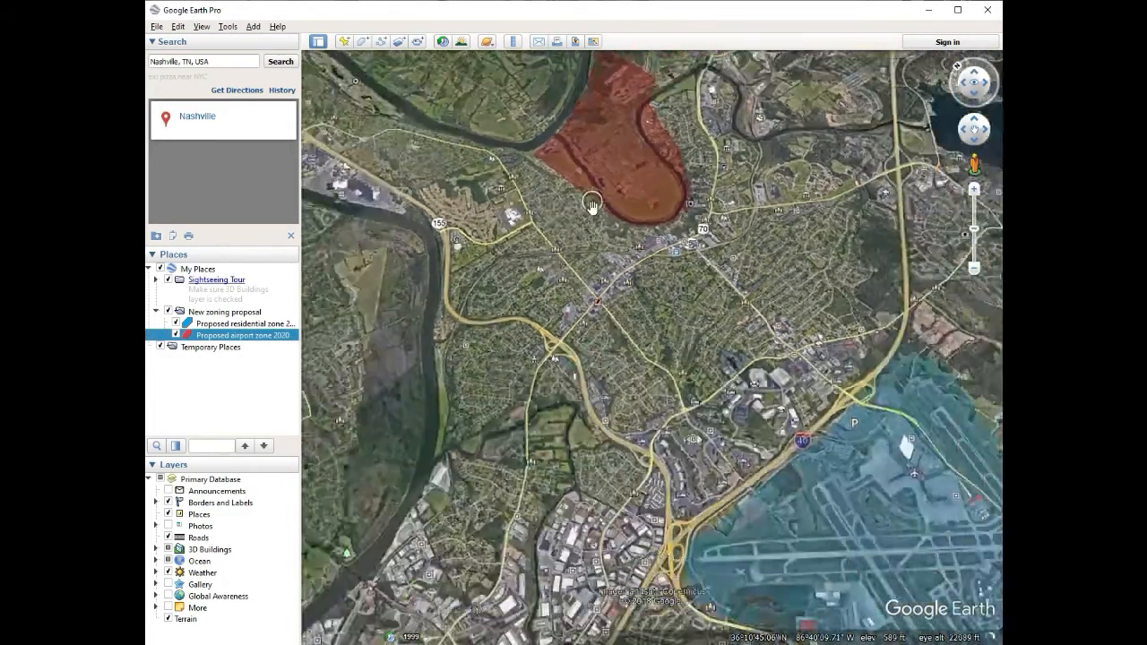
scroll(656, 286, "down", 5)
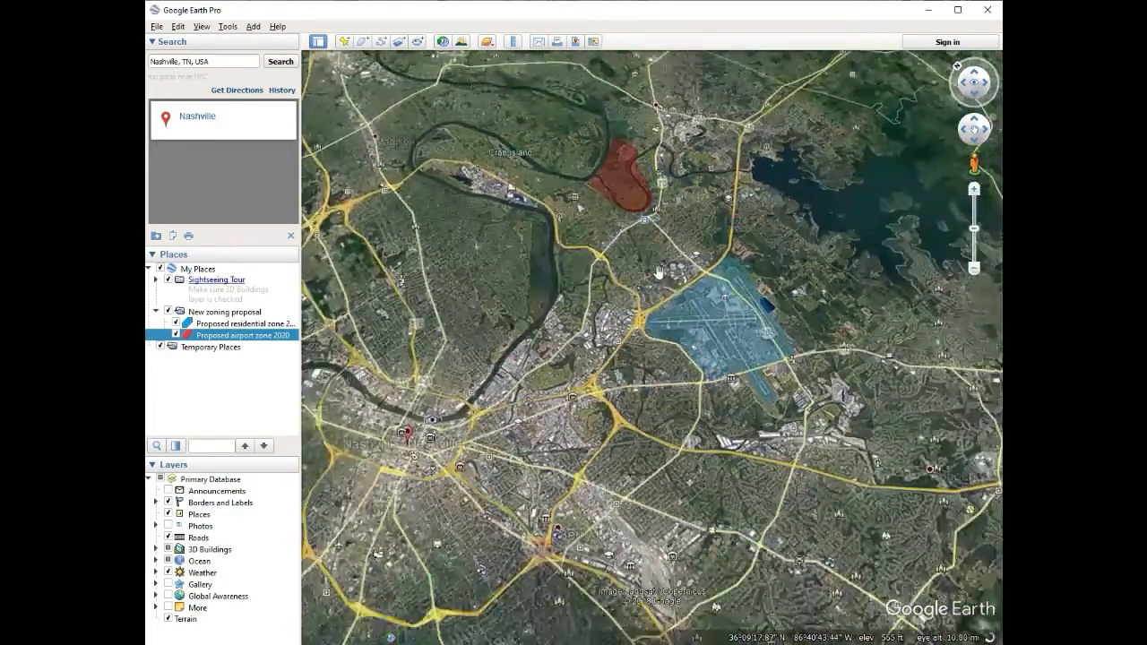
mouse_move(656, 266)
middle_mouse_down()
mouse_move(680, 289)
mouse_move(672, 345)
mouse_move(444, 355)
middle_mouse_up()
mouse_move(627, 341)
left_mouse_down()
mouse_move(710, 439)
mouse_move(657, 390)
left_mouse_up()
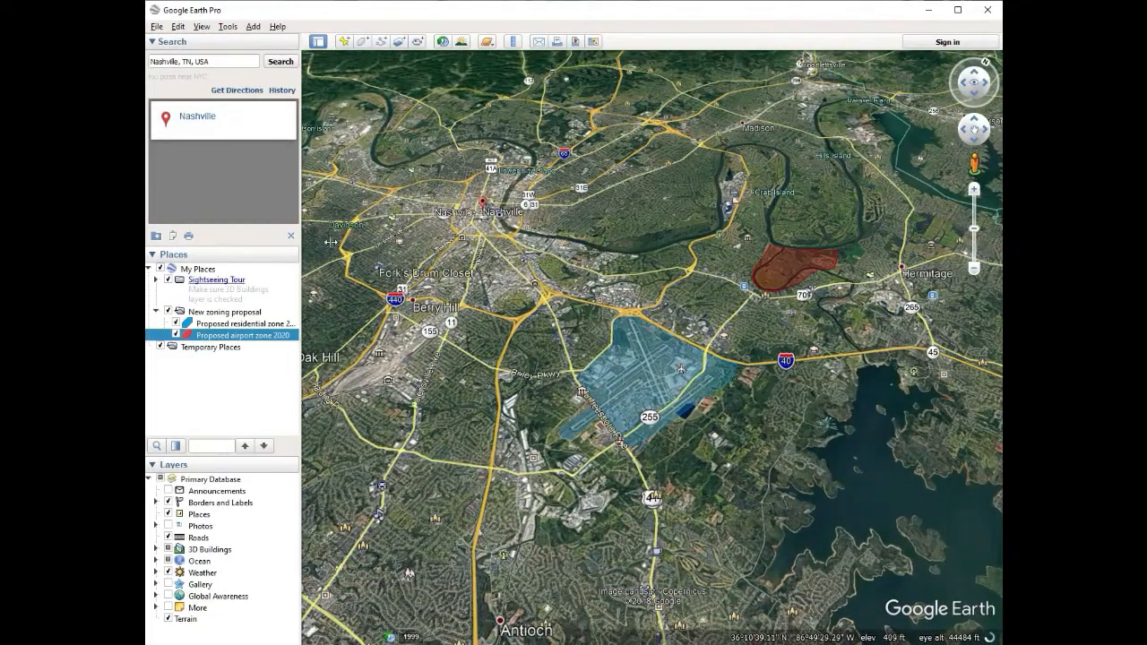
middle_click_drag(737, 366, 862, 378)
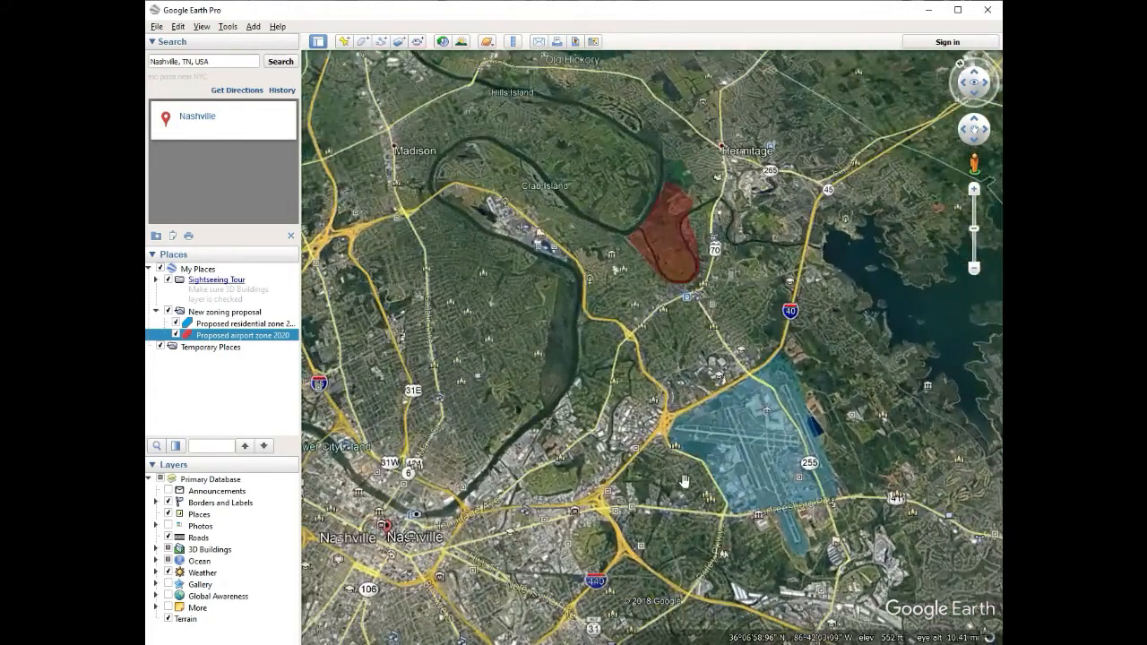
scroll(683, 479, "up", 3)
Step: Save the New zoning proposal folder as a KML file in the Tuts folder on the desktop
left_click(200, 312)
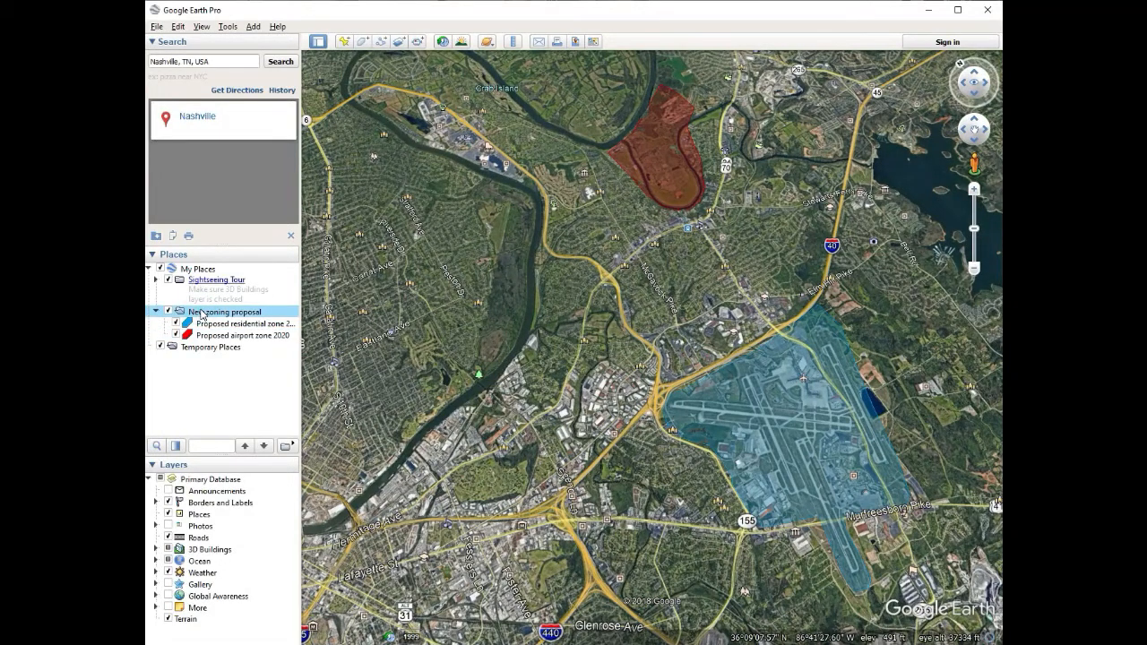
right_click(201, 313)
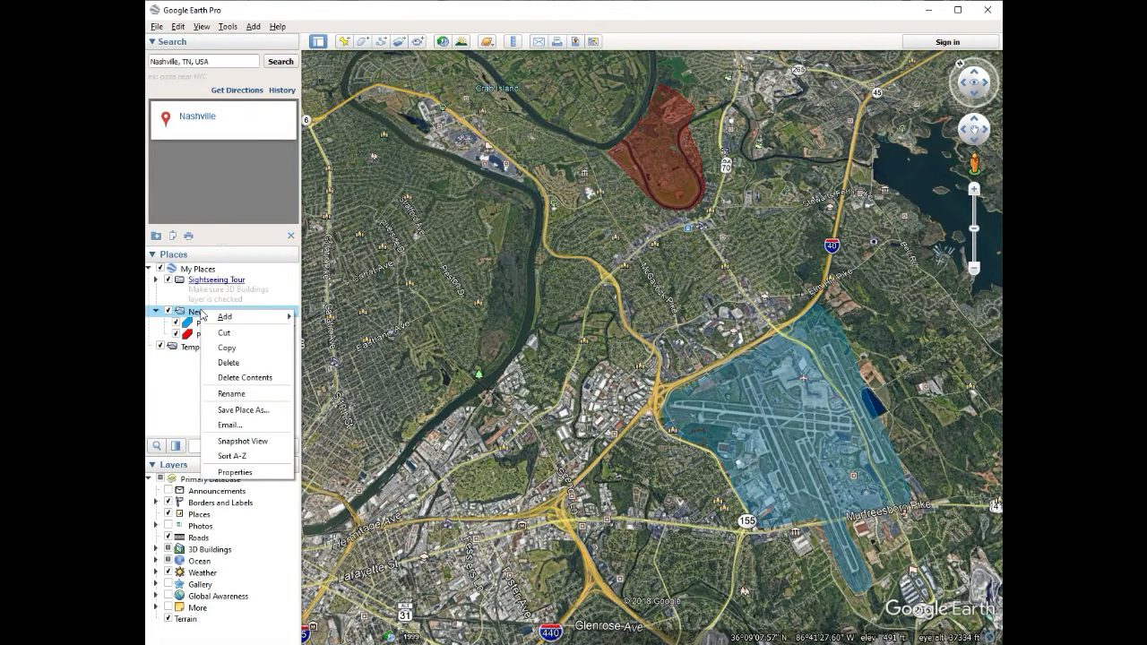
left_click(243, 410)
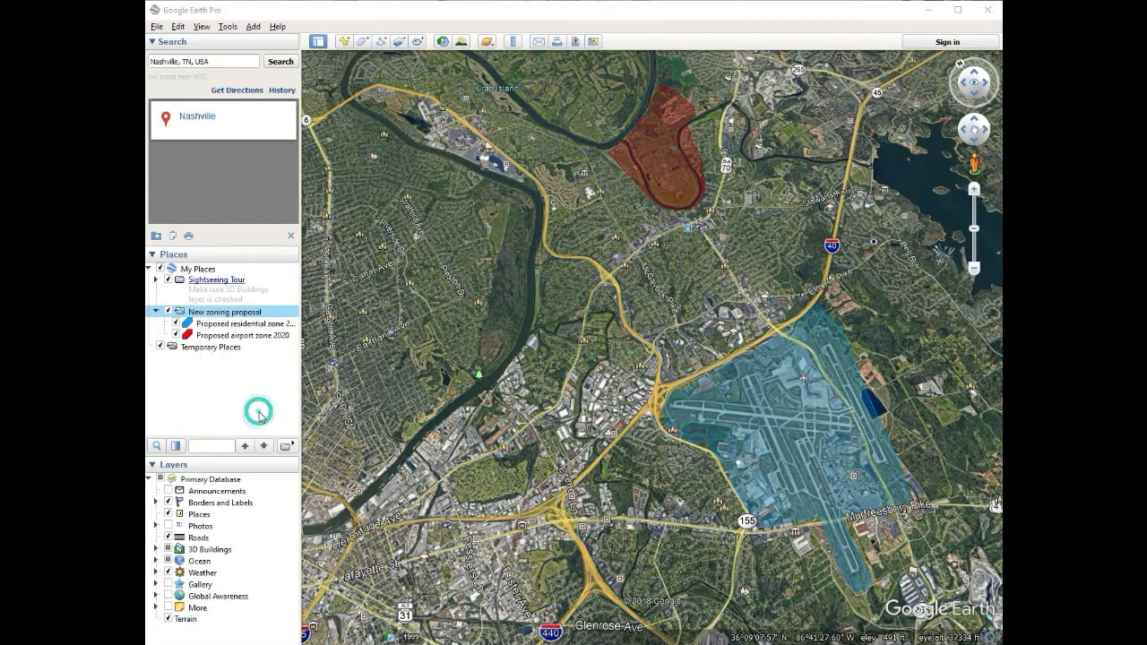
left_click(302, 348)
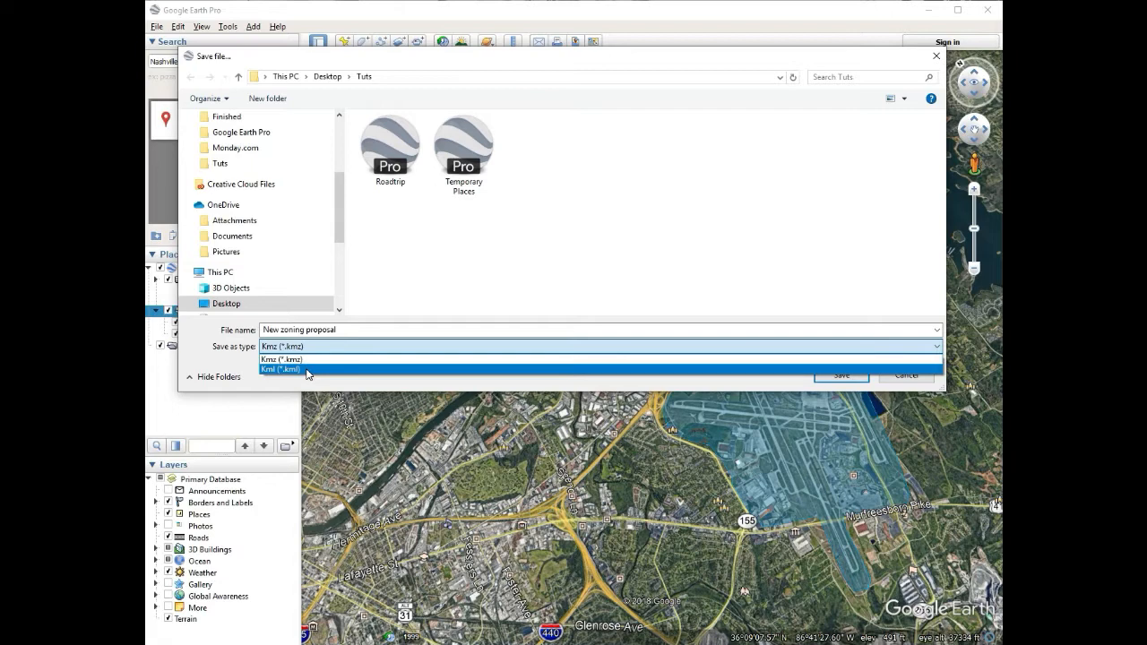
left_click(308, 370)
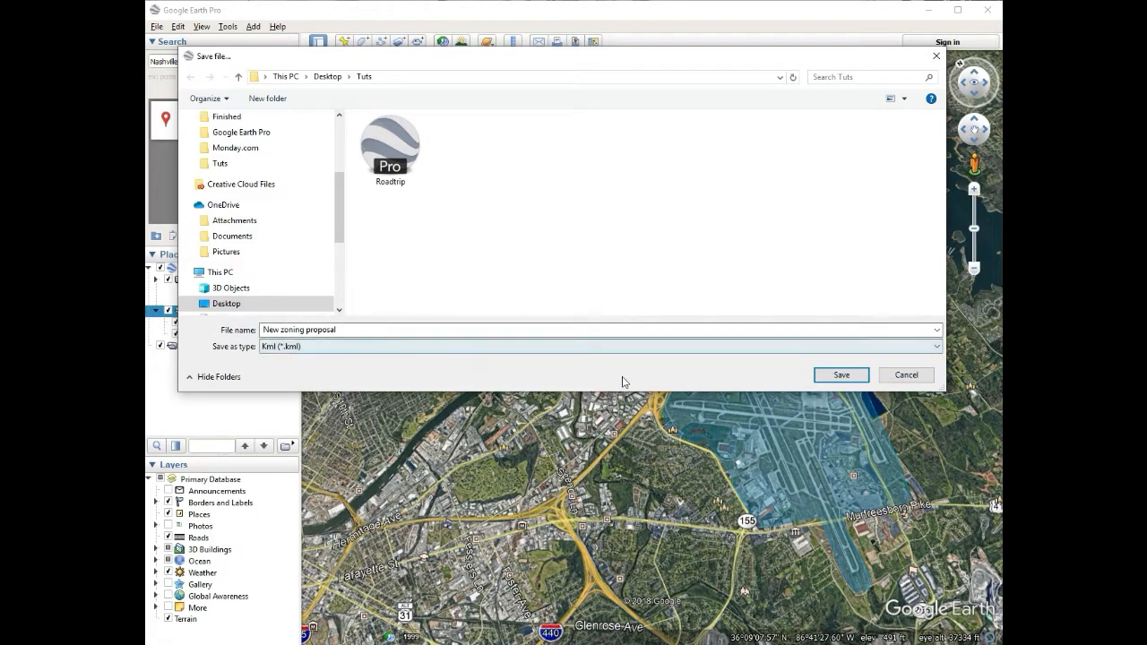
left_click(843, 375)
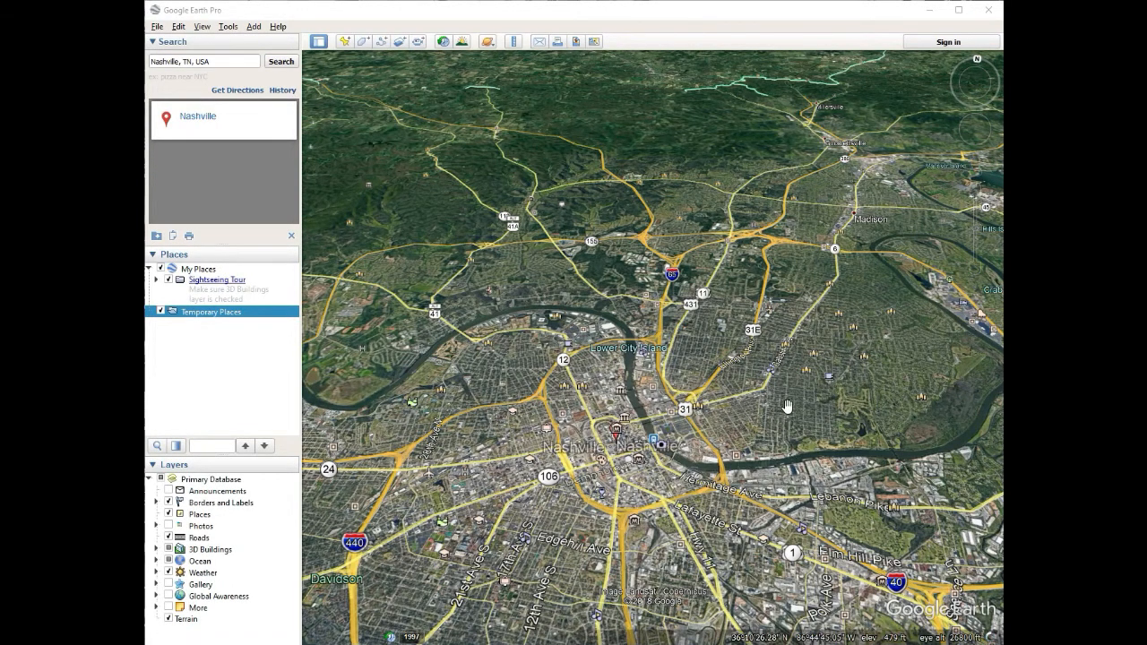
Step: Load the New zoning proposal KML file from the Tuts folder in File Explorer and delete it from Temporary Places
mouse_move(787, 393)
middle_mouse_down()
mouse_move(787, 472)
mouse_move(787, 345)
middle_mouse_up()
scroll(648, 443, "down", 2)
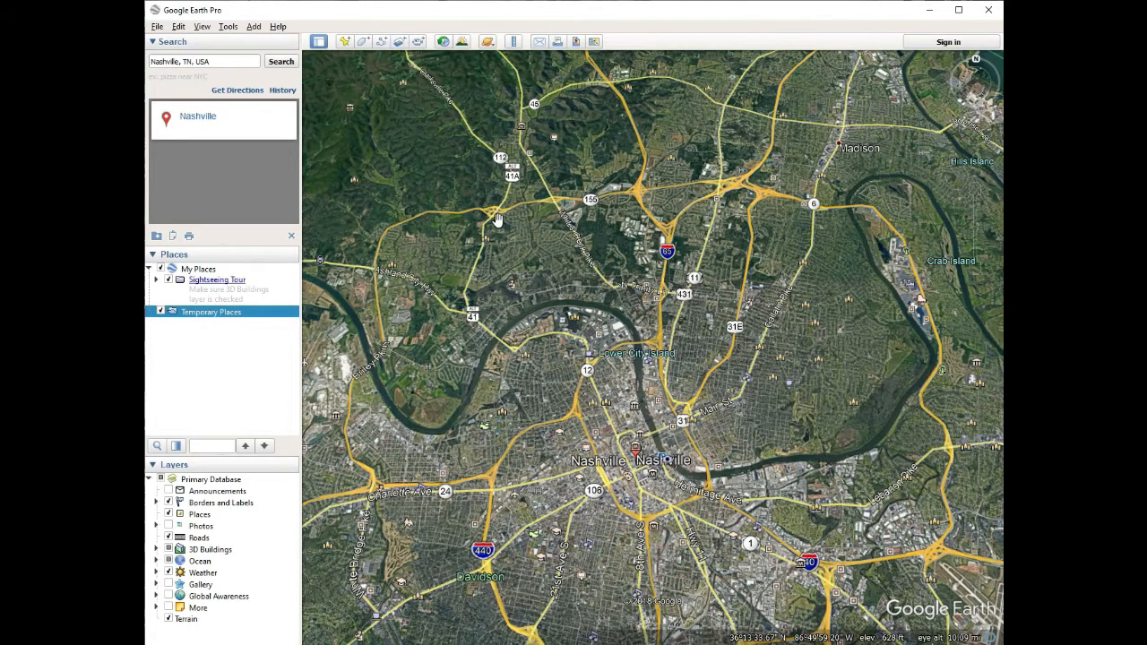
left_click_drag(558, 256, 657, 305)
scroll(657, 305, "down", 5)
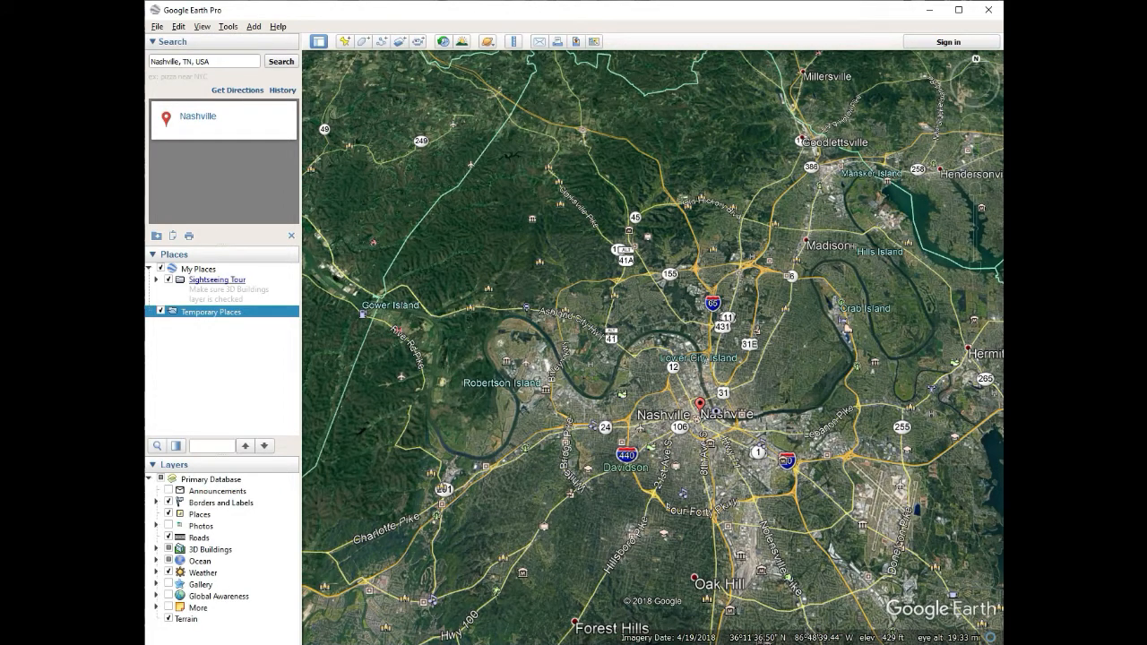
left_click_drag(1003, 83, 689, 139)
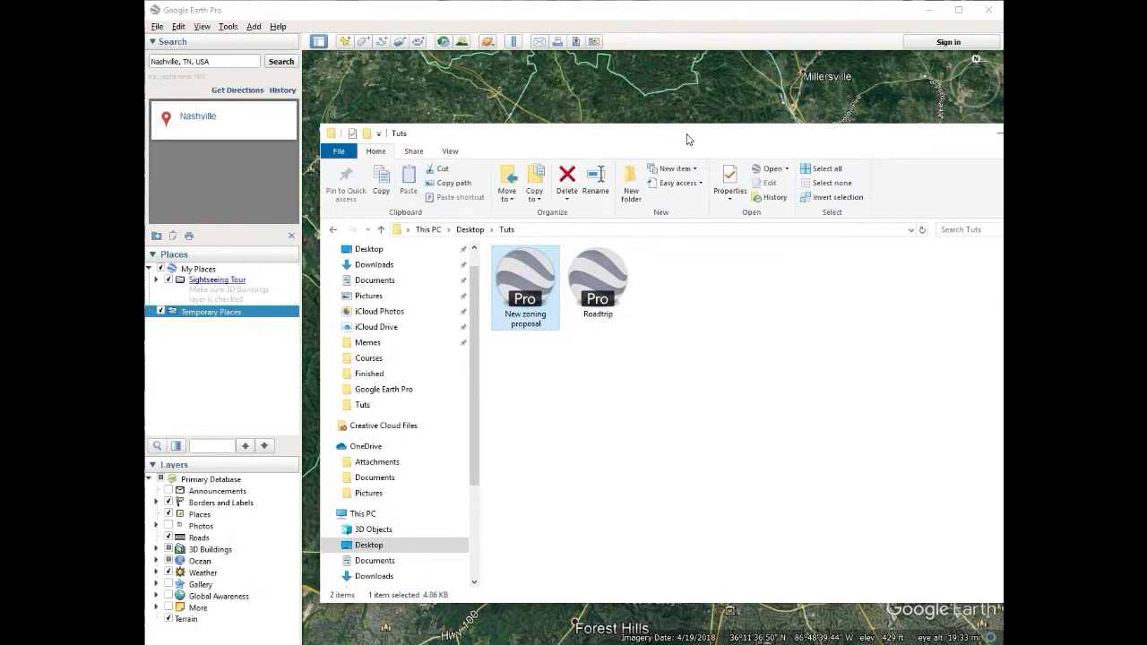
double_click(527, 285)
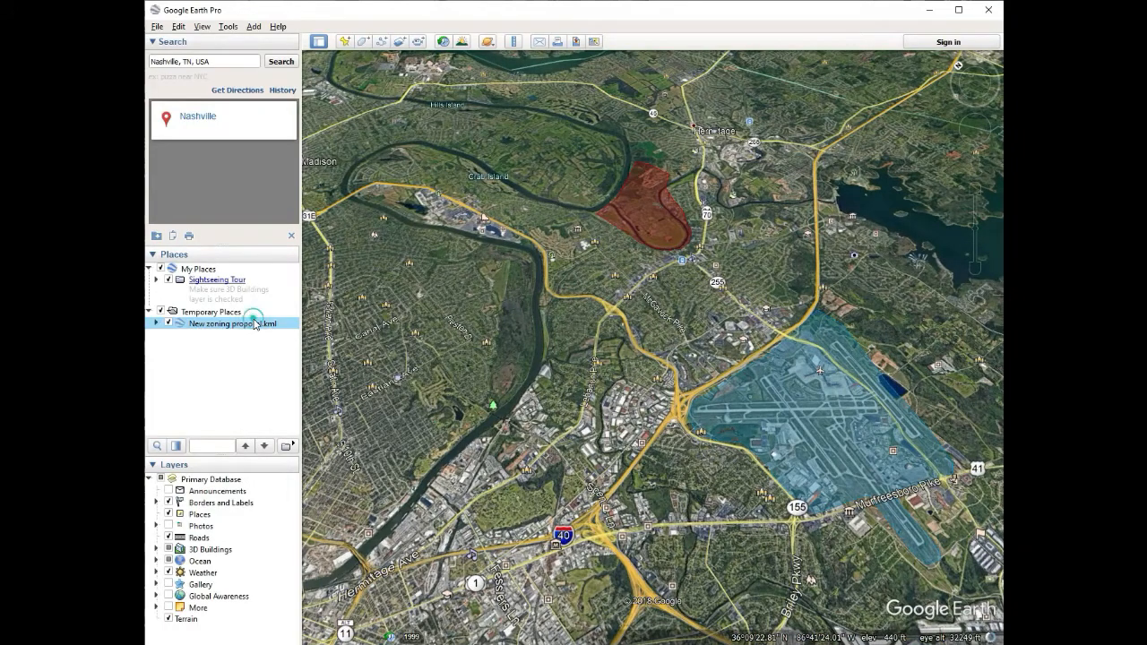
key("Delete")
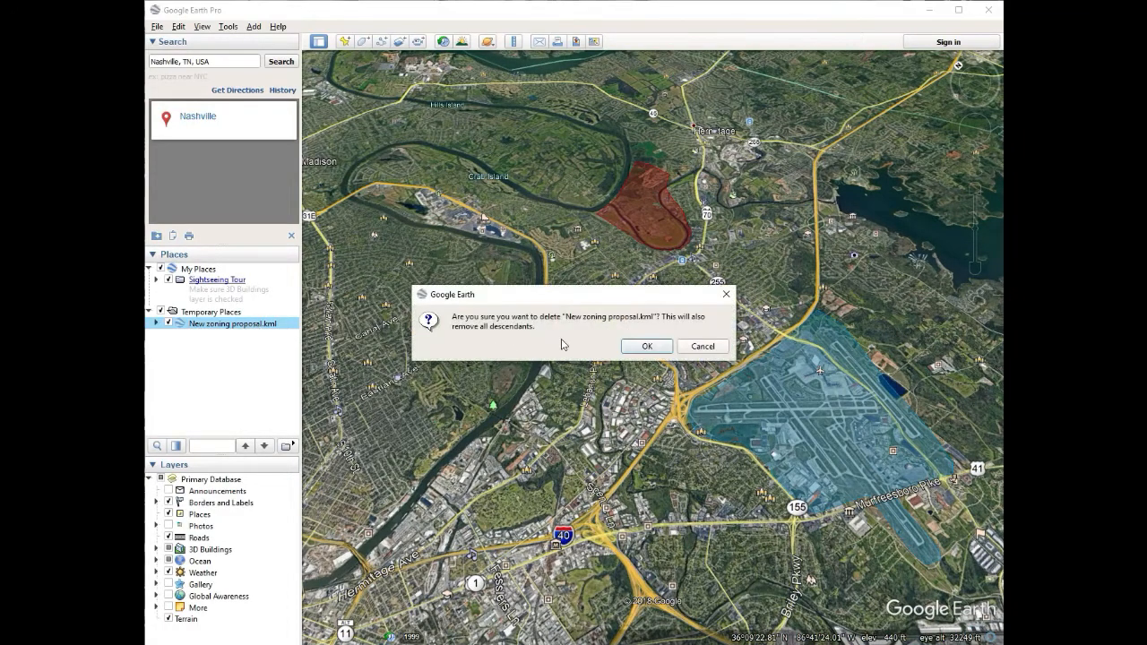
left_click(646, 349)
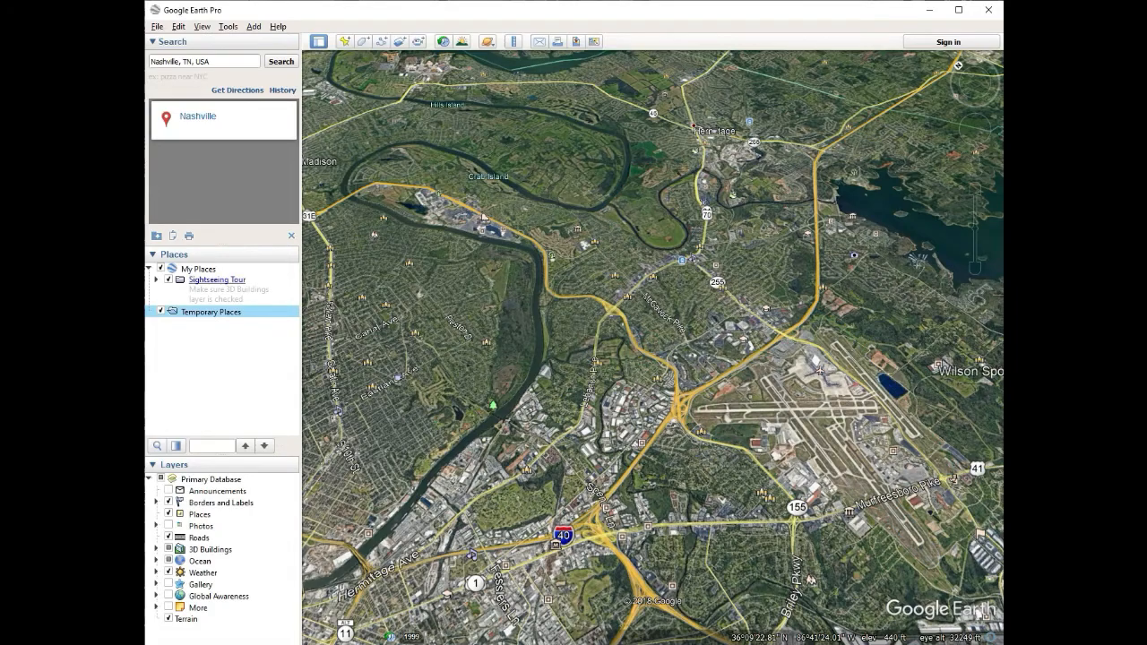
Step: Load the Roadtrip KML file from the Tuts folder in File Explorer and delete it from Temporary Places
key("alt+Tab")
double_click(590, 272)
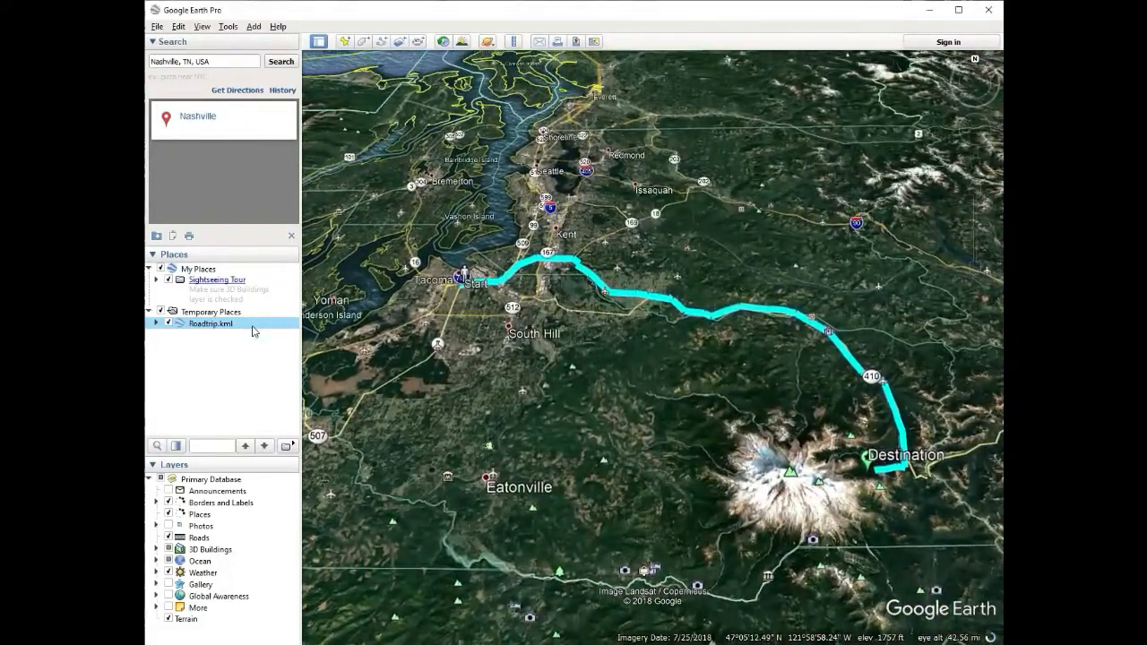
key("Delete")
key("Return")
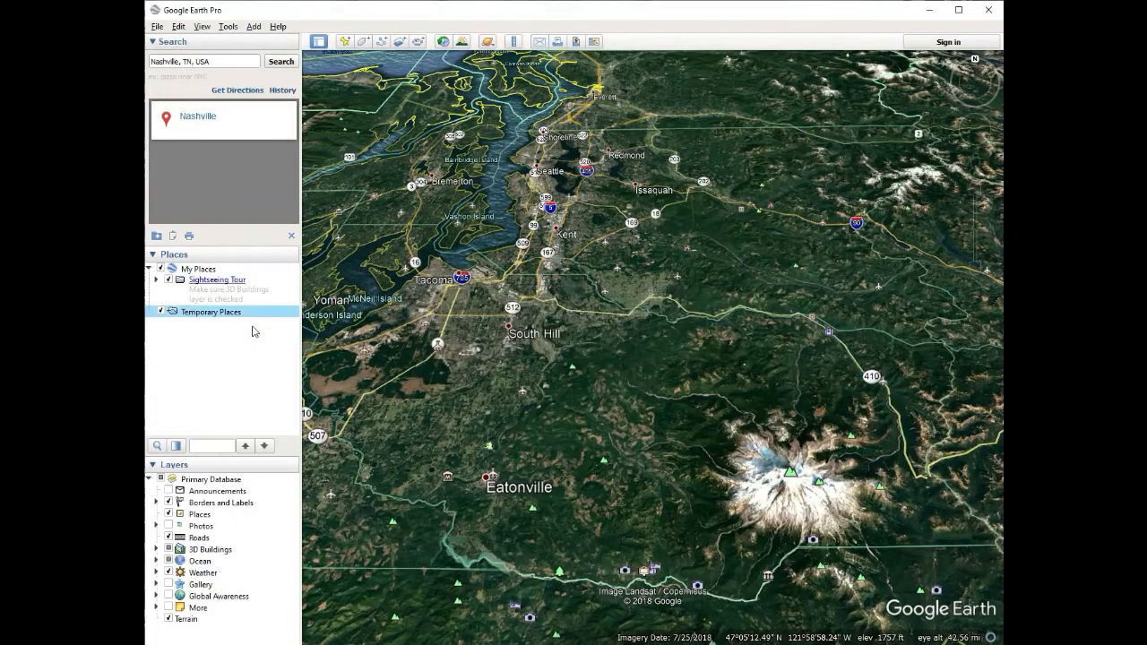
Step: Add a placemark with the default name between Auburn and Enumclaw, southeast of Seattle
left_click_drag(700, 408, 760, 520)
scroll(706, 409, "up", 4)
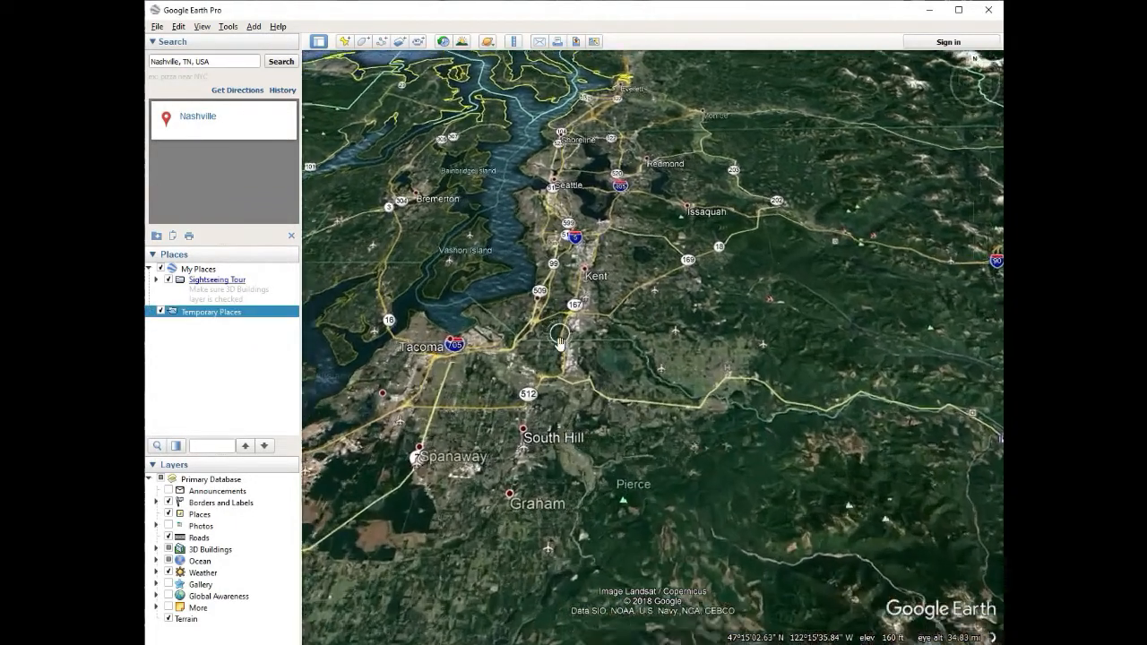
left_click_drag(706, 409, 668, 459)
scroll(667, 459, "up", 2)
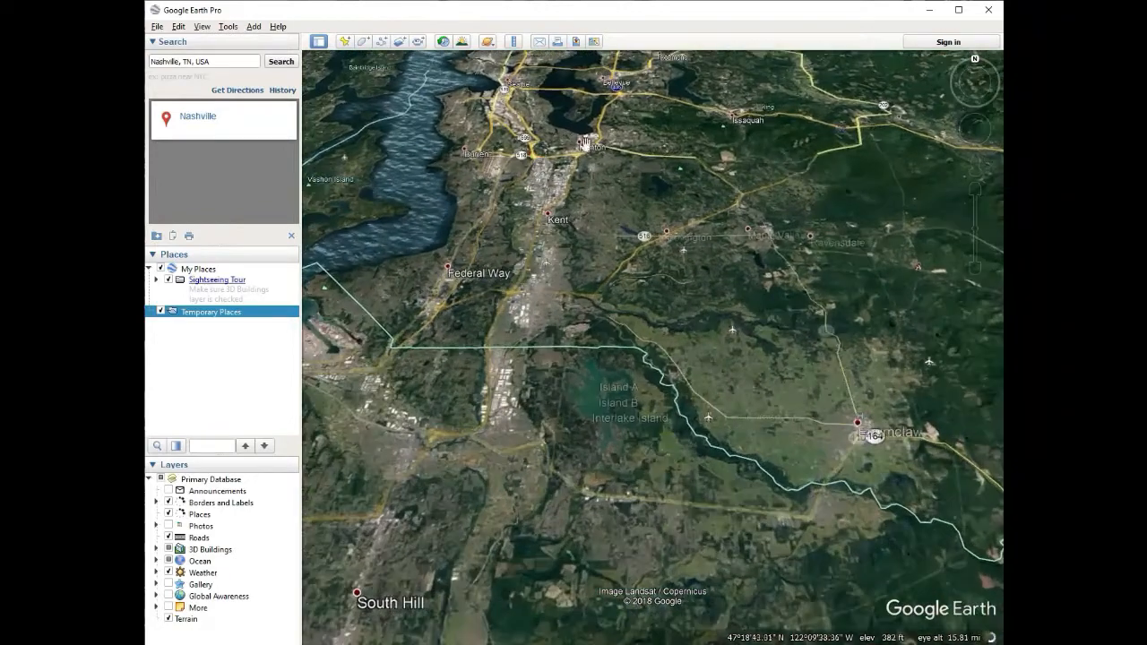
left_click(345, 41)
left_click_drag(650, 339, 689, 337)
left_click(347, 486)
Step: Draw a six-sided polygon just southeast of the placemark, northwest of Enumclaw, keeping the default name and style
left_click(363, 41)
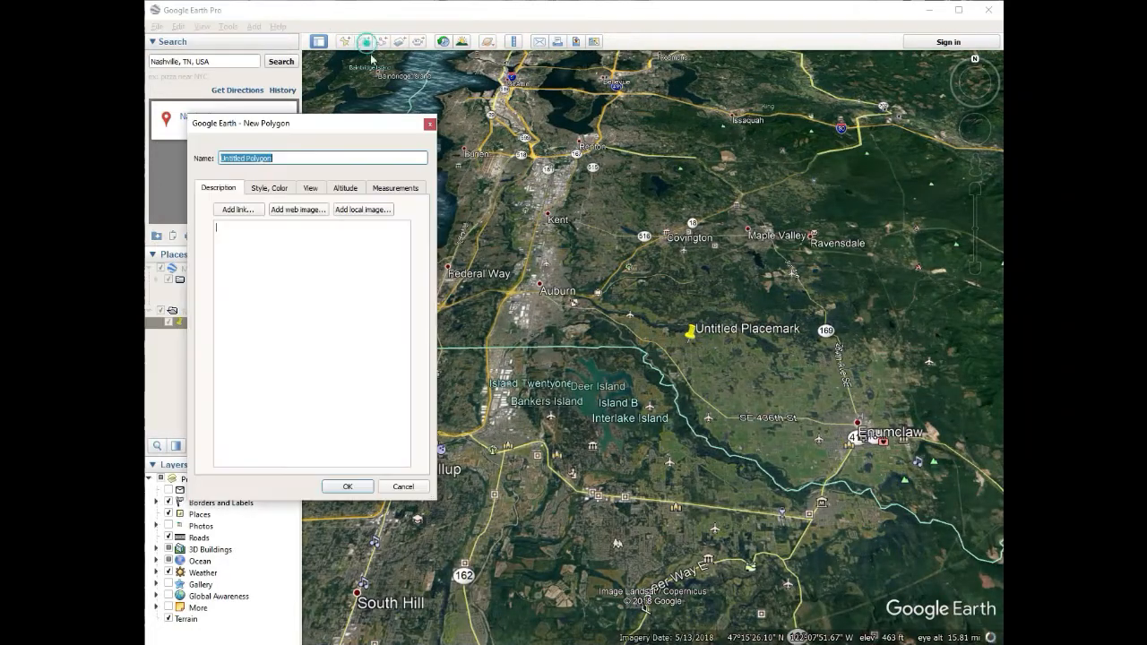
left_click(706, 347)
left_click(750, 340)
left_click(780, 354)
left_click(779, 394)
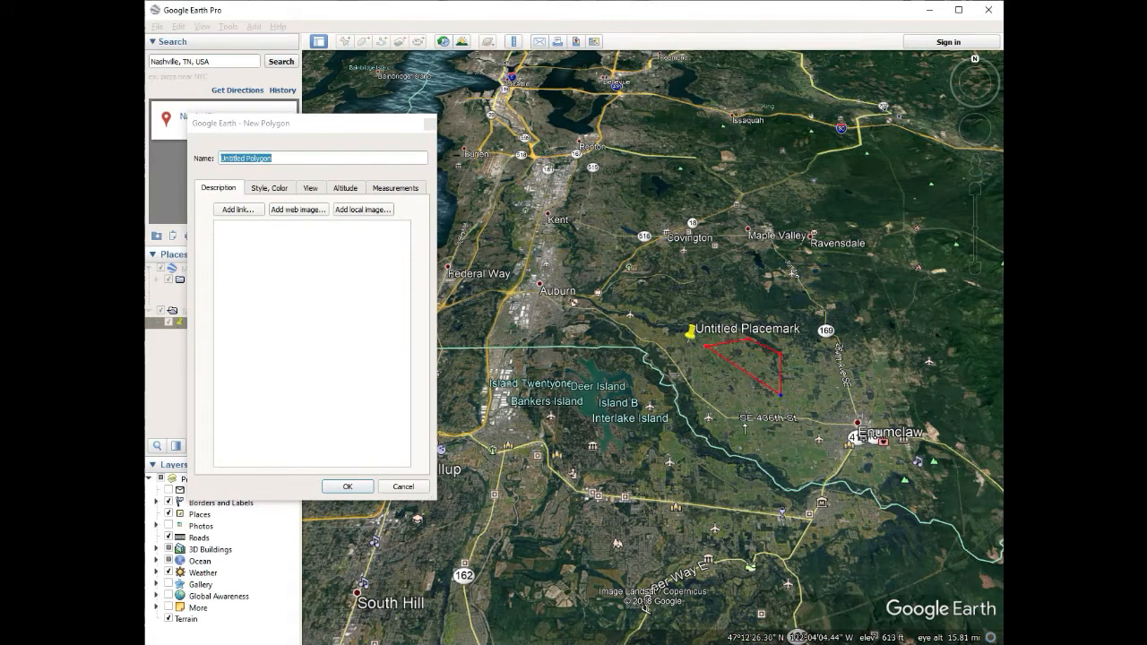
left_click(742, 420)
left_click(695, 408)
left_click(348, 486)
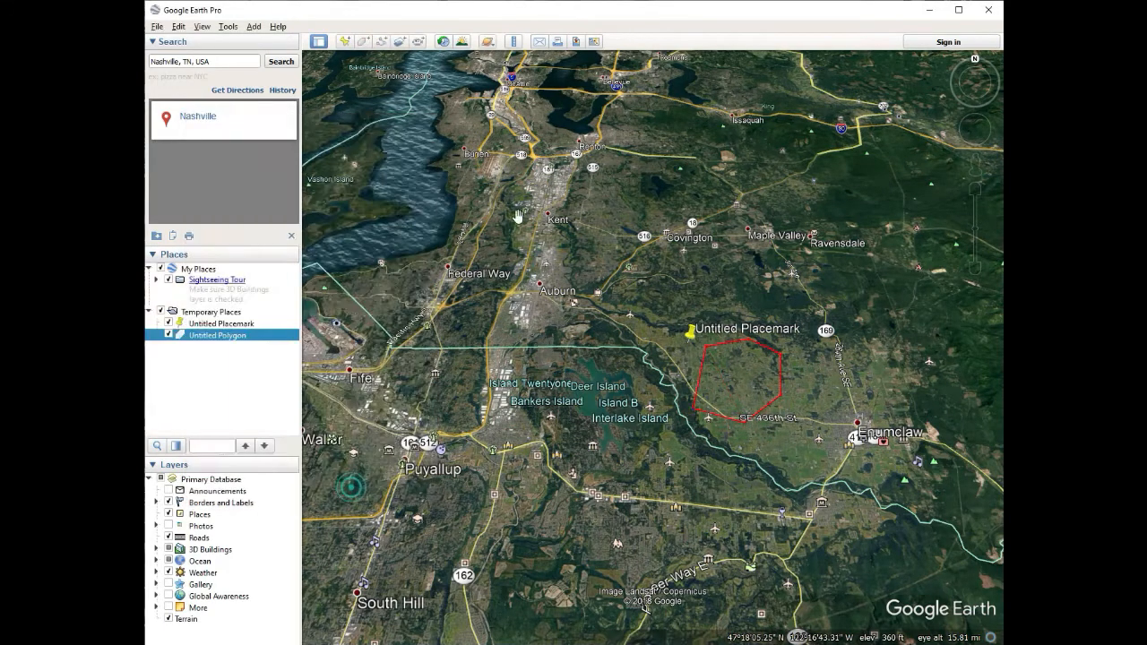
Step: Draw a five-point path from north of the polygon eastward, then south past Enumclaw and back northeast, keeping the default name
left_click(383, 41)
left_click(747, 302)
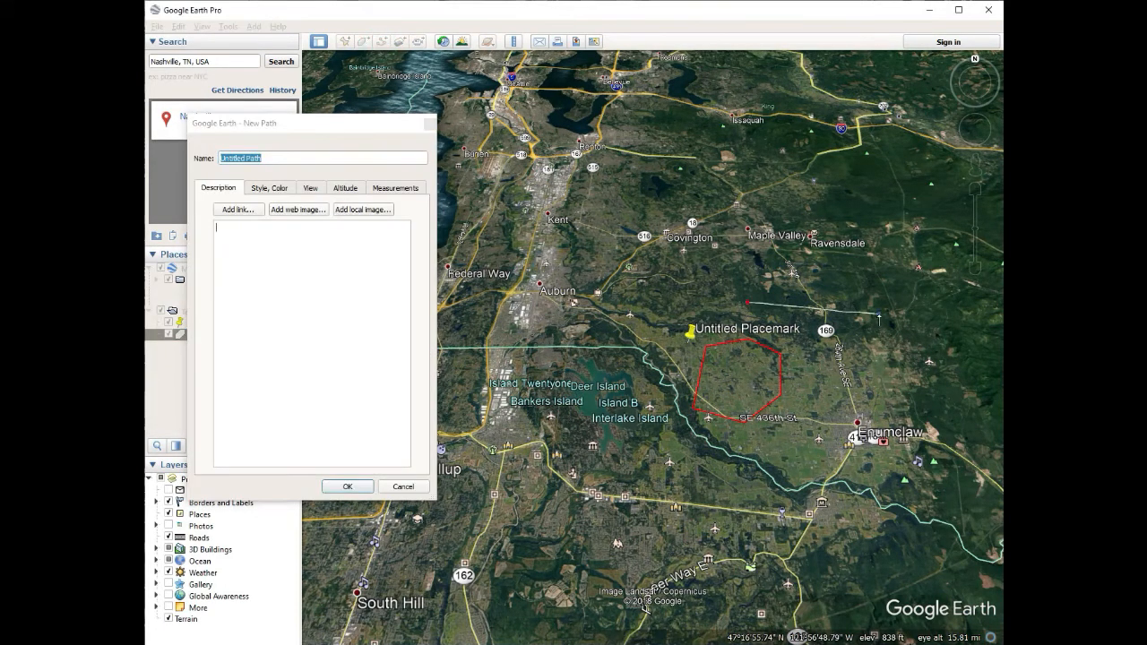
left_click(880, 313)
left_click(871, 383)
left_click(880, 519)
left_click(961, 484)
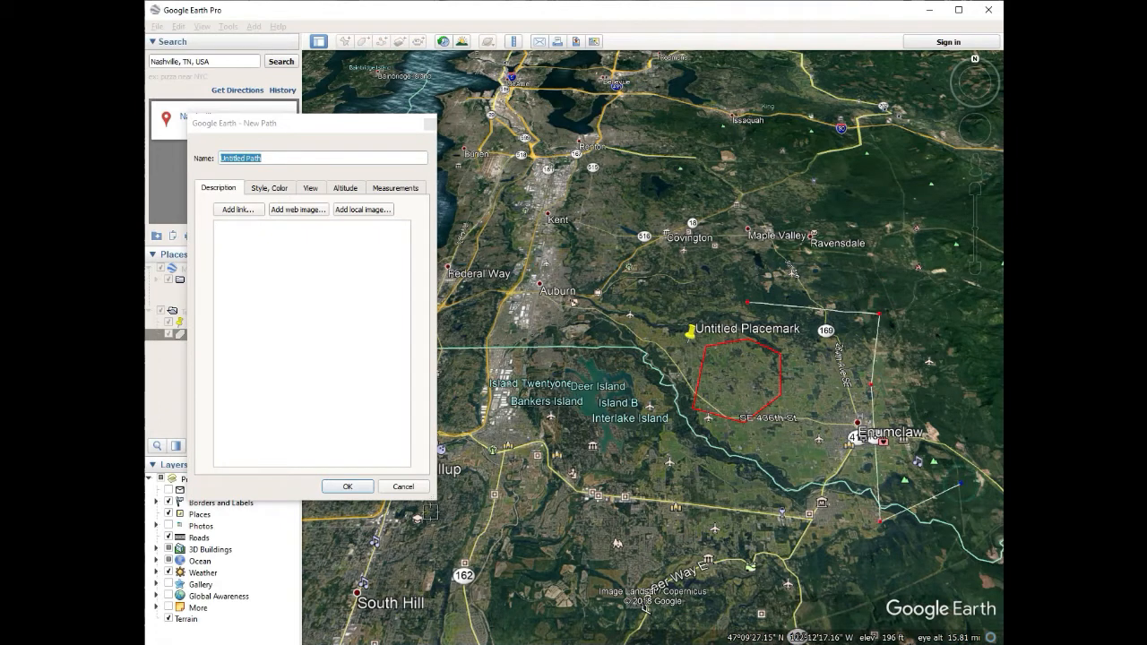
left_click(348, 486)
Step: Create a folder with the default name in Temporary Places and move the placemark, polygon and path into it
left_click(227, 311)
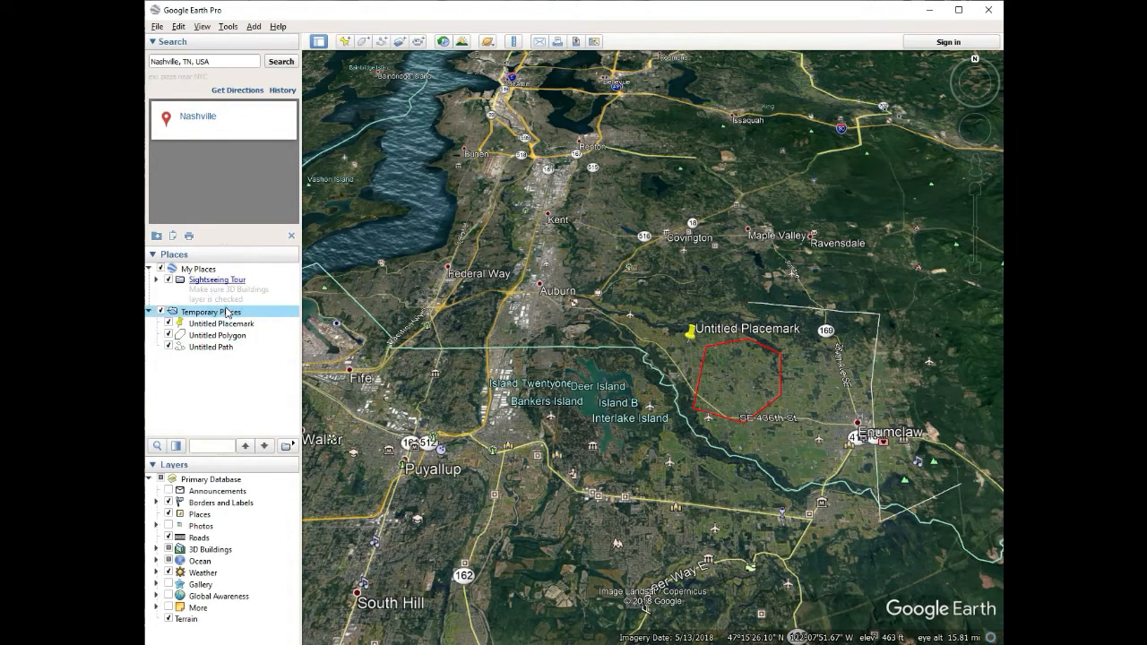
left_click(254, 27)
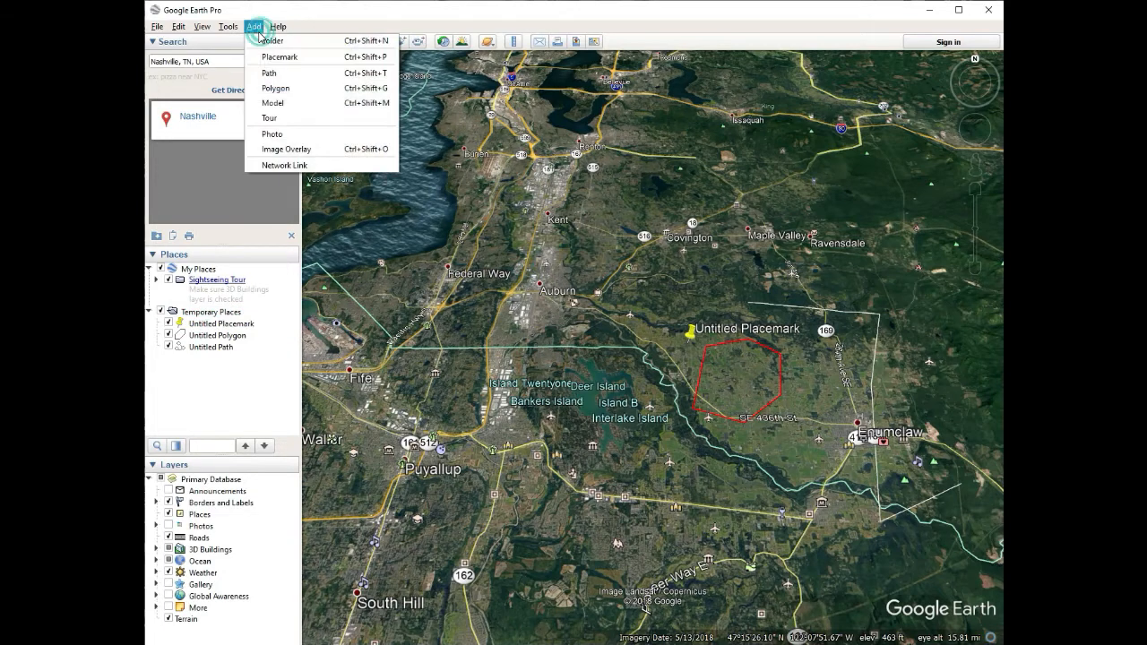
left_click(273, 41)
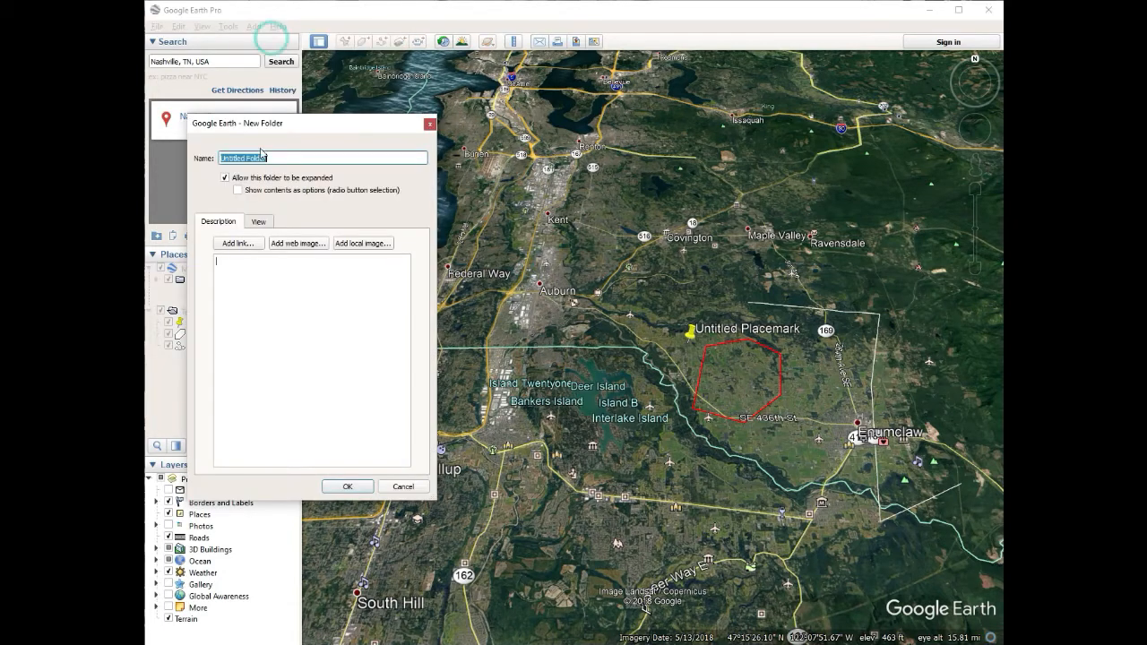
left_click(348, 486)
mouse_move(217, 324)
left_mouse_down()
mouse_move(224, 361)
mouse_move(220, 323)
mouse_move(230, 349)
mouse_move(215, 323)
mouse_move(217, 341)
left_mouse_up()
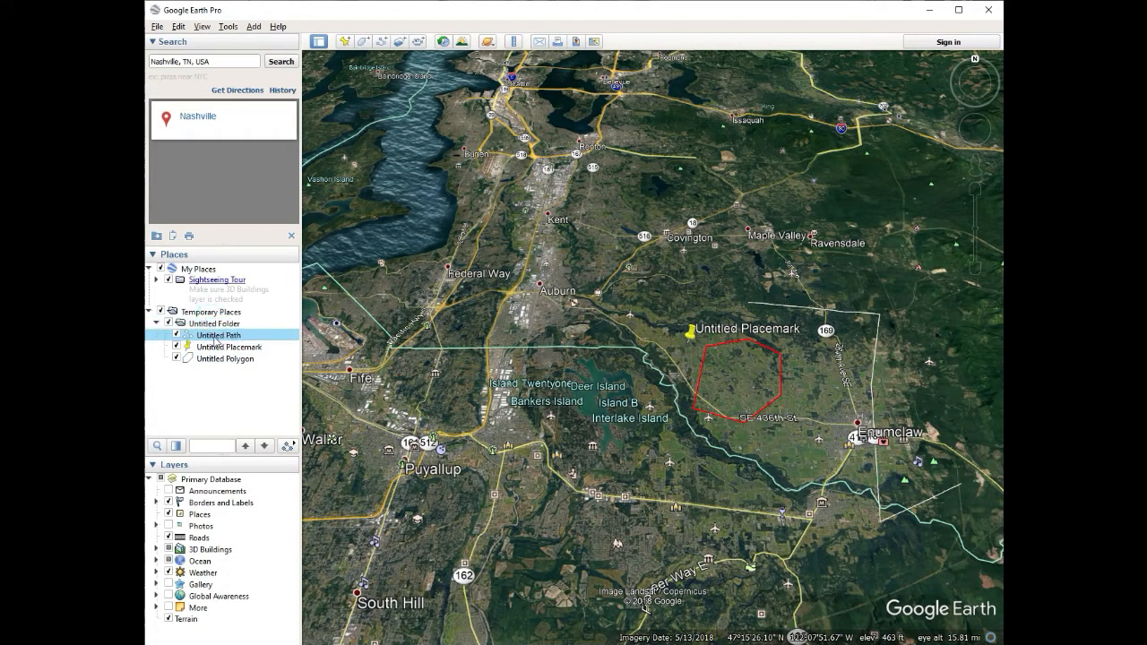
Step: Save the untitled folder as a KML file named test in the Tuts folder and check the saved file in File Explorer
left_click(215, 325)
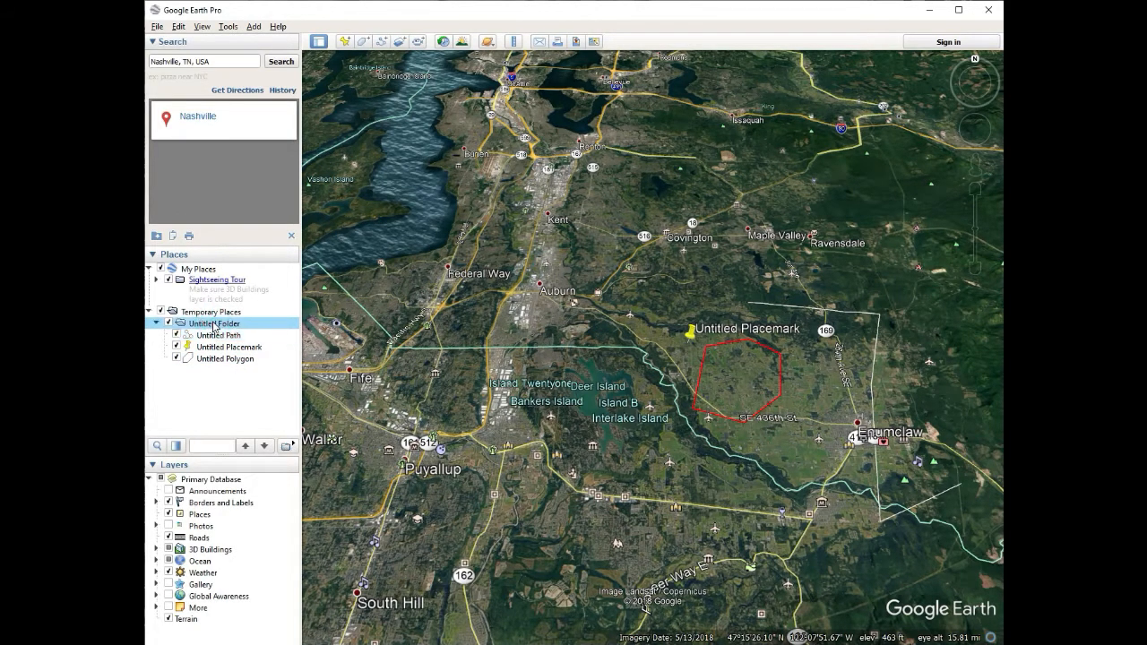
right_click(213, 323)
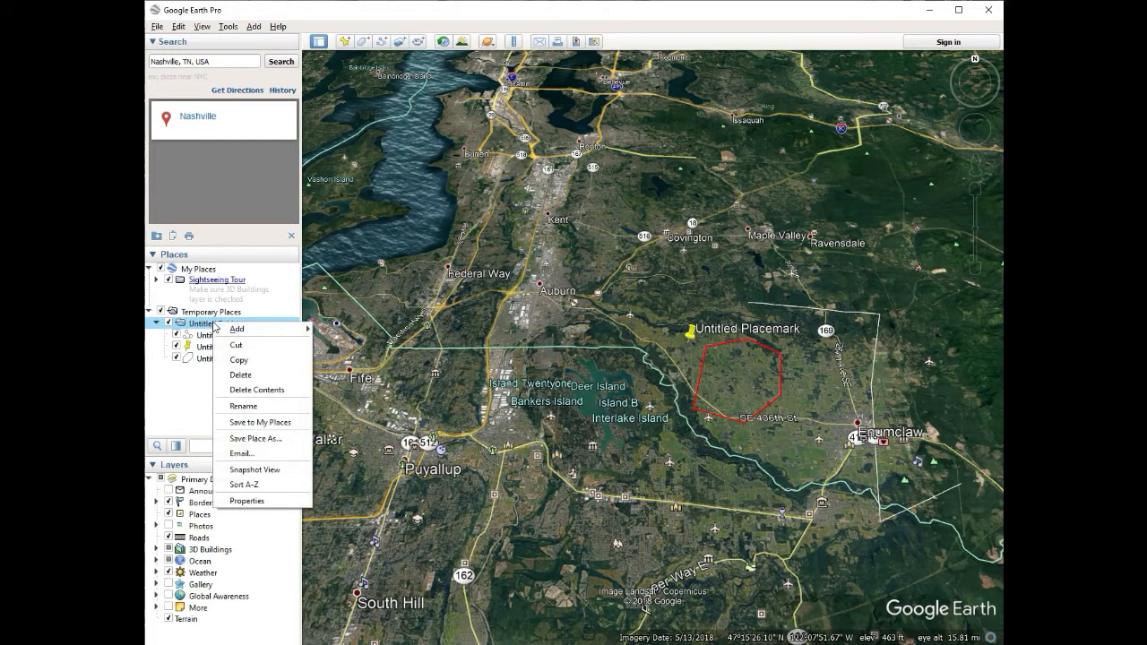
left_click(202, 420)
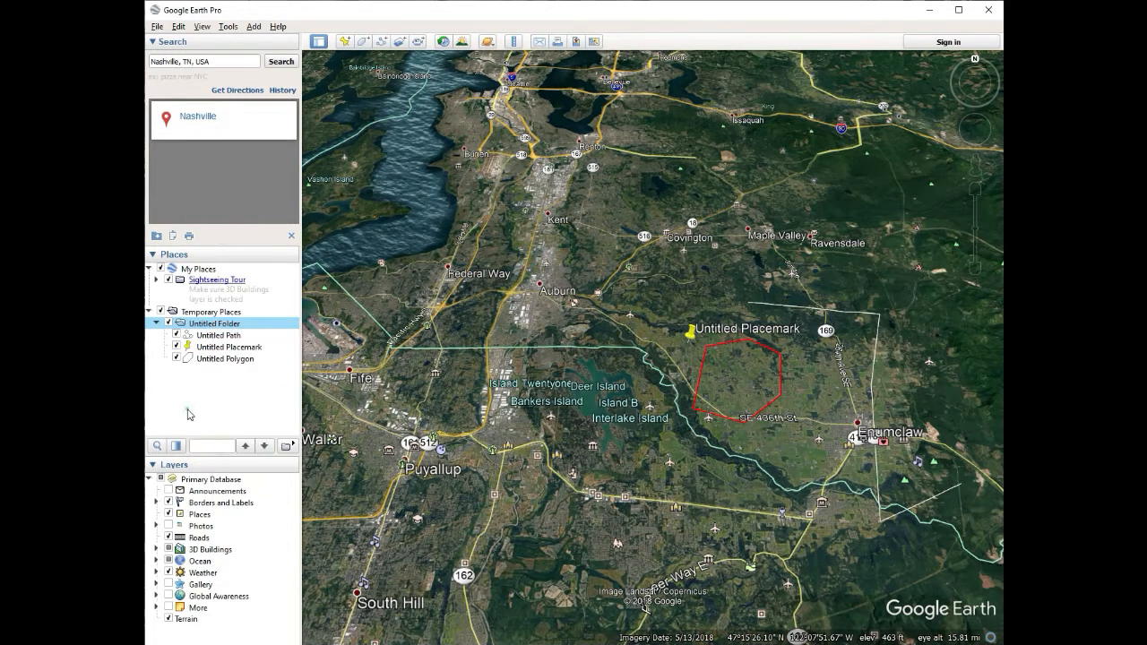
right_click(215, 328)
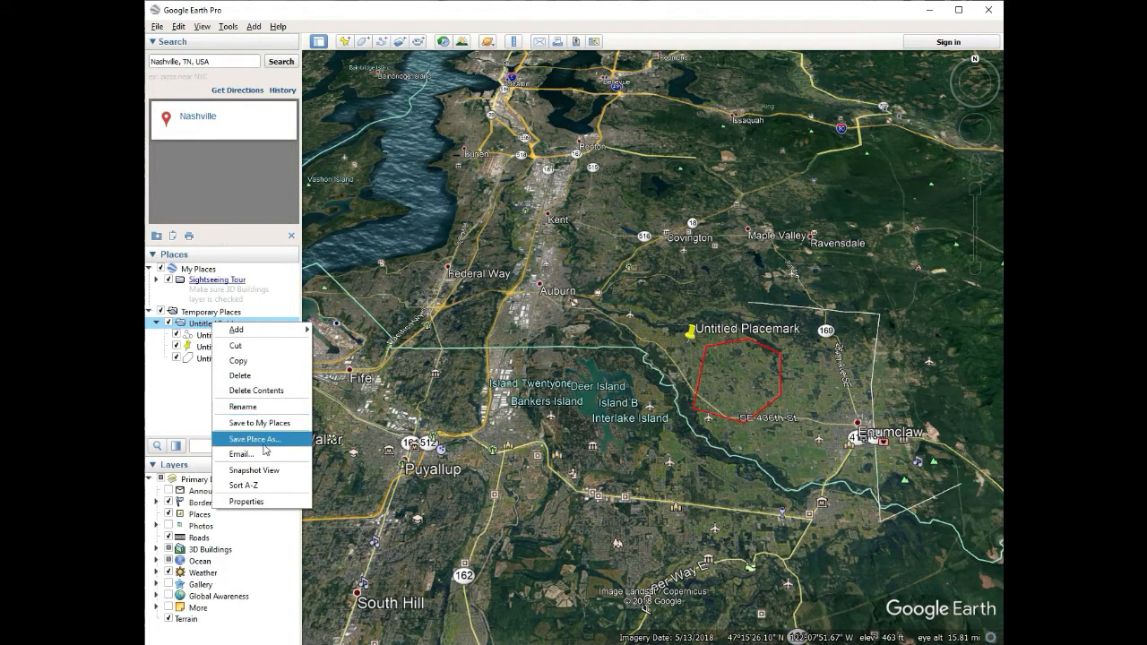
left_click(264, 440)
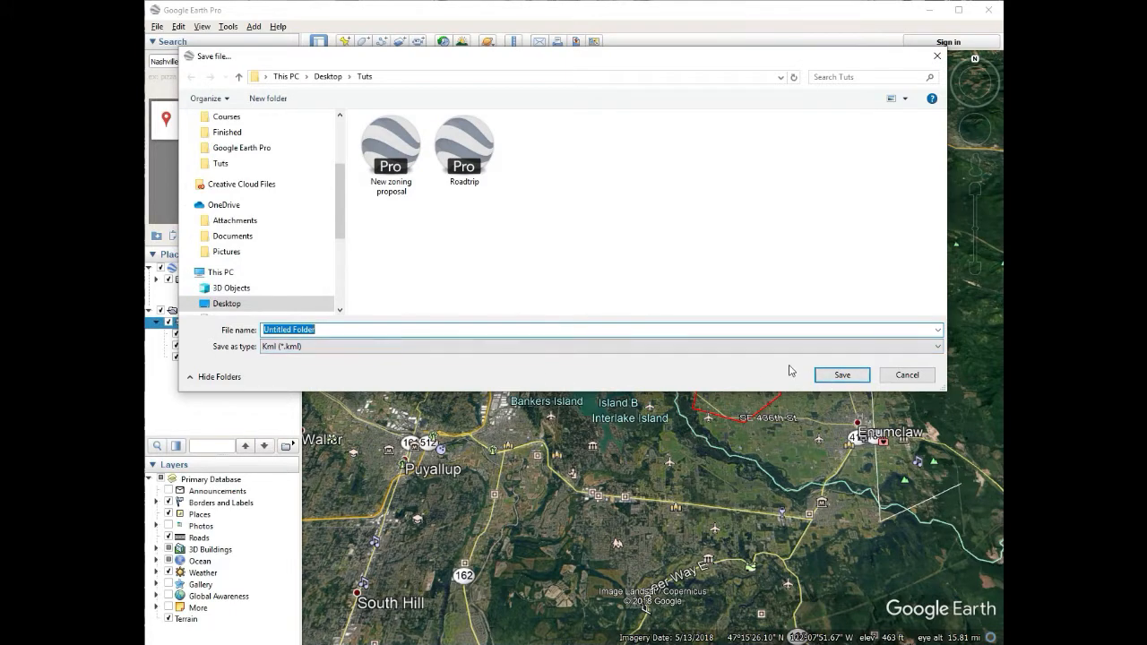
type("test")
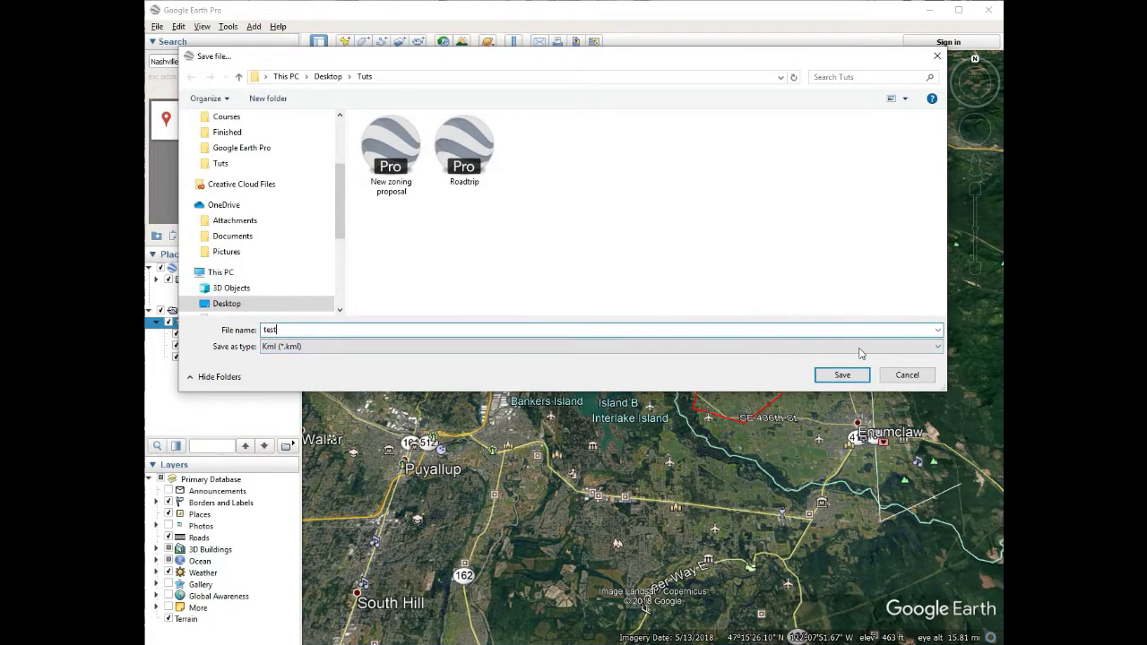
left_click(847, 374)
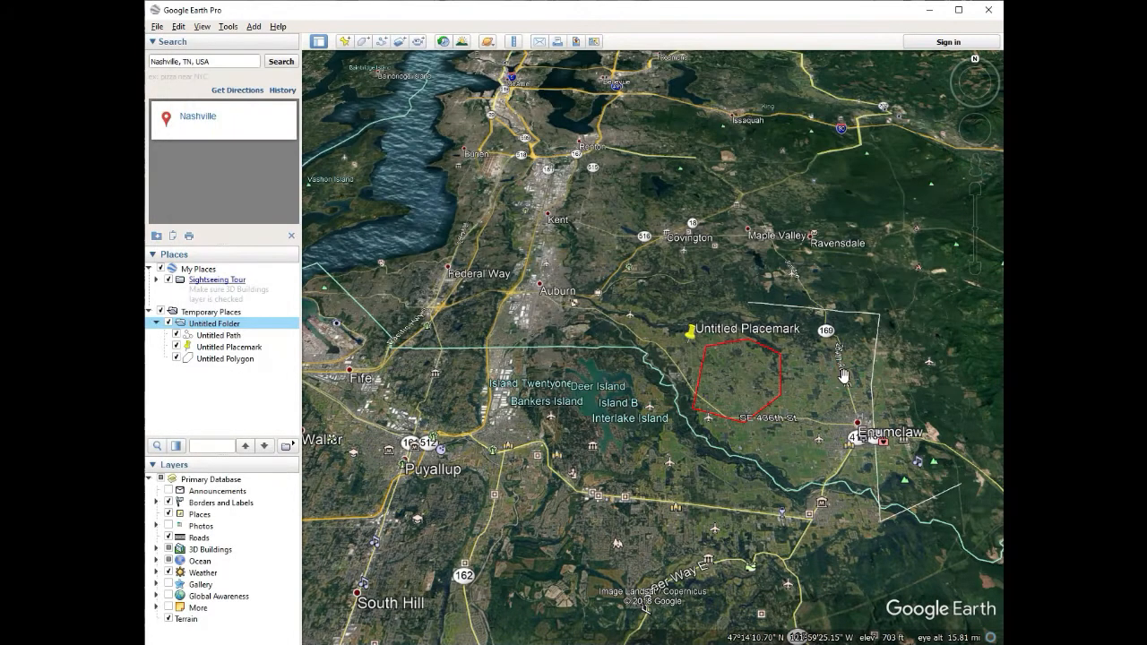
key("alt+Tab")
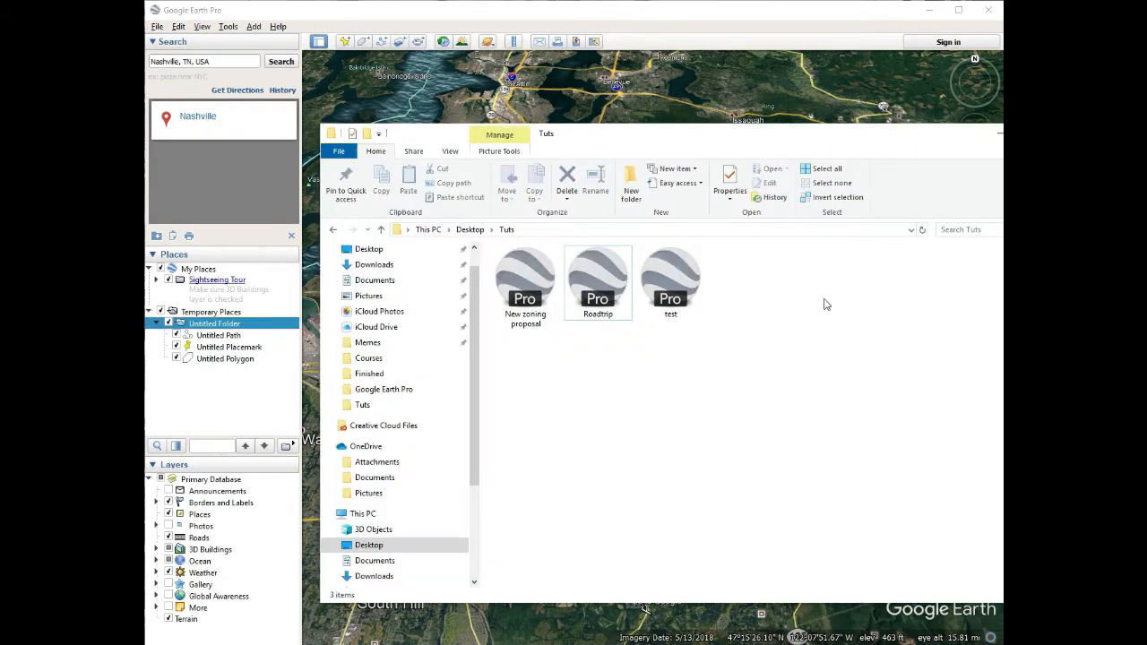
left_click(696, 274)
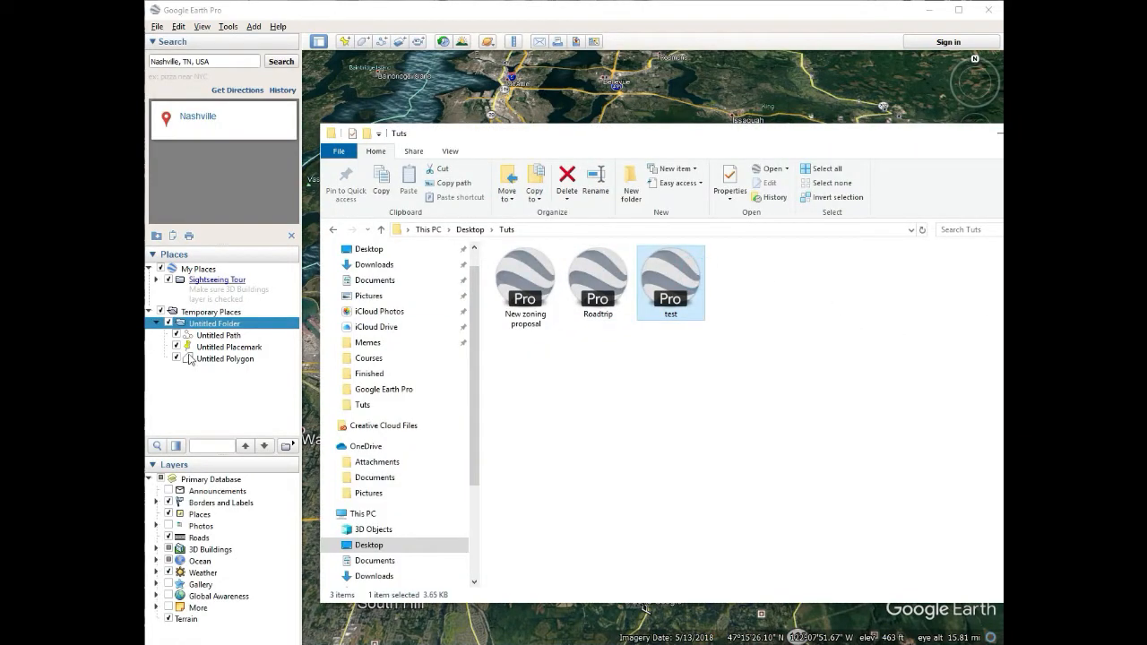
Step: Delete the untitled folder and everything inside it from Temporary Places in Google Earth Pro
left_click(252, 329)
key("Delete")
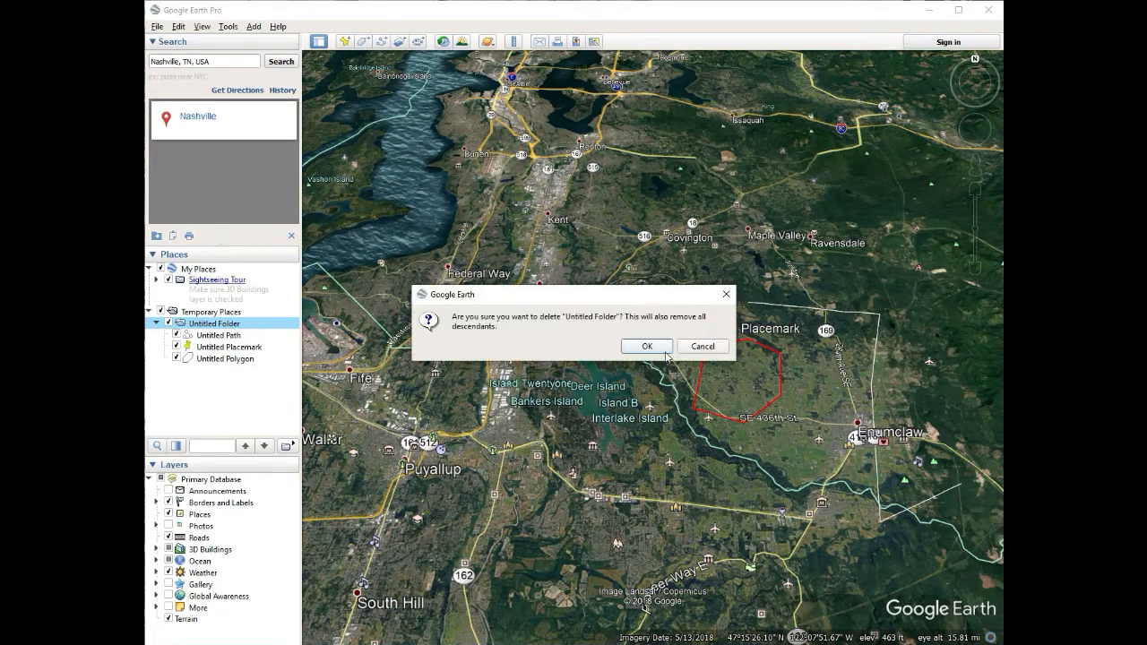
key("Return")
Step: Open the test KML file from the Tuts folder in File Explorer and expand its contents under Temporary Places
left_click(1003, 308)
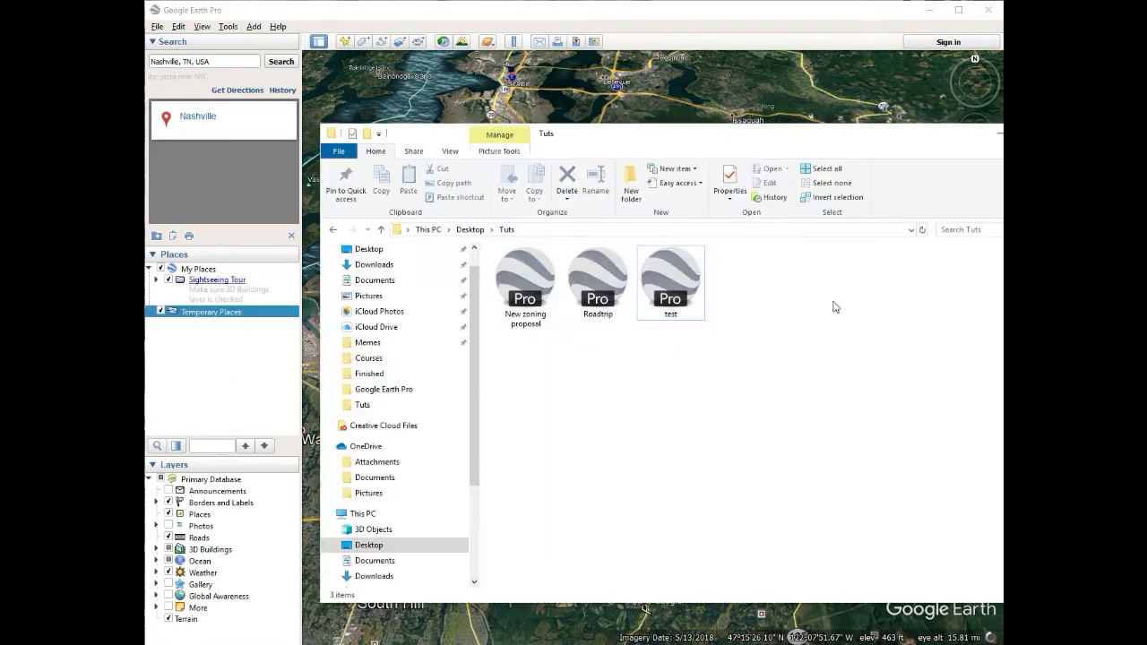
left_click(671, 302)
double_click(670, 302)
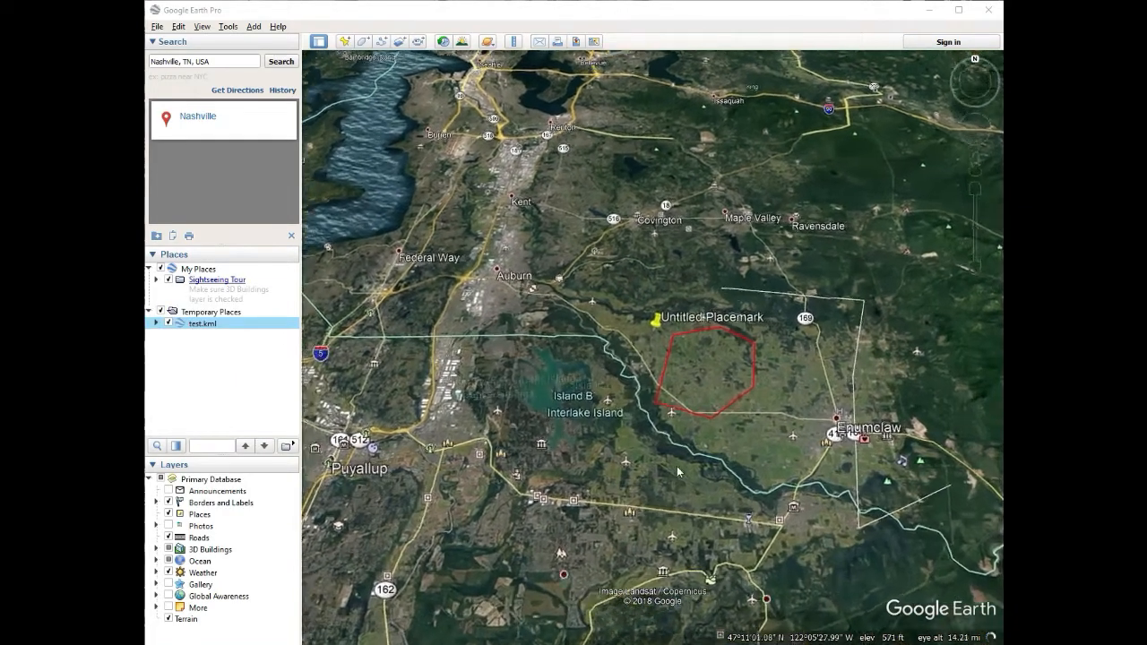
scroll(676, 468, "down", 2)
middle_click_drag(647, 447, 726, 443)
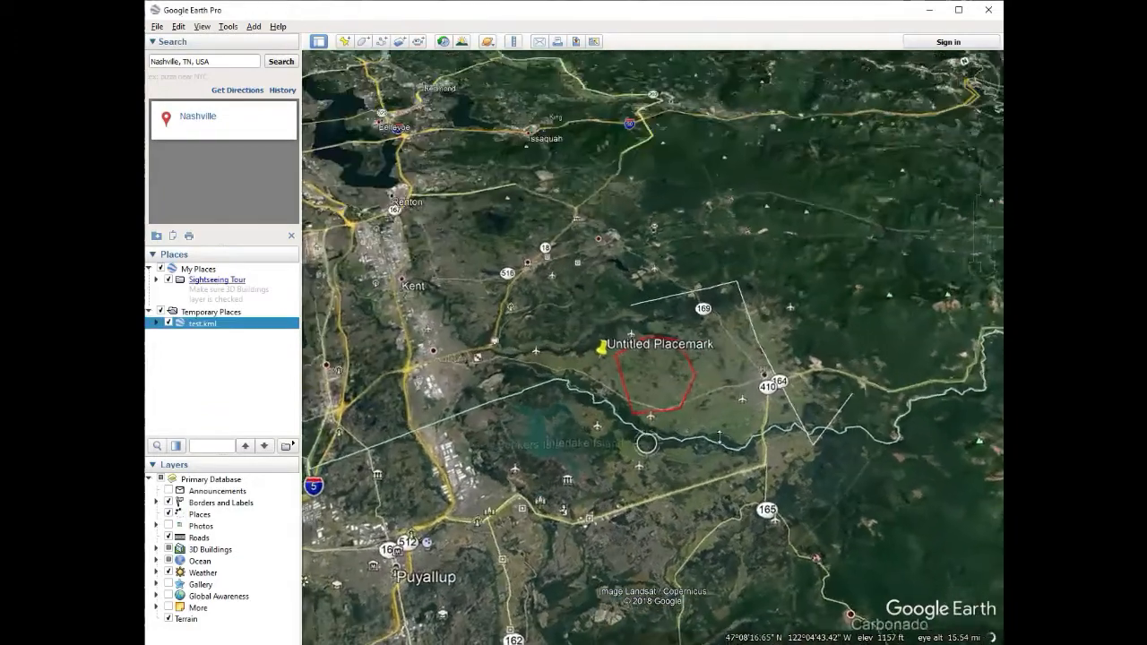
left_click(156, 322)
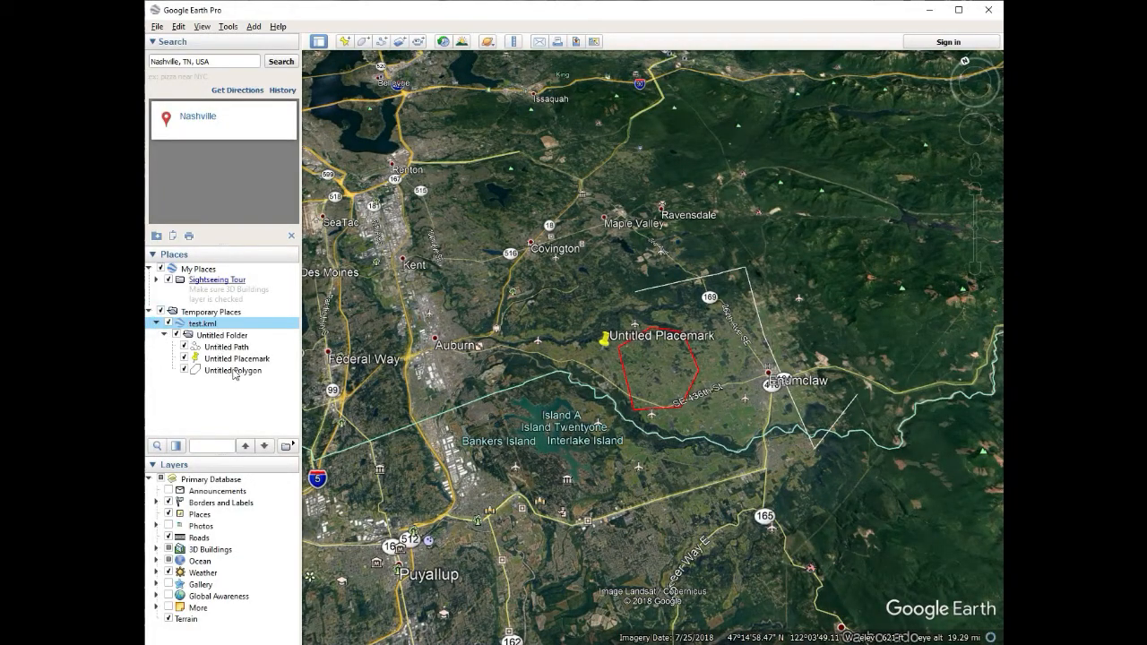
Step: Rename the untitled placemark inside test.kml to "place i want to go"
double_click(202, 358)
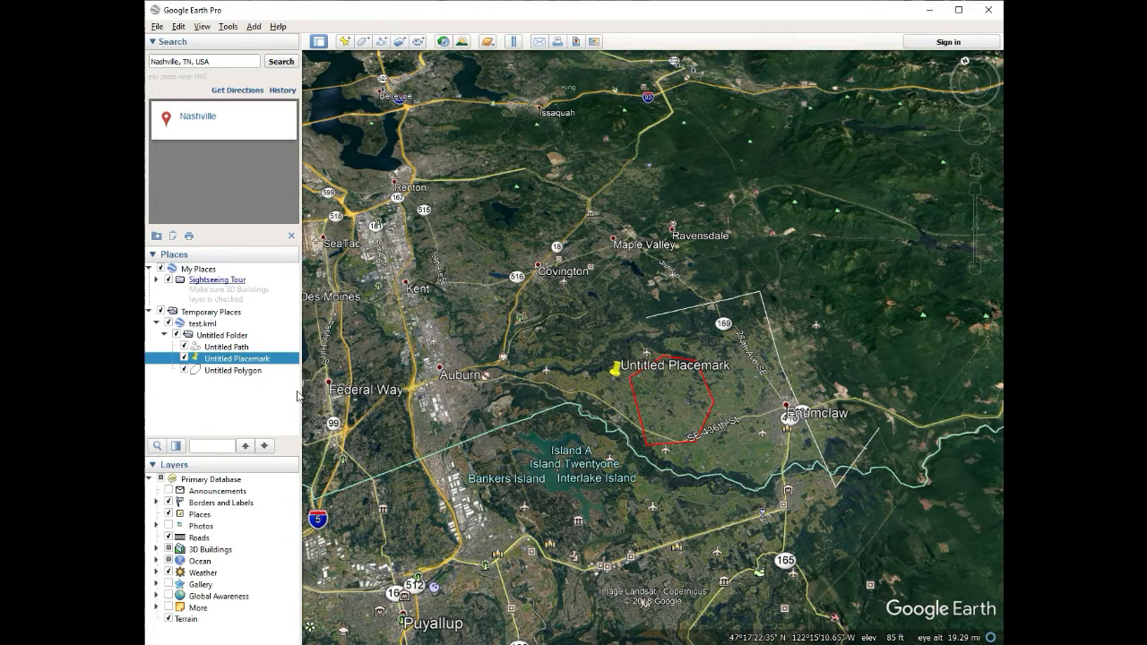
right_click(267, 358)
left_click(324, 553)
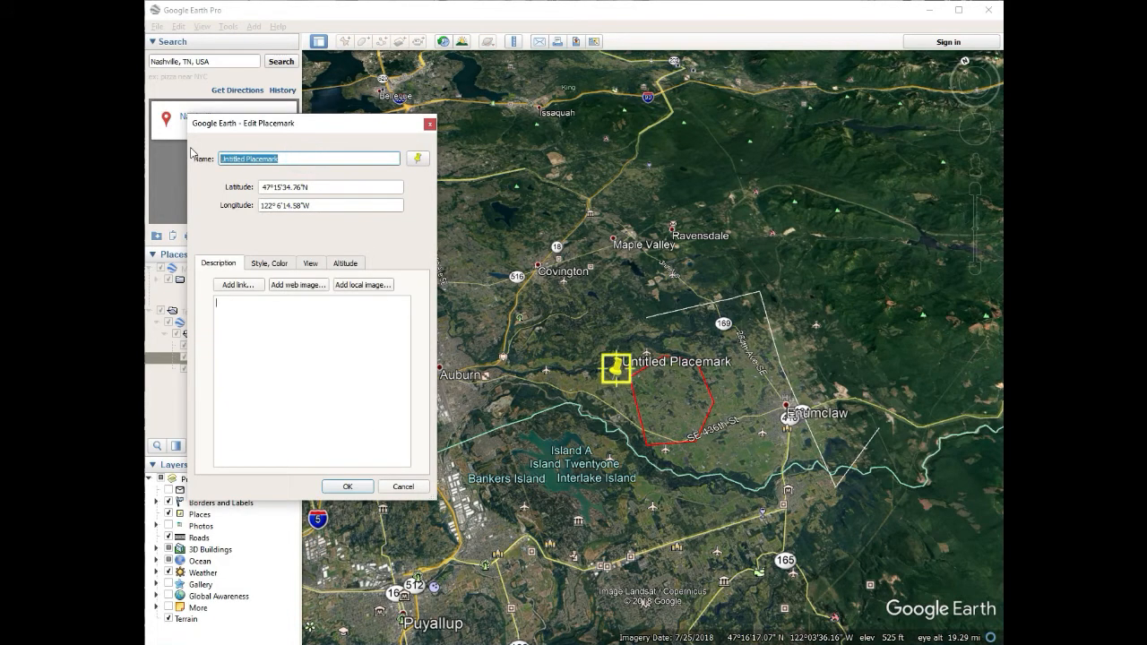
type("place")
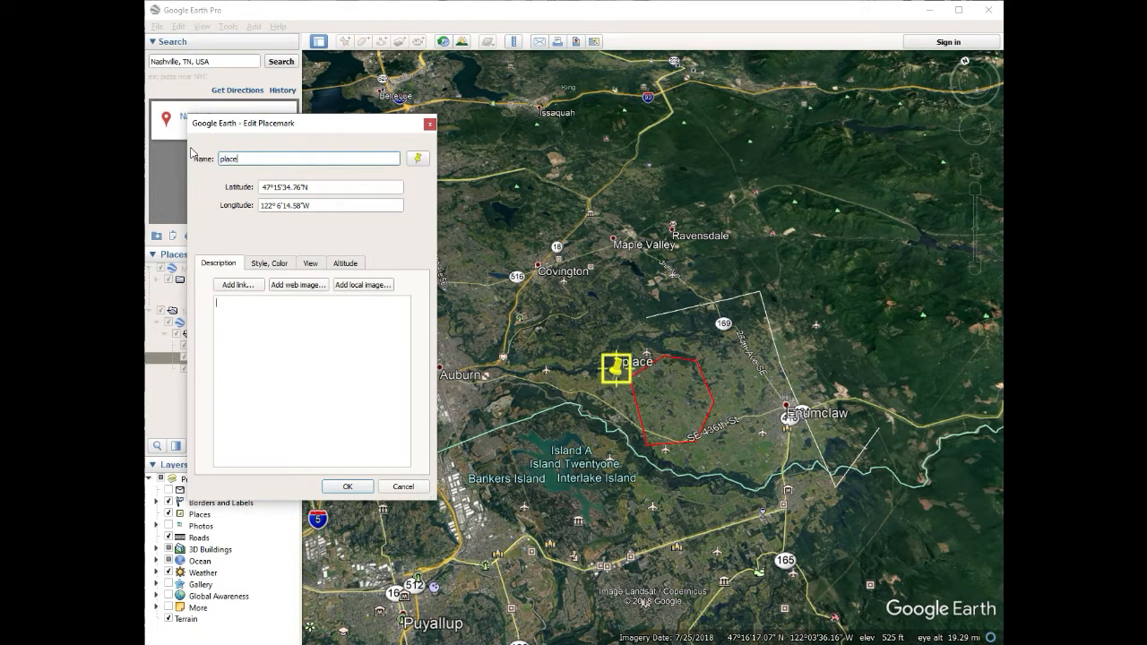
type(" i want to go")
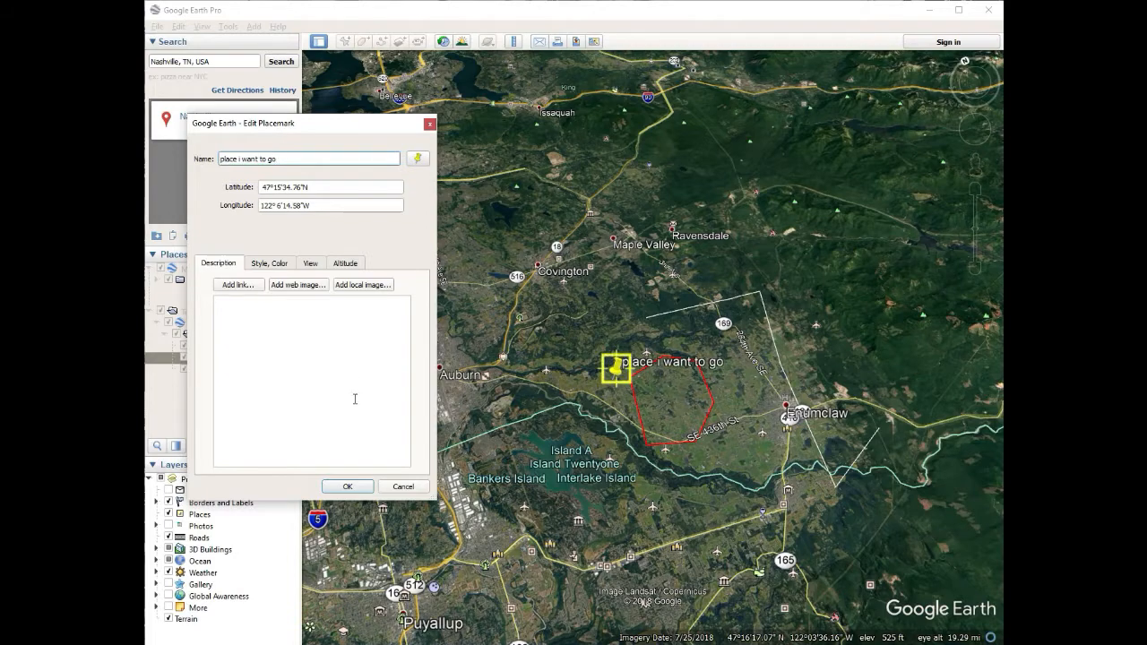
left_click(347, 487)
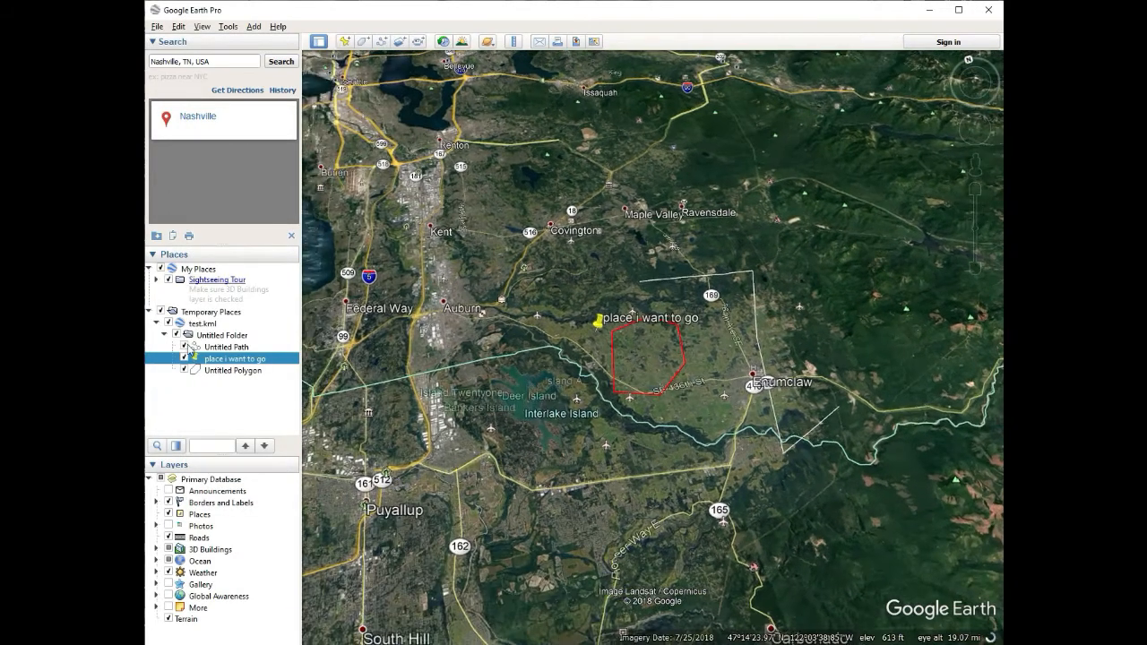
Step: Rename the untitled path inside test.kml to "5k route" and select the placemark listed below it
right_click(221, 347)
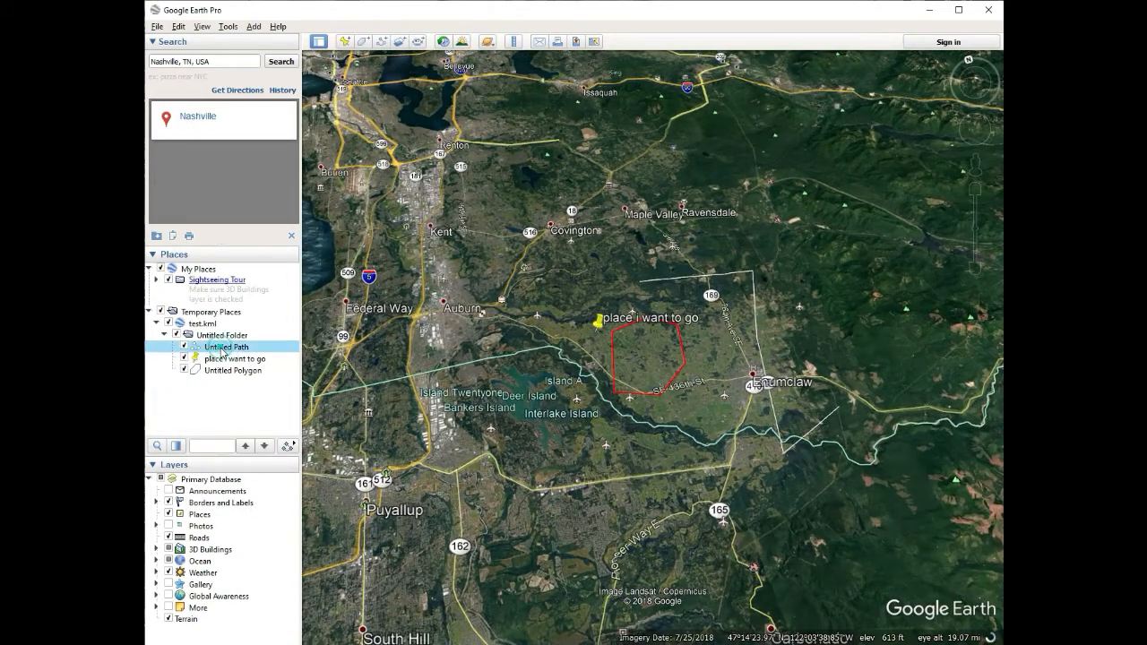
left_click(269, 514)
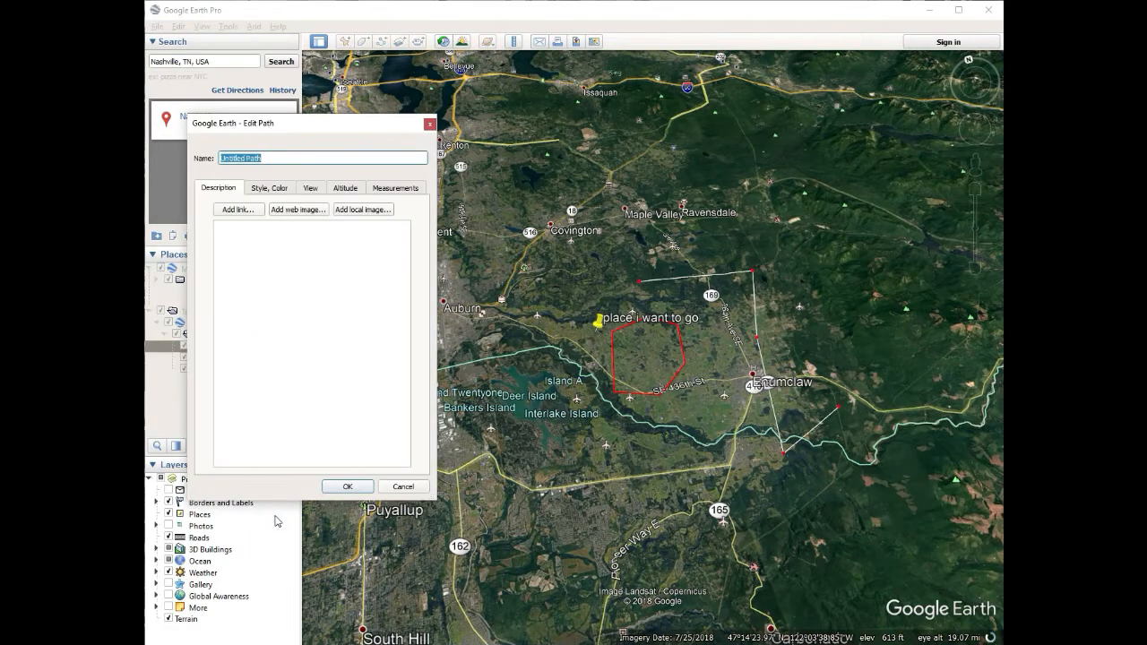
type("5k route")
left_click(348, 487)
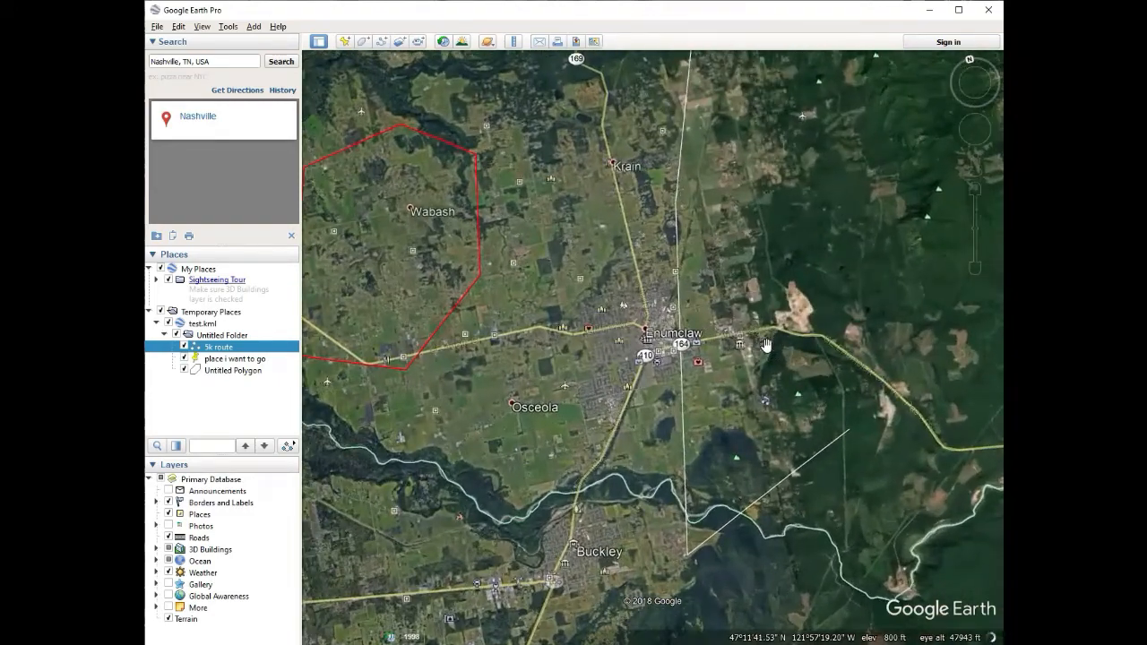
scroll(767, 345, "down", 2)
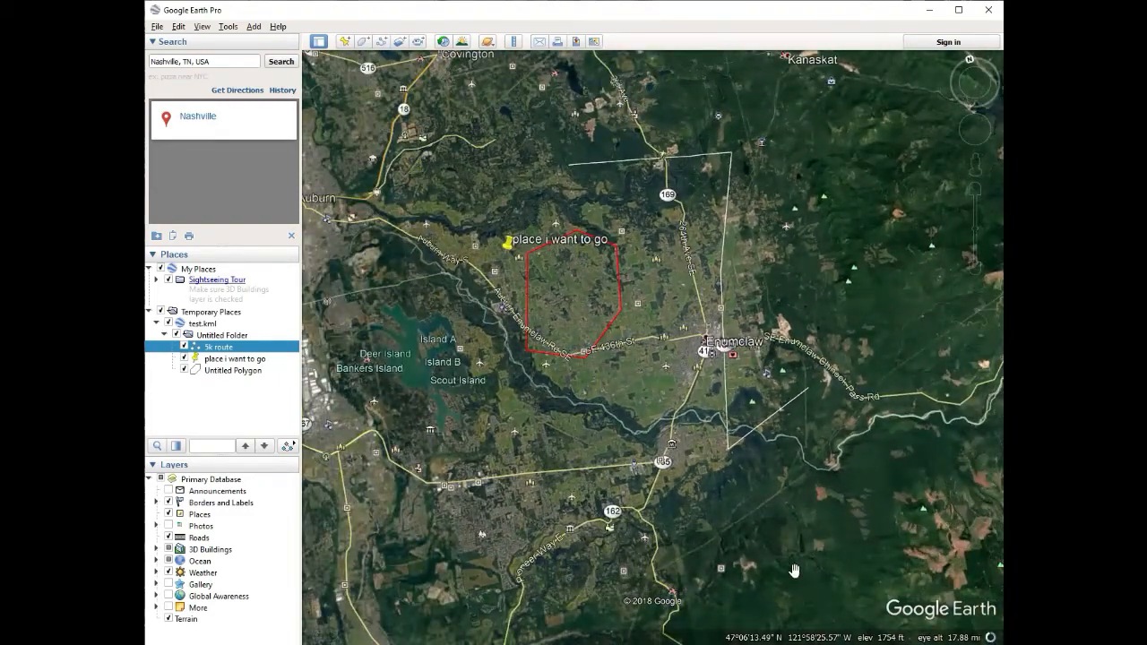
left_click(236, 358)
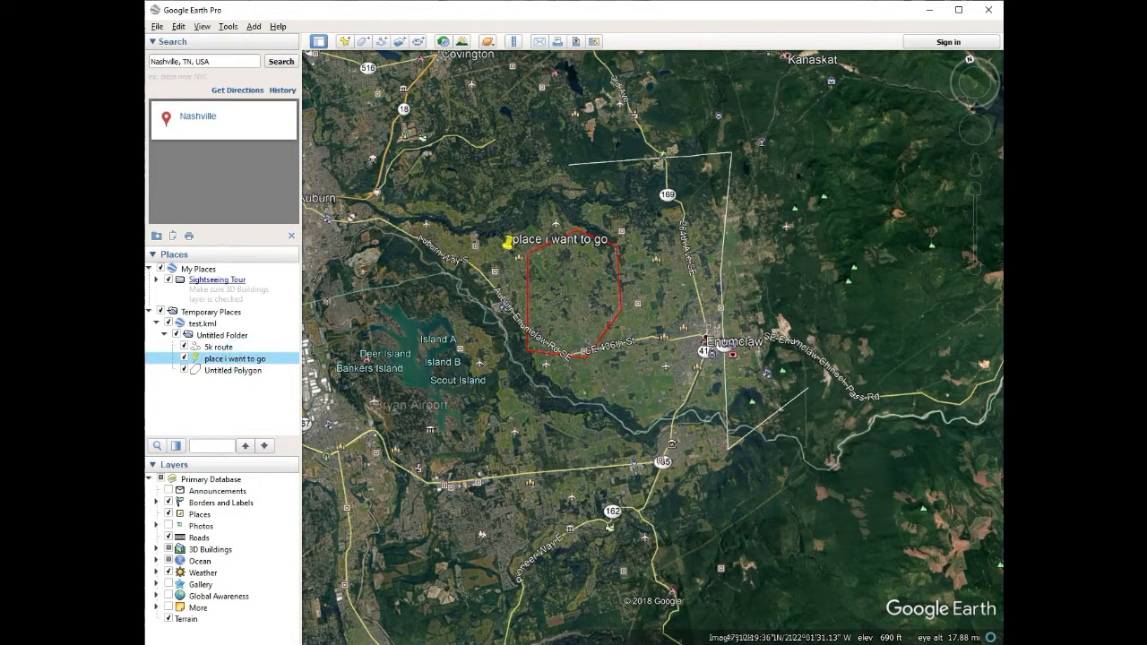
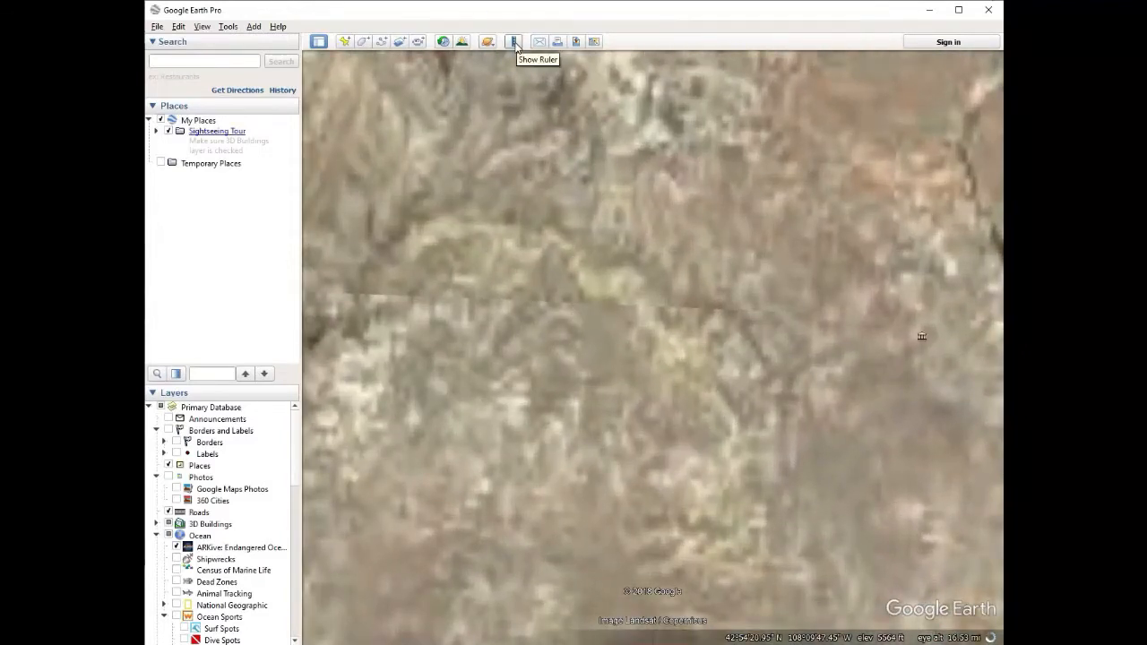
Step: Measure a straight-line distance from northwest to southeast across the eroded ridges with the Ruler
left_click(513, 42)
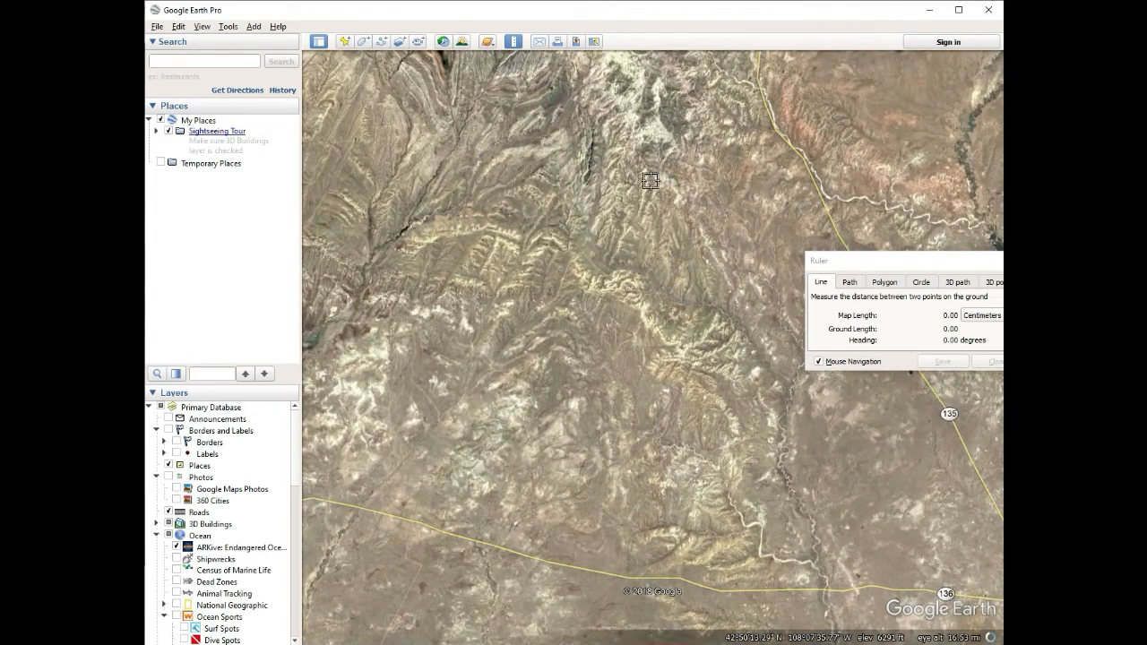
left_click_drag(859, 261, 806, 262)
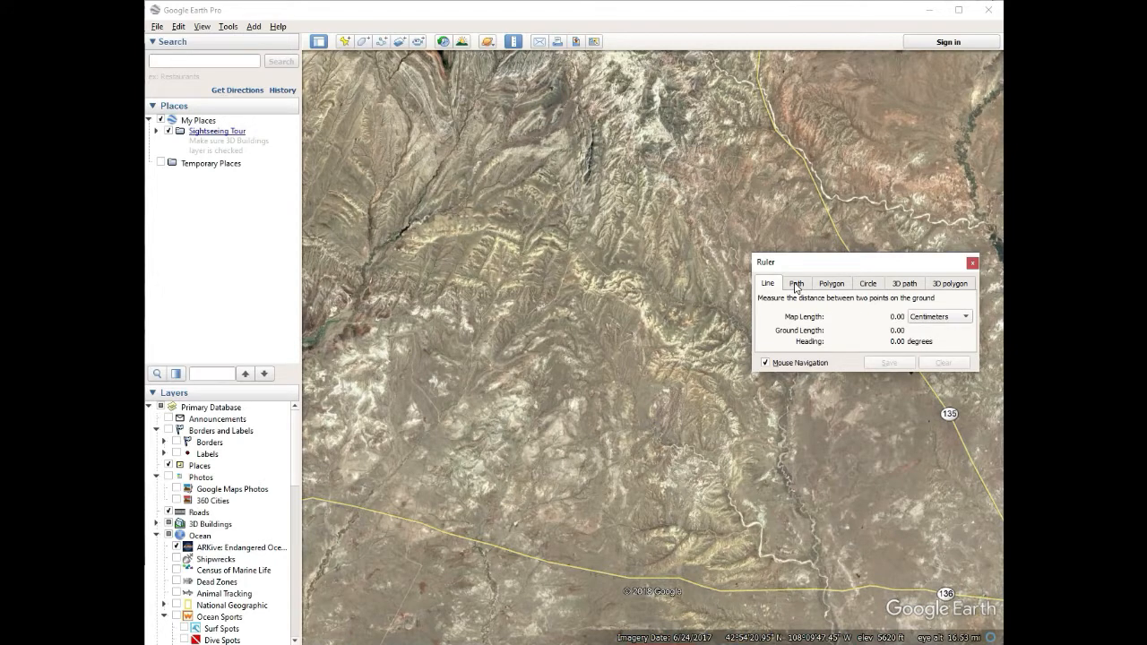
scroll(485, 265, "up", 3)
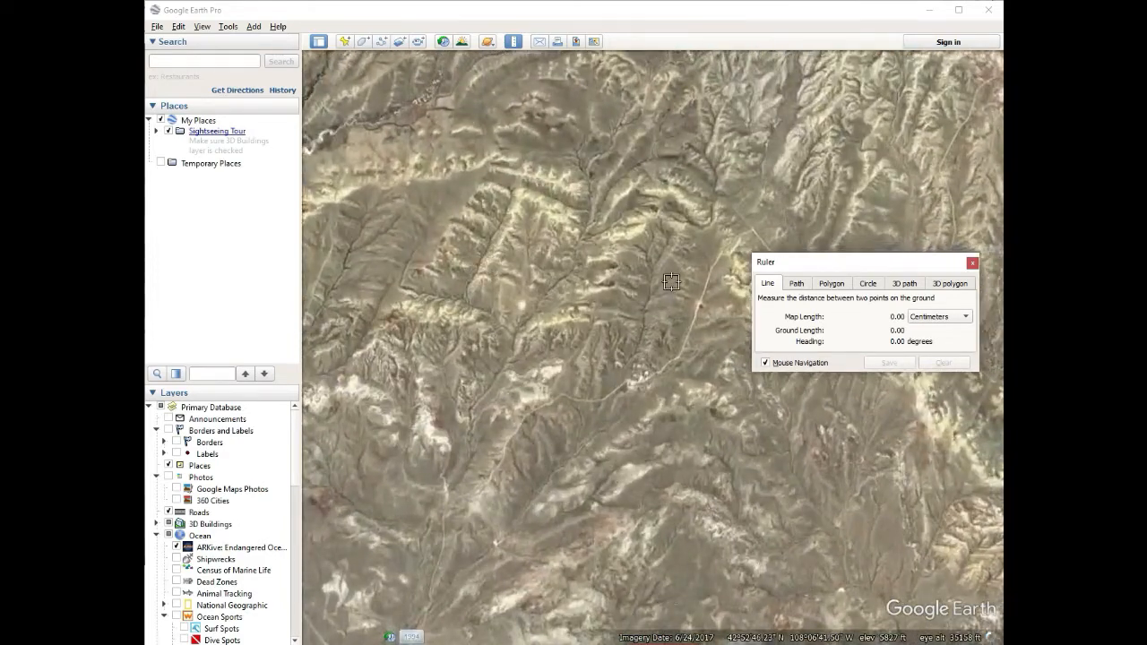
left_click(425, 282)
left_click(479, 273)
left_click(539, 288)
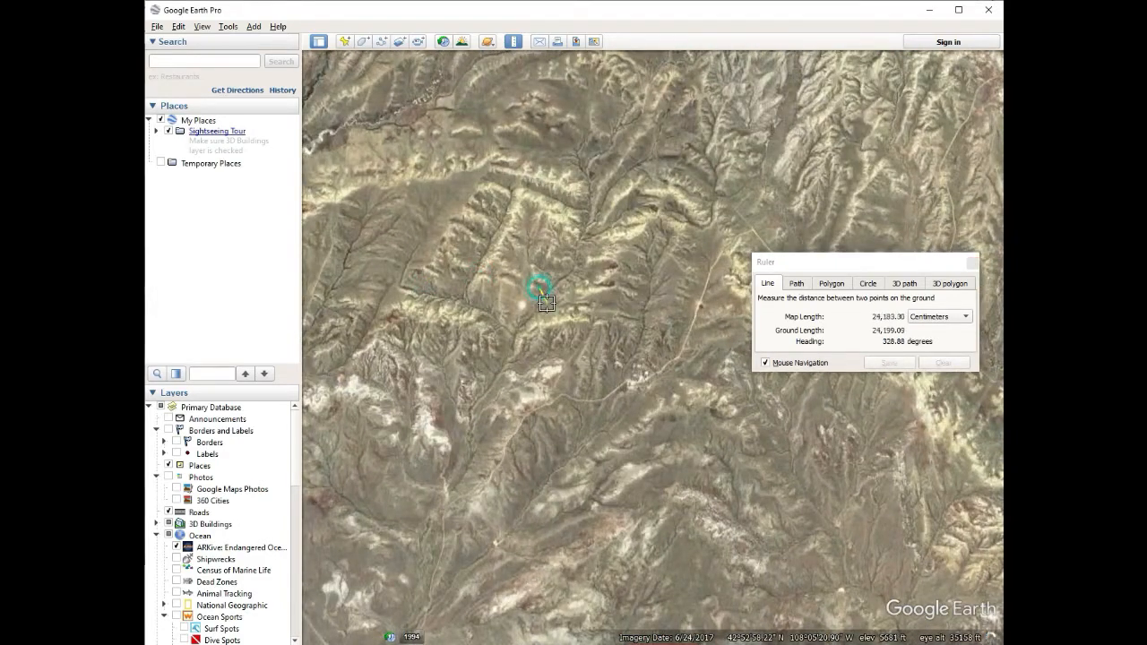
left_click(608, 393)
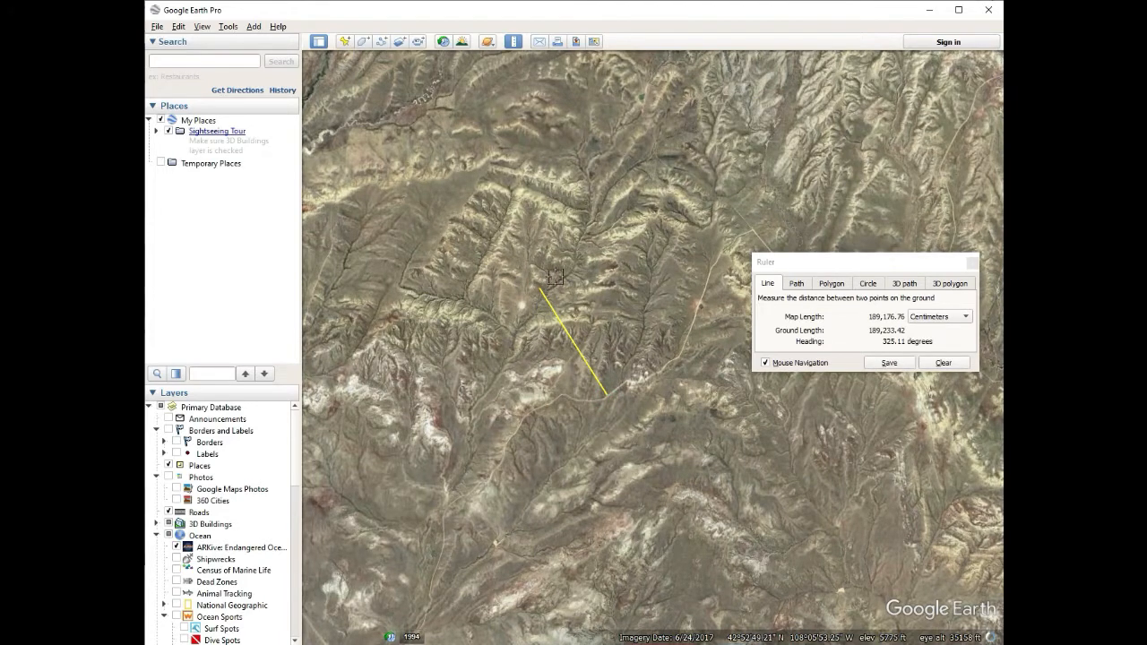
Step: Measure three more straight lines across the same ridges and set the ruler's length unit to miles
left_click(433, 260)
left_click(620, 254)
left_click(495, 307)
left_click(598, 392)
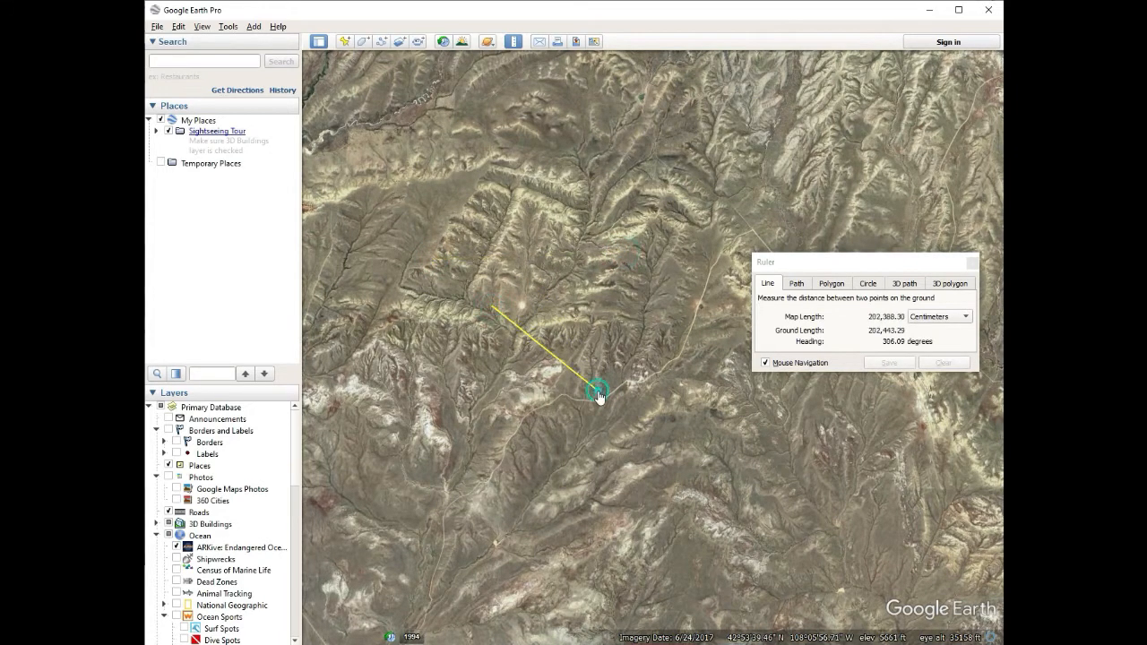
left_click(477, 269)
left_click(628, 328)
left_click(929, 317)
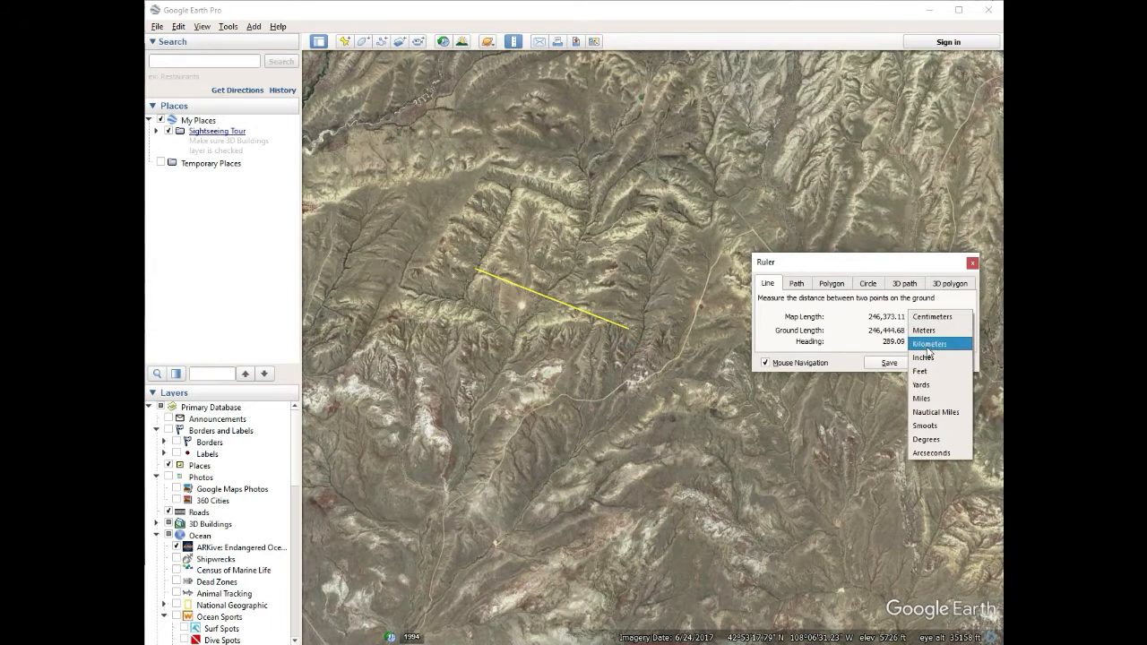
left_click(921, 398)
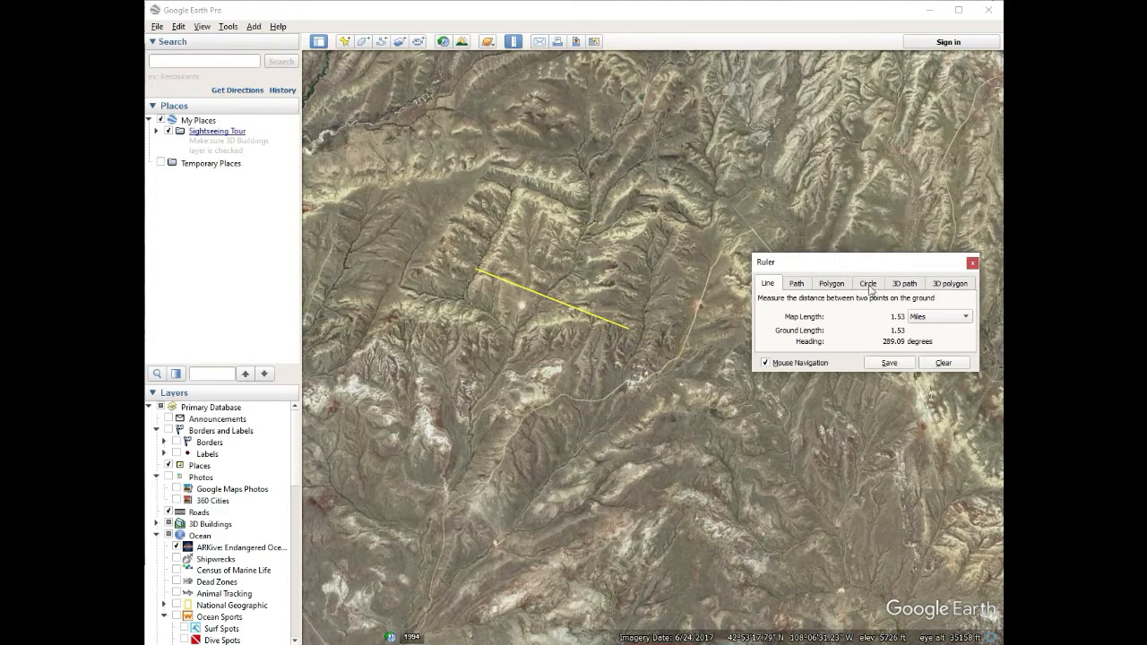
left_click(796, 285)
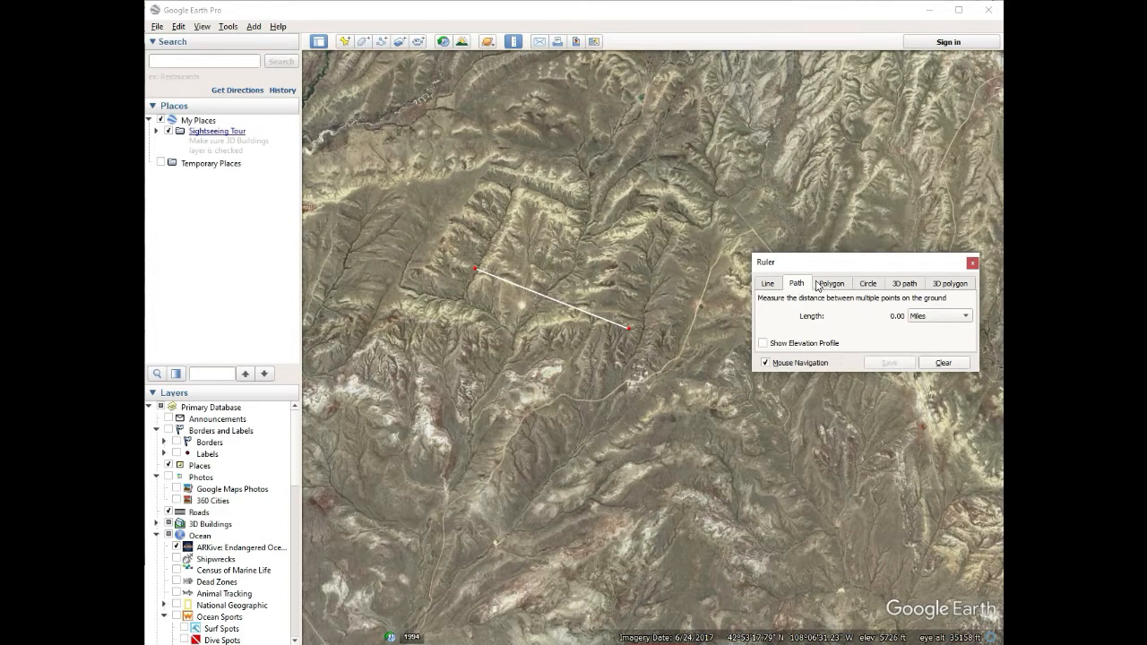
left_click(819, 284)
left_click(869, 284)
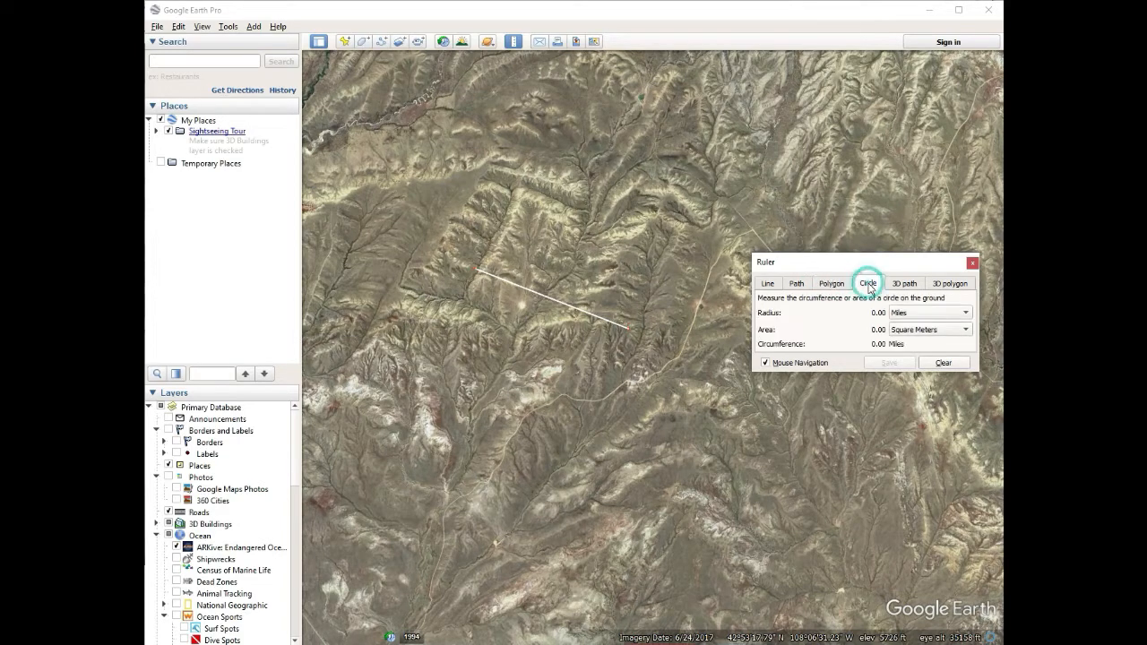
left_click(773, 285)
Step: Measure a ten-point path with the Ruler, looping almost all the way around the existing straight line on the ridges
left_click(796, 284)
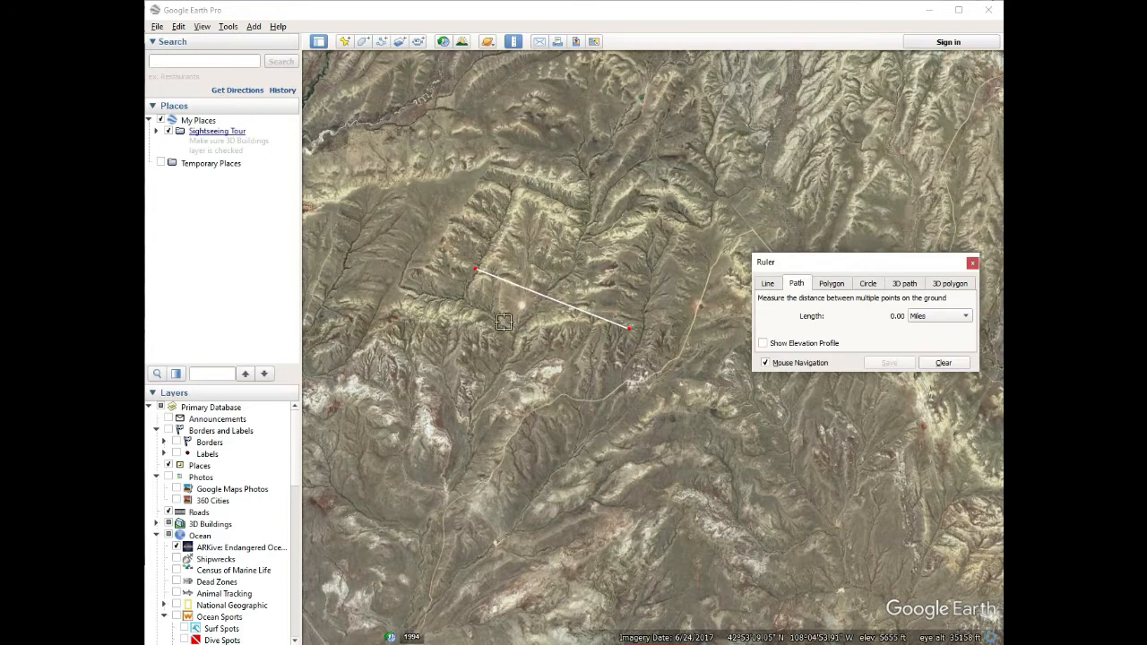
left_click(453, 325)
left_click(563, 355)
left_click(634, 394)
left_click(657, 368)
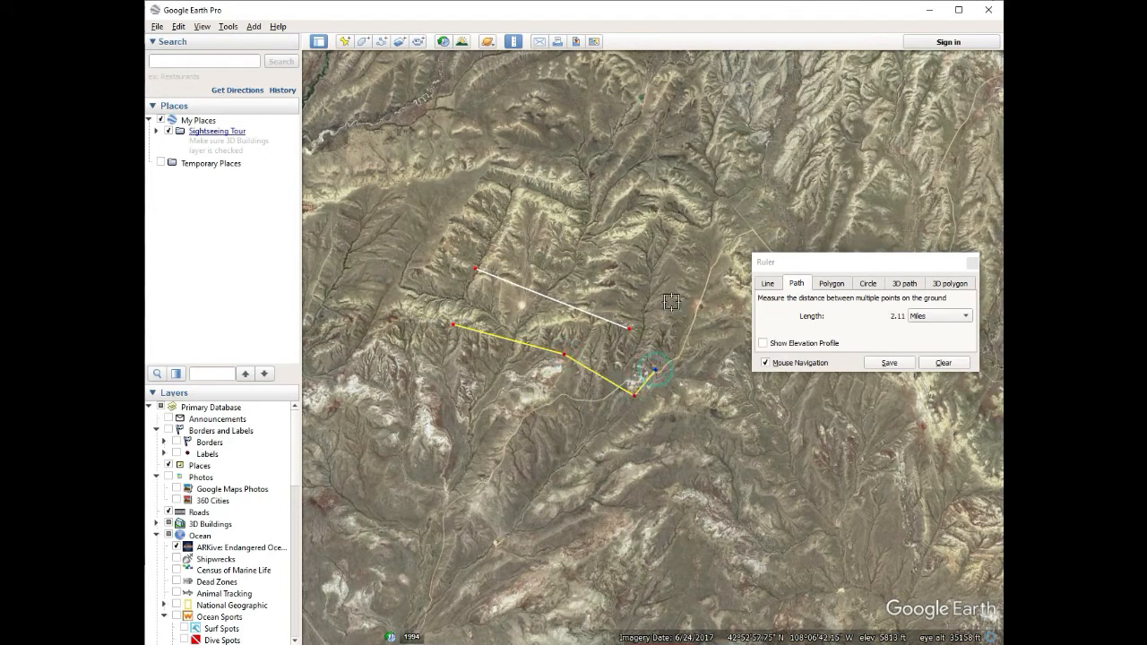
left_click(670, 302)
left_click(600, 235)
left_click(558, 195)
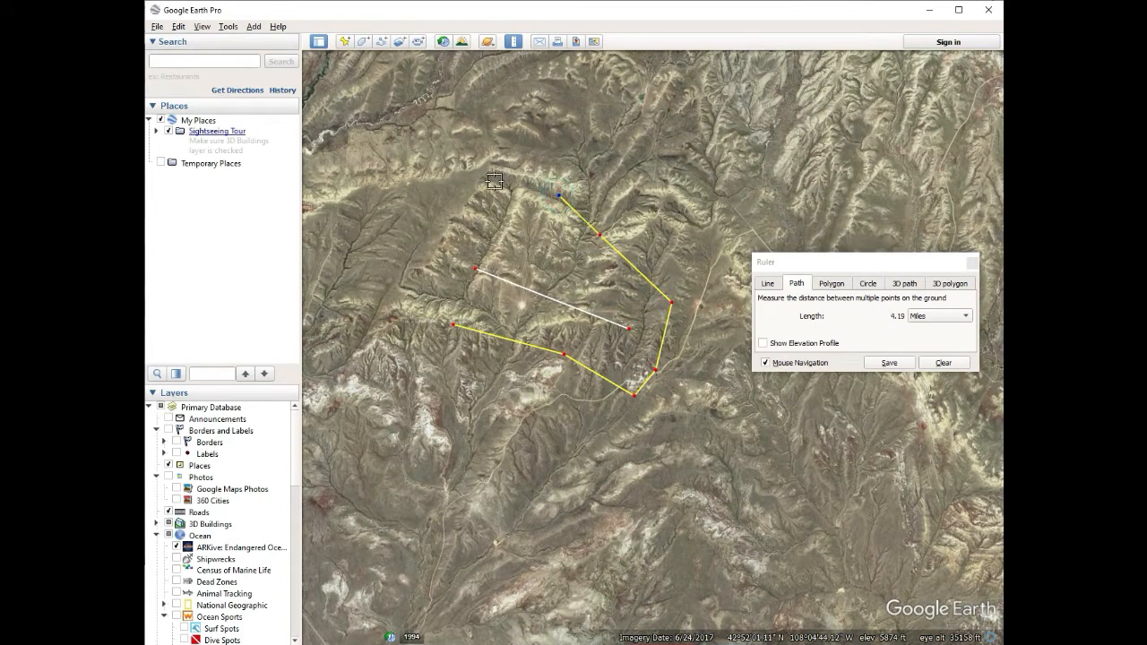
left_click(447, 185)
left_click(431, 247)
left_click(419, 319)
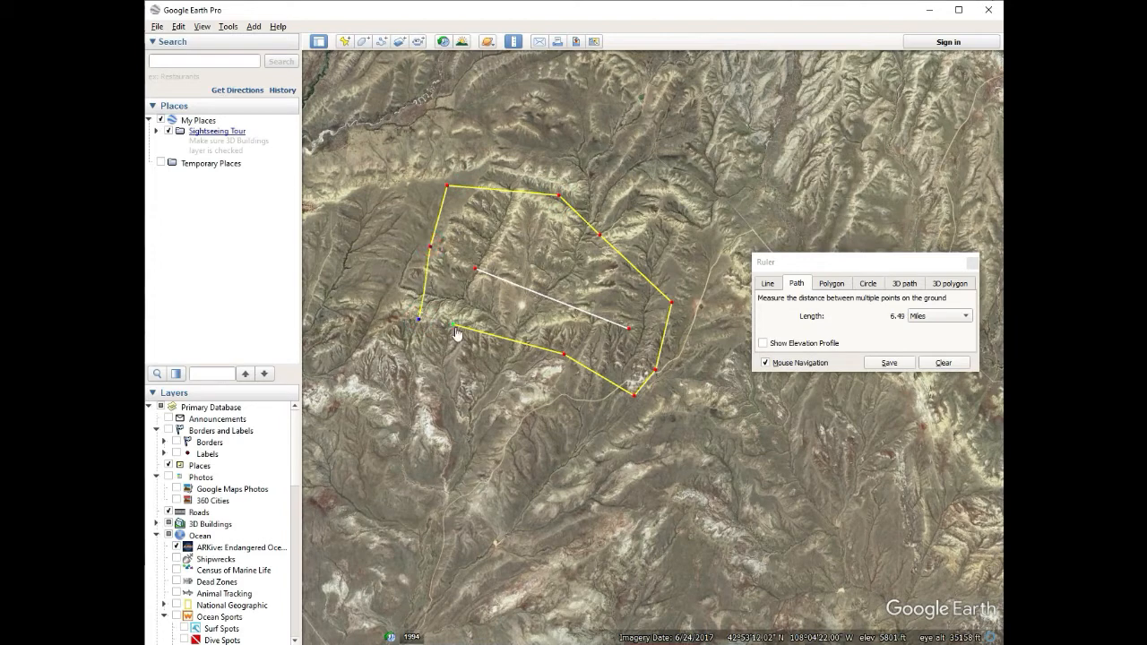
Step: Insert four more points after the ruler path's starting point, stretching it far to the southeast and back up
left_click_drag(456, 329, 456, 325)
left_click(450, 376)
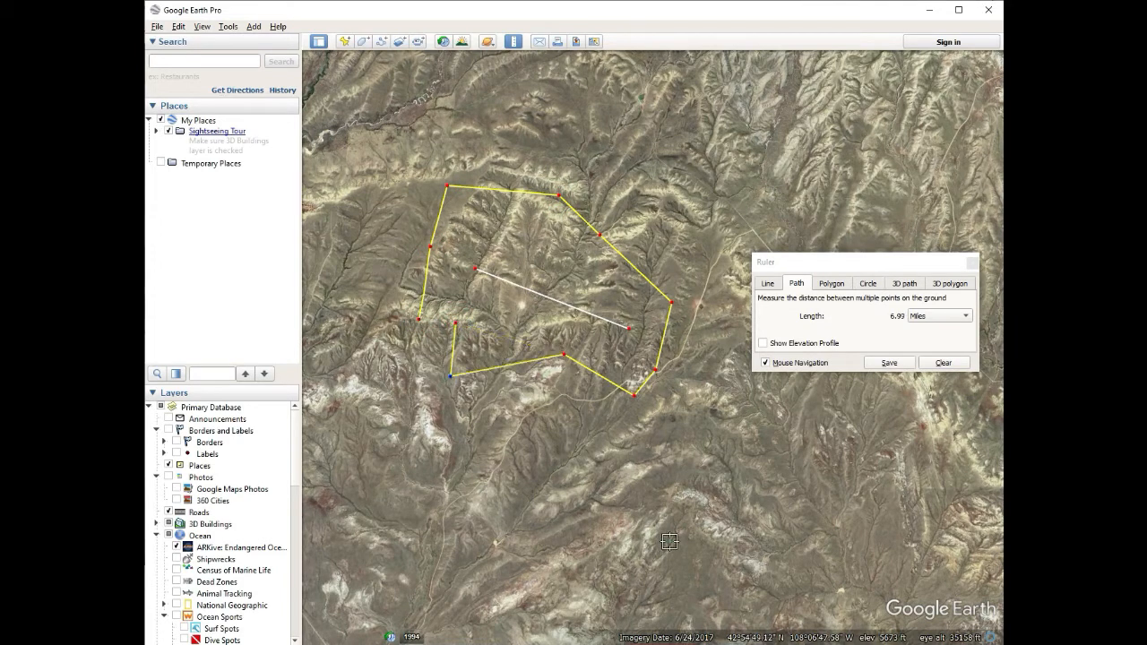
left_click(671, 541)
left_click(762, 531)
left_click(700, 318)
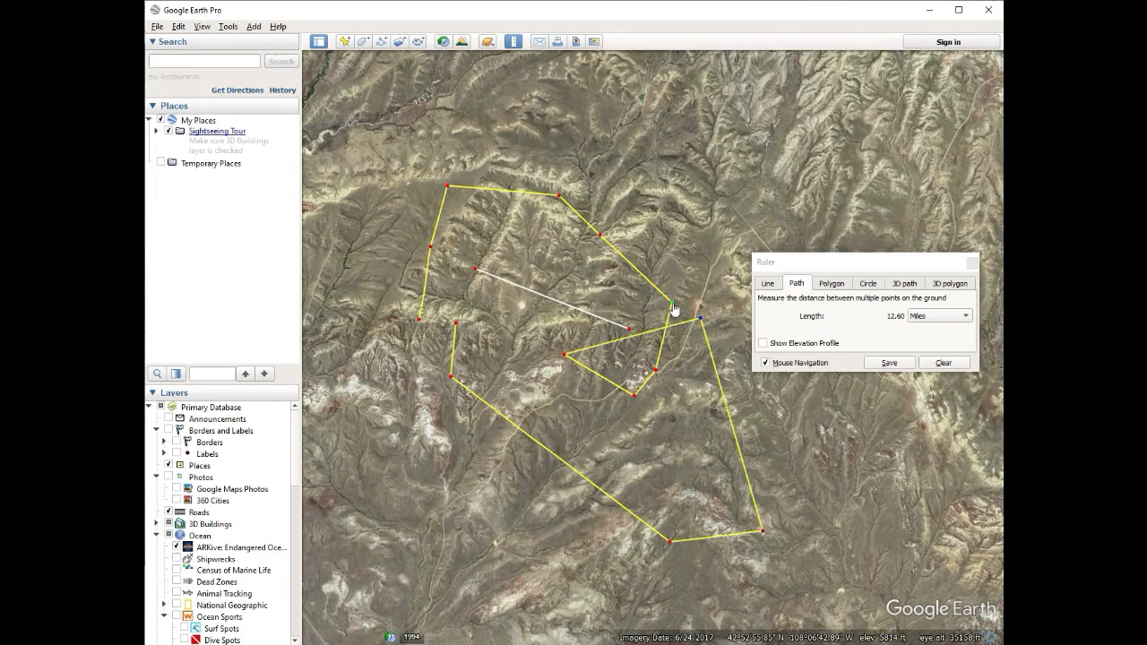
Step: Reshape the ruler path by moving three of its vertices outward, then begin saving it as a path and cancel
left_click_drag(674, 310, 696, 185)
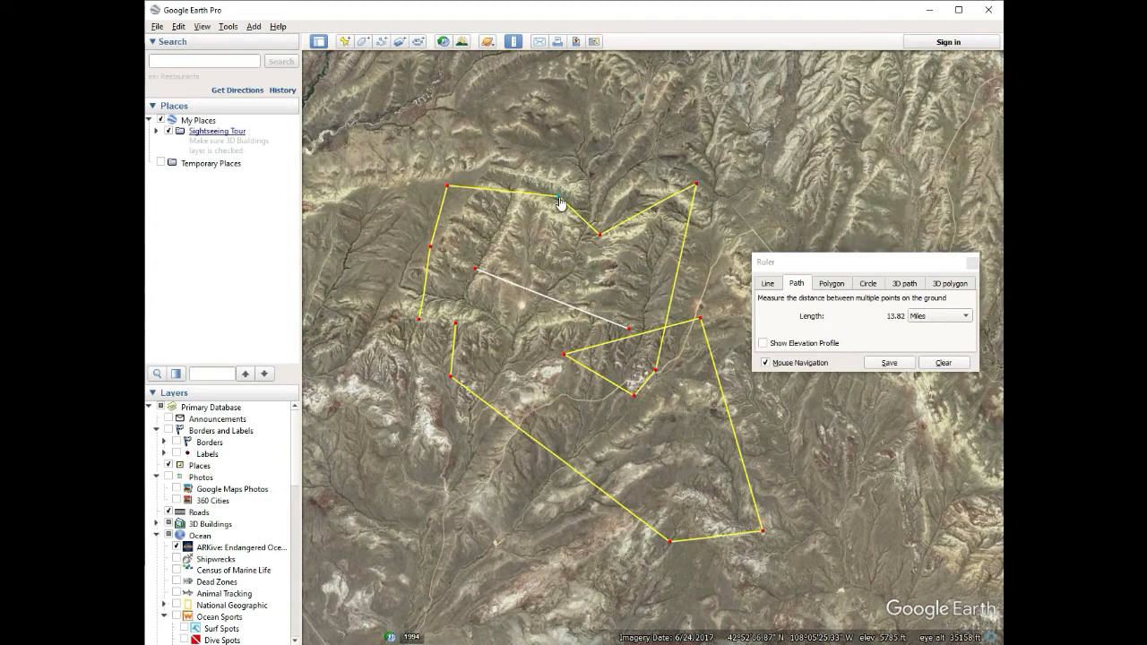
left_click_drag(560, 197, 510, 135)
left_click_drag(565, 357, 723, 268)
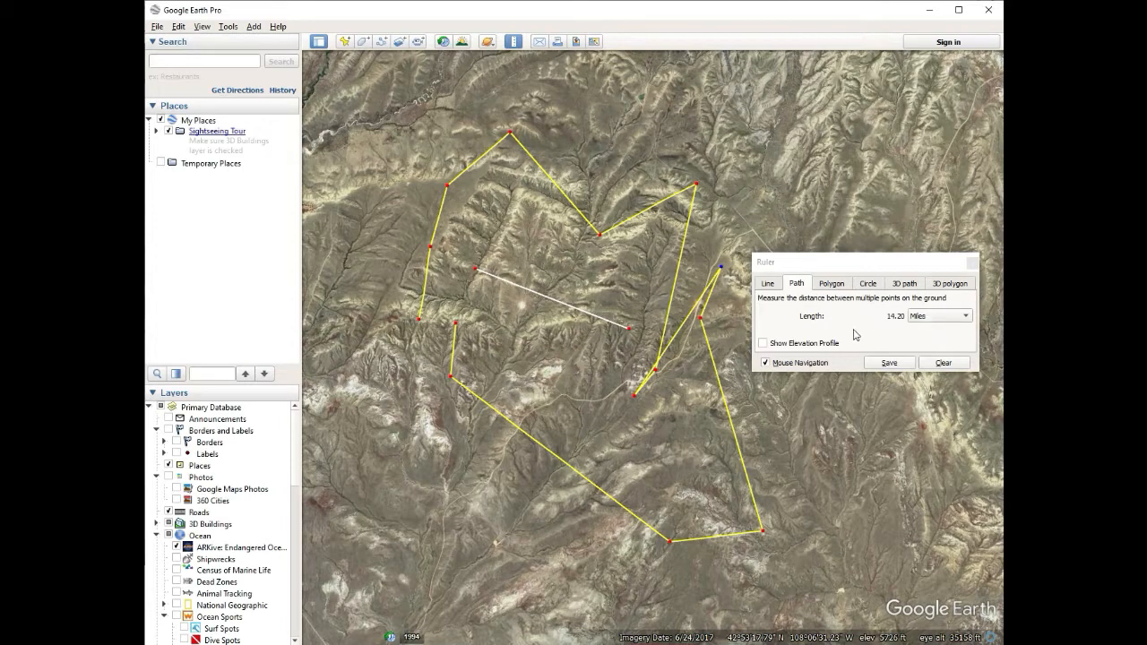
left_click(890, 363)
left_click(429, 125)
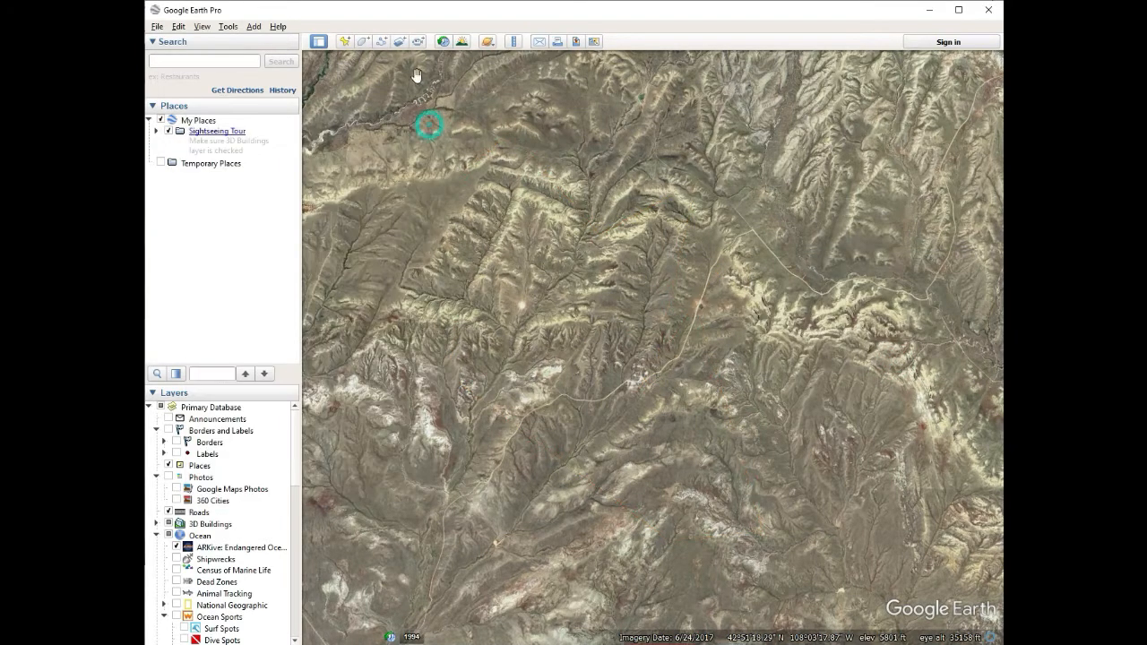
Step: Reopen the Ruler and measure a six-sided polygon over the pale ridges southwest of the road
left_click(513, 41)
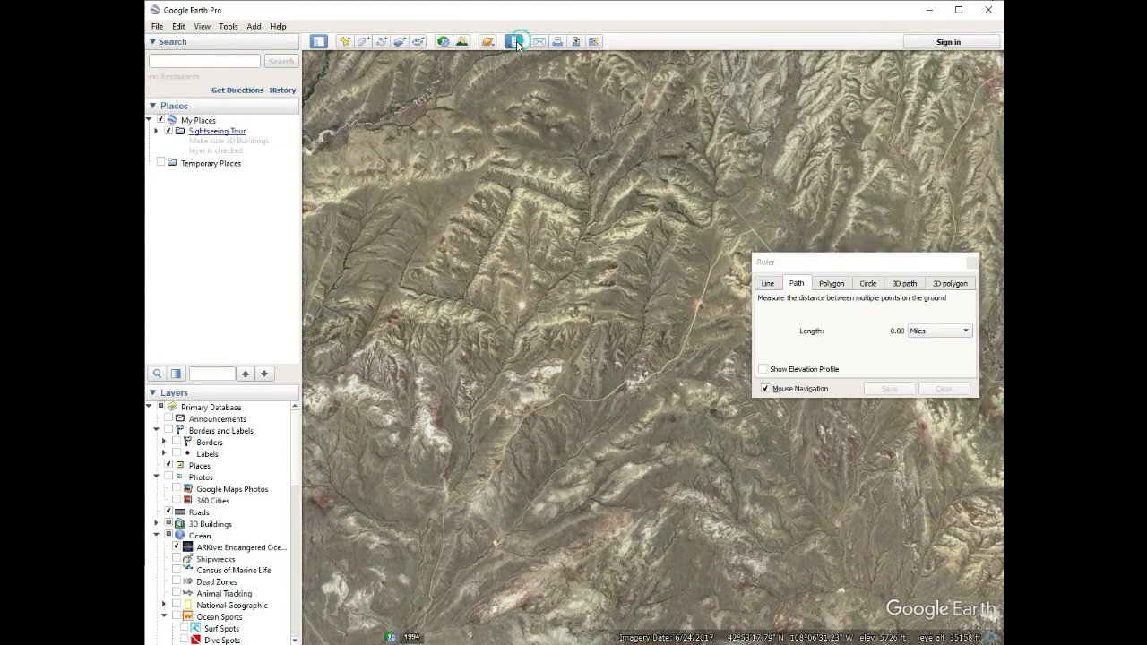
left_click(832, 283)
left_click(450, 360)
left_click(504, 322)
left_click(585, 349)
left_click(593, 434)
left_click(477, 484)
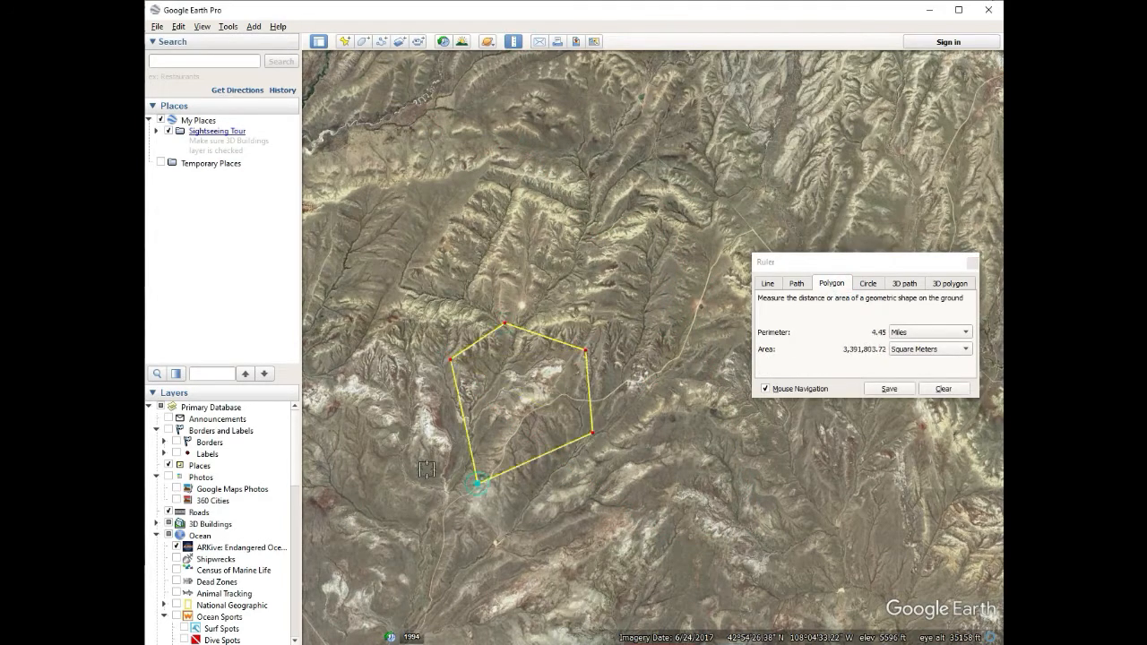
left_click(405, 440)
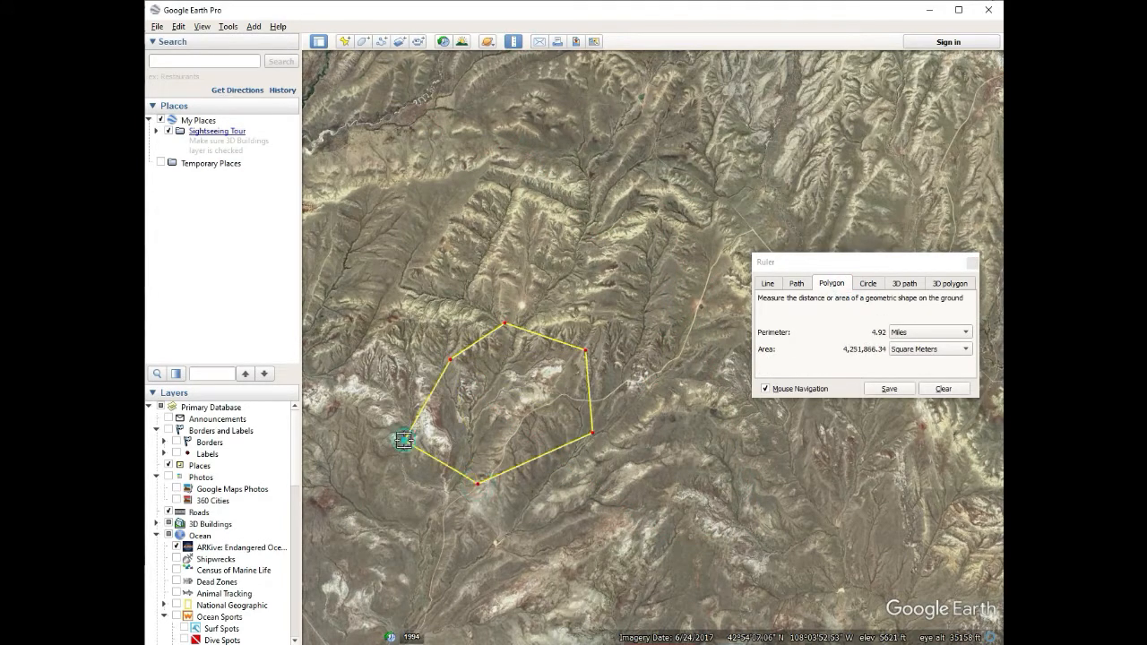
Step: Set the polygon measurement's area unit to Acres and keep its perimeter unit at Miles
left_click(923, 355)
left_click(907, 440)
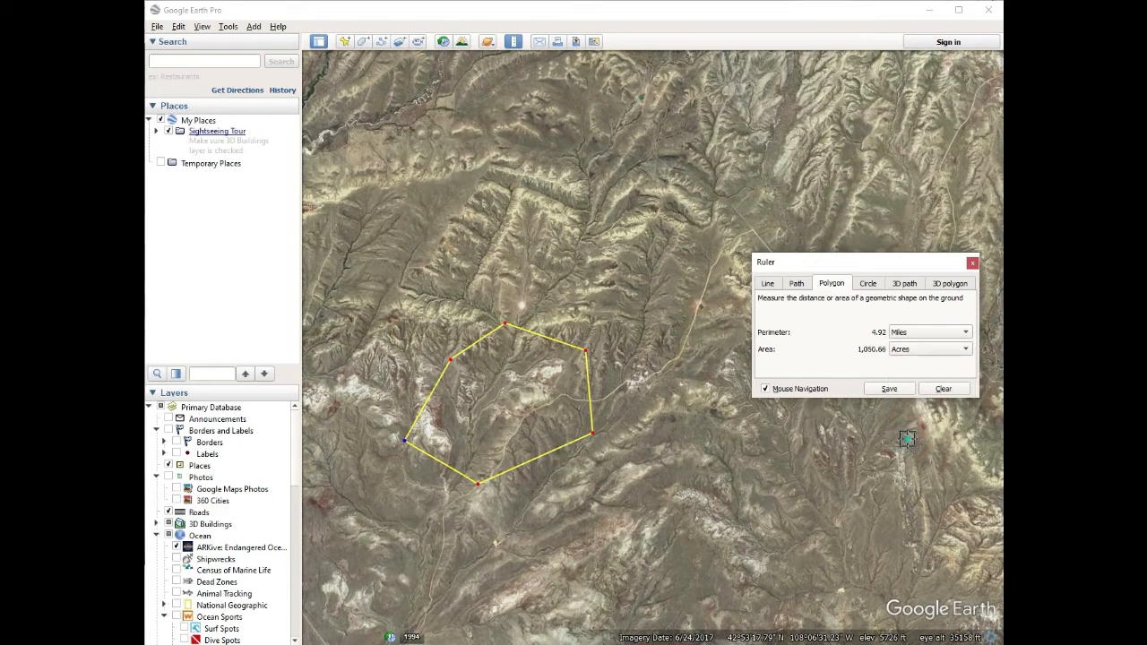
left_click(924, 334)
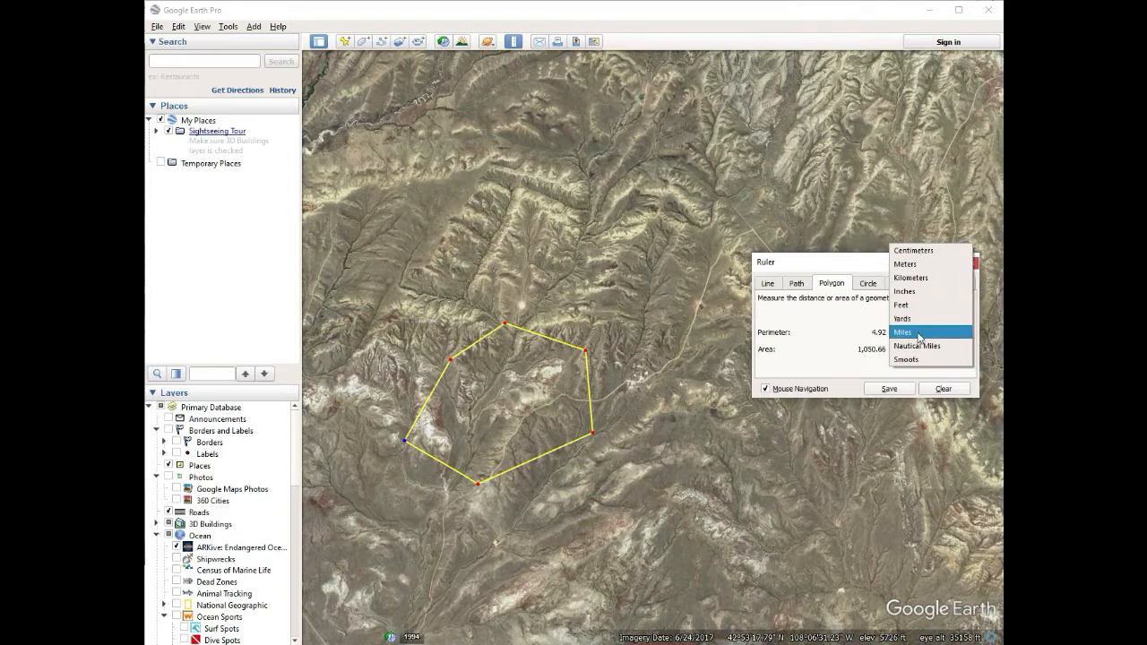
left_click(924, 333)
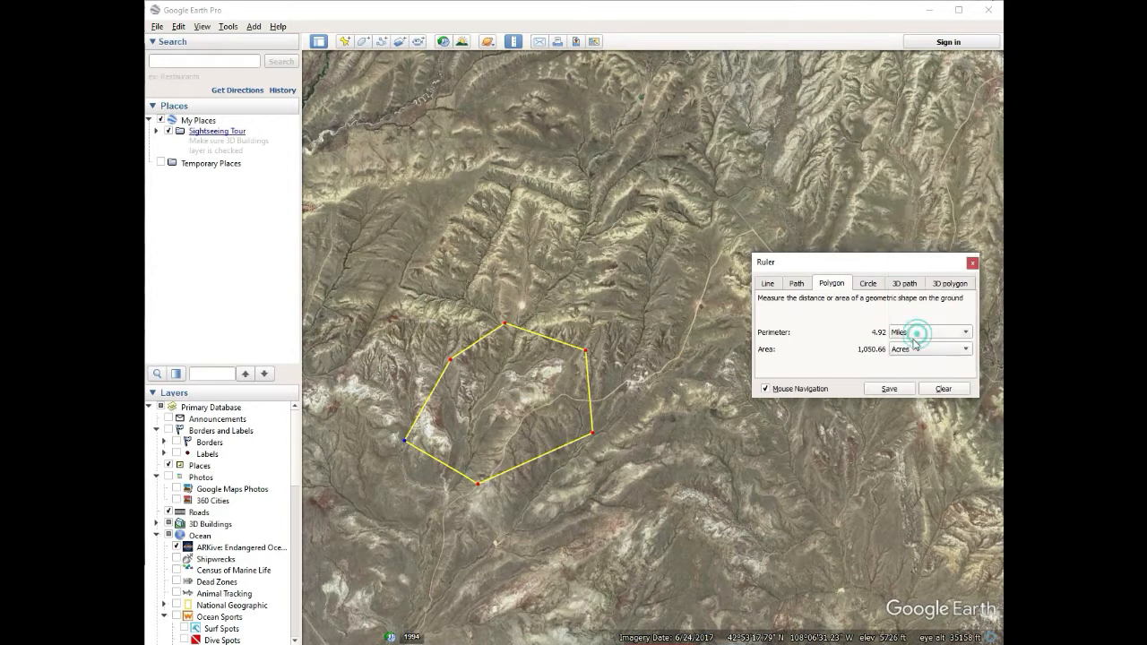
Step: Measure a circle about 1 mile in radius that overlaps the polygon's northern part
left_click(869, 284)
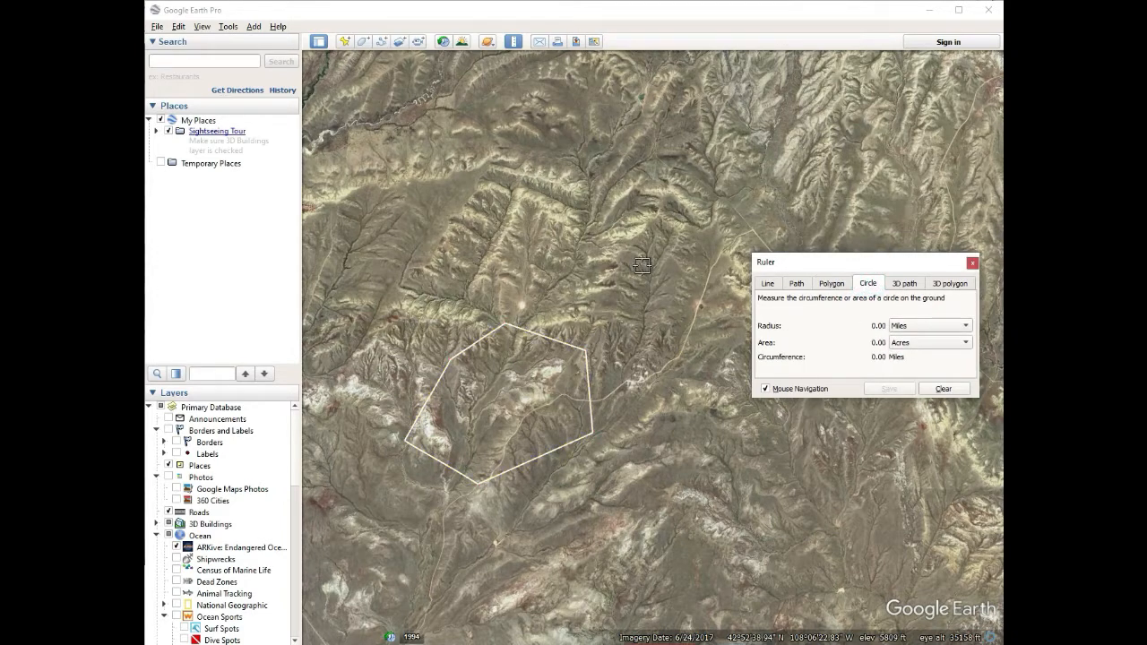
left_click(517, 275)
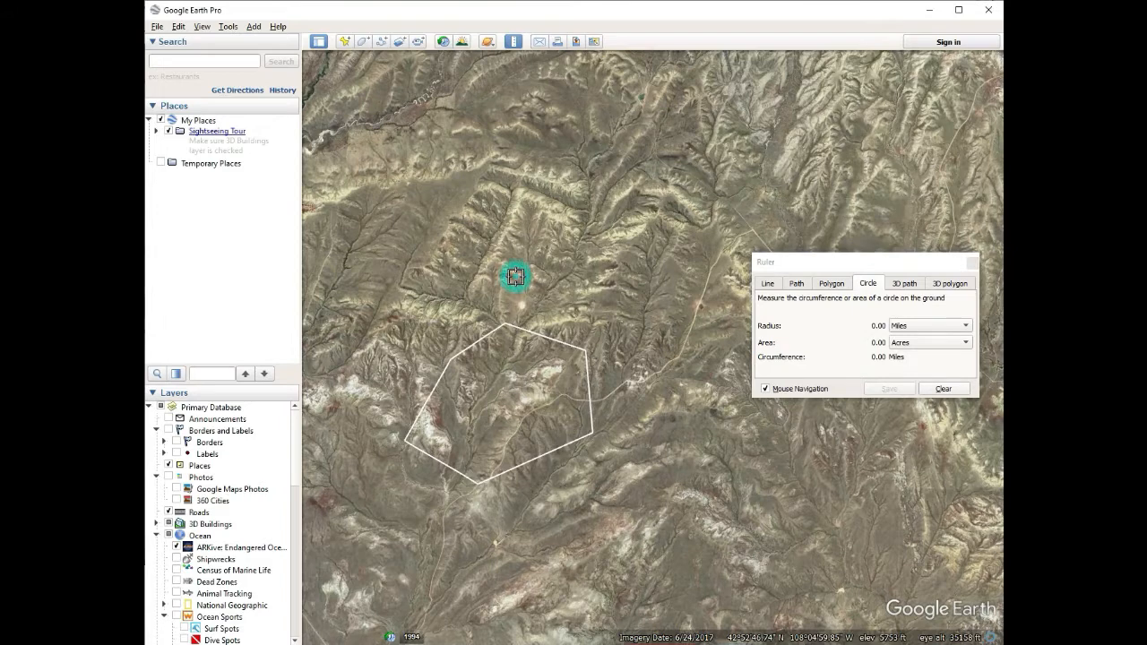
left_click(604, 215)
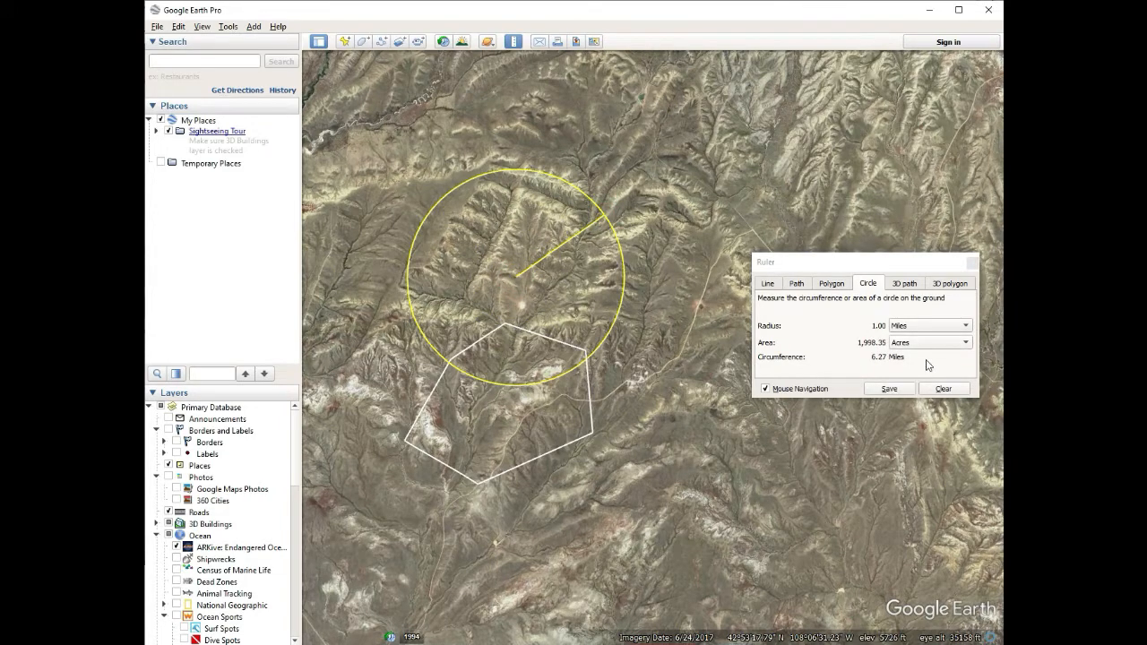
Step: Measure a looping 3D path across the circle's eastern side, view the 3D polygon mode, and close the Ruler
left_click(906, 284)
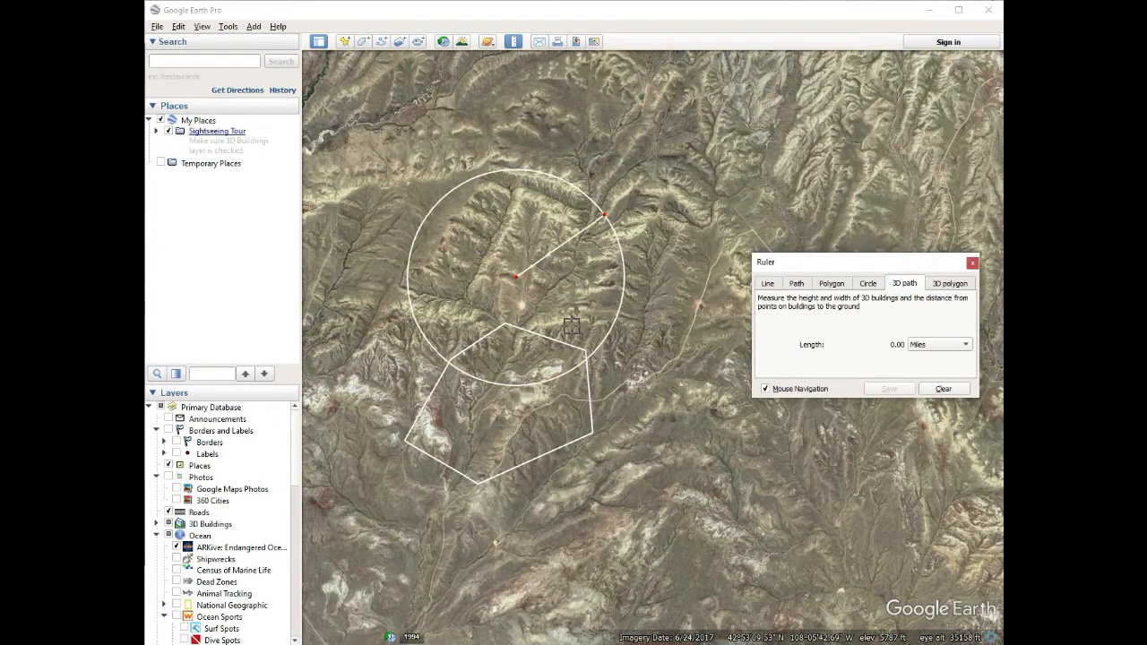
left_click(594, 230)
left_click(675, 217)
left_click(717, 296)
left_click(669, 378)
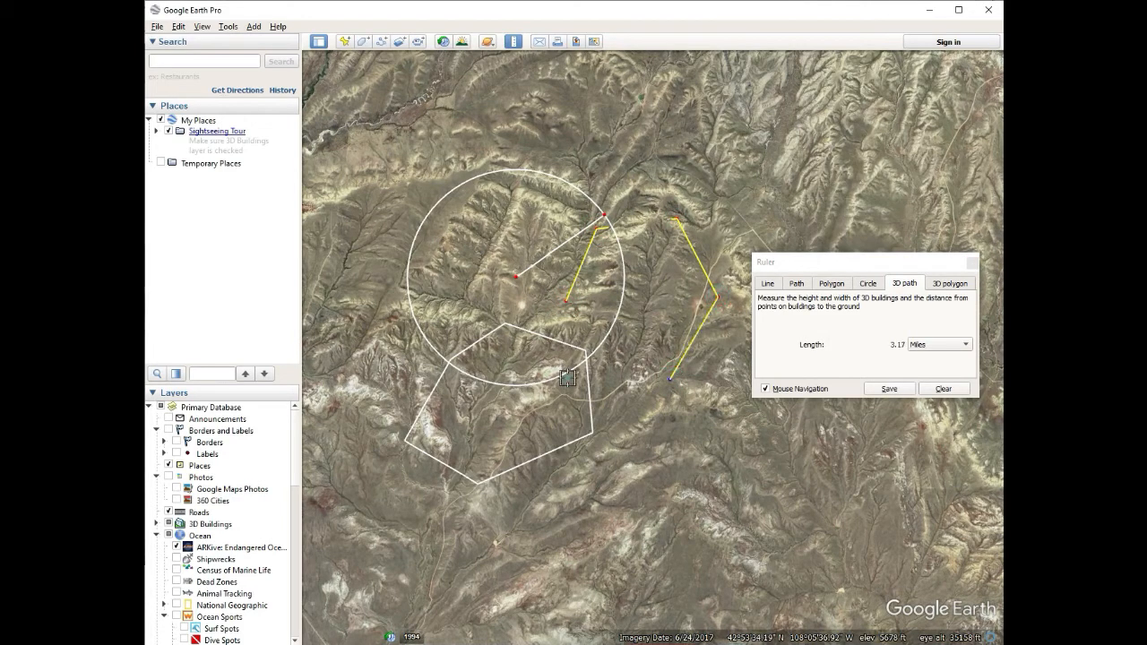
left_click(568, 378)
left_click(567, 301)
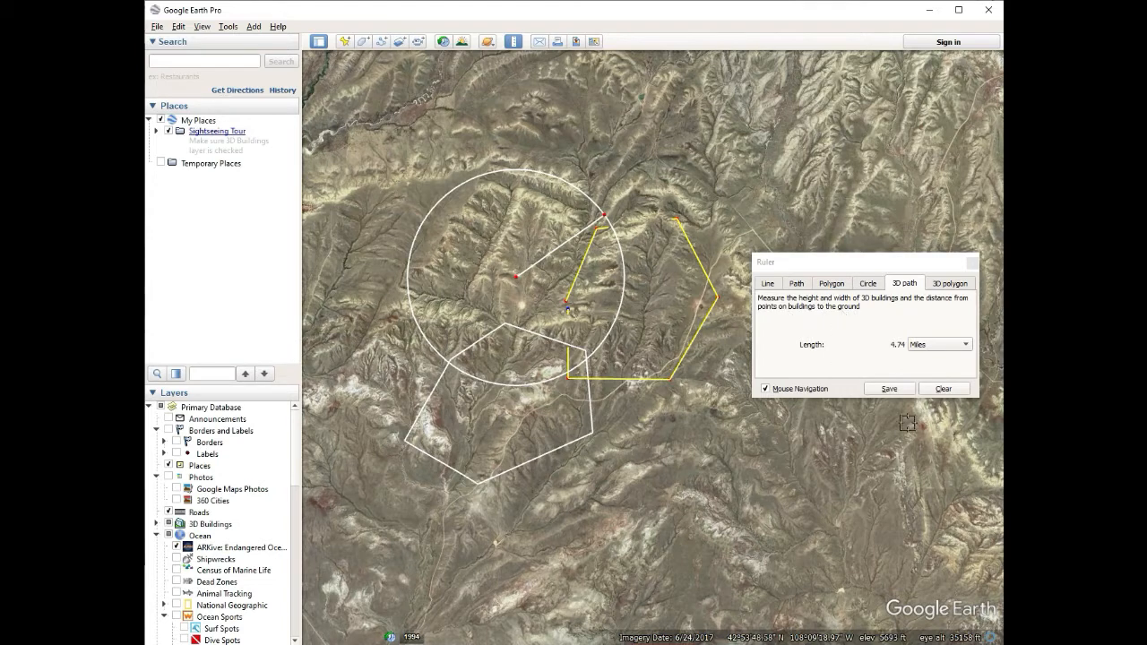
left_click(949, 284)
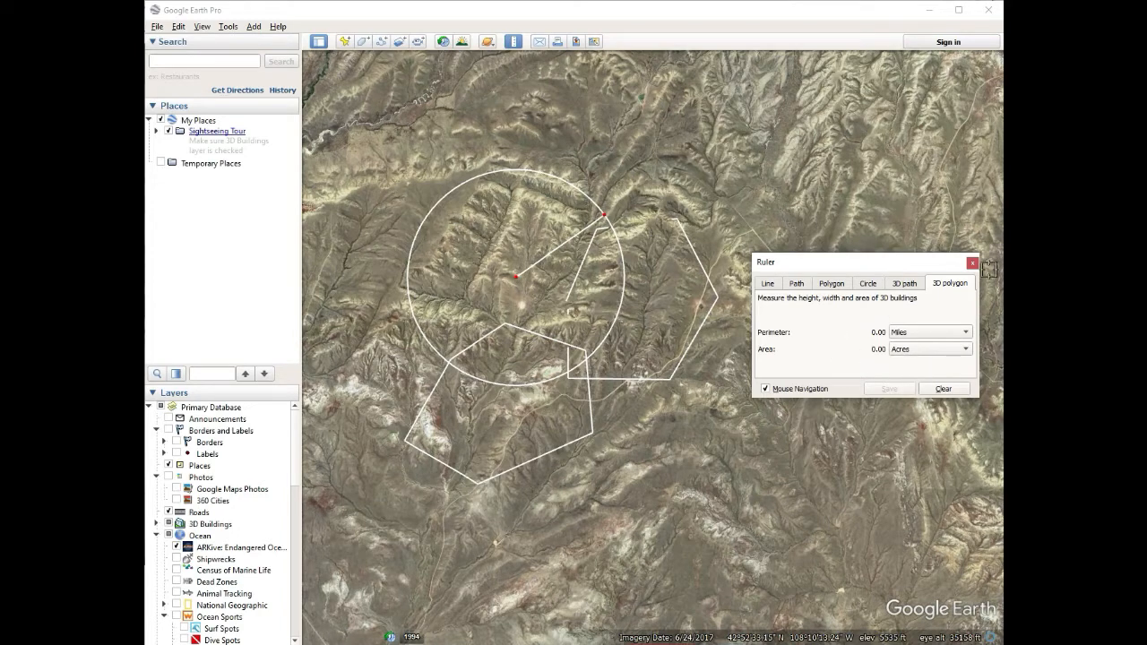
left_click(973, 262)
Step: Draw a new five-point path about 2 miles long, starting at the road bend and looping south and back northwest
scroll(596, 417, "up", 3)
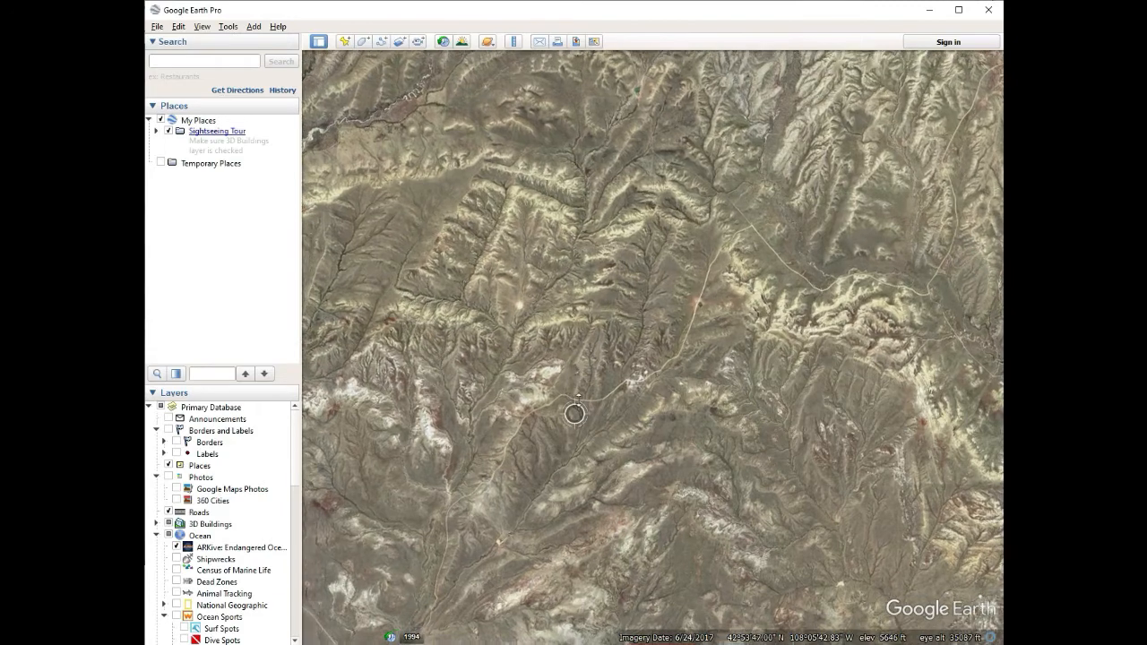
scroll(624, 435, "up", 3)
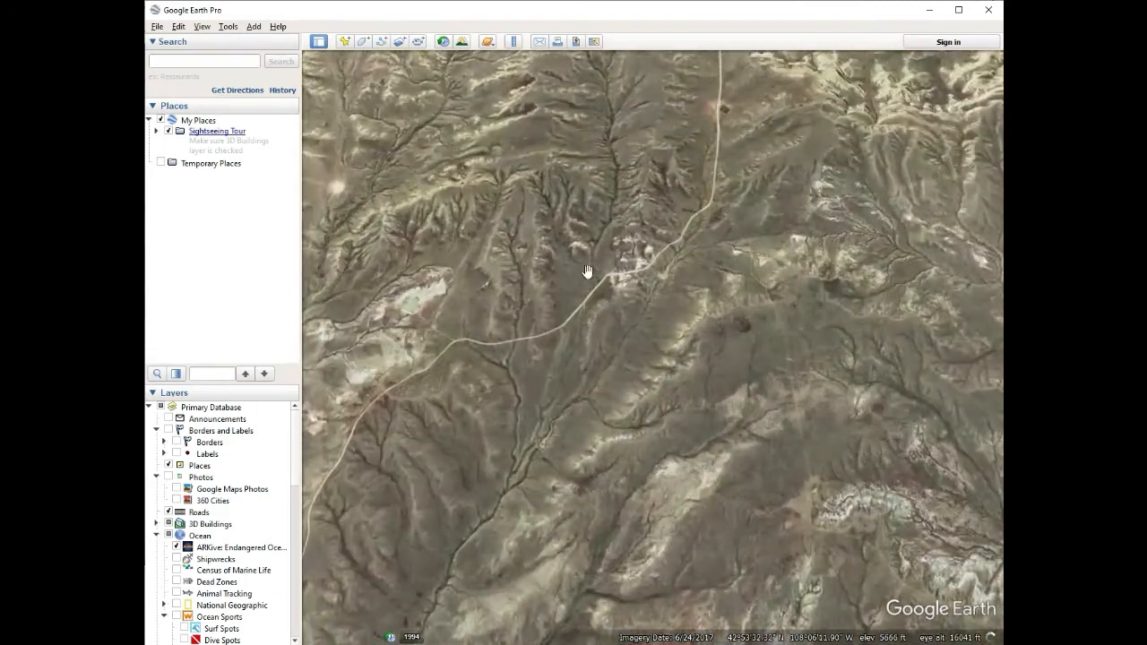
left_click(381, 41)
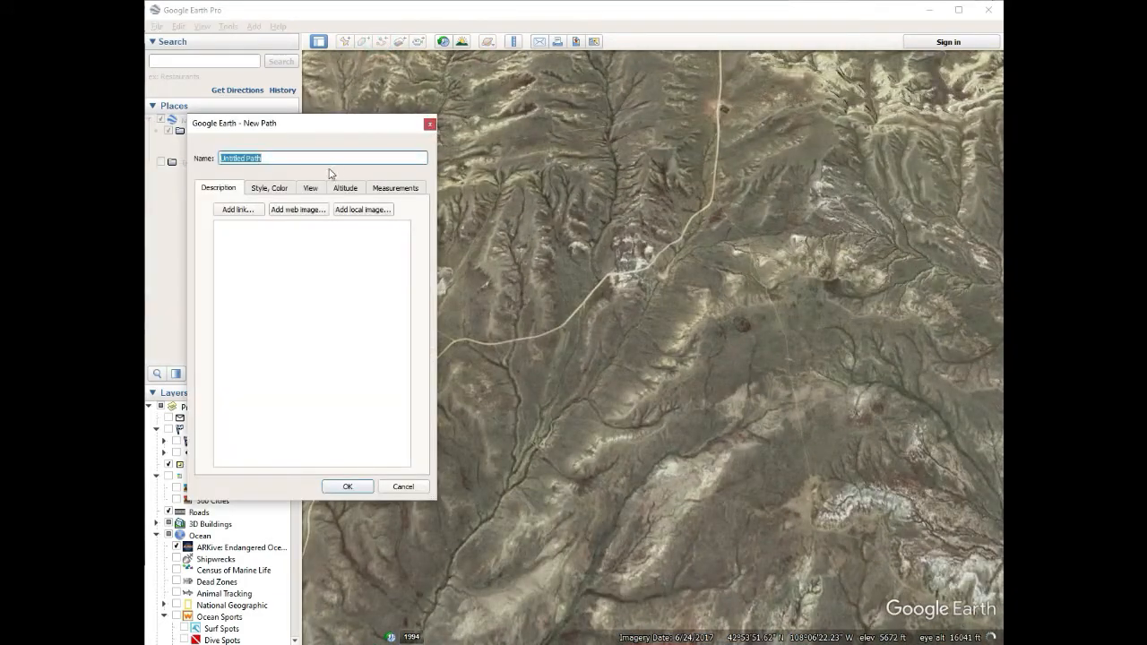
left_click(593, 283)
left_click(725, 381)
left_click(695, 455)
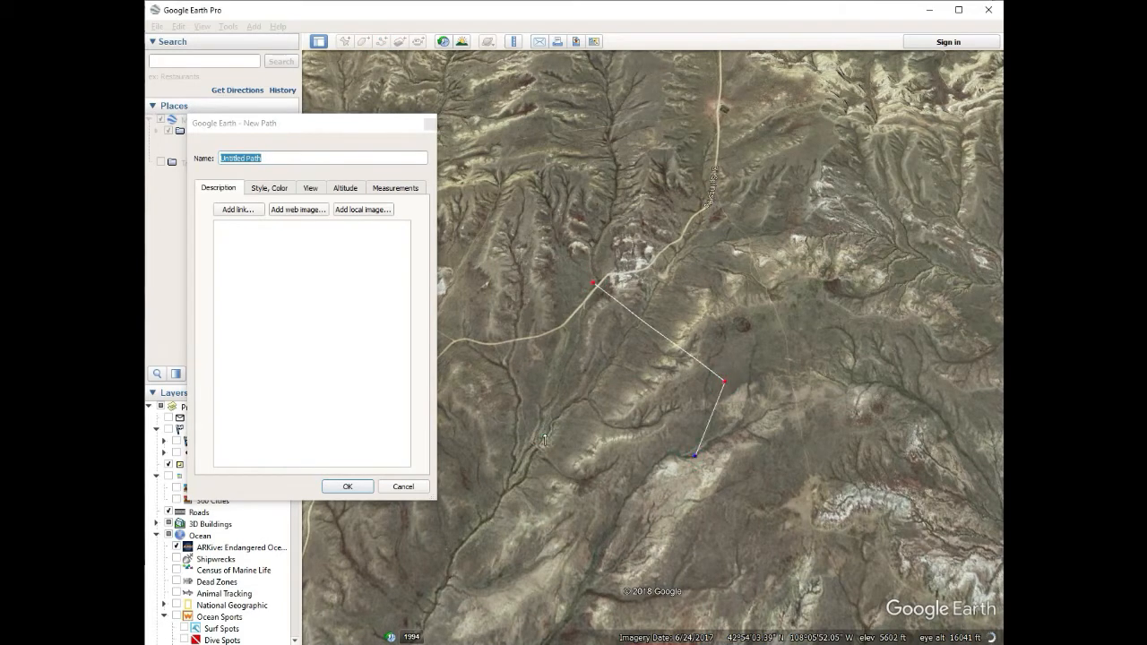
left_click(544, 434)
left_click(510, 301)
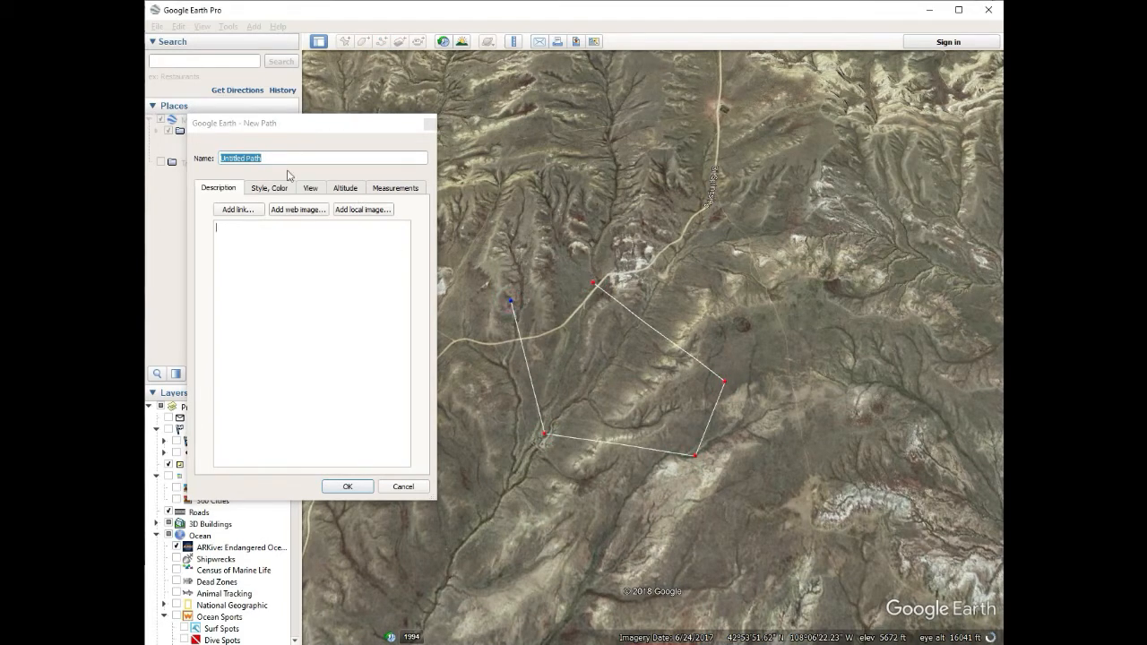
Step: Check the new path's length with the unit kept at Miles, and save the path under its default name
left_click(395, 187)
left_click(385, 210)
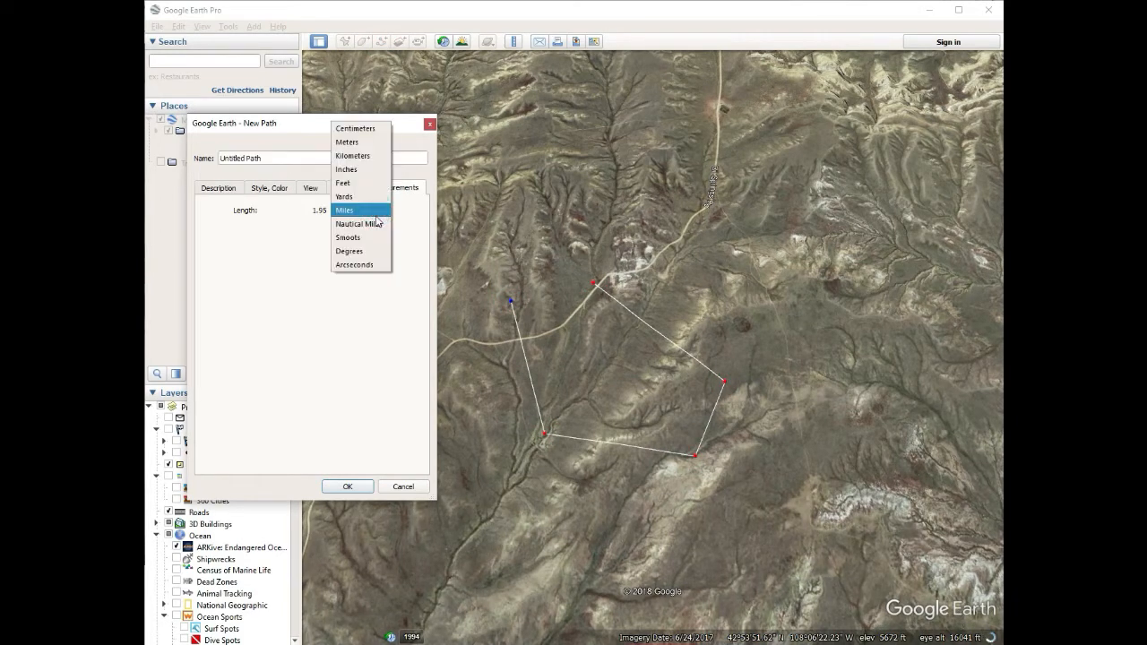
left_click(374, 211)
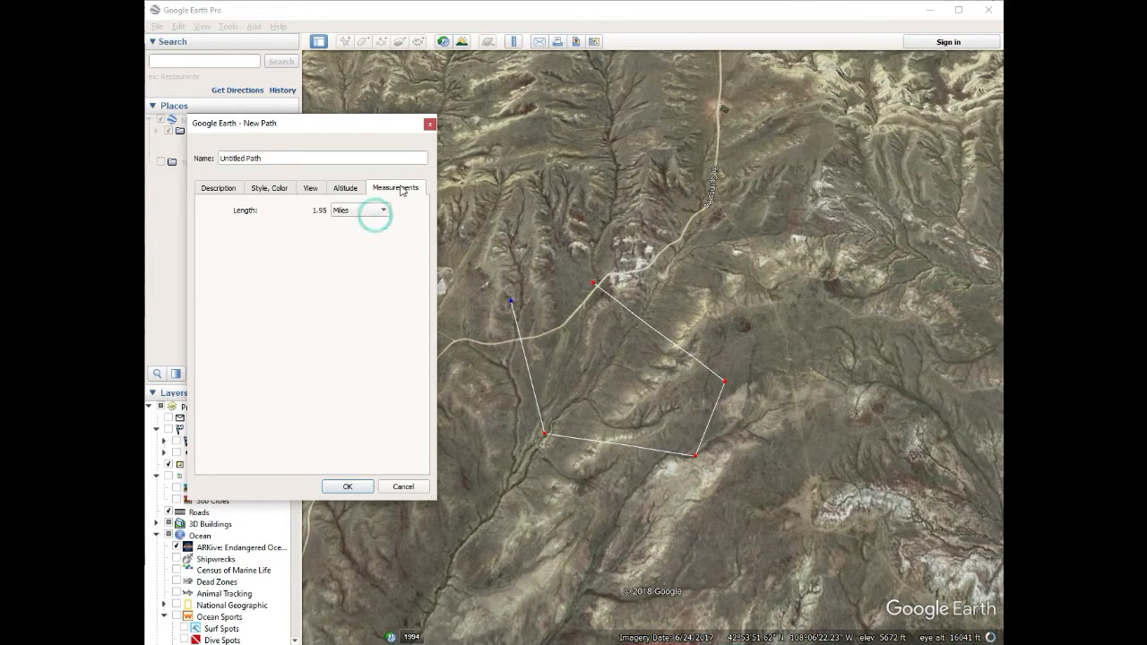
left_click(344, 485)
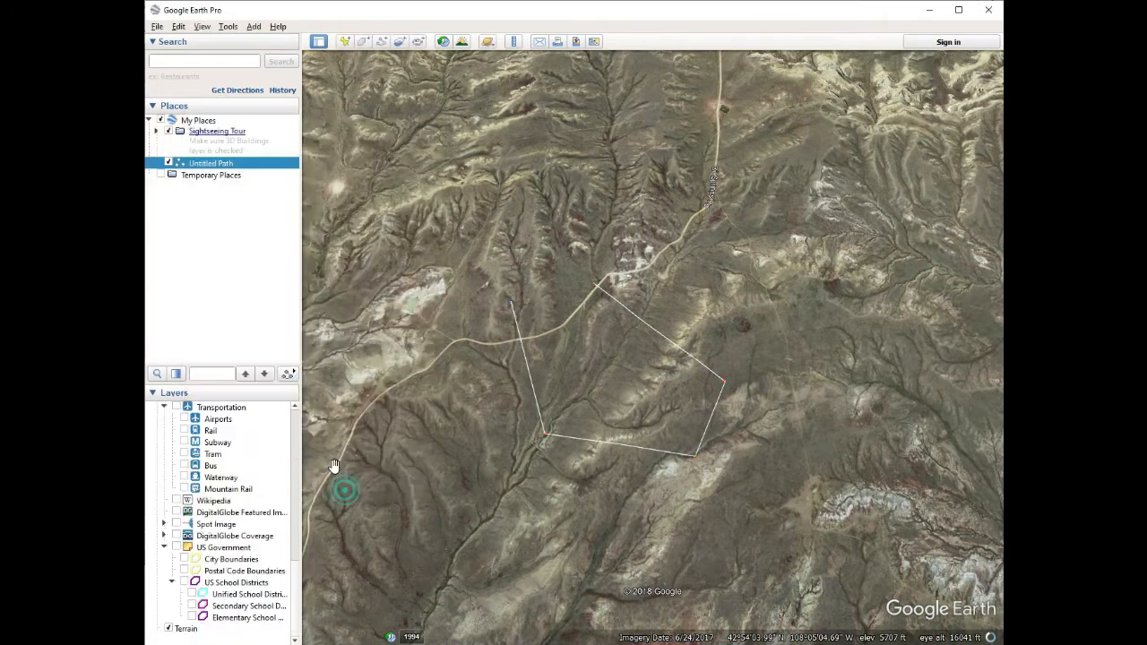
Step: Reopen the saved path's properties from the places list, view its length measurement, and close them
right_click(230, 167)
left_click(269, 309)
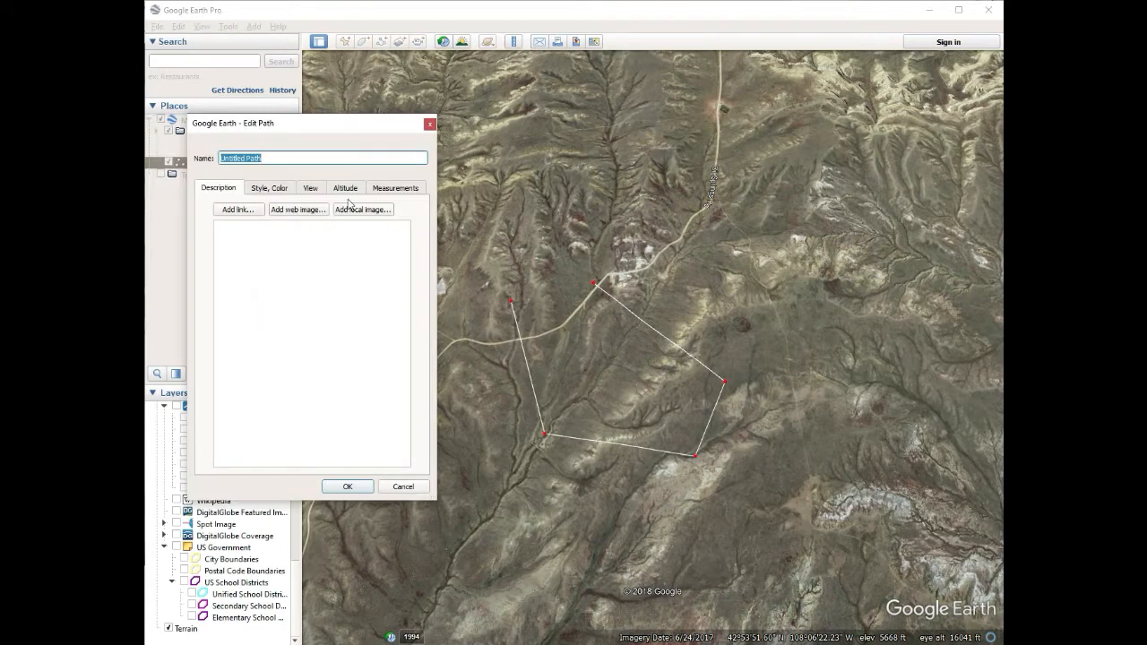
left_click(377, 191)
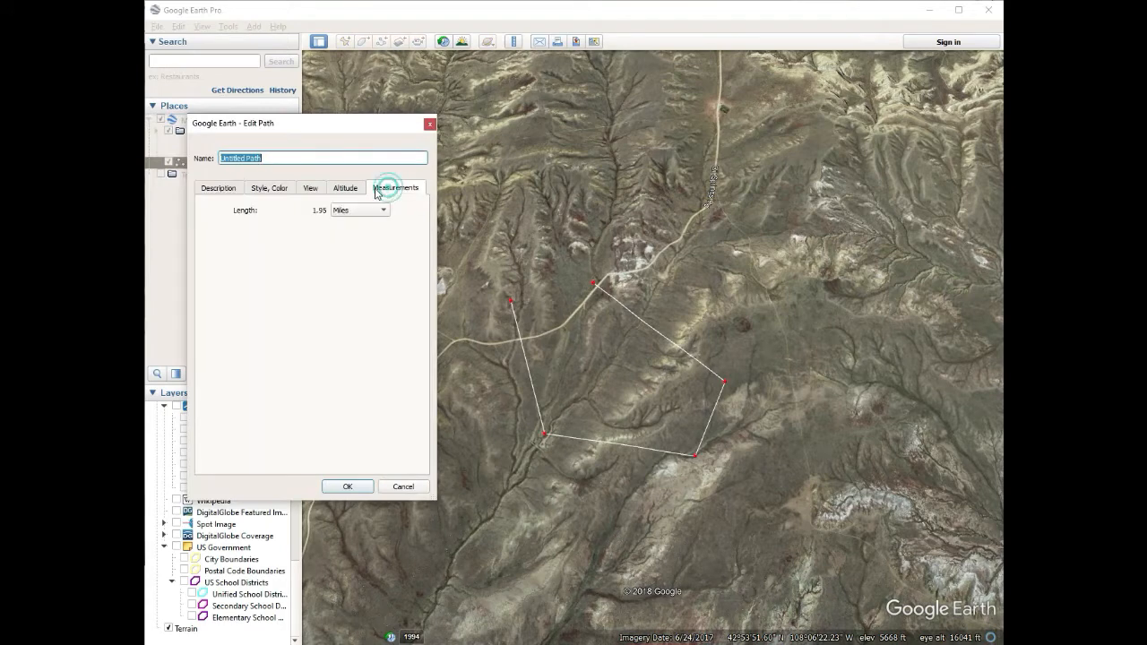
left_click(348, 486)
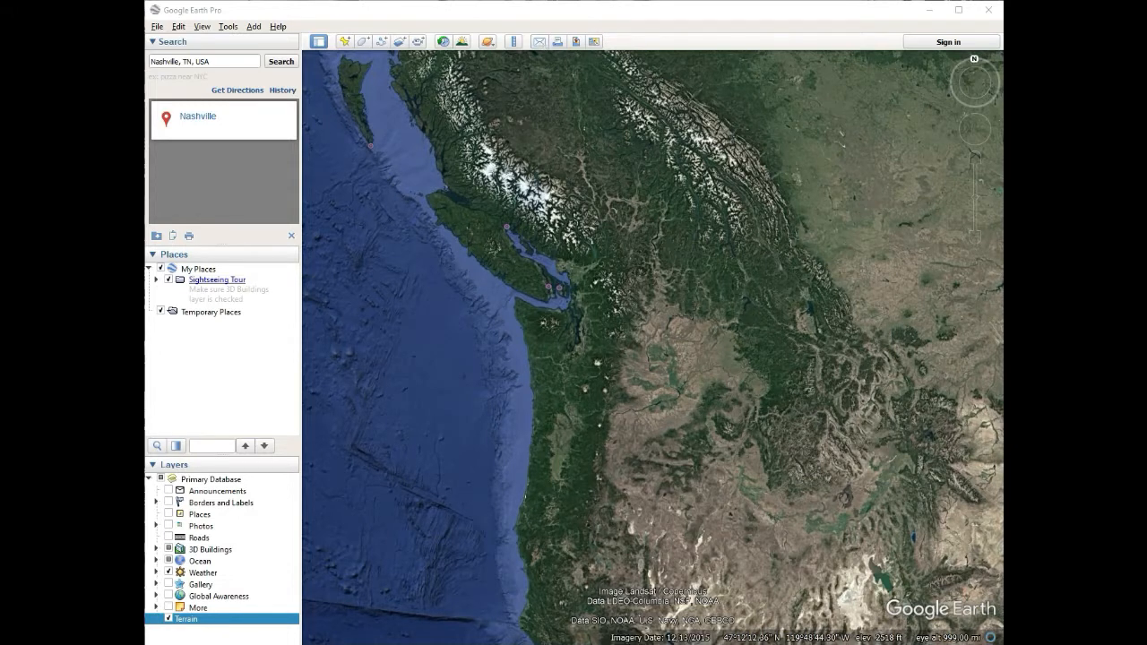
Step: Open the New zoning proposal file from the Tuts folder in File Explorer, and clear the Nashville search result in Google Earth Pro
key("alt+Tab")
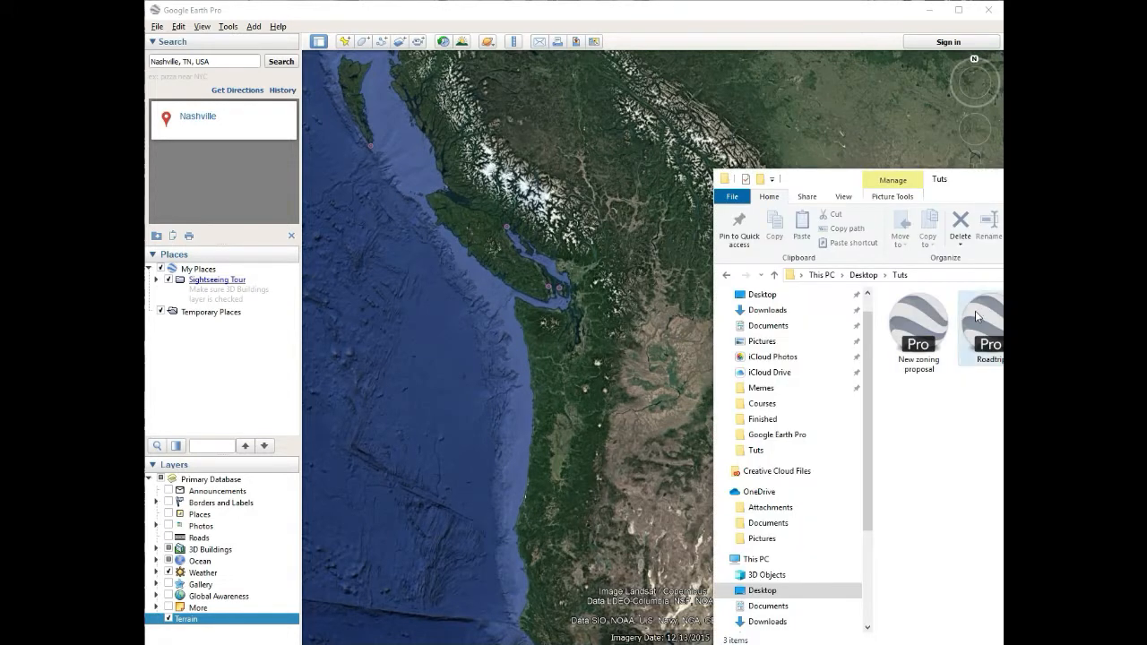
double_click(929, 331)
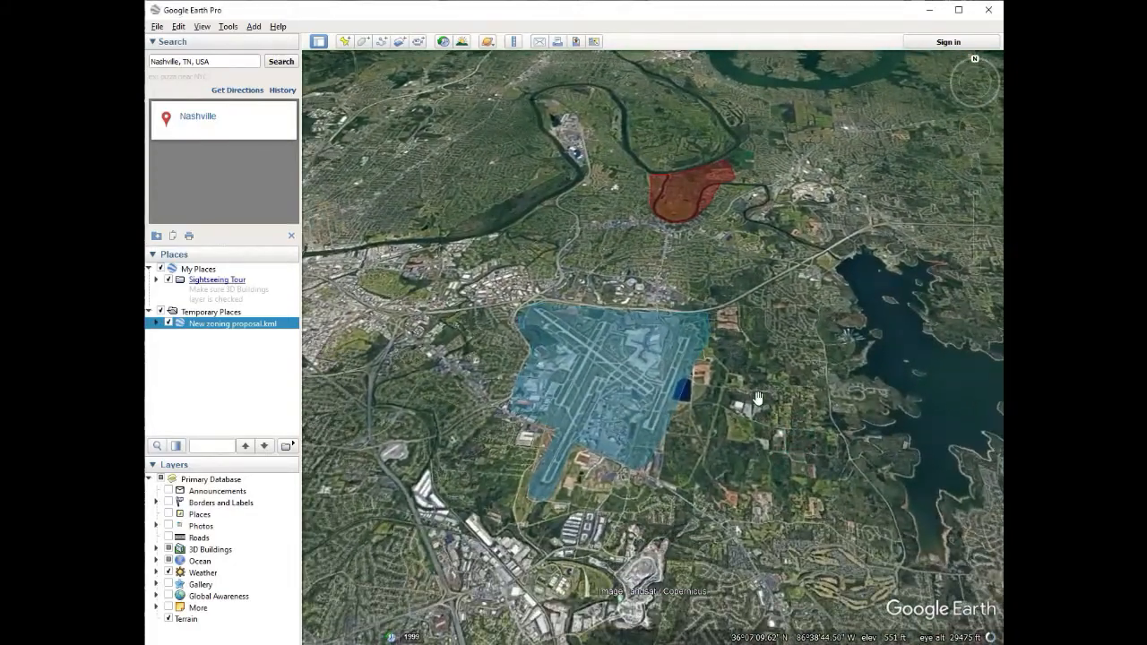
scroll(757, 403, "up", 3)
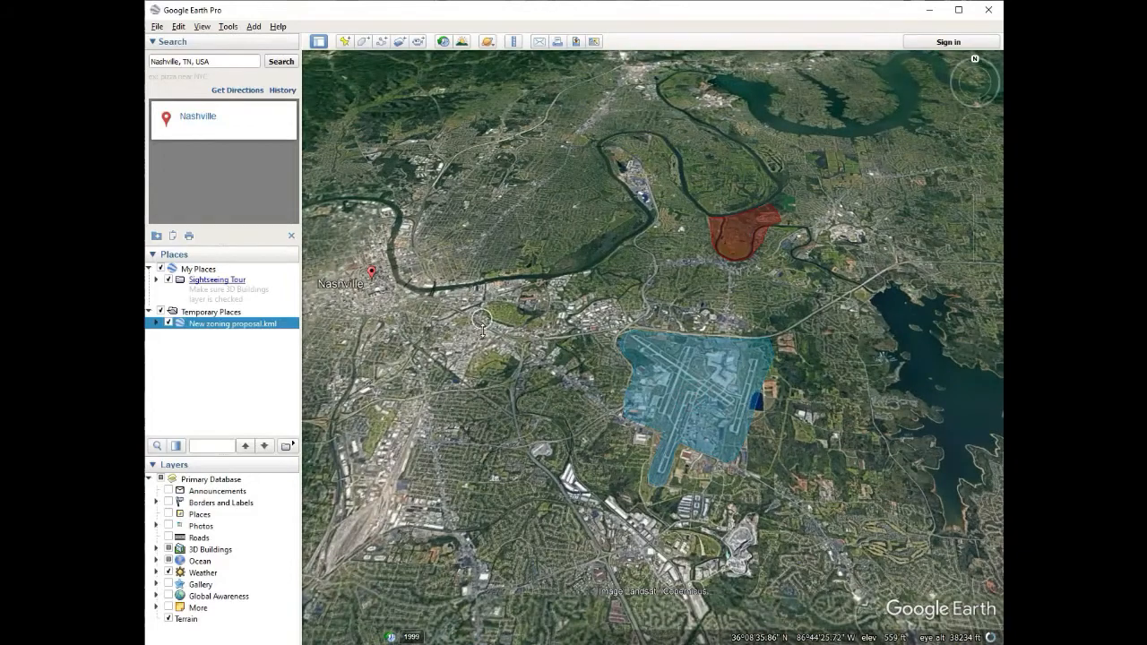
middle_click_drag(482, 319, 537, 333)
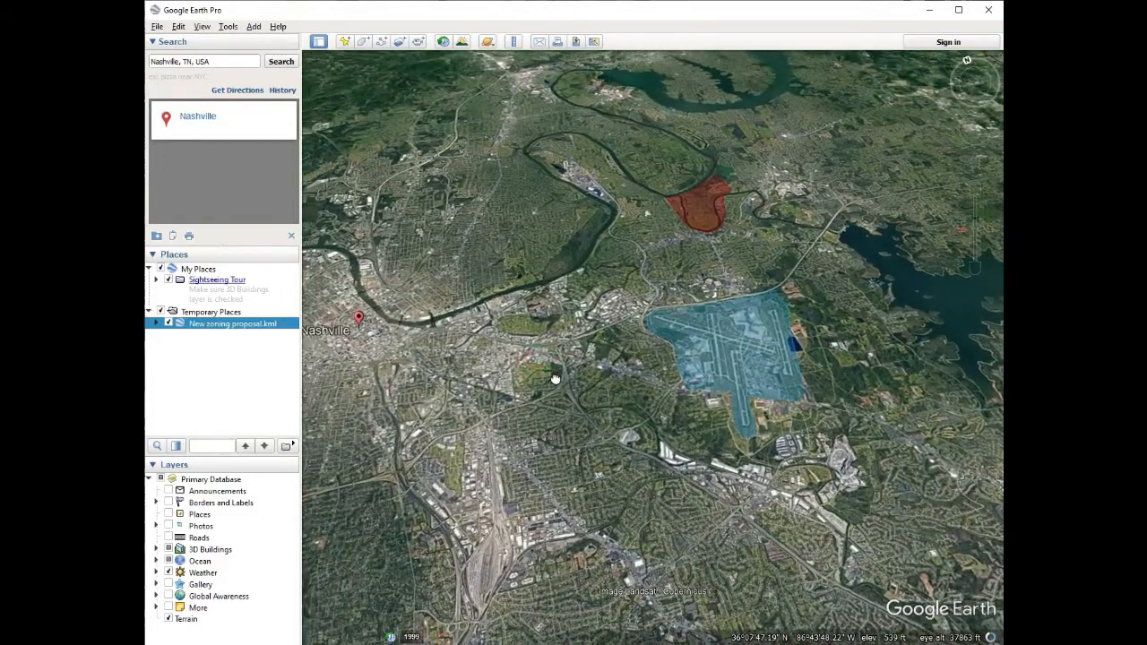
left_click(291, 236)
left_click_drag(425, 344, 430, 446)
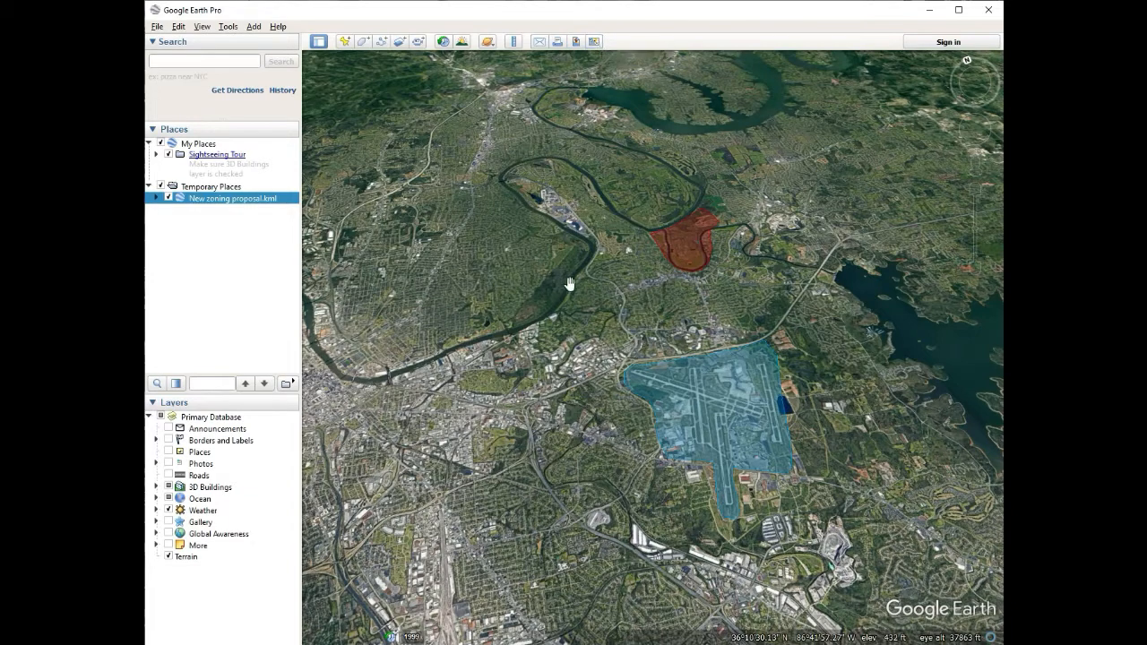
middle_click_drag(566, 286, 620, 247)
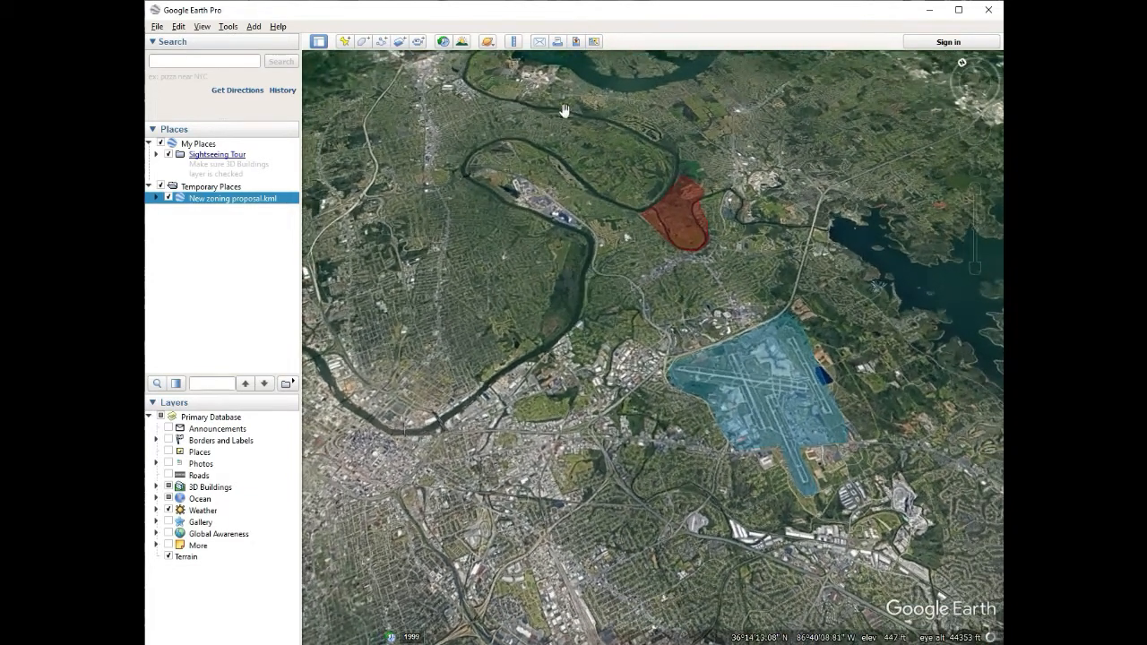
Step: Start the Save Image map layout with its title and legend, framing both proposed zones
left_click(575, 41)
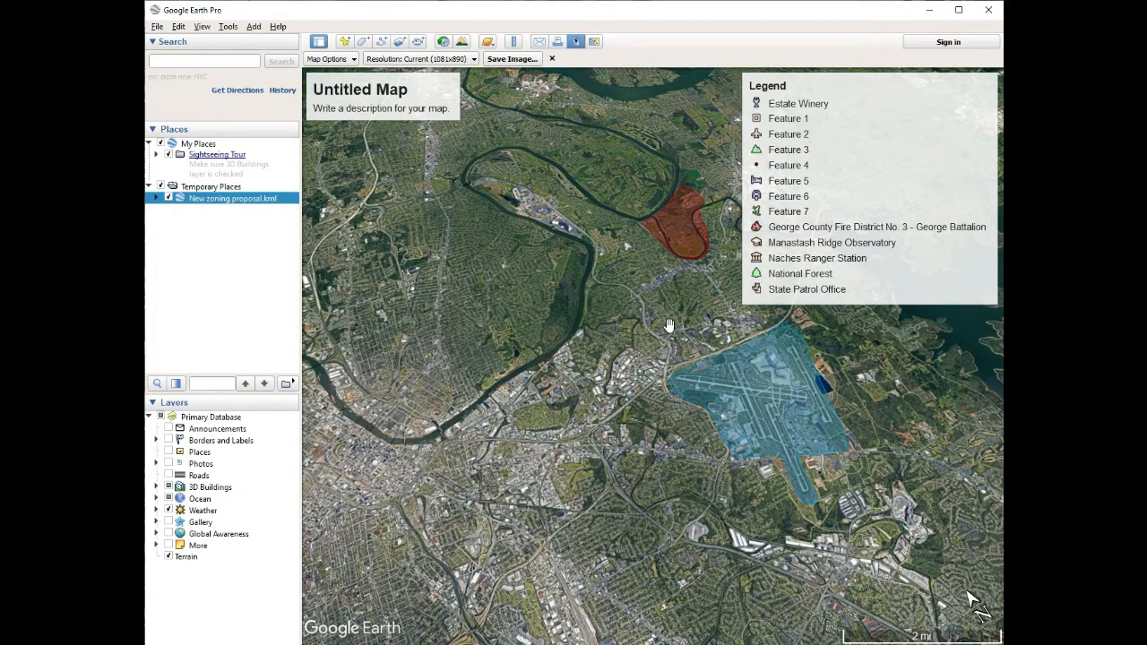
left_click_drag(686, 347, 615, 381)
mouse_move(842, 156)
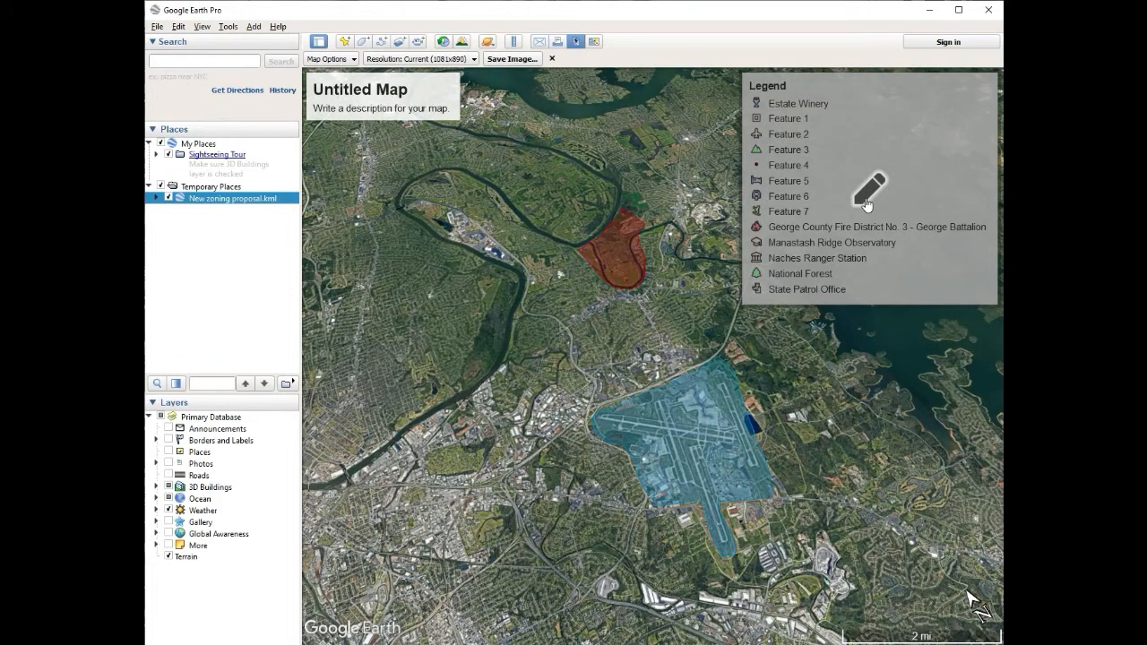
mouse_move(391, 95)
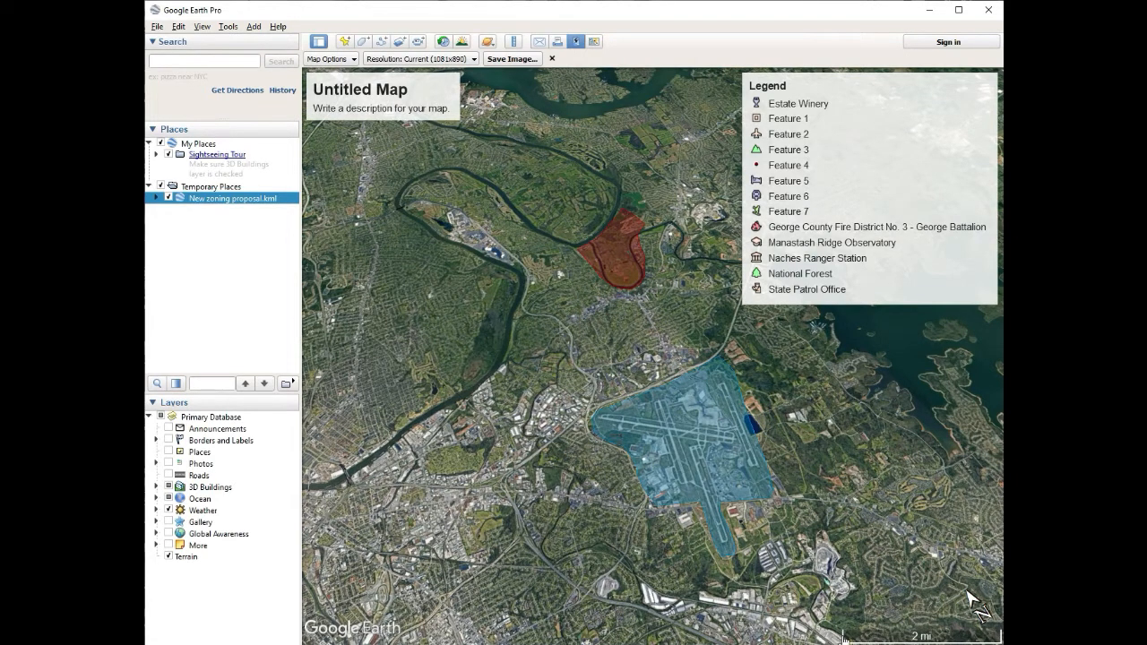
scroll(804, 540, "down", 5)
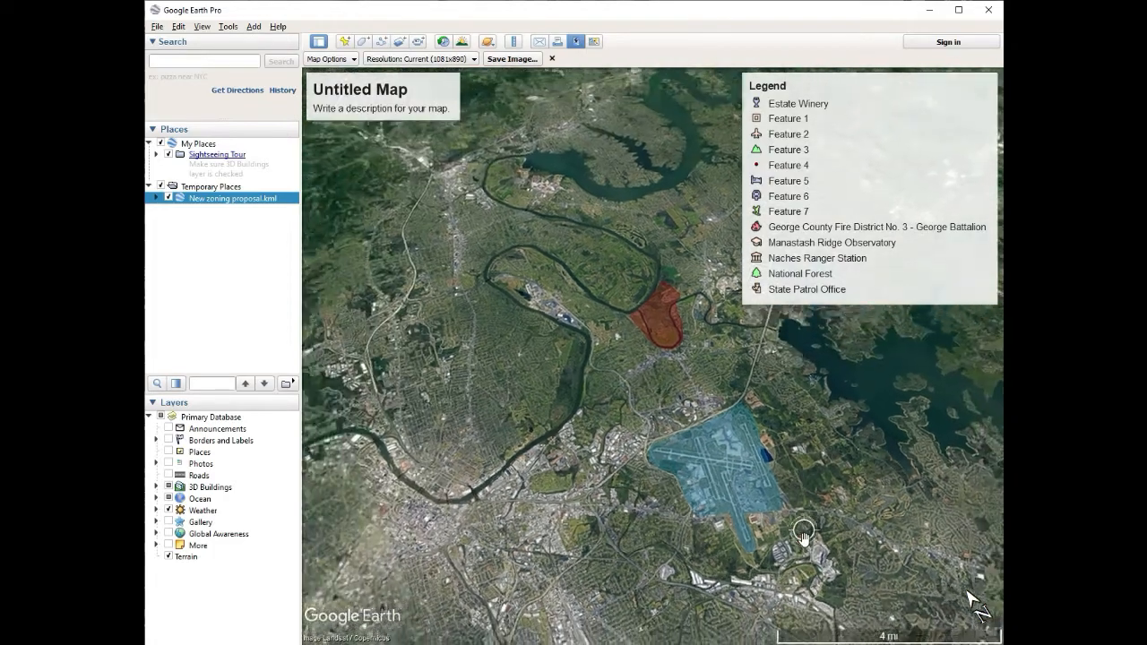
scroll(804, 540, "up", 4)
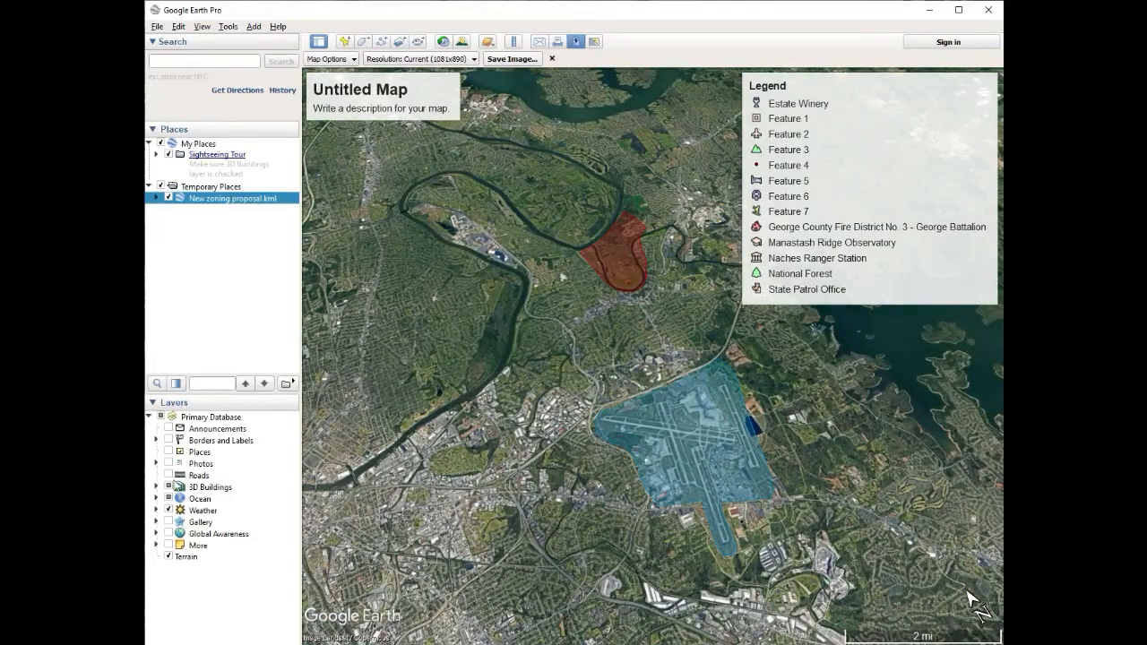
Step: Turn on the Places and Roads layers for the map, and view the legend's entry list
left_click(169, 452)
left_click(169, 475)
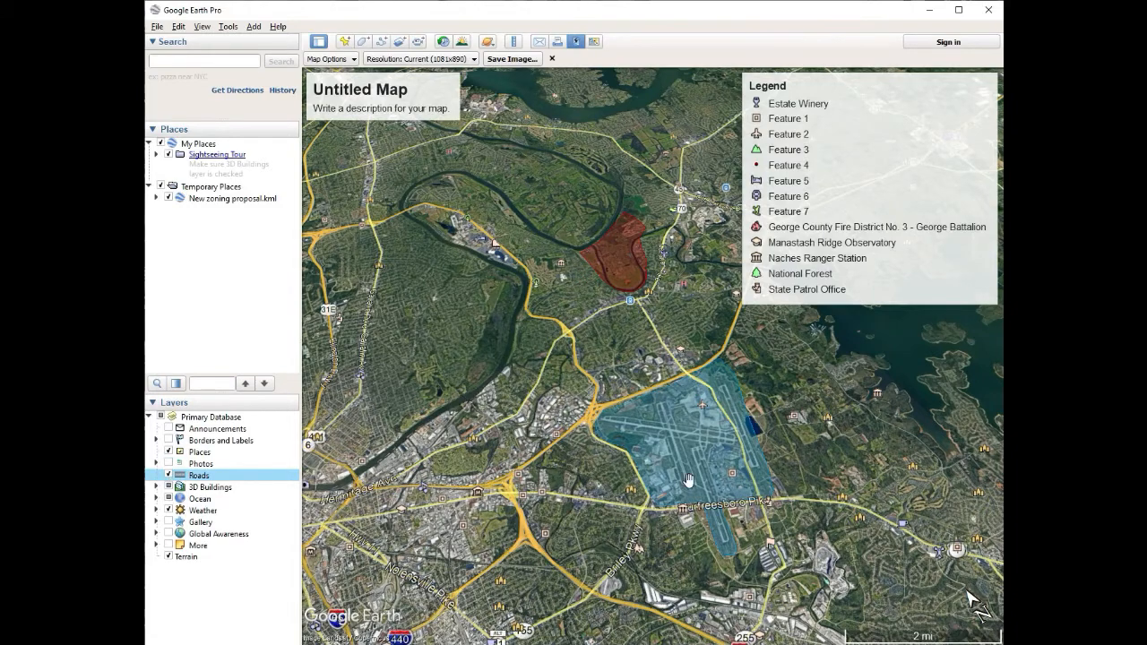
left_click_drag(688, 481, 703, 439)
scroll(703, 437, "up", 2)
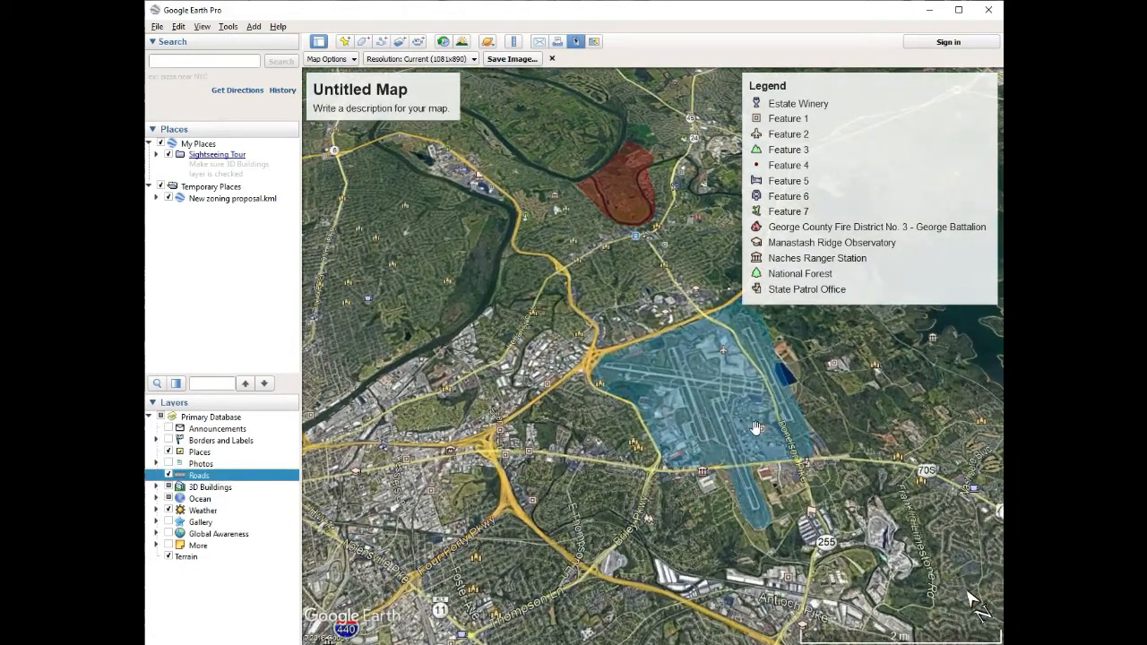
left_click(856, 199)
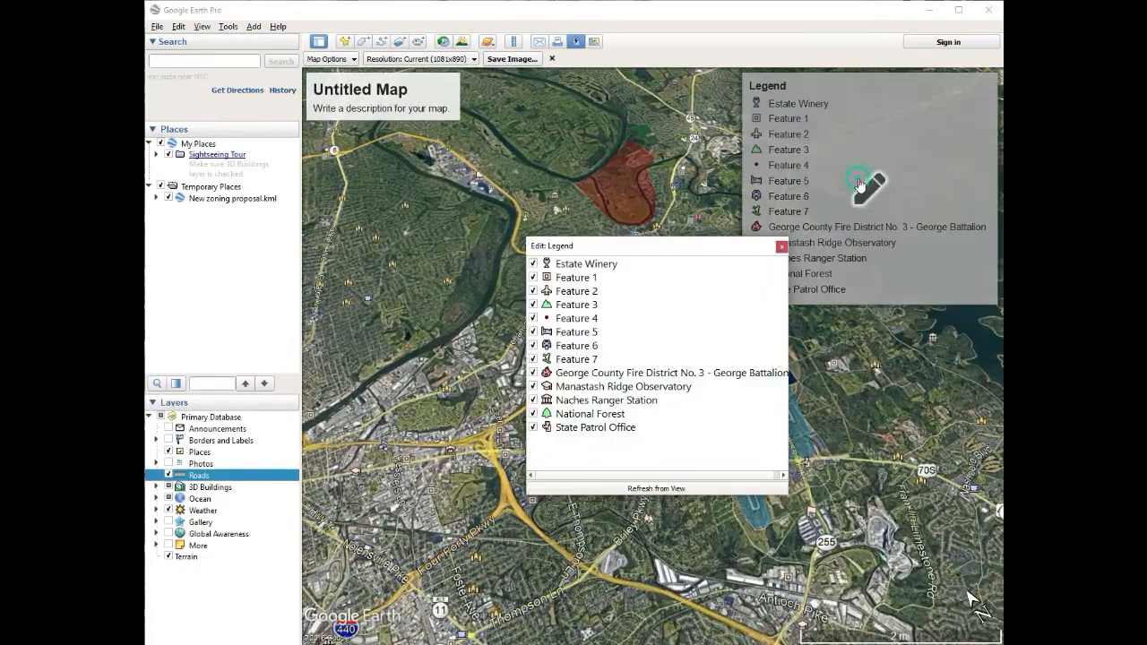
left_click(781, 246)
middle_click_drag(620, 316, 639, 394)
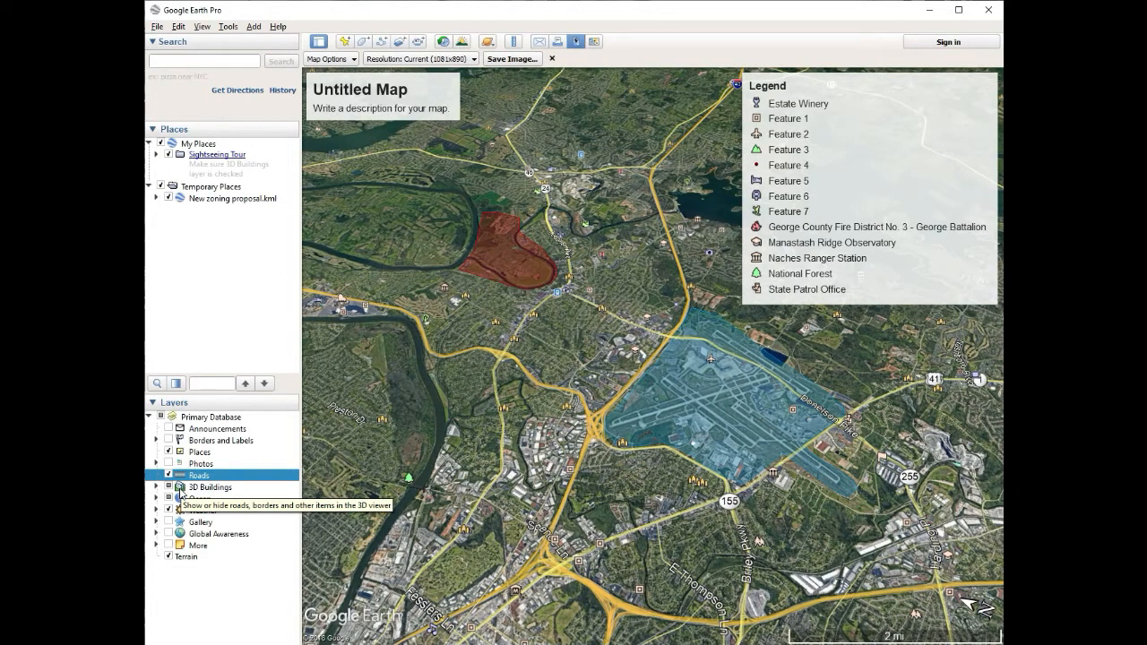
Step: Title the map "Zoning Change Proposal" and give it the description "2020 Airport Switch"
left_click(386, 95)
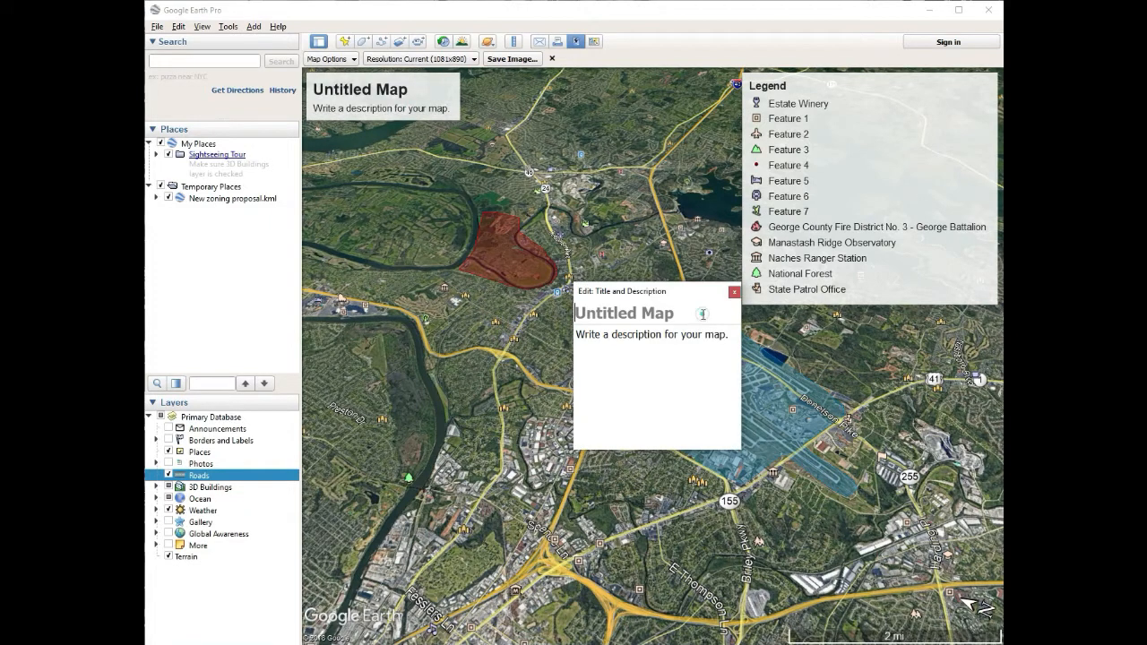
type("Zo")
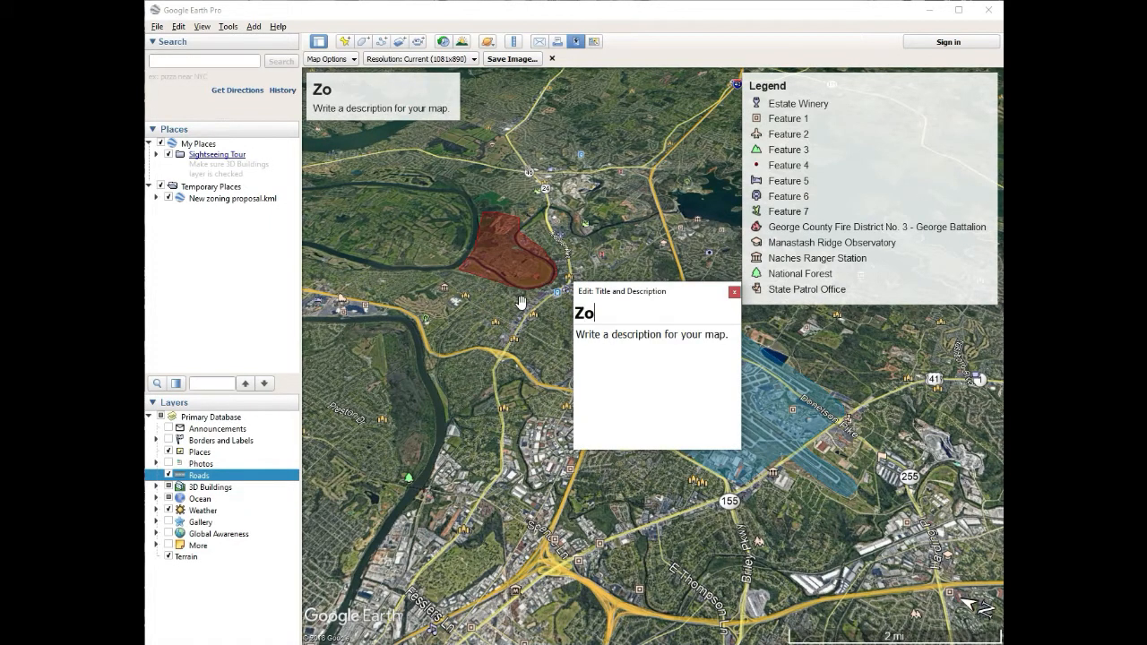
type("ning Change Proposal")
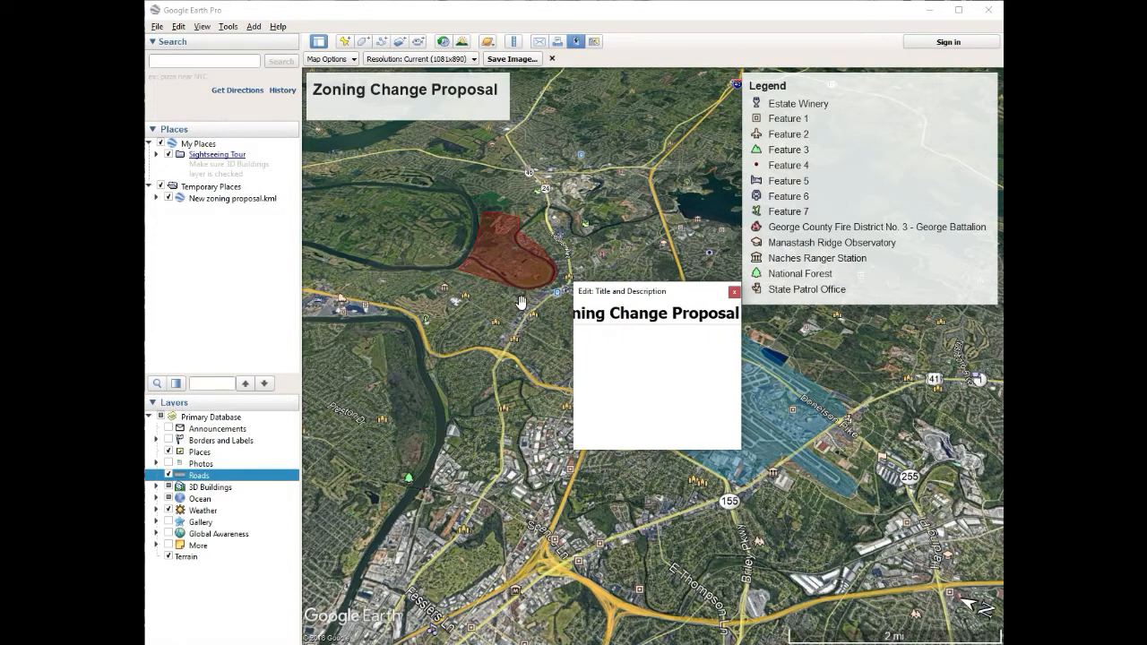
key("Return")
type("2020 Airpor")
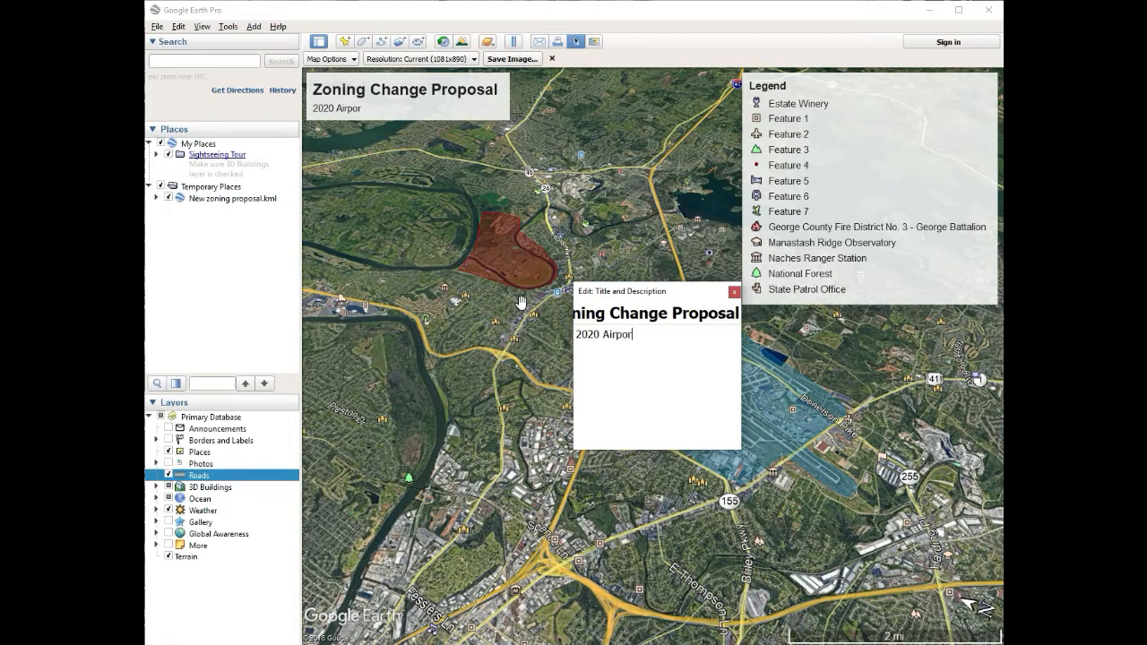
type("t Switch")
left_click(733, 292)
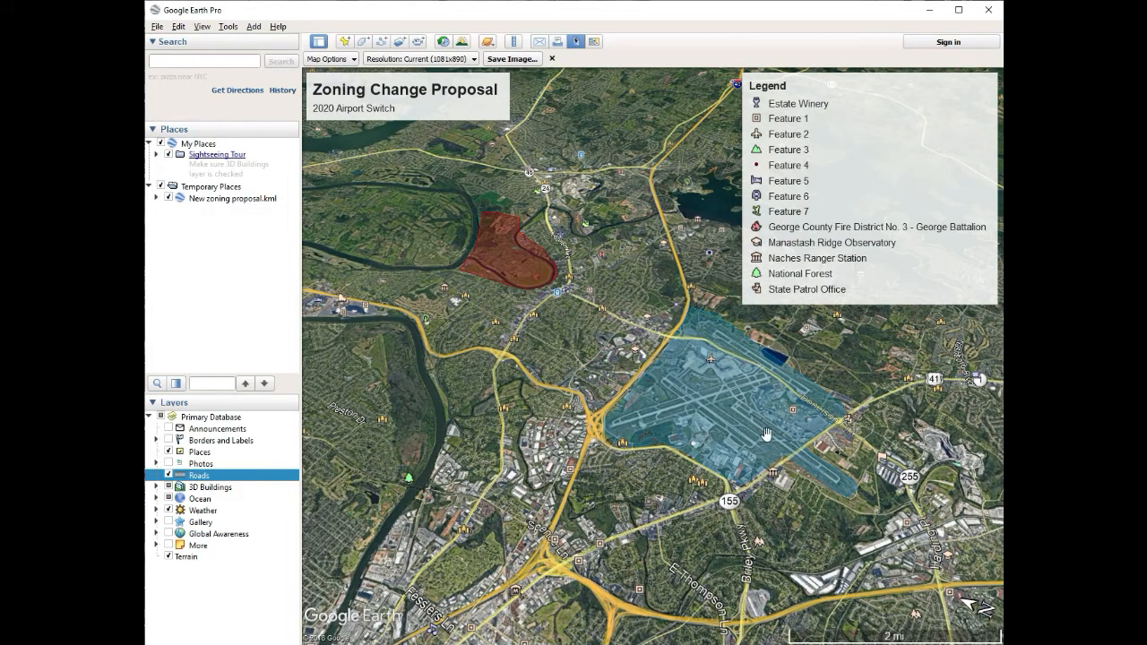
Step: Refresh the map legend from the current view and look through its entries
left_click(850, 241)
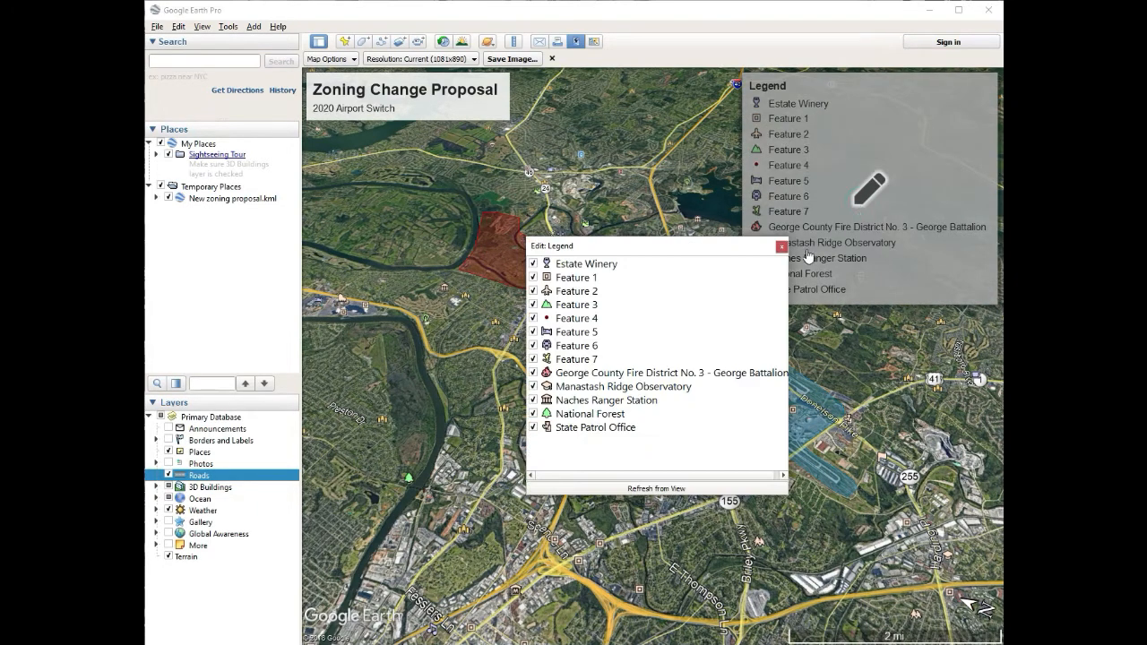
left_click(665, 490)
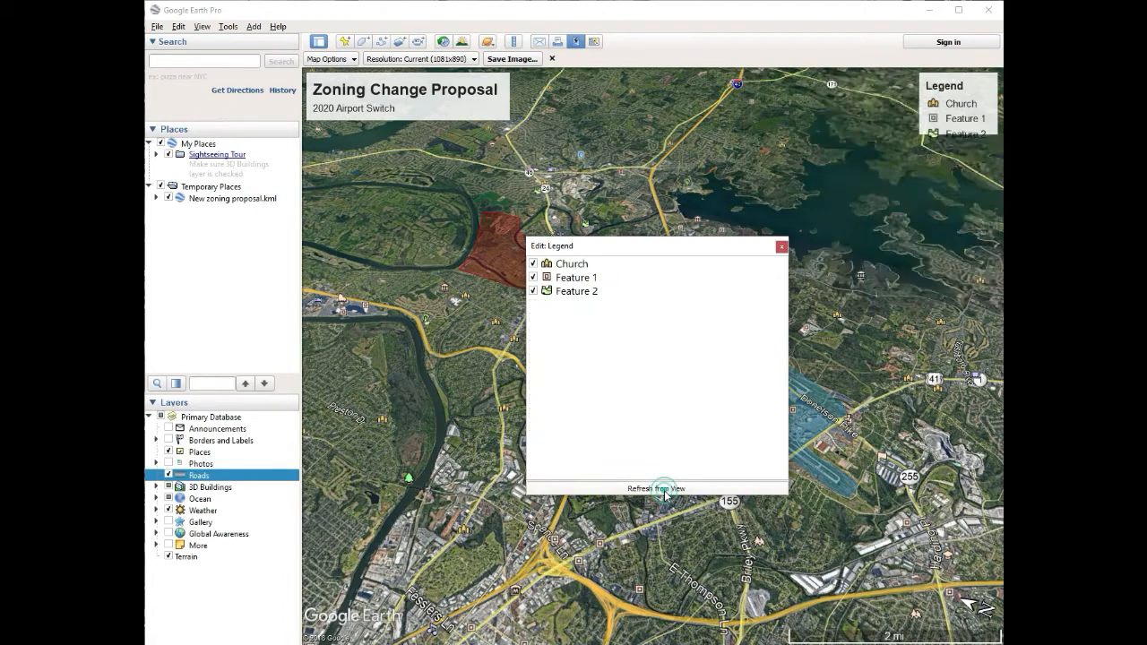
mouse_move(820, 168)
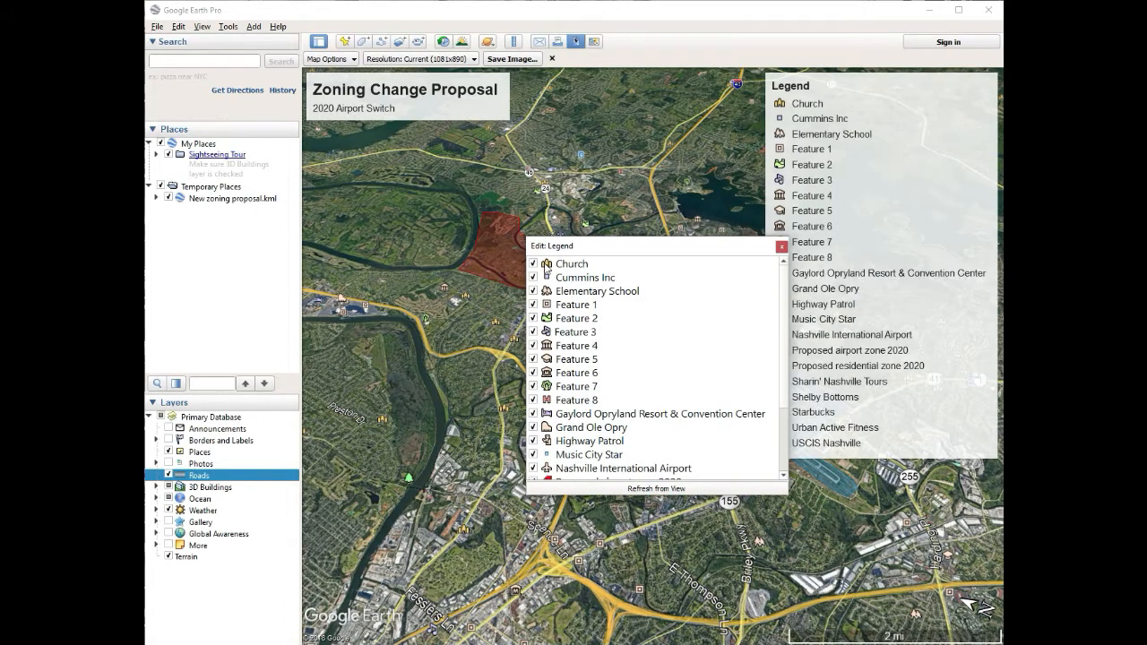
scroll(610, 411, "down", 3)
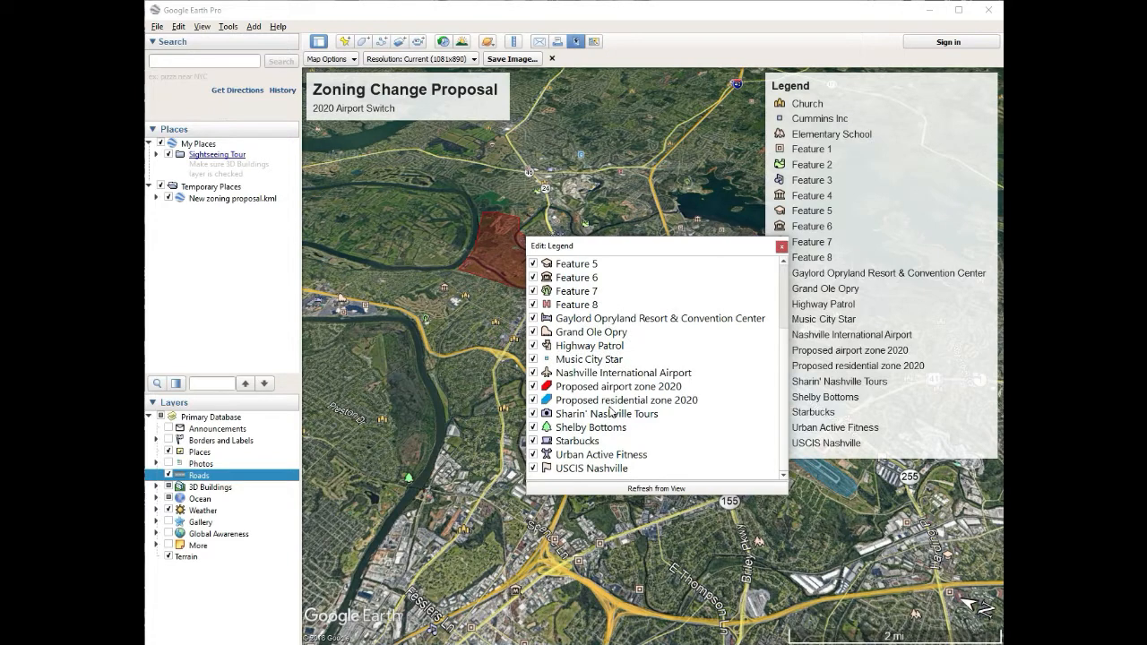
scroll(613, 411, "up", 3)
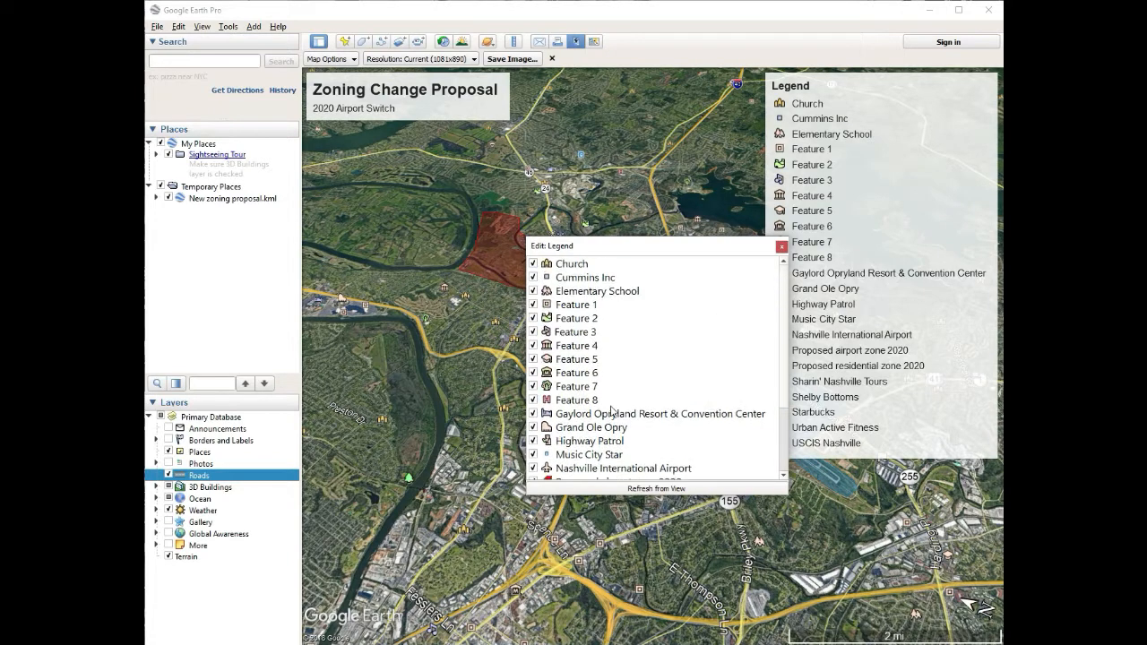
Step: Remove Church, Cummins Inc, Elementary School and Feature 1 through Feature 8 from the map legend
left_click(534, 265)
left_click(534, 278)
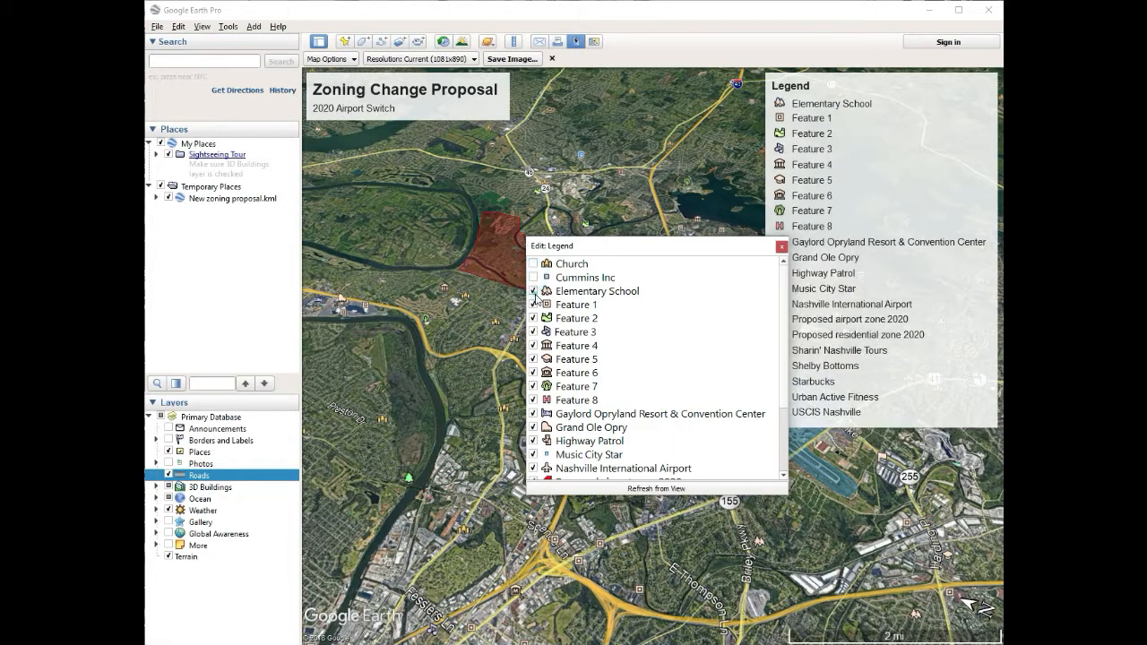
left_click(533, 292)
left_click(533, 305)
left_click(534, 318)
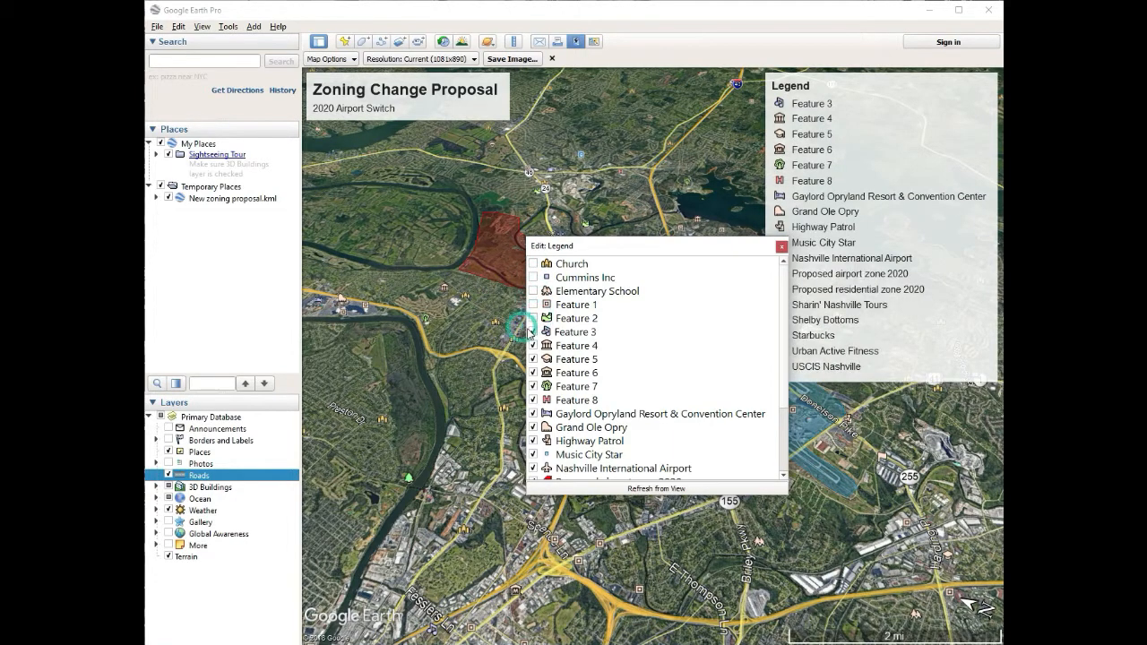
left_click(533, 332)
left_click(533, 345)
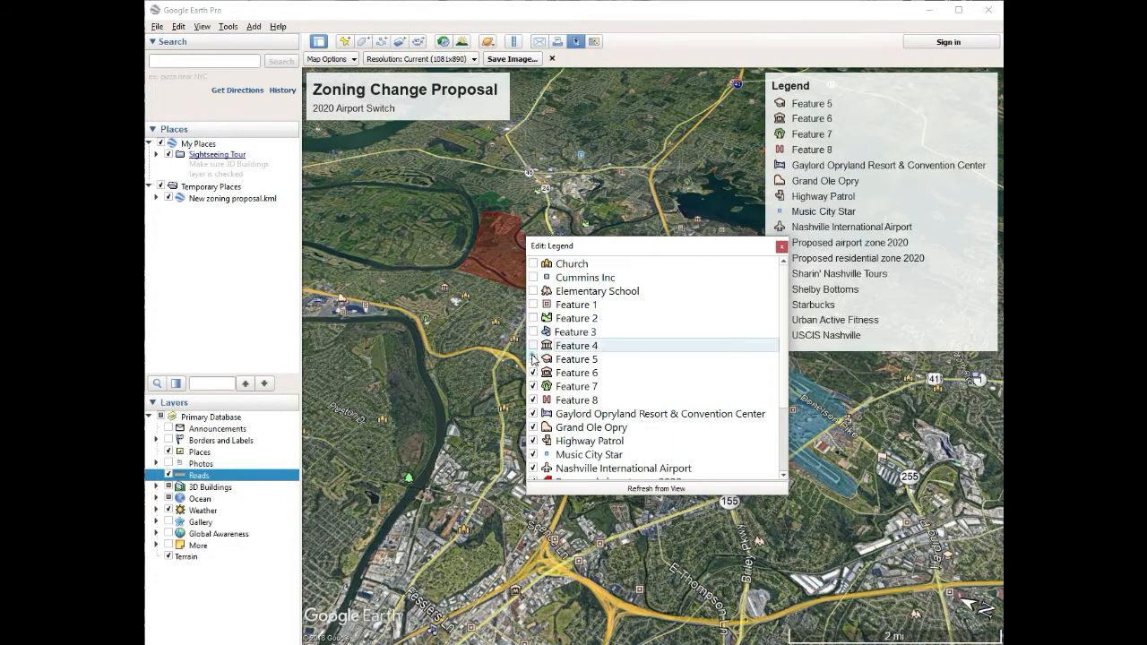
left_click(534, 360)
left_click(533, 373)
left_click(533, 387)
left_click(533, 400)
Step: Remove Urban Active Fitness, Starbucks, Shelby Bottoms, Sharin' Nashville Tours, Music City Star, Highway Patrol and USCIS Nashville from the legend
scroll(533, 408, "down", 3)
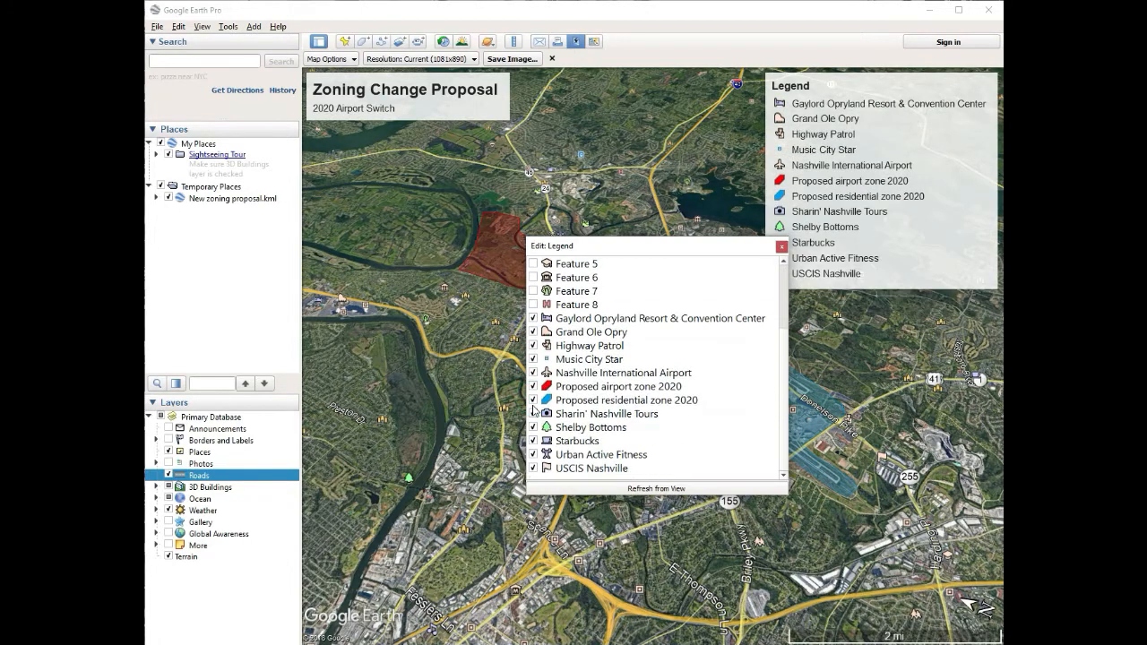
left_click(533, 455)
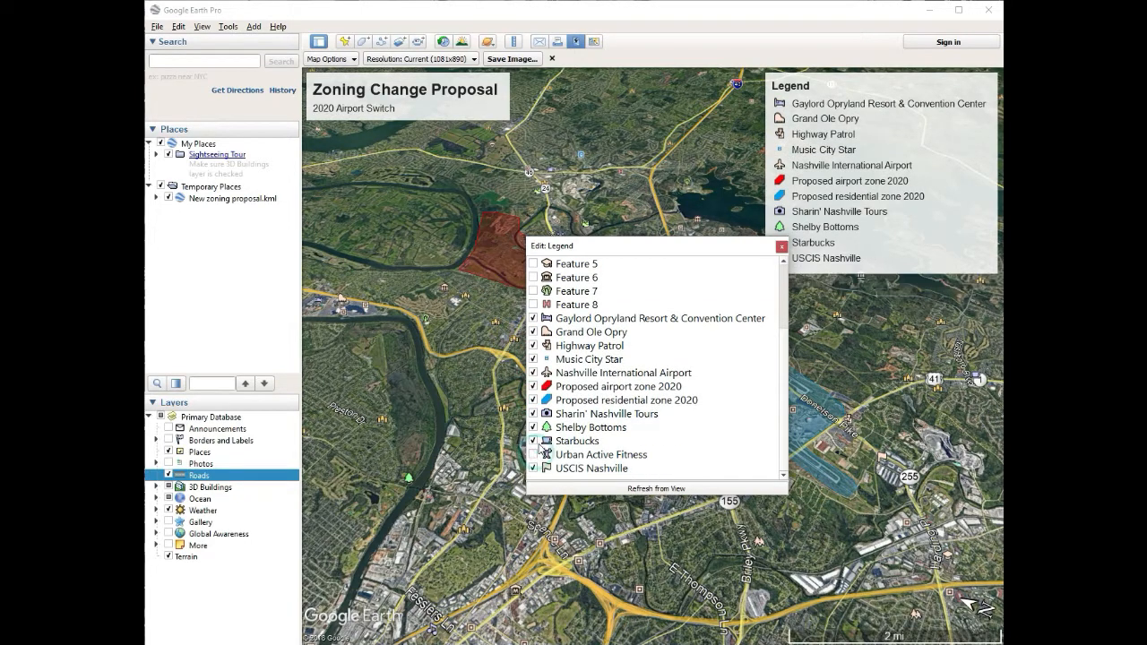
left_click(533, 441)
left_click(534, 427)
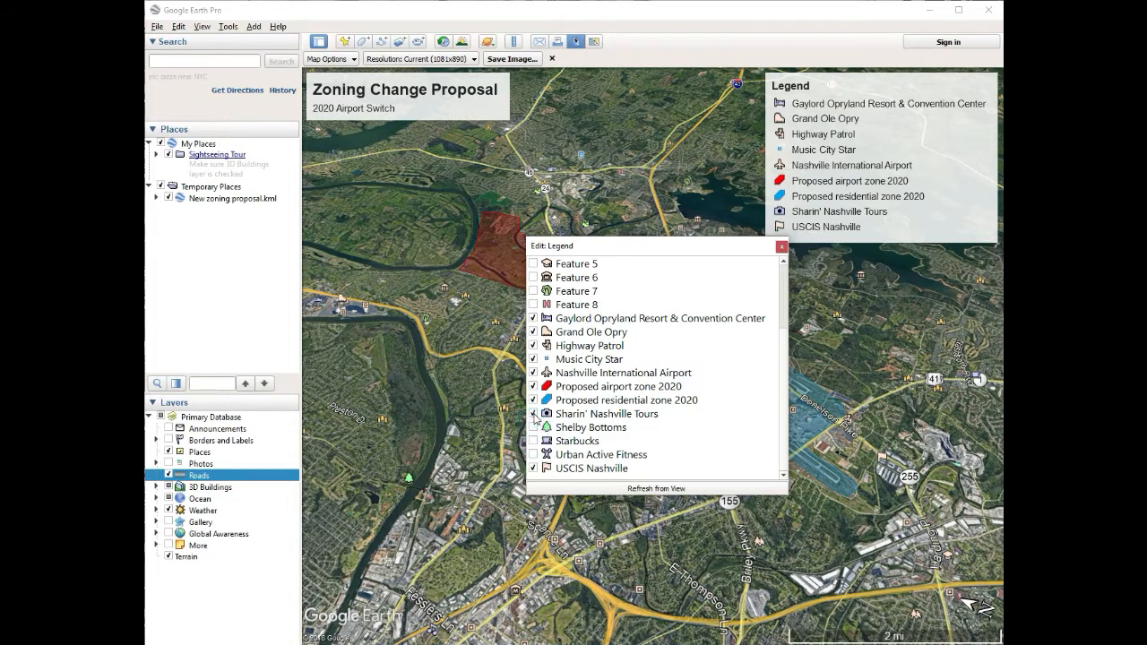
left_click(534, 414)
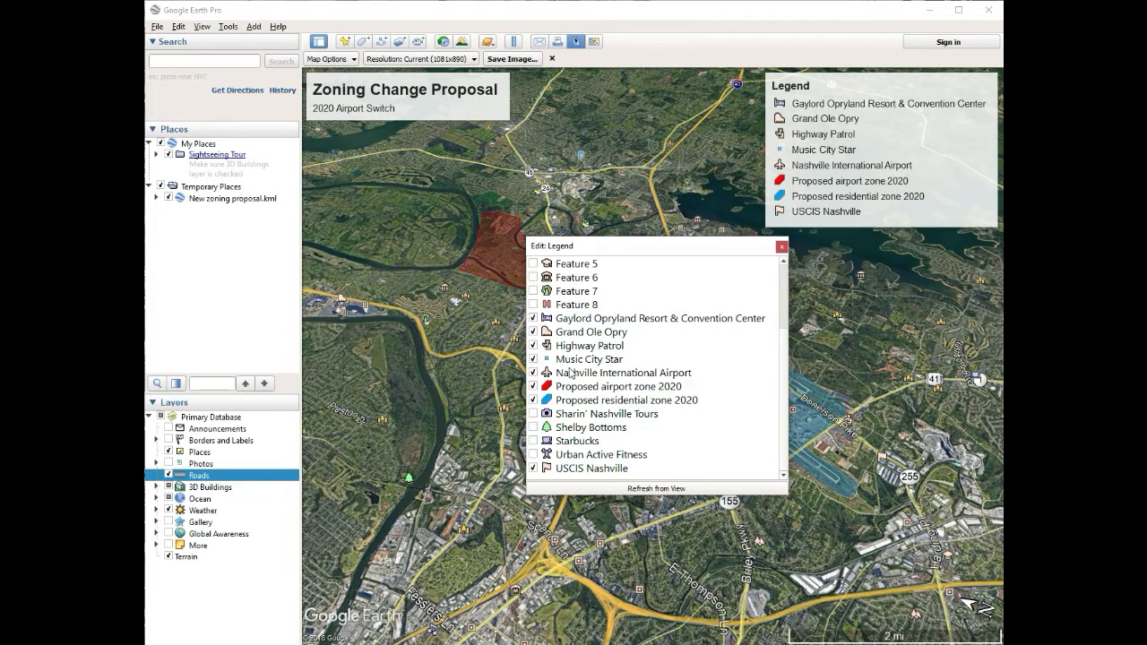
left_click(535, 360)
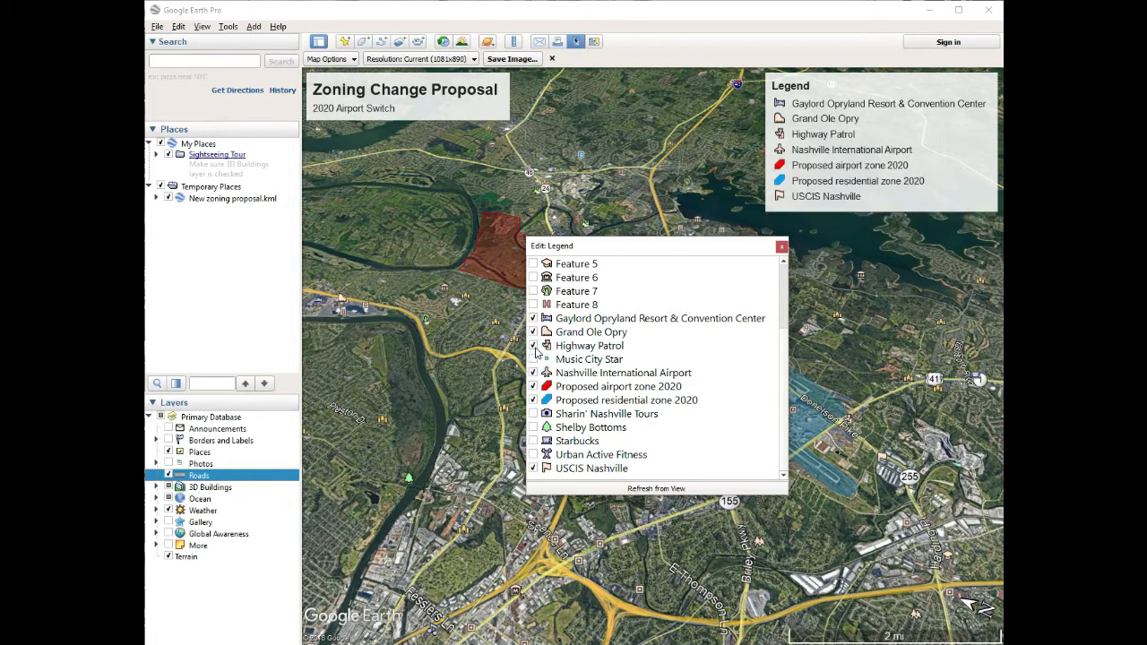
left_click(534, 346)
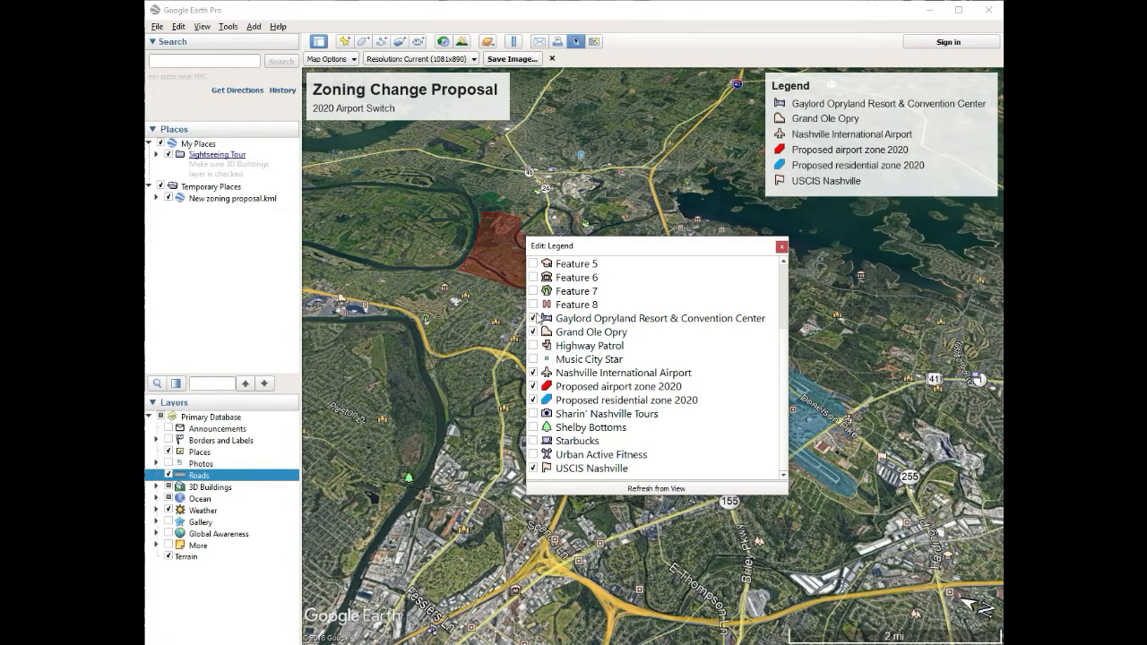
left_click(534, 468)
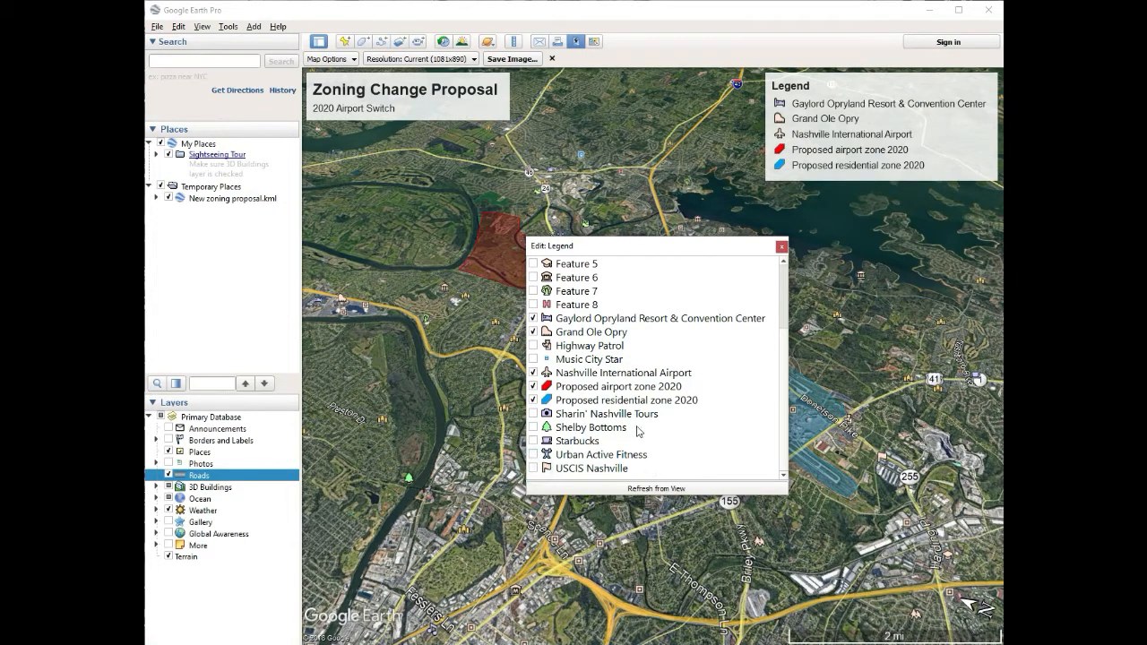
Step: Reopen the map legend's entry list, review which entries are included, and close it without changing any
left_click(781, 248)
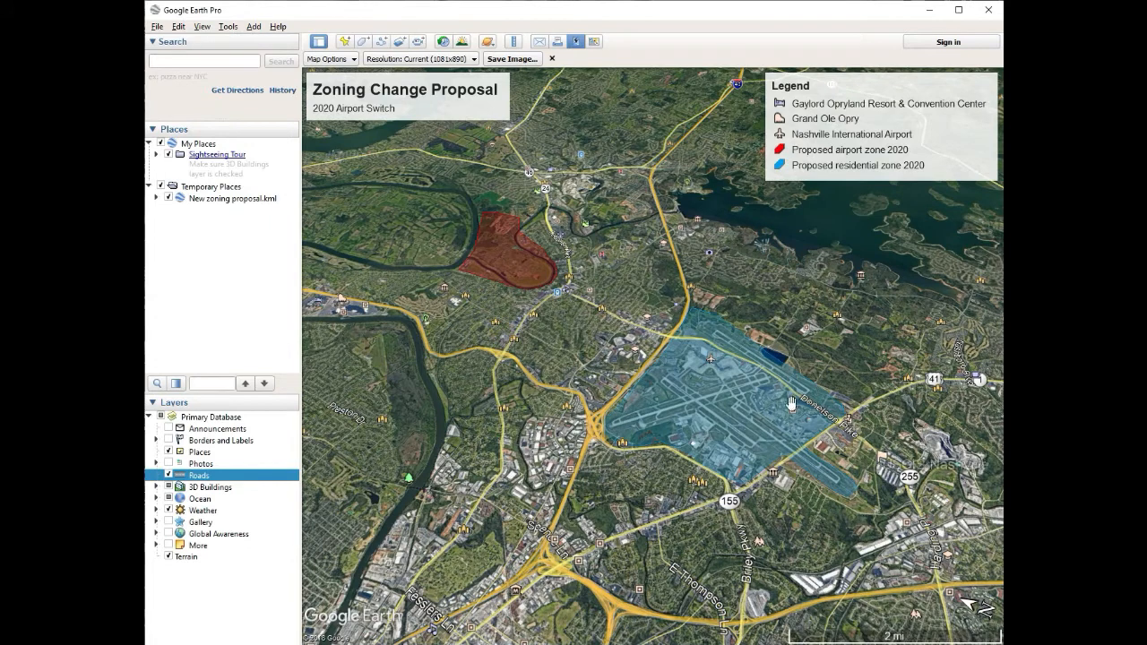
left_click(870, 150)
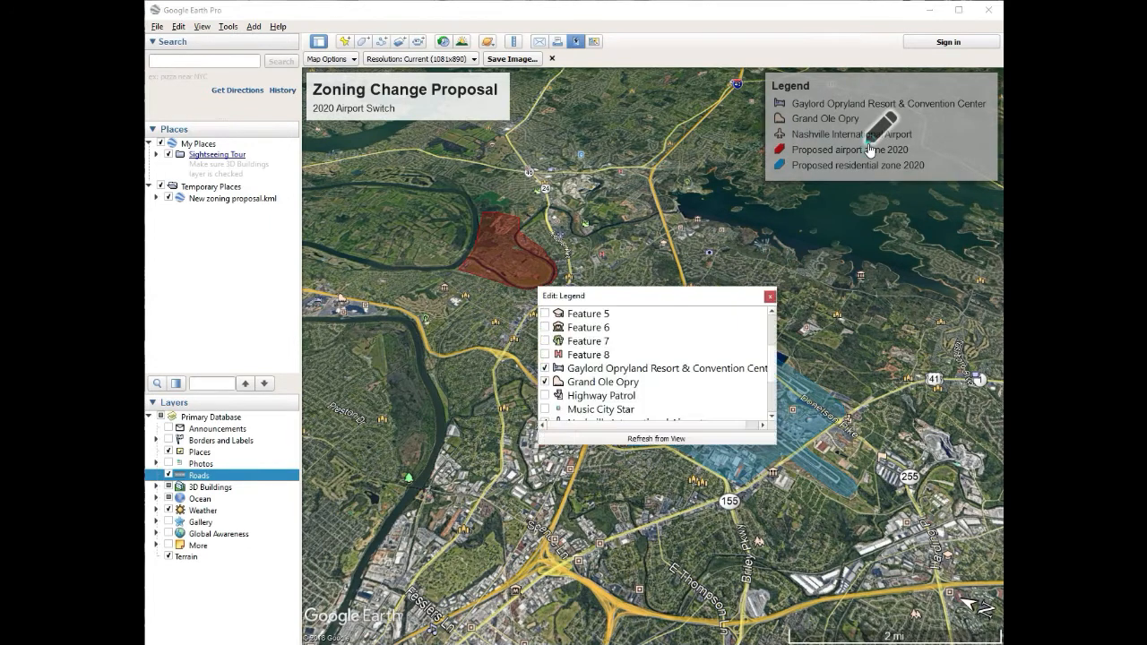
scroll(643, 379, "down", 2)
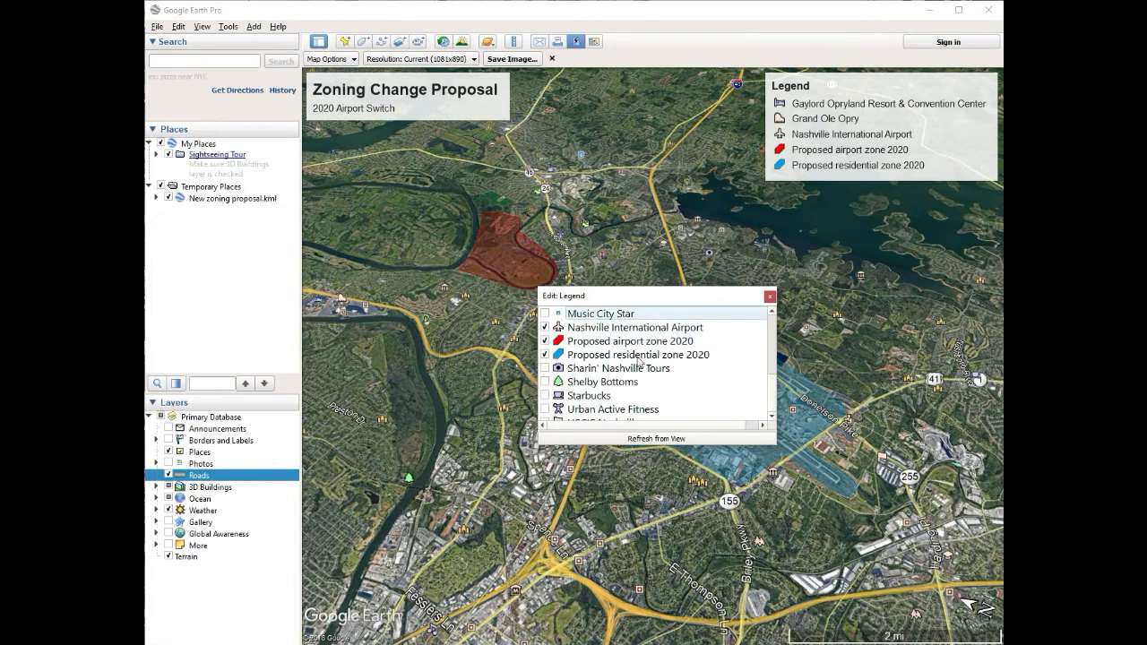
right_click(631, 347)
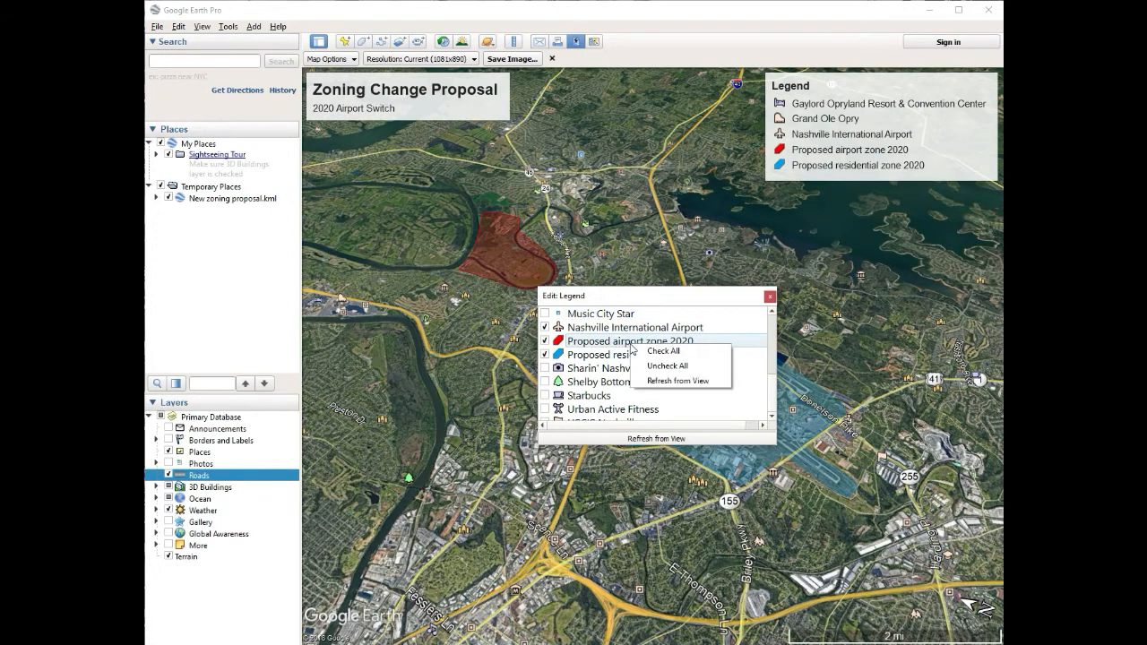
left_click(769, 298)
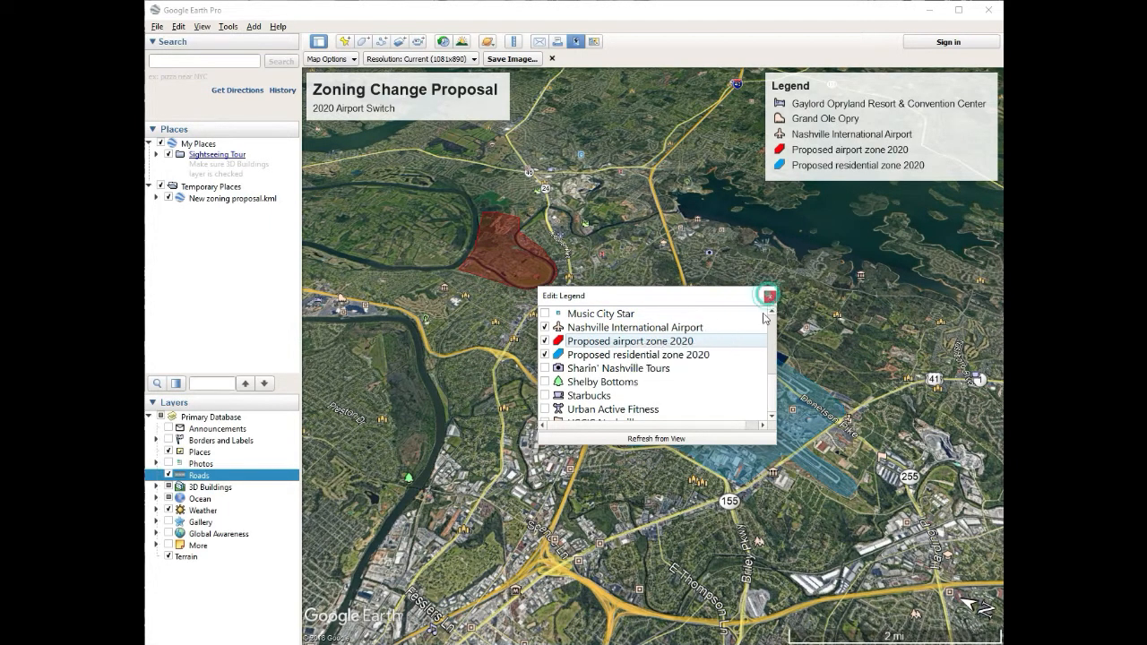
left_click(770, 298)
Step: Set the map image resolution to 1920x1080 (1080 HD) and position the map so both proposed zones sit inside the frame
left_click_drag(818, 396, 830, 428)
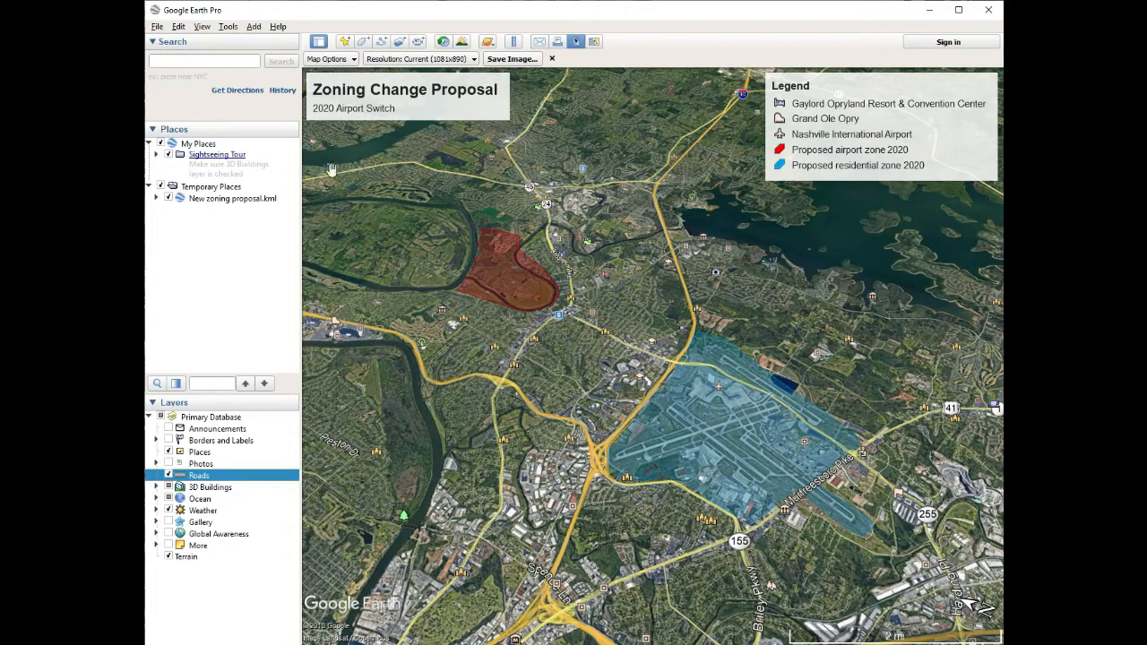
mouse_move(368, 104)
left_click(467, 60)
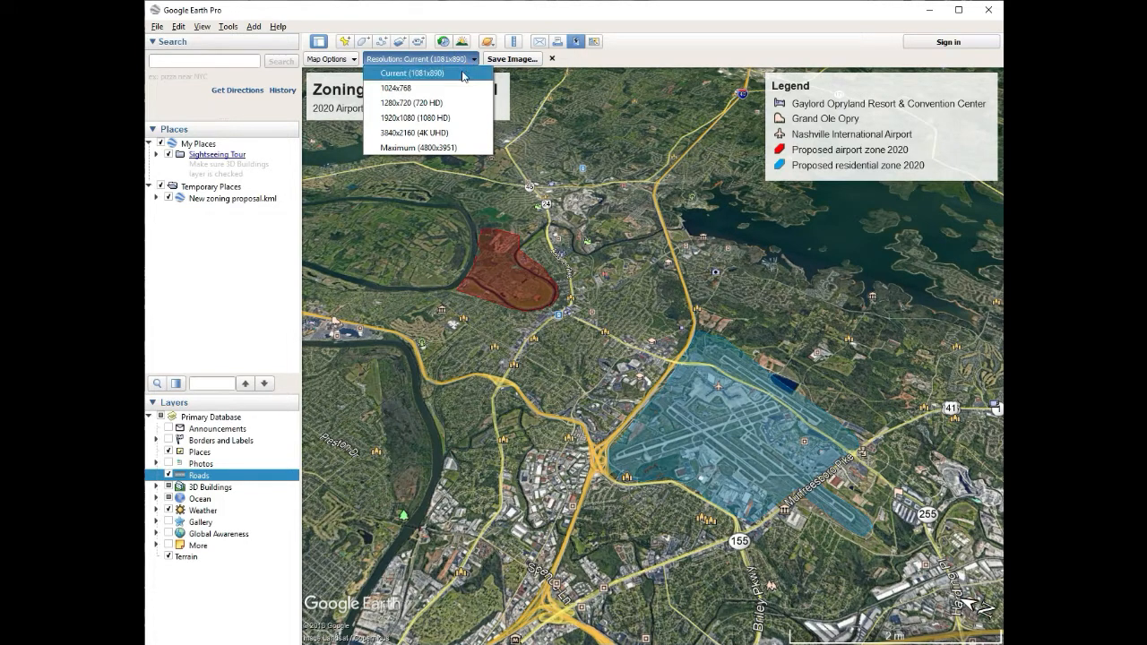
left_click(418, 117)
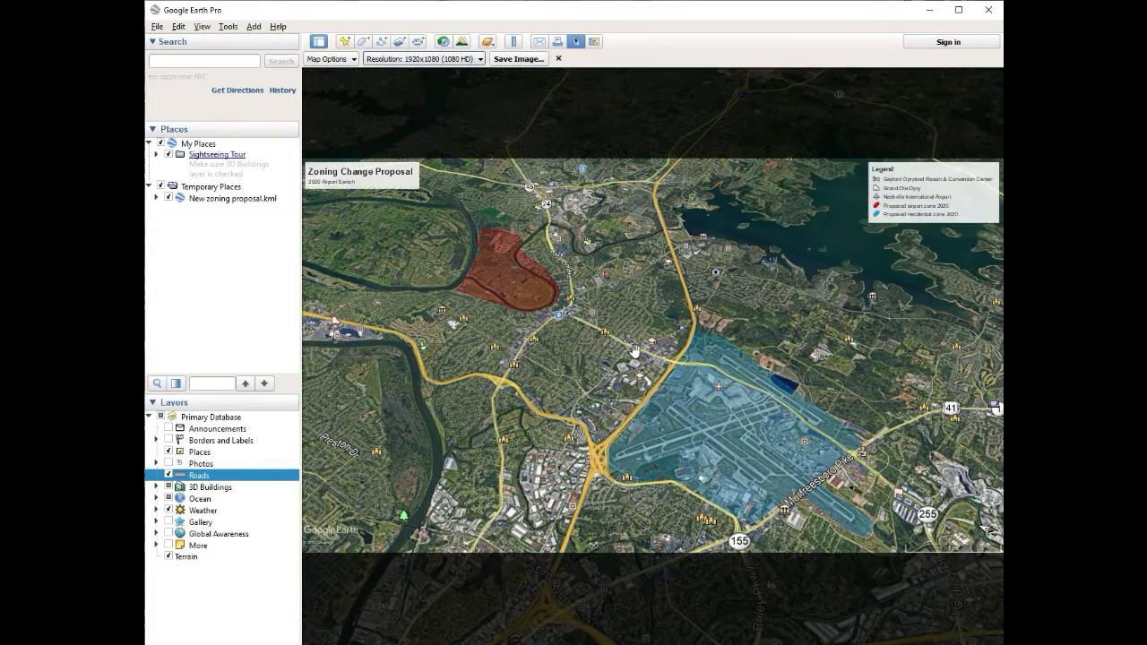
left_click_drag(776, 429, 762, 415)
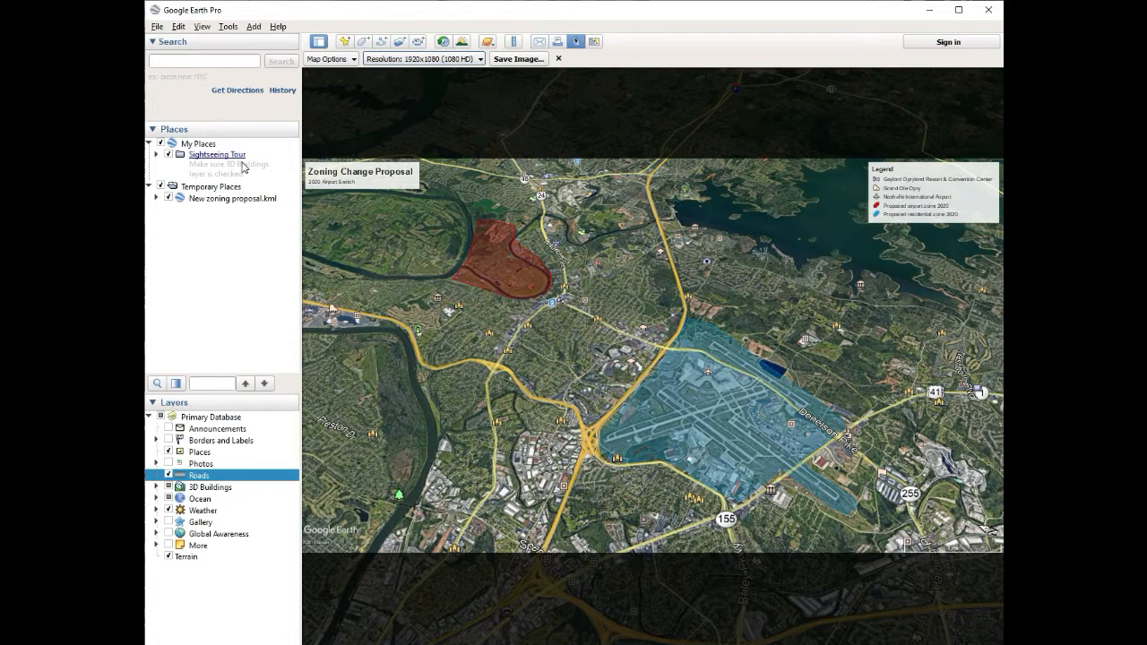
Step: Apply the second, desaturated map style so the red and blue zones stand out from the imagery
left_click(342, 60)
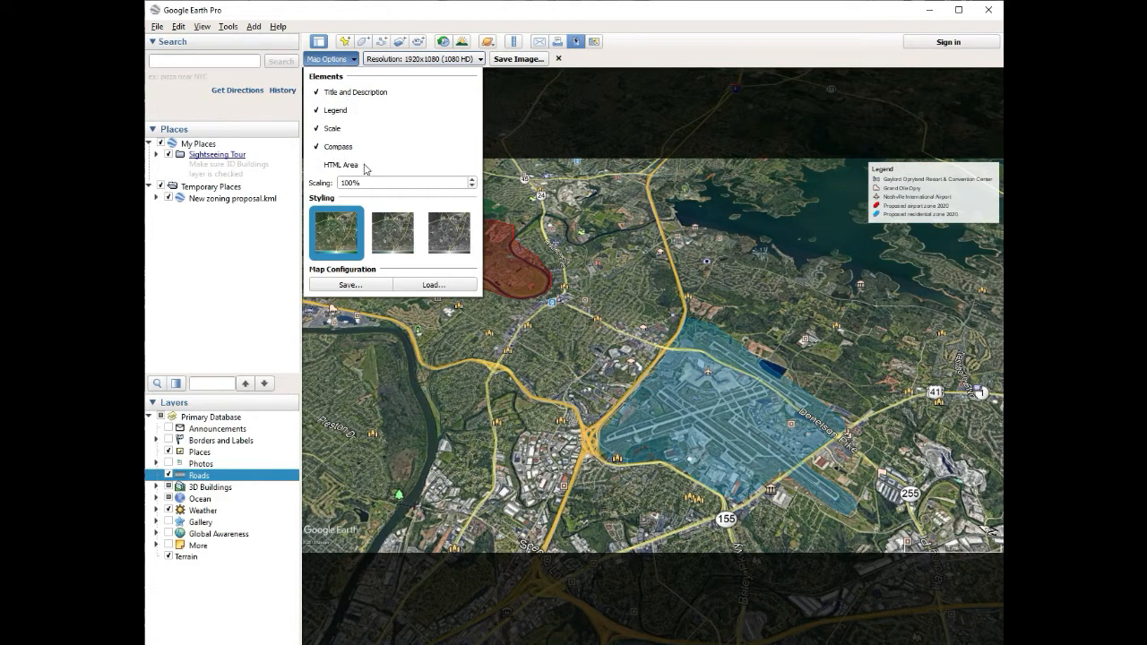
left_click(408, 235)
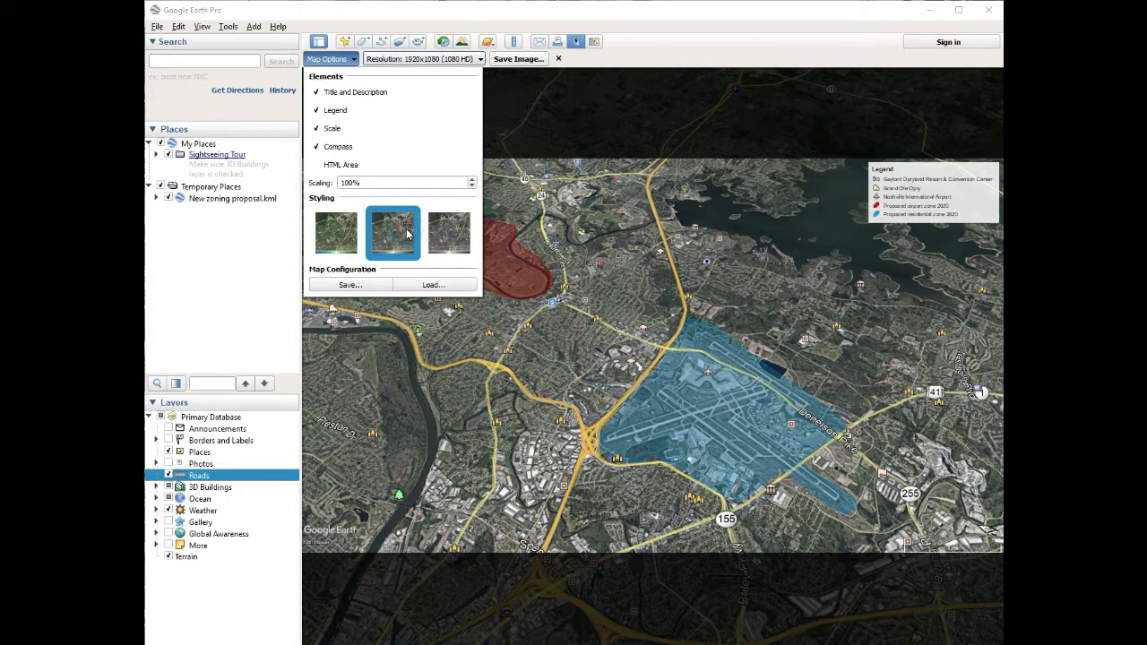
Step: Compare the map styling presets and apply the fully grayscale style to the zoning map
left_click(434, 235)
left_click(340, 229)
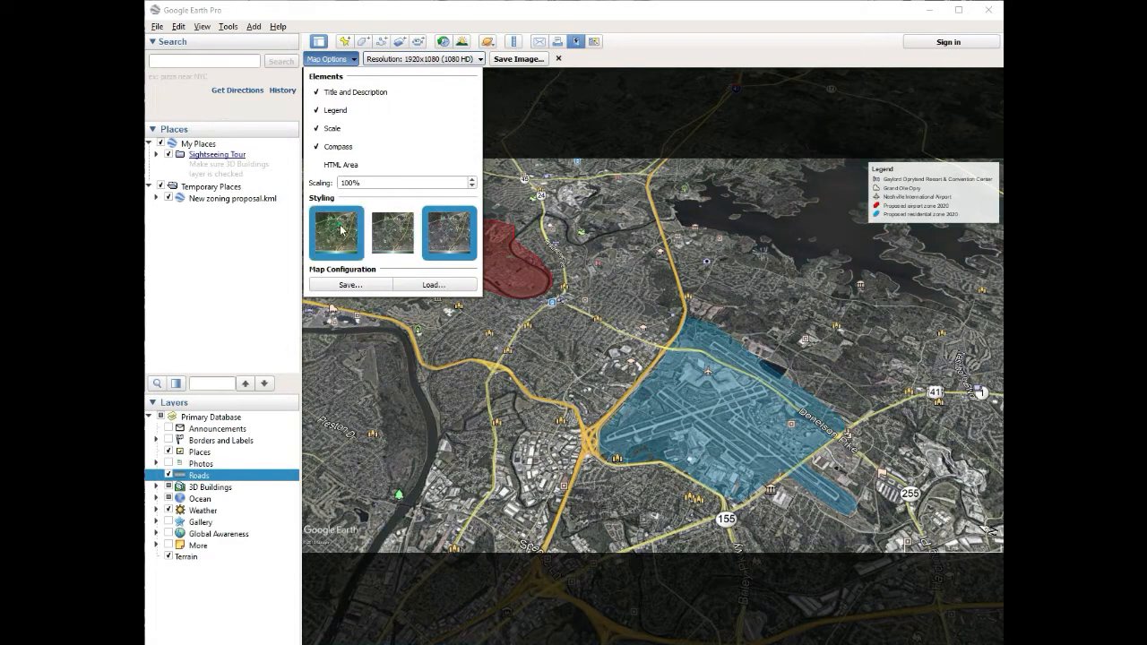
left_click(397, 234)
left_click(452, 235)
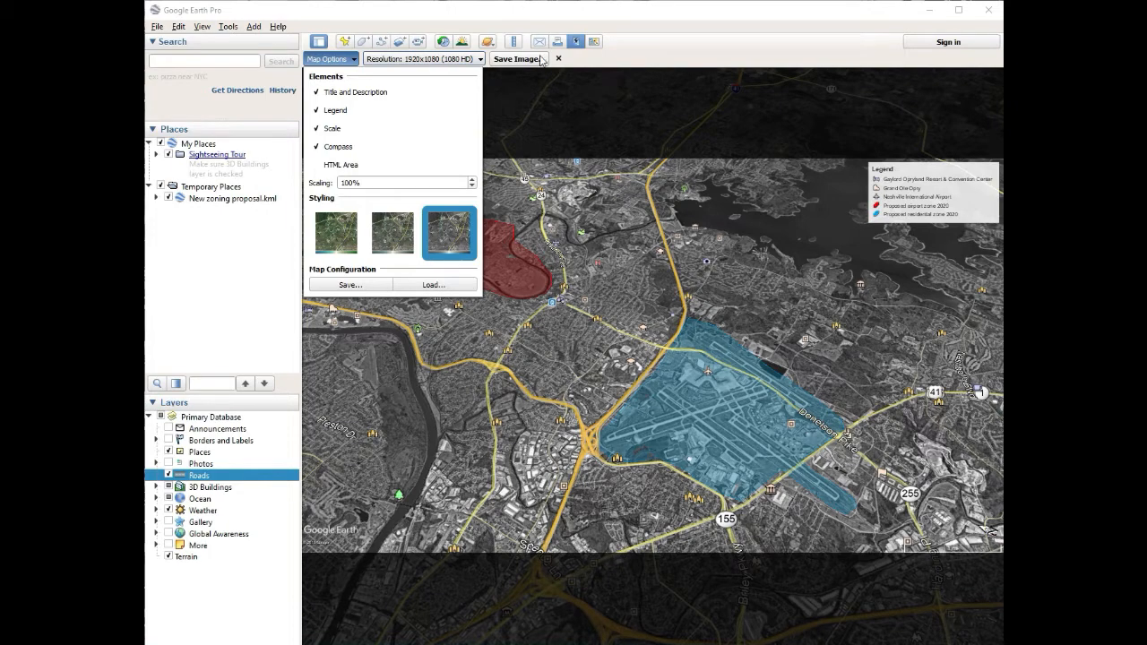
left_click(602, 53)
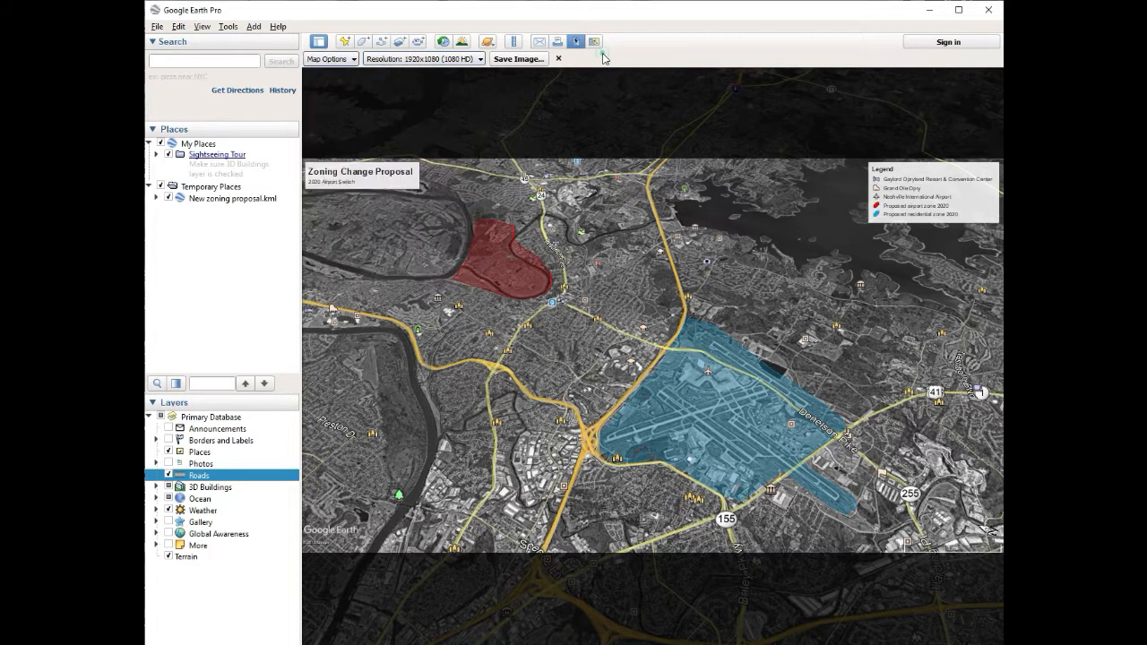
Step: Save the styled map as a JPEG image named "zoning change" in the Tuts folder
left_click(511, 59)
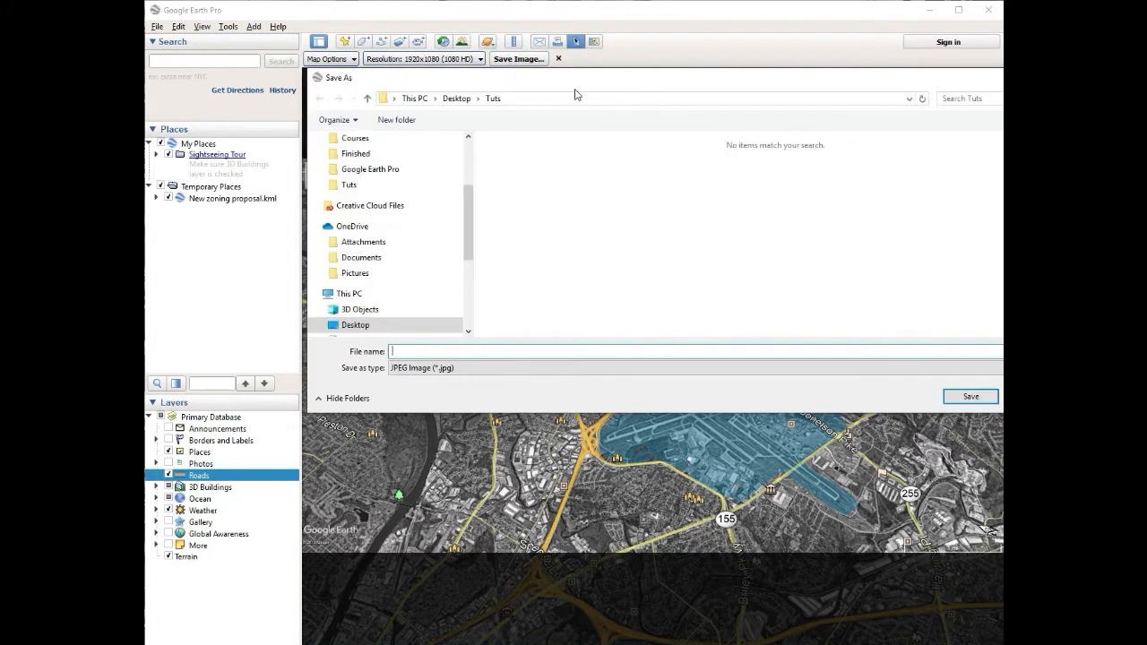
type("zoning change")
key("Return")
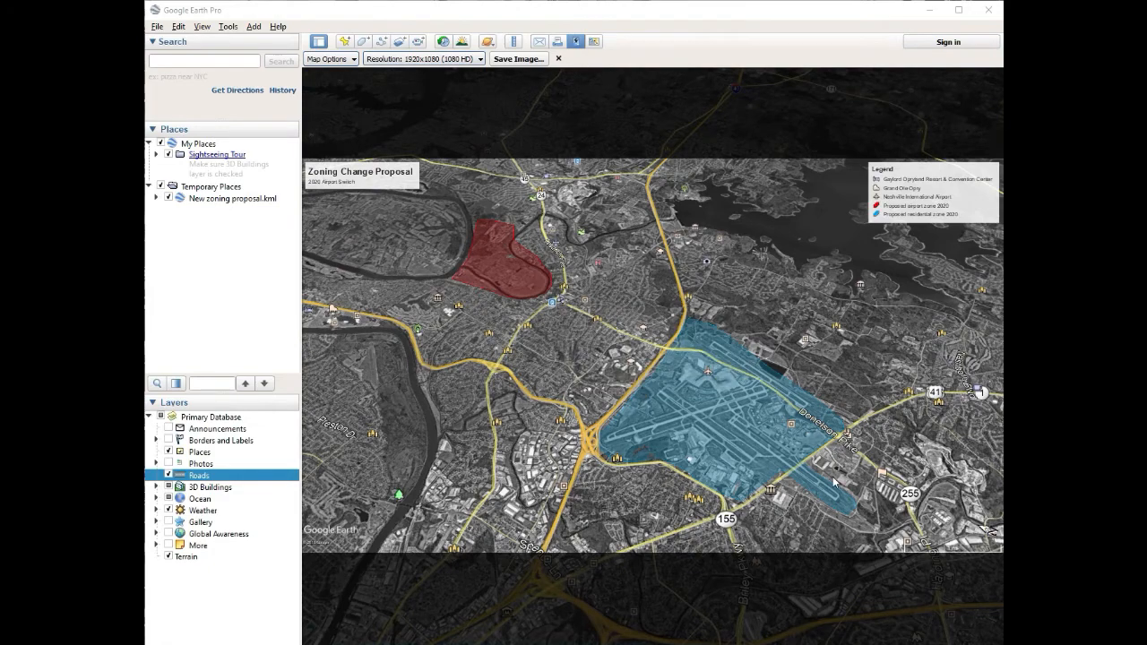
Step: Open the saved "zoning change" image in Photos to check it, and close the image and its folder window
left_click_drag(1146, 202, 893, 133)
left_click(753, 286)
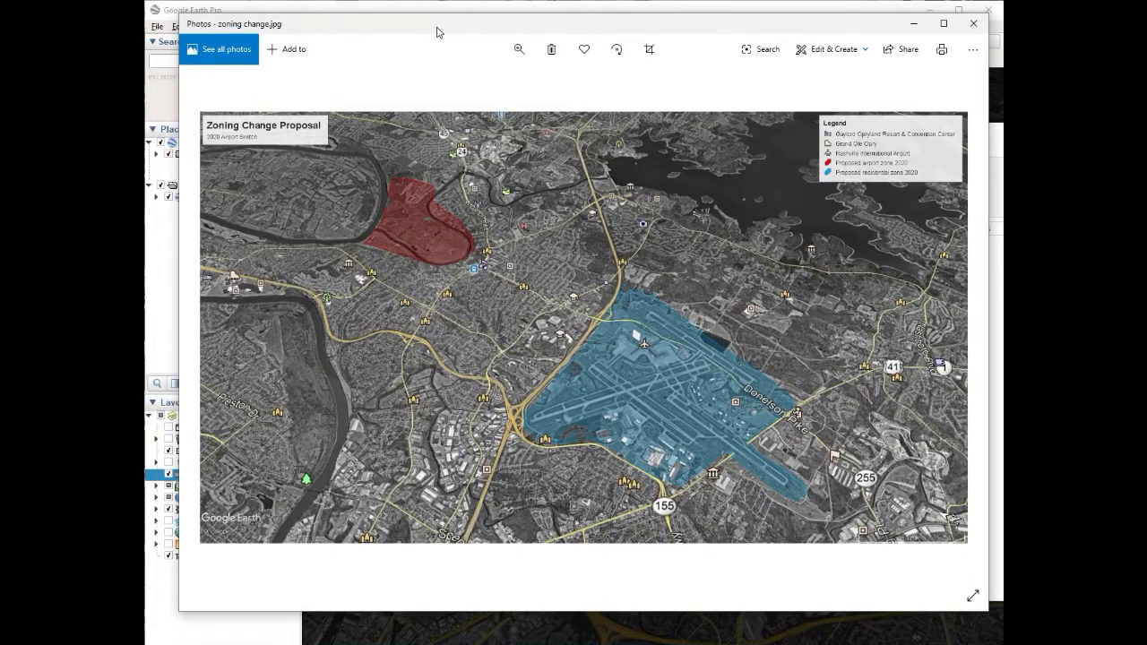
mouse_move(436, 28)
left_mouse_down()
mouse_move(448, 38)
mouse_move(439, 43)
left_mouse_up()
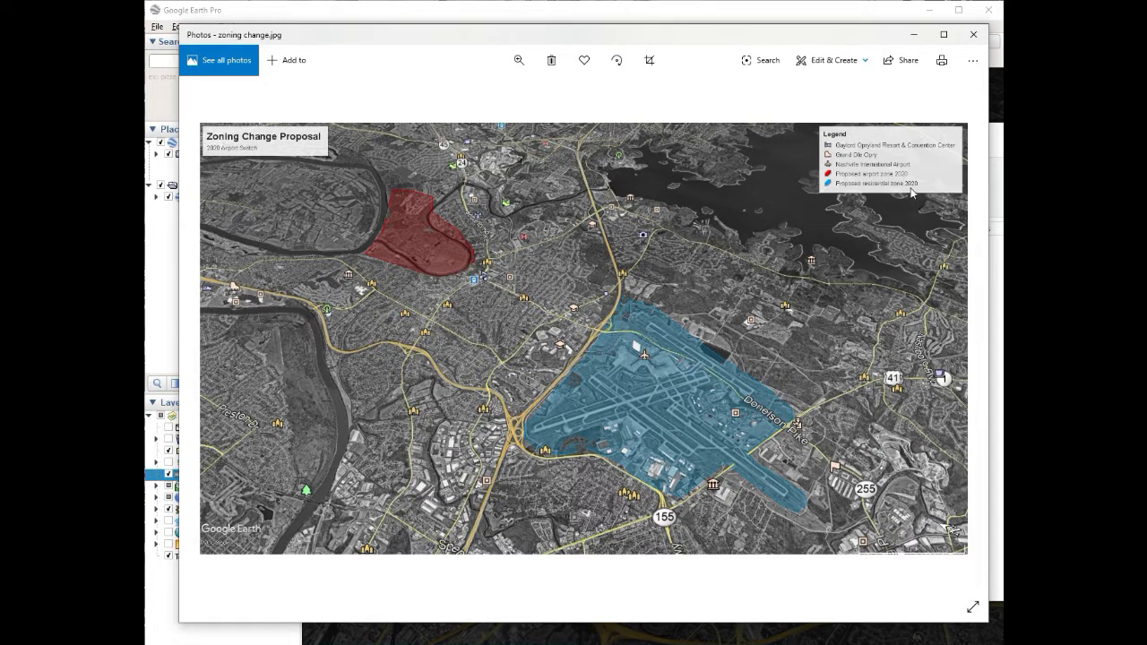
left_click(973, 36)
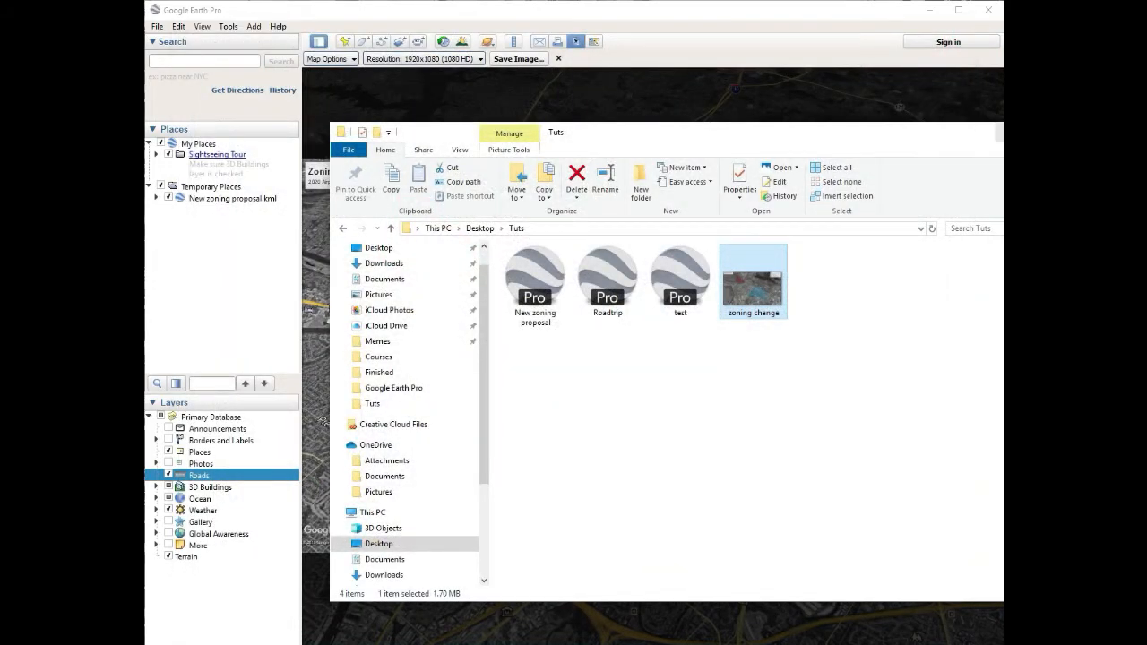
left_click(1002, 131)
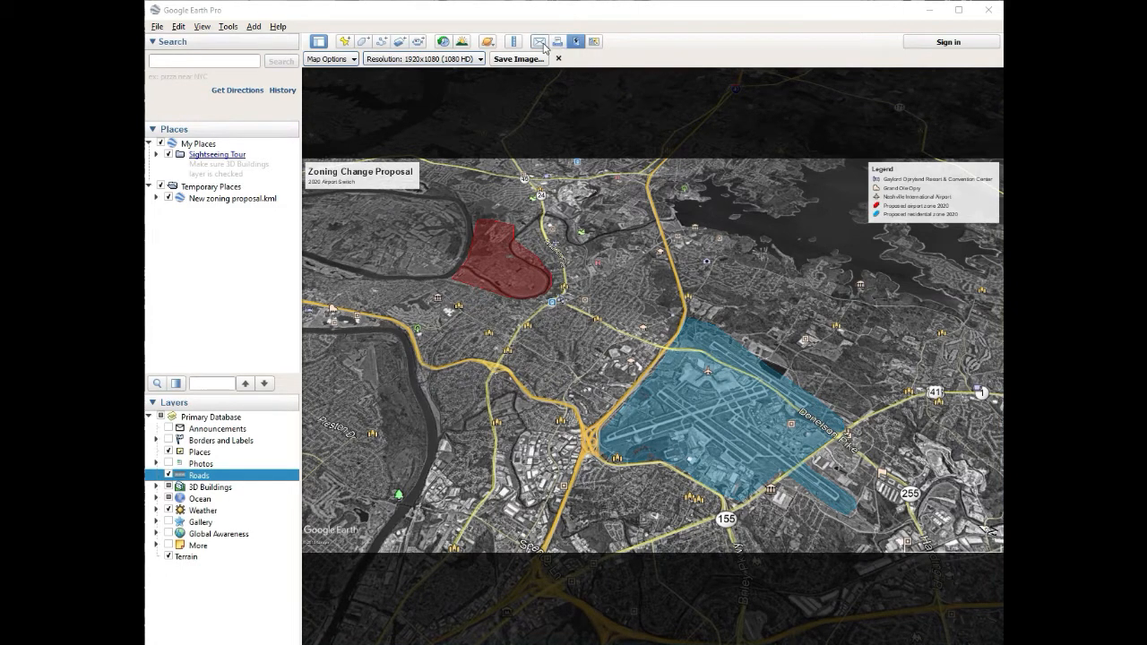
Step: Examine the options for emailing a screenshot of the current view and the available email services, without sending
left_click(540, 42)
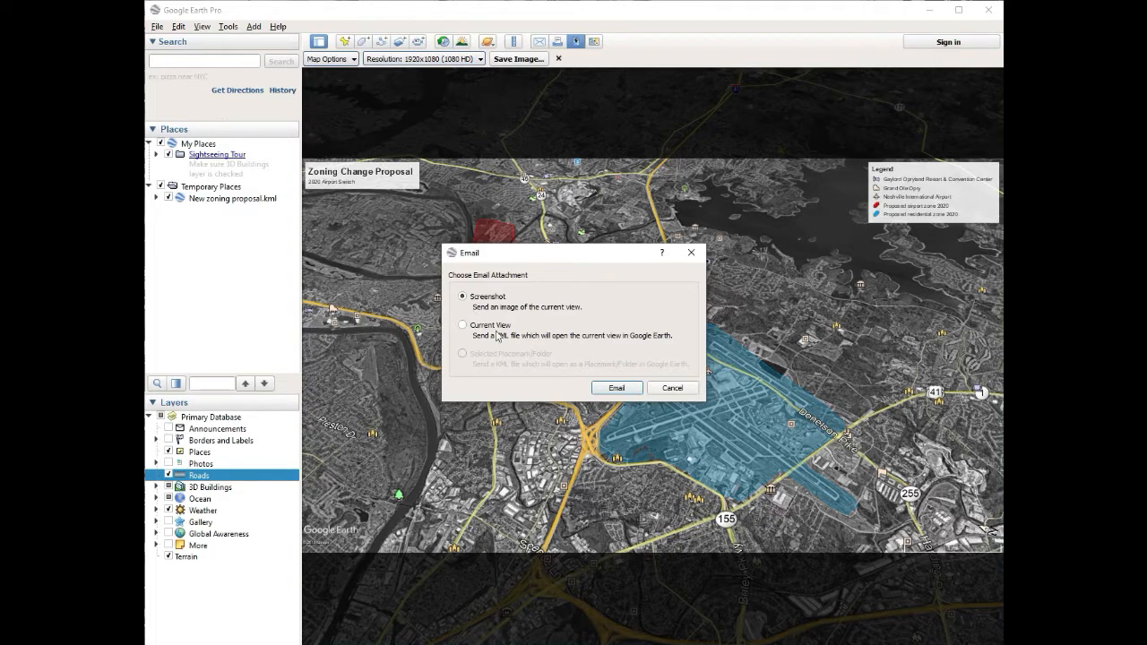
left_click(628, 390)
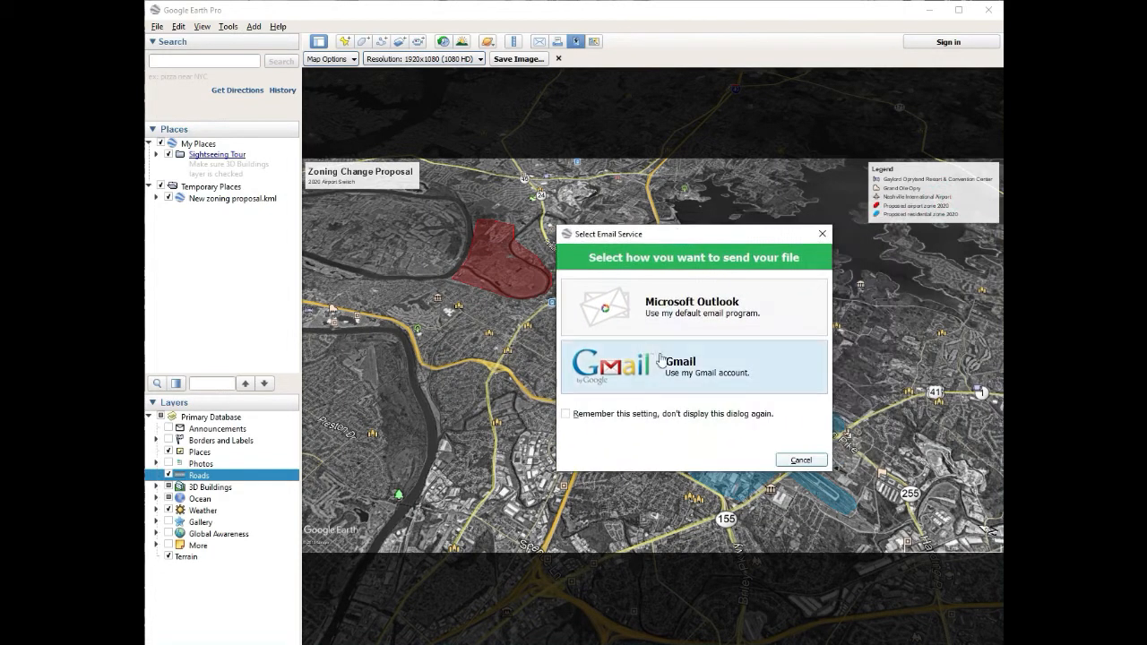
left_click(830, 233)
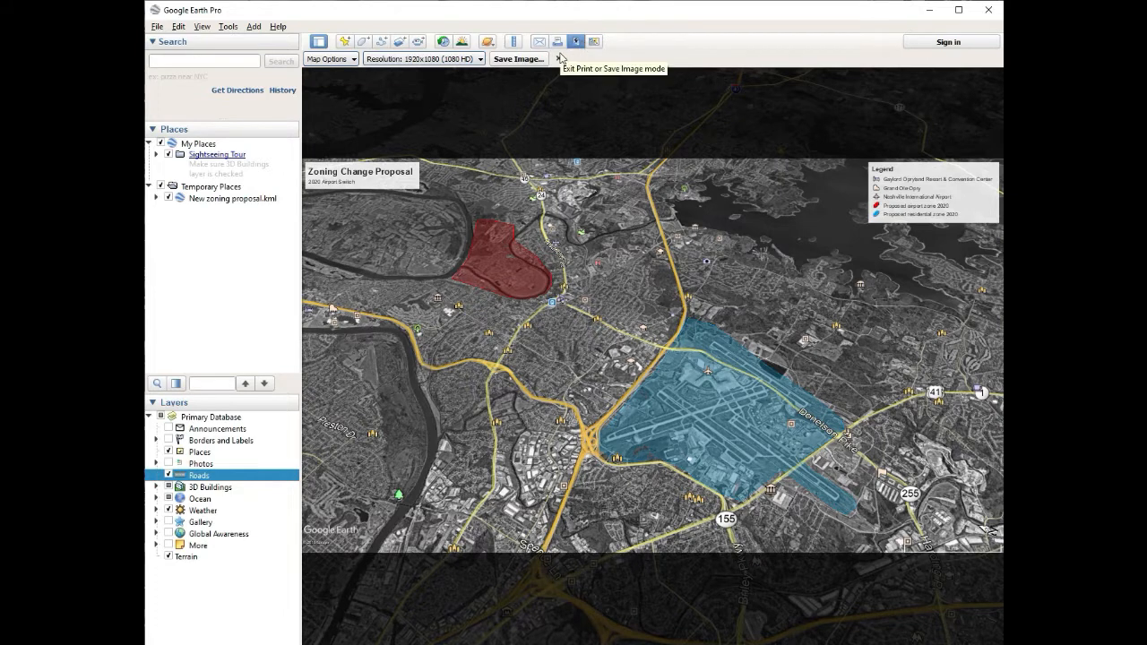
Step: Try to save the map as a PDF named "pdf zoning change" from print mode, and cancel the preparation
left_click(558, 43)
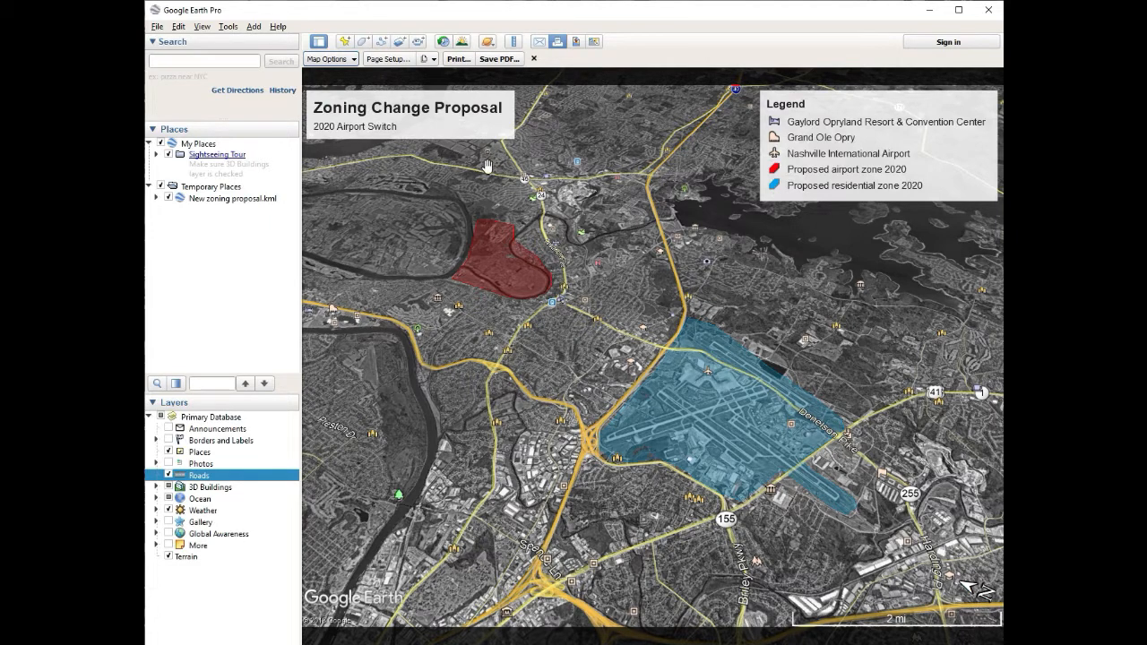
left_click(499, 59)
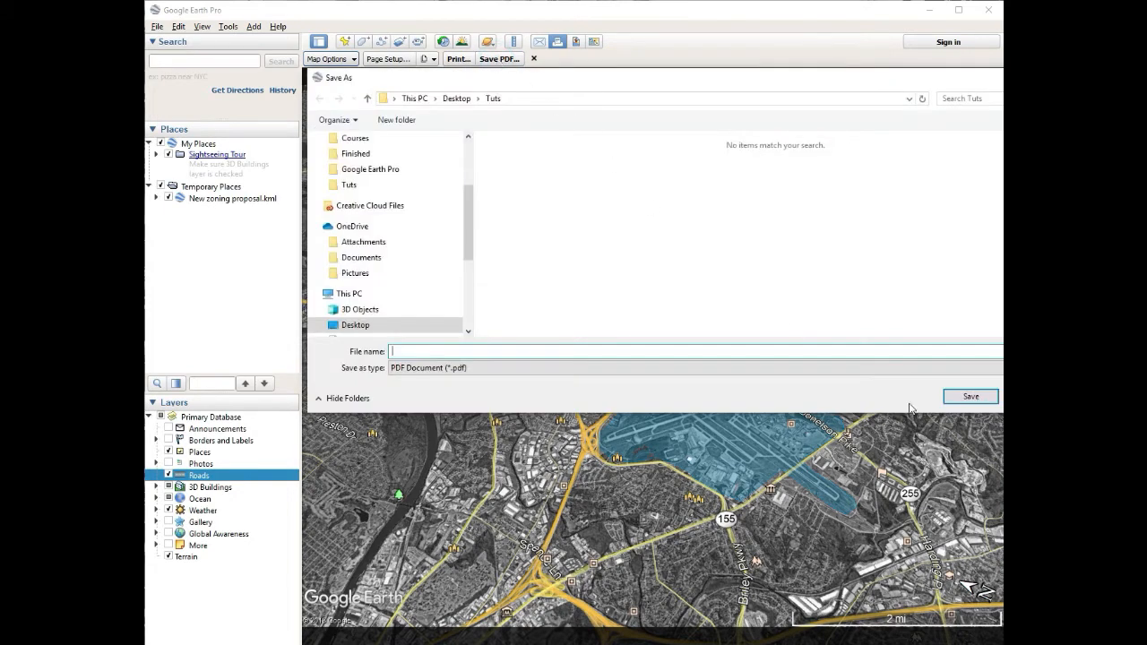
type("pdf zoning change")
left_click(976, 403)
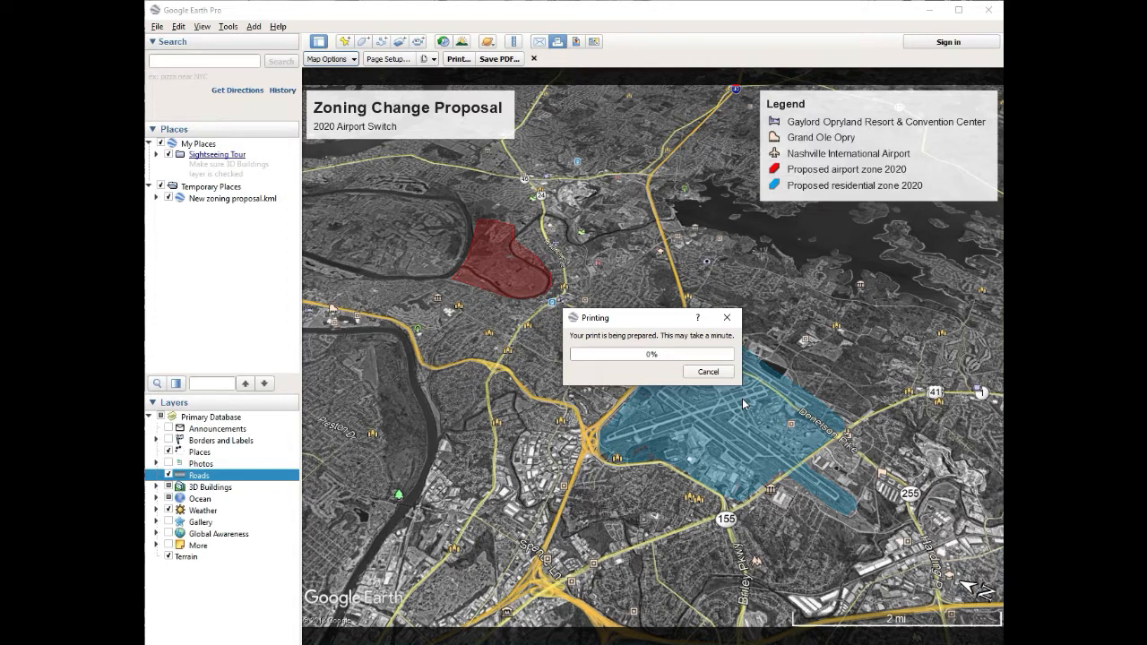
left_click_drag(634, 319, 603, 301)
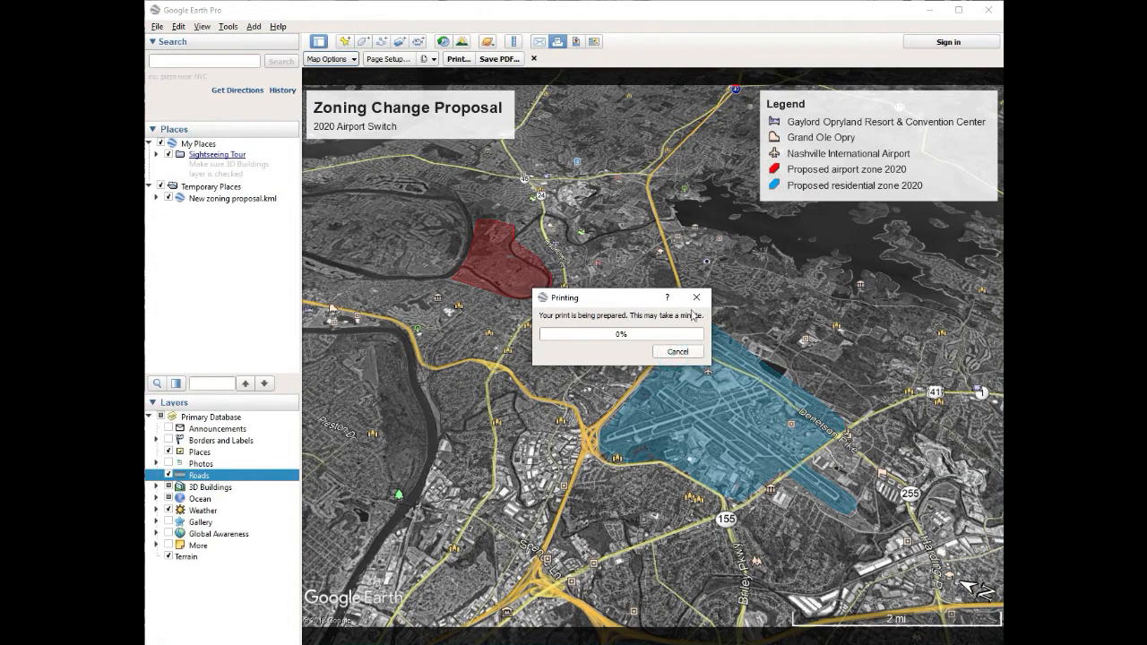
left_click(676, 353)
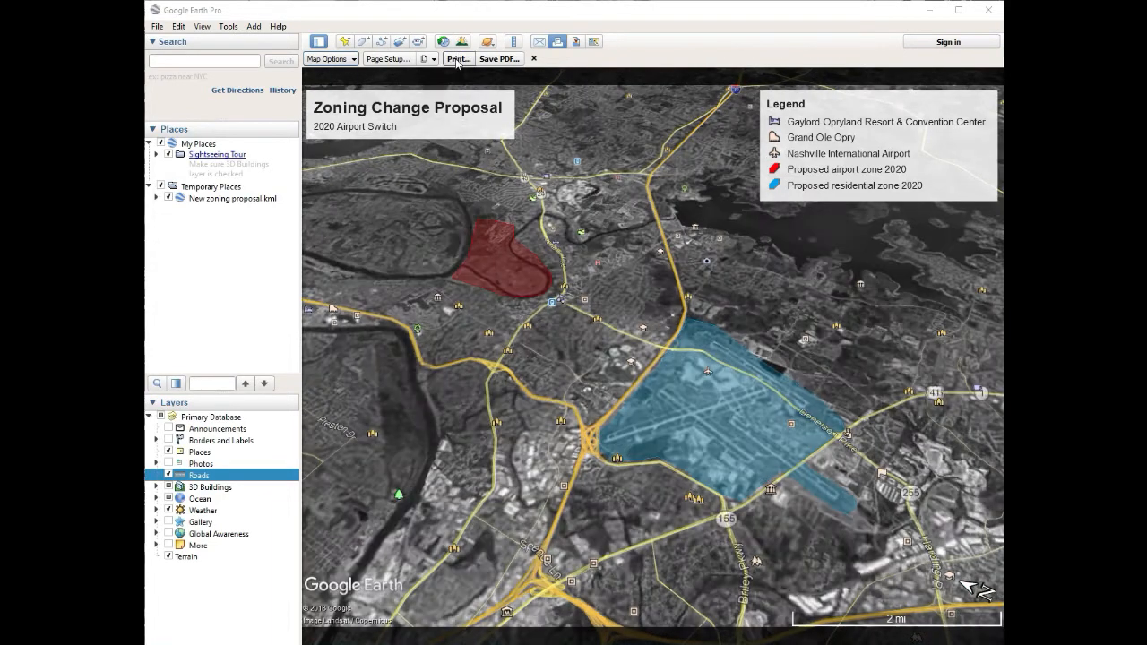
Step: Review the printer selection and the page setup options for the map, closing both dialogs without changes
left_click(453, 58)
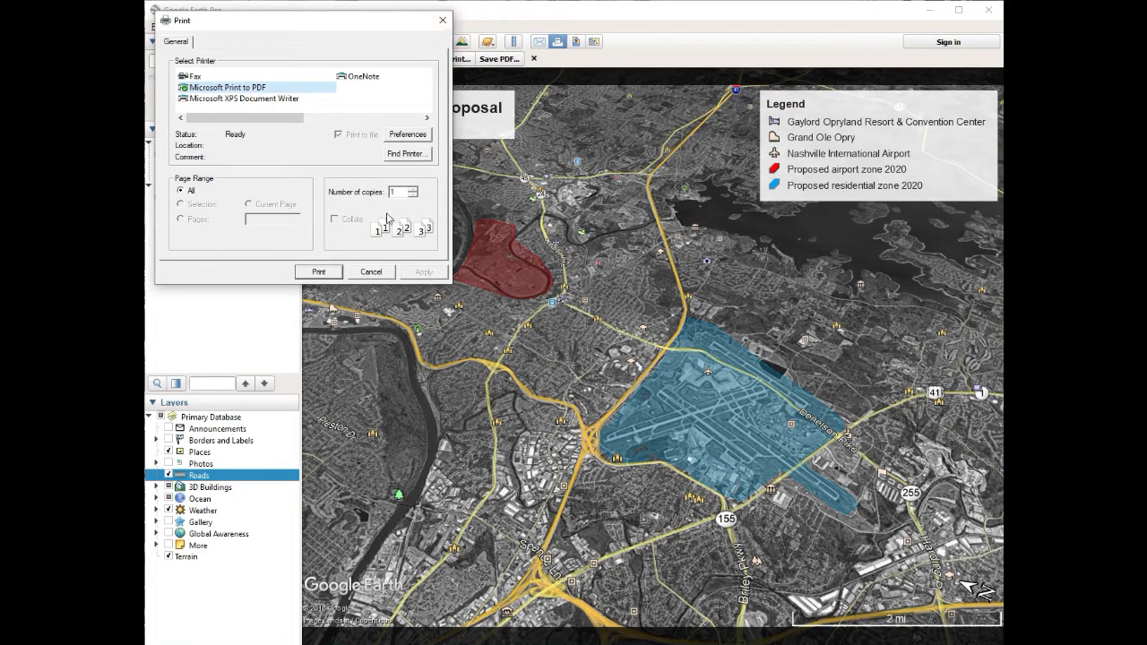
left_click(441, 21)
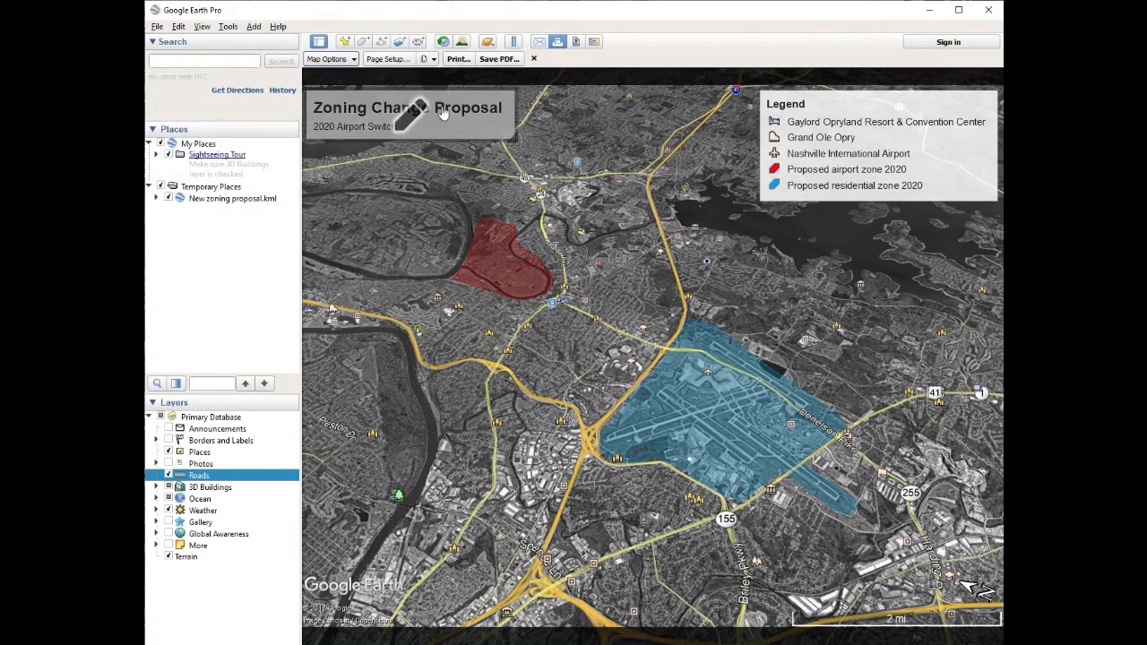
left_click(375, 60)
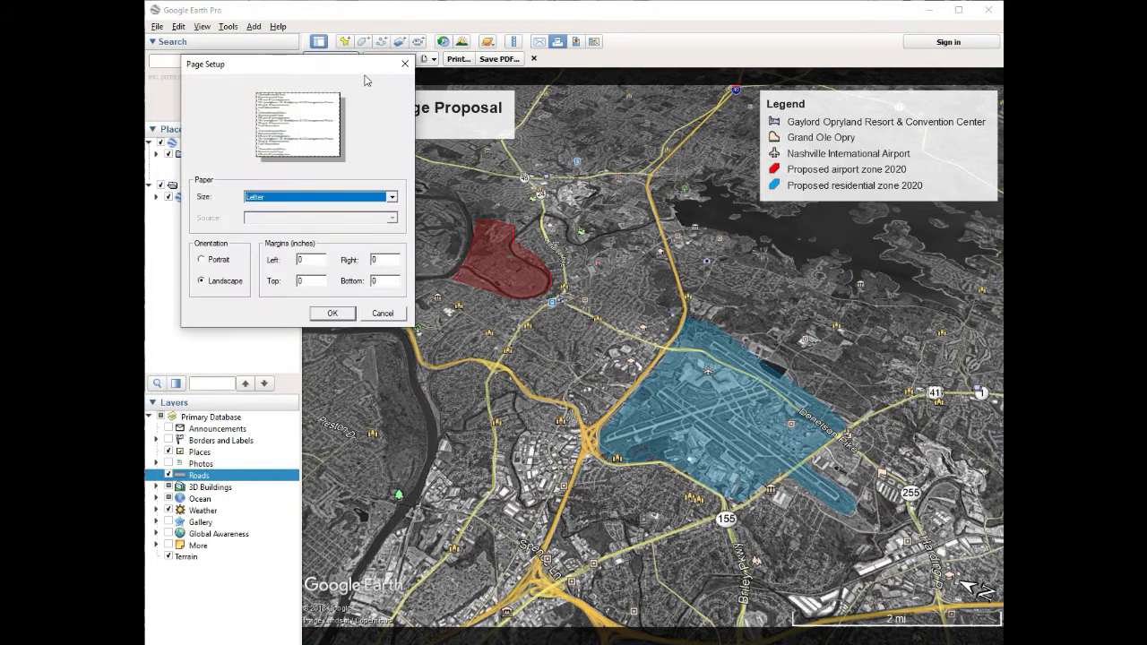
left_click(403, 65)
Step: Switch the print layout's compass element off and back on
left_click(345, 58)
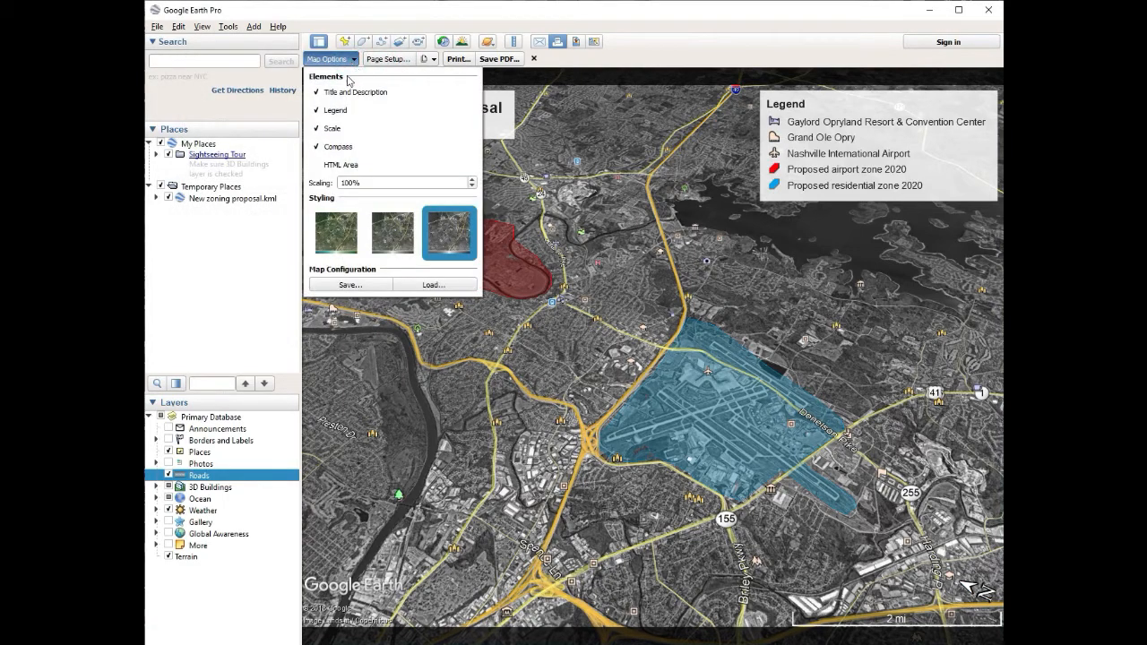
left_click(338, 148)
left_click(338, 148)
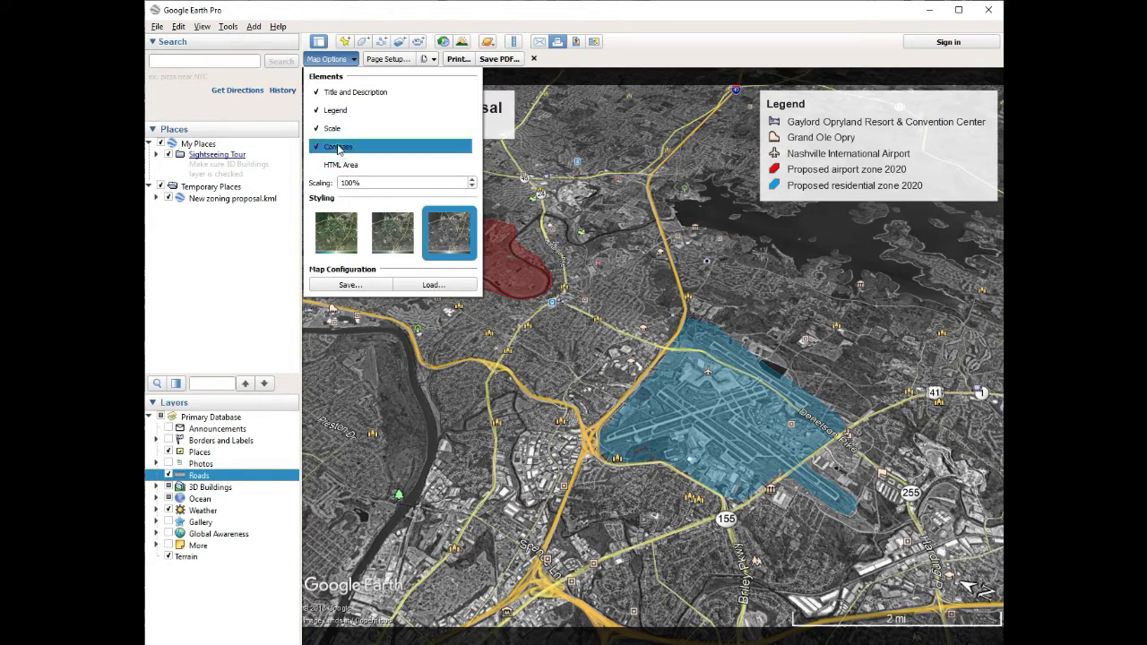
left_click(338, 148)
left_click(338, 148)
left_click(641, 45)
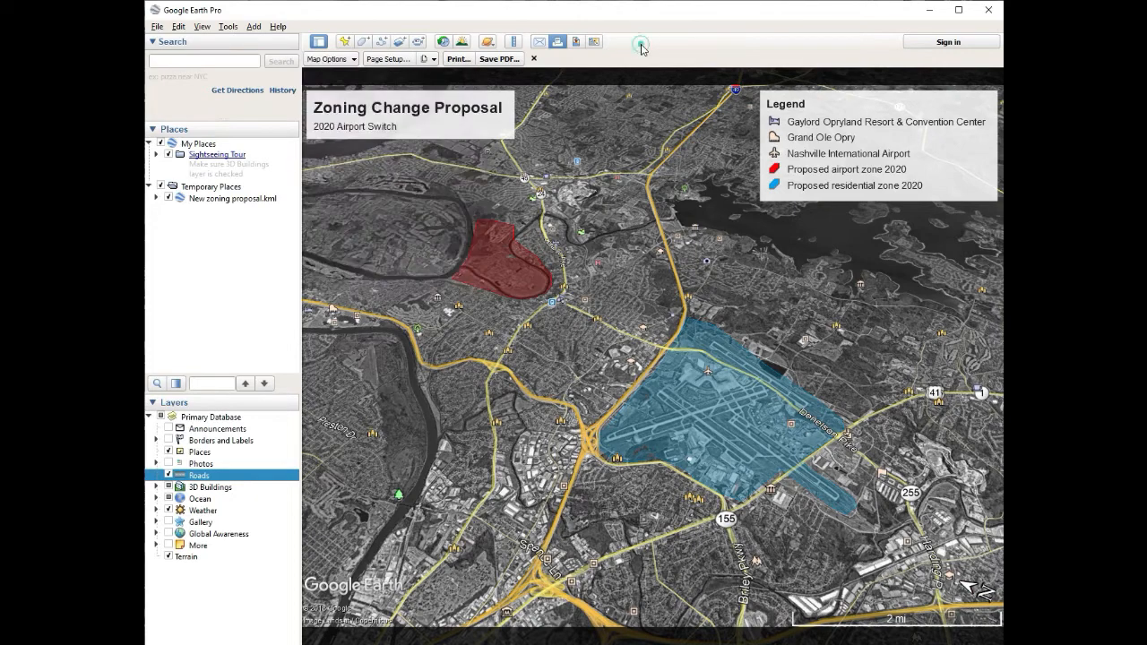
Step: Exit print mode to return to the regular colour map view
left_click(557, 42)
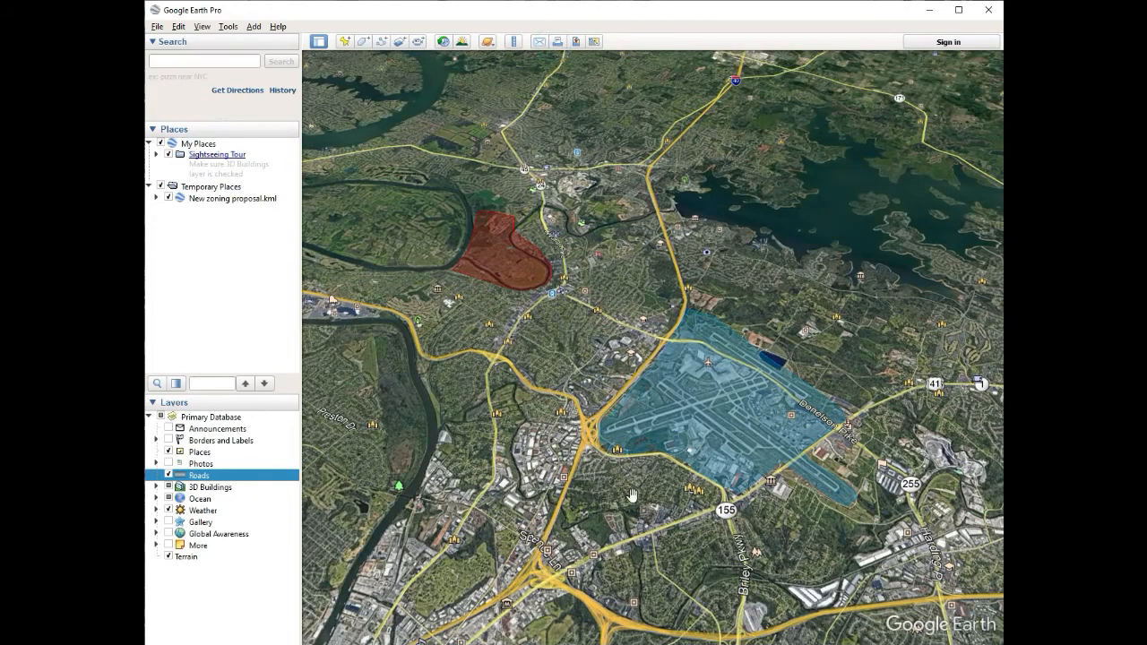
left_click(557, 41)
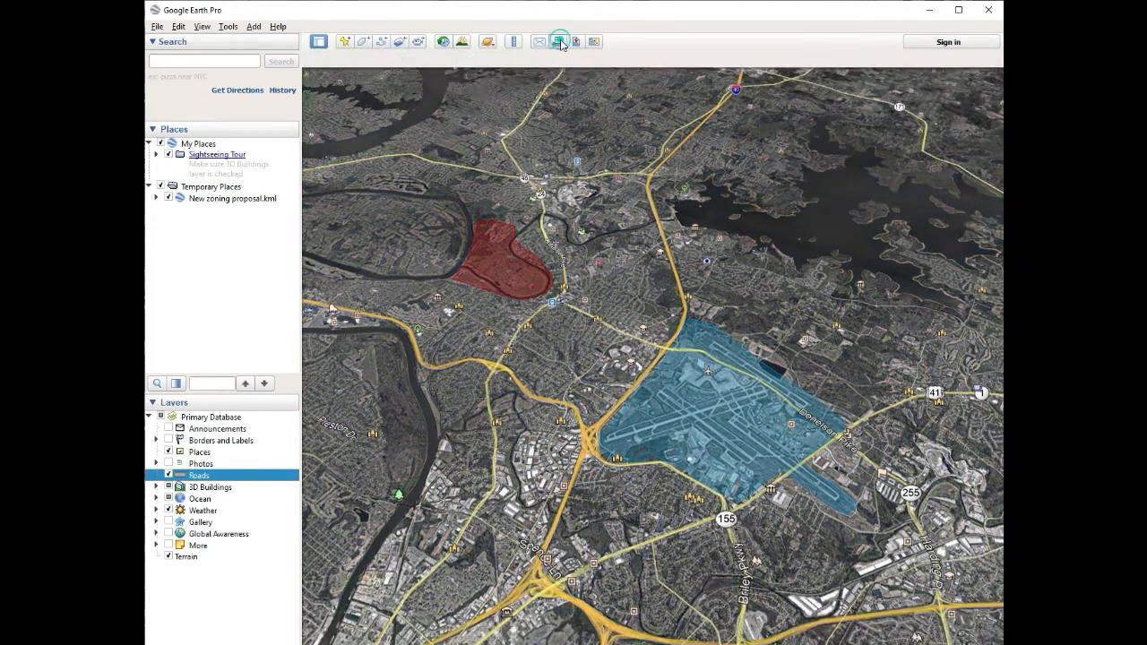
left_click(557, 41)
left_click(557, 42)
left_click(556, 42)
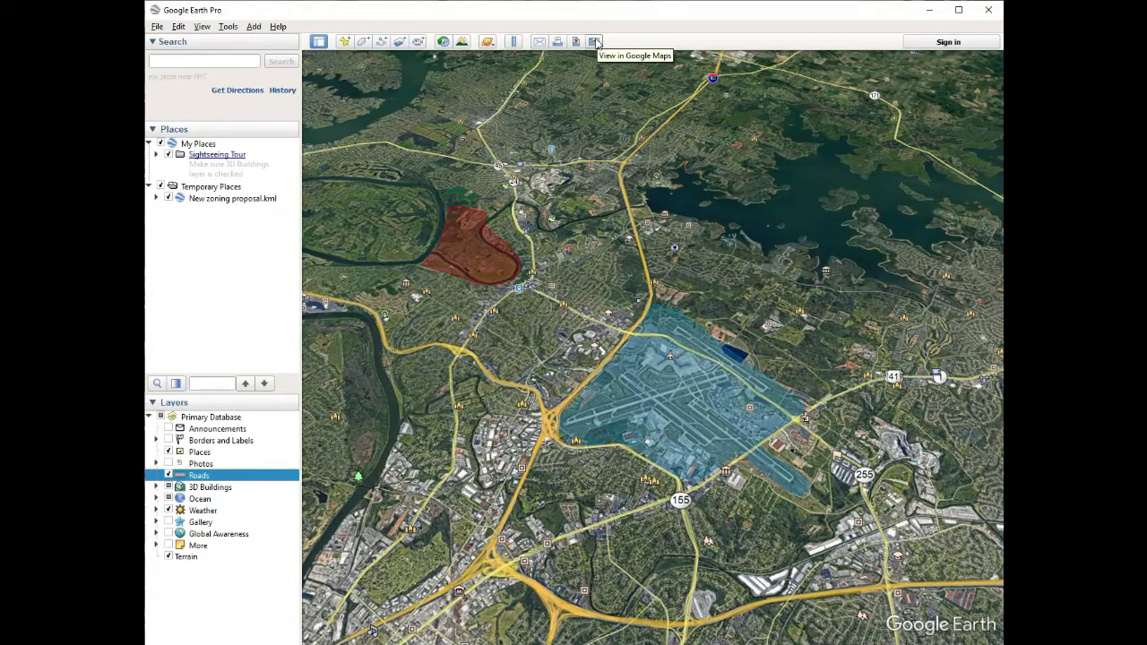
Step: Open the current view in Google Maps in the browser and look over the area around Nashville International Airport
left_click_drag(605, 51, 615, 56)
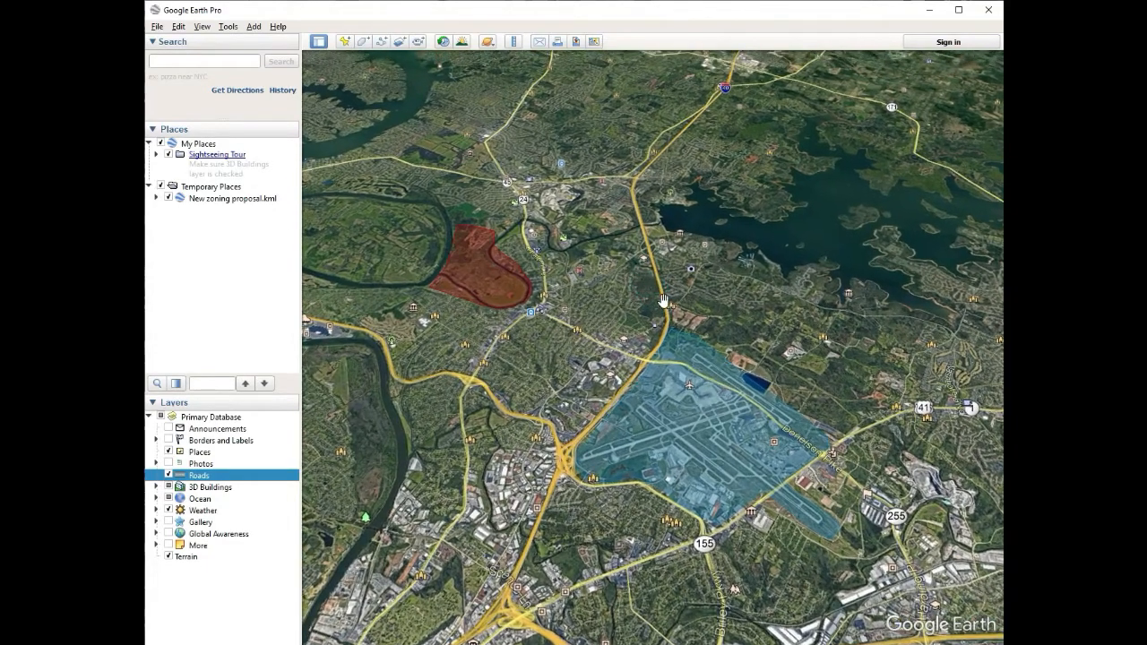
left_click(594, 41)
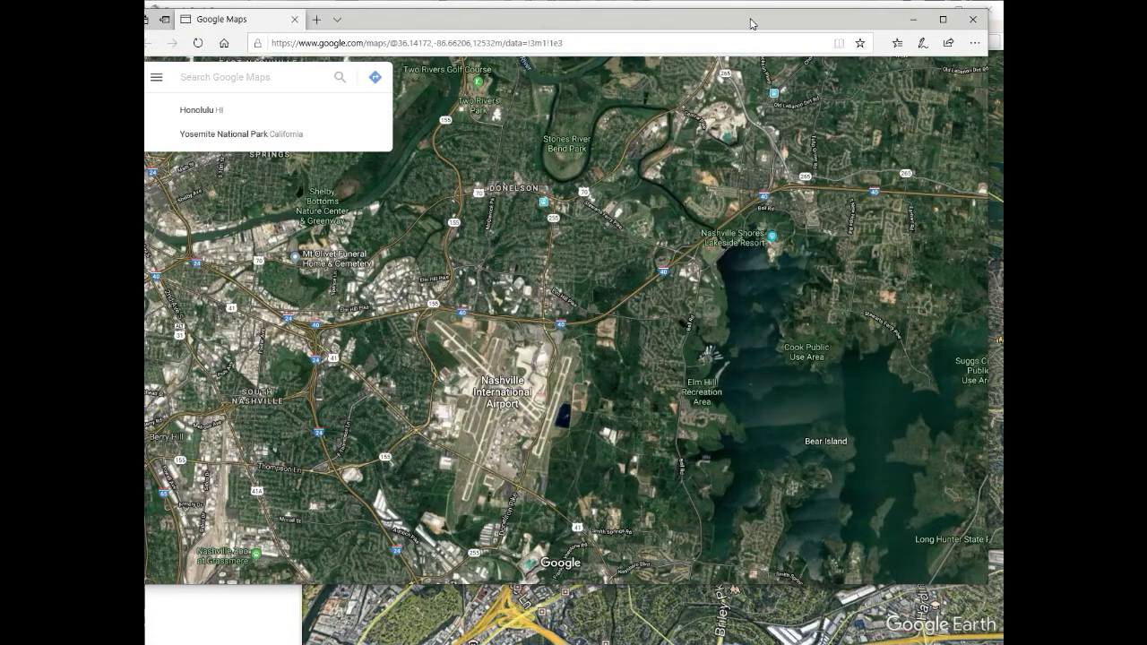
left_click_drag(751, 20, 766, 26)
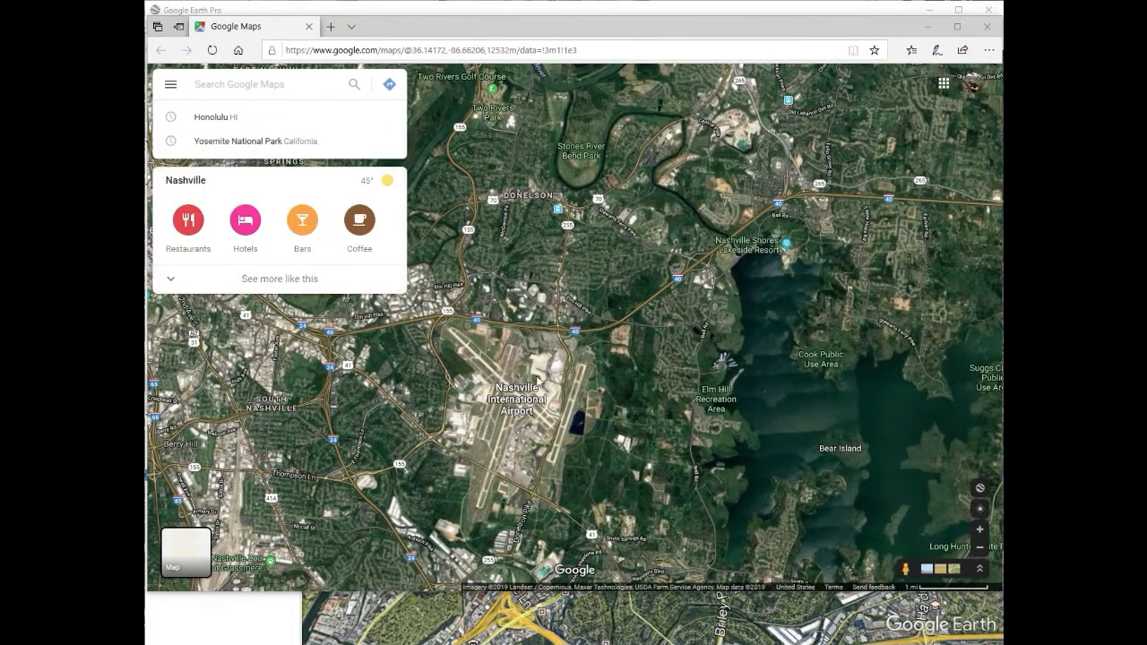
left_click_drag(571, 409, 680, 414)
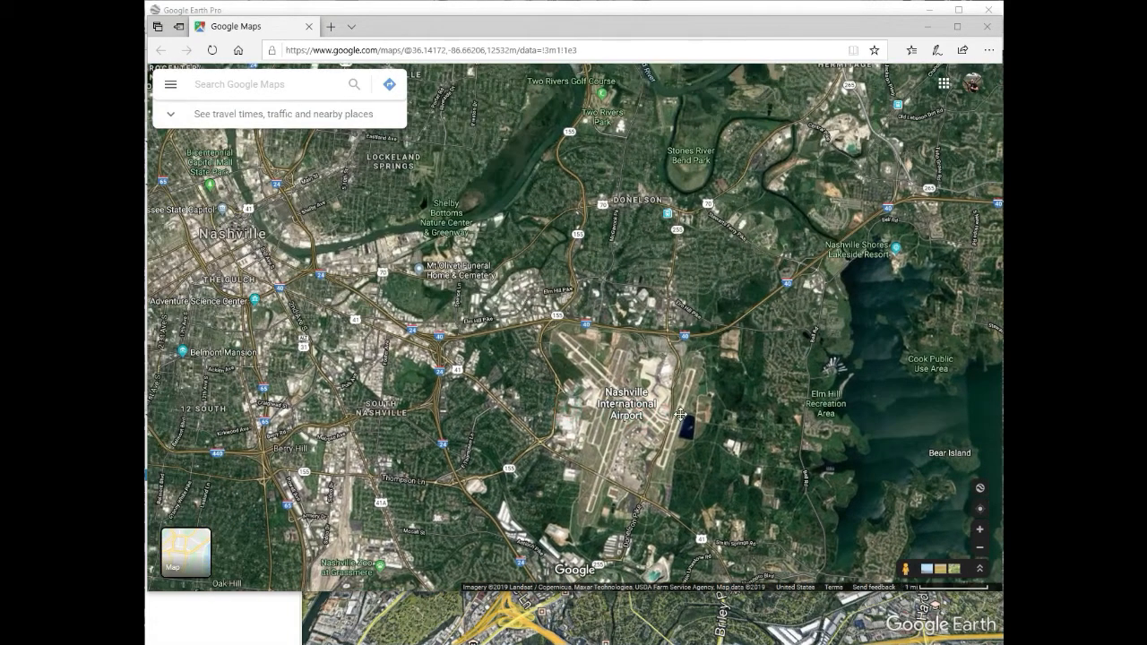
Step: Search Google Maps for "convention", open Gaylord Opryland Resort & Convention Center, and switch back to the Google Earth Pro map
left_click(256, 82)
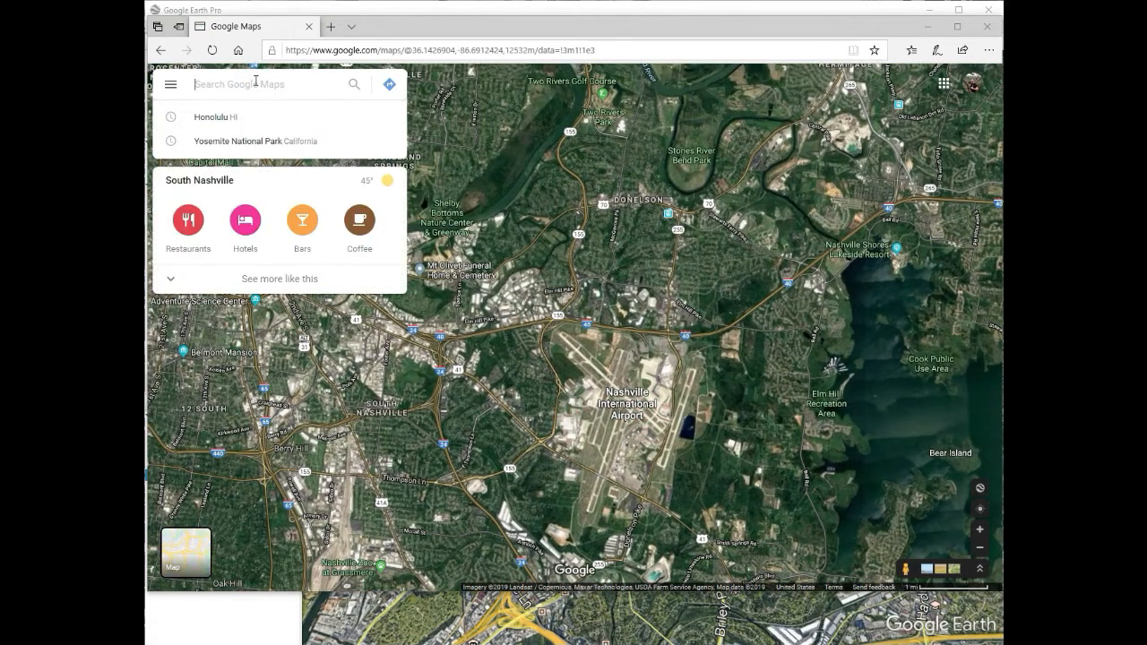
type("convention")
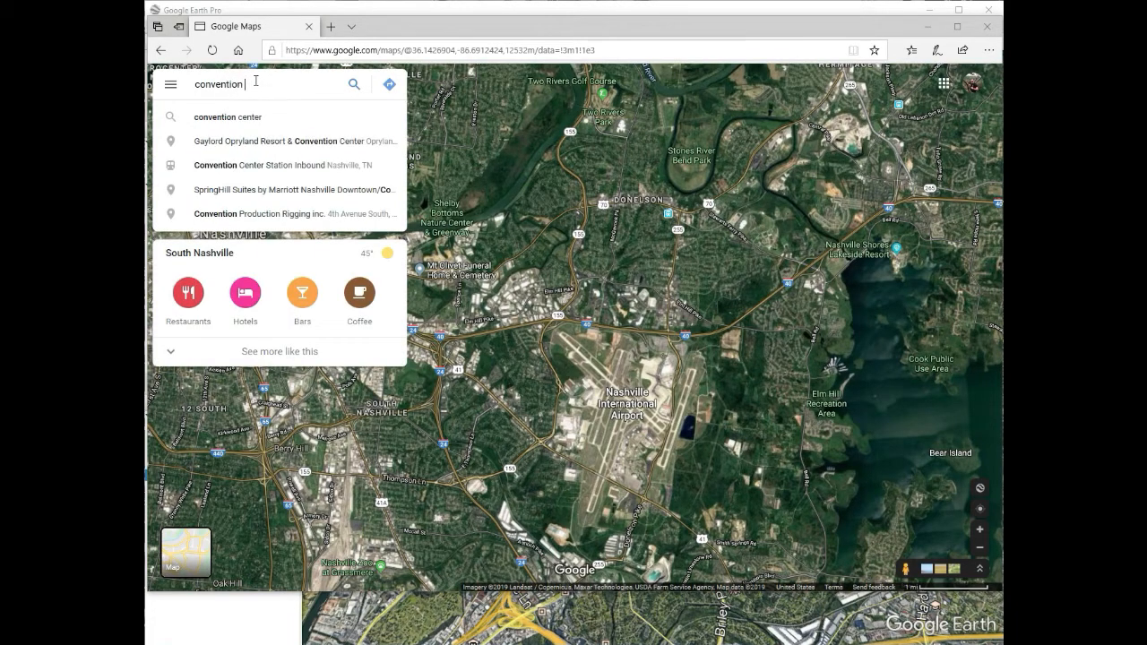
left_click(269, 141)
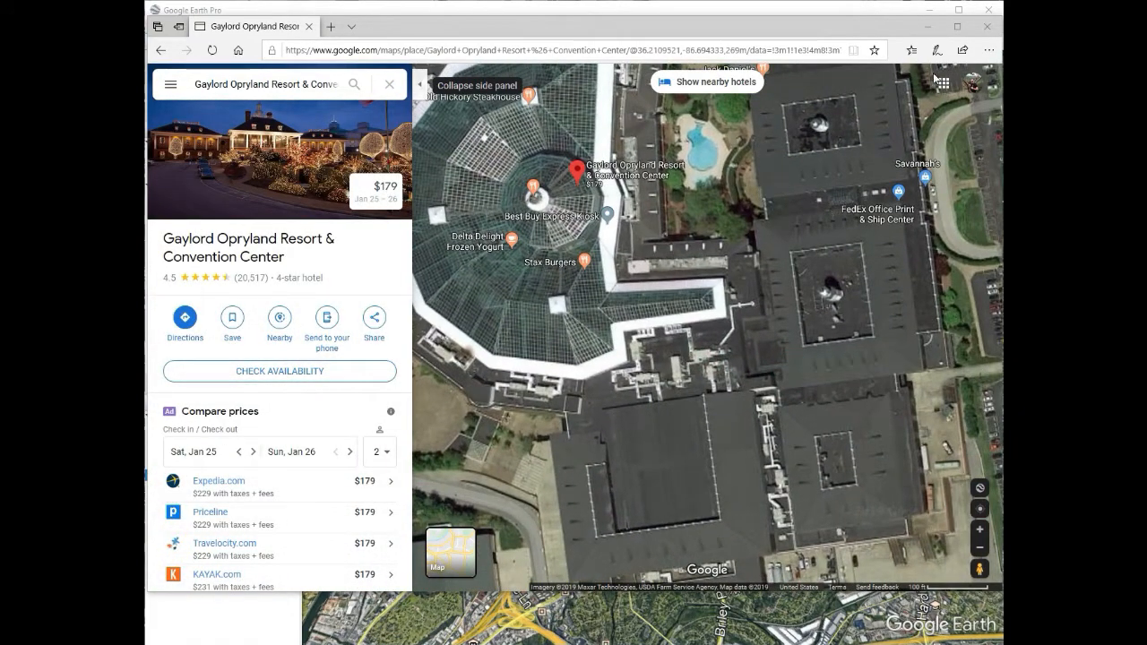
left_click(930, 26)
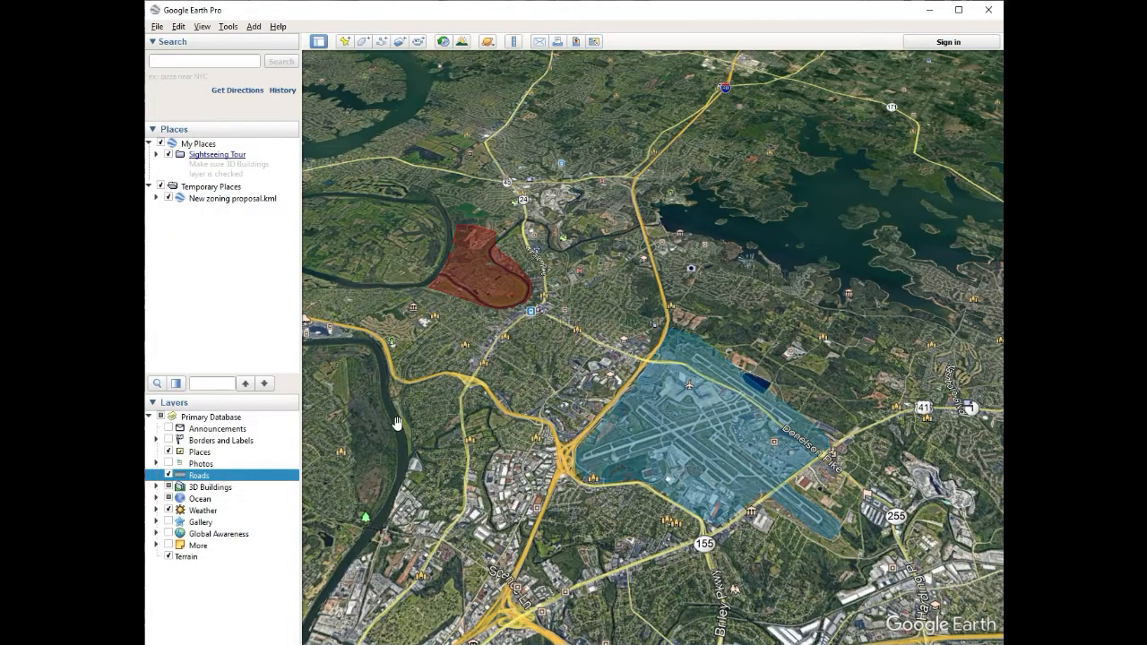
left_click_drag(699, 396, 562, 271)
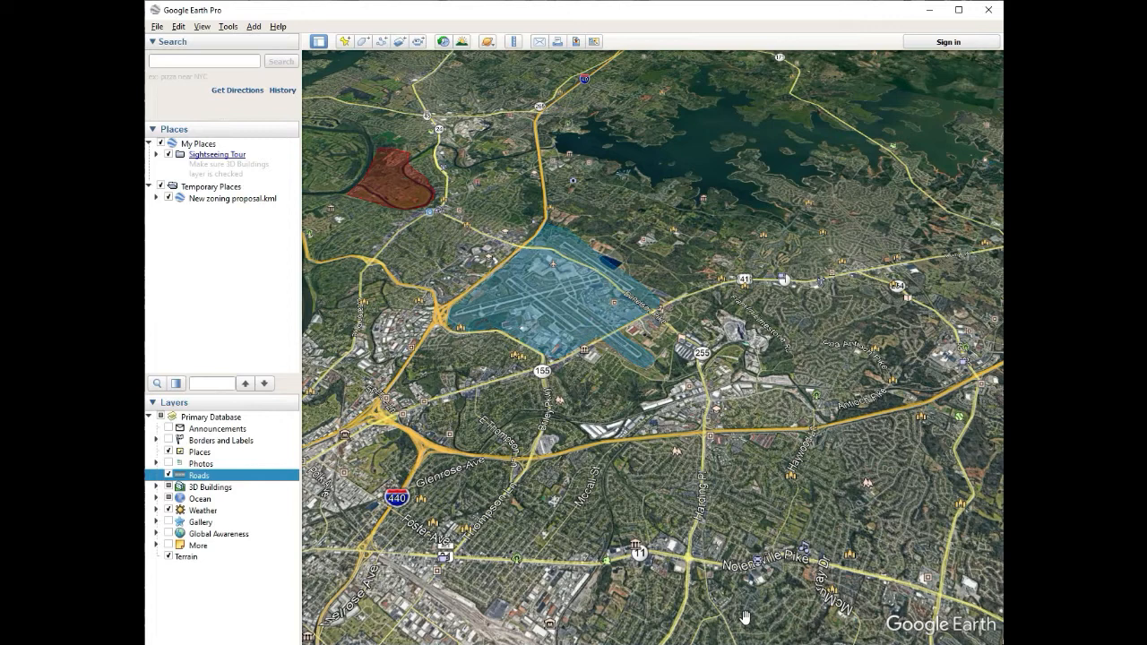
left_click_drag(548, 405, 571, 427)
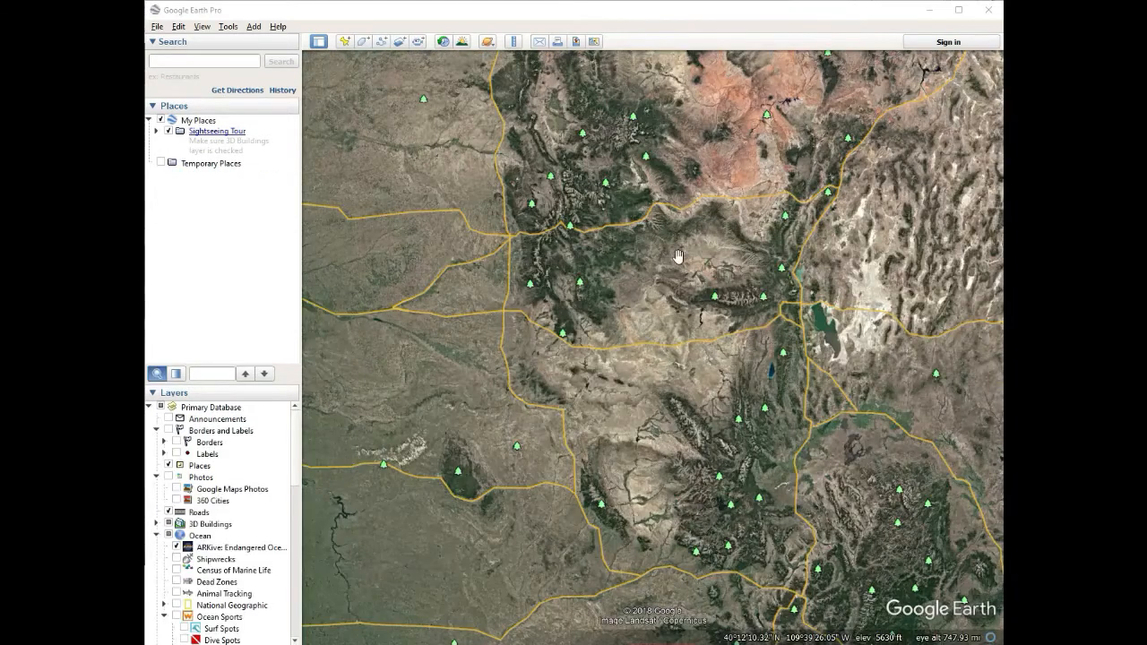
Step: Try the Military Grid and Universal Transverse Mercator coordinate displays in the options, and restore and accept Degrees, Minutes, Seconds
left_click(227, 26)
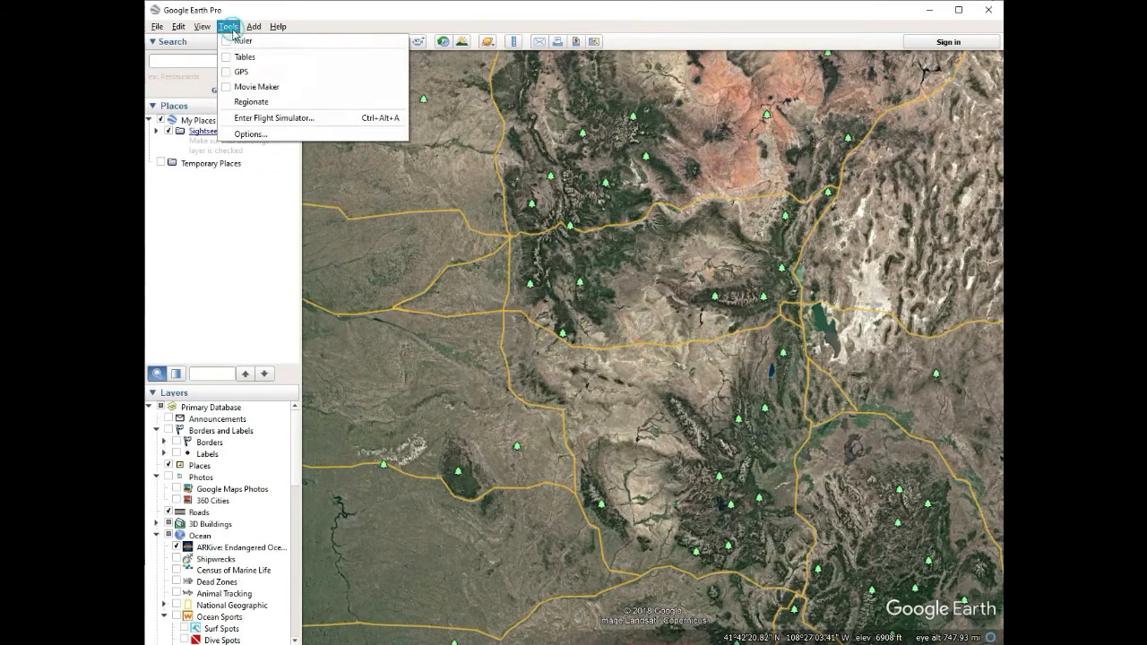
left_click(258, 136)
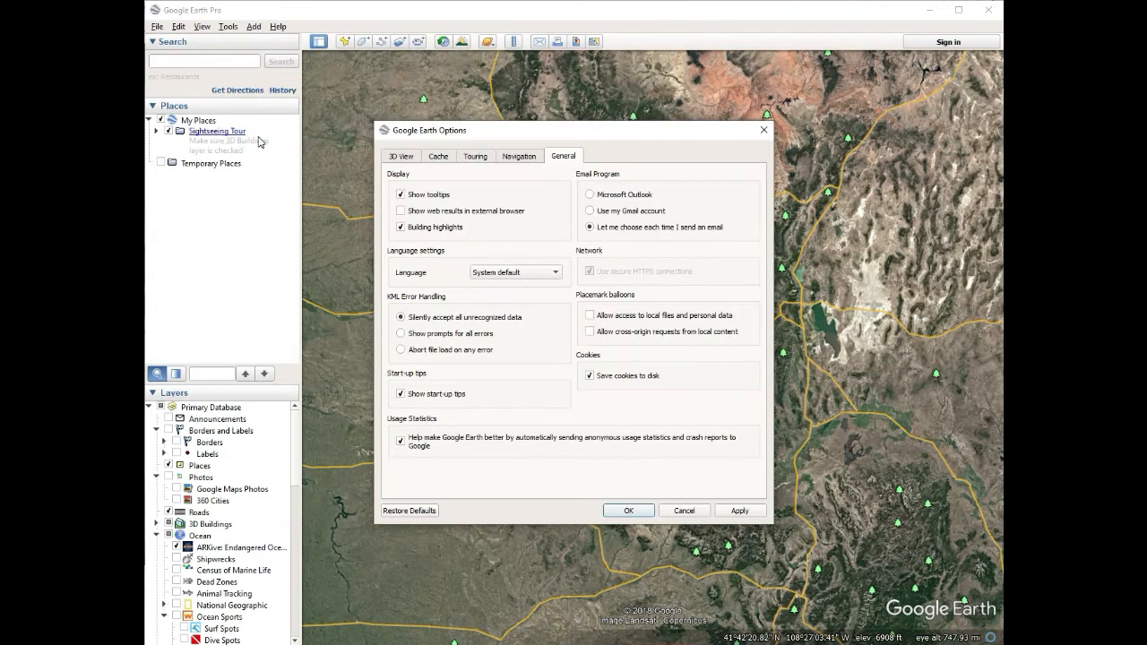
left_click(402, 156)
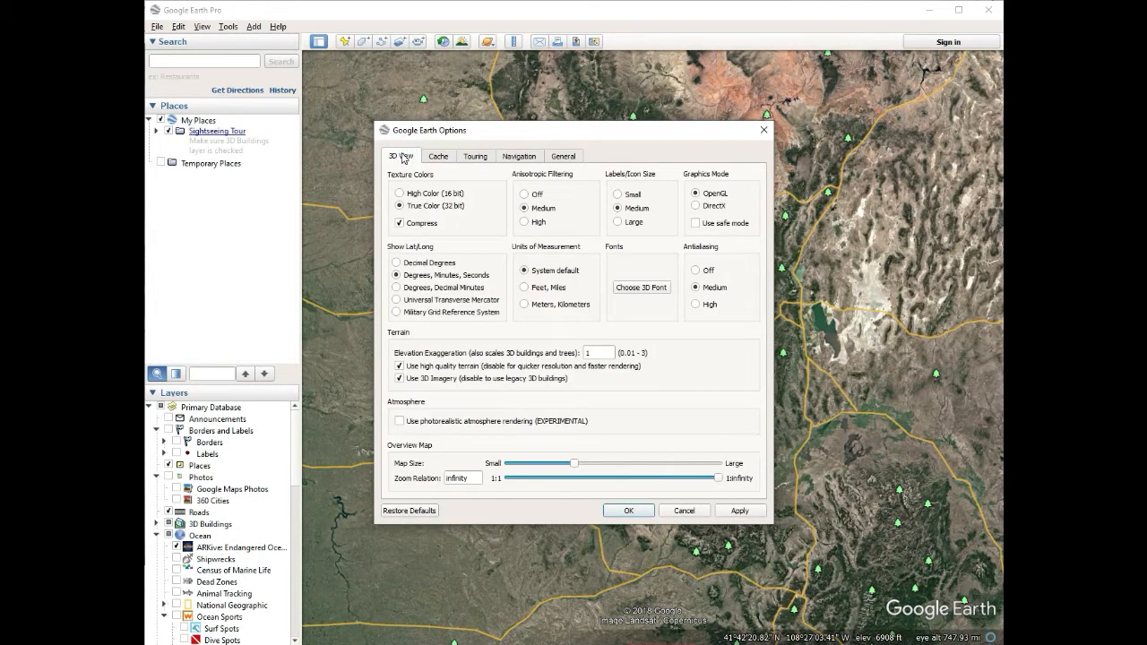
left_click(933, 267)
left_click(417, 312)
left_click(430, 302)
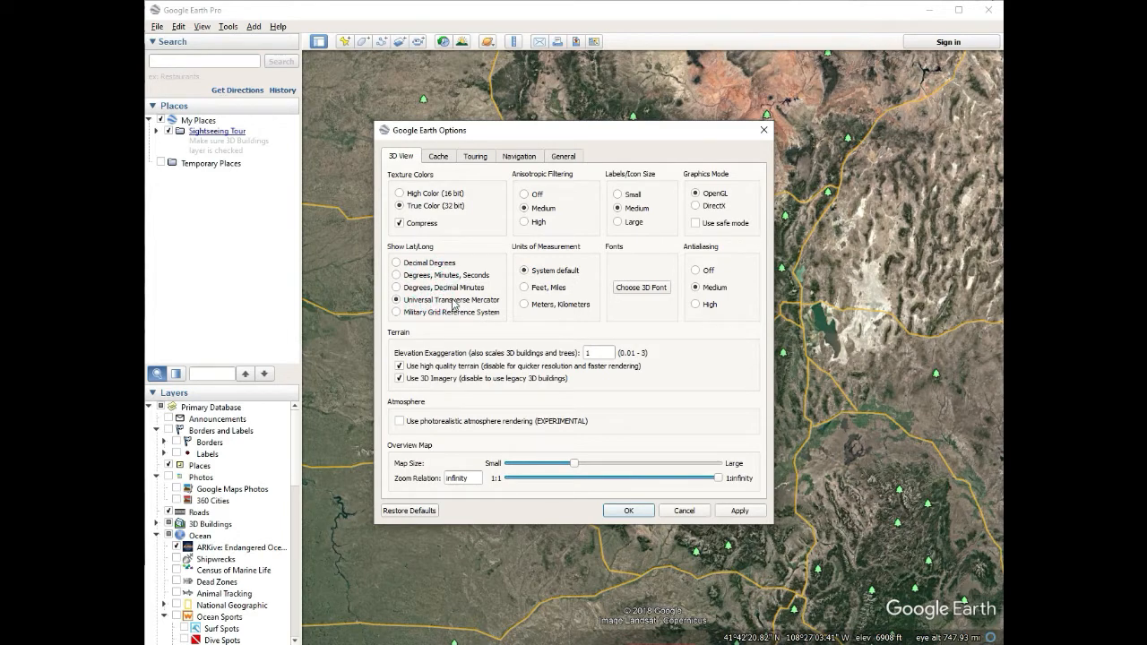
left_click(397, 275)
left_click(627, 510)
Step: Check the latitude and longitude format in a new placemark's properties and close it without creating the placemark
left_click(344, 41)
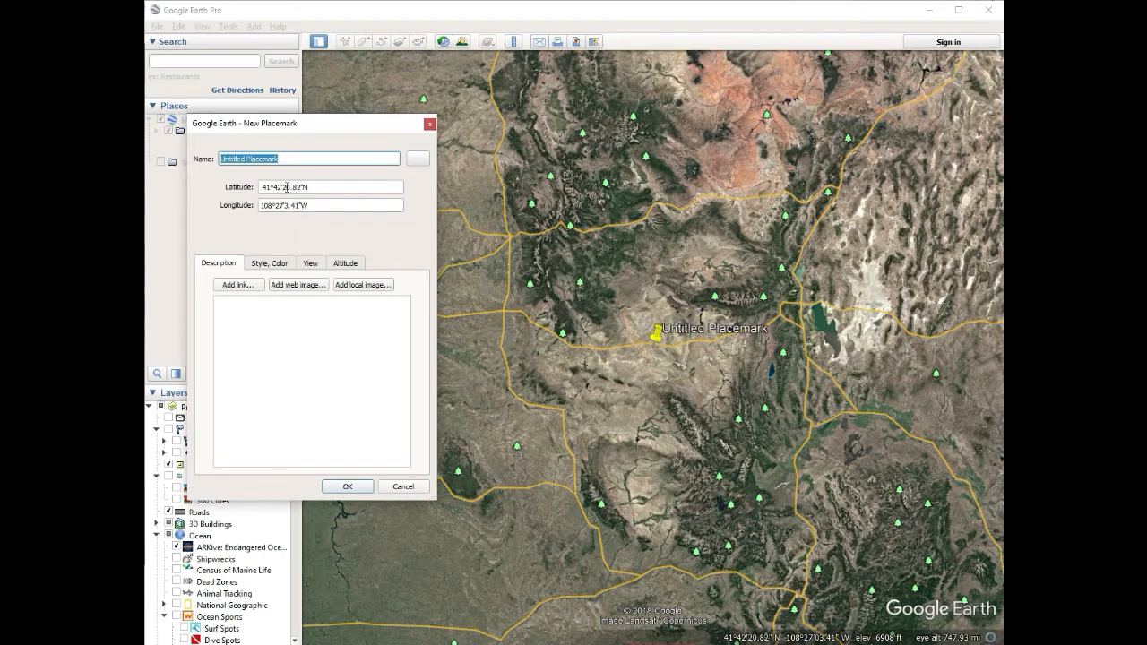
left_click(430, 124)
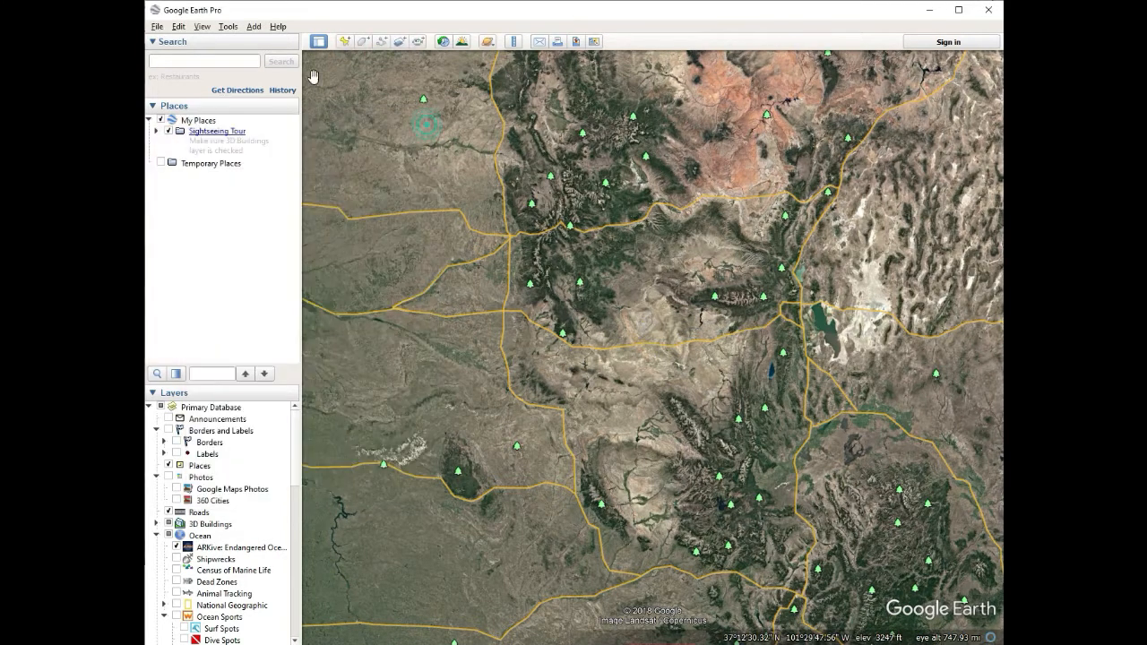
Step: Reopen the program options and examine the overview map size and the memory and disk cache settings
left_click(228, 31)
left_click(256, 131)
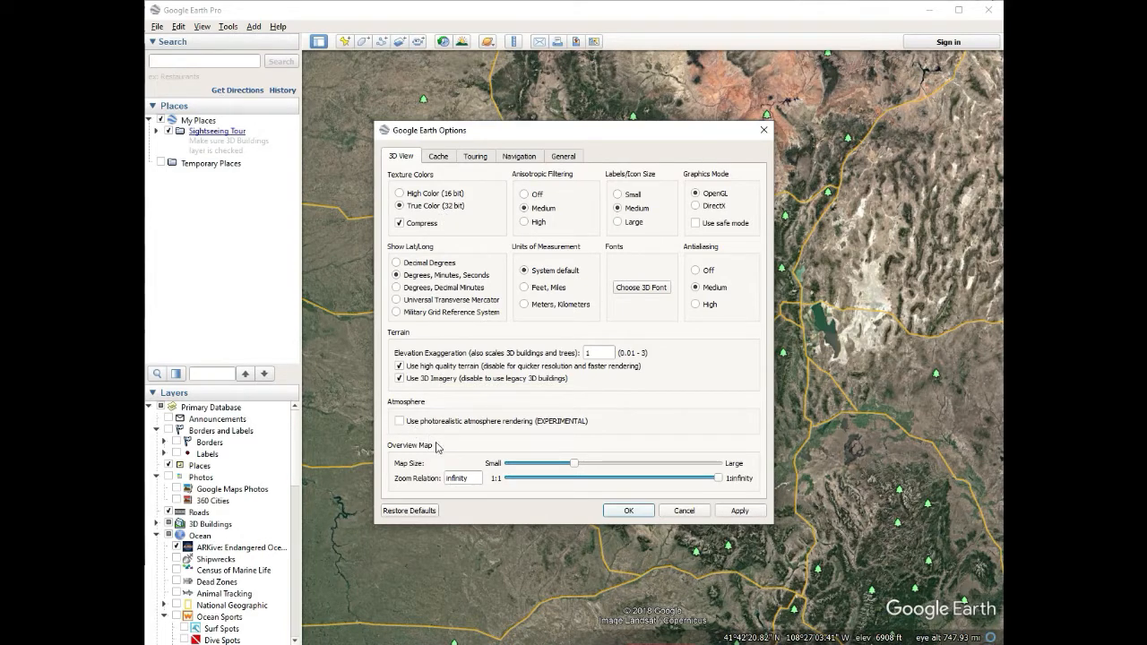
left_click(576, 465)
left_click(439, 158)
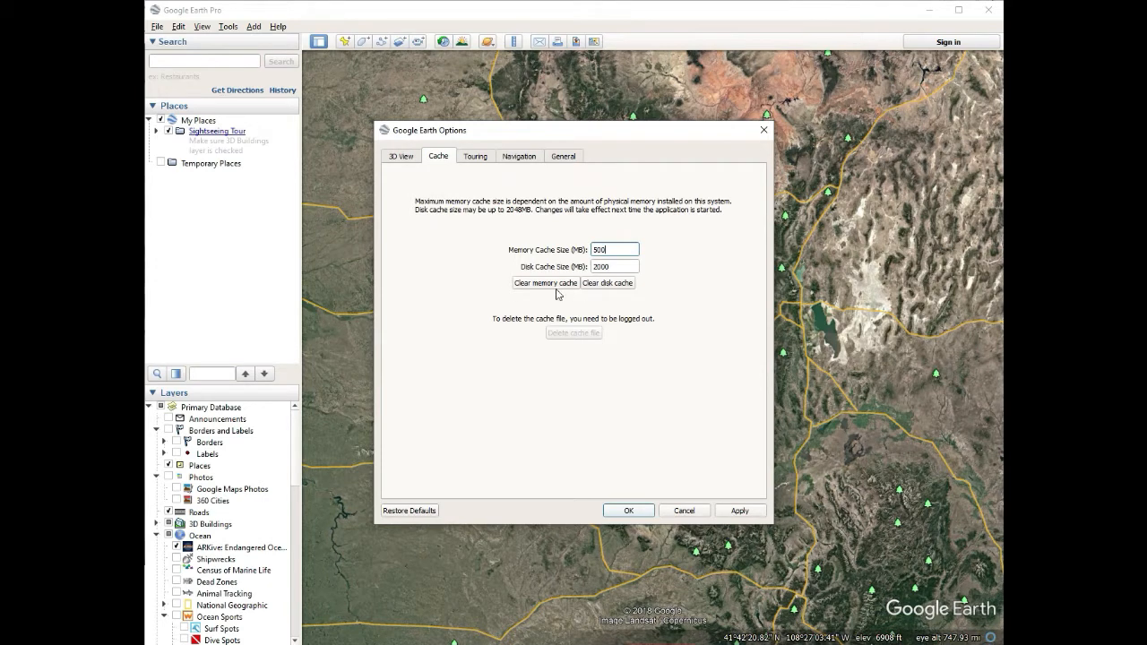
left_click(477, 159)
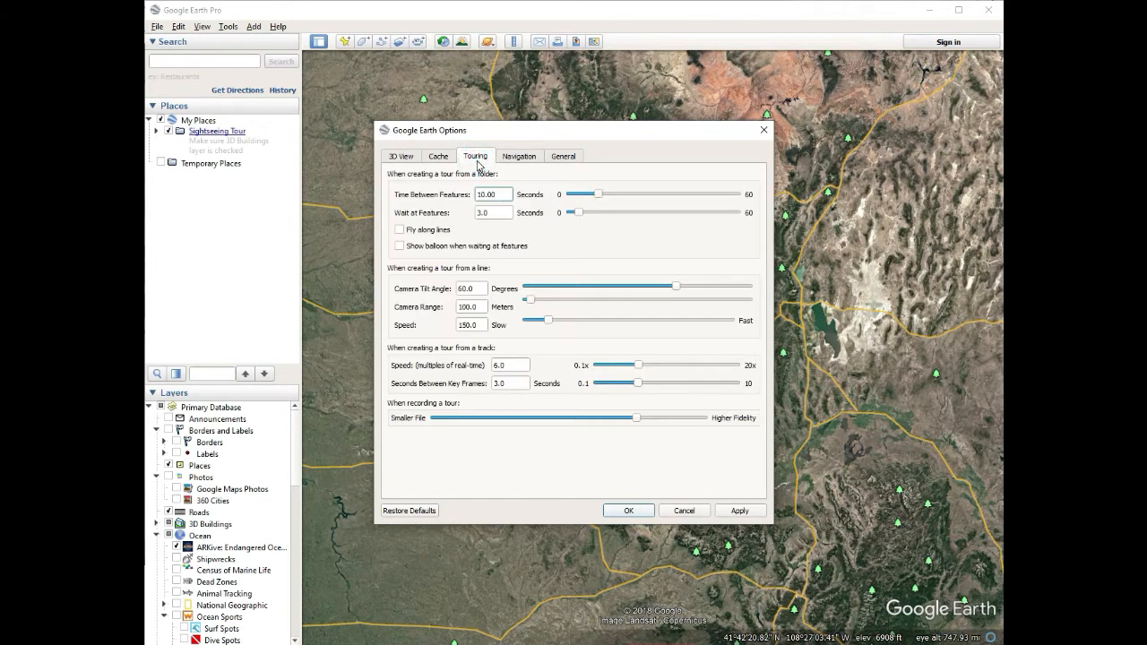
left_click(445, 160)
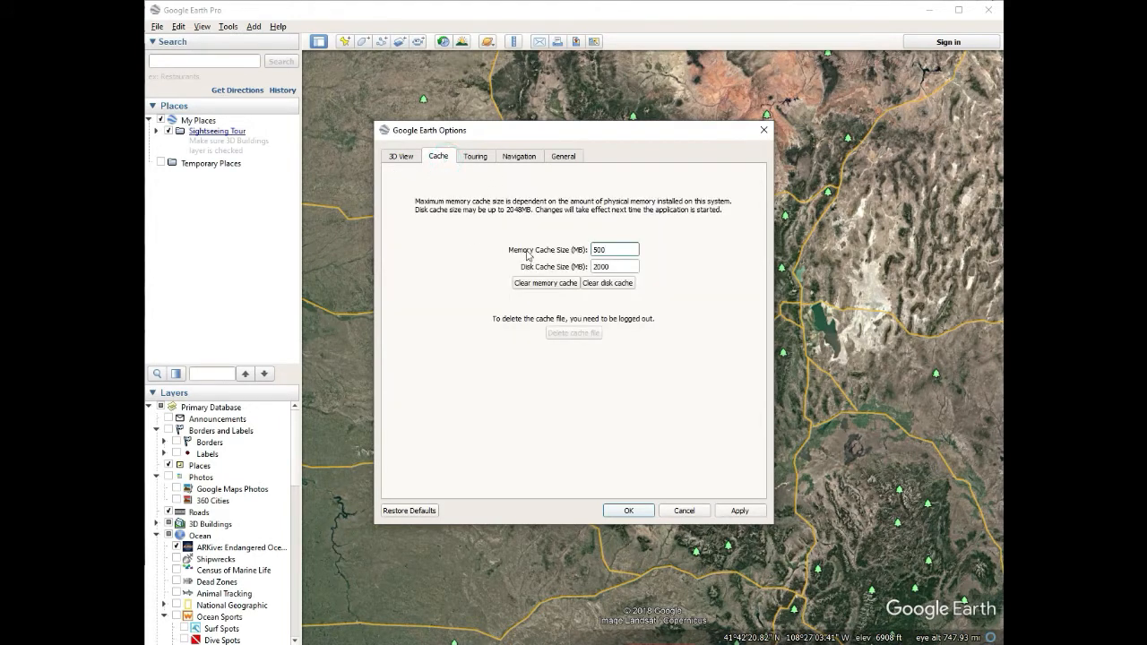
Step: Increase the camera speed used when creating a tour from a line in the touring options
left_click(476, 156)
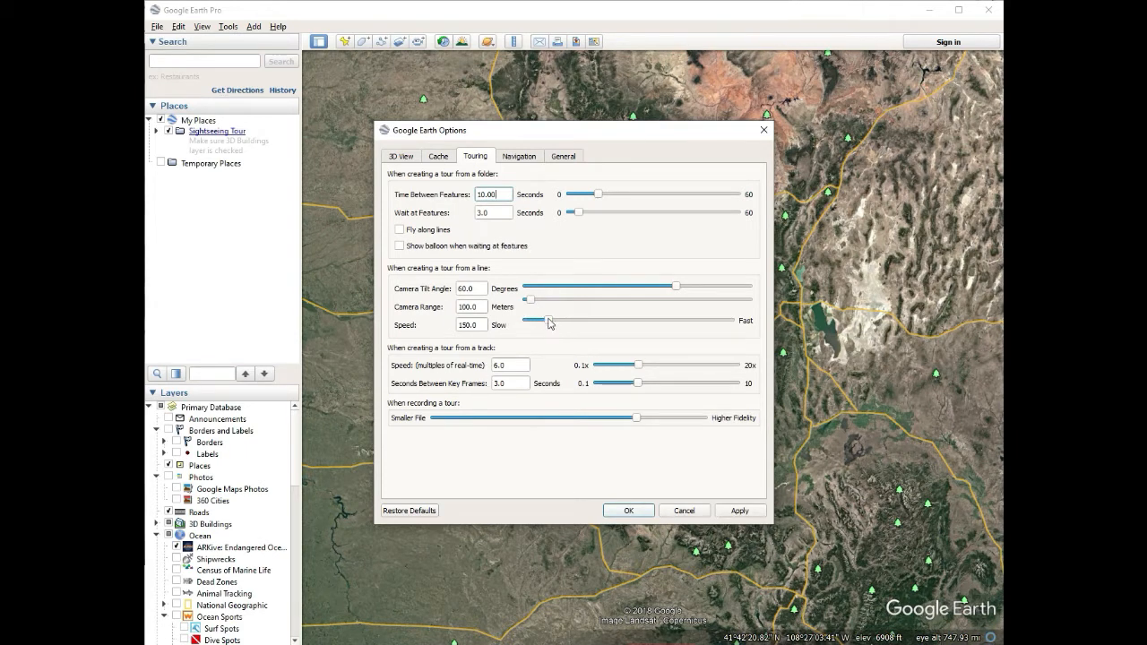
left_click_drag(549, 323, 564, 325)
Step: In the navigation options, raise the Fly-To speed to 1.1670, reduce it slightly, and increase the mouse wheel speed
left_click(527, 154)
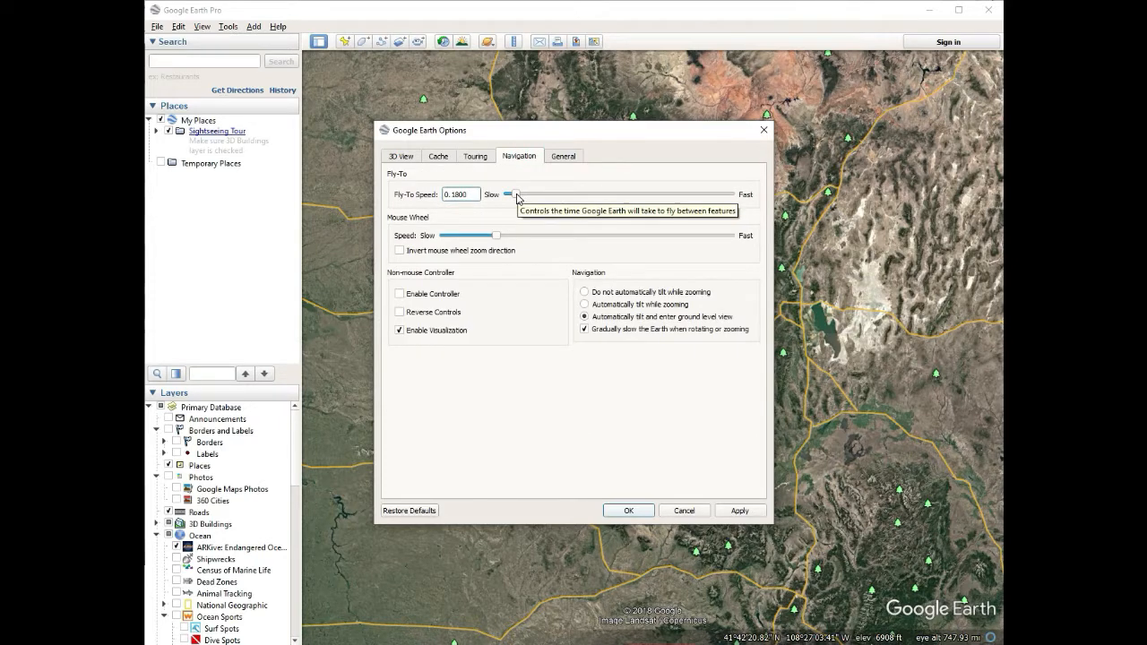
left_click_drag(518, 198, 561, 195)
left_click_drag(496, 235, 525, 237)
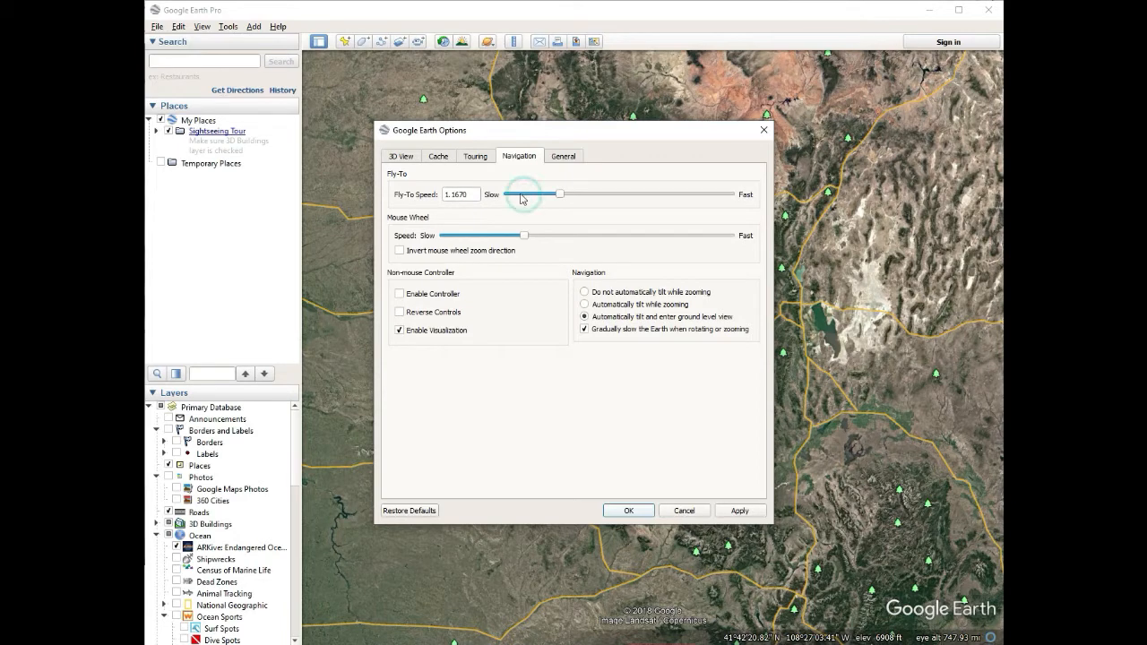
left_click_drag(562, 199, 554, 199)
Step: Examine the general options, including email program and KML error handling, and look through every other options category once more
left_click(564, 158)
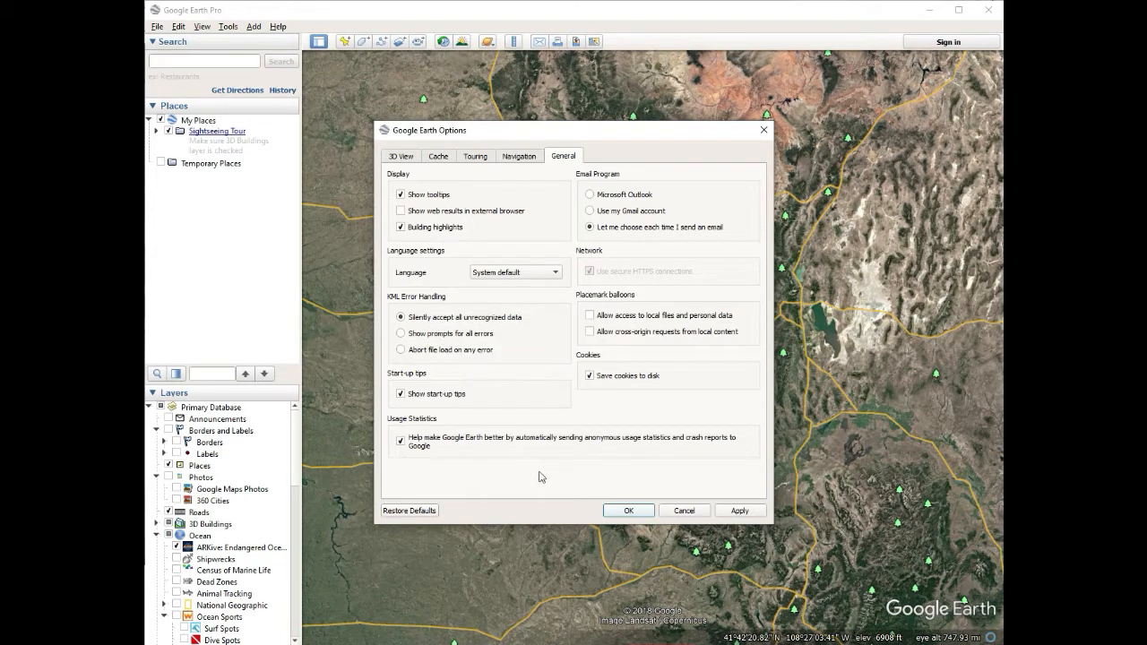
left_click(401, 158)
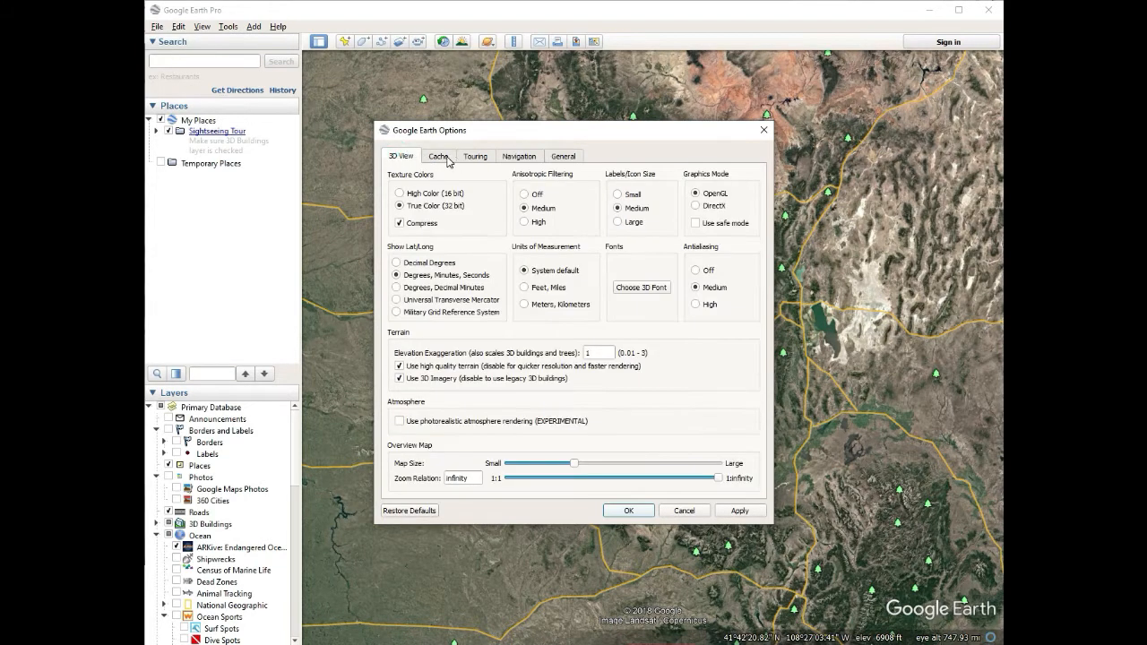
left_click(439, 157)
left_click(482, 159)
left_click(520, 157)
left_click(563, 157)
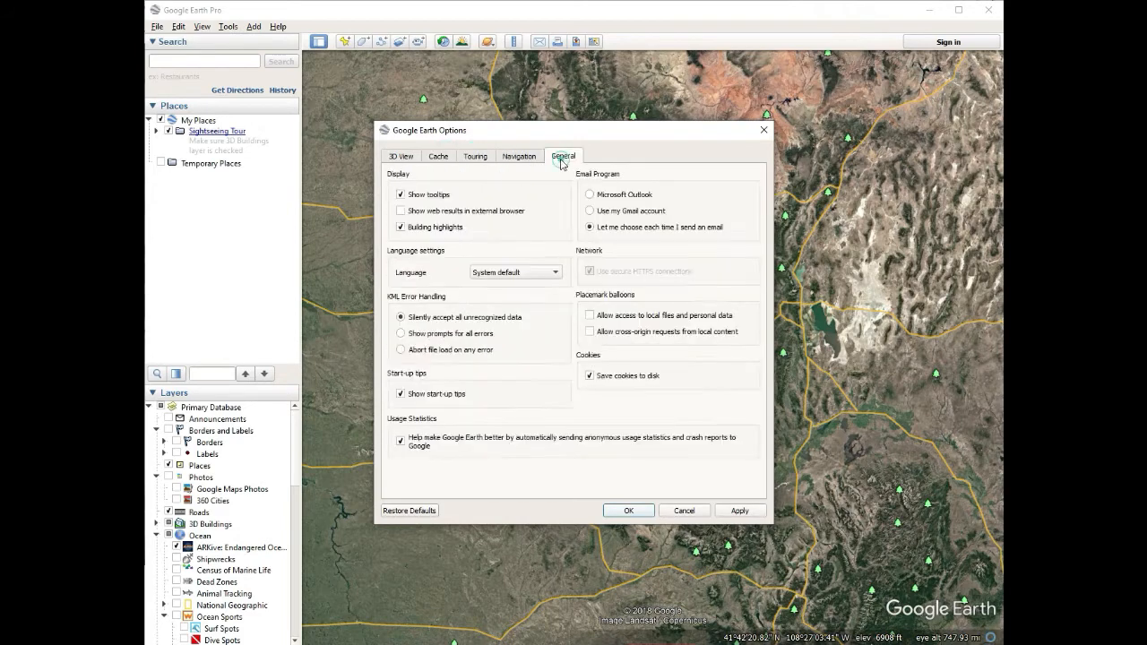
left_click(402, 157)
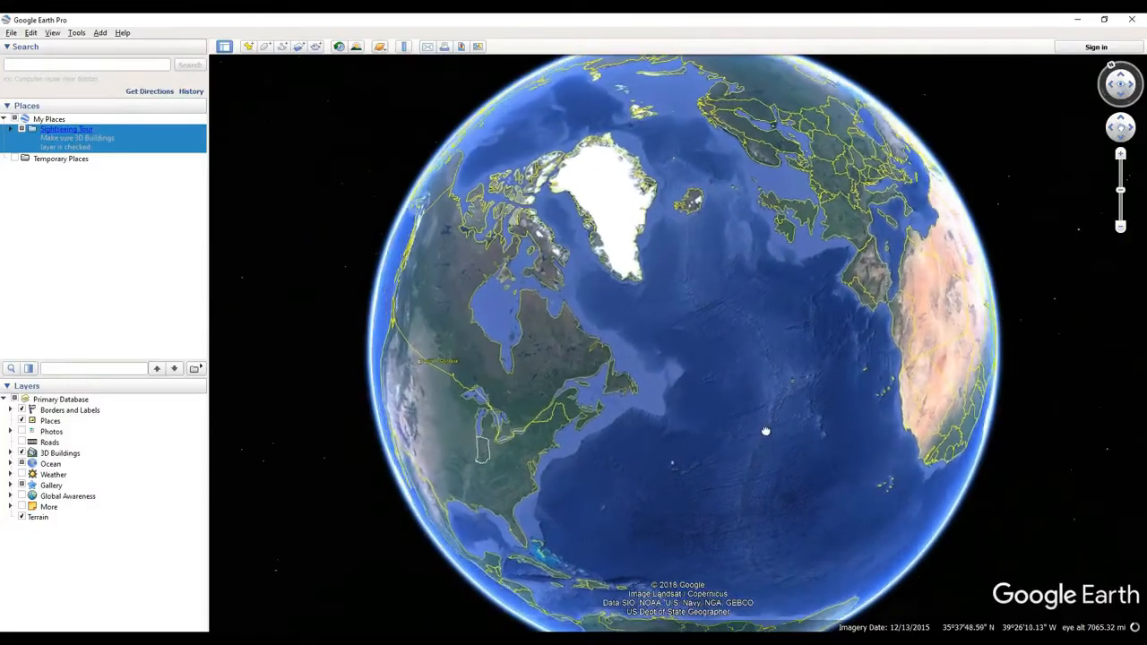
Step: Rotate the globe to North America and move in on the eastern United States around Indiana, Kentucky and Tennessee
left_click_drag(474, 357, 653, 358)
scroll(638, 410, "up", 3)
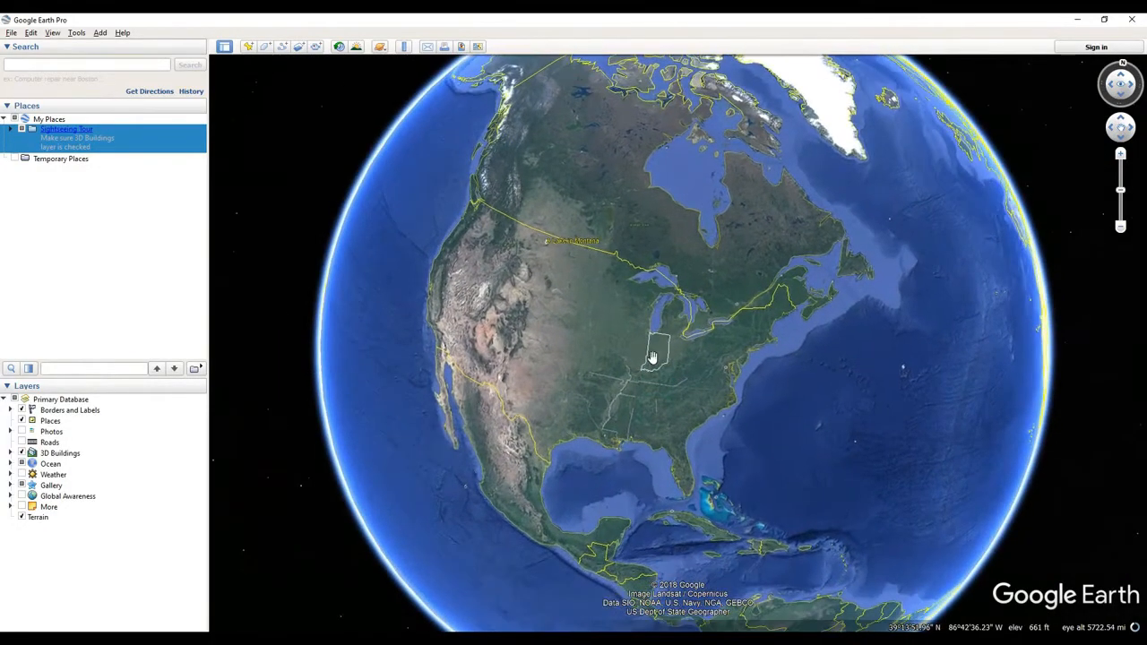
scroll(652, 358, "up", 2)
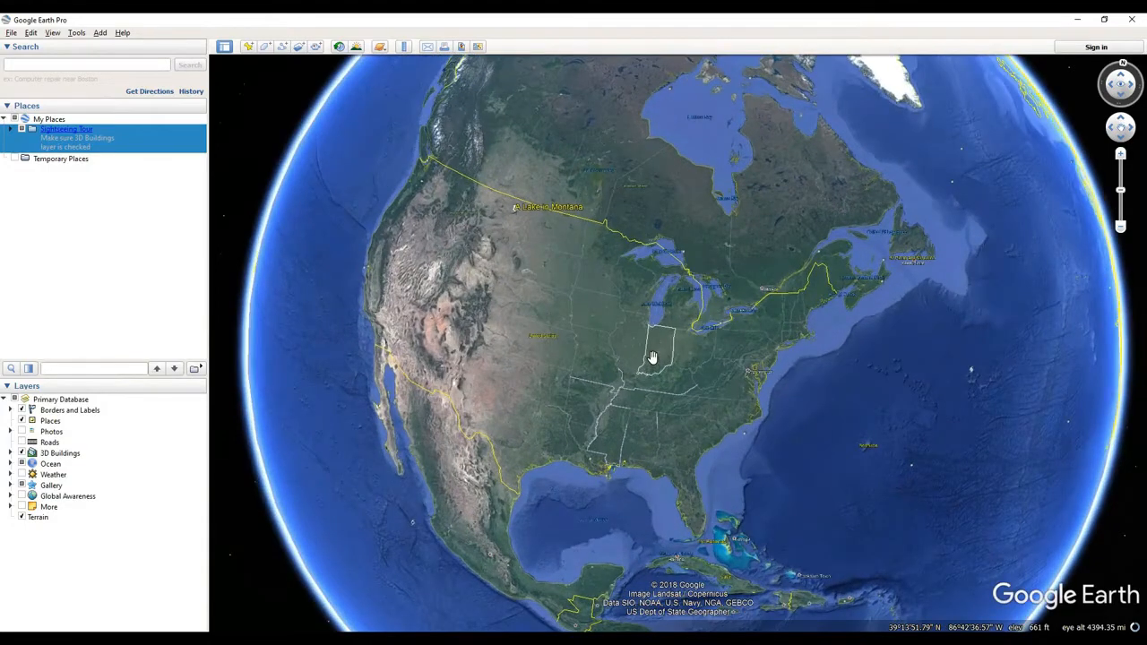
scroll(652, 358, "up", 2)
left_click_drag(540, 366, 604, 310)
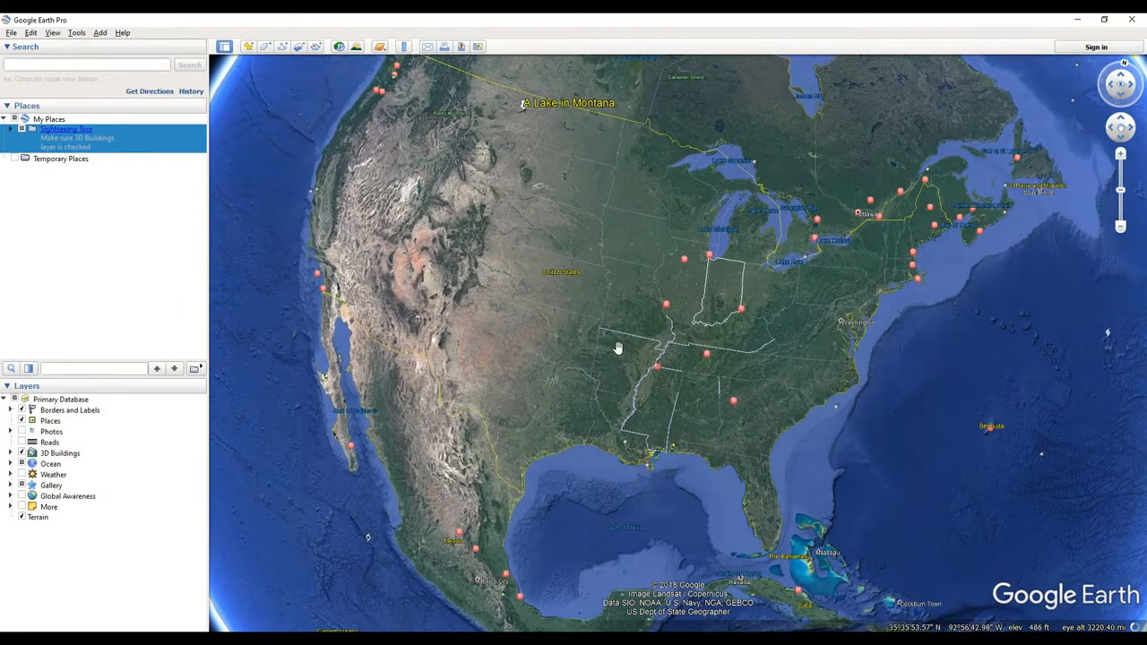
scroll(630, 321, "up", 2)
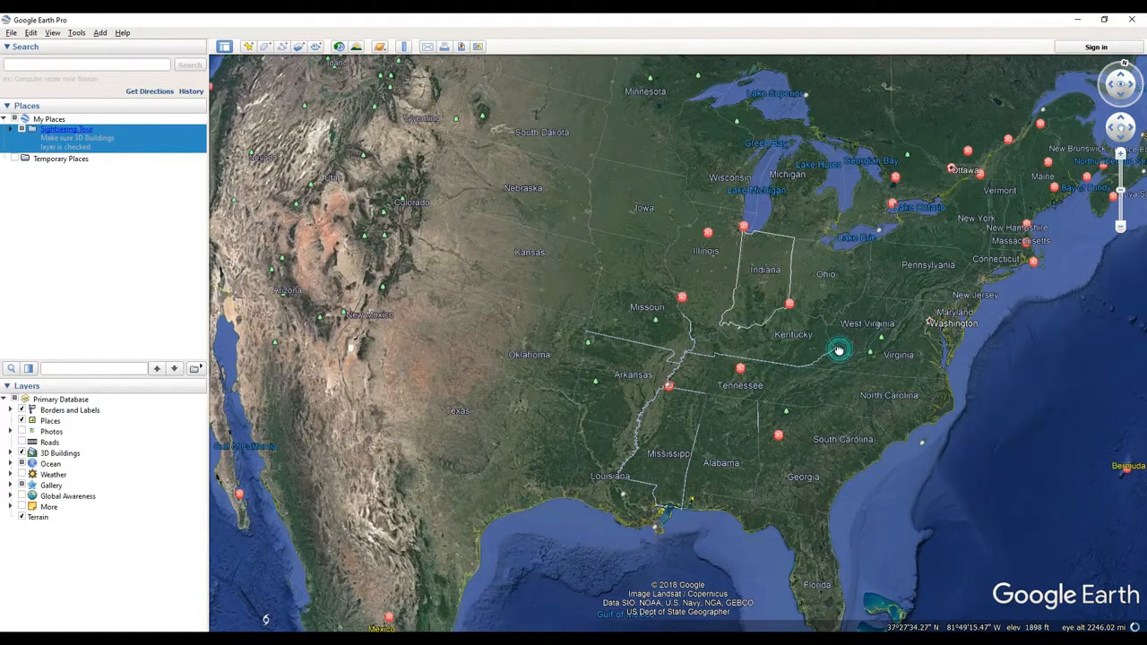
left_click_drag(840, 350, 693, 392)
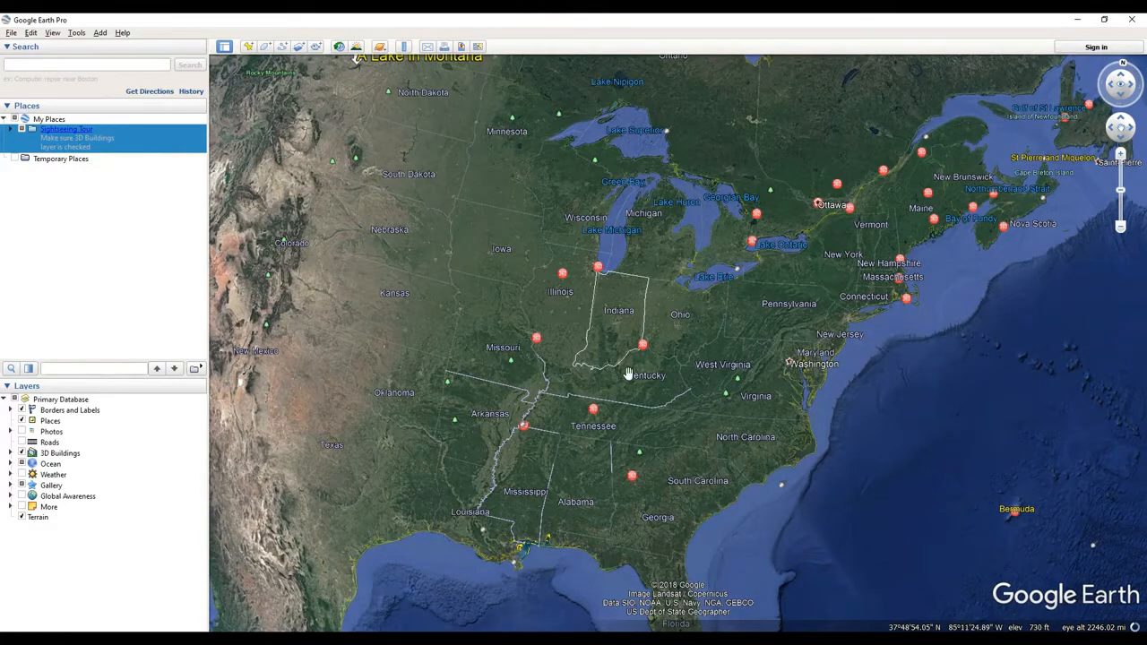
scroll(625, 391, "up", 1)
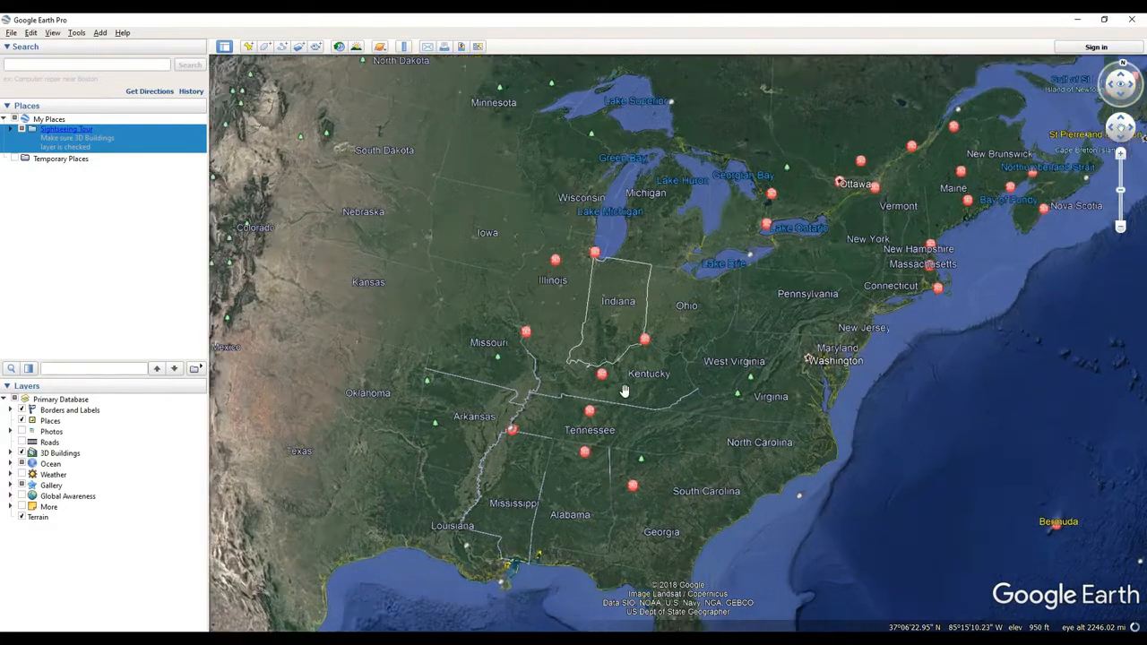
scroll(625, 391, "up", 1)
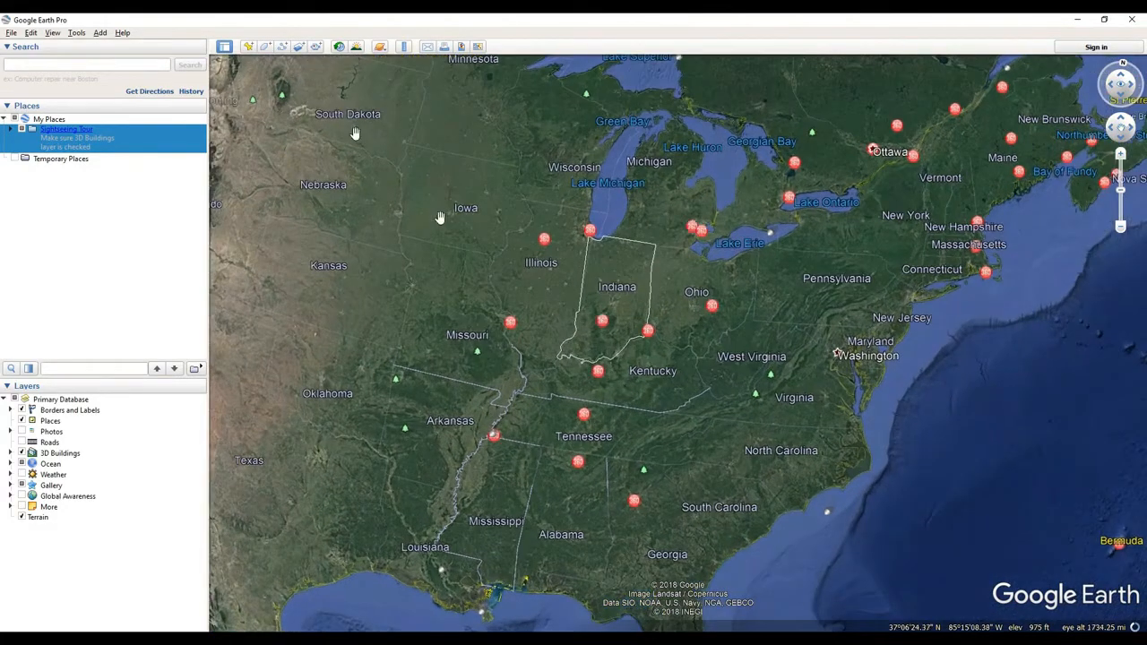
Step: Open the tour recorder, start recording a tour over the eastern United States, and shift the view during the recording
left_click(317, 47)
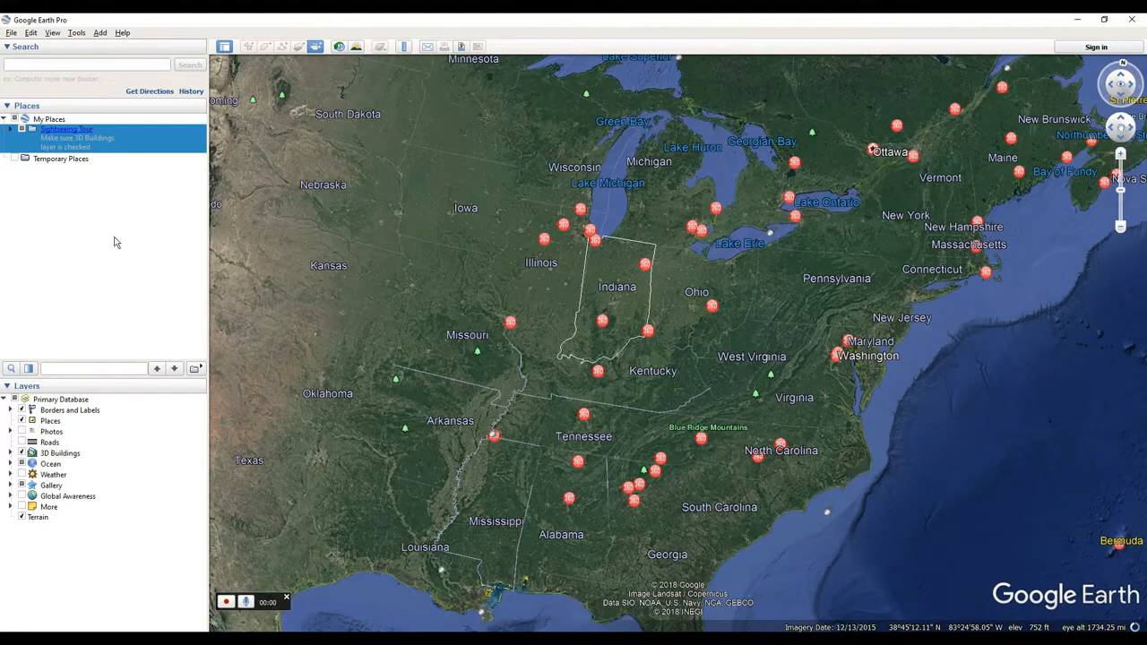
left_click_drag(582, 397, 640, 333)
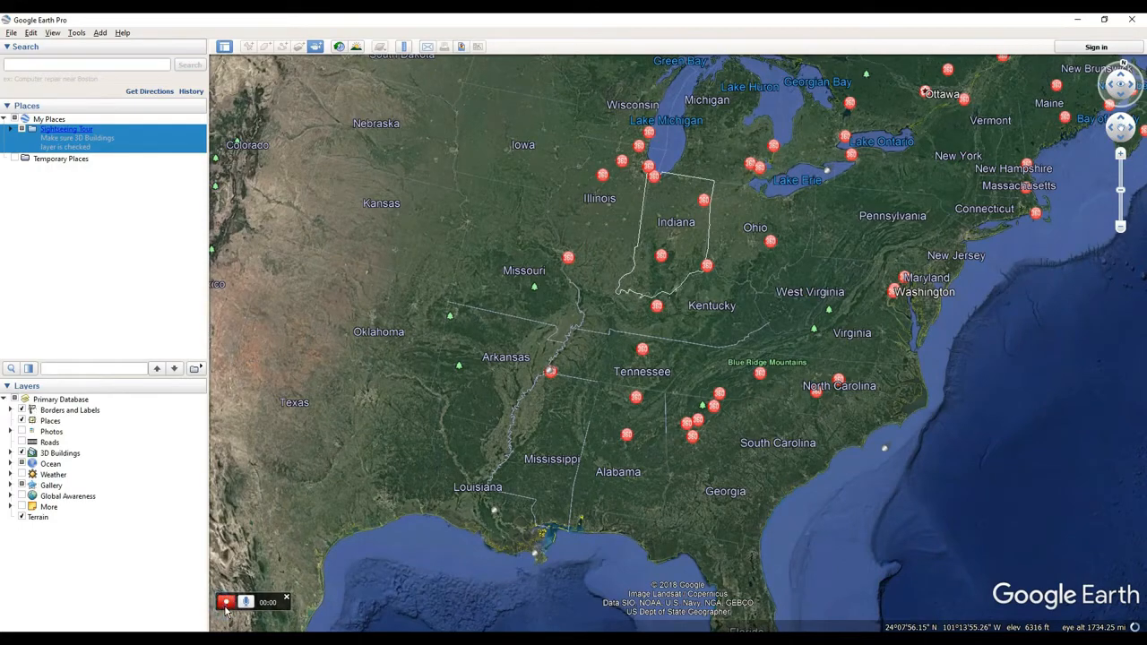
left_click_drag(640, 357, 556, 412)
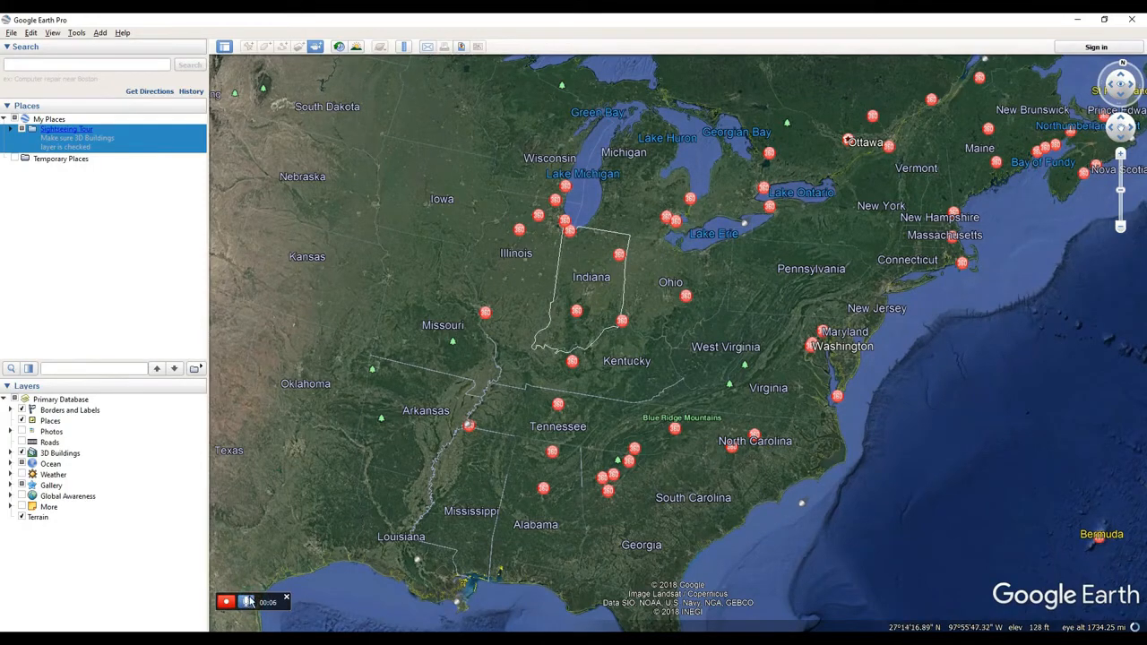
Step: Continue the tour recording by flying from the eastern United States through Indiana to the Indianapolis area
left_click_drag(585, 356, 589, 388)
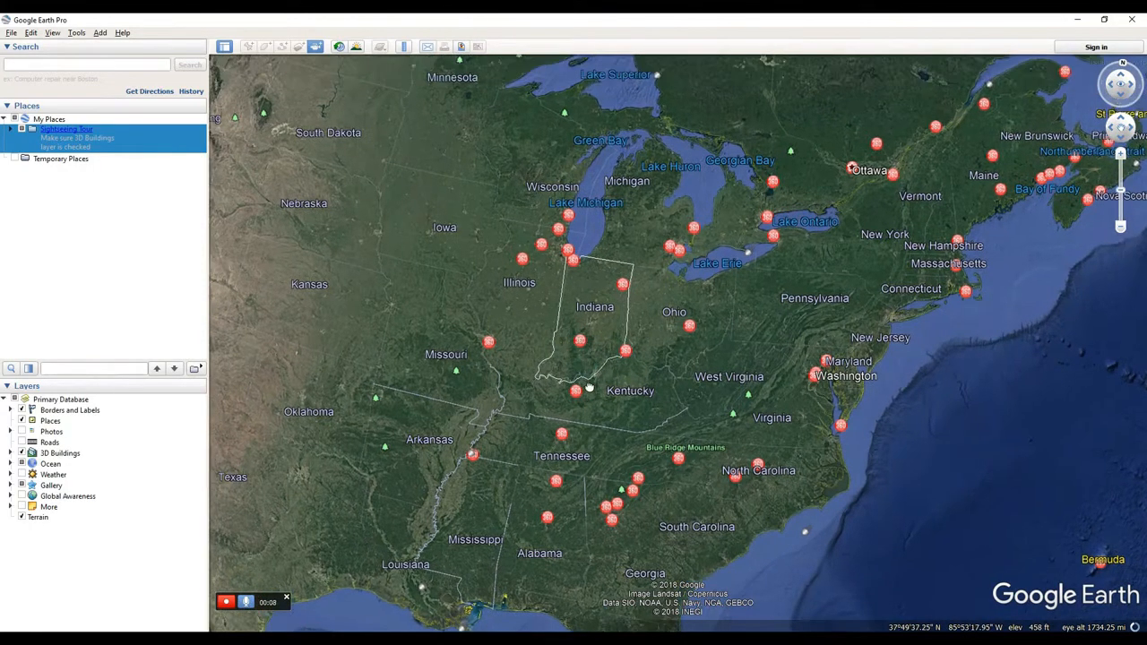
scroll(595, 389, "up", 2)
scroll(563, 346, "up", 3)
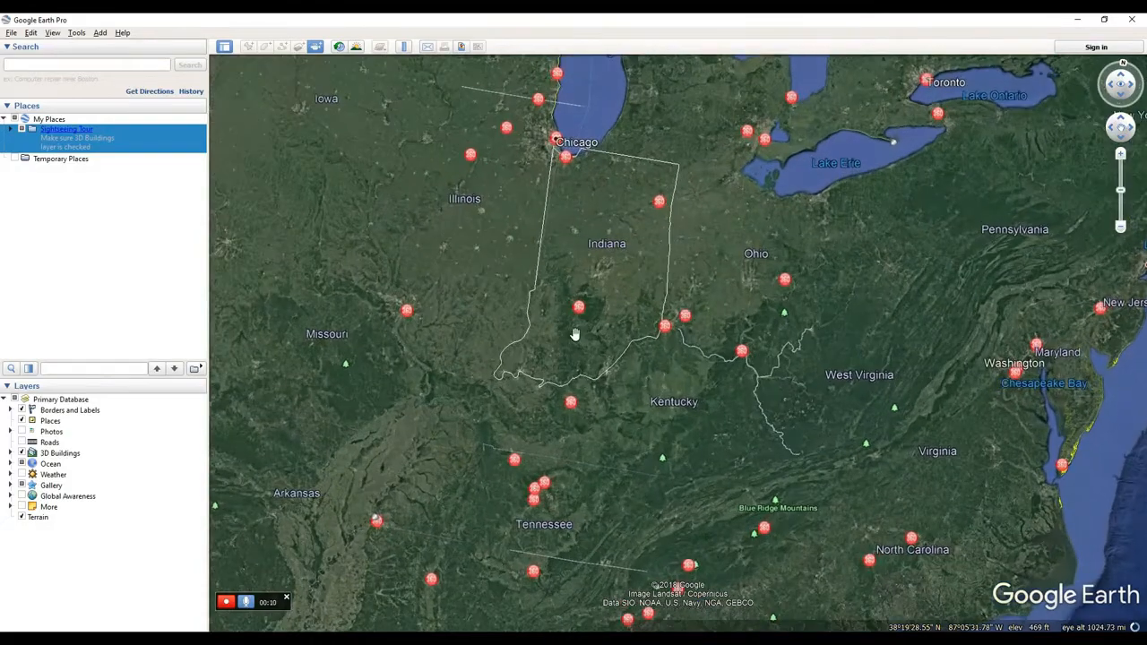
left_click_drag(612, 293, 615, 338)
scroll(615, 338, "up", 1)
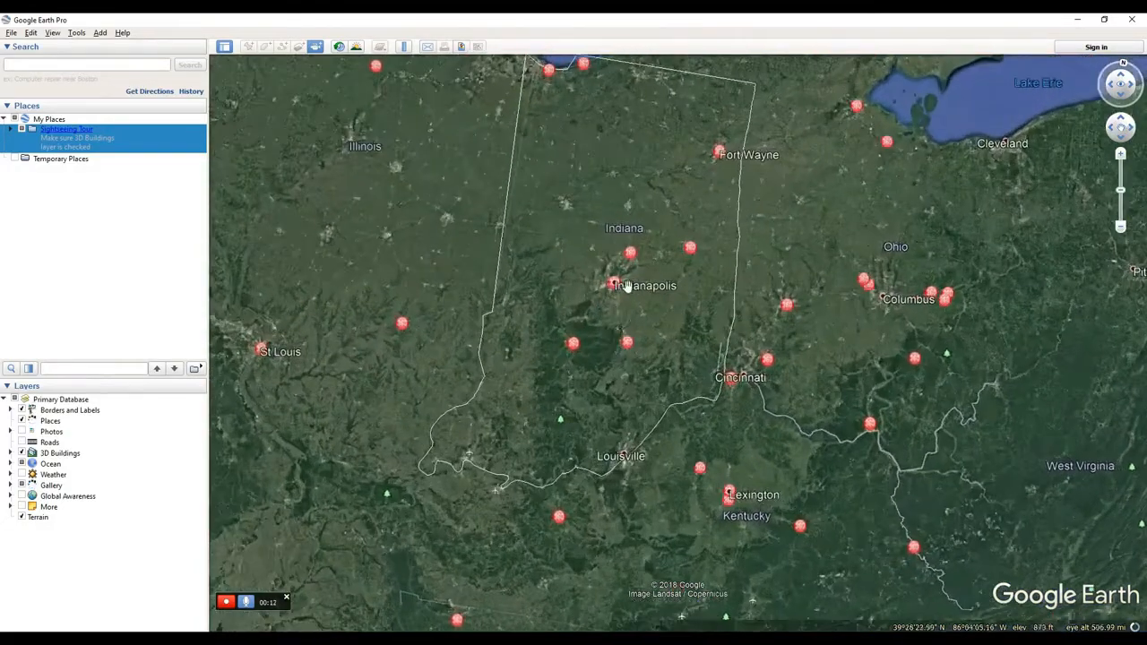
left_click_drag(627, 286, 635, 328)
scroll(634, 327, "up", 2)
scroll(622, 356, "up", 2)
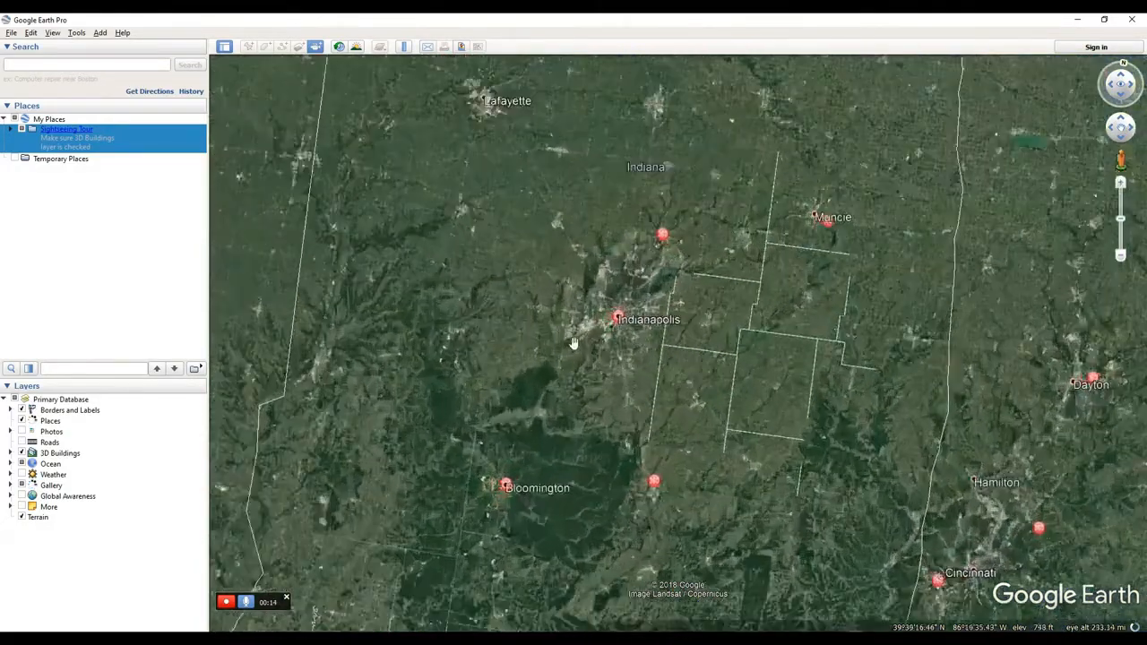
left_click_drag(623, 359, 630, 424)
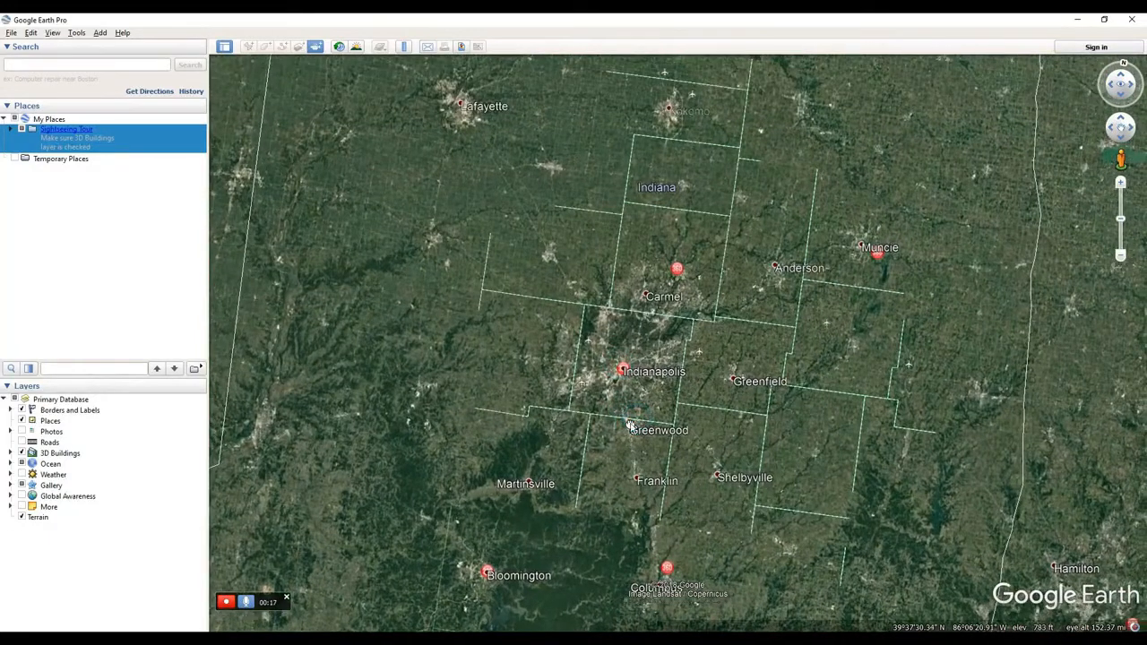
Step: While the tour records, turn off the Places, 3D Buildings and Ocean layers over central Indiana
left_click(19, 453)
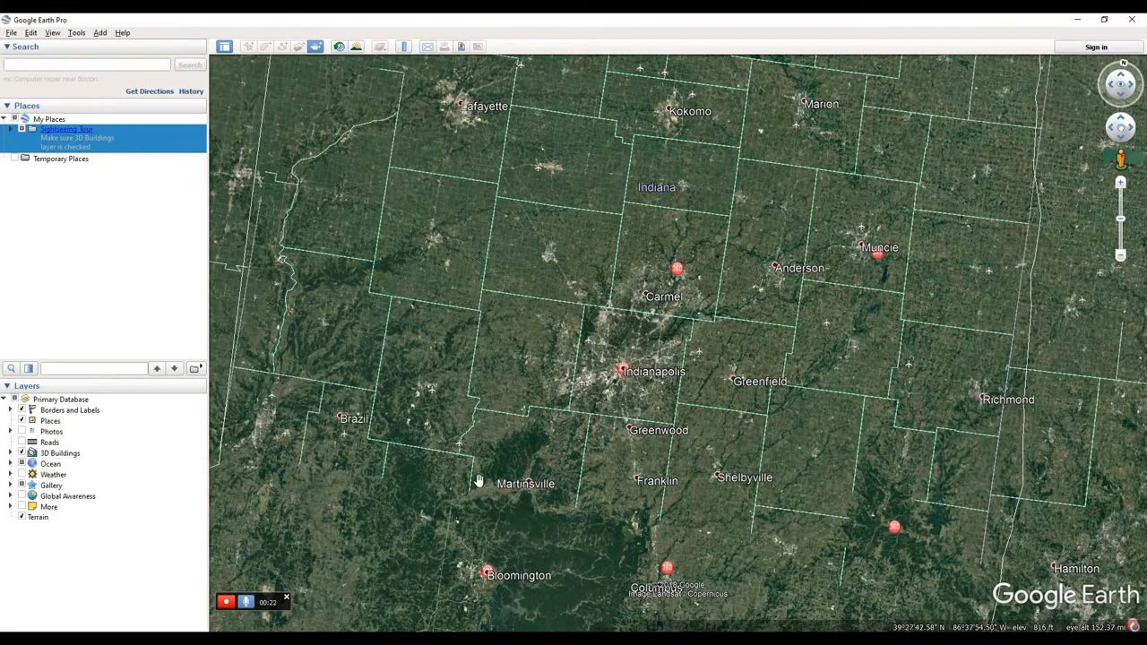
left_click_drag(535, 469, 564, 483)
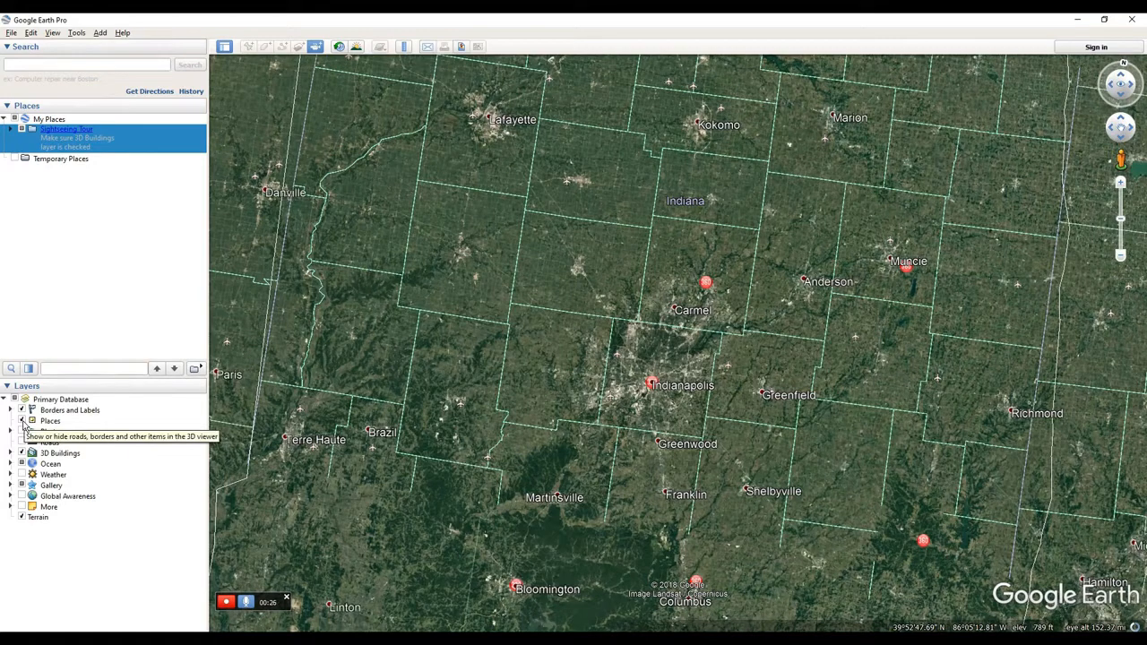
left_click(22, 421)
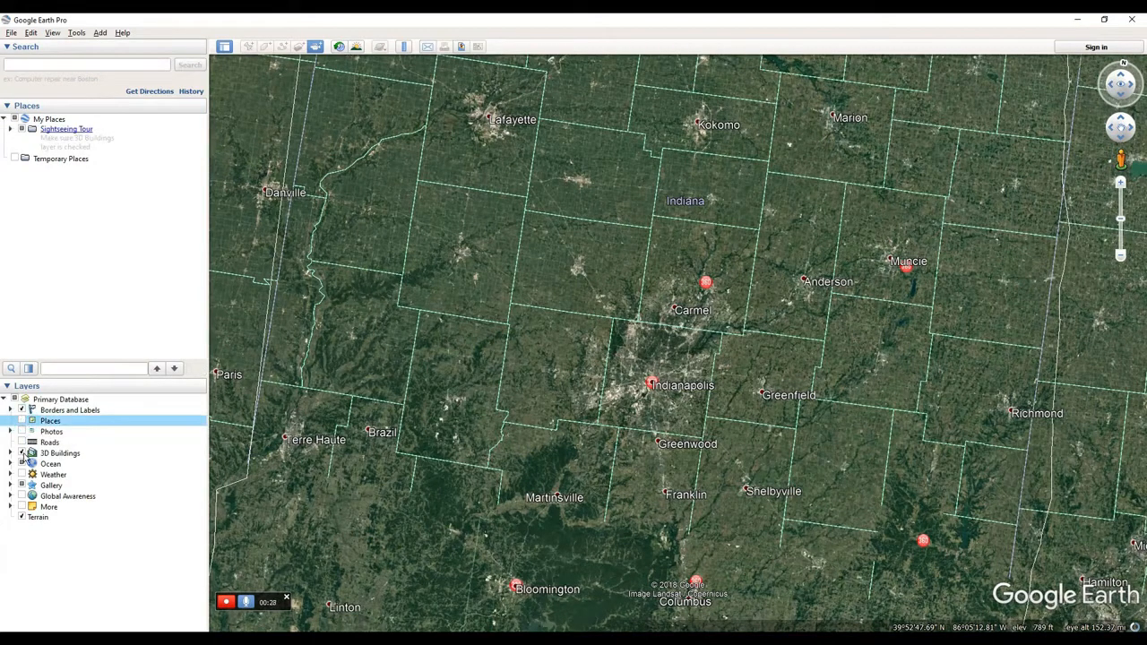
left_click(22, 454)
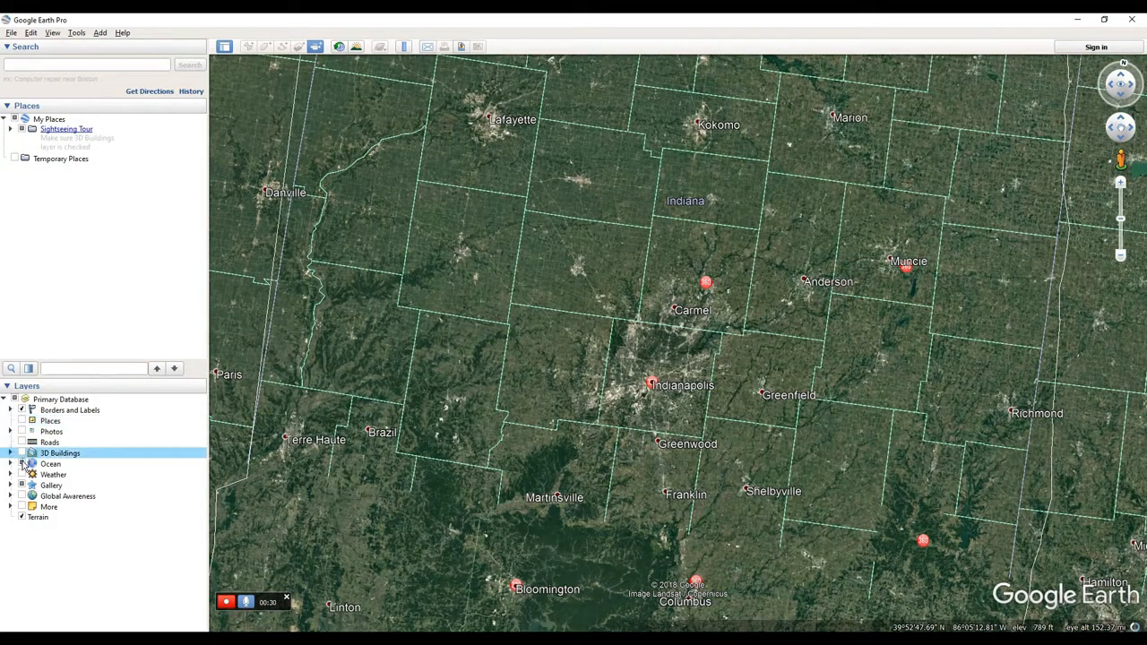
left_click(22, 464)
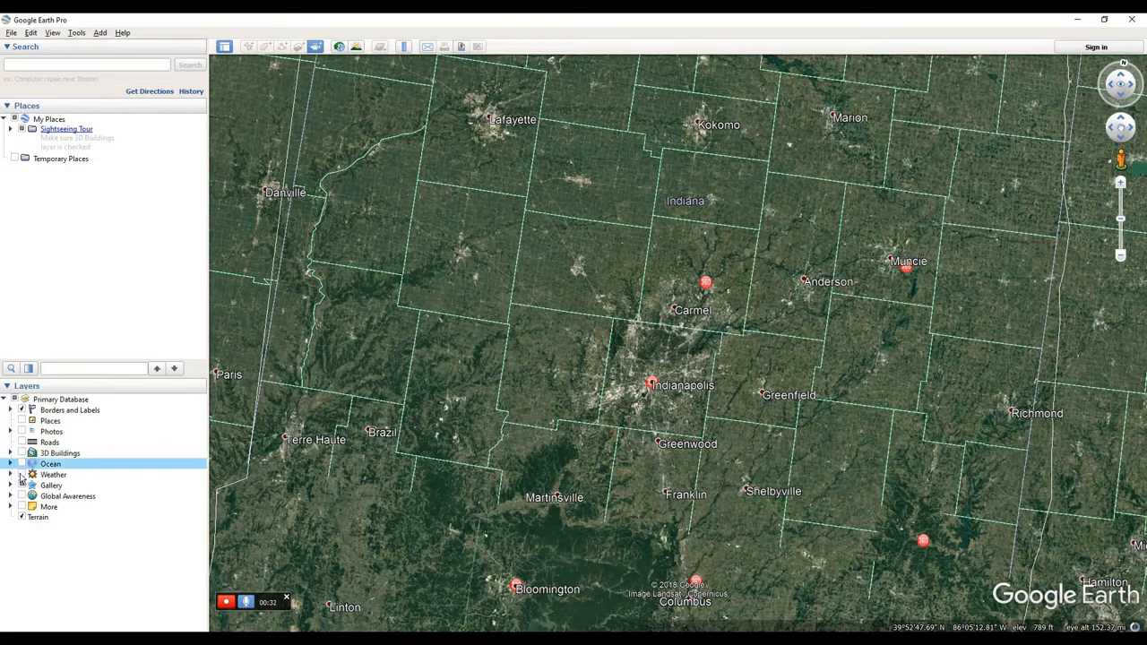
Step: Expand the Borders and Labels layer and turn off both its Labels and Borders sublayers
left_click(11, 410)
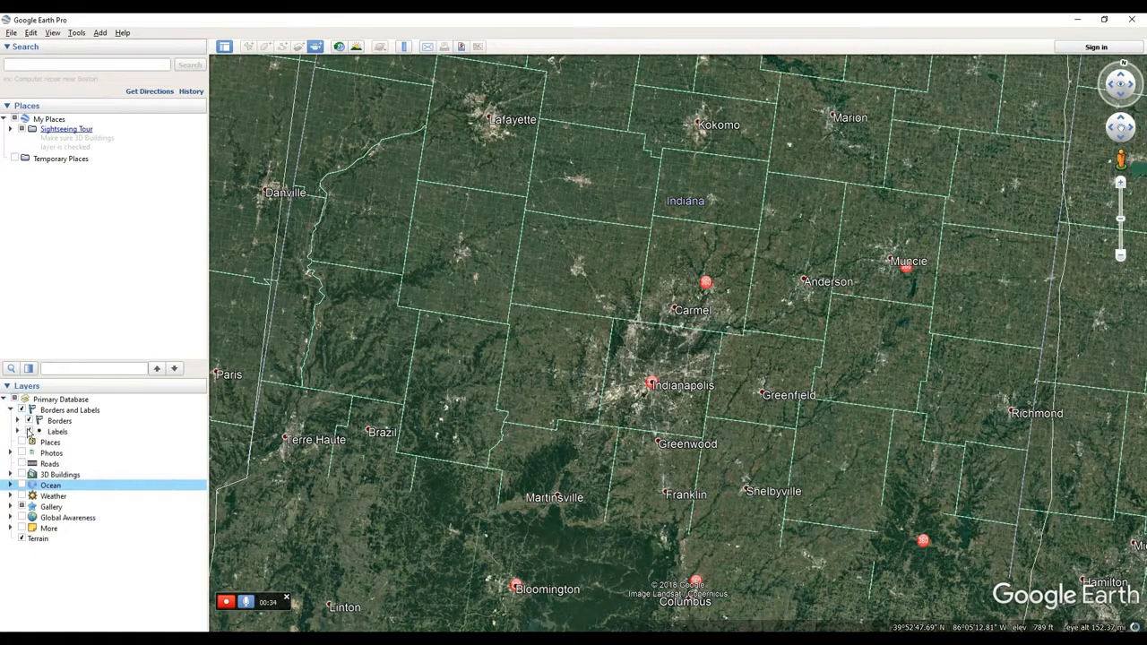
left_click(28, 432)
left_click(28, 423)
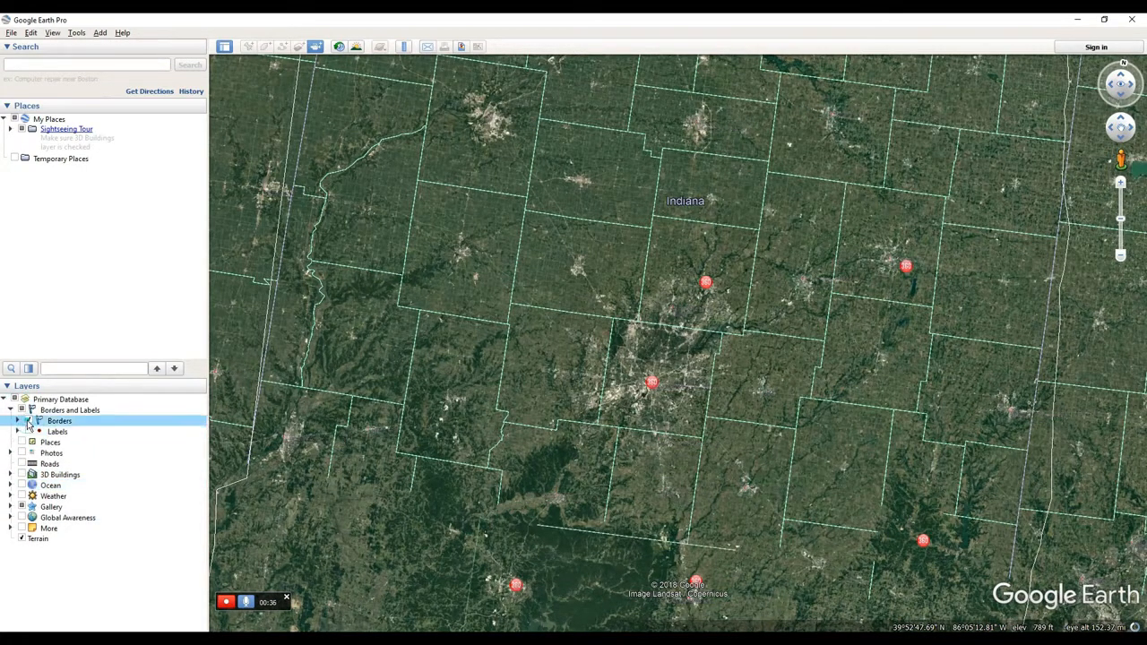
left_click(27, 423)
Step: Move in on the city of Indianapolis, end the tour recording, and pause and advance its playback to 00:38
scroll(638, 391, "up", 3)
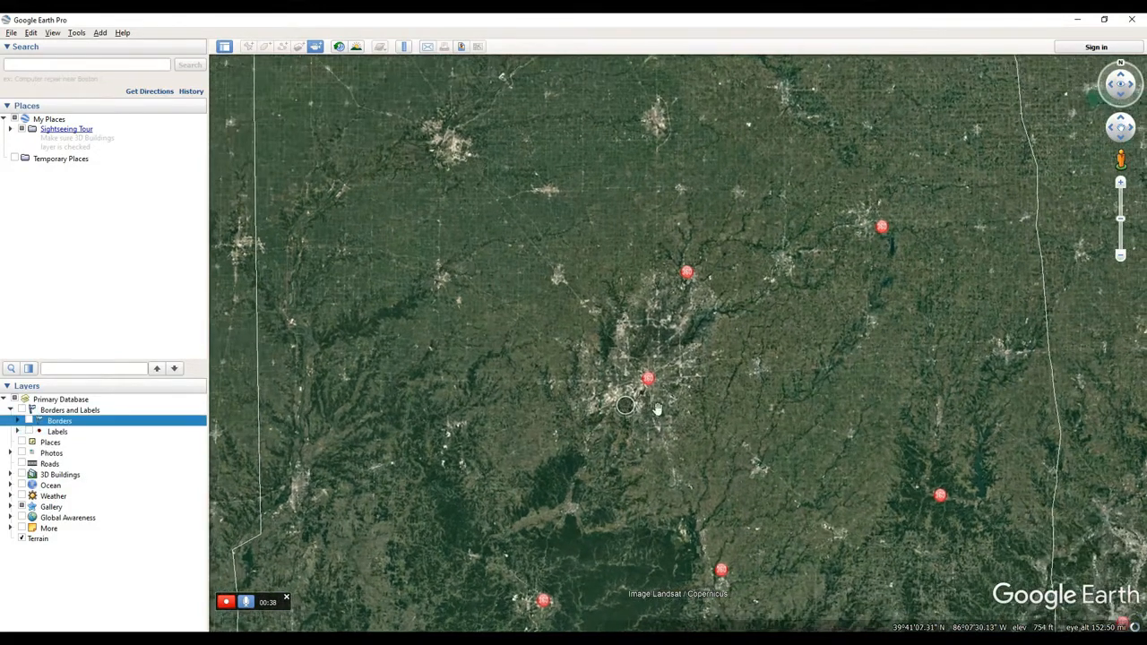
scroll(638, 387, "up", 5)
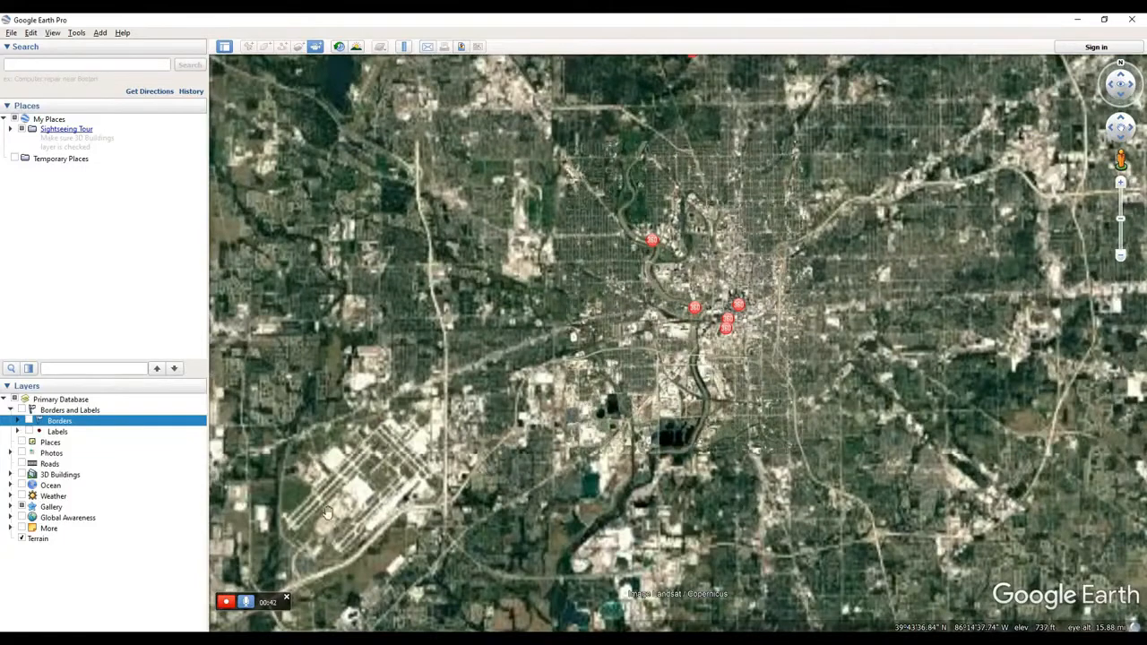
left_click(225, 604)
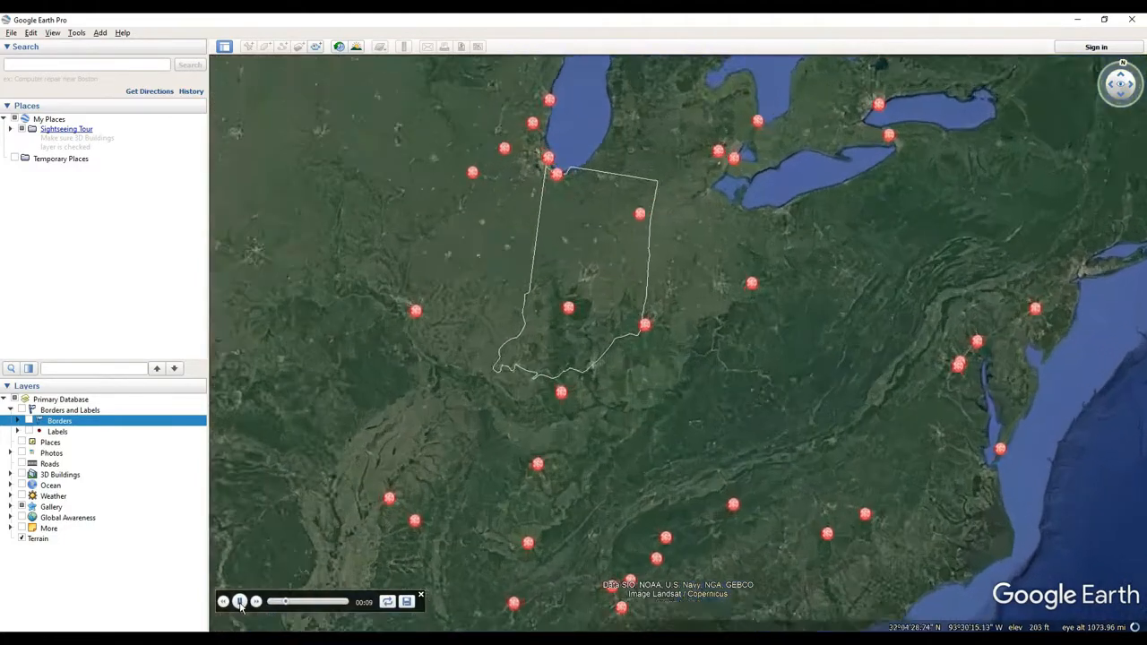
left_click(241, 604)
left_click_drag(277, 606, 344, 608)
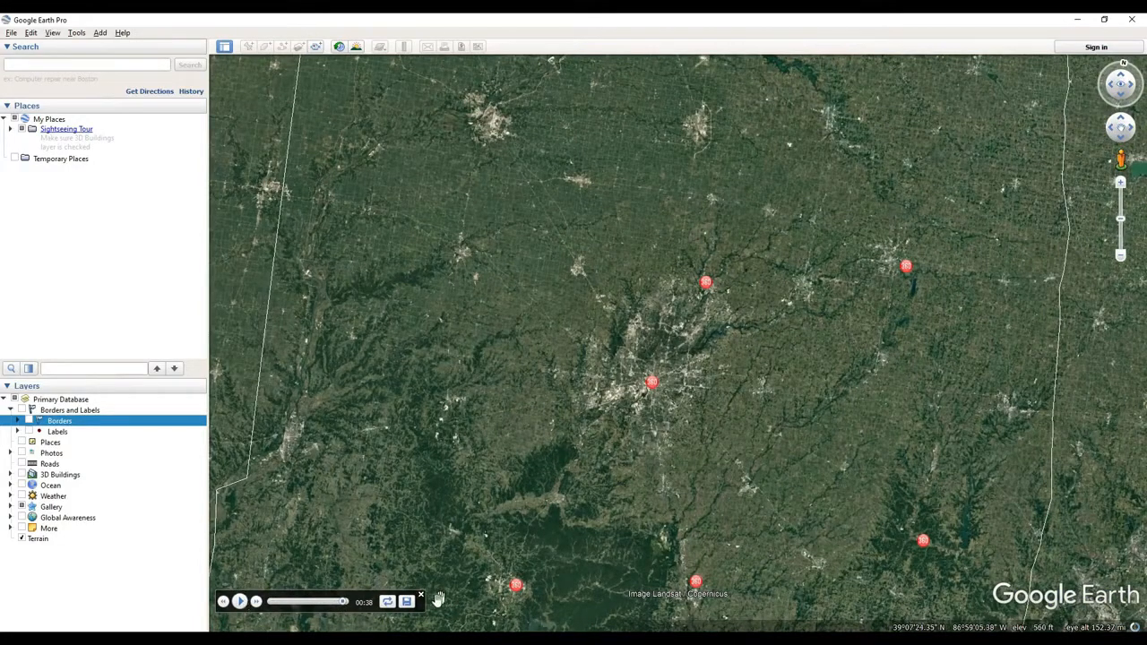
Step: Save the recorded tour under My Places as Untitled Tour and look at the actions available for it
left_click(406, 602)
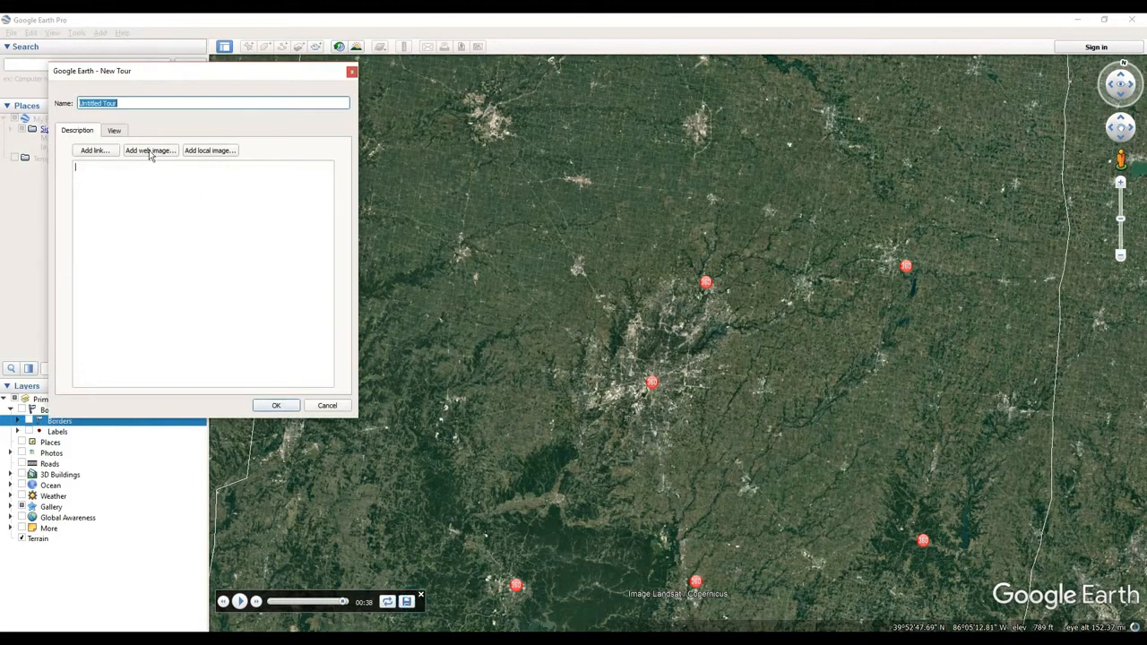
left_click(277, 407)
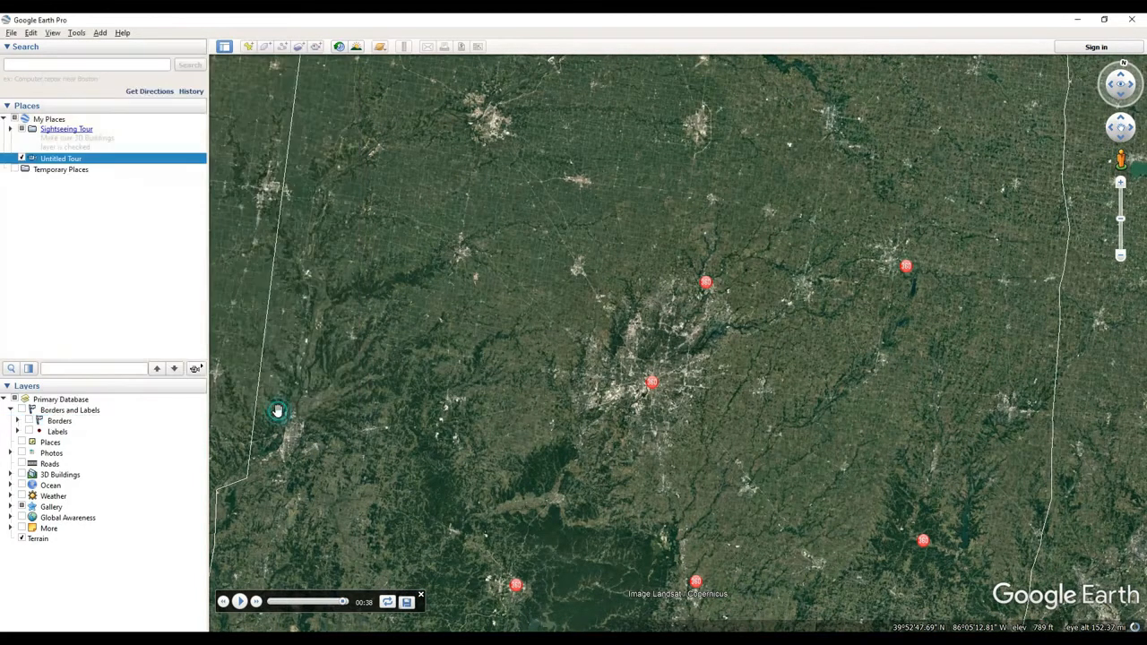
right_click(70, 161)
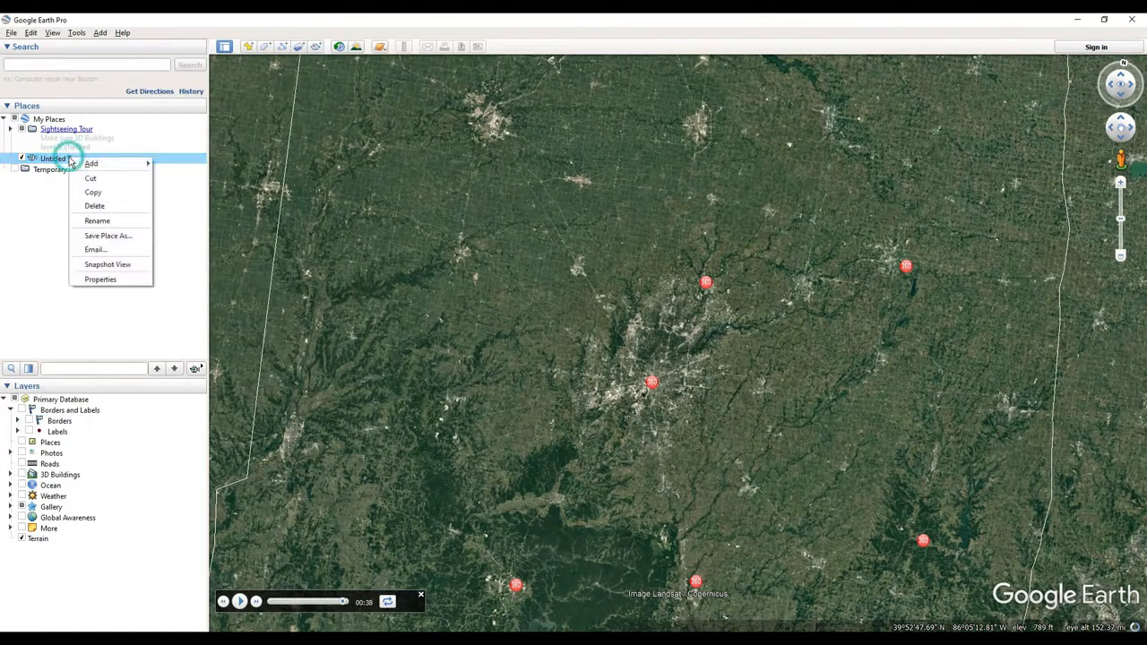
left_click(39, 210)
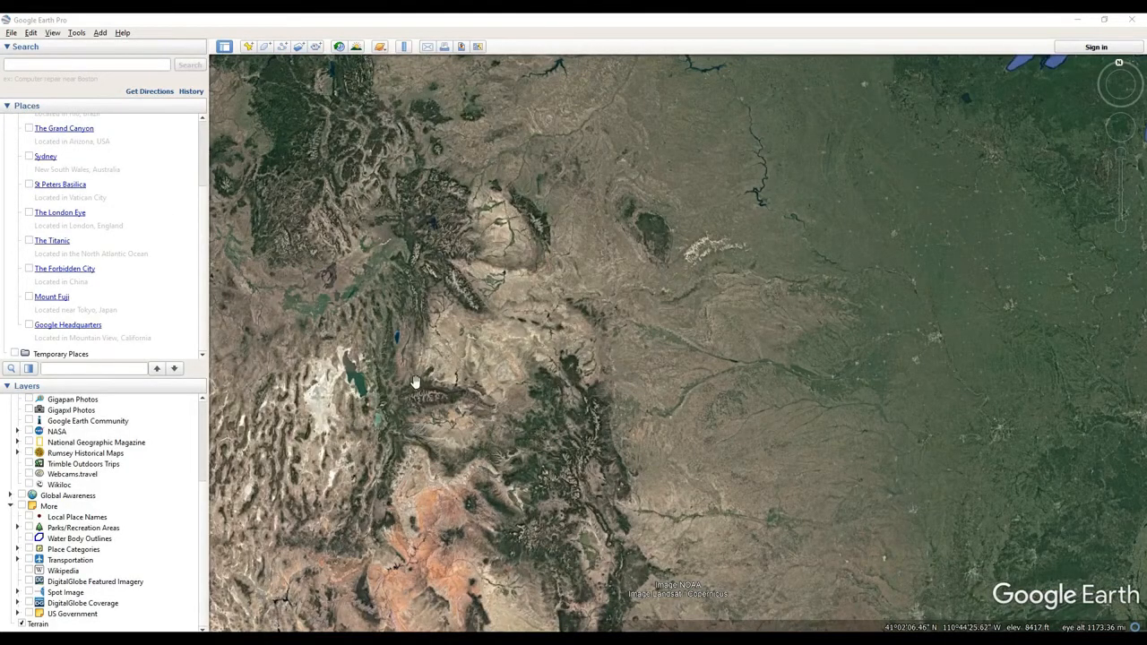
left_click_drag(363, 372, 466, 370)
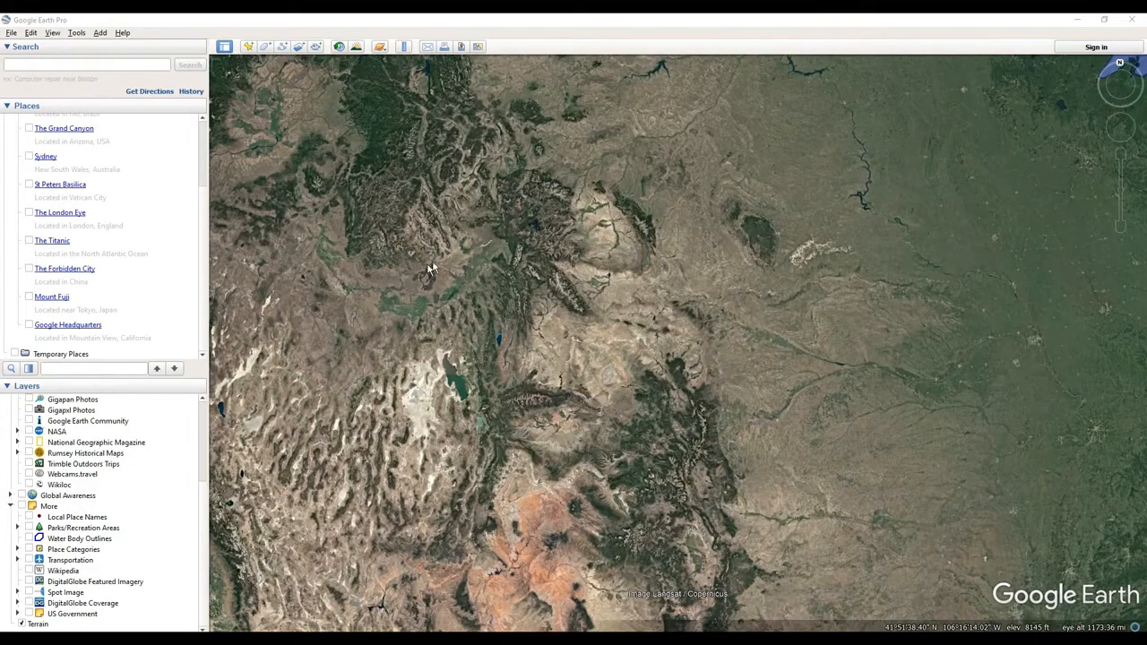
middle_click_drag(639, 353, 681, 358)
left_click_drag(738, 420, 677, 427)
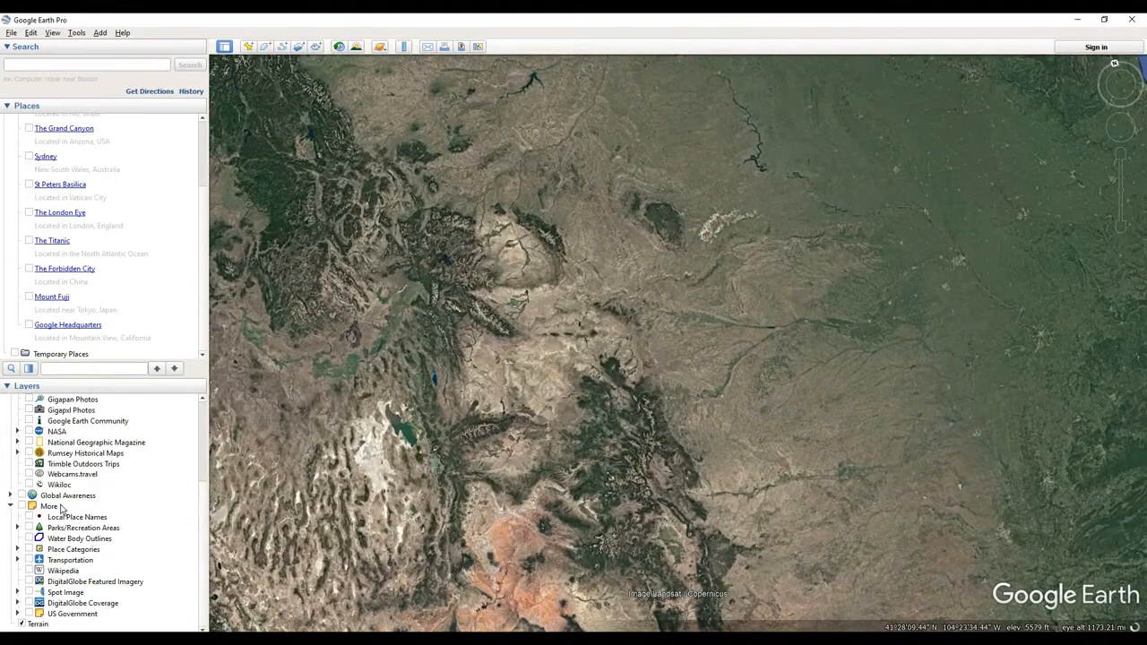
Step: Look through the Gallery and More layer groups and turn on the Water Body Outlines layer
scroll(60, 508, "up", 4)
left_click(61, 508)
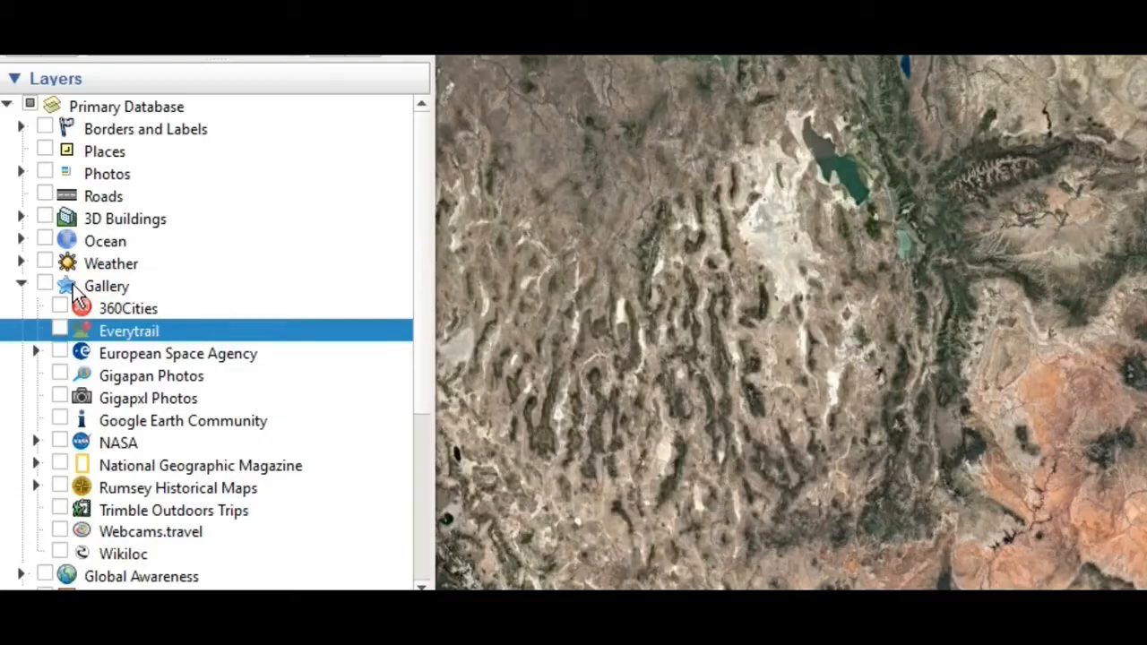
scroll(74, 294, "down", 4)
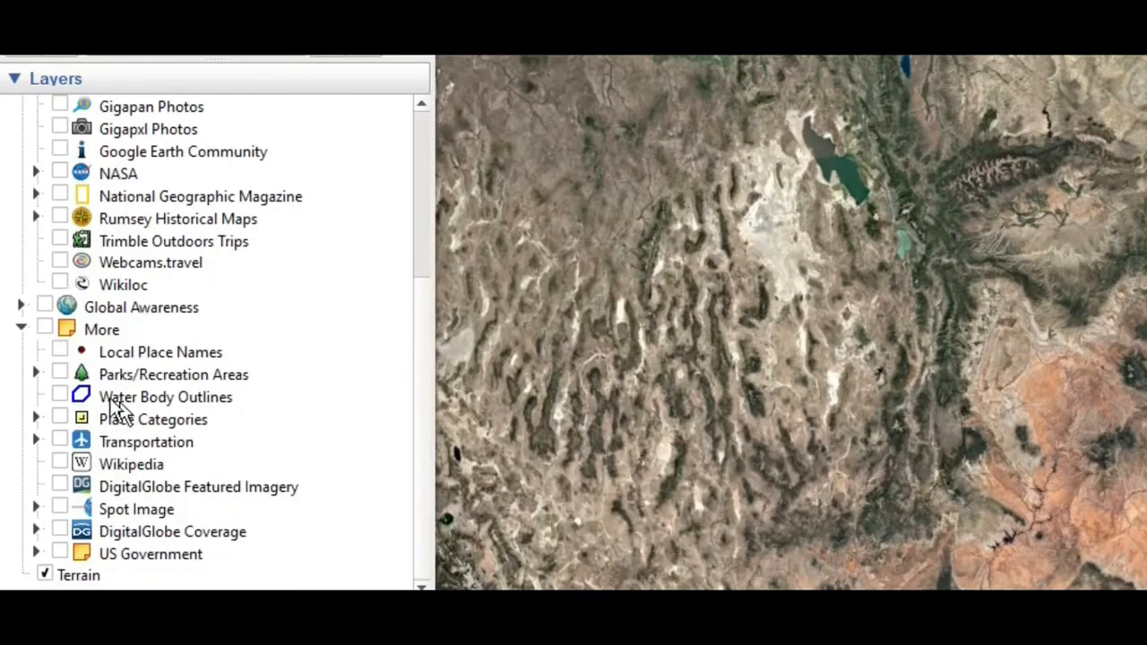
left_click(21, 329)
left_click(26, 333)
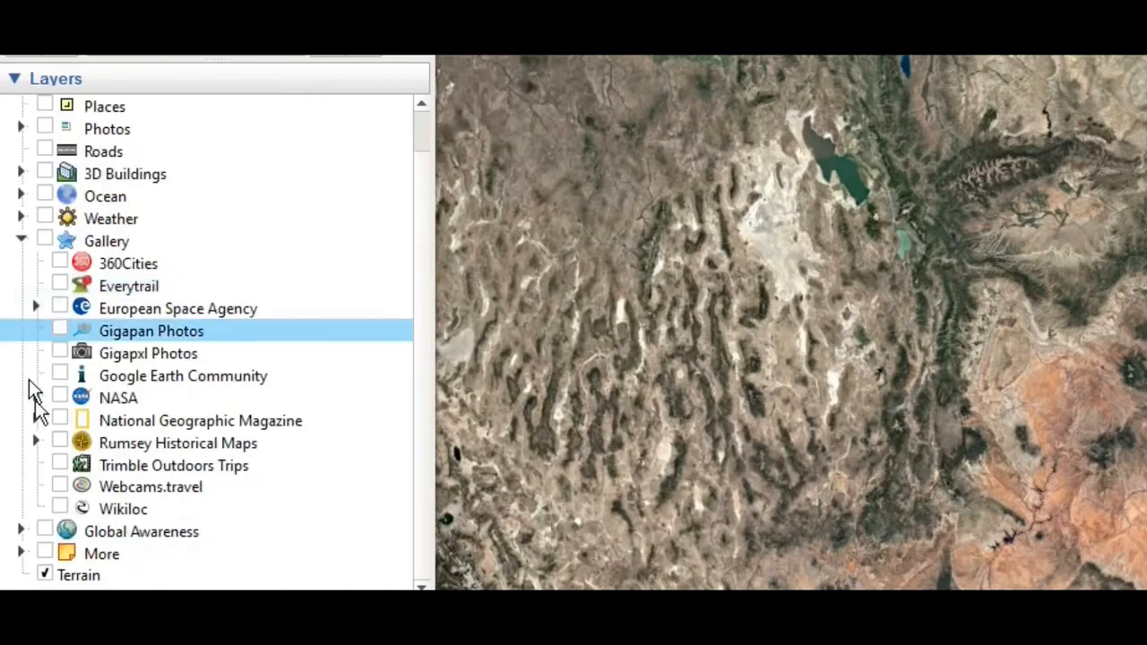
left_click(20, 554)
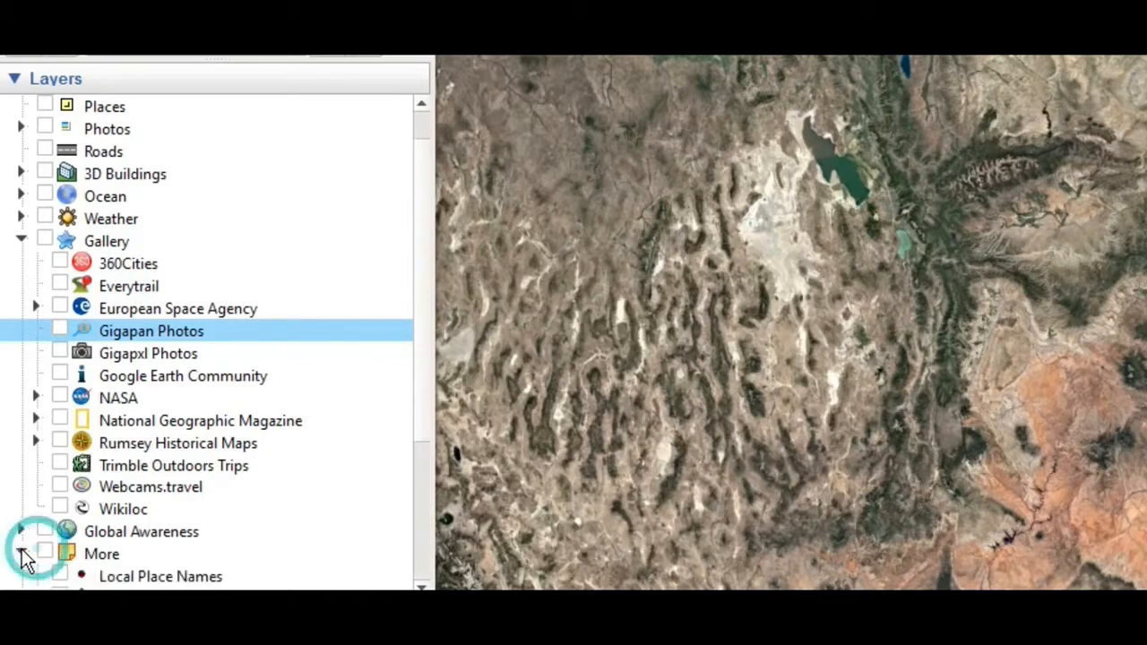
scroll(67, 523, "down", 3)
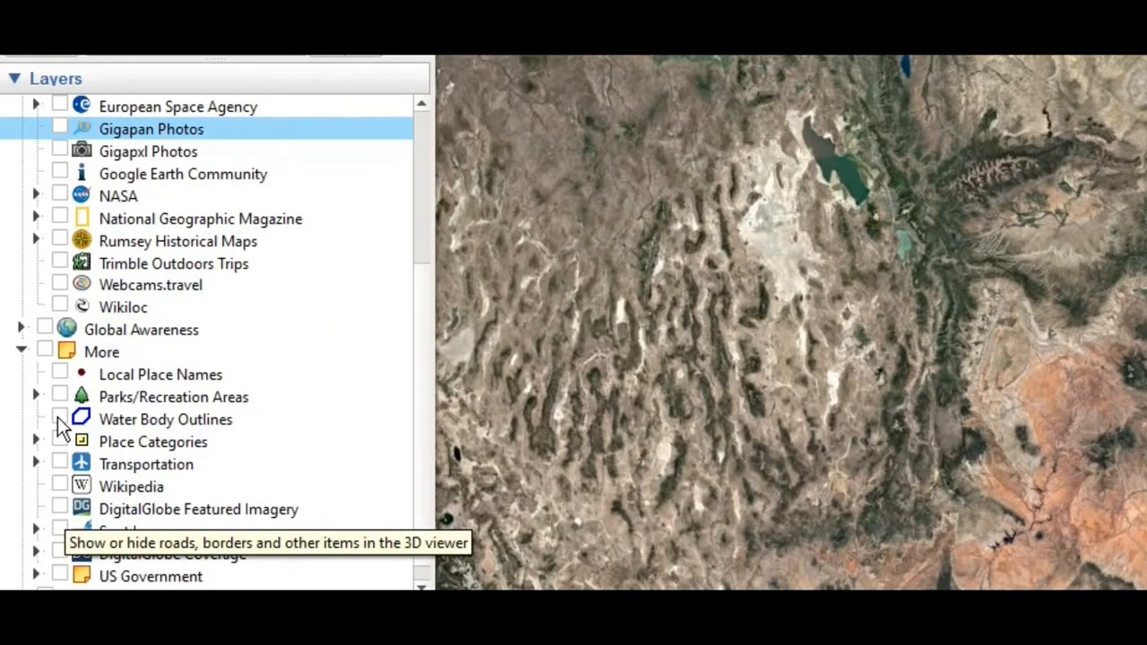
left_click(59, 420)
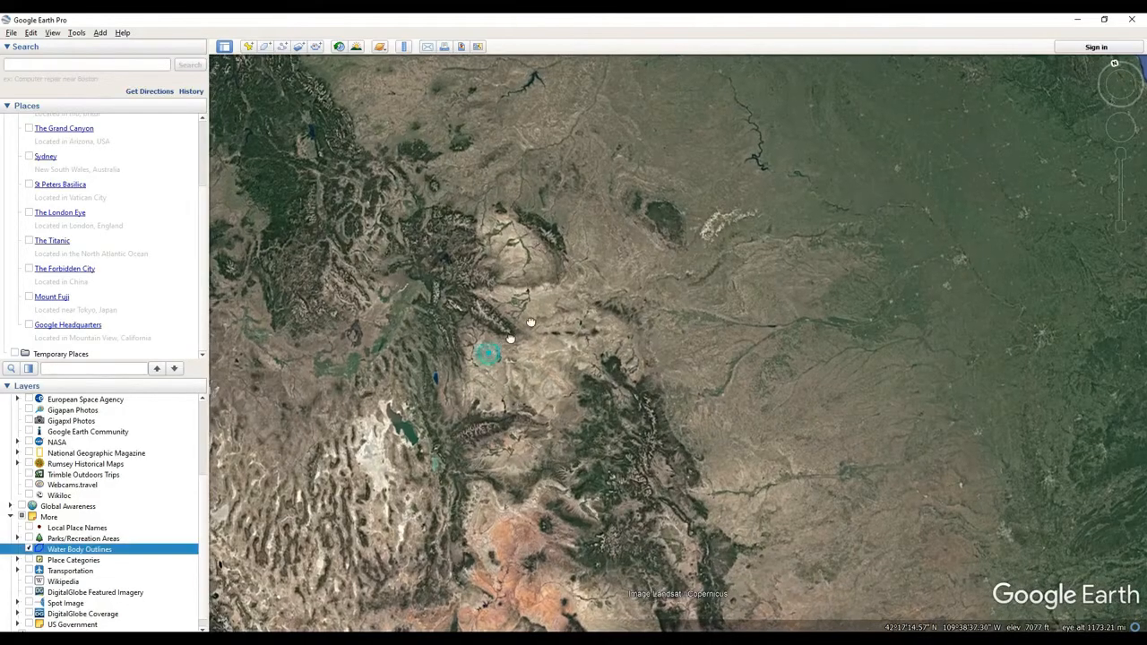
Step: Examine the water body outlines around the Great Salt Lake and the reservoirs in the mountains east of it
scroll(509, 331, "up", 3)
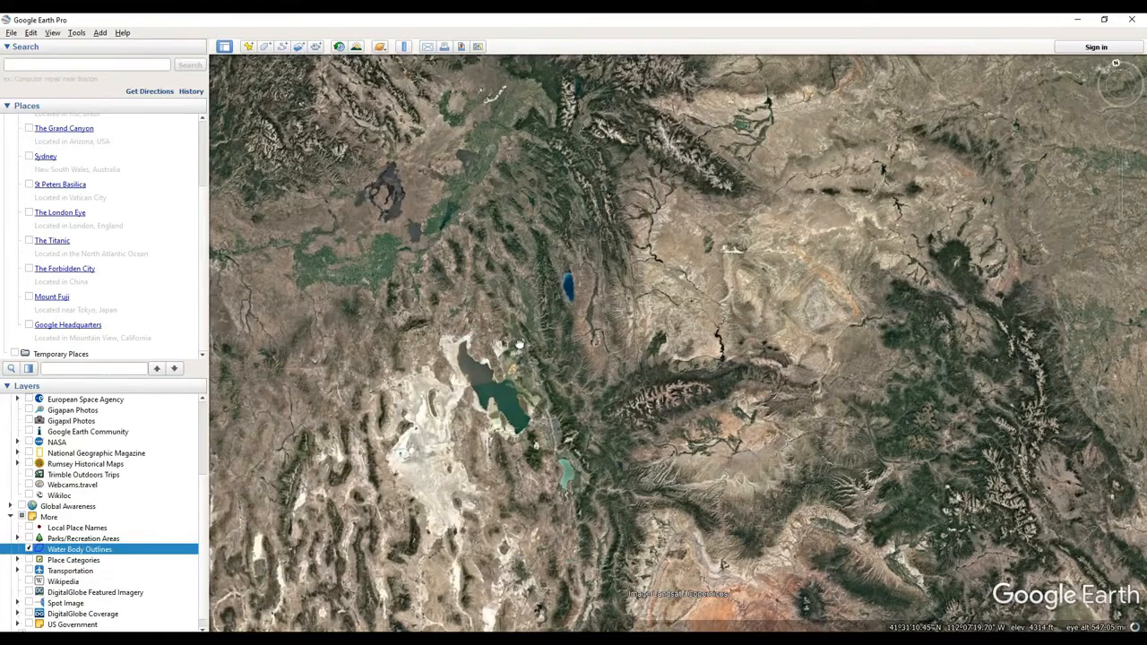
scroll(523, 348, "up", 3)
scroll(544, 280, "up", 2)
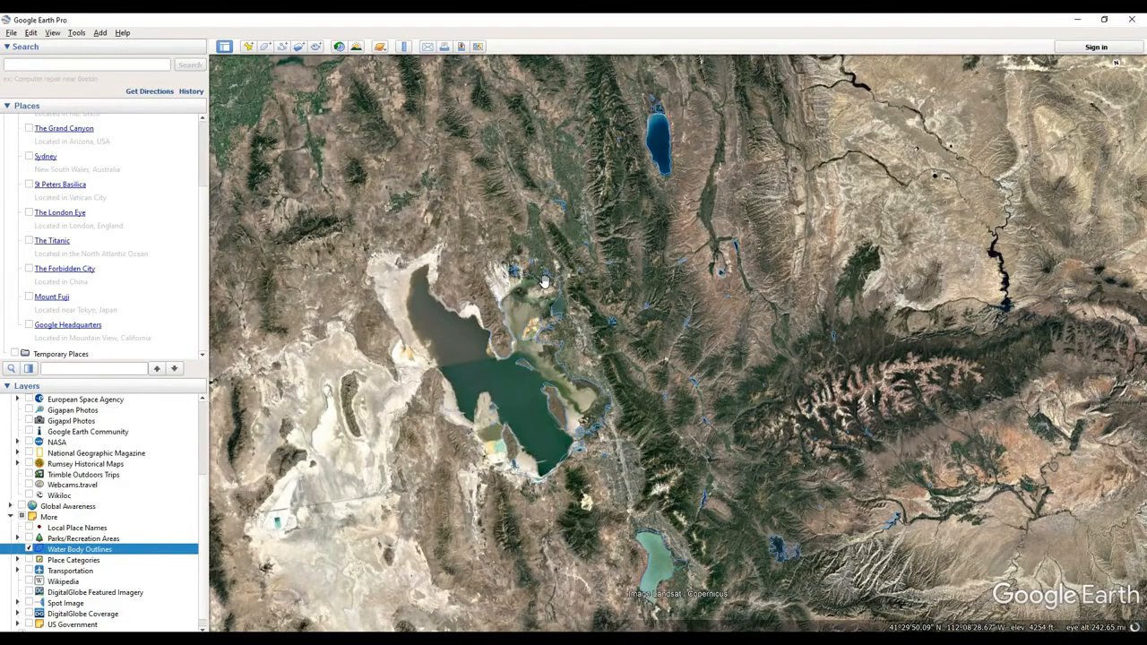
middle_click_drag(588, 366, 556, 368)
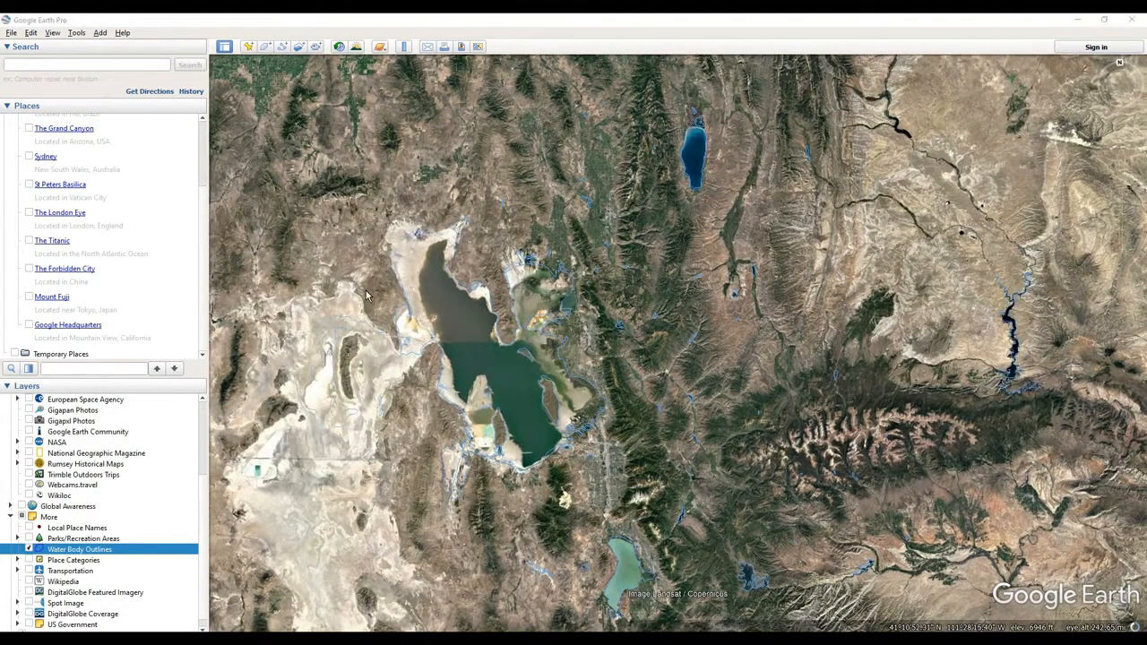
middle_click_drag(641, 382, 627, 383)
scroll(524, 451, "up", 3)
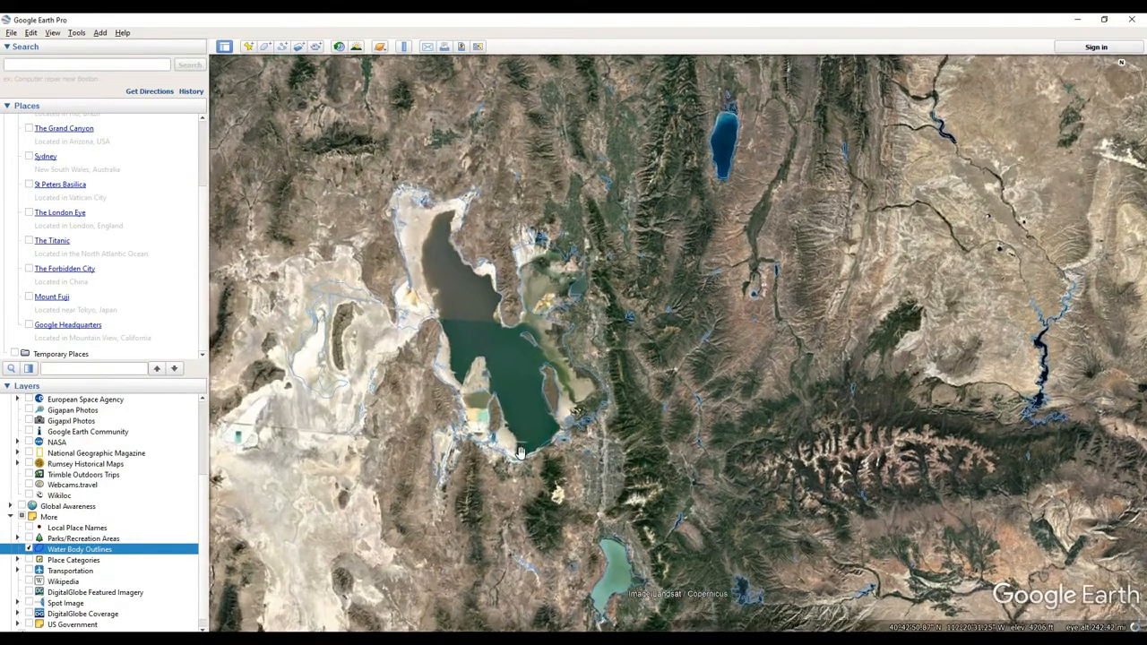
middle_click_drag(539, 428, 540, 420)
left_click_drag(763, 415, 700, 401)
scroll(698, 401, "up", 3)
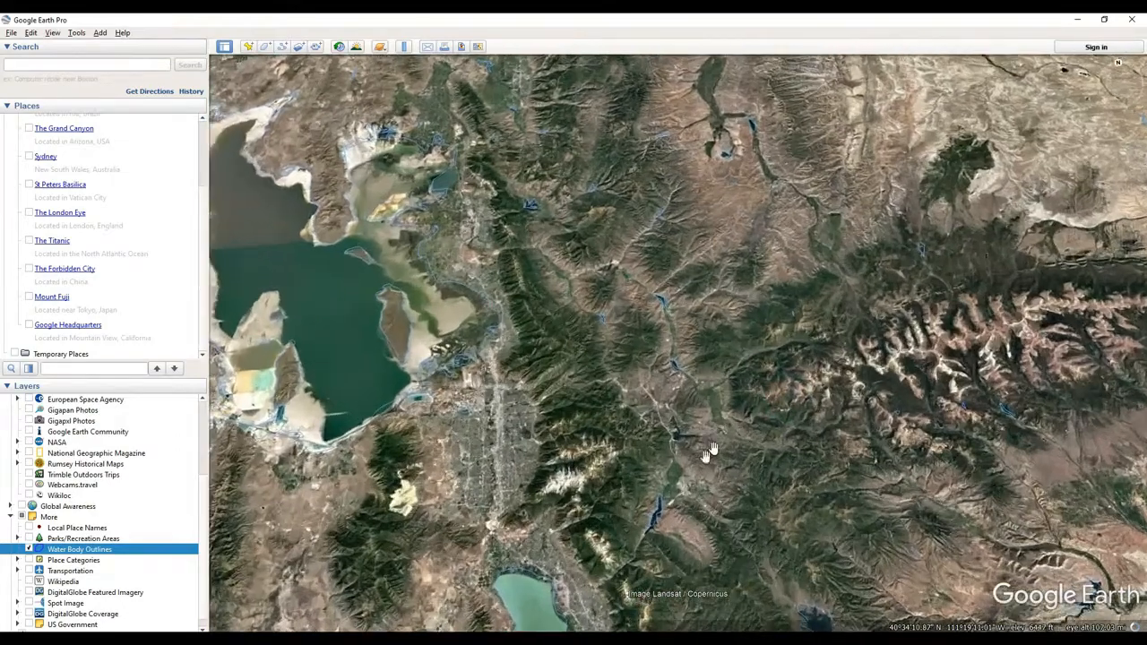
scroll(684, 378, "up", 3)
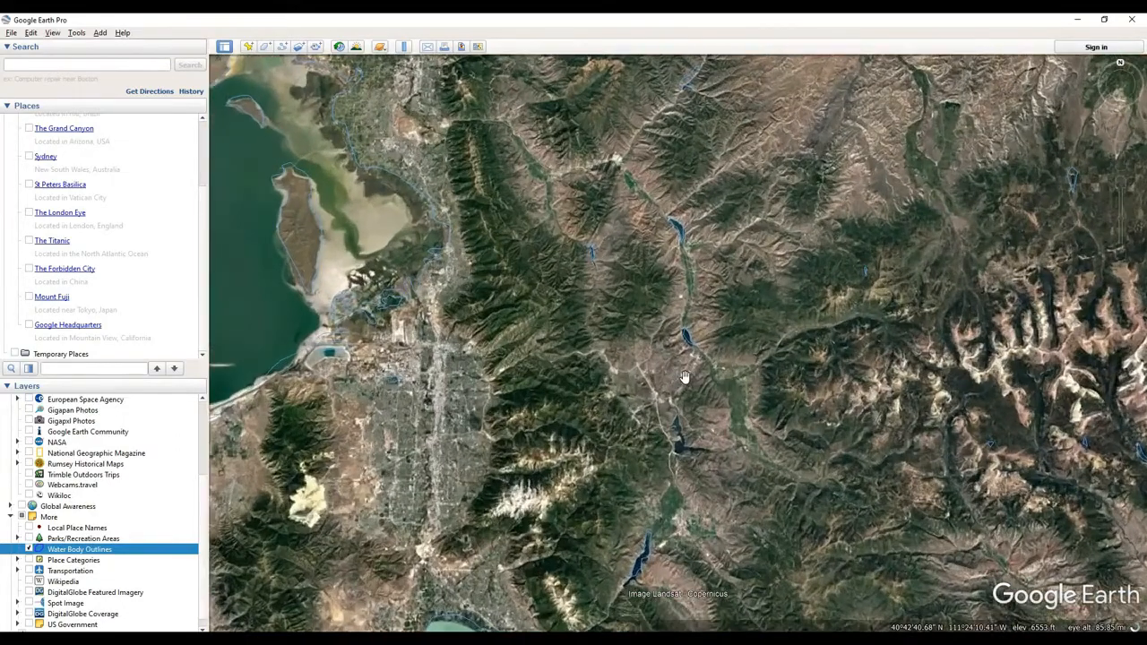
scroll(717, 345, "up", 2)
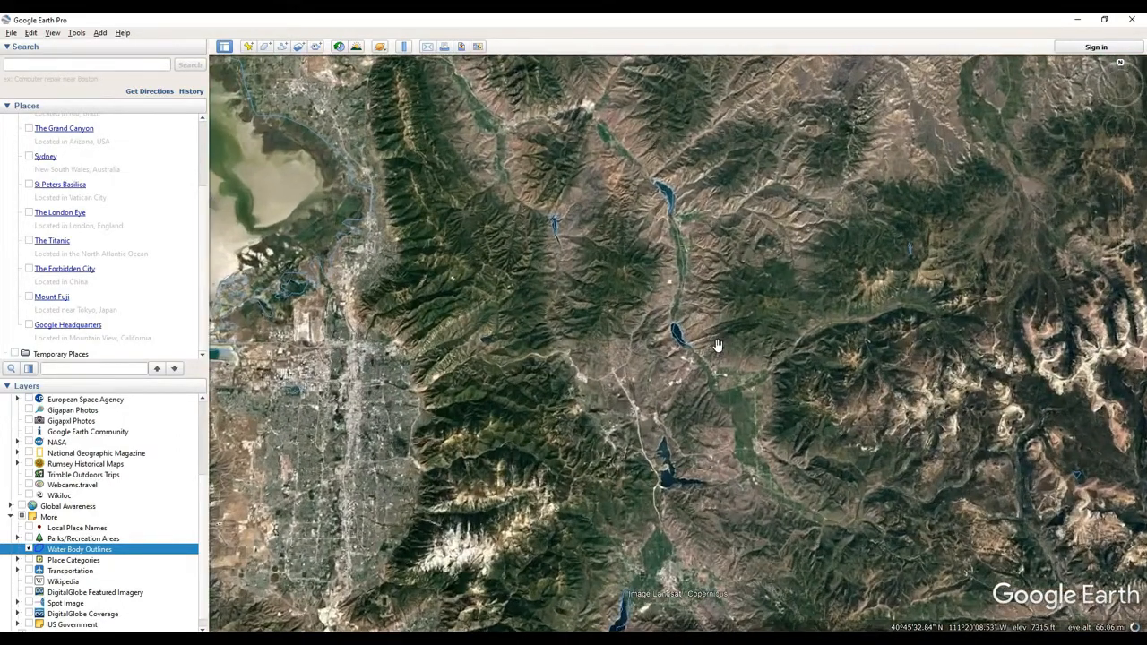
Step: Survey the water body outlines on the Great Salt Lake, the salt flats west of it and the rivers and lakes farther north
scroll(717, 345, "up", 2)
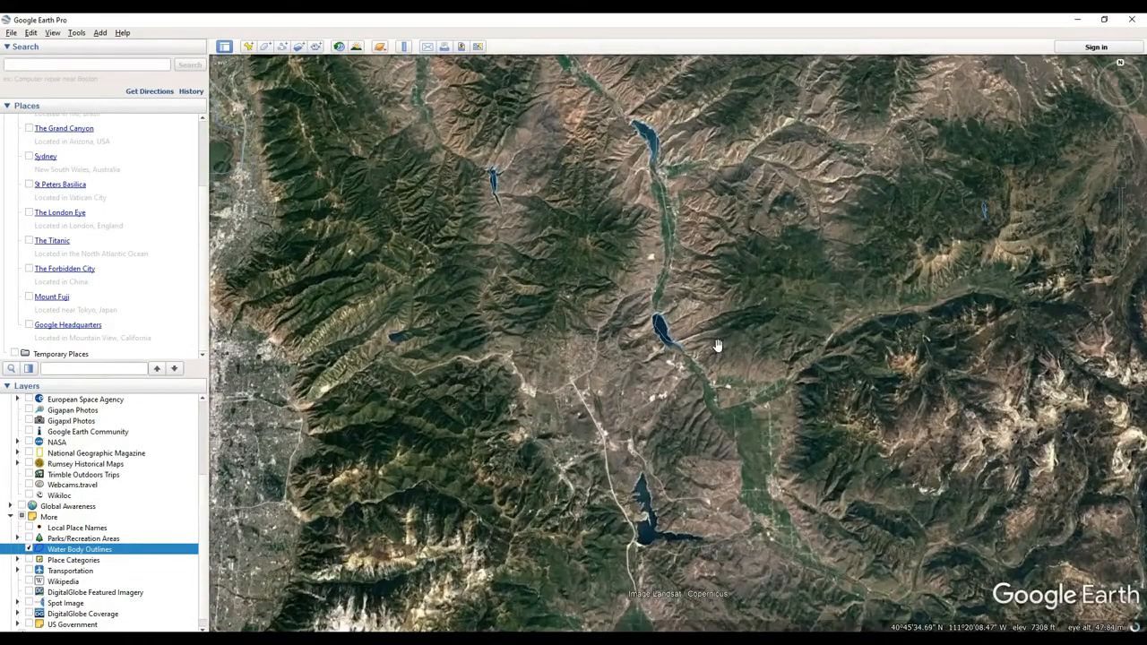
scroll(639, 513, "down", 3)
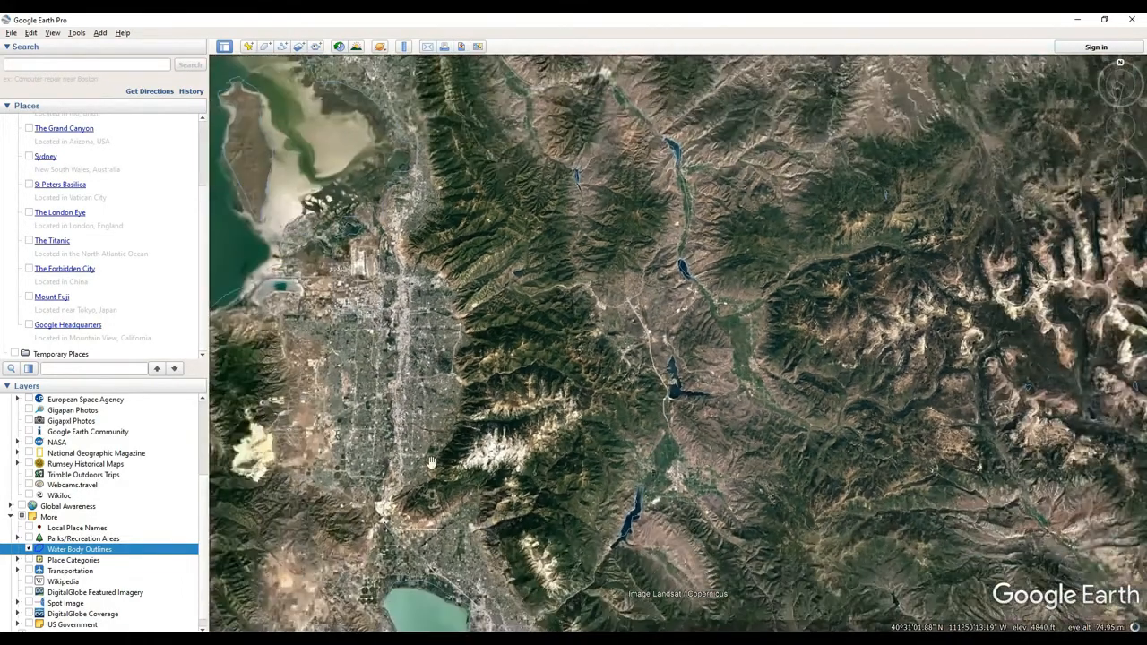
left_click_drag(431, 462, 674, 477)
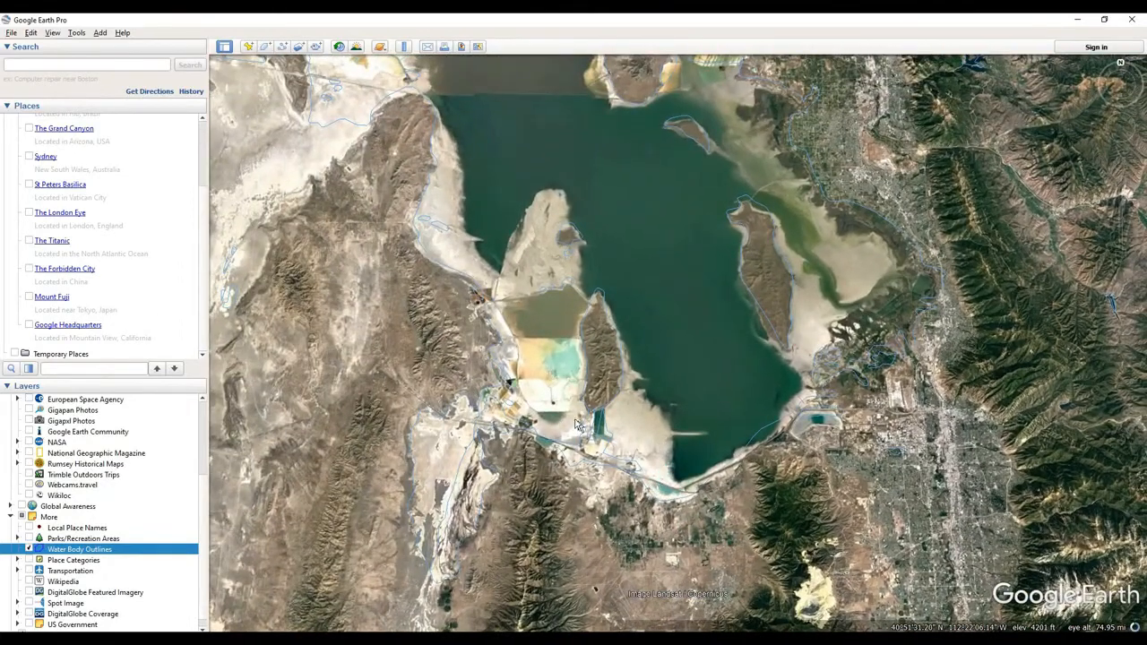
middle_click_drag(595, 348, 551, 343)
left_click_drag(471, 317, 556, 461)
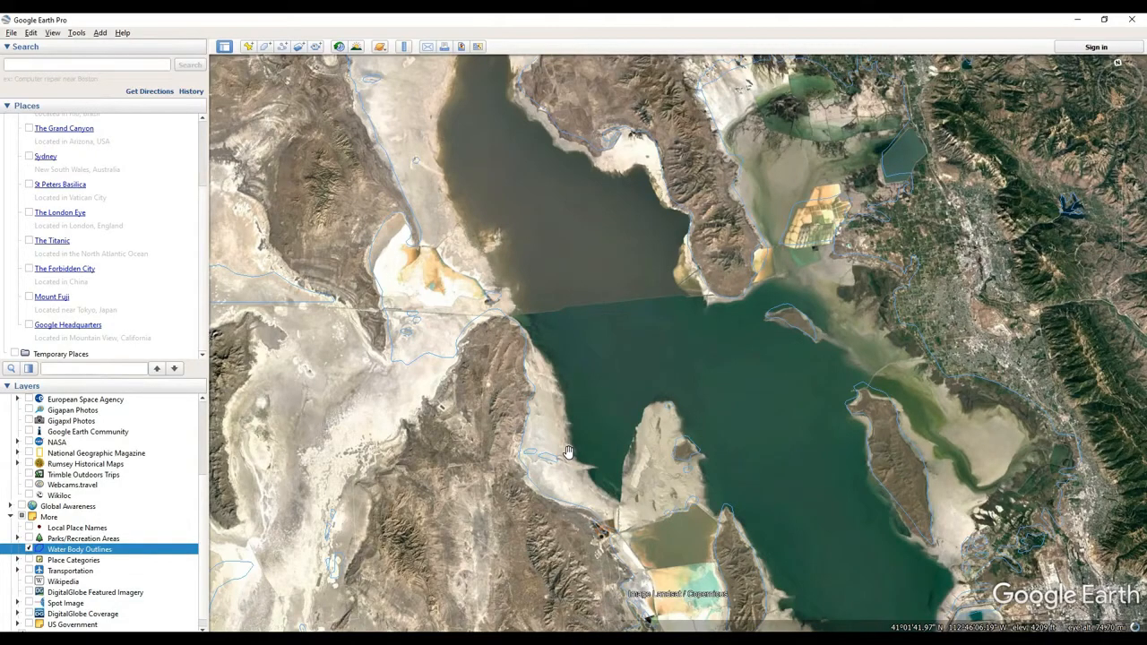
scroll(568, 452, "down", 5)
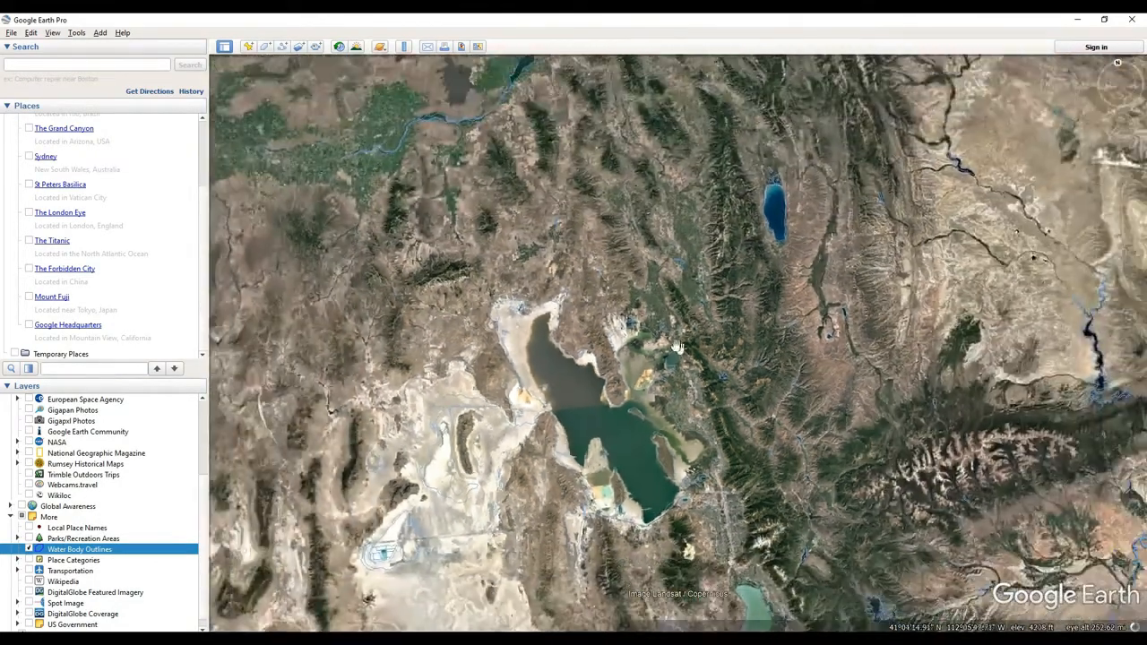
left_click_drag(679, 348, 786, 451)
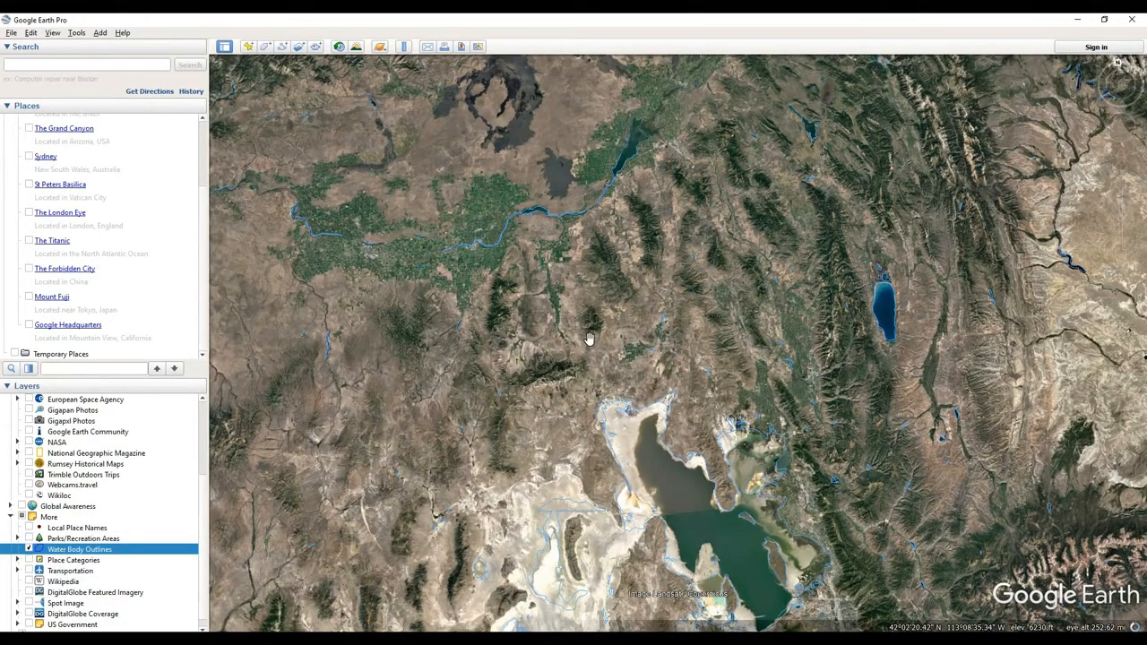
left_click_drag(589, 338, 667, 232)
scroll(713, 362, "up", 2)
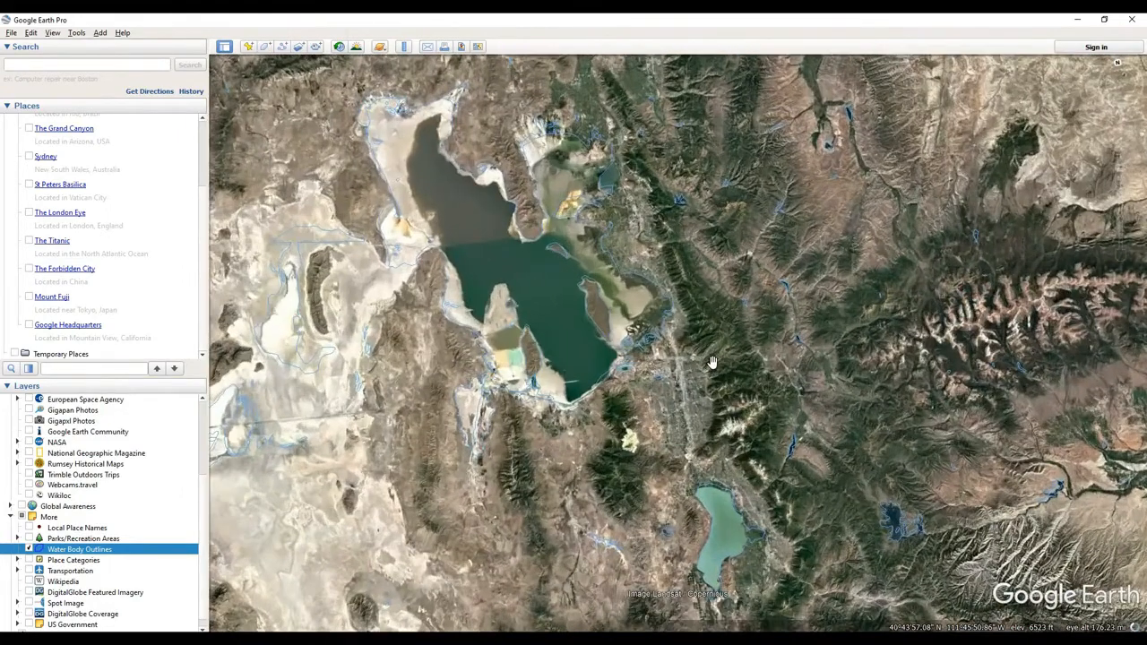
left_click_drag(444, 372, 632, 380)
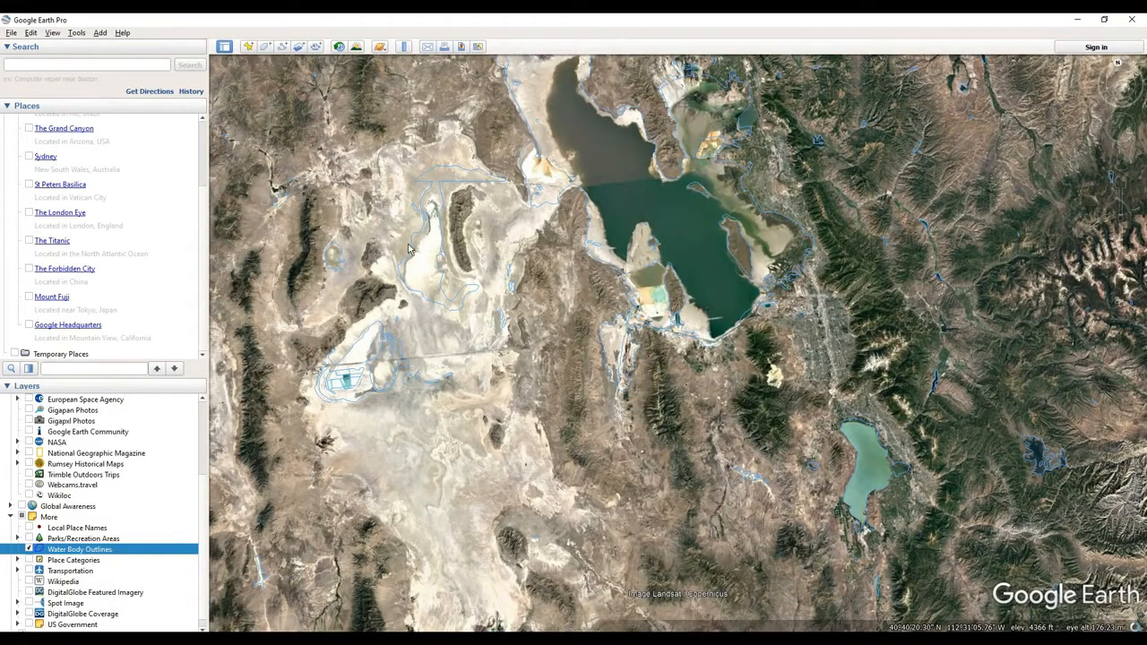
Step: Center the globe on the United States and turn on the Everytrail layer in the Gallery group
key("alt+Tab")
left_click_drag(720, 364, 680, 357)
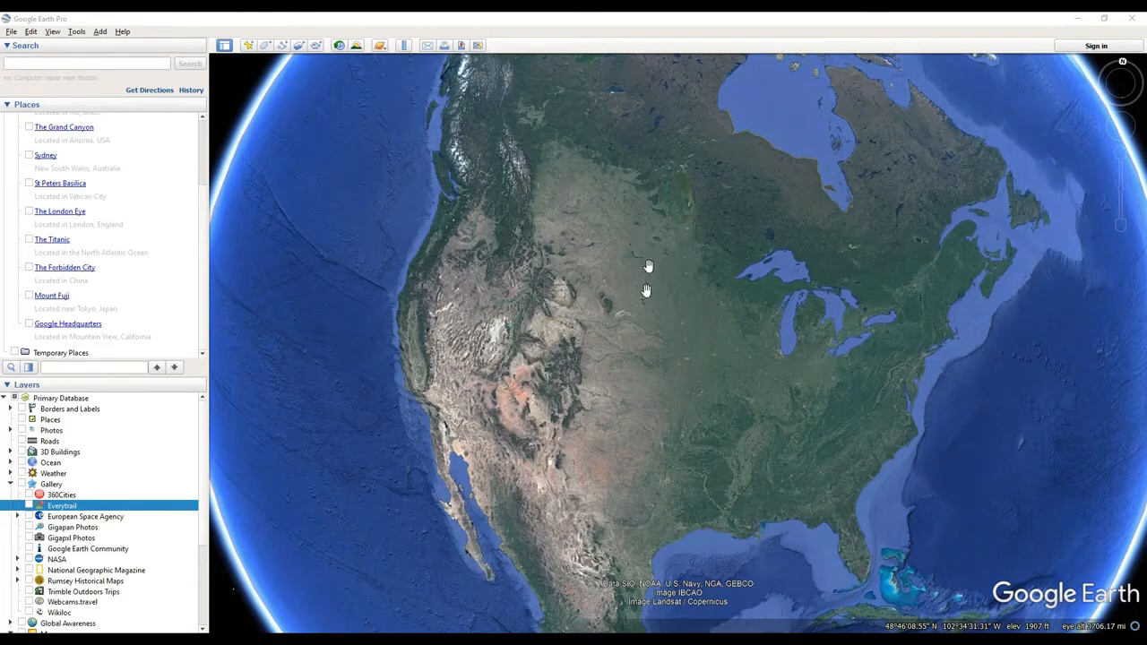
left_click_drag(634, 366, 607, 340)
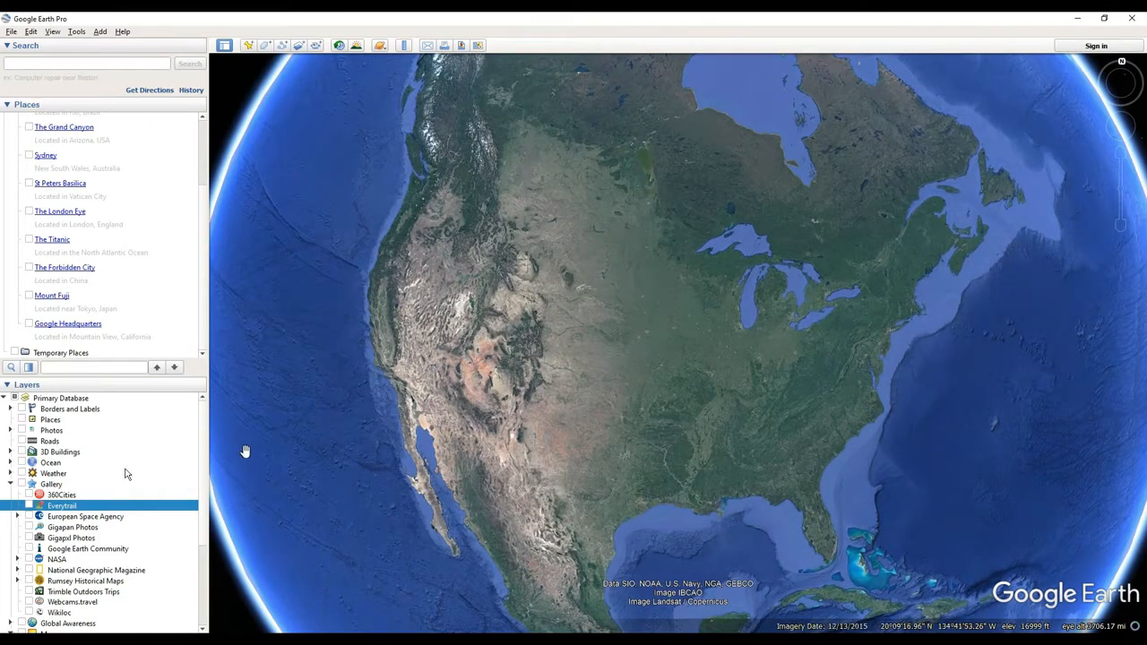
left_click_drag(651, 389, 615, 383)
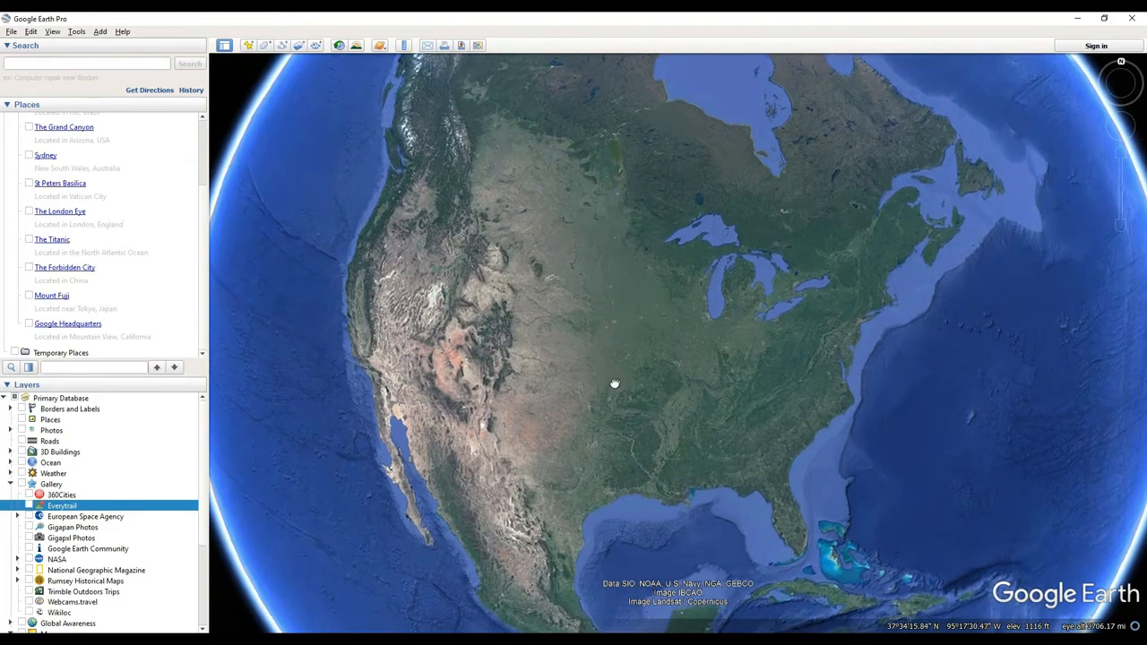
scroll(615, 382, "up", 2)
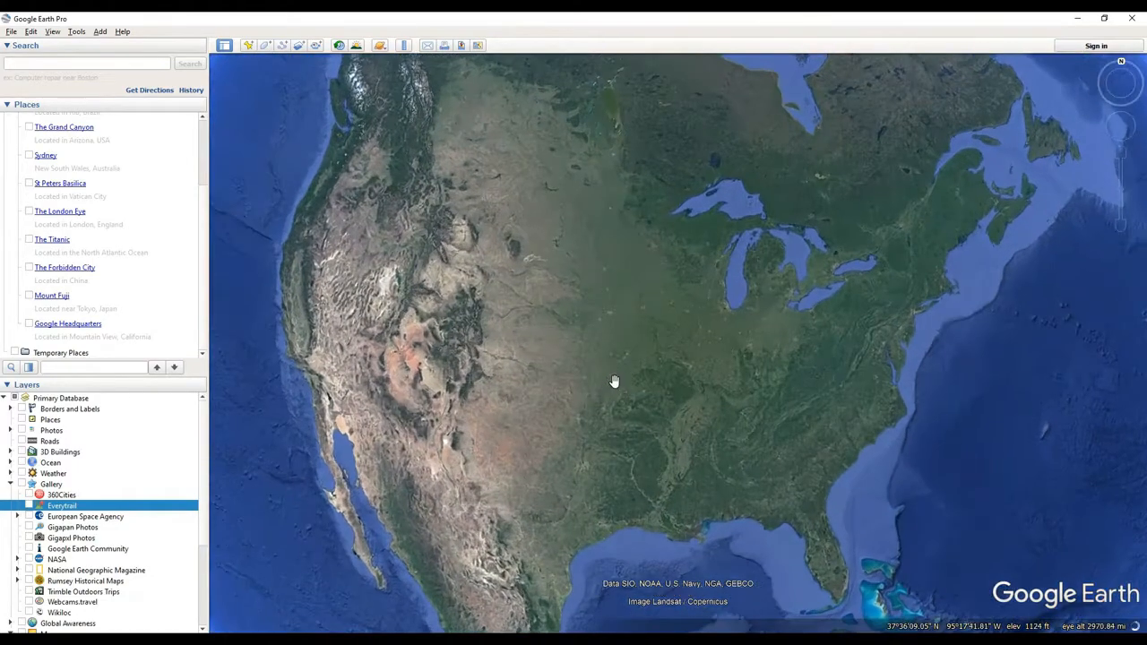
scroll(615, 383, "up", 2)
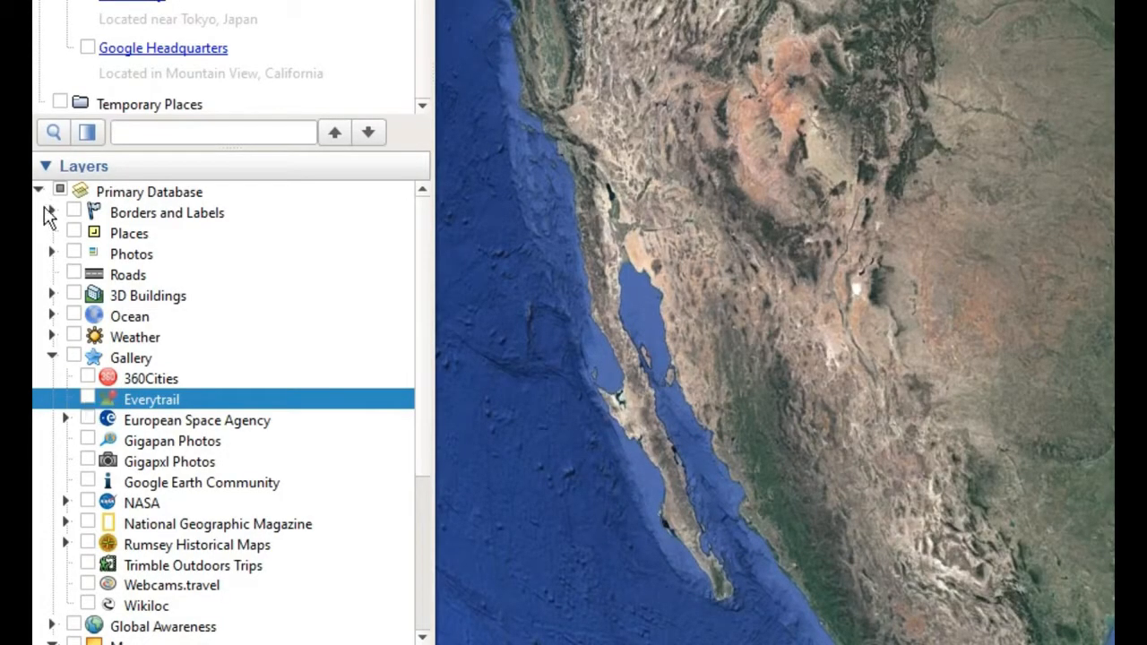
left_click(51, 356)
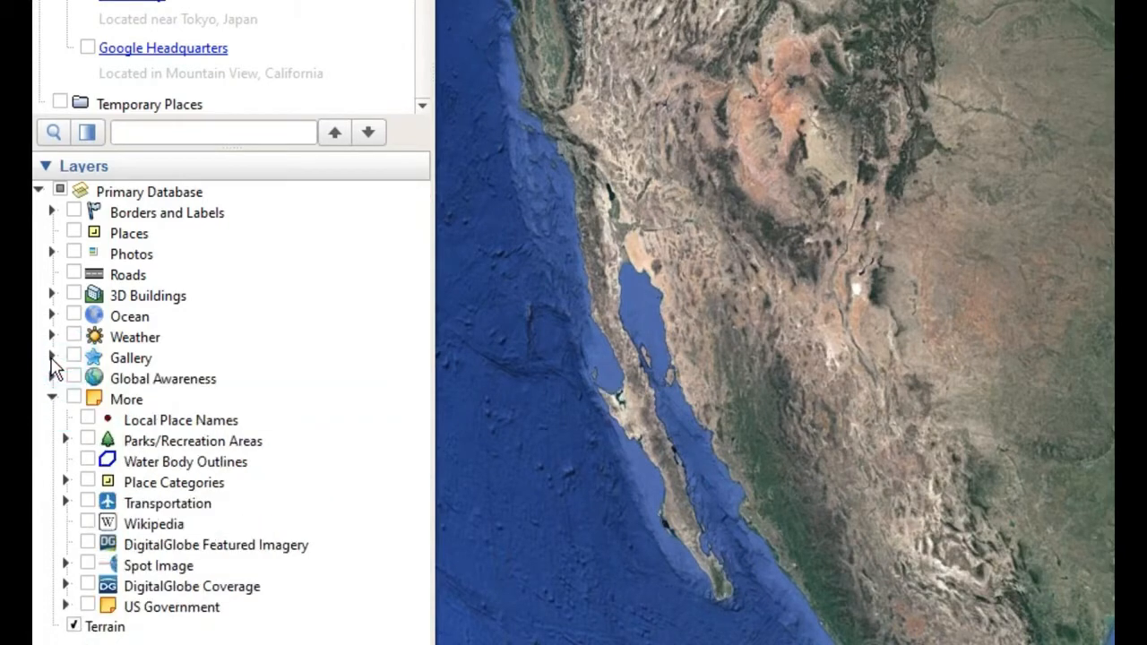
left_click(50, 357)
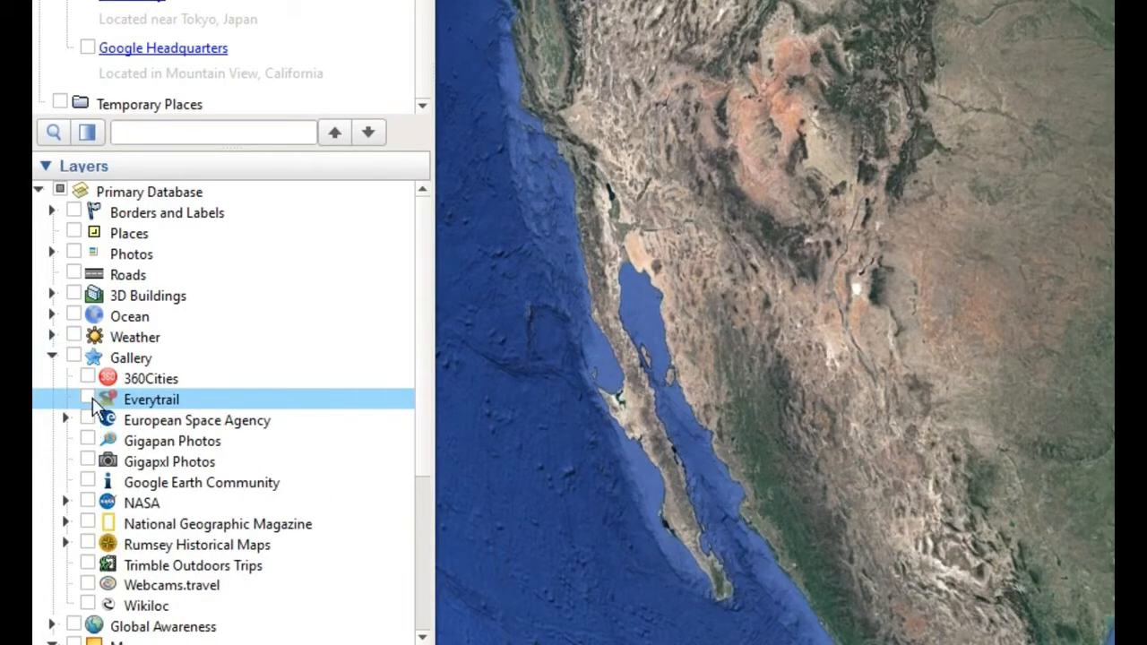
left_click(87, 399)
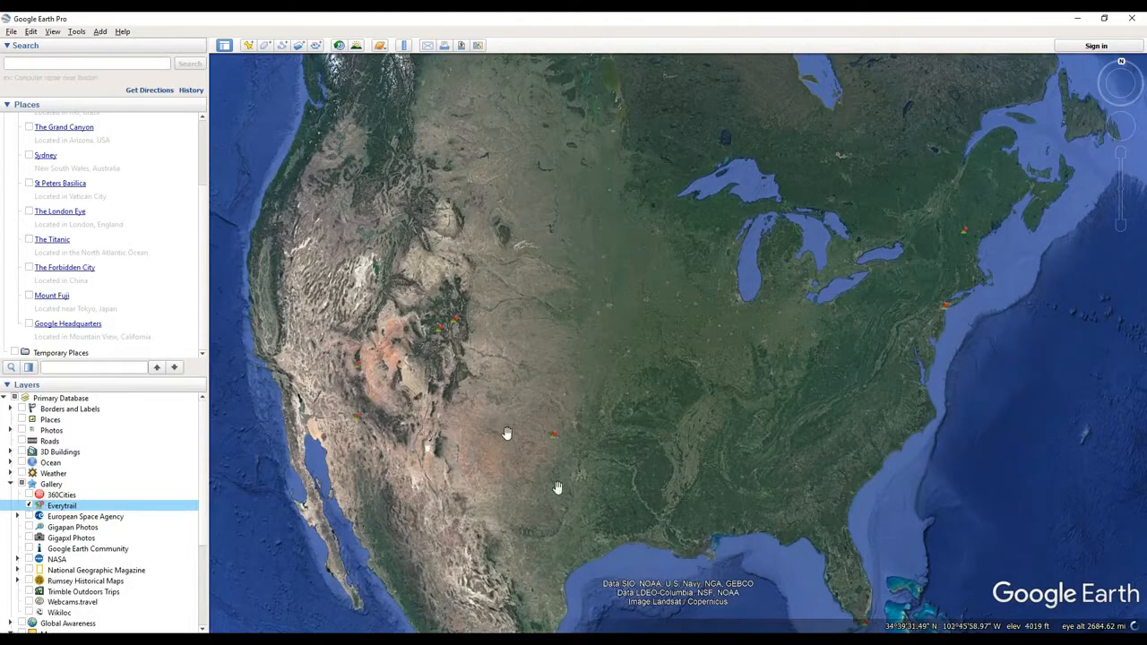
Step: Find the Mt Elbert marker in the Colorado mountains, view its EveryTrail trip details and close them
scroll(538, 406, "up", 1)
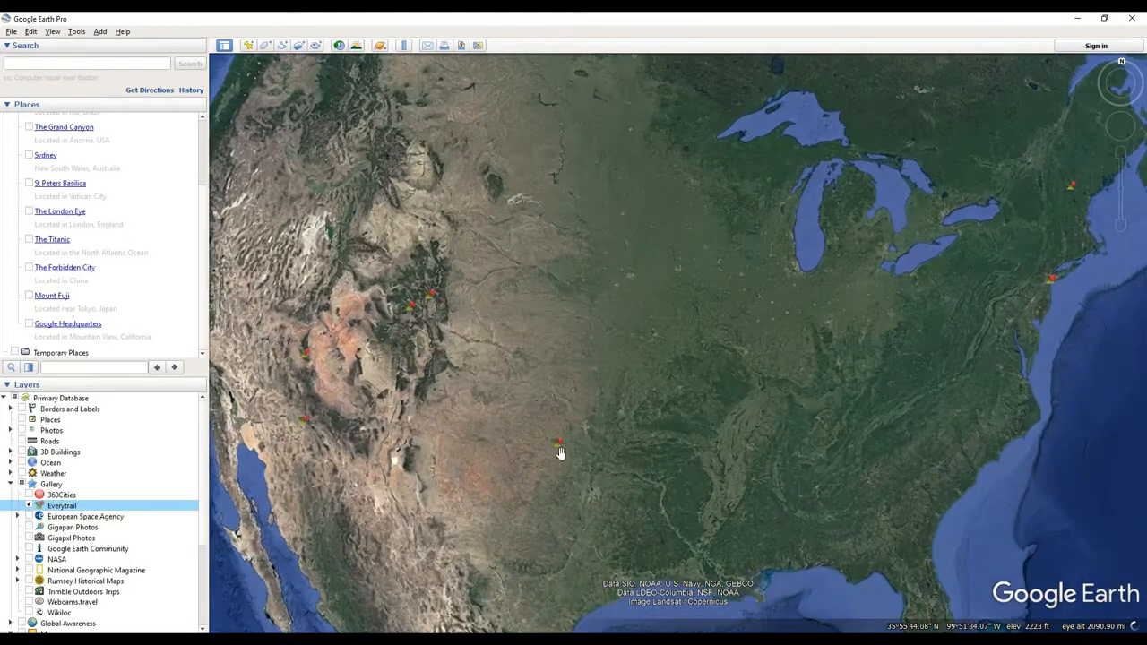
scroll(560, 453, "up", 1)
scroll(557, 448, "up", 1)
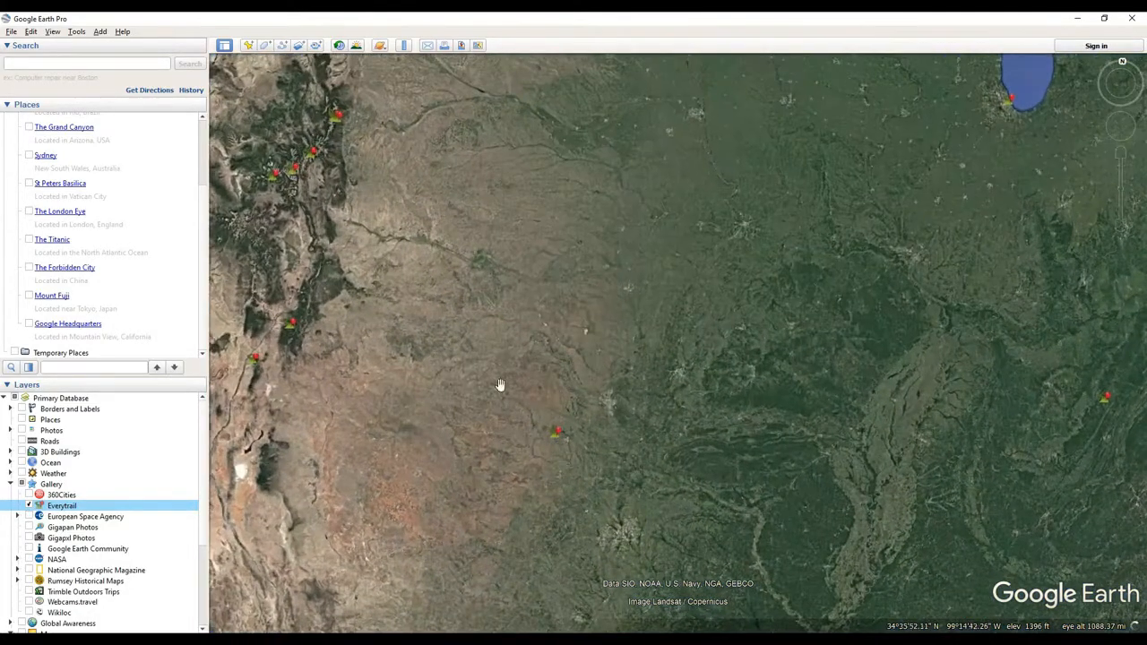
left_click_drag(355, 228, 727, 403)
scroll(617, 351, "up", 1)
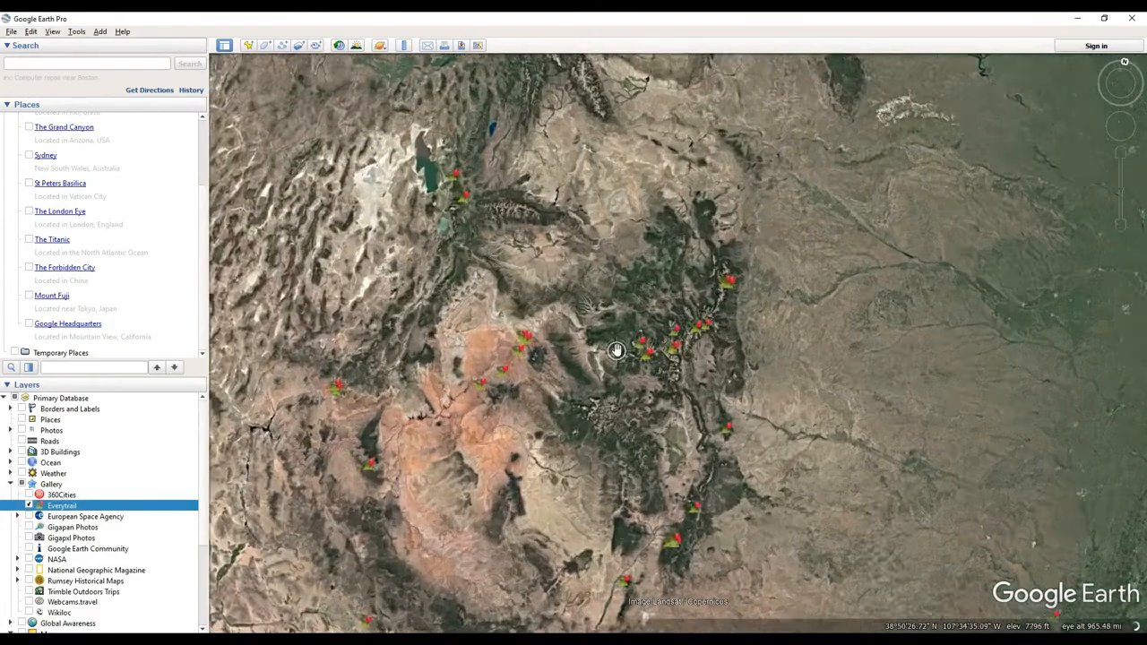
scroll(698, 356, "up", 2)
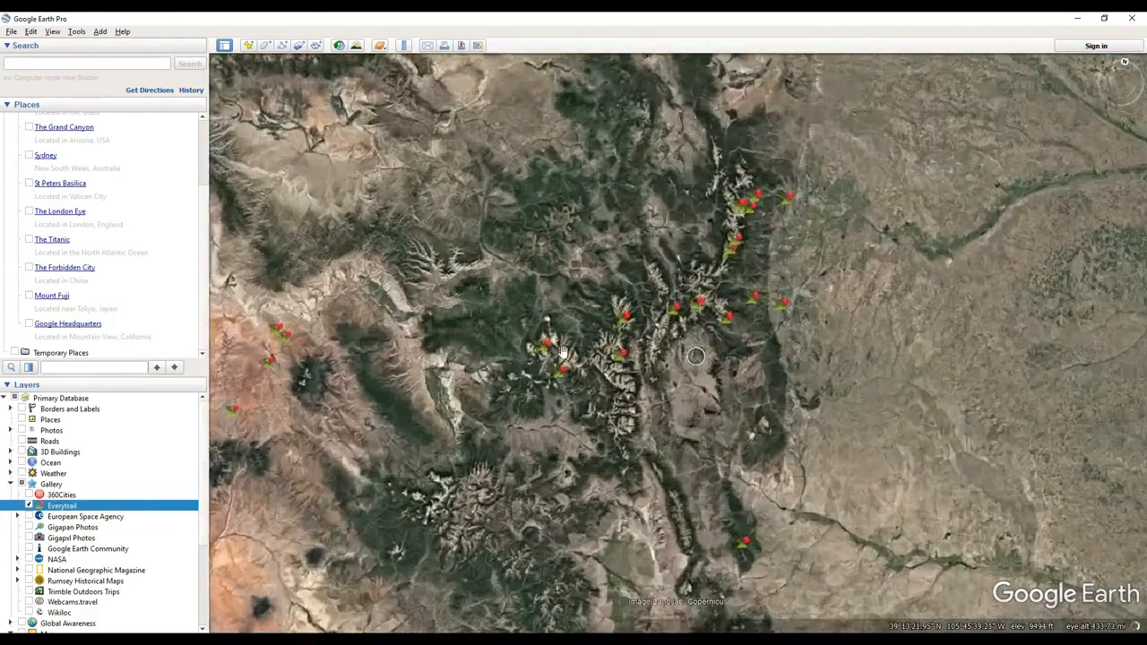
scroll(545, 356, "up", 1)
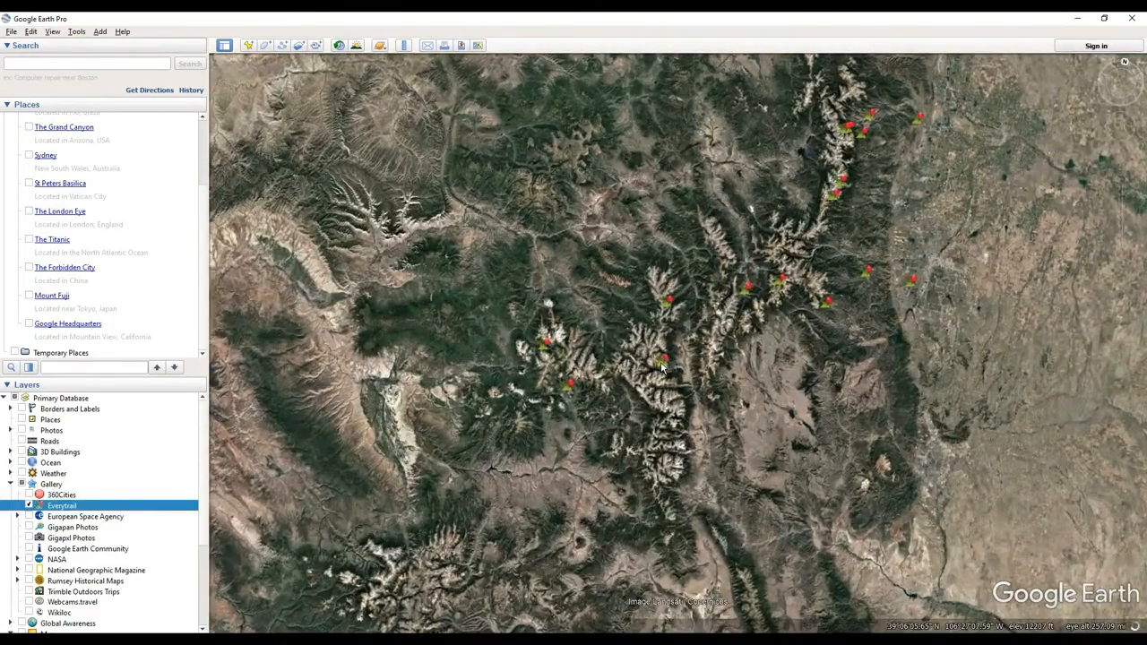
left_click(662, 363)
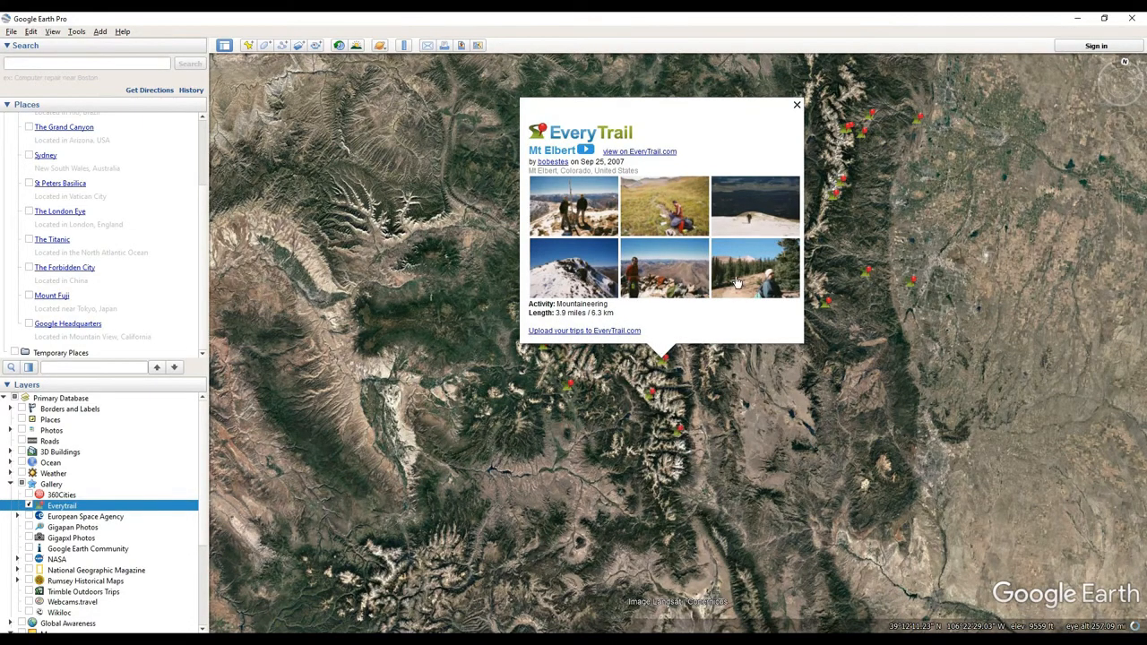
scroll(744, 412, "up", 3)
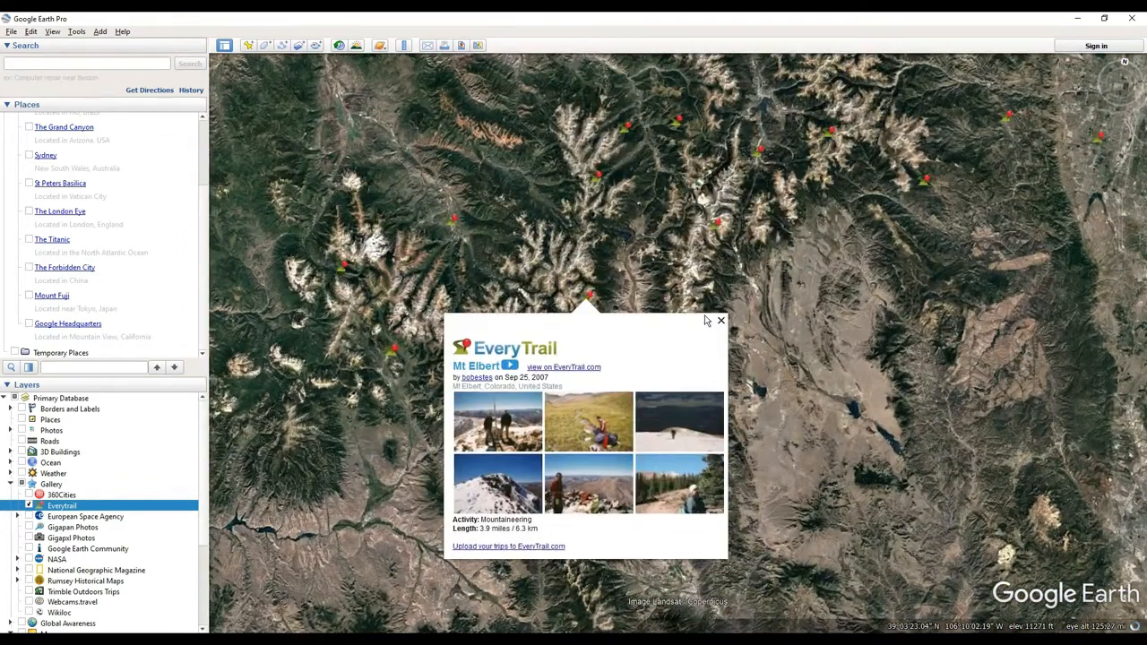
left_click(723, 321)
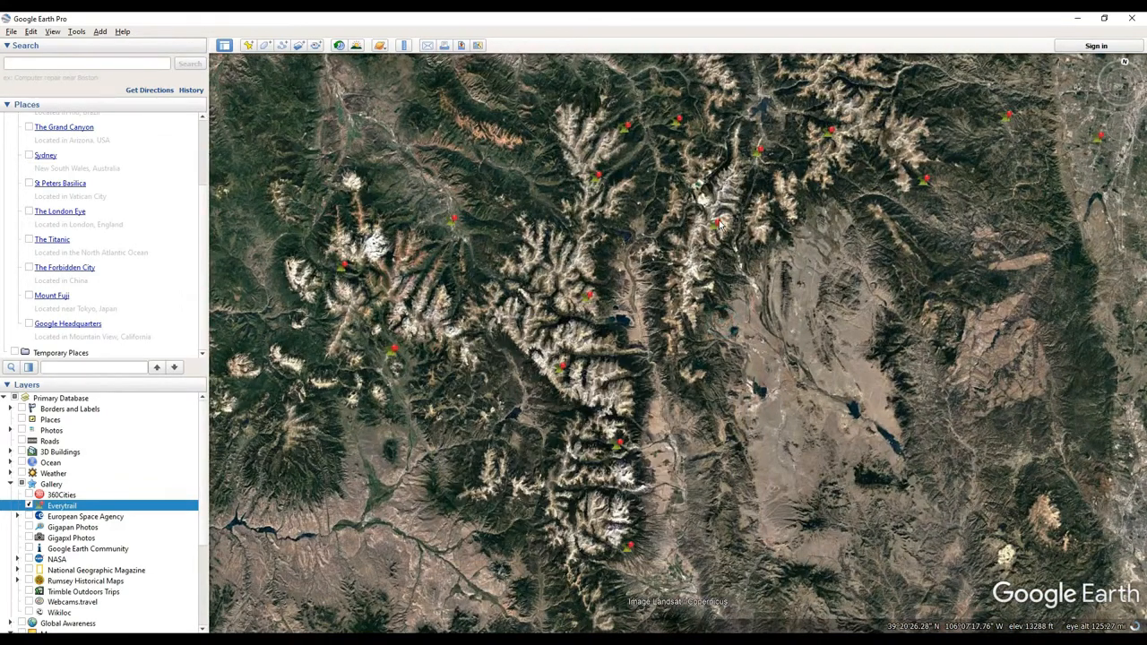
Step: View and close the trip details of Colorado 14er Hike, and inspect the terrain around its marker up close
left_click(718, 222)
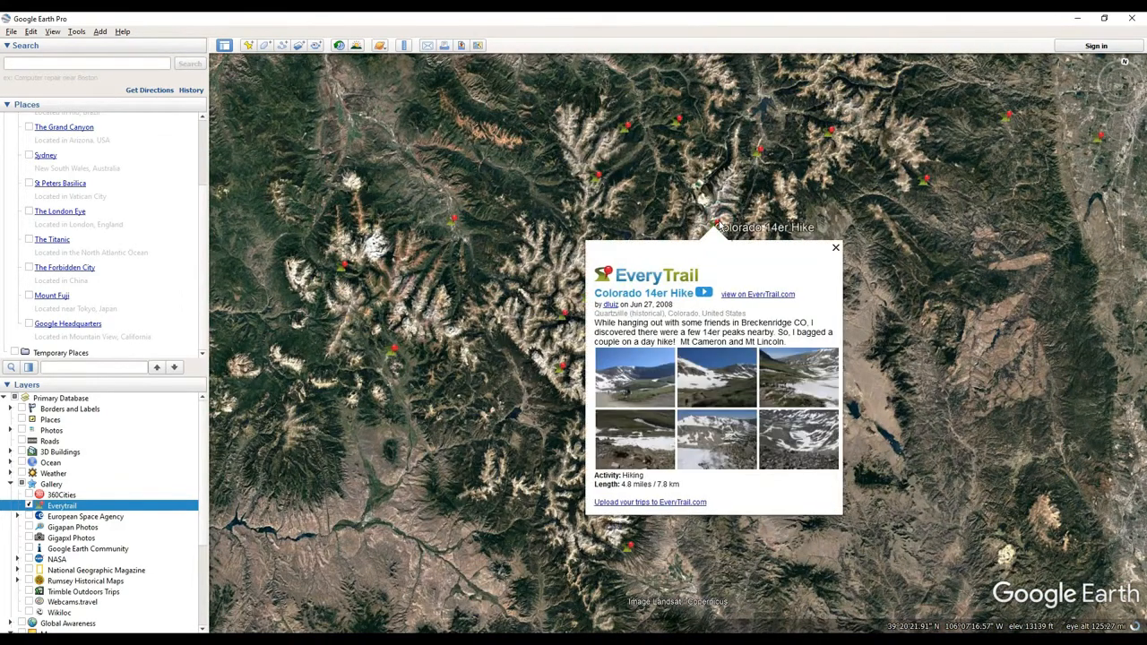
left_click(835, 246)
scroll(771, 222, "up", 5)
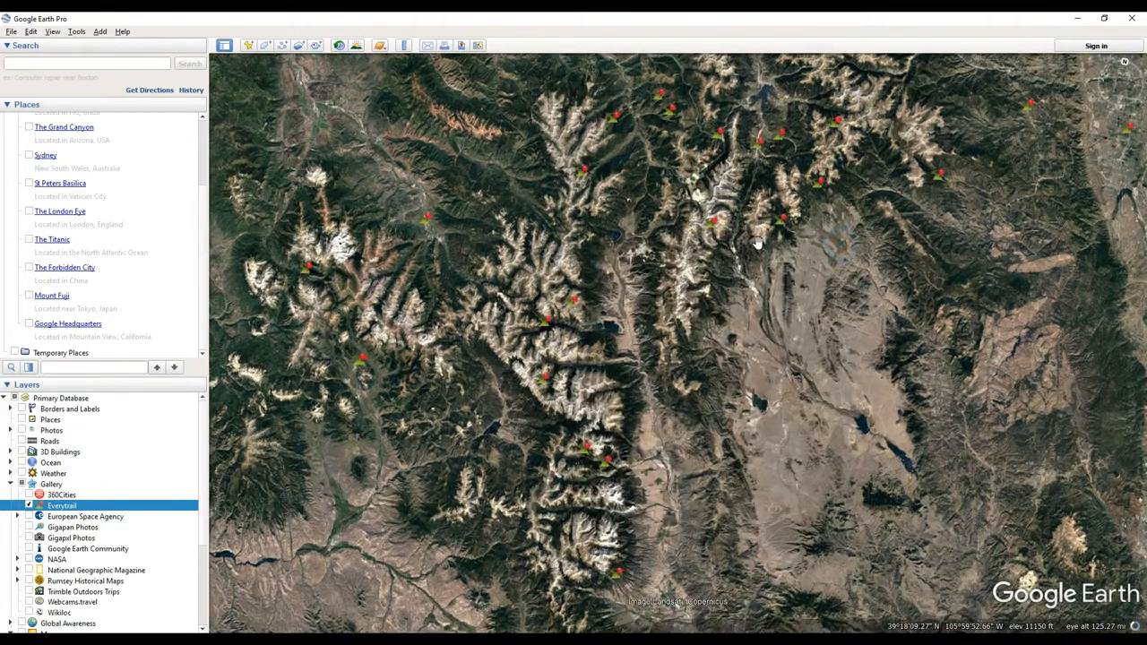
left_click_drag(678, 247, 691, 290)
scroll(691, 290, "up", 3)
scroll(691, 287, "up", 3)
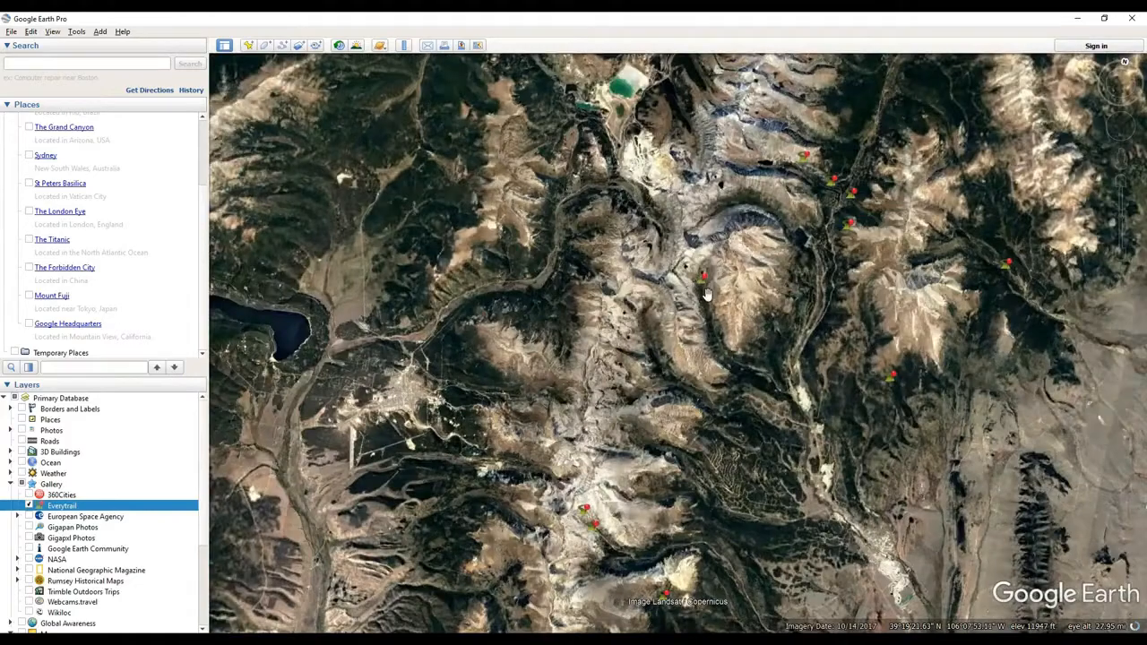
scroll(696, 285, "up", 3)
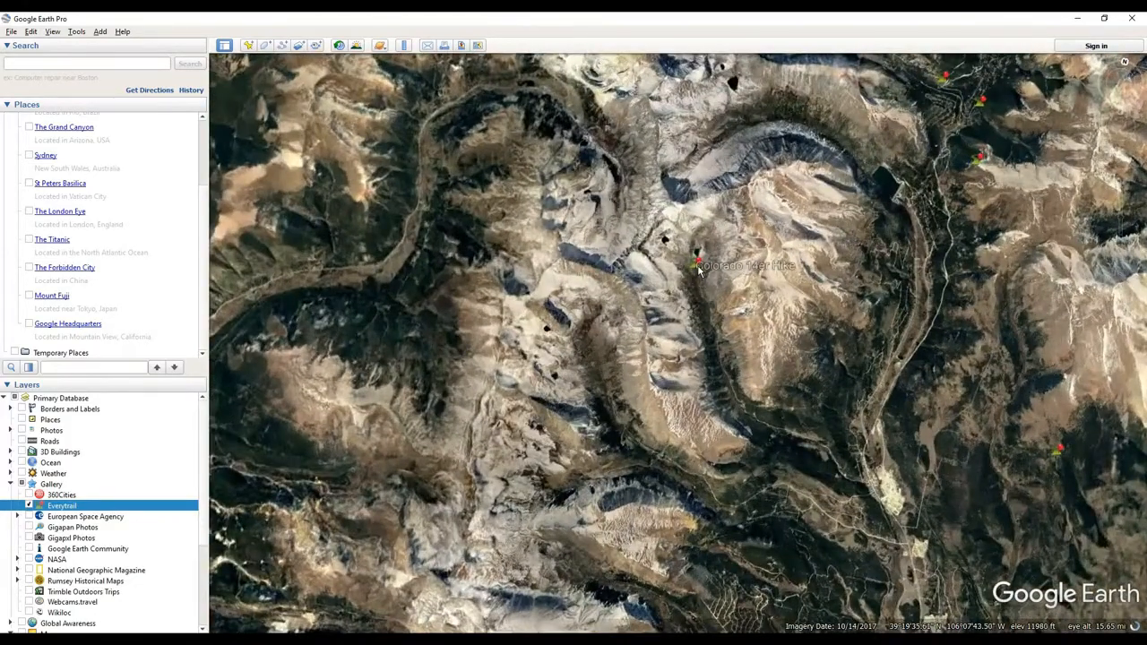
scroll(699, 273, "up", 3)
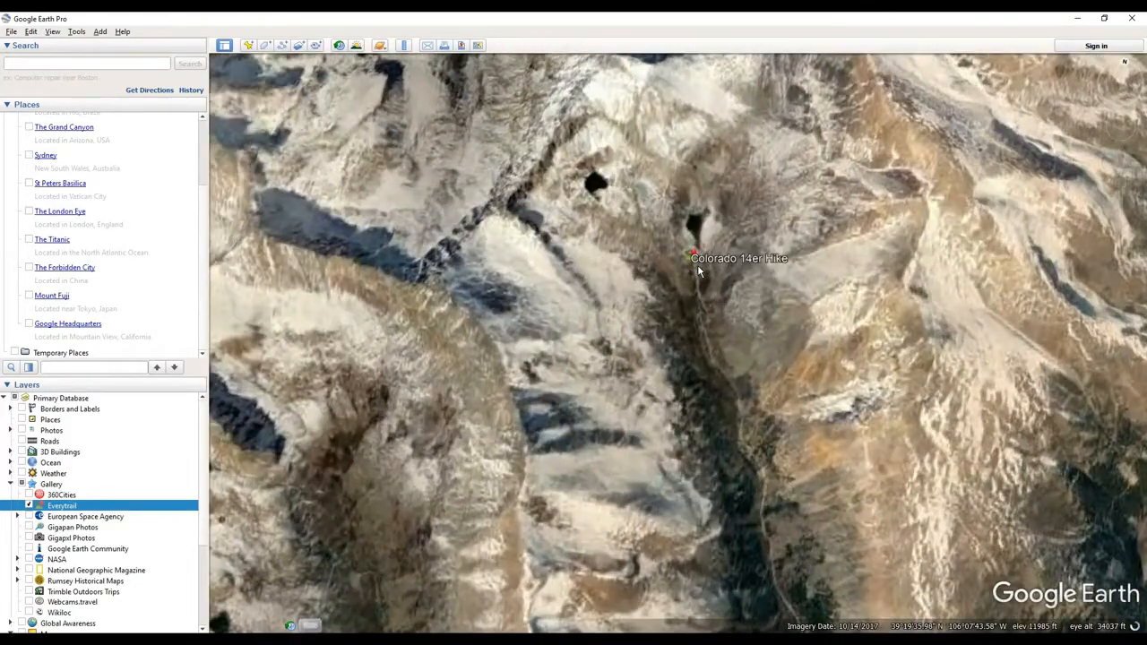
Step: Look over the other Everytrail markers spread across the surrounding Colorado mountains
scroll(698, 267, "down", 3)
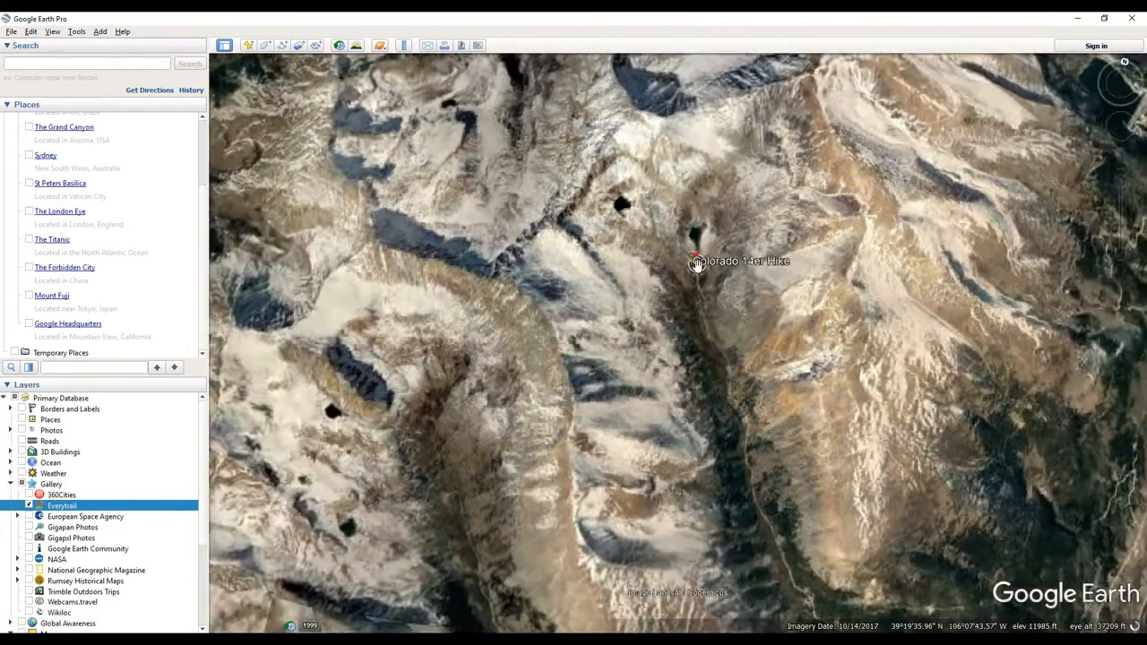
scroll(690, 396, "down", 3)
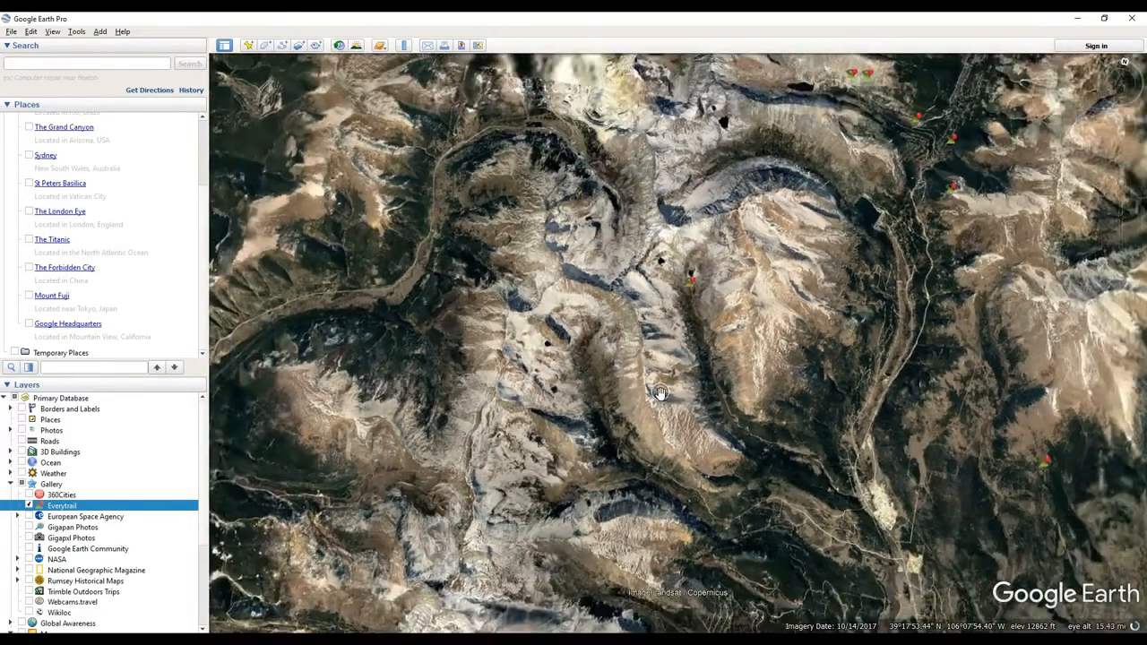
scroll(639, 377, "down", 3)
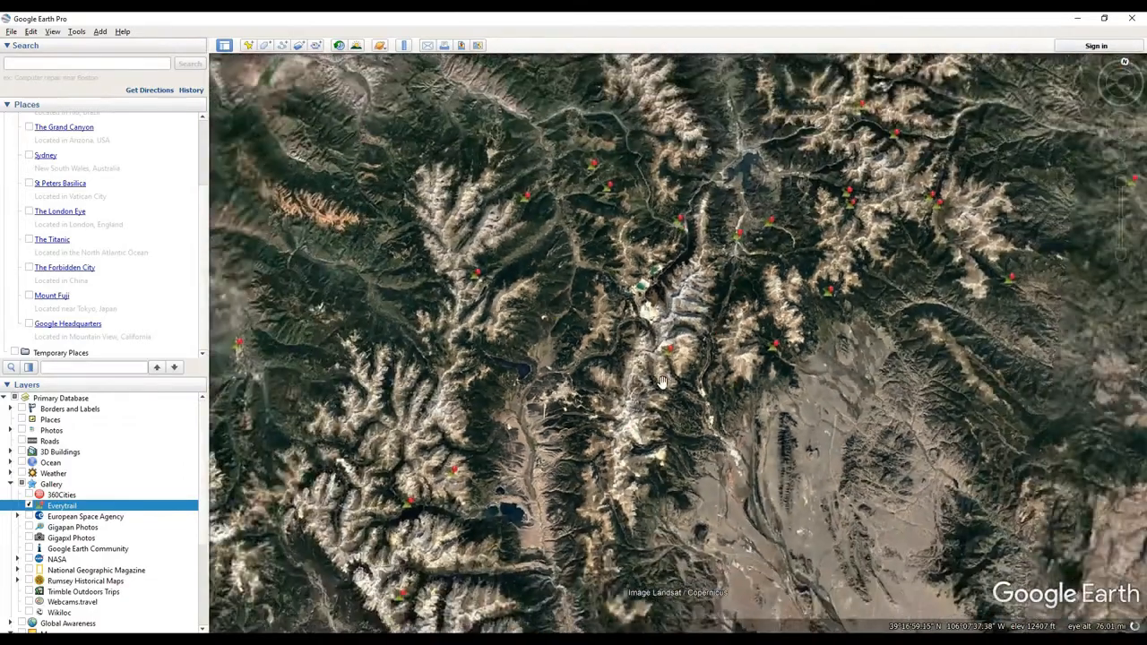
left_click_drag(694, 377, 615, 404)
scroll(615, 404, "up", 1)
scroll(613, 402, "down", 2)
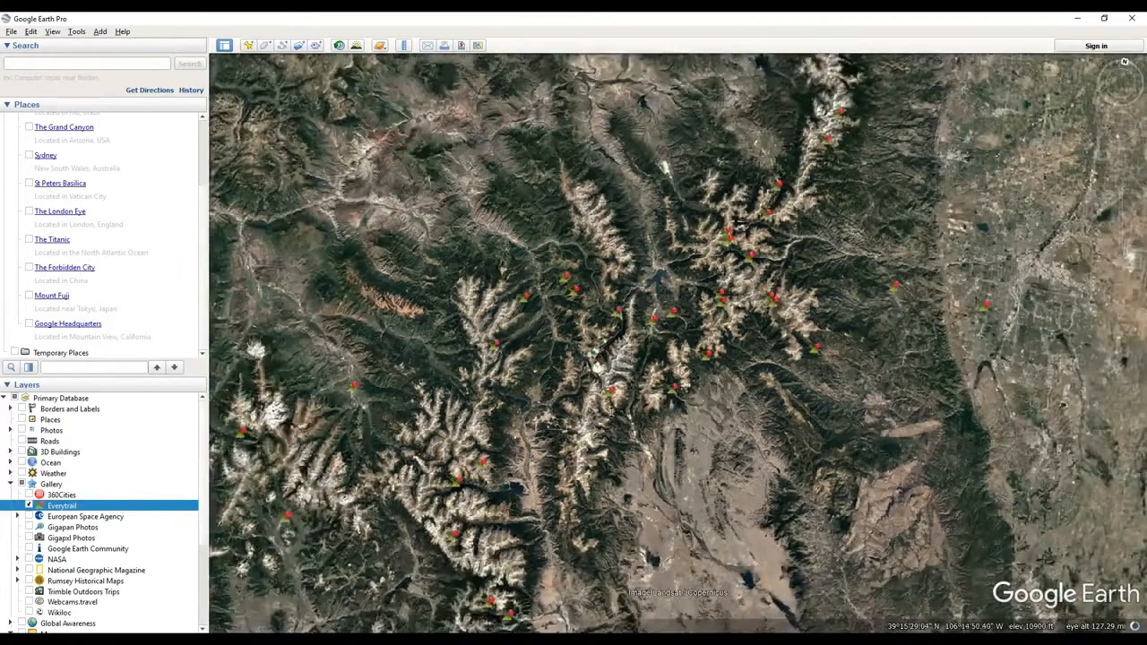
scroll(613, 408, "down", 3)
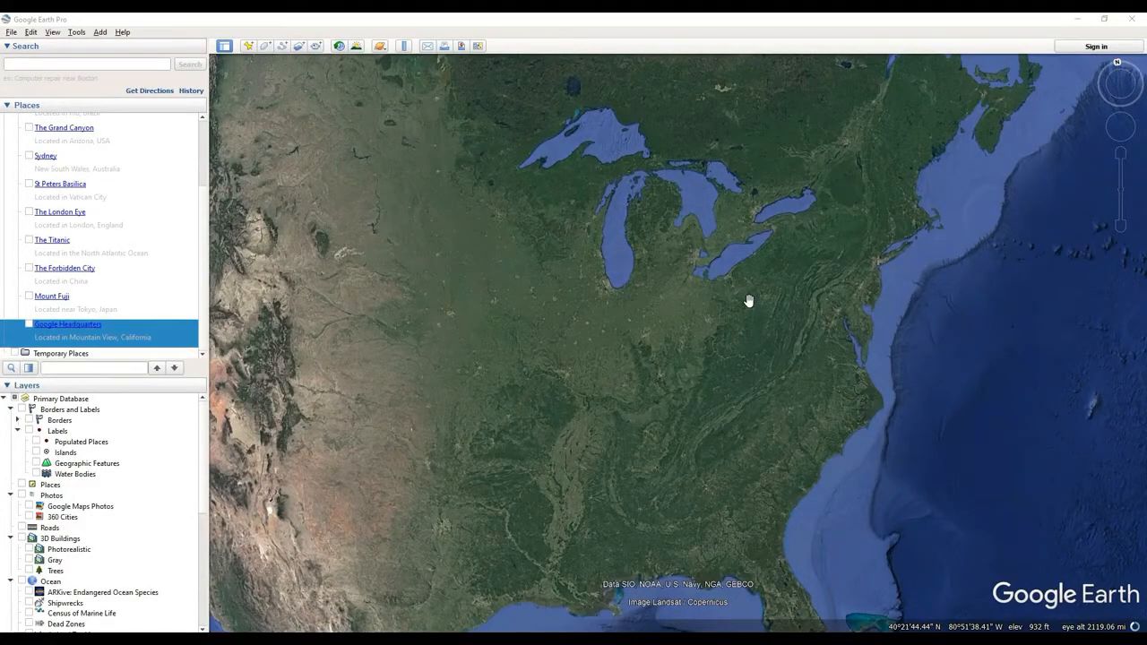
scroll(750, 301, "down", 3)
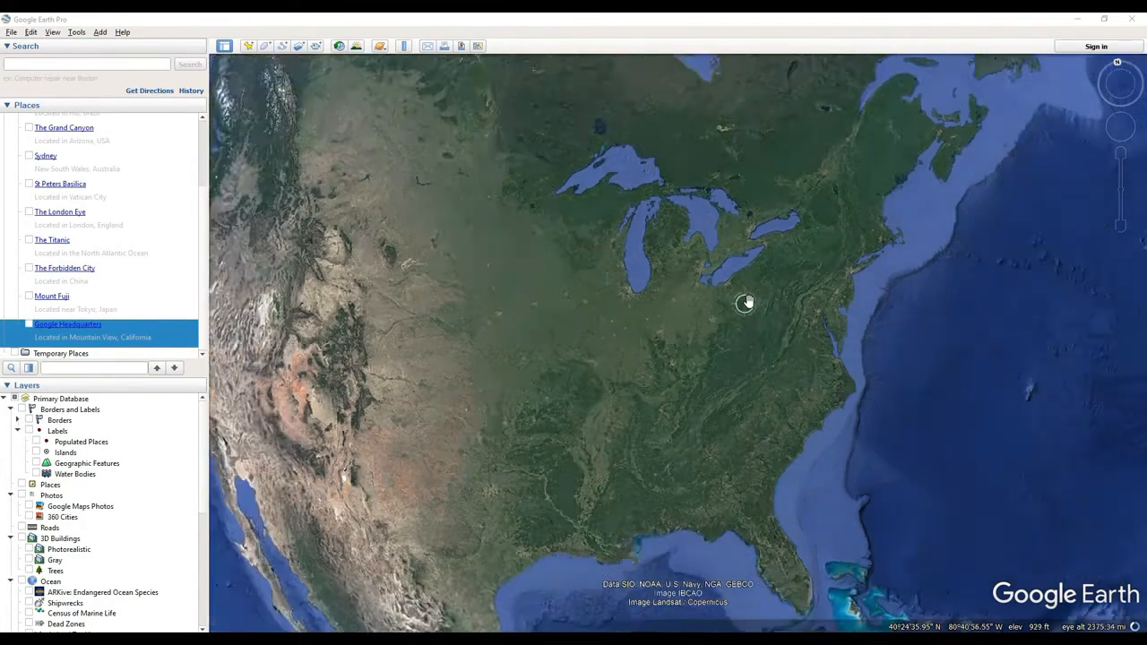
Step: Turn on the Roads layer and collapse the Photos and the Borders and Labels groups in the layer list
left_click_drag(810, 296, 720, 282)
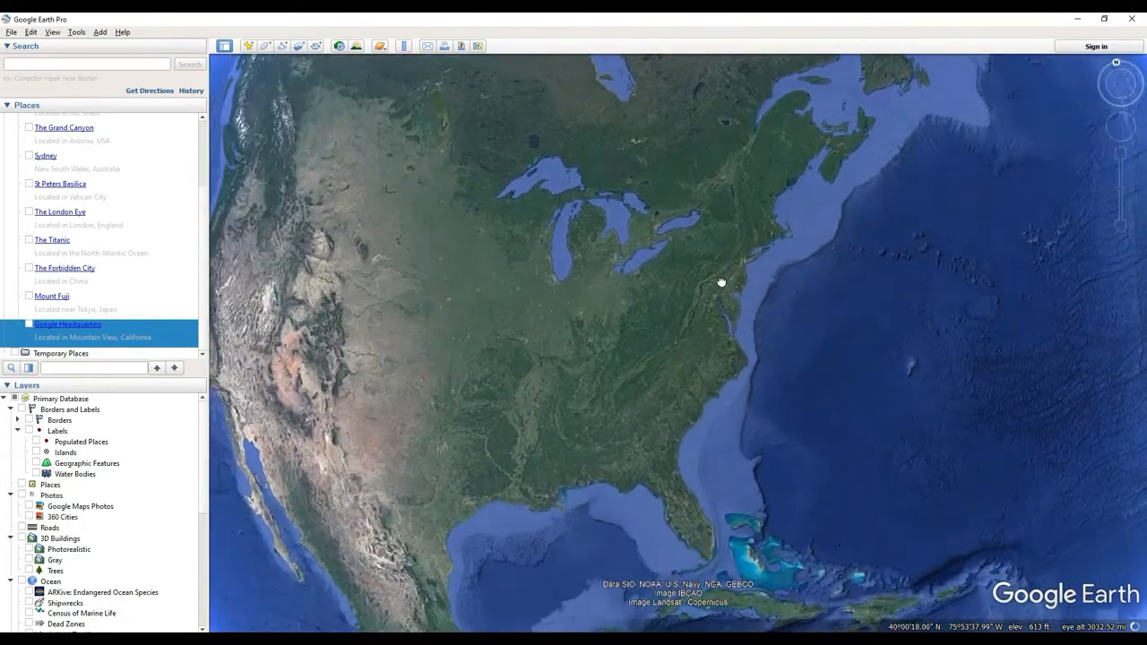
left_click_drag(516, 350, 606, 309)
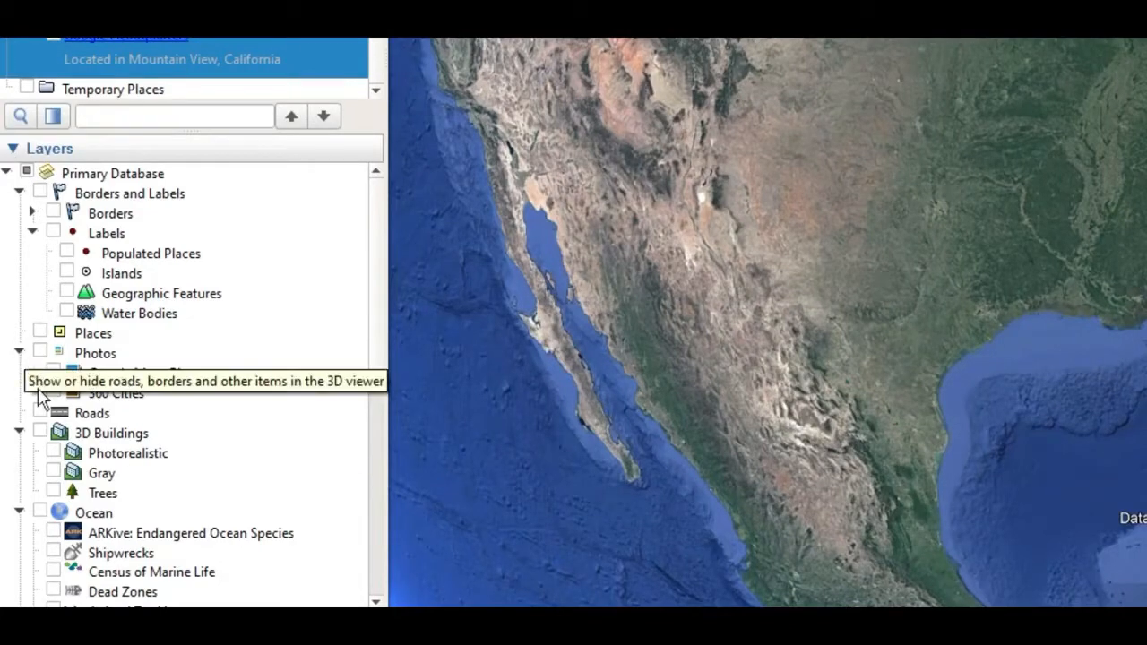
left_click(20, 353)
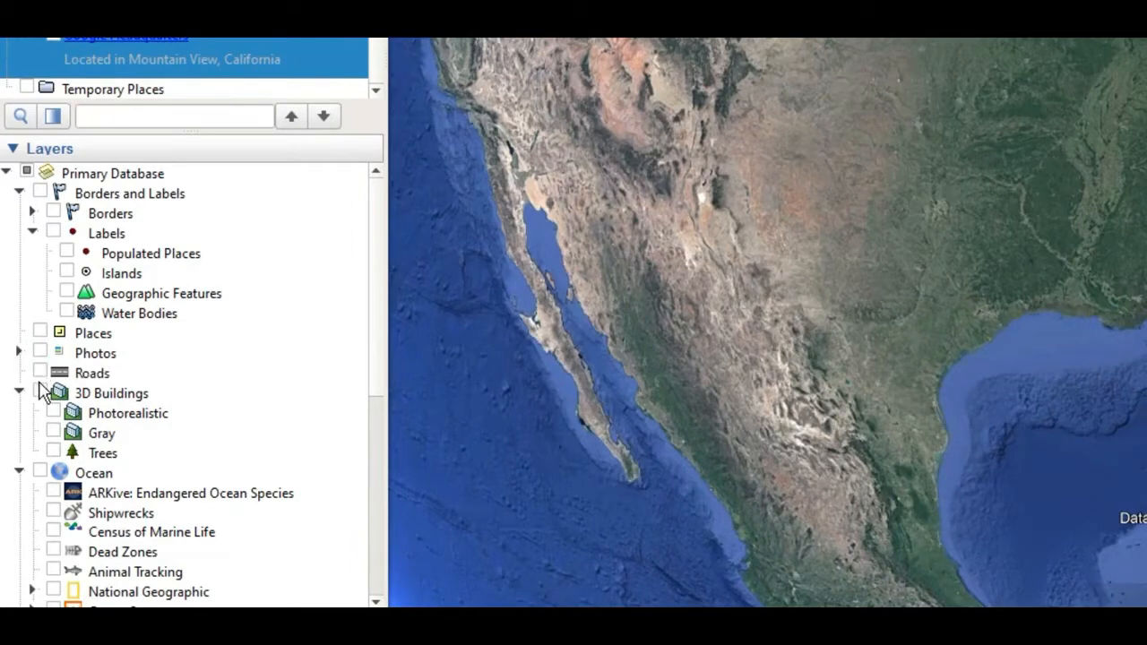
left_click(39, 374)
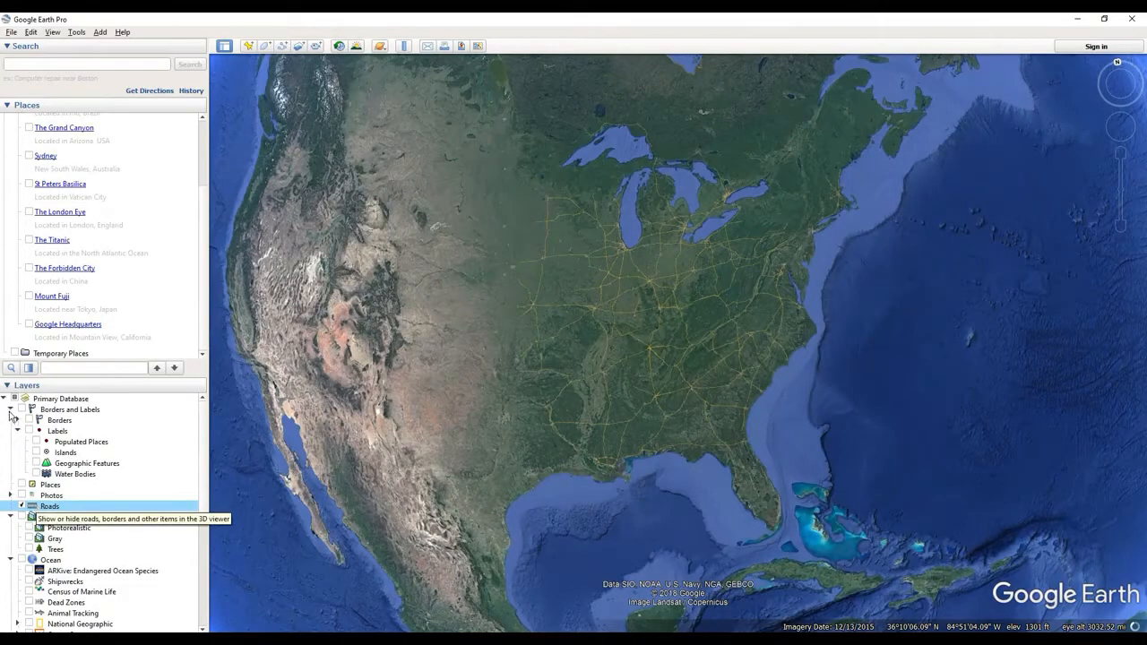
left_click(10, 410)
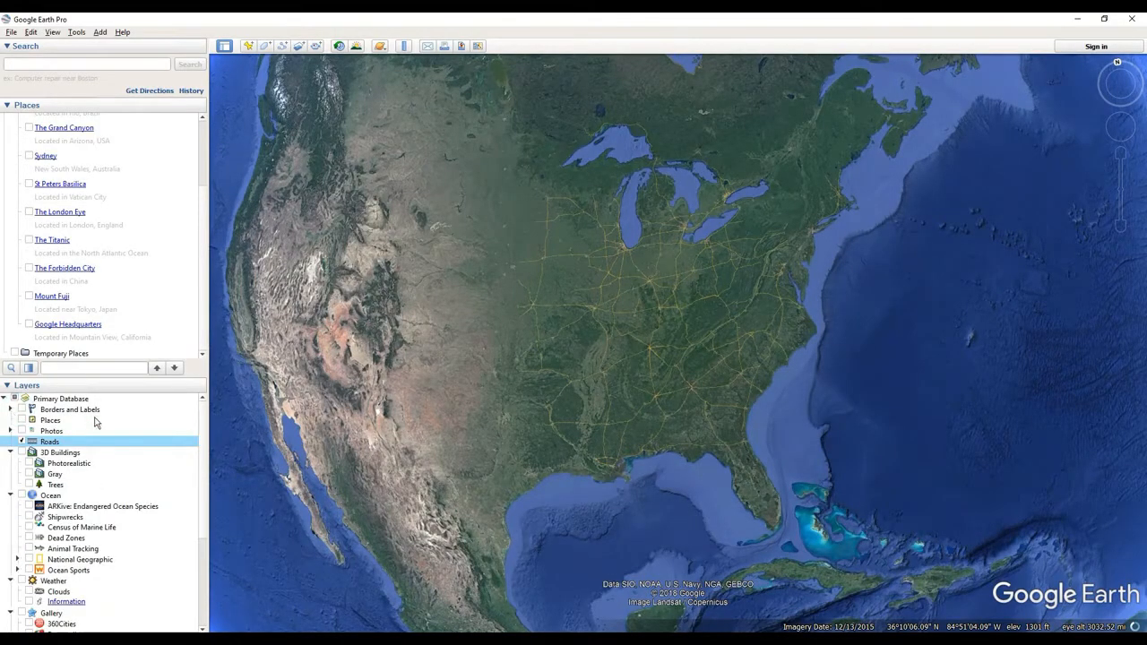
Step: Rotate the globe from North America across the Atlantic and bring Europe into closer view
left_click_drag(674, 400, 585, 433)
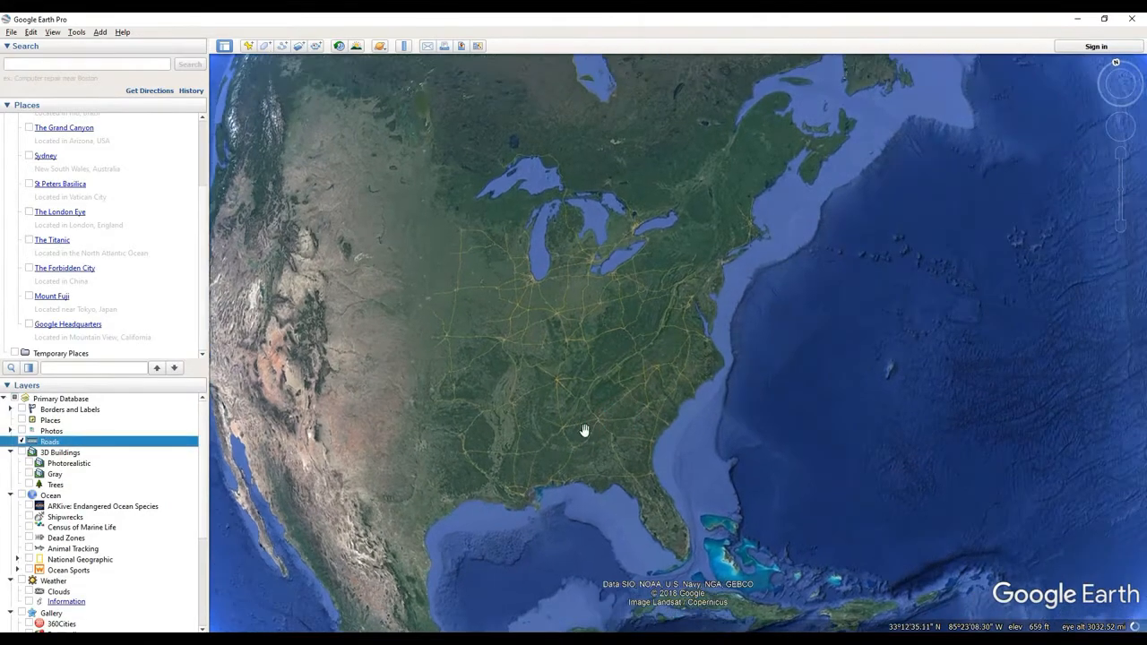
scroll(891, 322, "down", 2)
left_click_drag(873, 461, 718, 331)
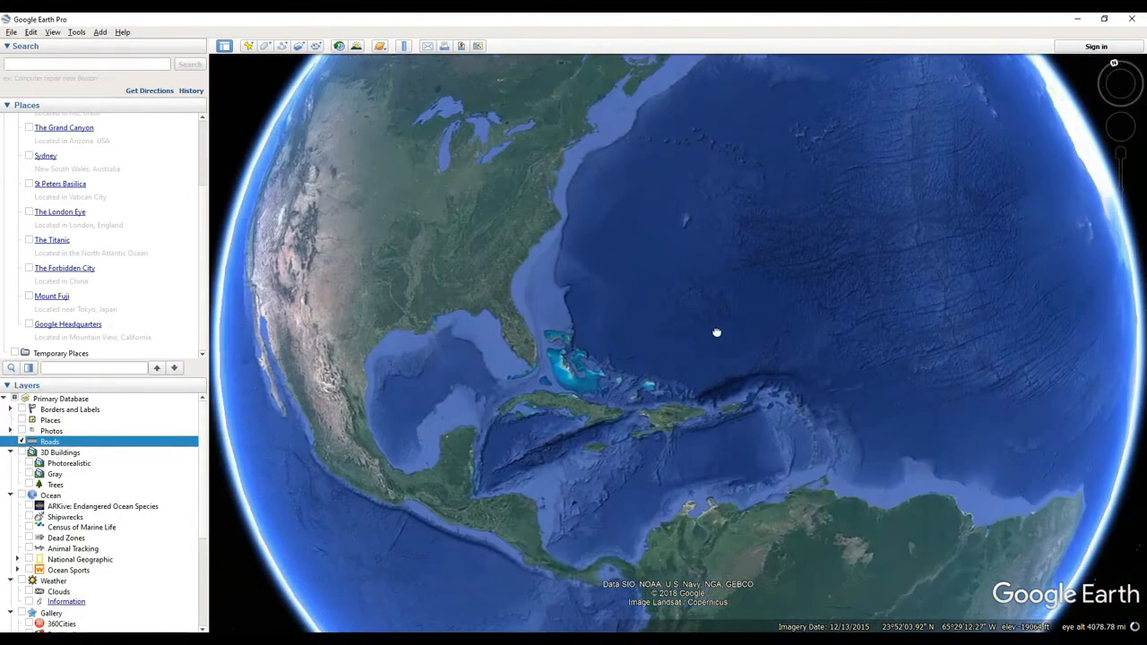
left_click_drag(860, 237, 671, 486)
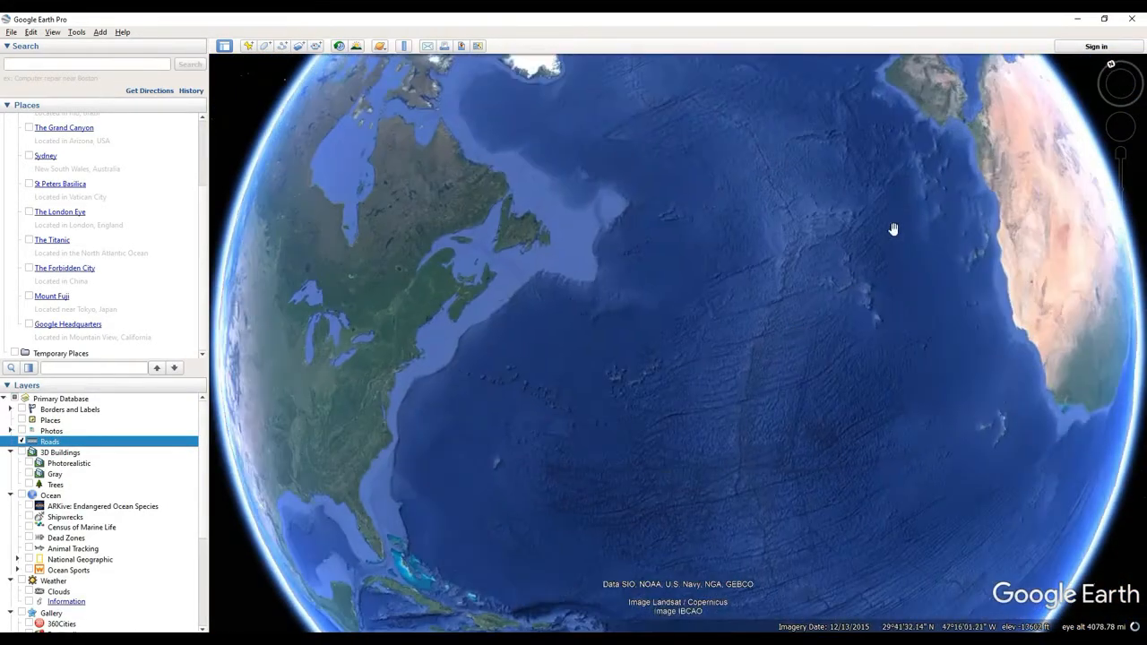
left_click_drag(894, 227, 795, 468)
left_click_drag(812, 299, 597, 451)
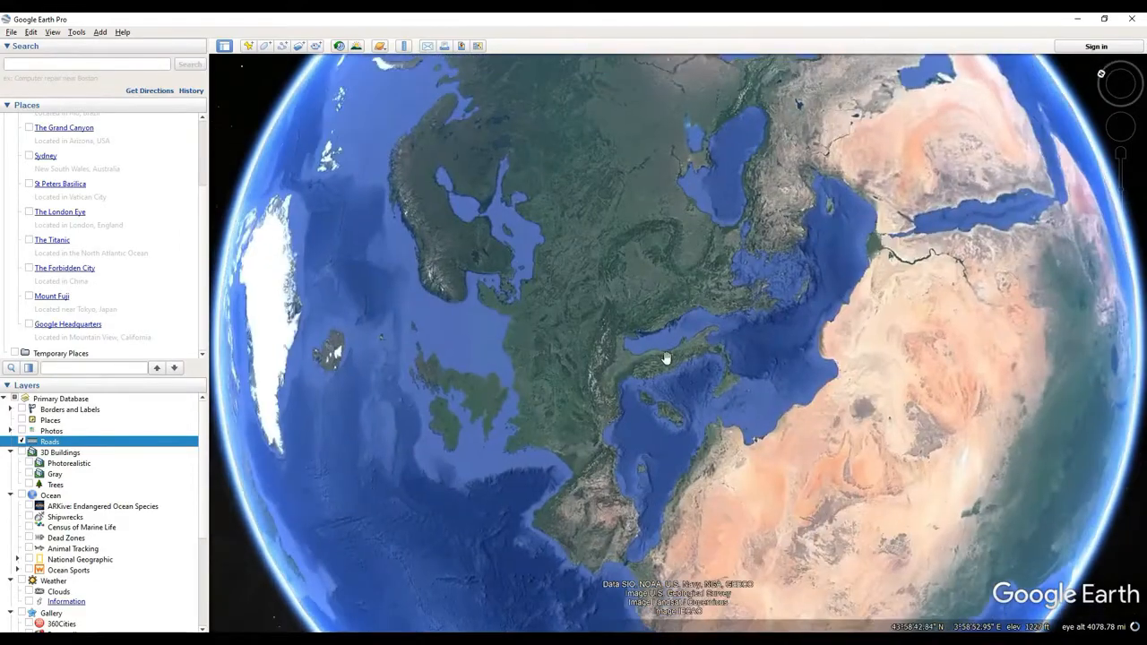
left_click_drag(663, 405, 565, 380)
middle_click_drag(565, 379, 715, 314)
scroll(666, 281, "up", 3)
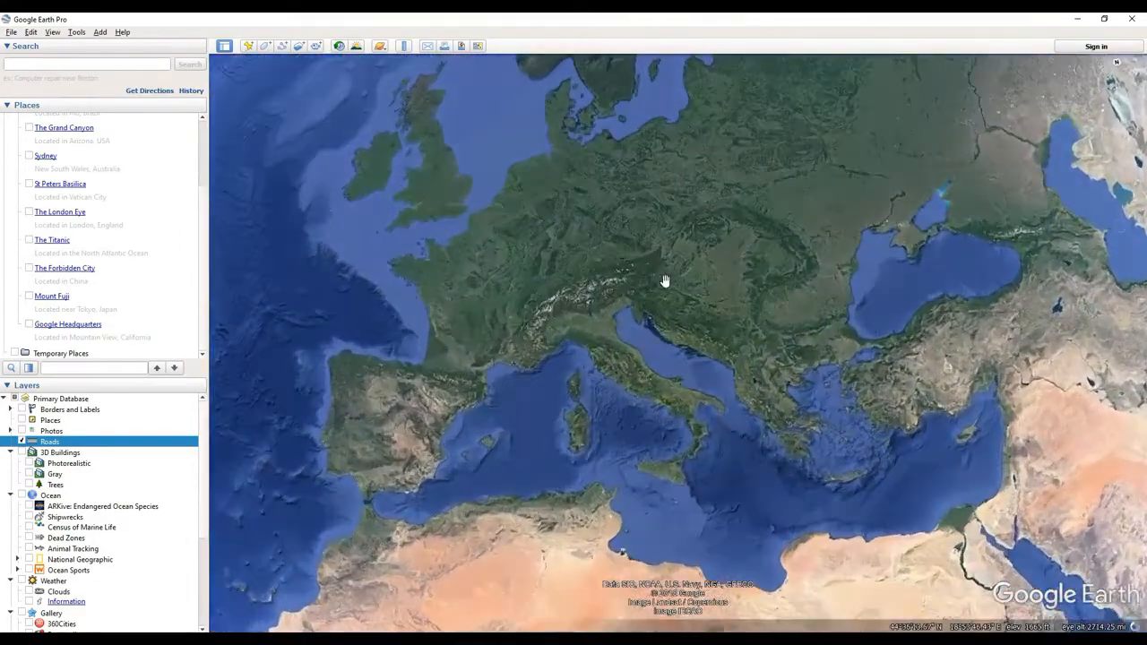
Step: Examine the roads drawn across Italy and along the Adriatic coast, and check western Europe for roads
left_click_drag(652, 264, 686, 305)
scroll(671, 360, "up", 2)
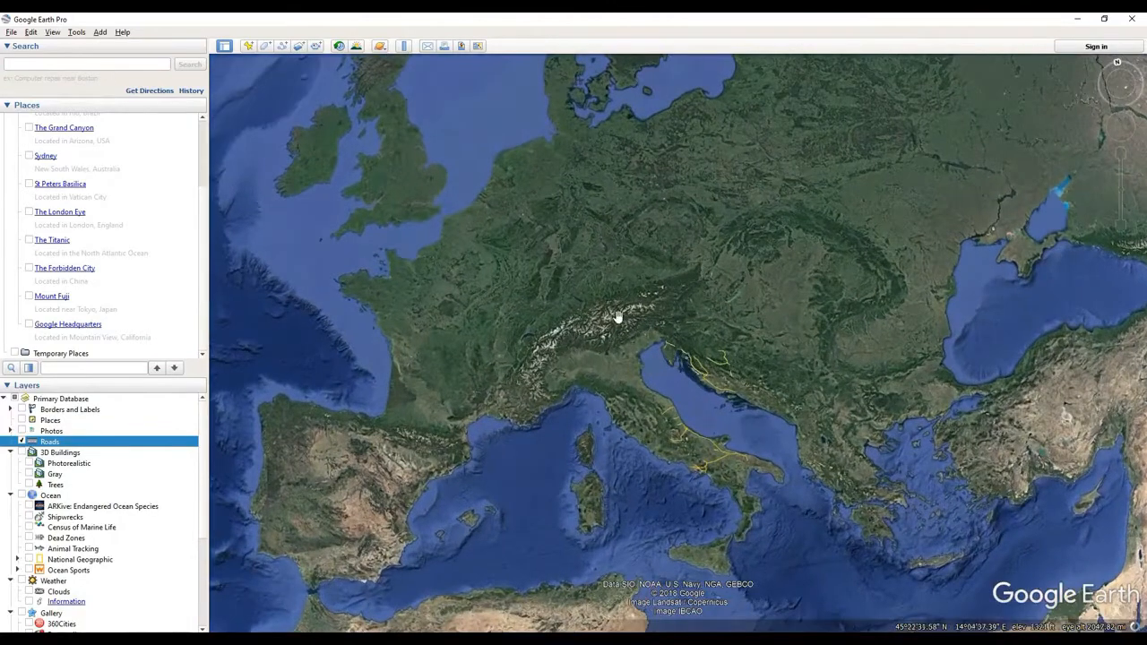
left_click_drag(606, 329, 648, 304)
scroll(667, 361, "up", 2)
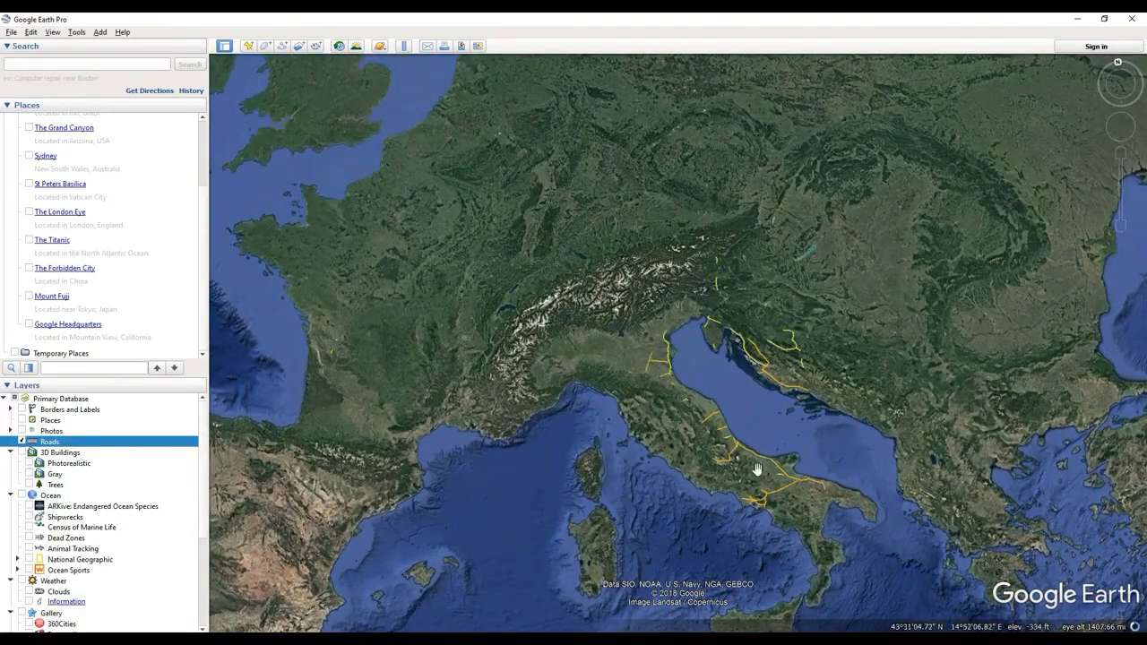
left_click_drag(485, 355, 682, 359)
scroll(681, 359, "down", 2)
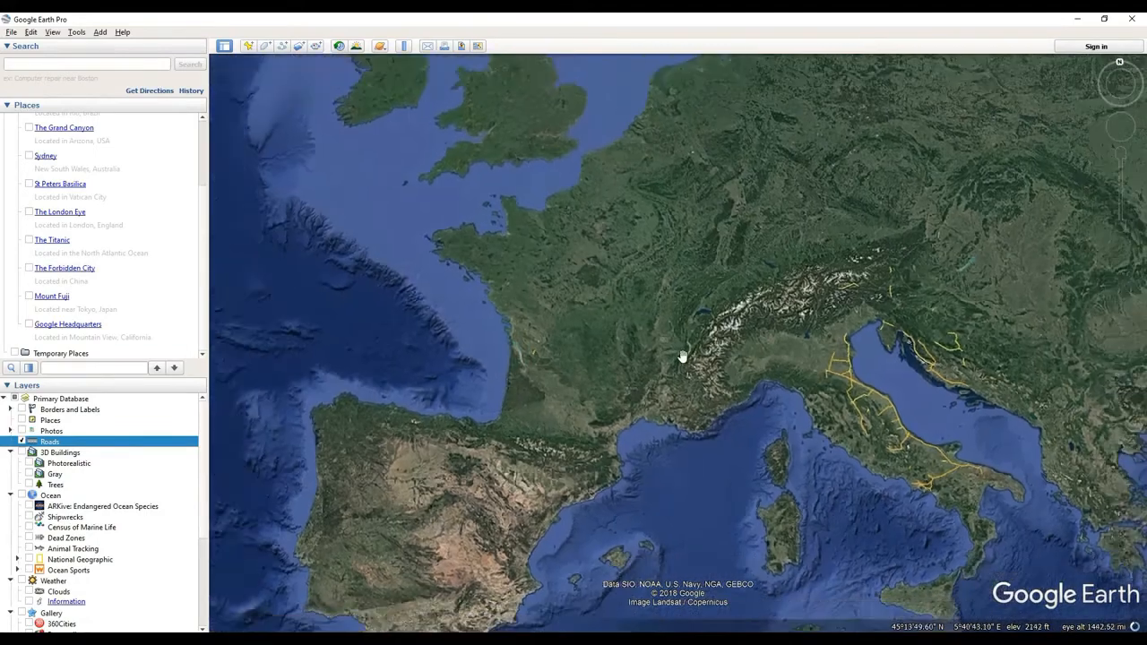
Step: Return across the Atlantic to the eastern United States and view its major road network
left_click_drag(643, 397, 1080, 399)
left_click_drag(501, 409, 896, 408)
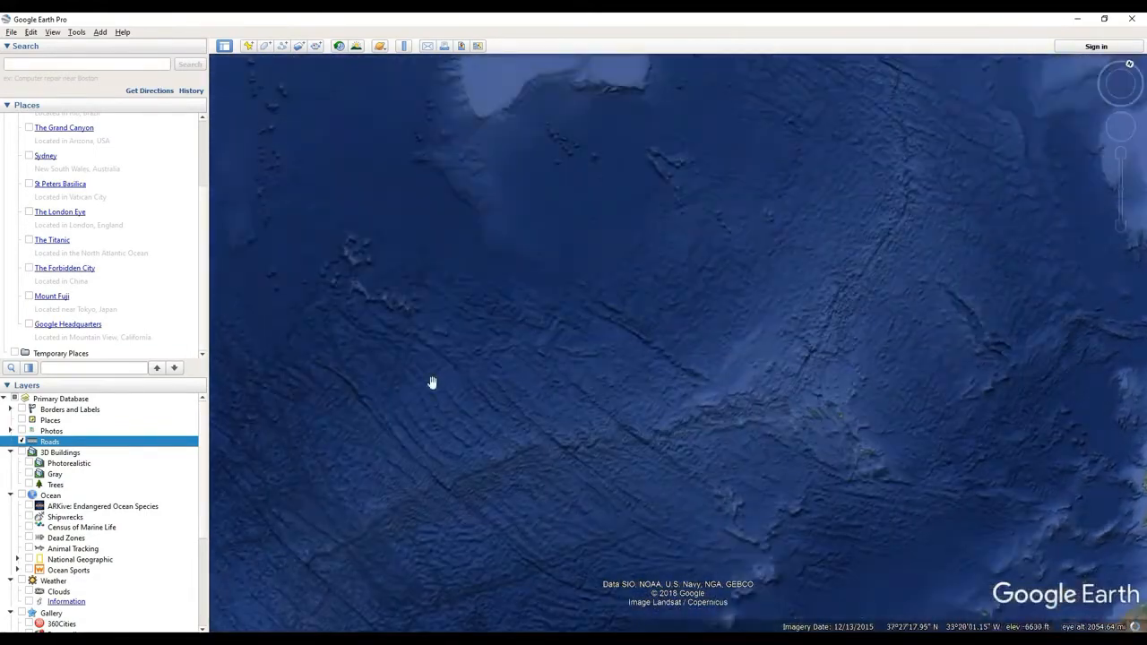
left_click_drag(313, 377, 834, 440)
scroll(514, 405, "down", 2)
left_click_drag(455, 415, 641, 542)
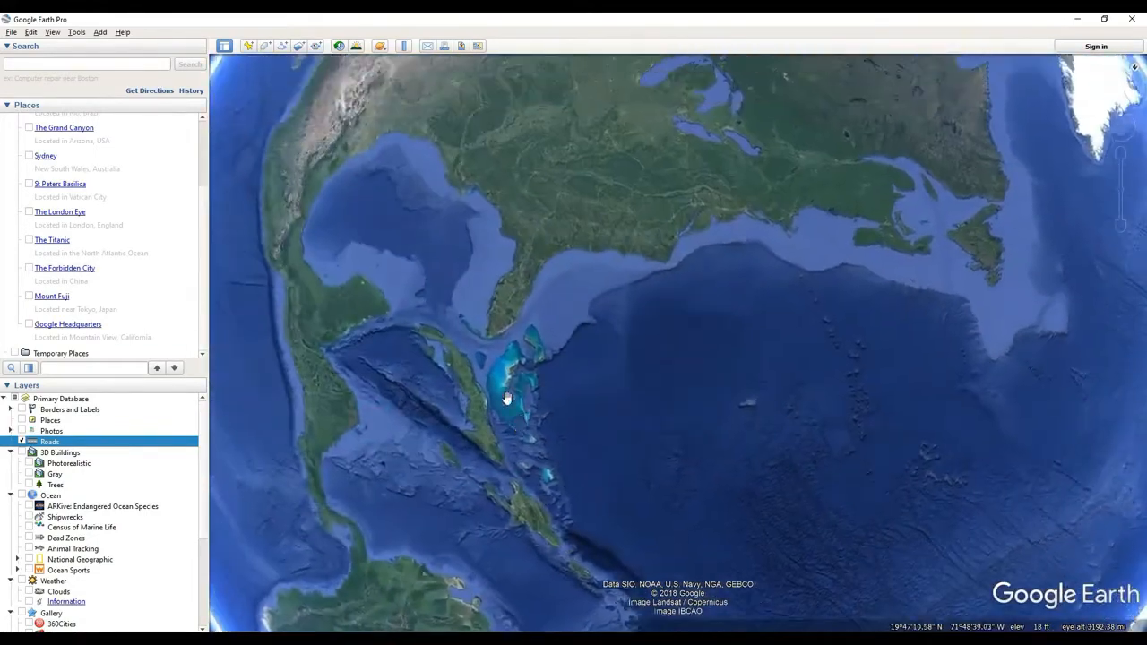
left_click_drag(508, 397, 454, 571)
scroll(480, 374, "up", 2)
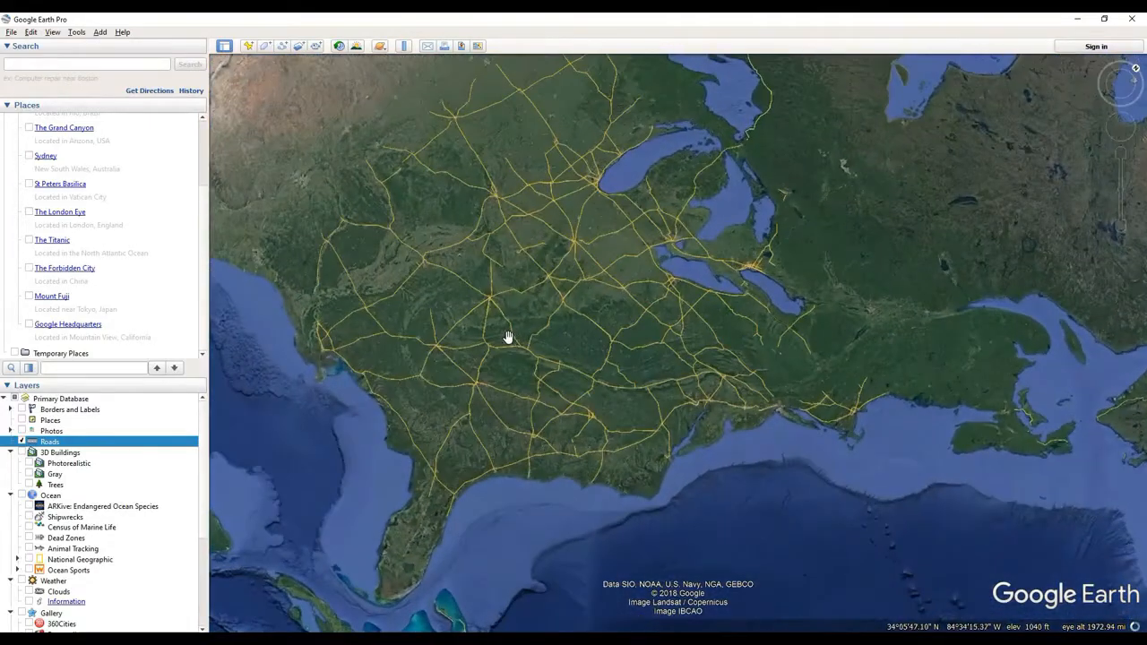
Step: Follow the highways into the Midwest south of Lake Michigan, closing in on the city around Interstate 465
left_click_drag(607, 420, 622, 362)
scroll(512, 296, "up", 2)
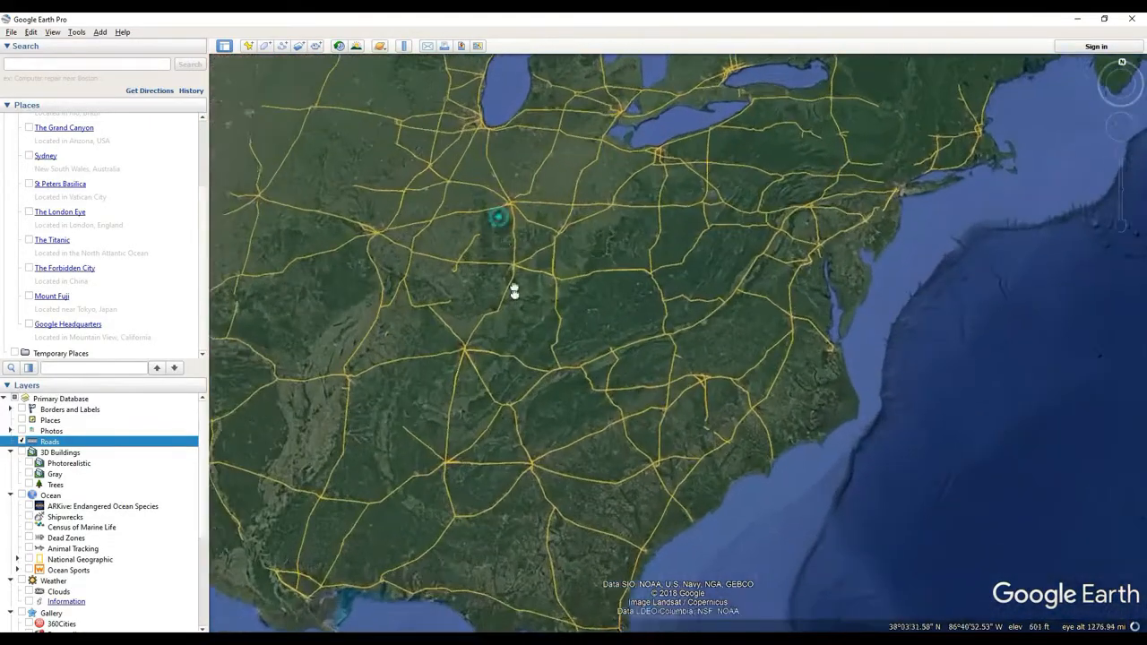
scroll(518, 317, "up", 1)
scroll(518, 316, "up", 3)
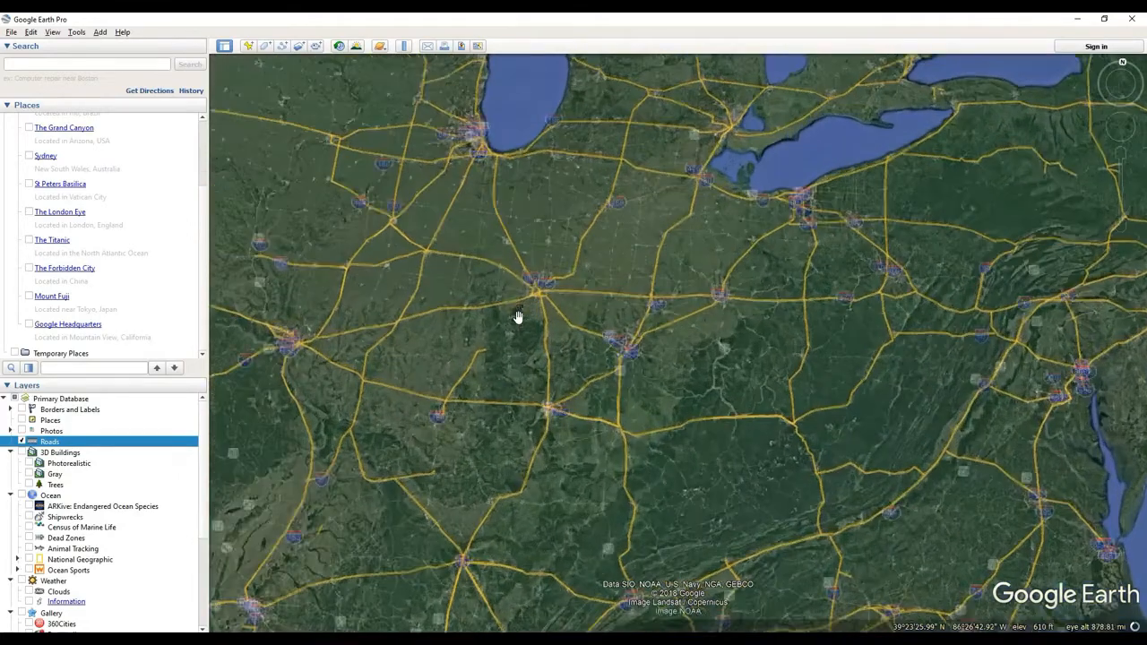
left_click_drag(556, 296, 565, 374)
scroll(567, 377, "up", 2)
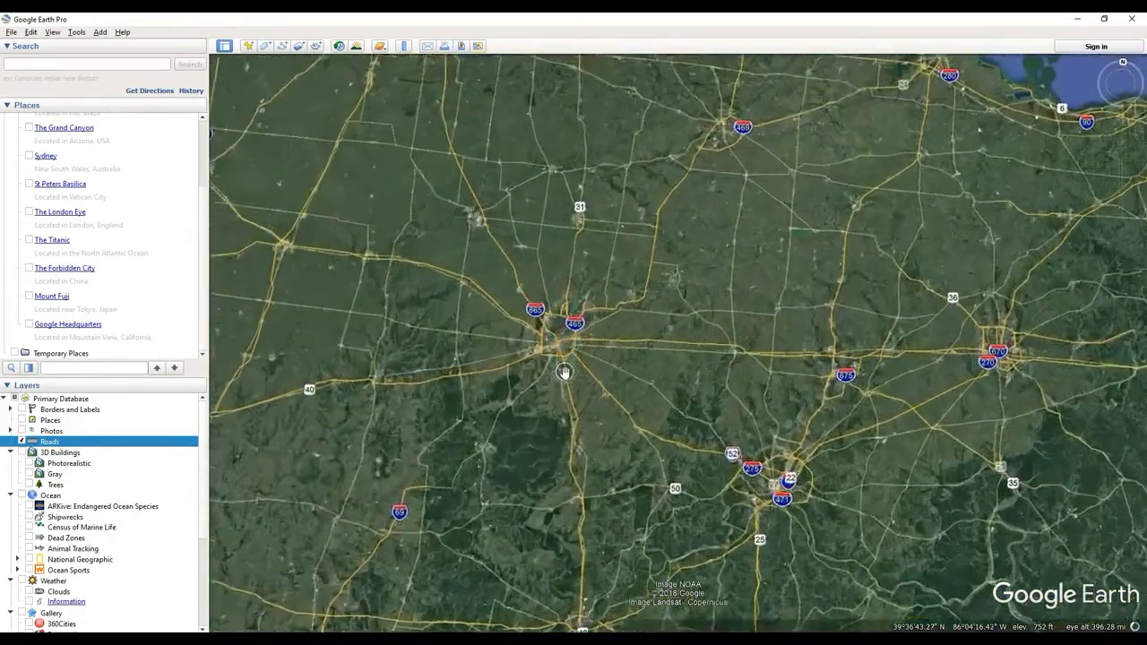
scroll(579, 408, "up", 2)
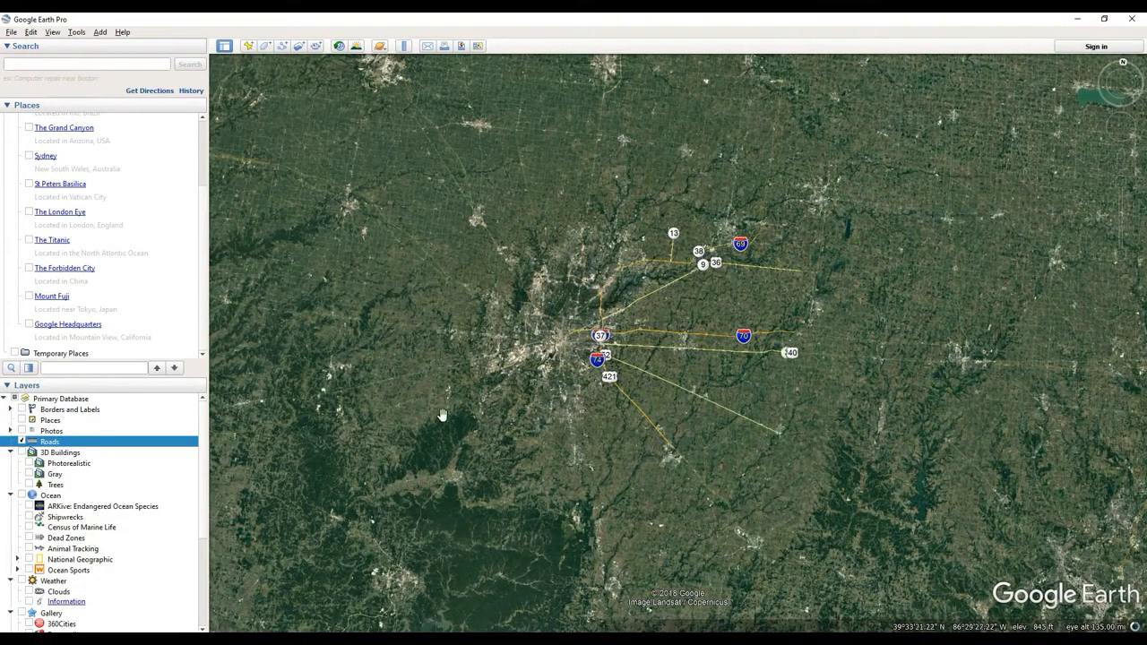
Step: Inspect the city's ring road and the highways radiating from it up close
scroll(442, 415, "up", 2)
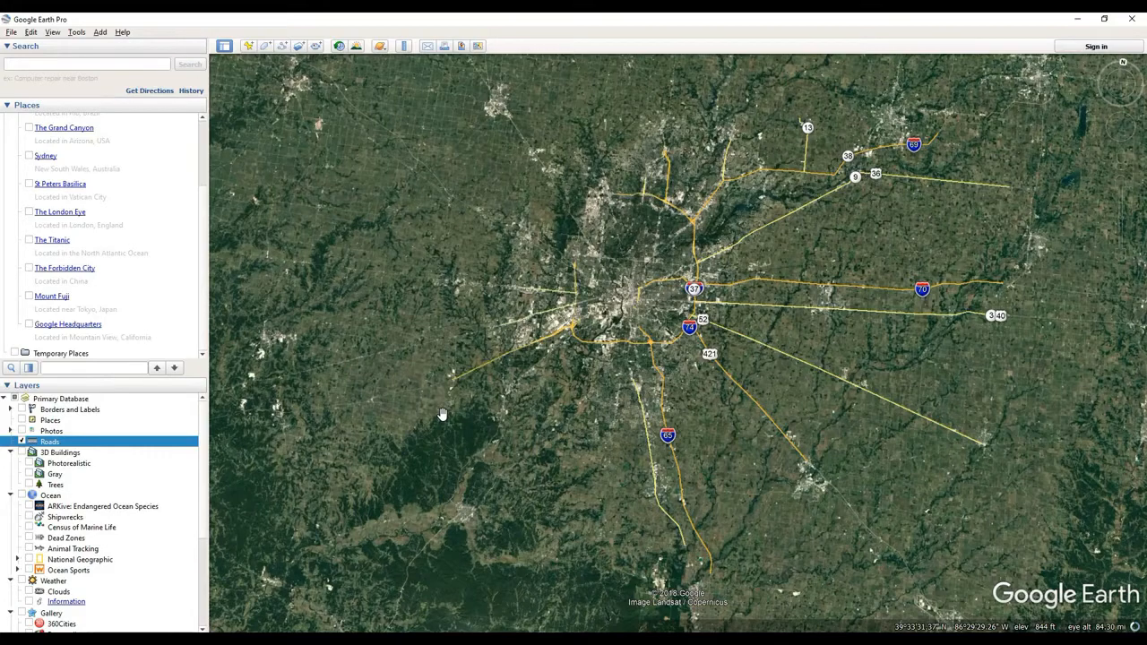
left_click_drag(666, 323, 670, 366)
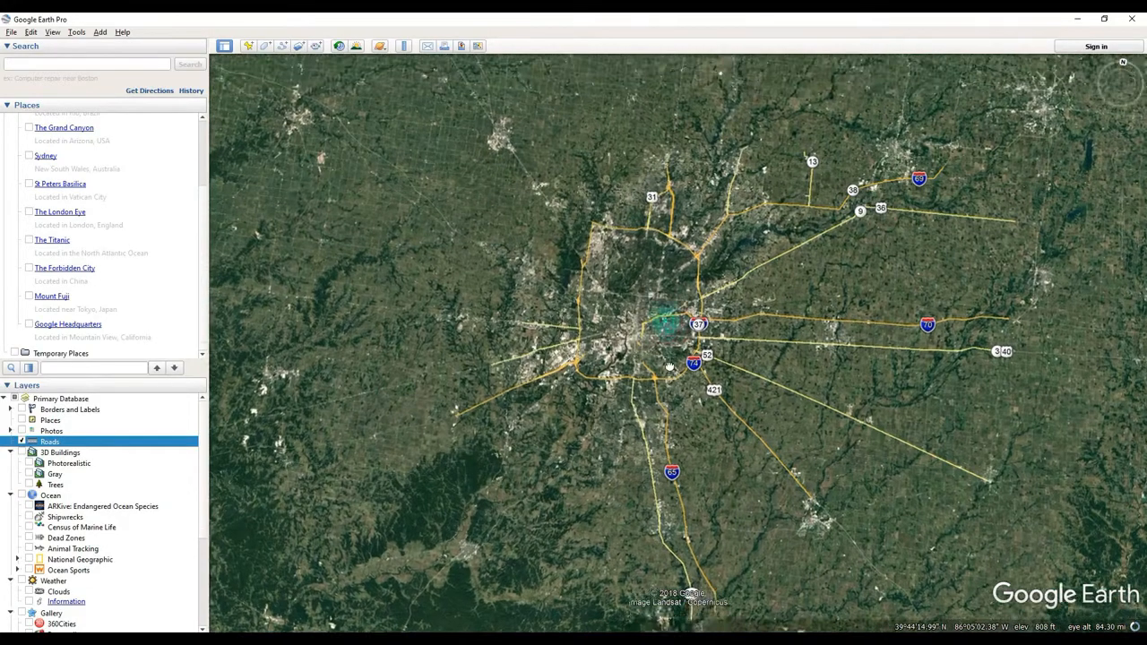
scroll(541, 379, "up", 3)
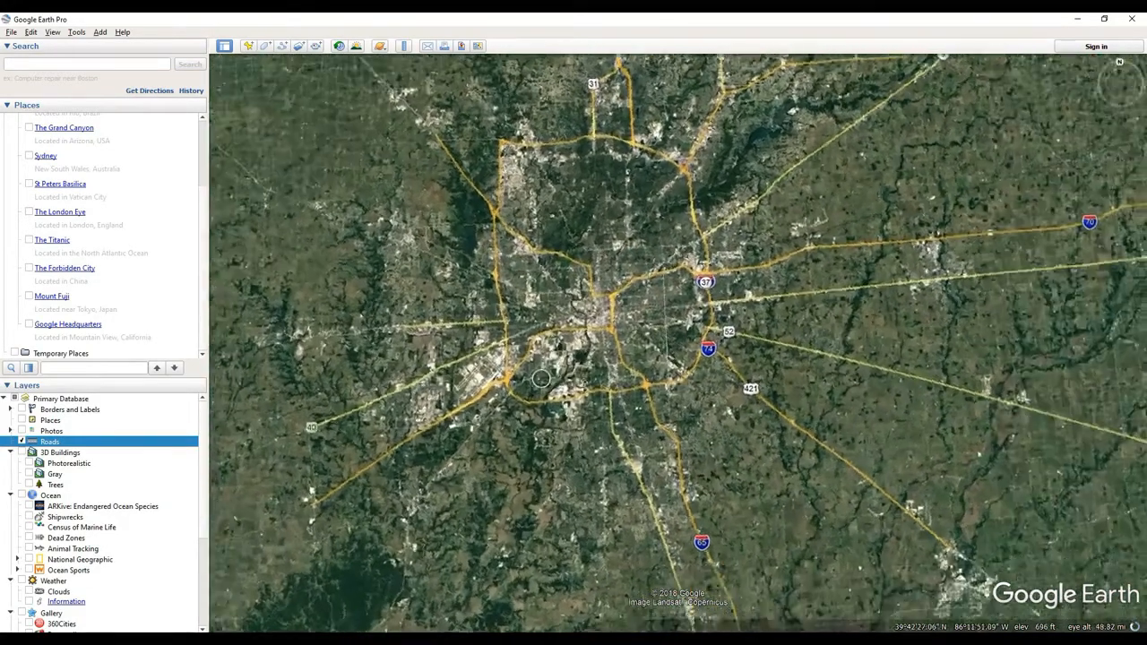
middle_click_drag(541, 379, 622, 435)
left_click_drag(538, 400, 653, 508)
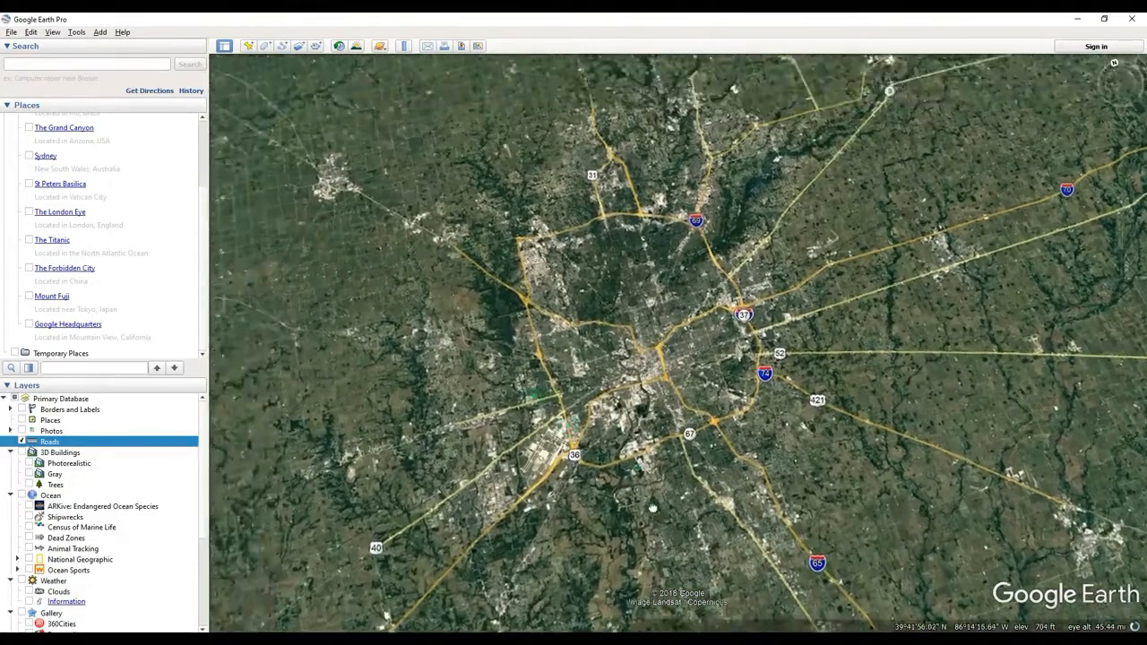
middle_click_drag(833, 423, 769, 459)
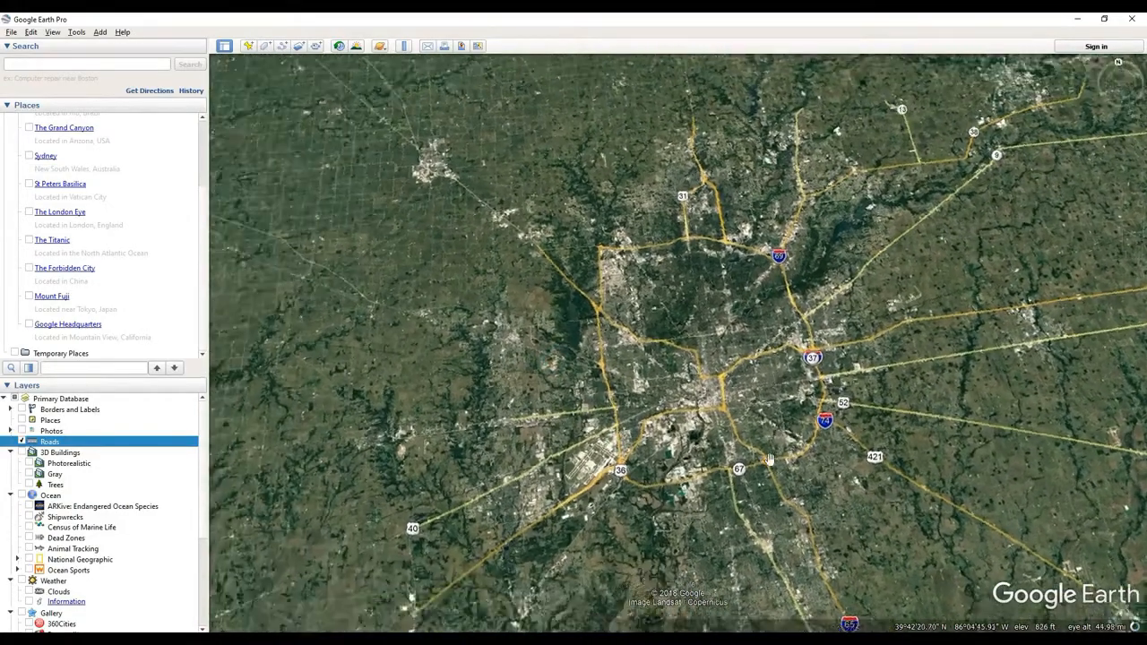
Step: Examine the wider network of interstates and numbered highways connecting the city to the surrounding region
scroll(769, 459, "down", 4)
middle_click_drag(1038, 454, 857, 410)
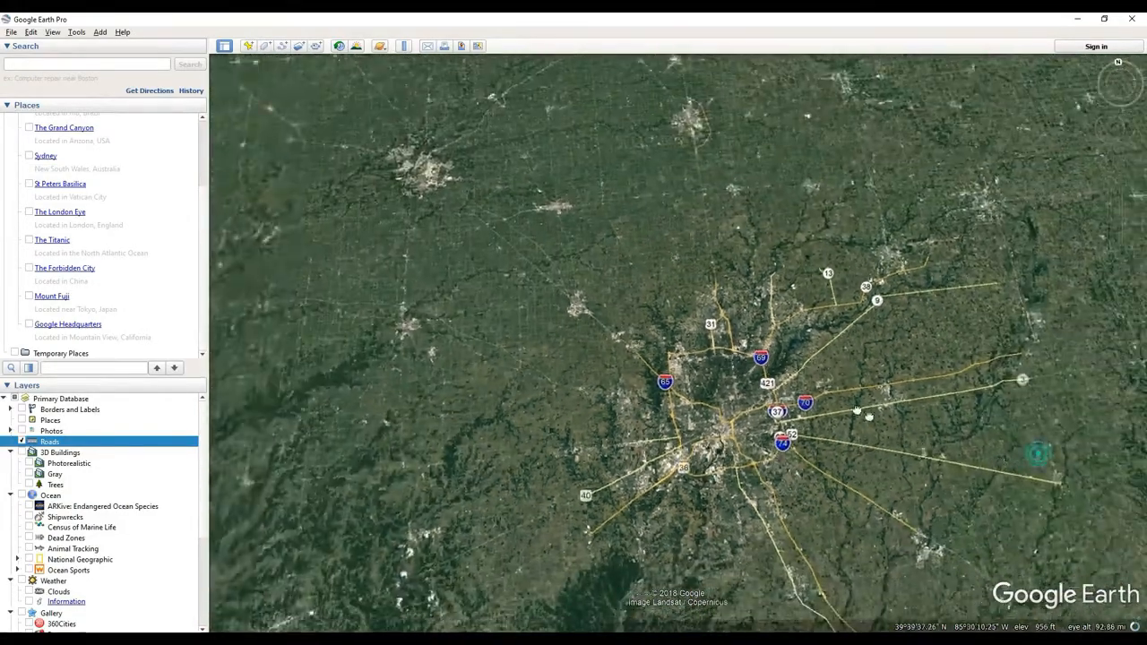
scroll(869, 417, "down", 3)
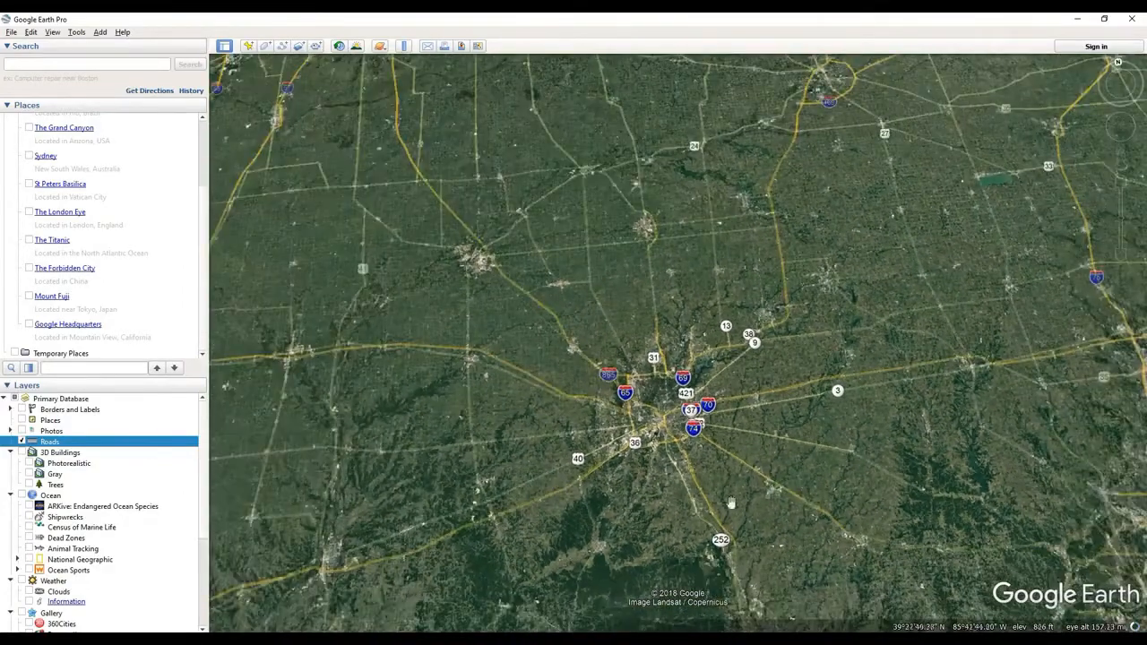
left_click_drag(719, 500, 730, 412)
middle_click_drag(697, 458, 690, 388)
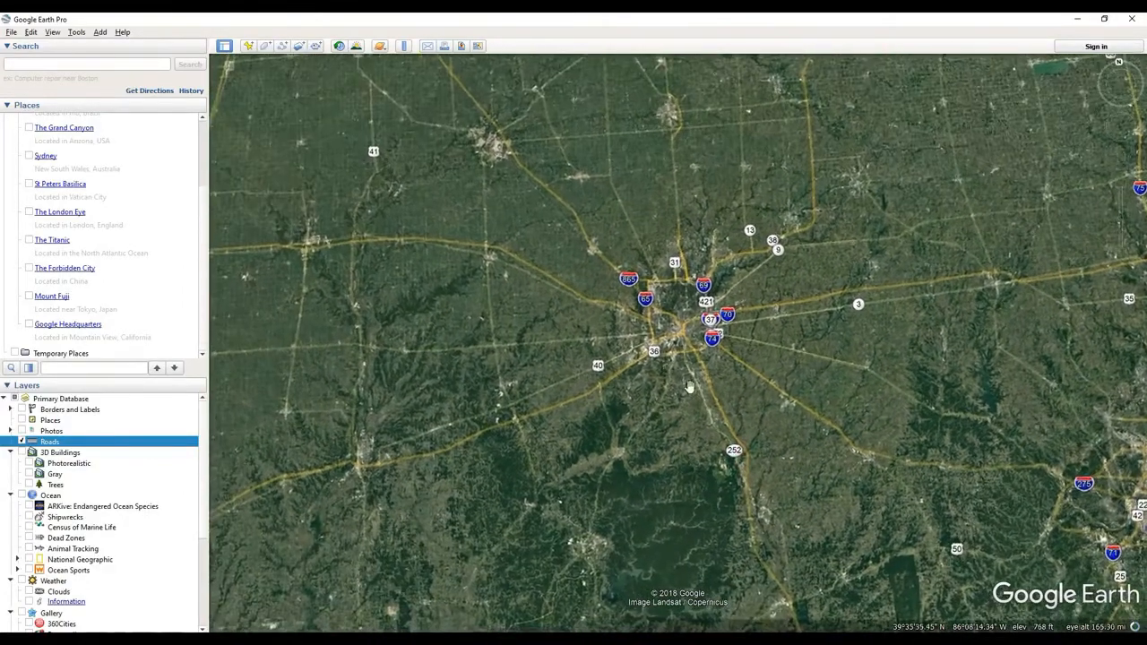
scroll(690, 387, "down", 3)
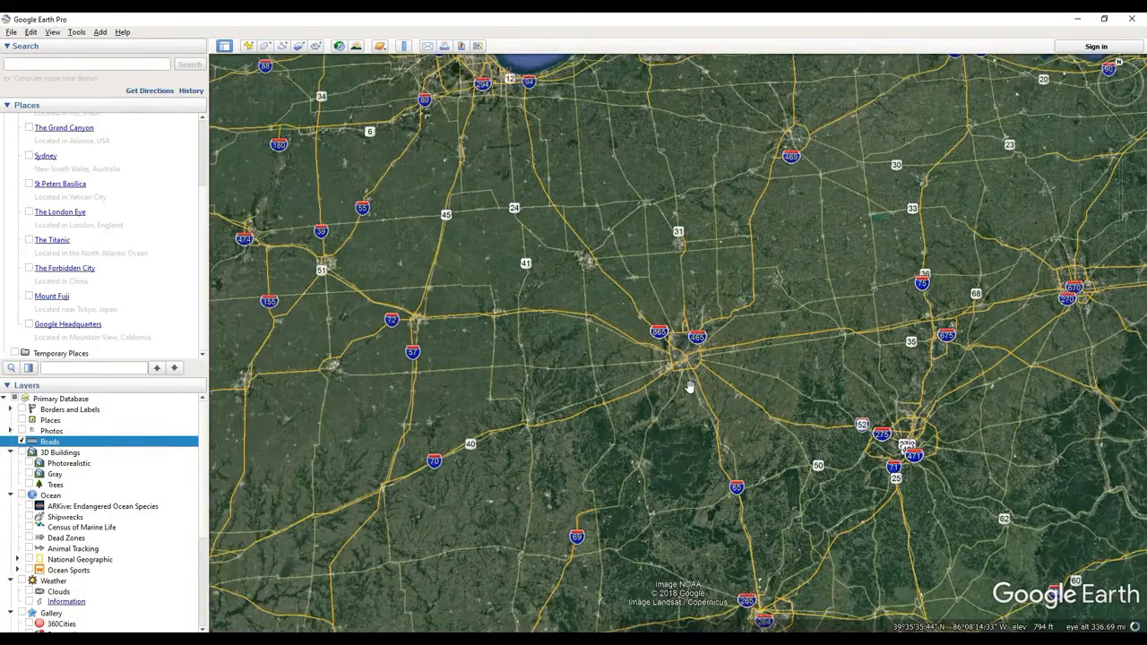
scroll(690, 387, "down", 1)
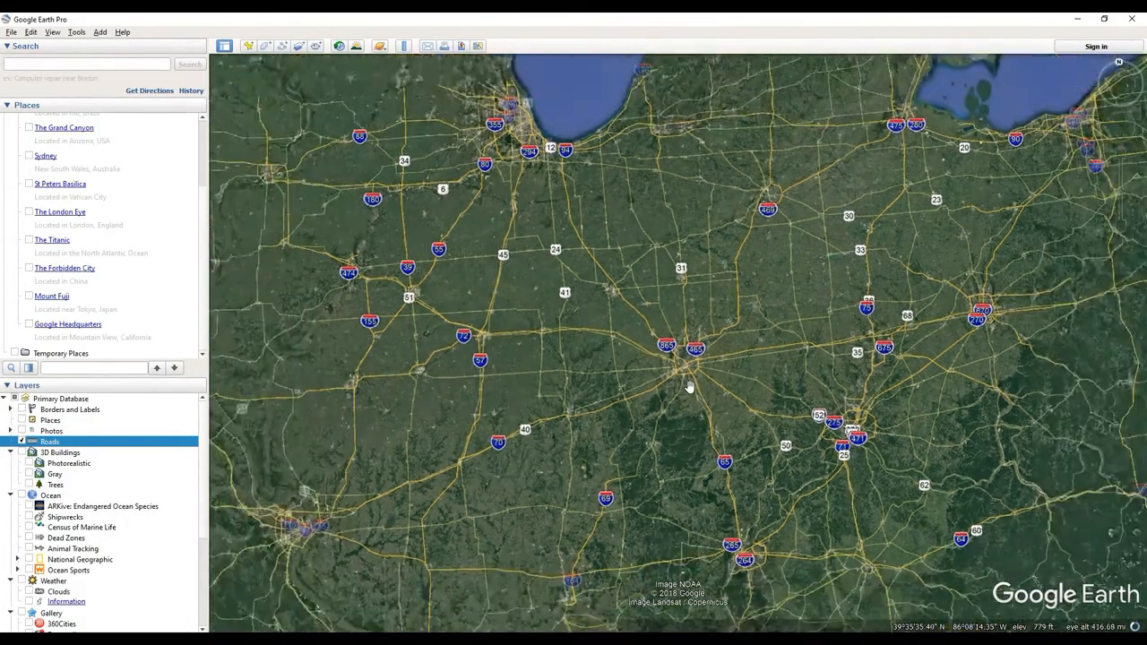
scroll(689, 387, "up", 1)
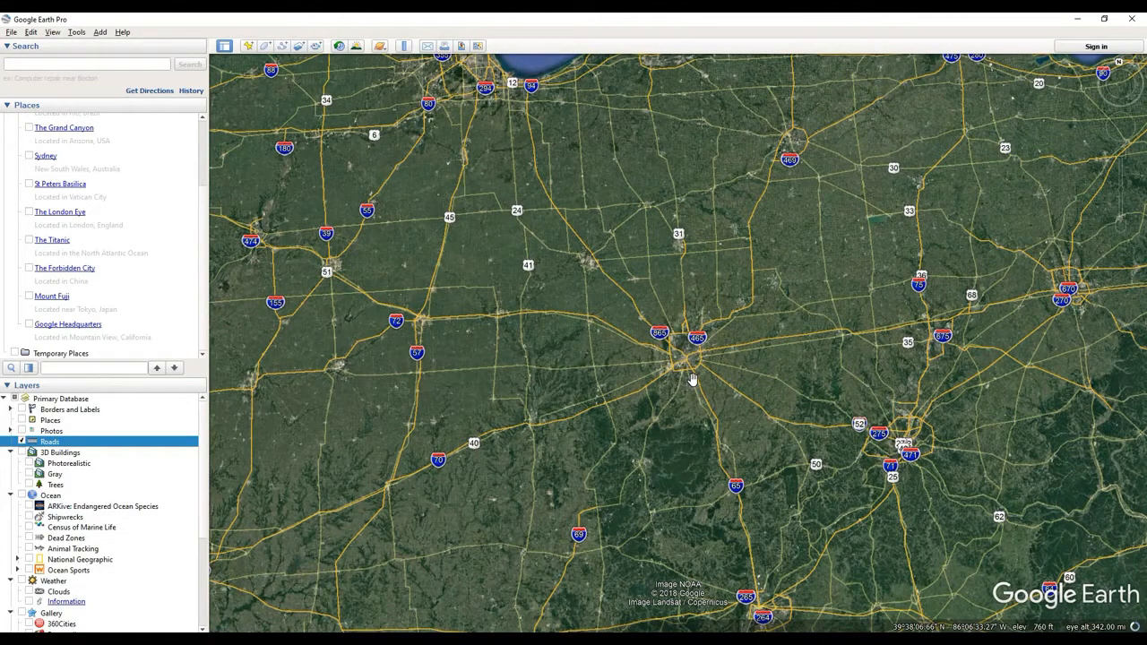
scroll(692, 380, "down", 4)
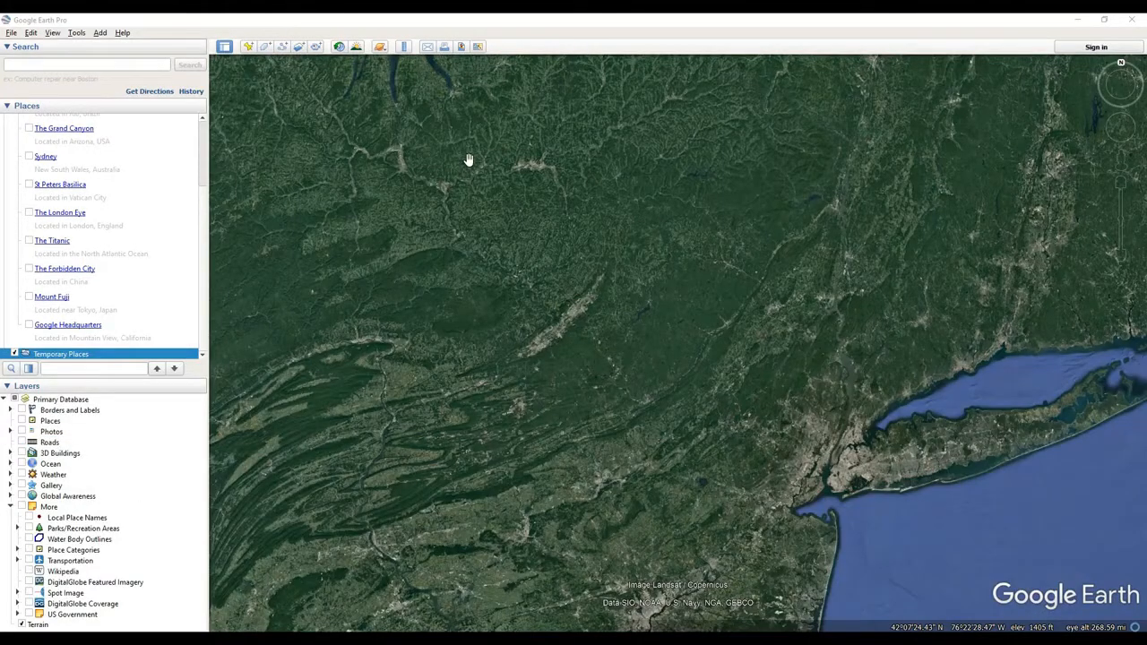
Step: Switch the globe from Earth to the Moon
left_click(379, 45)
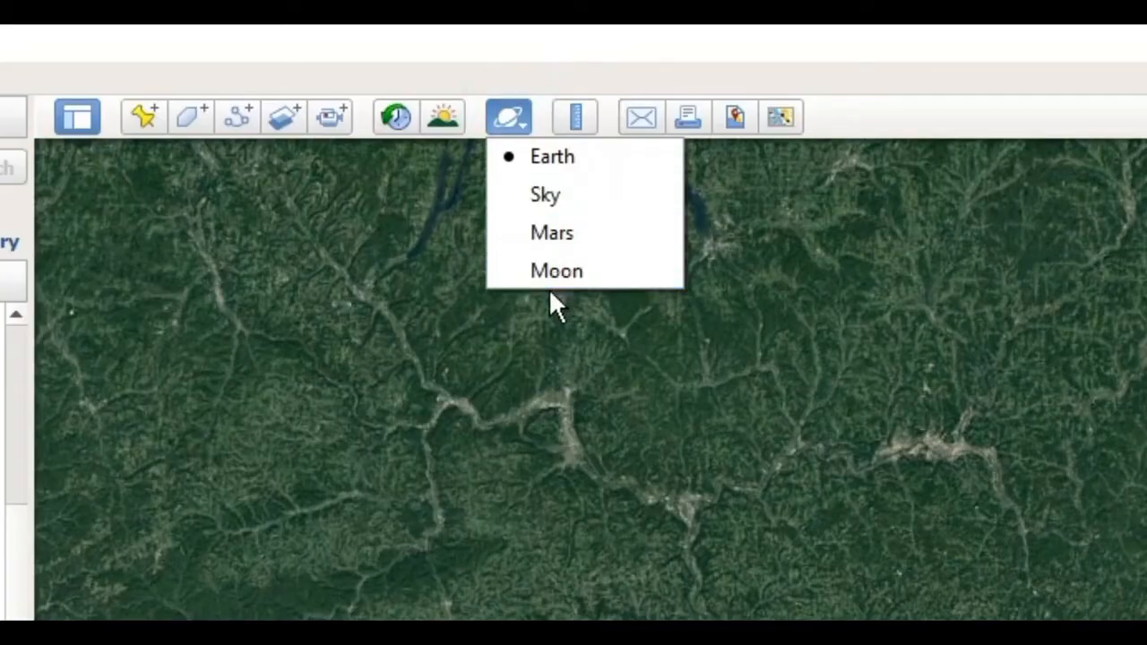
left_click(520, 116)
left_click(520, 117)
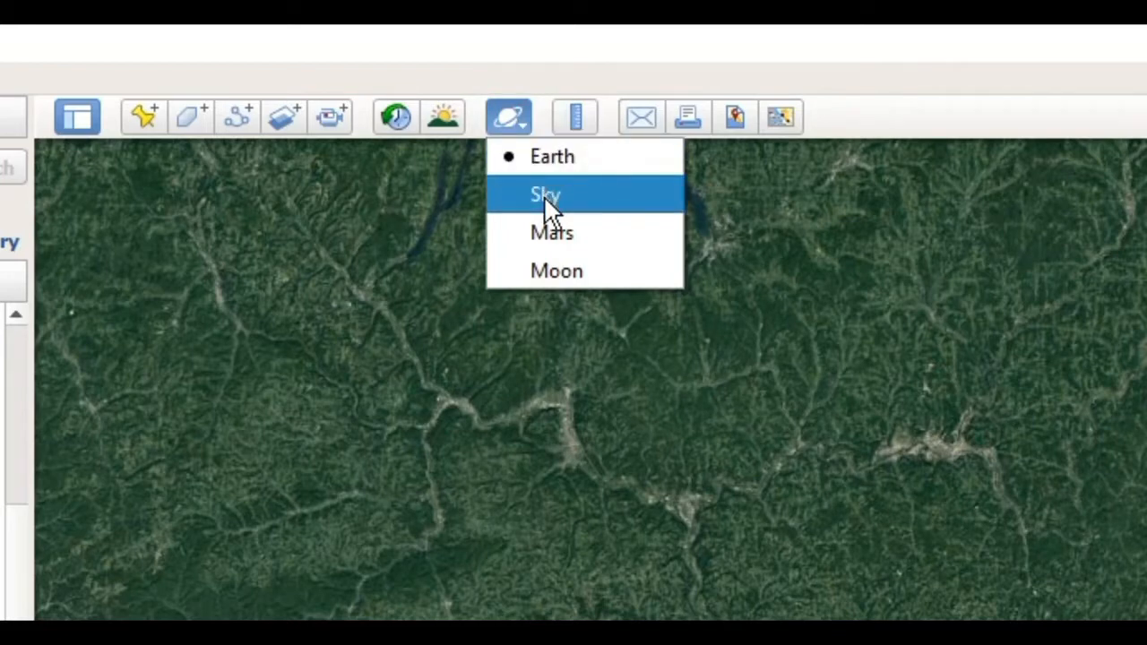
left_click(552, 276)
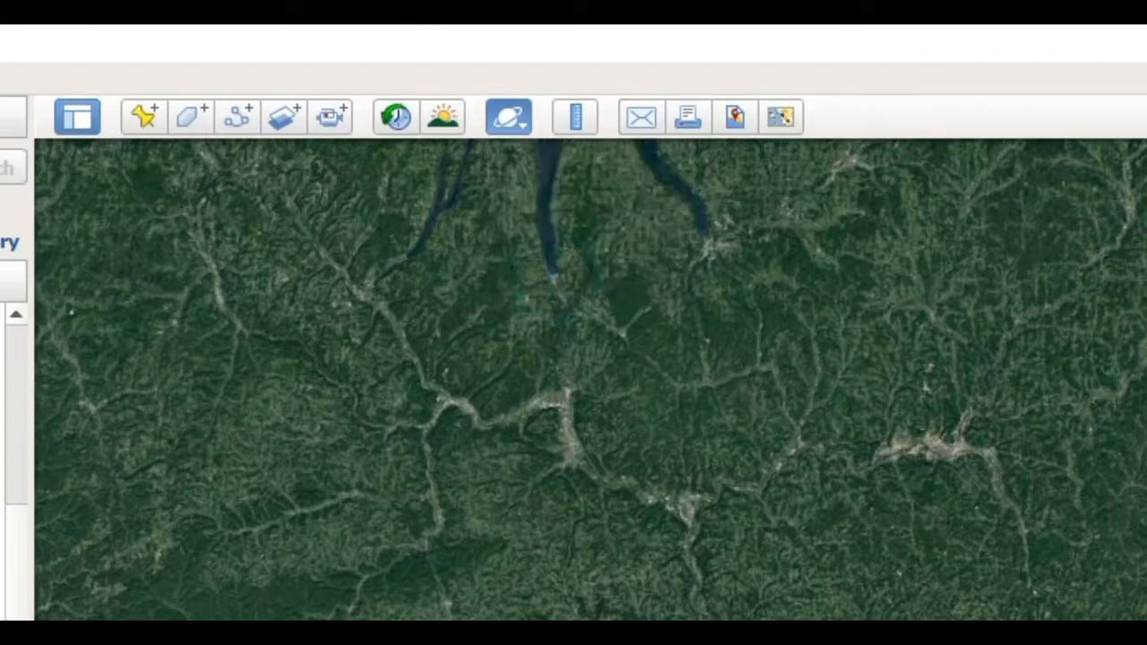
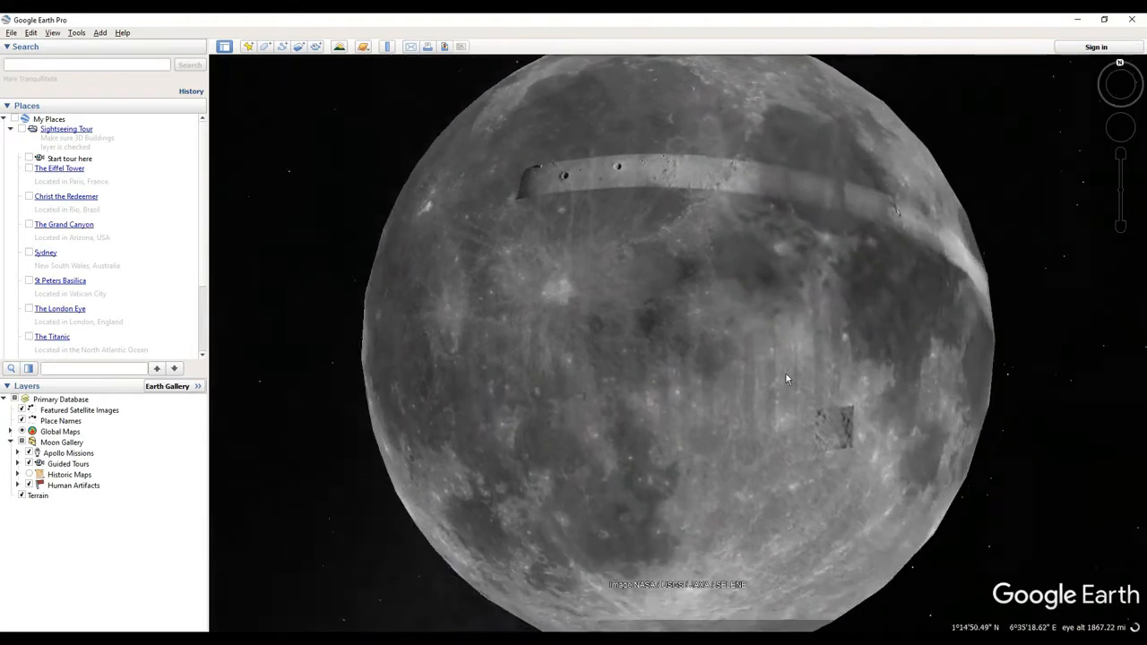
Step: Rotate the Moon globe to its northern near side and close in on the landing sites around Mare Serenitatis
mouse_move(852, 385)
left_mouse_down()
mouse_move(717, 408)
mouse_move(589, 455)
left_mouse_up()
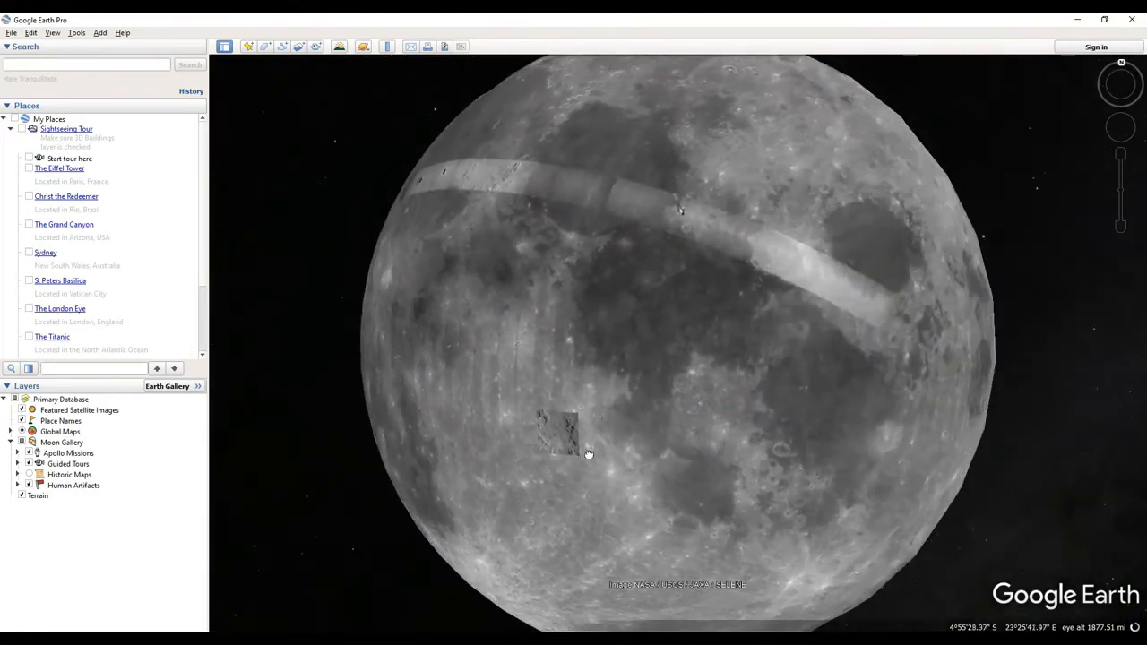
left_click_drag(711, 256, 578, 433)
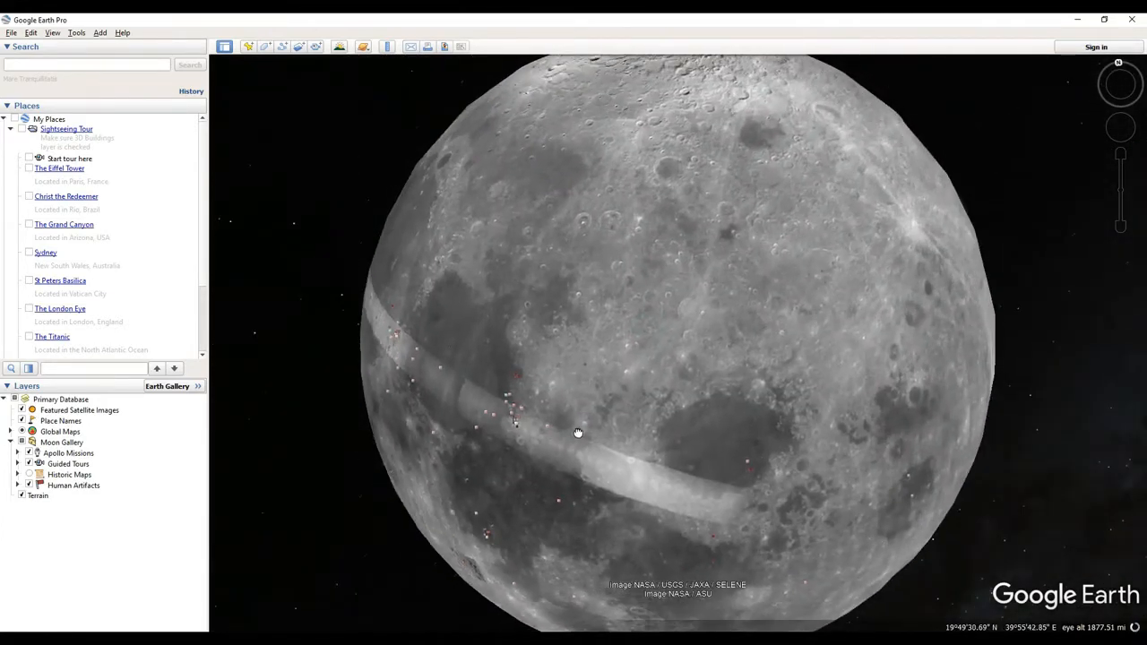
scroll(611, 356, "down", 2)
scroll(569, 394, "up", 1)
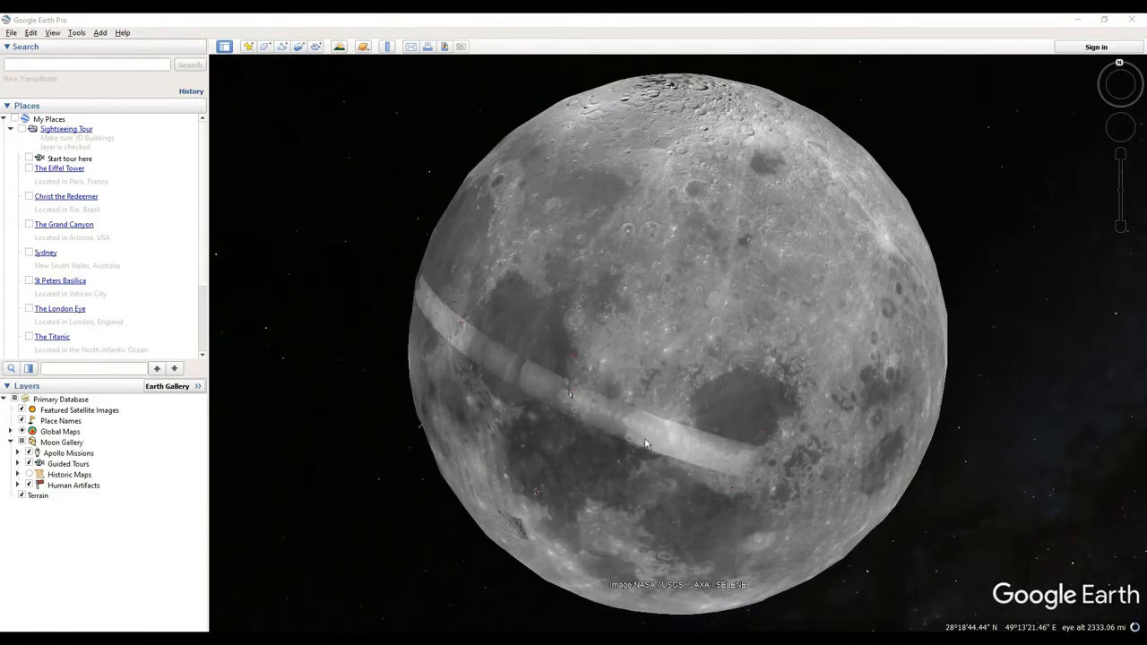
scroll(683, 335, "up", 3)
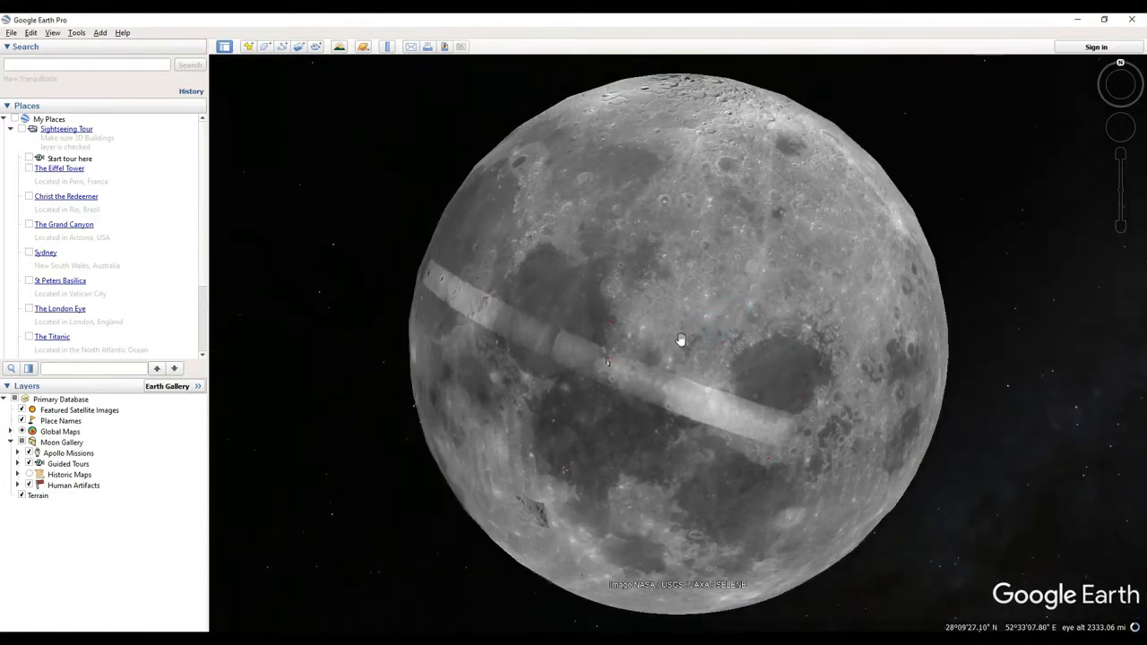
scroll(582, 396, "up", 3)
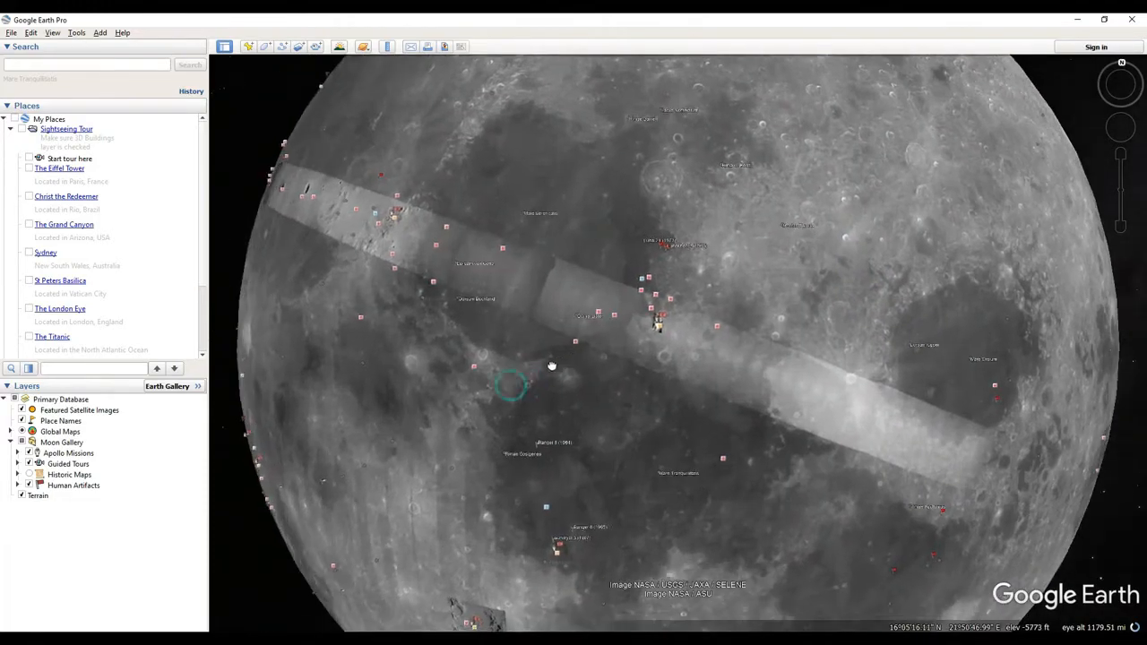
scroll(682, 303, "up", 3)
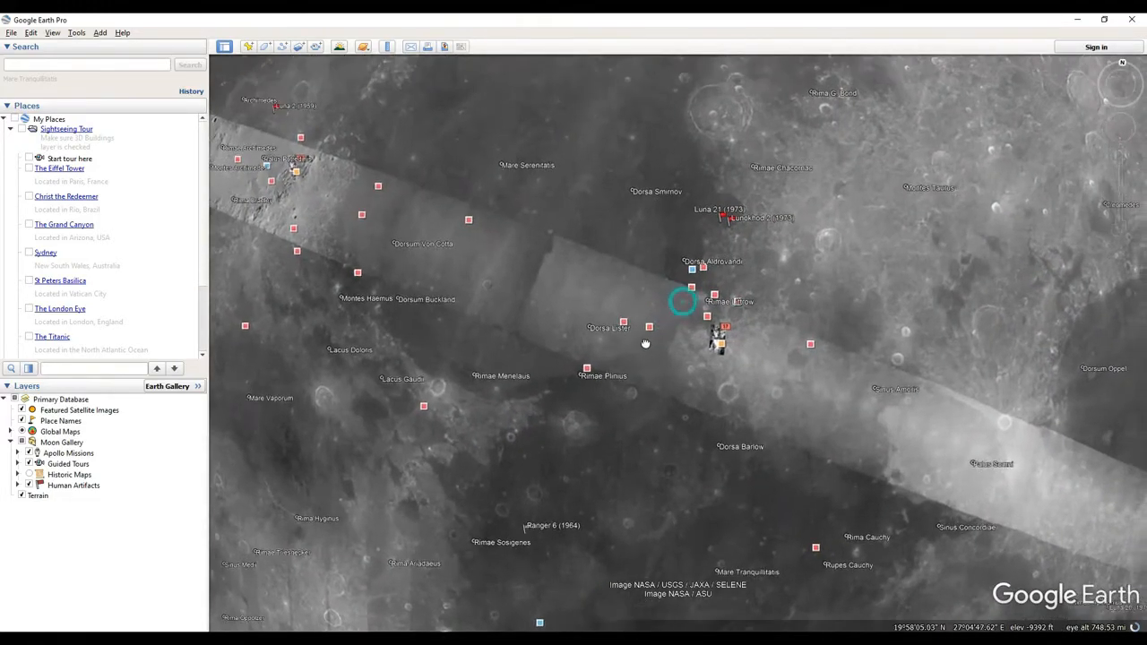
Step: Follow the detailed imagery strip westward from Mare Serenitatis past Montes Archimedes to the Timocharis crater
left_click_drag(655, 307, 693, 384)
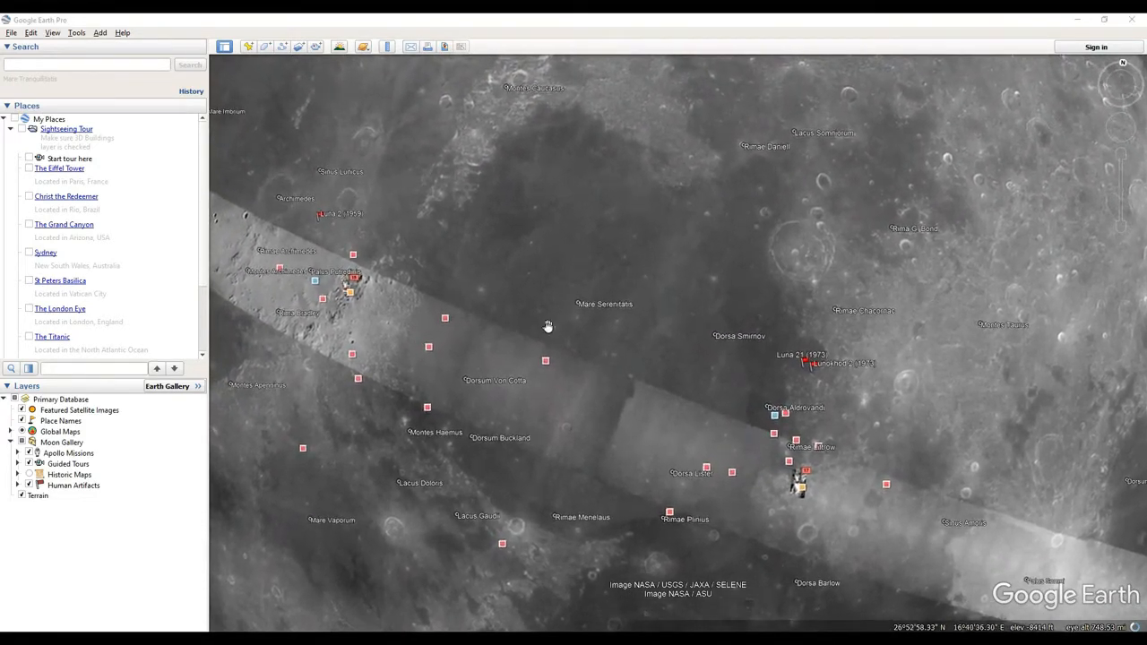
left_click_drag(546, 328, 659, 364)
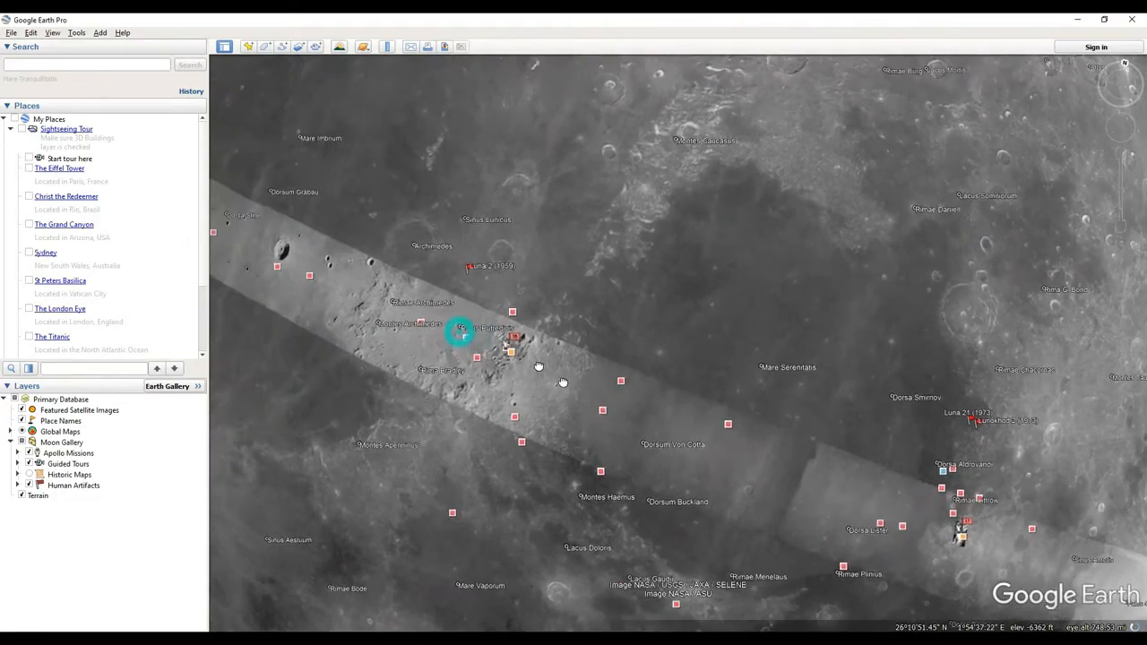
left_click_drag(456, 333, 603, 409)
left_click_drag(414, 354, 474, 367)
scroll(472, 367, "up", 3)
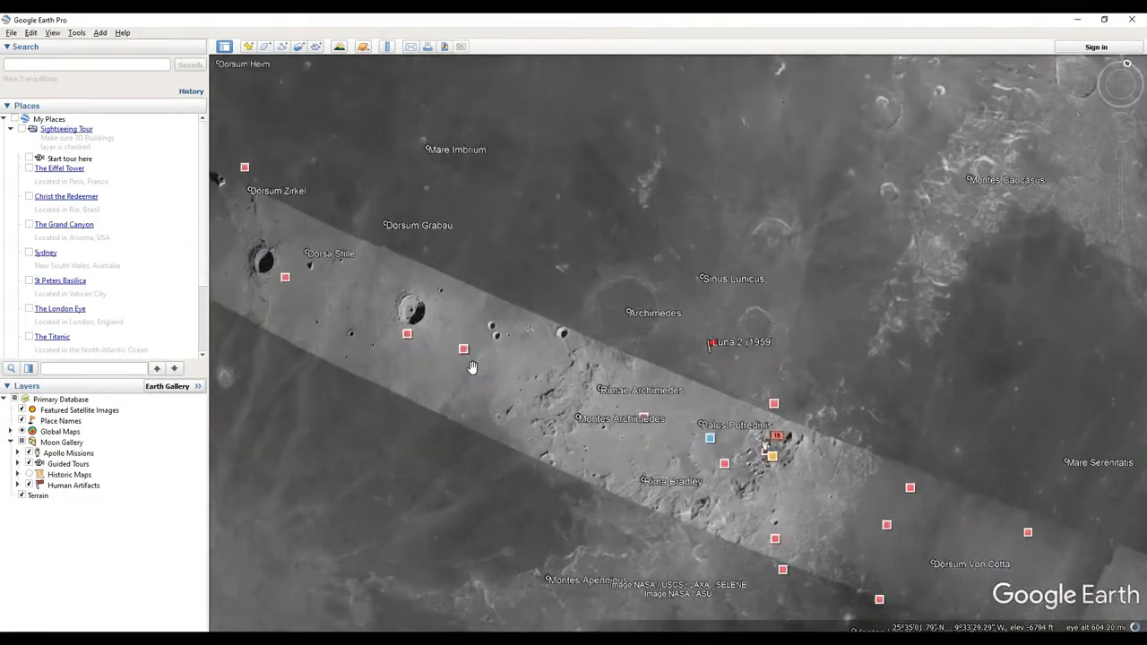
left_click_drag(397, 364, 508, 447)
scroll(512, 432, "up", 4)
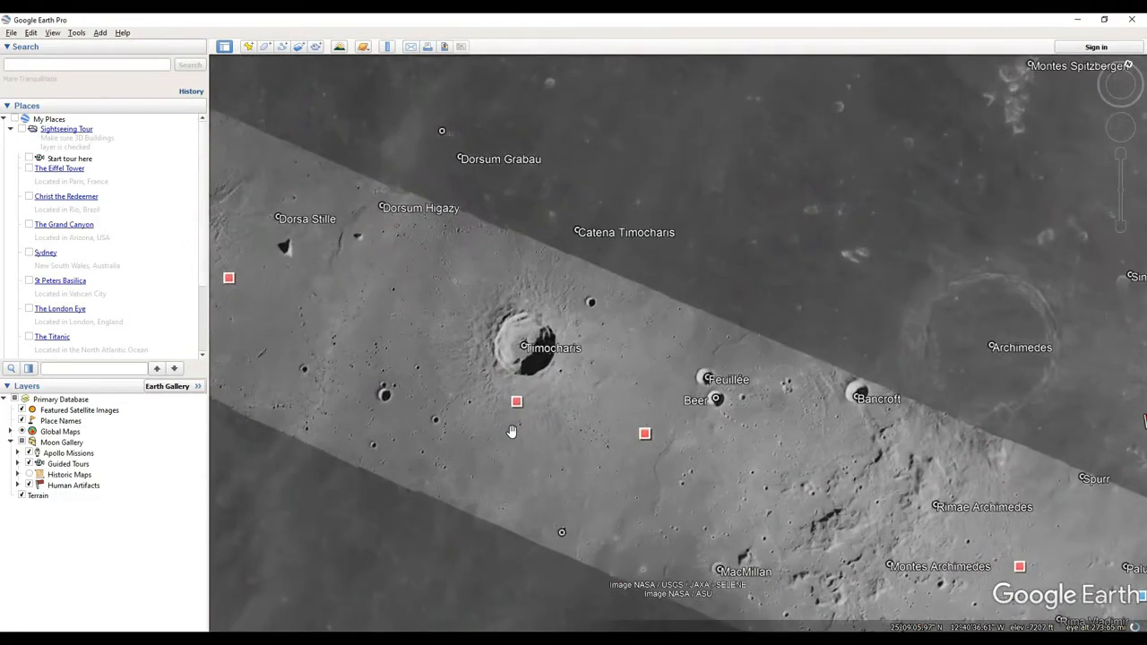
Step: Continue west along the imagery strip to the Lambert crater and open its place information
left_click_drag(512, 433, 610, 443)
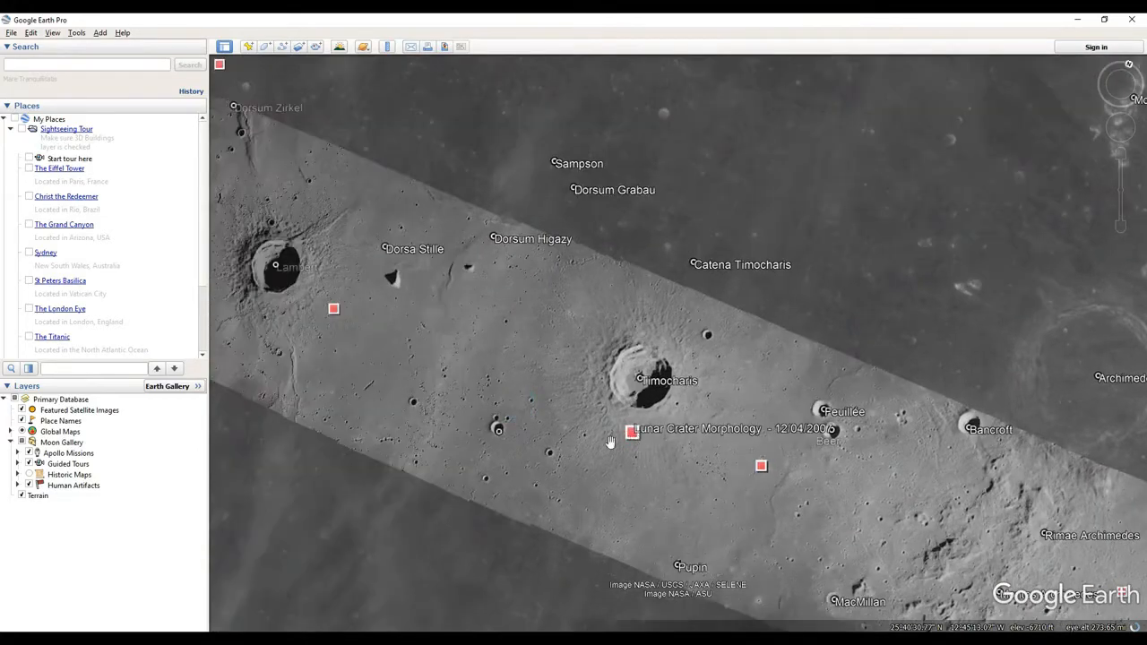
left_click_drag(425, 377, 623, 455)
scroll(533, 433, "up", 3)
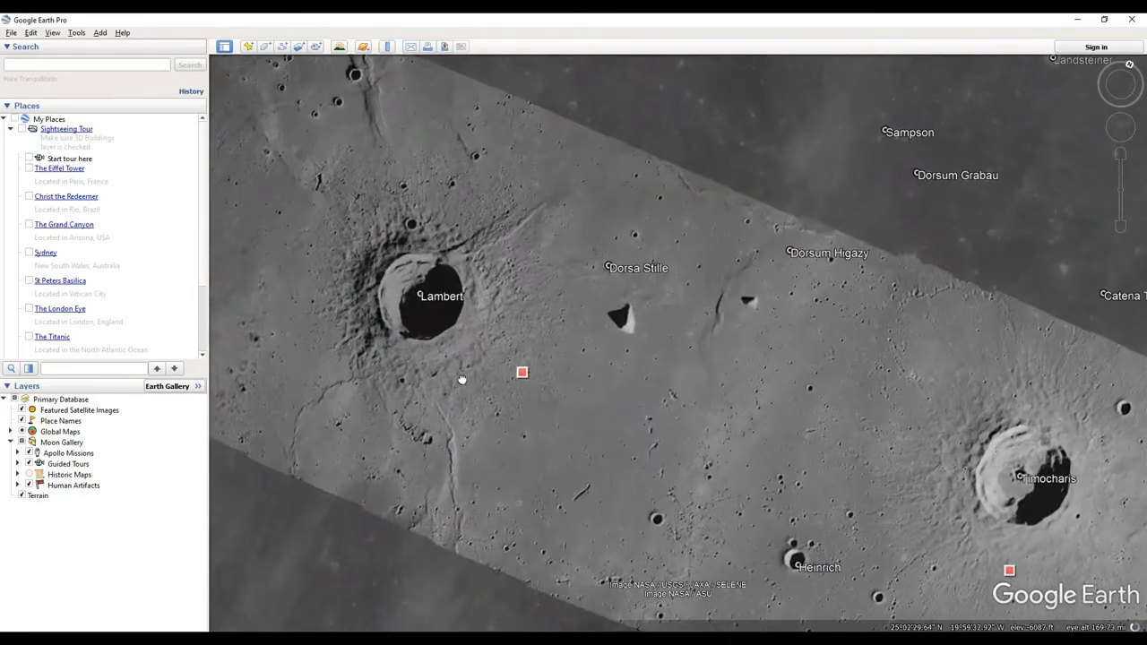
left_click_drag(438, 356, 571, 489)
left_click_drag(508, 381, 541, 413)
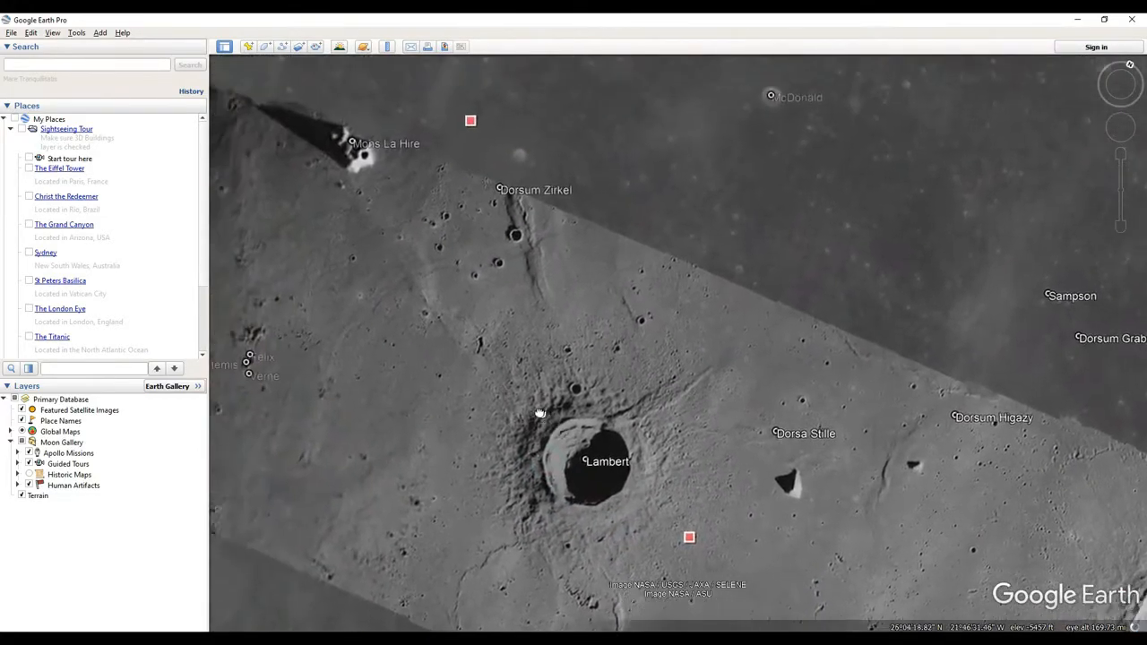
left_click(584, 462)
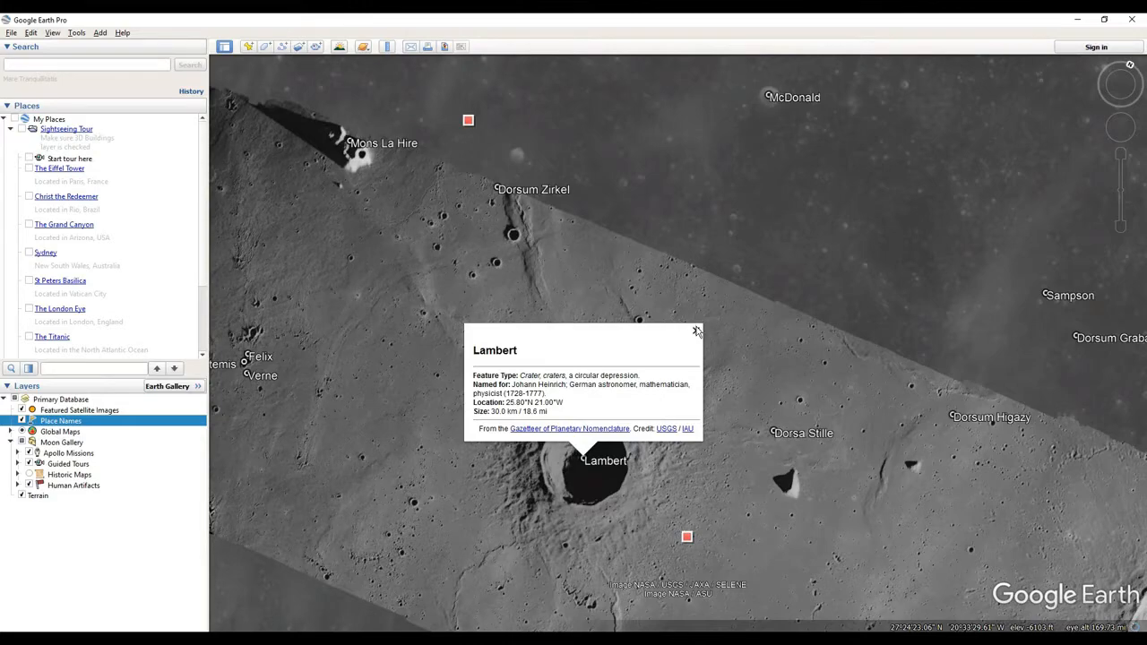
Step: Close the crater information and examine the whole Moon from farther out, including its cratered polar region
scroll(722, 391, "down", 5)
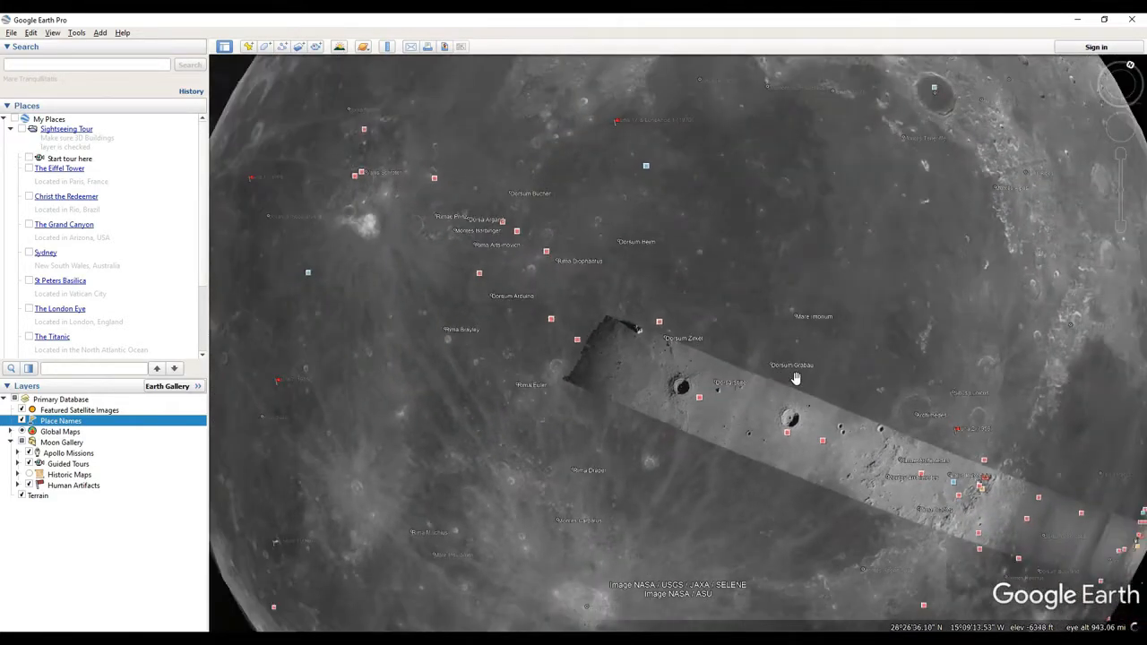
scroll(796, 378, "down", 2)
left_click_drag(576, 369, 725, 300)
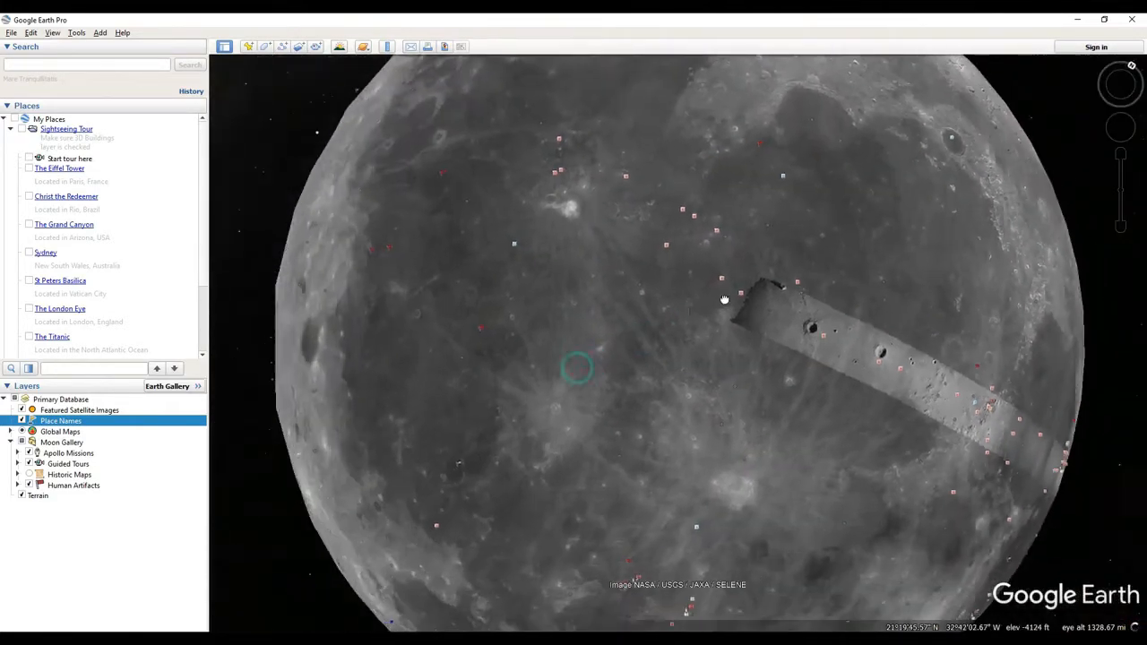
left_click_drag(570, 394, 598, 465)
left_click_drag(564, 305, 591, 417)
scroll(591, 418, "down", 3)
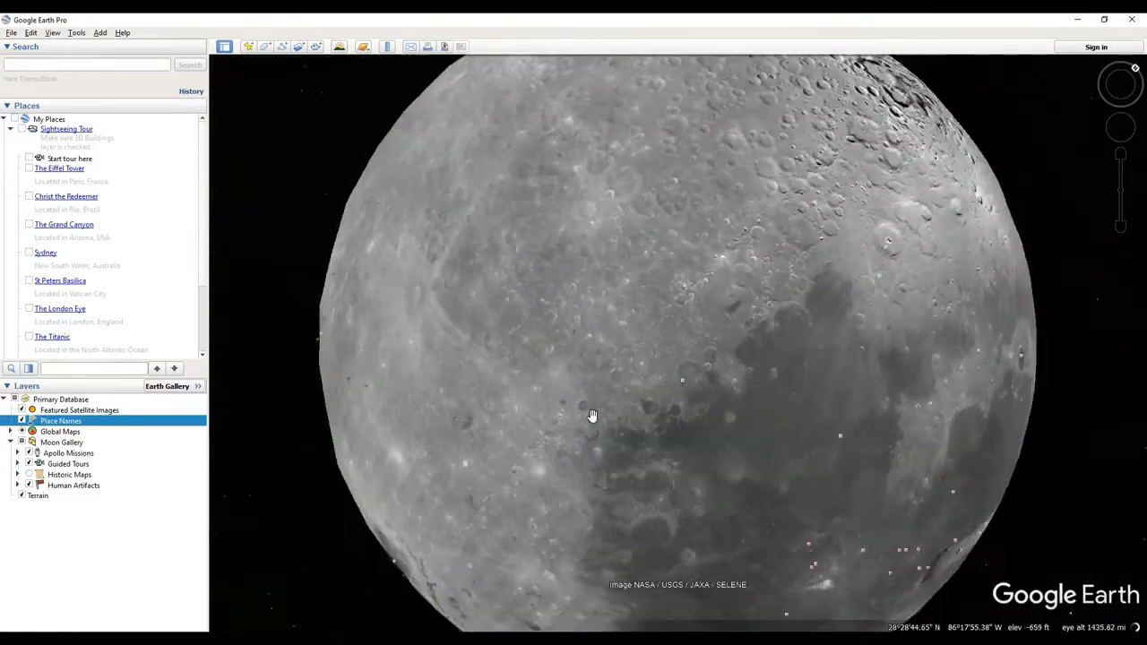
left_click_drag(666, 350, 516, 396)
left_click_drag(663, 289, 556, 346)
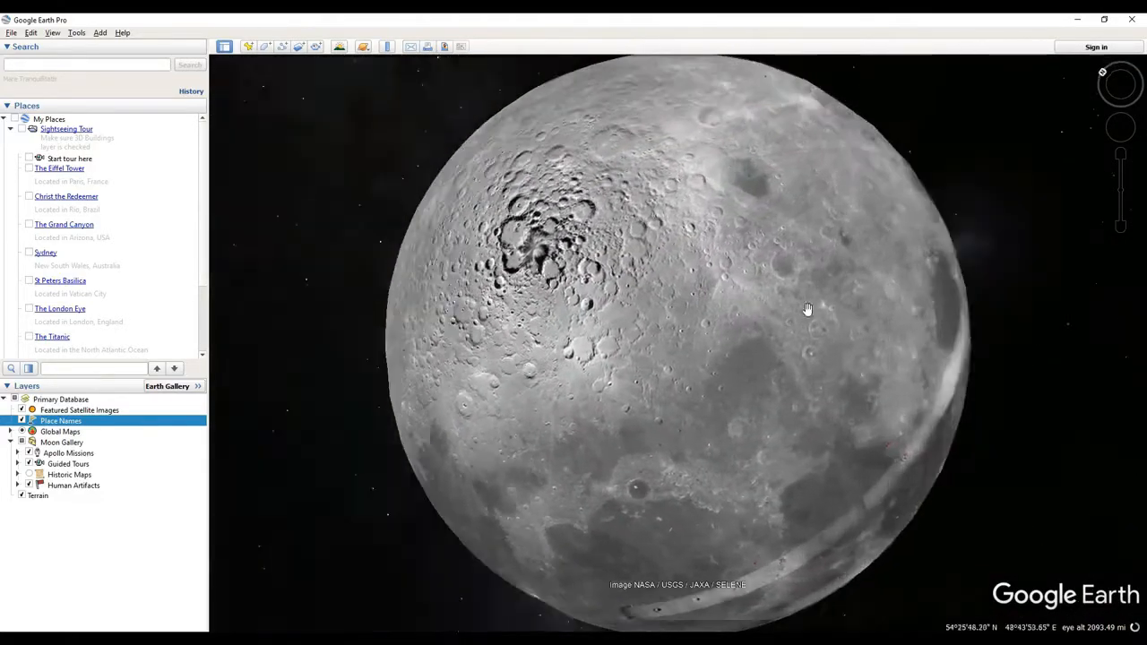
left_click_drag(807, 310, 782, 385)
left_click_drag(690, 276, 702, 412)
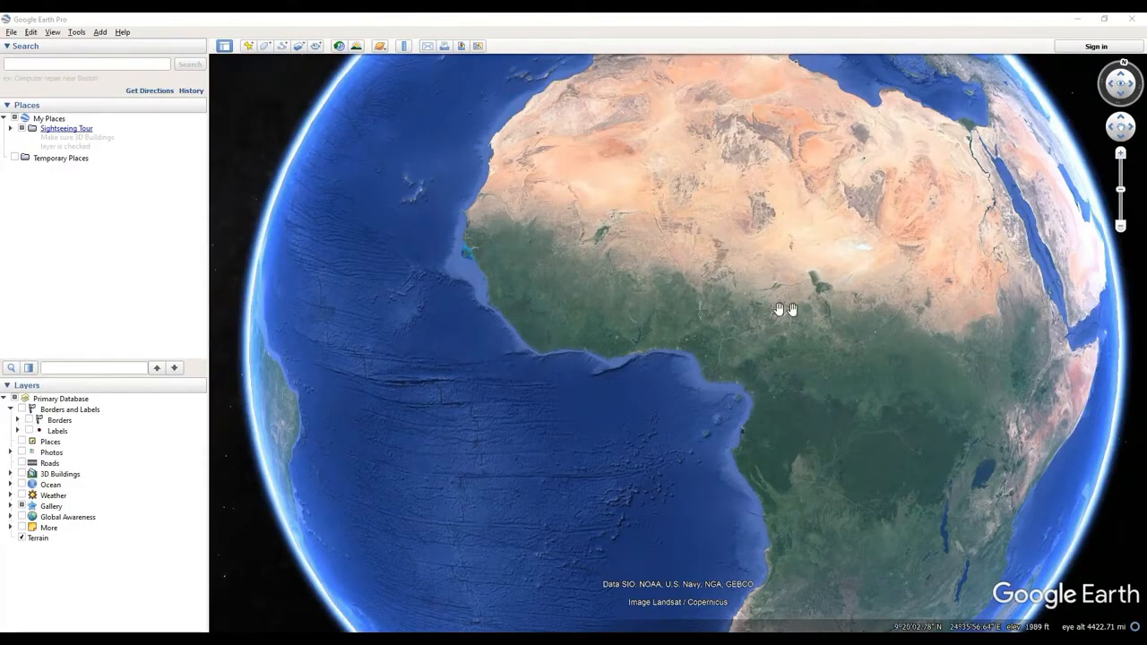
Step: Survey the Earth globe from West Africa across the Sahara to the Mediterranean and Europe
left_click_drag(650, 274, 674, 315)
left_click_drag(584, 304, 538, 365)
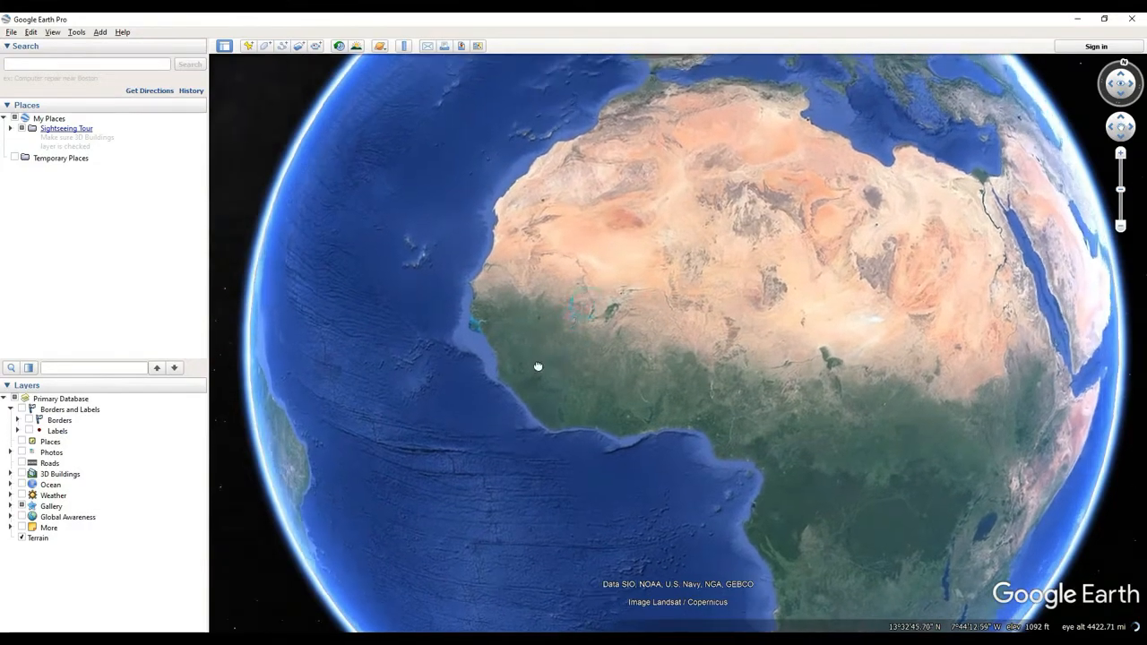
left_click_drag(630, 239, 615, 344)
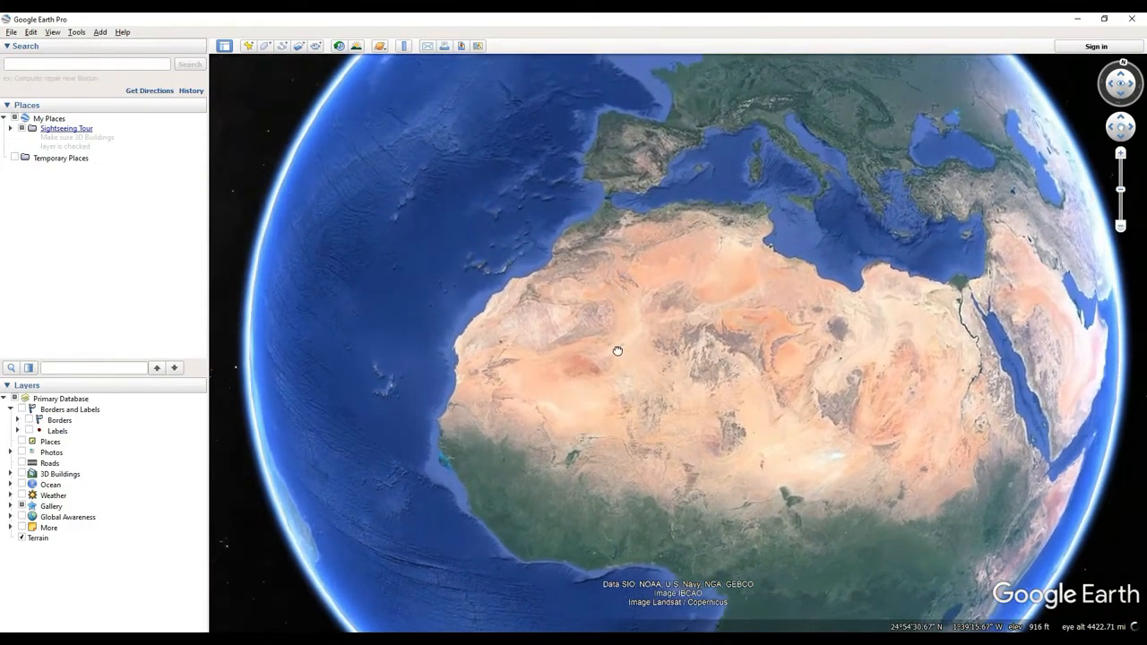
left_click_drag(894, 254, 815, 360)
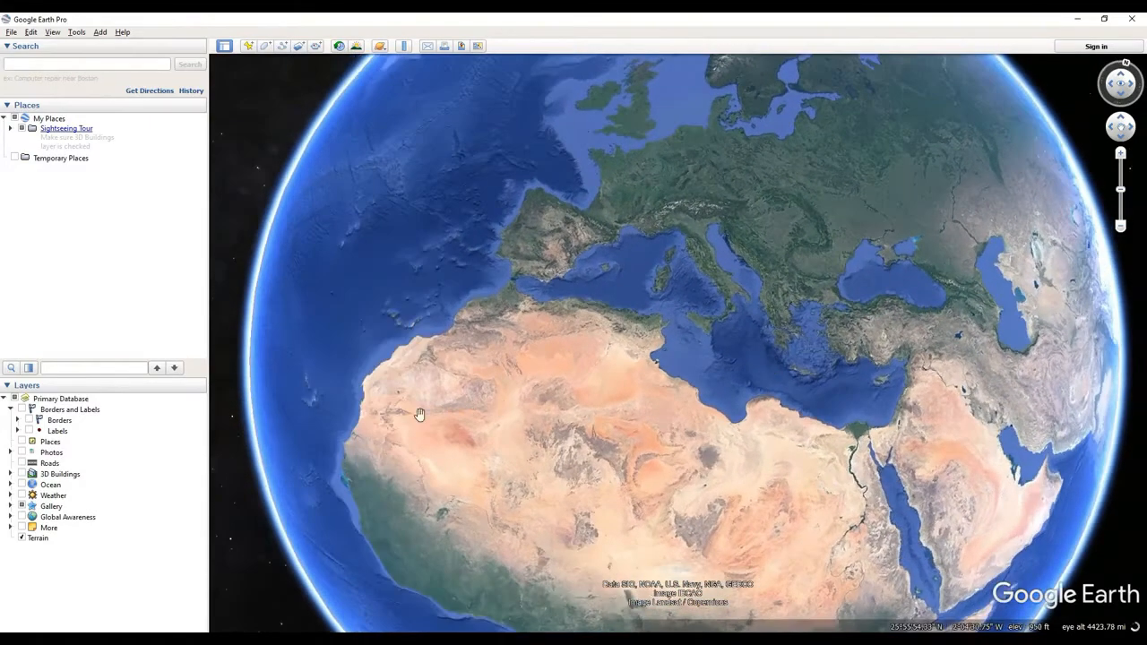
left_click_drag(595, 369, 670, 282)
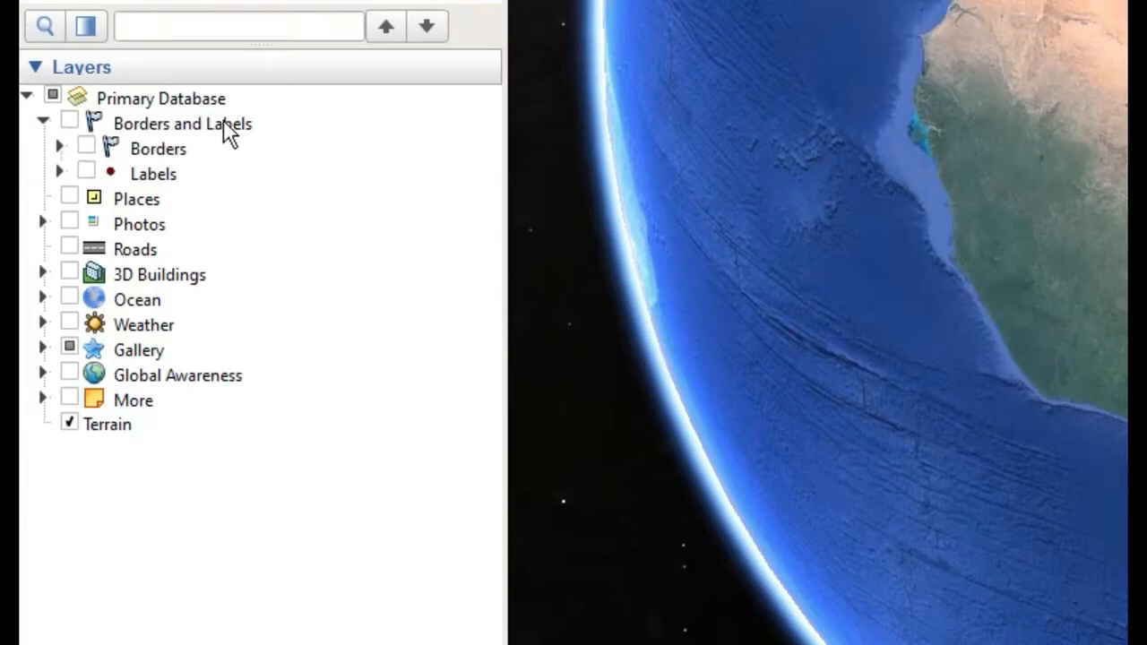
Step: Expand the Labels and Borders layer groups and turn on Country Names and International Borders
left_click(60, 172)
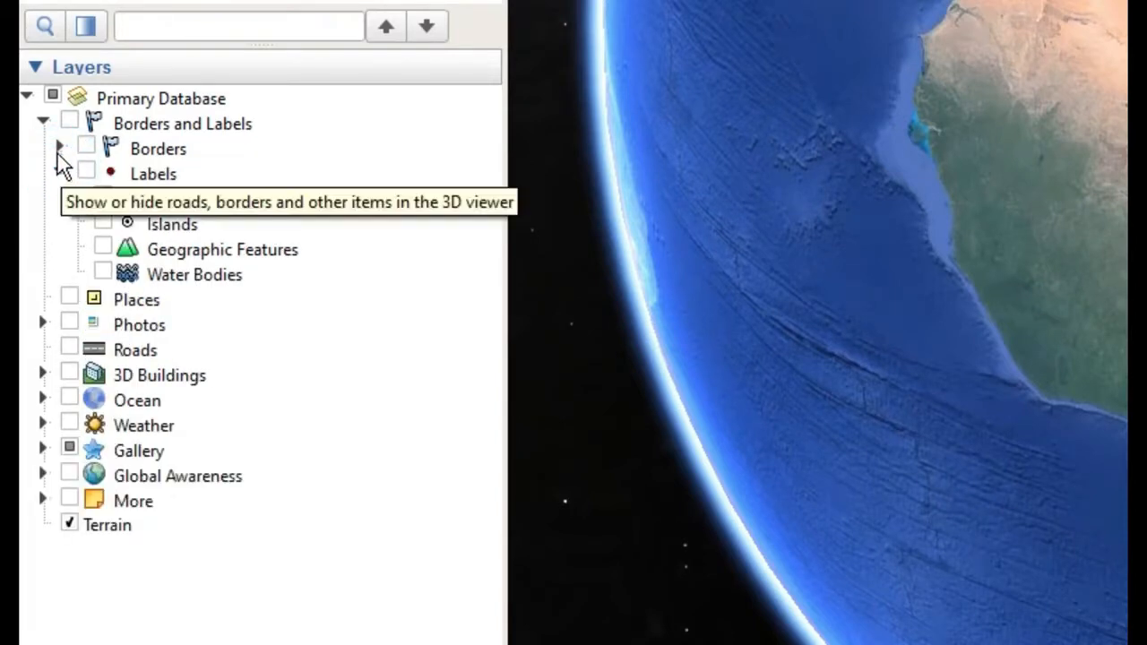
left_click(60, 148)
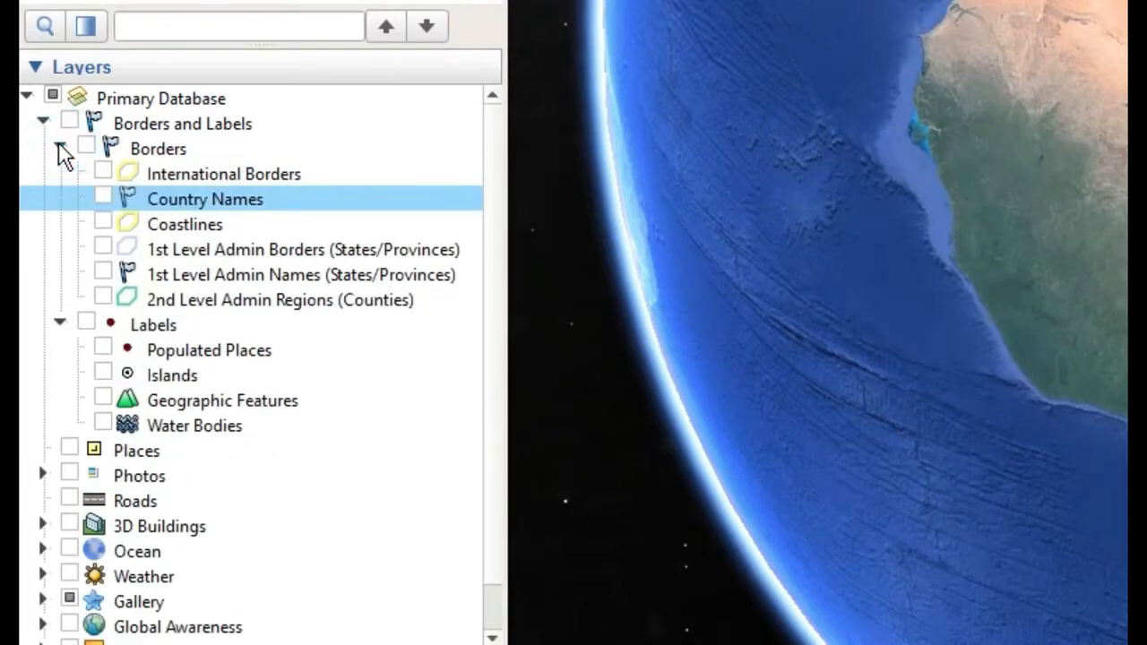
left_click(104, 199)
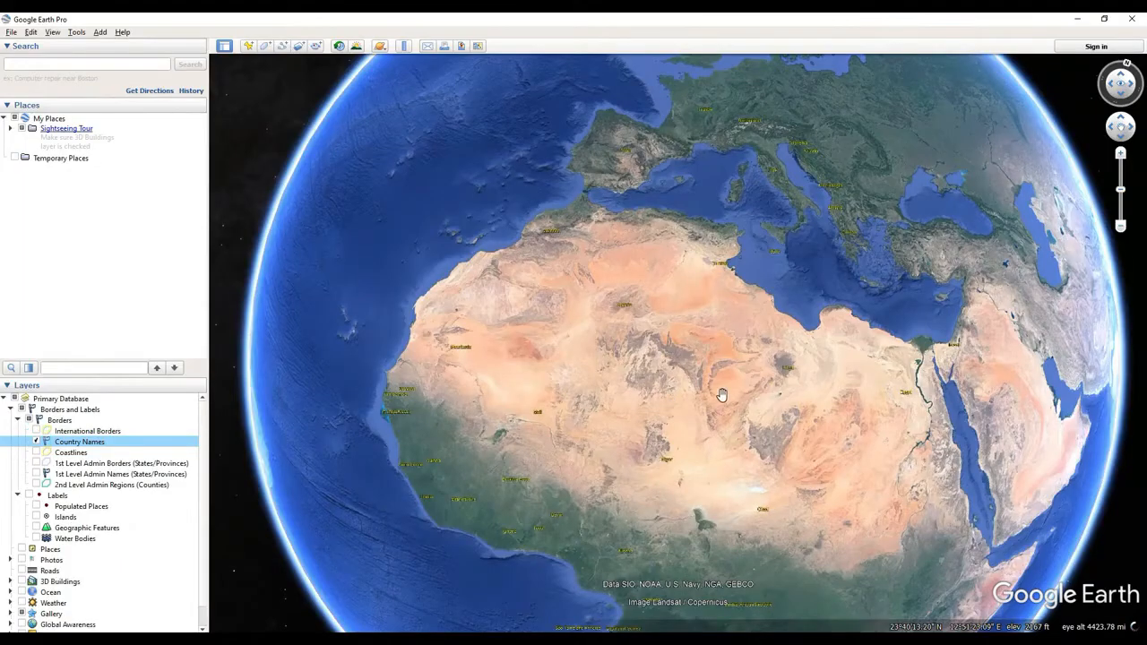
scroll(723, 396, "up", 3)
left_click_drag(612, 295, 644, 333)
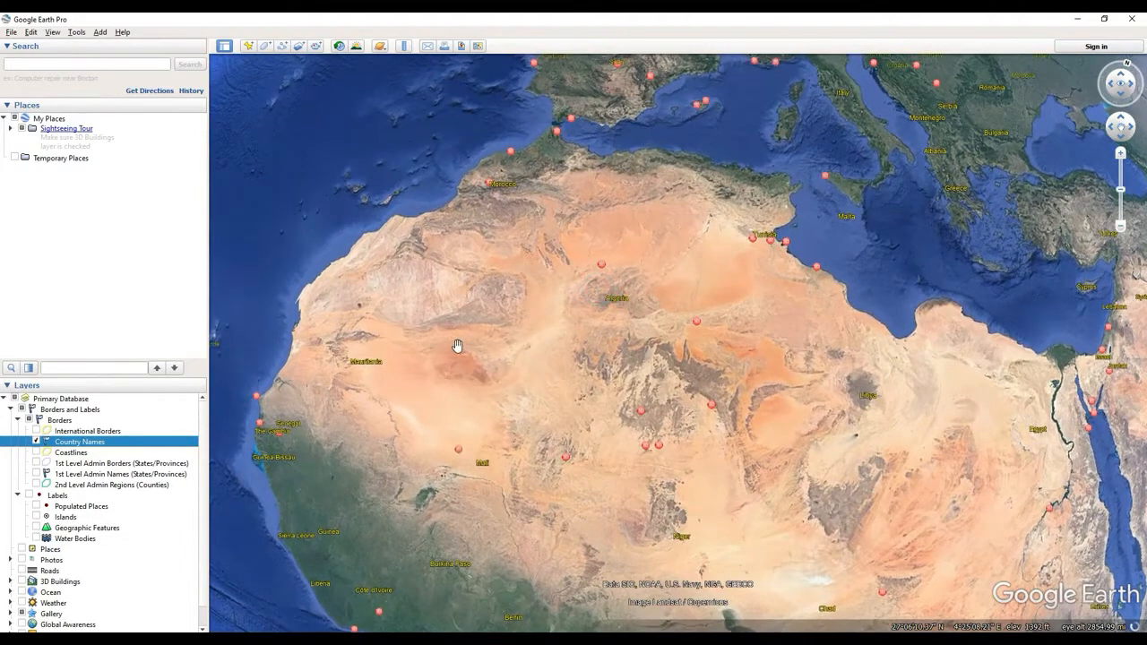
left_click(37, 432)
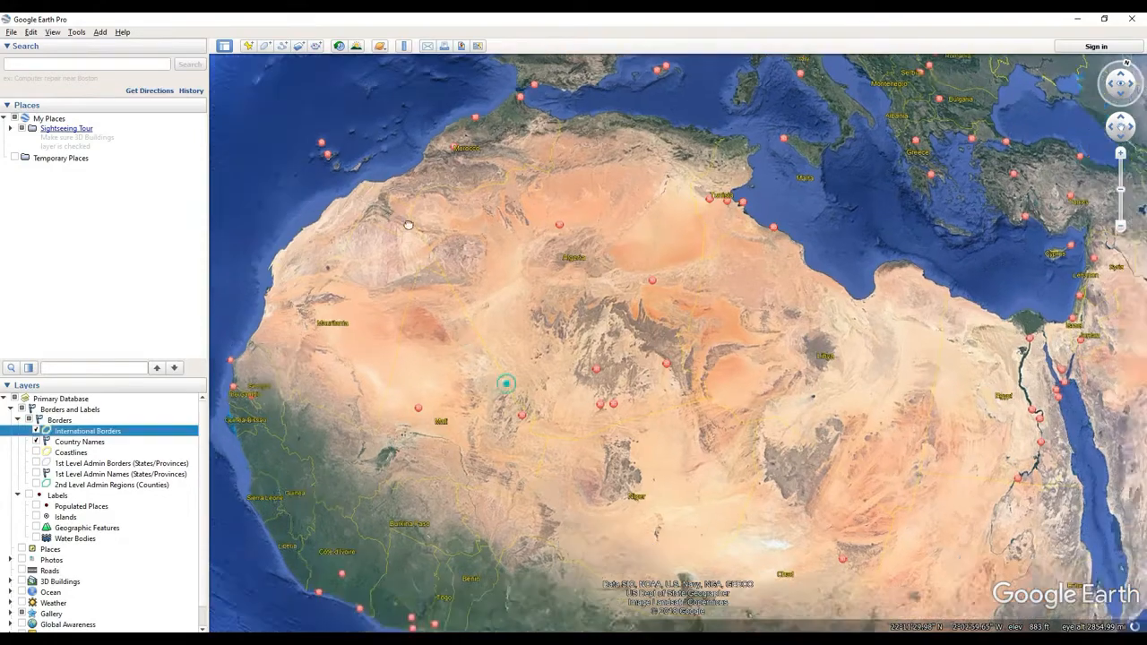
Step: Examine the country names and international borders across North Africa, the Middle East, Central Asia and India
left_click_drag(507, 385, 403, 218)
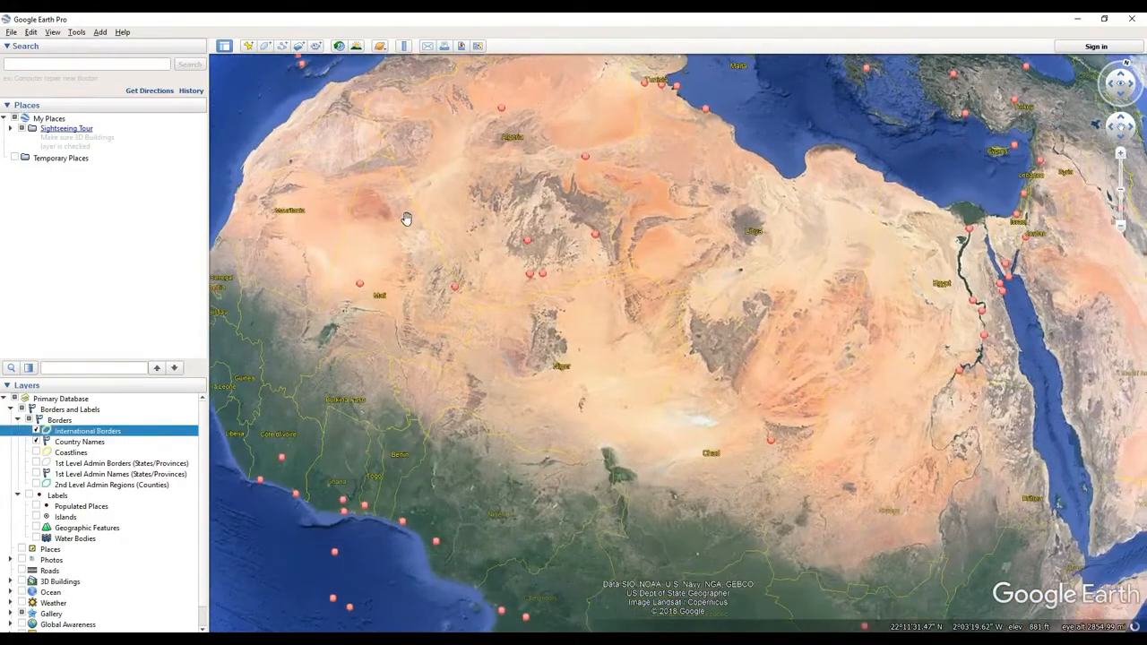
left_click_drag(688, 263, 403, 345)
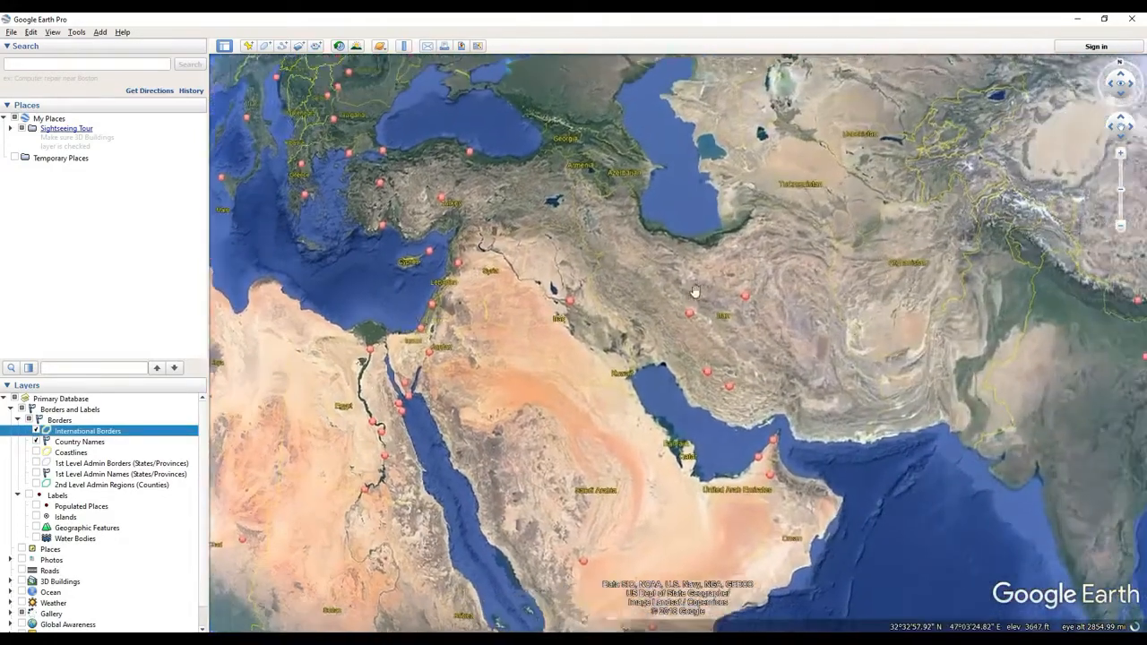
left_click_drag(694, 292, 647, 225)
left_click_drag(842, 248, 613, 350)
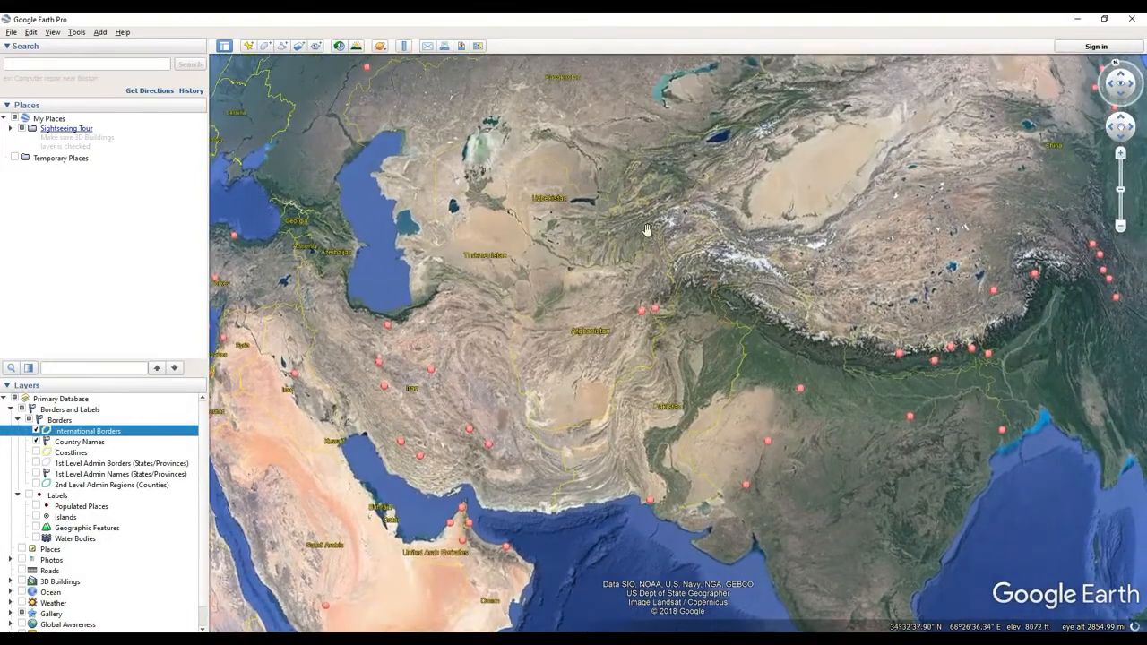
left_click_drag(857, 369, 734, 317)
middle_click_drag(751, 376, 650, 382)
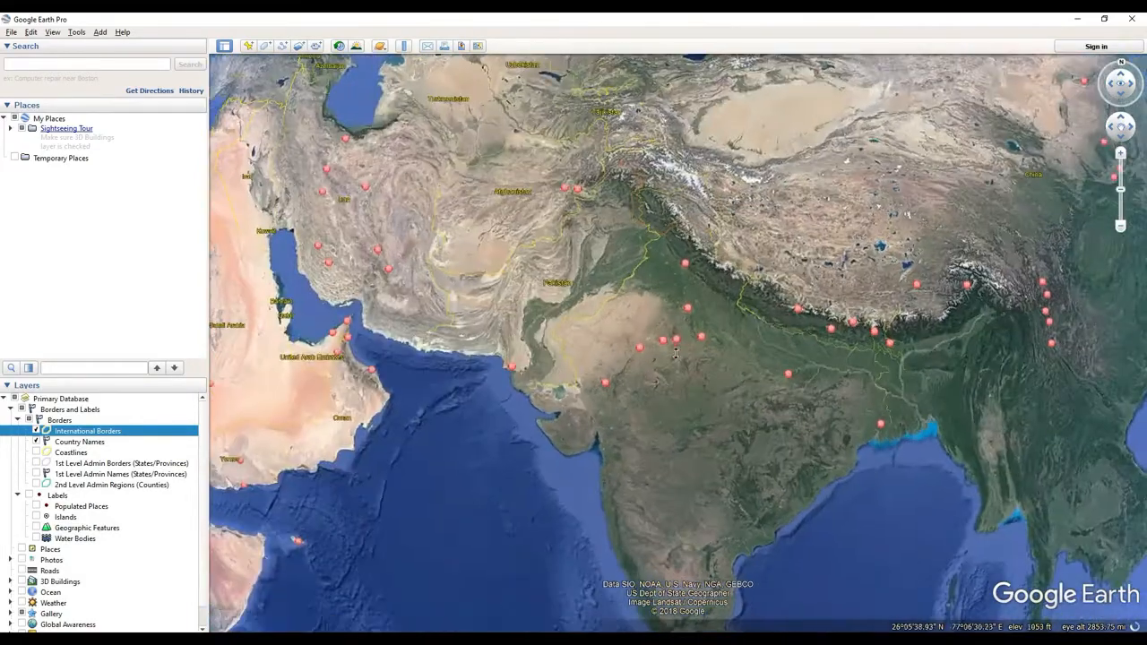
left_click_drag(610, 340, 730, 484)
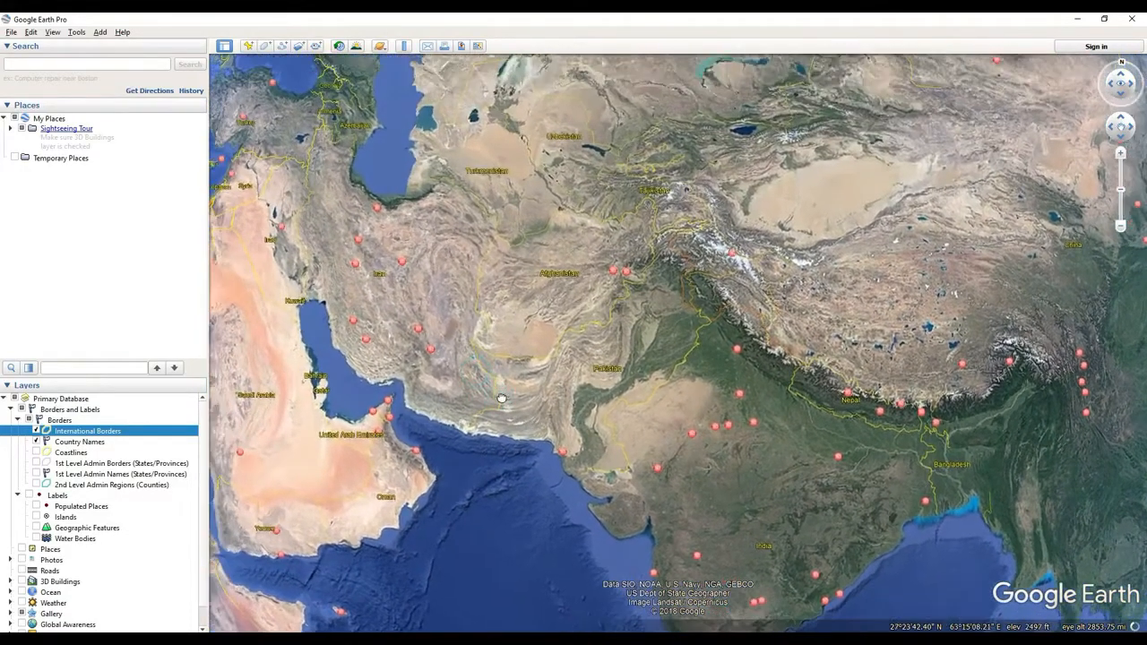
left_click_drag(476, 355, 507, 375)
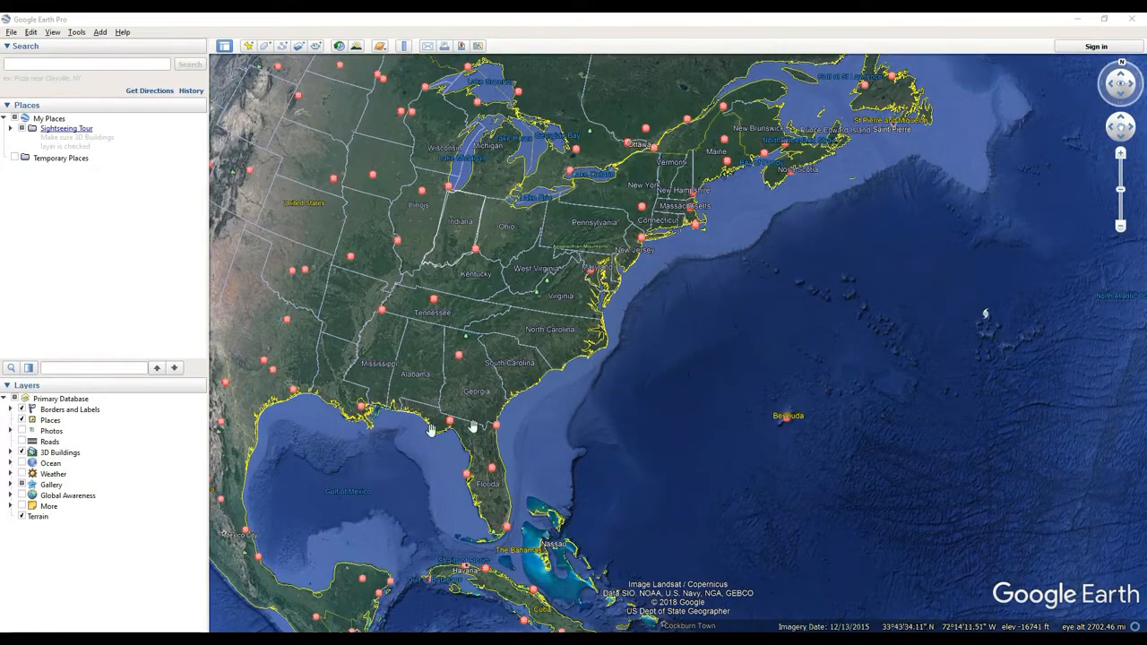
Step: Expand the Ocean layer group and turn on the Shipwrecks layer
left_click(9, 464)
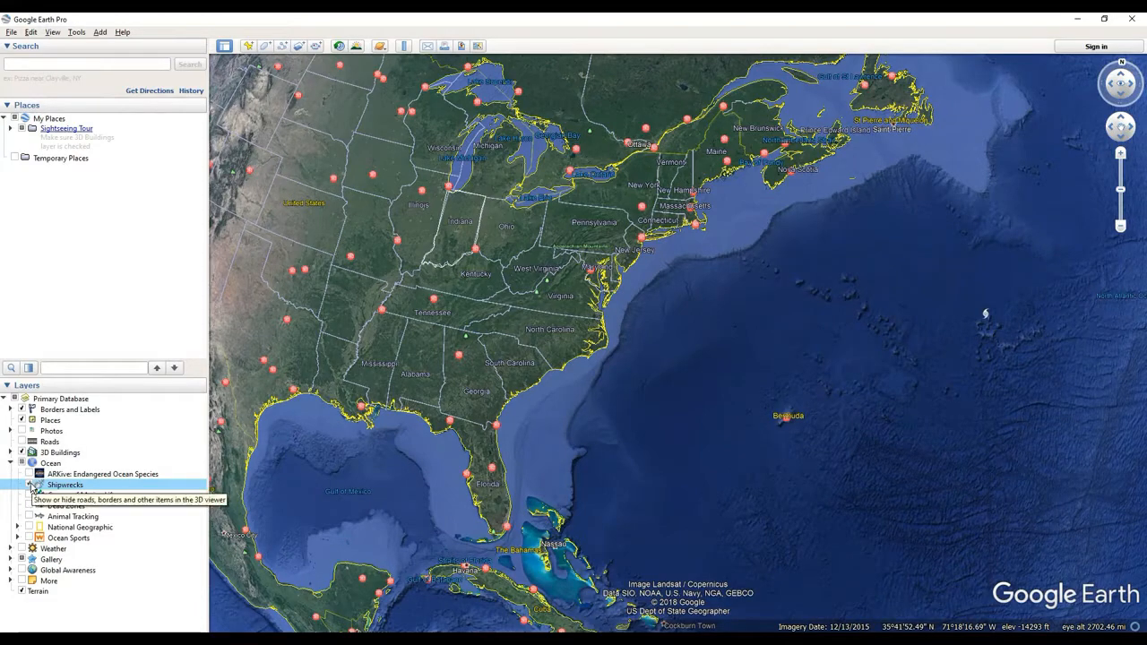
left_click(28, 485)
Step: Open the Ocean Ranger shipwreck record east of Newfoundland, read through its sinking account and close it
left_click_drag(801, 343, 633, 354)
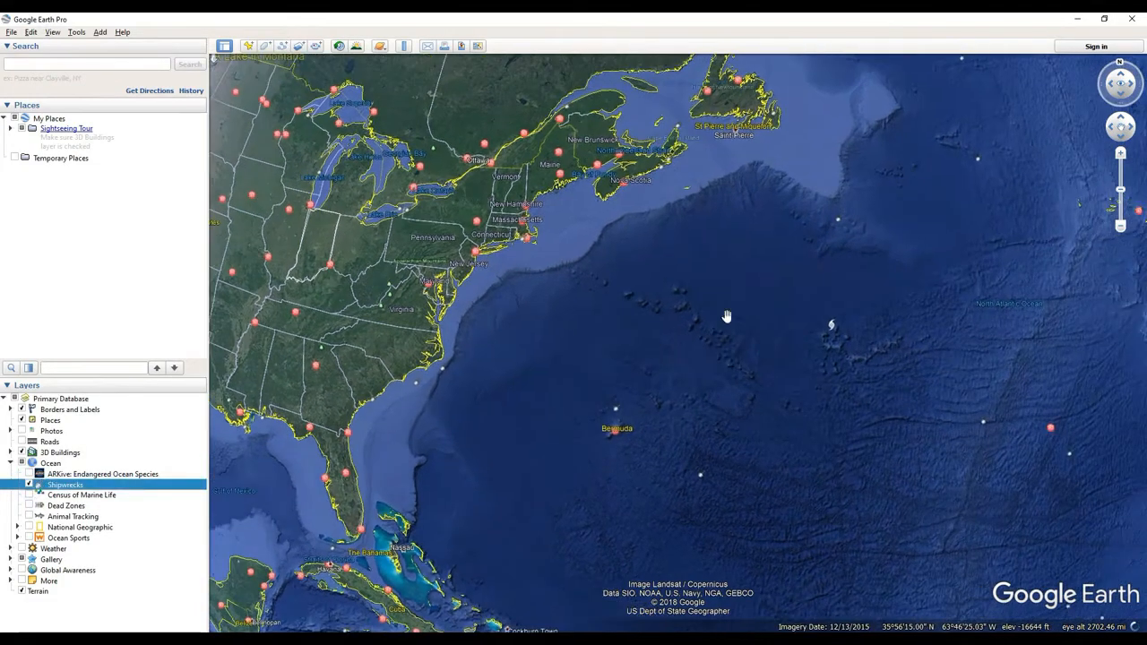
left_click_drag(864, 270, 744, 267)
scroll(744, 267, "up", 2)
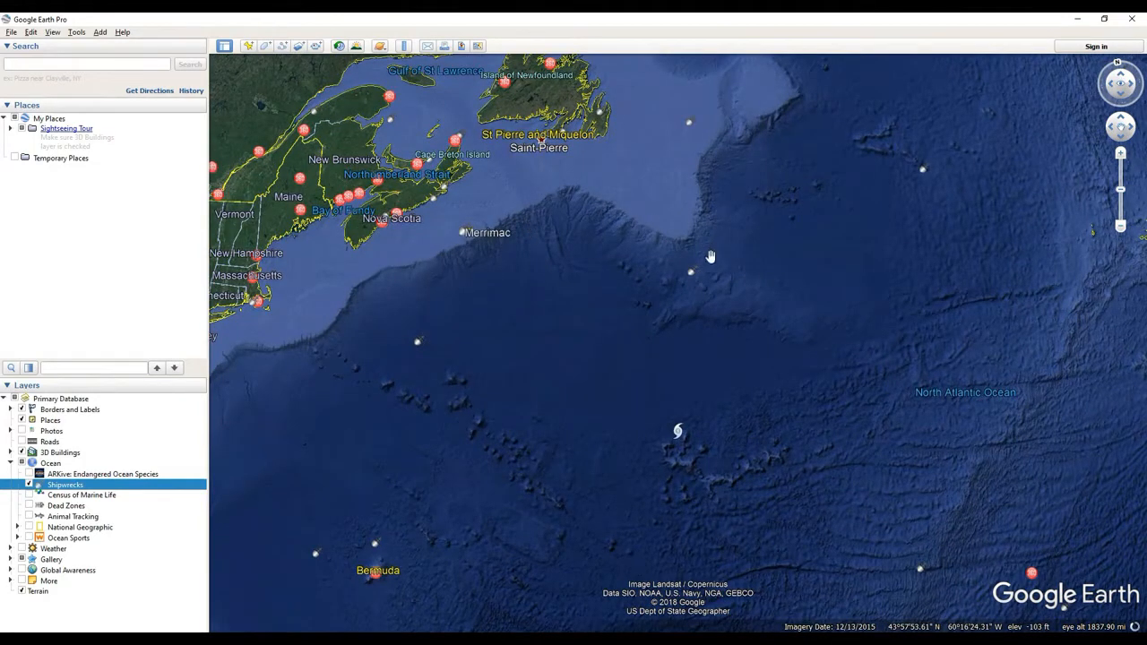
left_click_drag(708, 258, 614, 314)
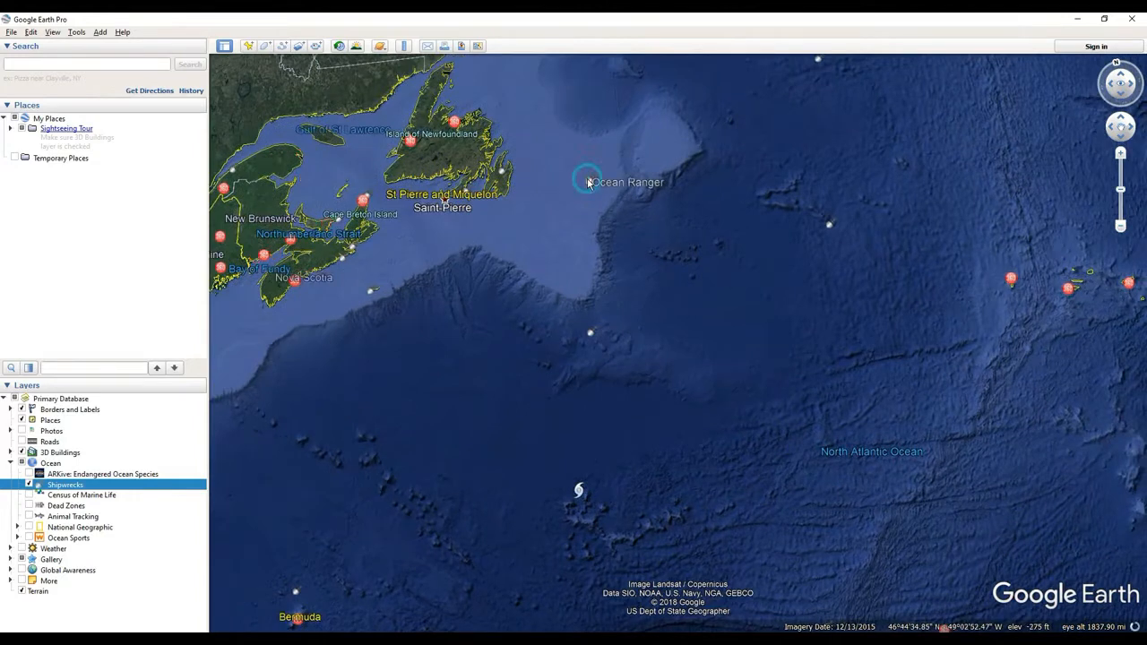
left_click(589, 183)
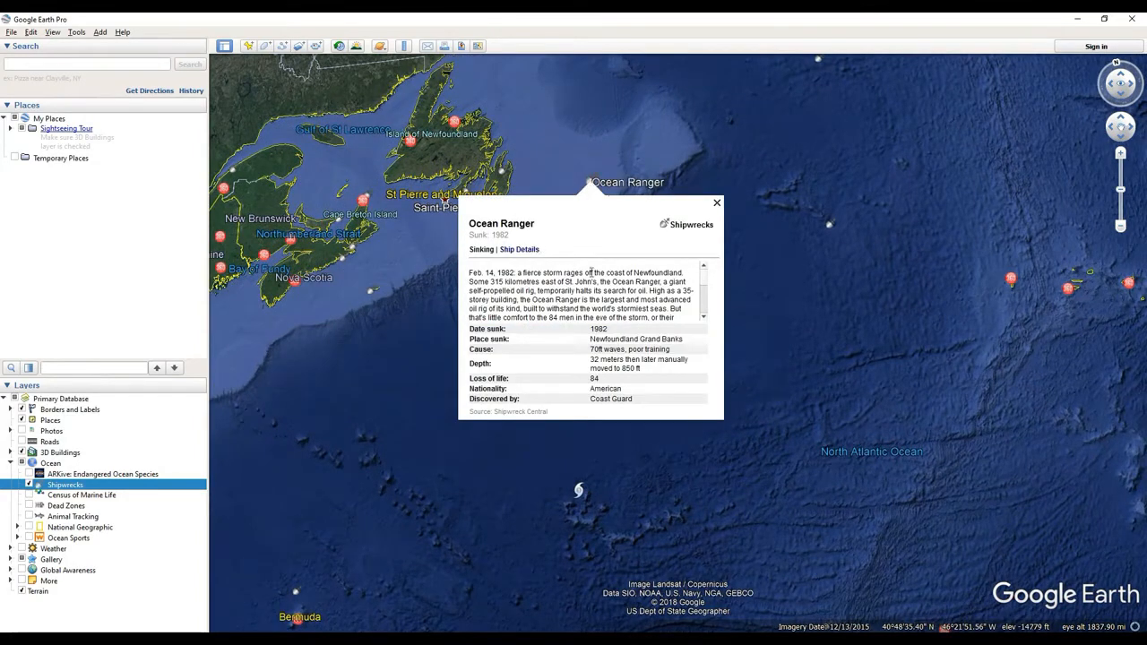
scroll(591, 272, "down", 6)
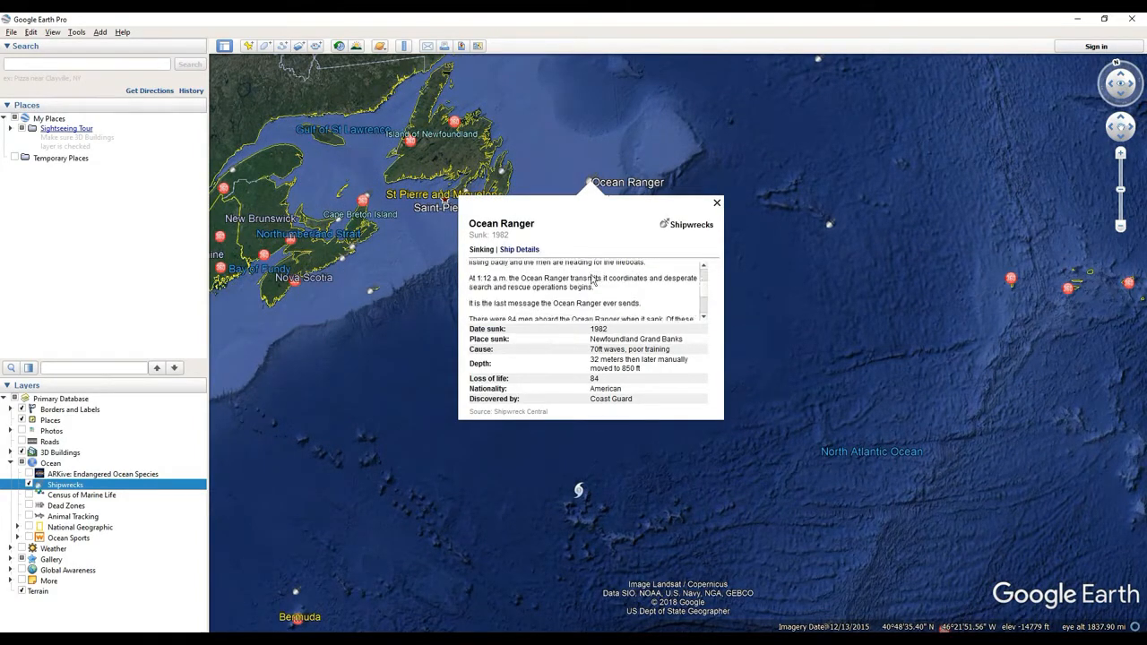
scroll(606, 317, "down", 2)
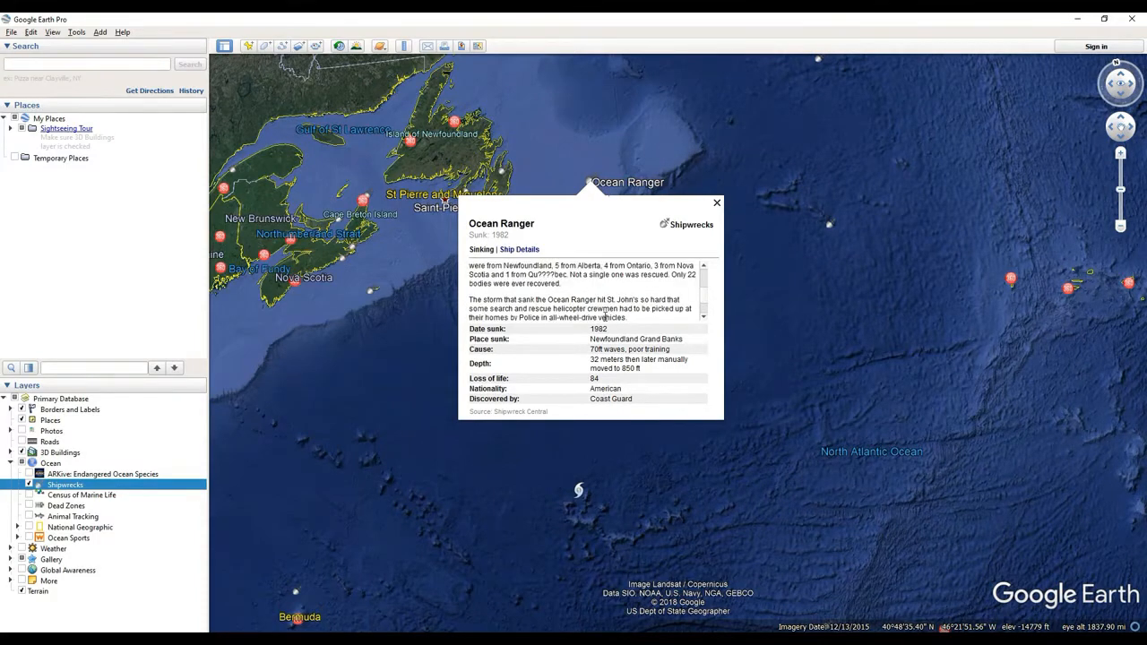
left_click(716, 203)
Step: Check the information on the U518 shipwreck northwest of the Azores and close it
left_click_drag(896, 337, 704, 305)
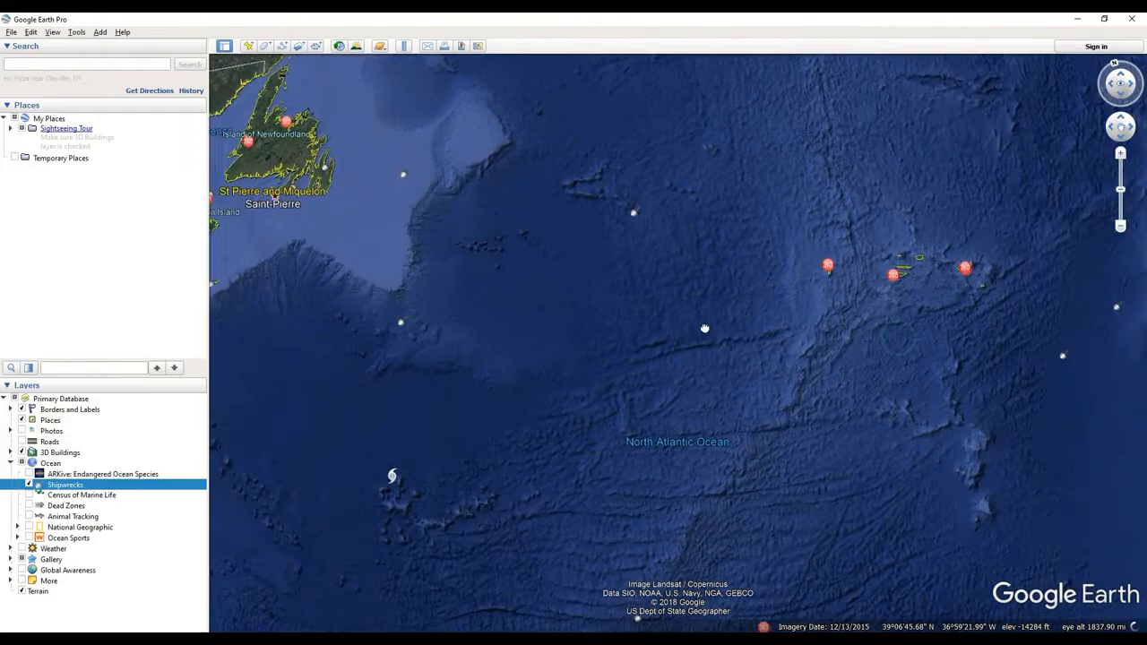
left_click(634, 214)
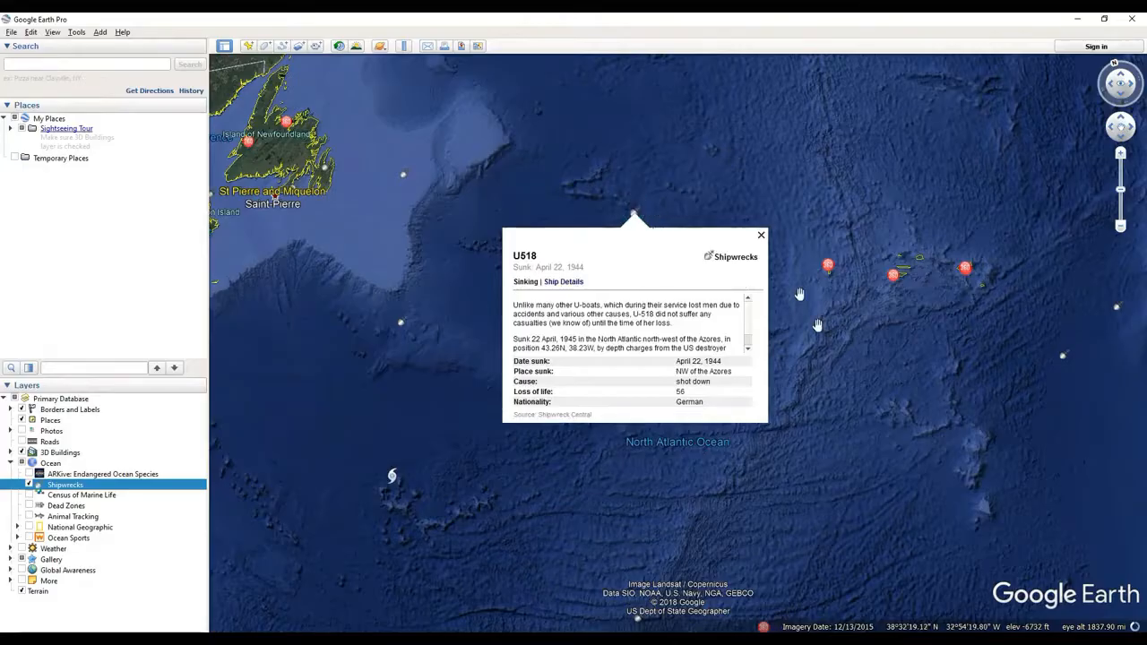
left_click(761, 234)
Step: Follow the shipwreck markers to the West African coast, check the U-468 wreck's information and close it
left_click_drag(819, 384, 604, 323)
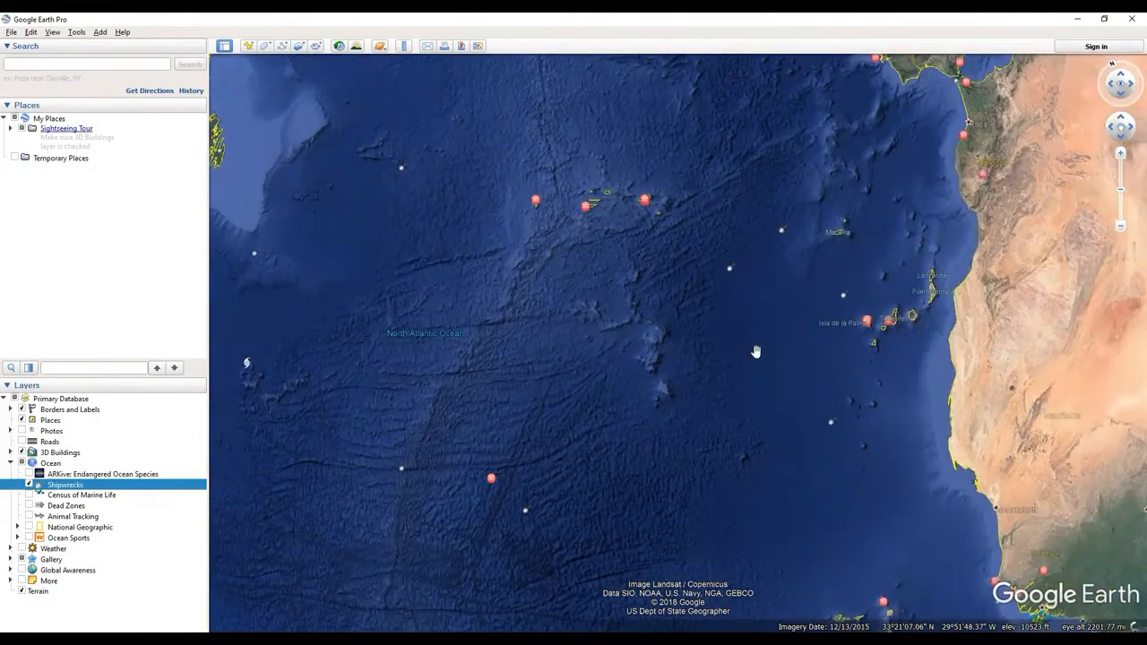
left_click_drag(636, 358, 638, 347)
left_click_drag(730, 394, 617, 320)
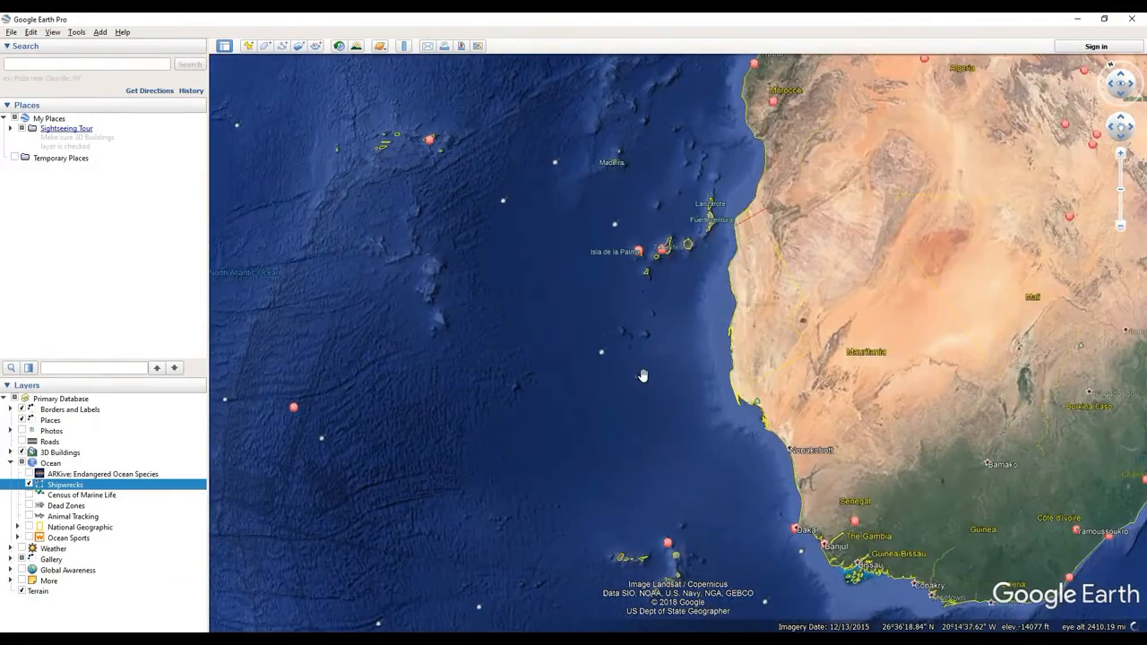
left_click_drag(612, 410, 625, 228)
left_click_drag(670, 433, 624, 334)
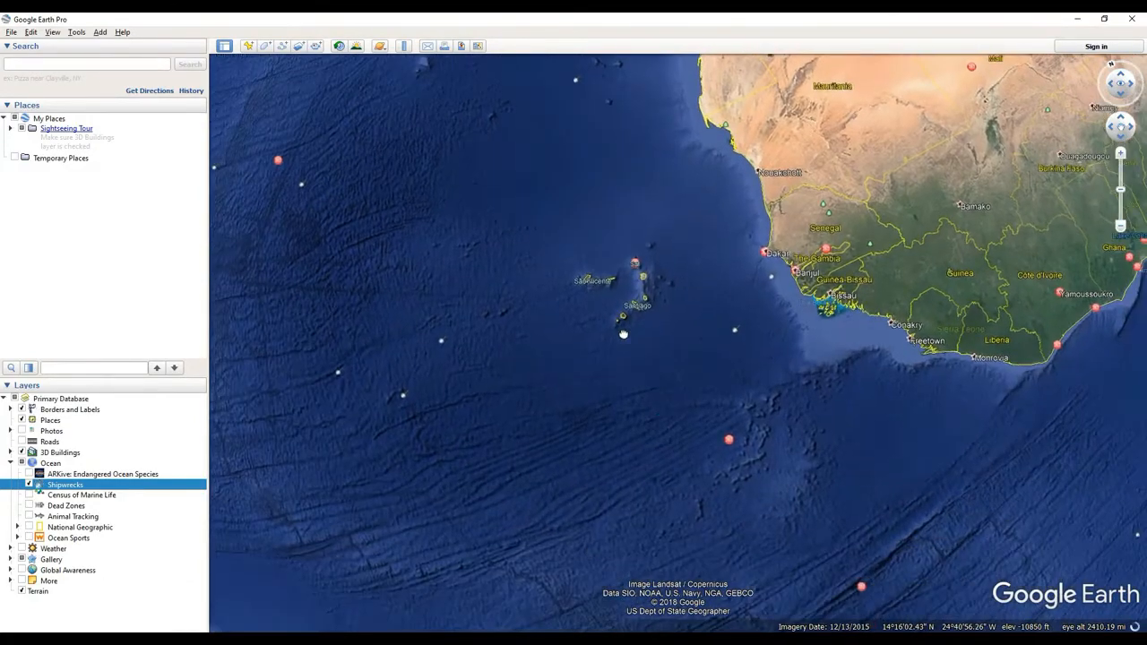
left_click(736, 331)
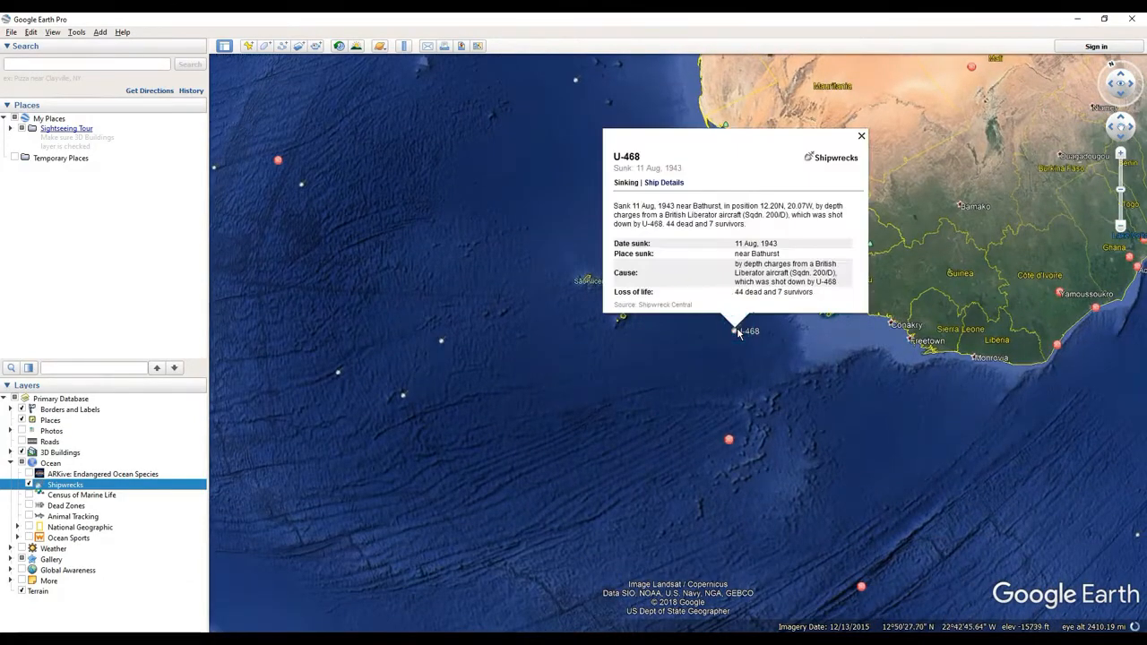
left_click(861, 135)
Step: Check the shipwreck marker in the open Atlantic west of the Cape Verde islands and dismiss it
left_click_drag(430, 387, 520, 385)
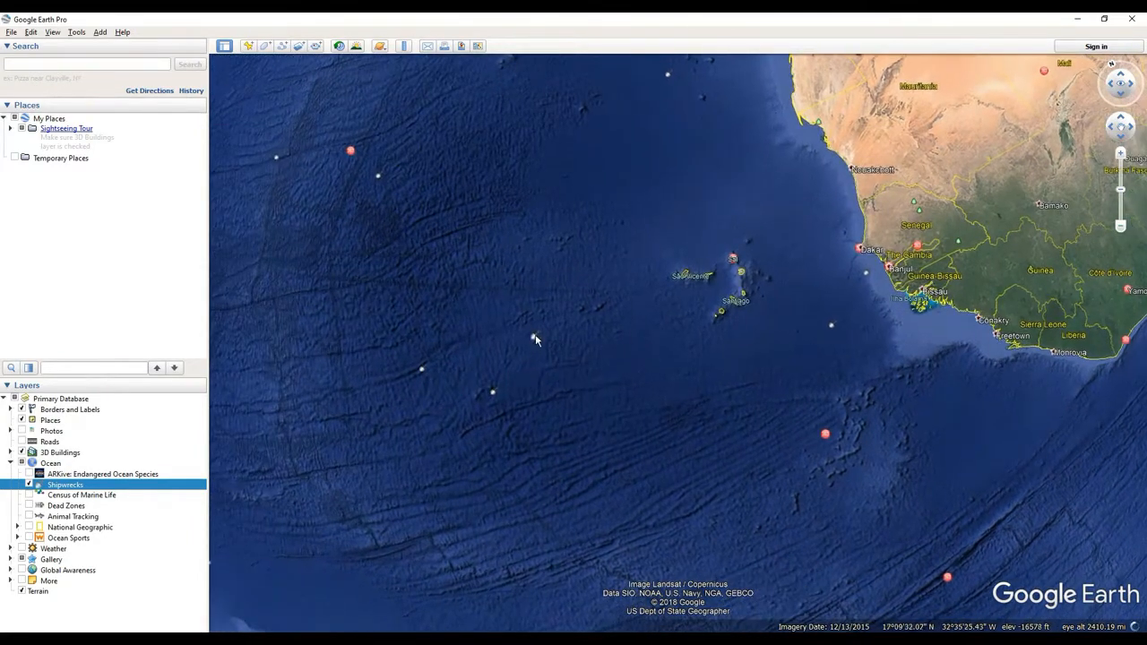
left_click(533, 337)
left_click(518, 403)
Step: Examine the shipwreck markers around Bermuda and open the one just west of the island
left_click_drag(373, 384, 614, 437)
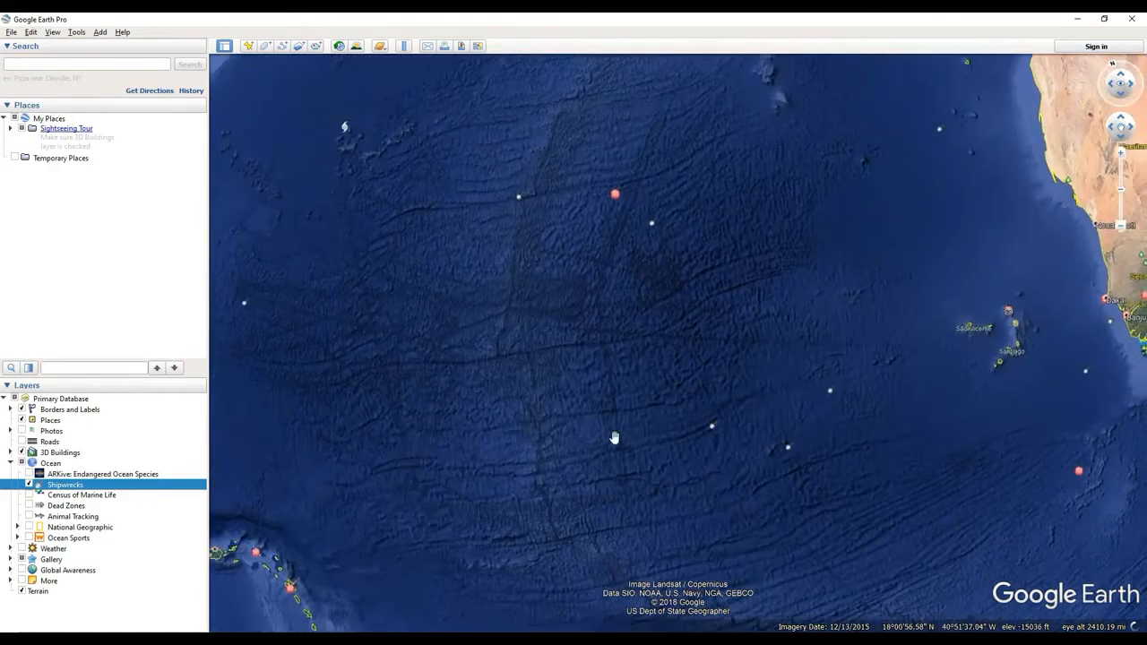
left_click_drag(405, 348, 614, 438)
left_click_drag(439, 418, 564, 305)
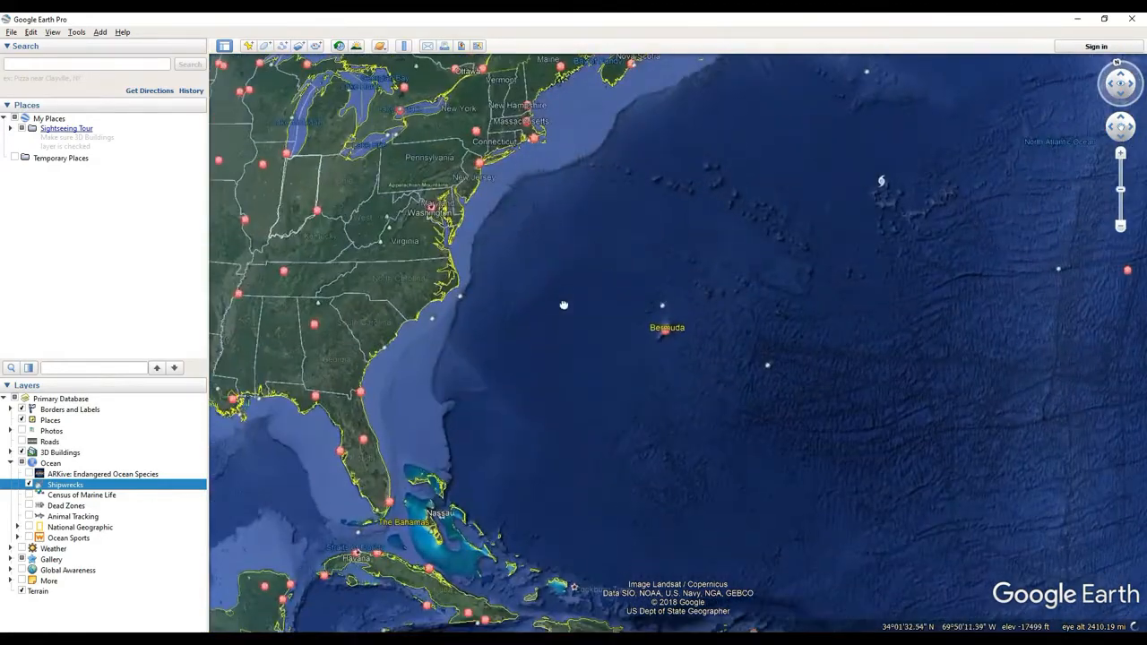
scroll(696, 346, "up", 2)
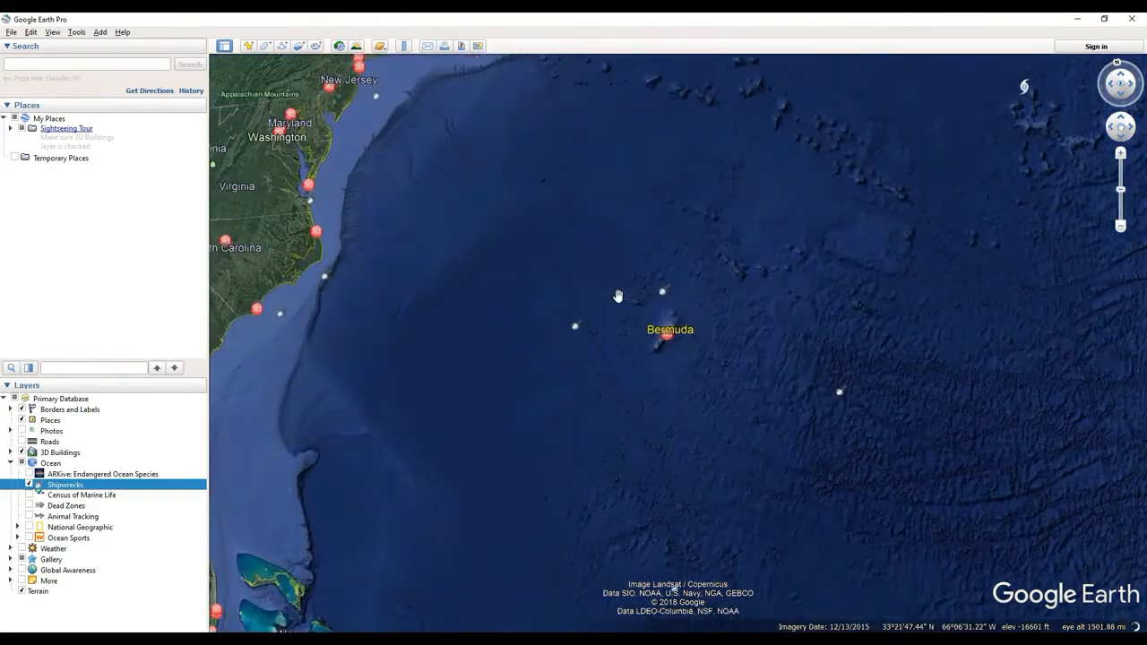
scroll(627, 310, "up", 3)
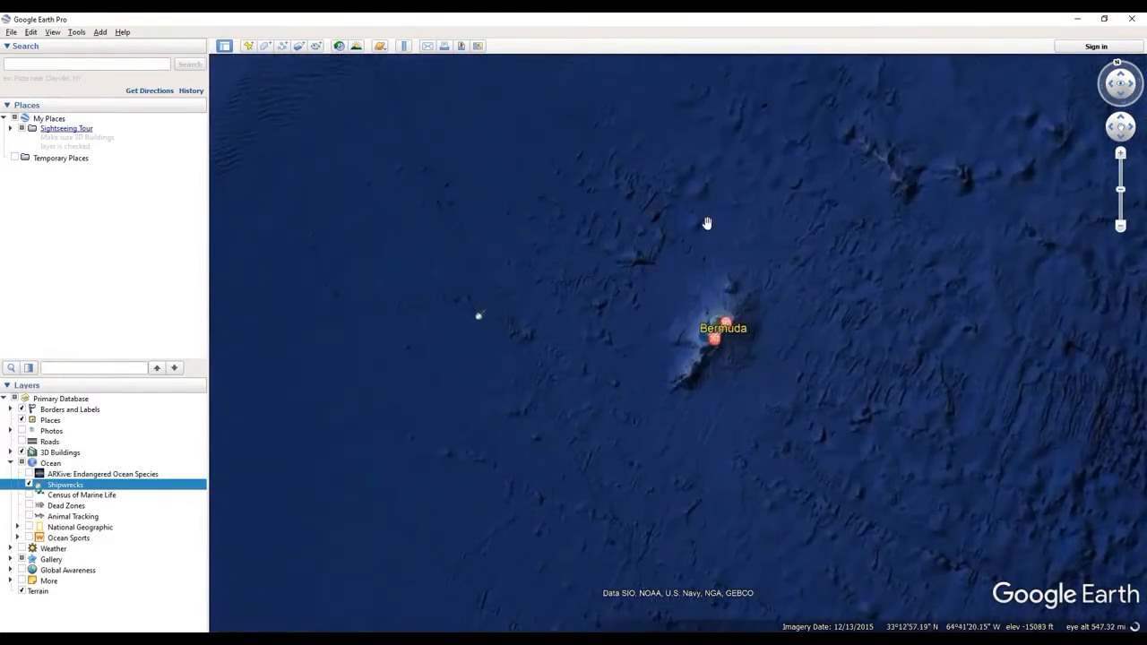
left_click(478, 318)
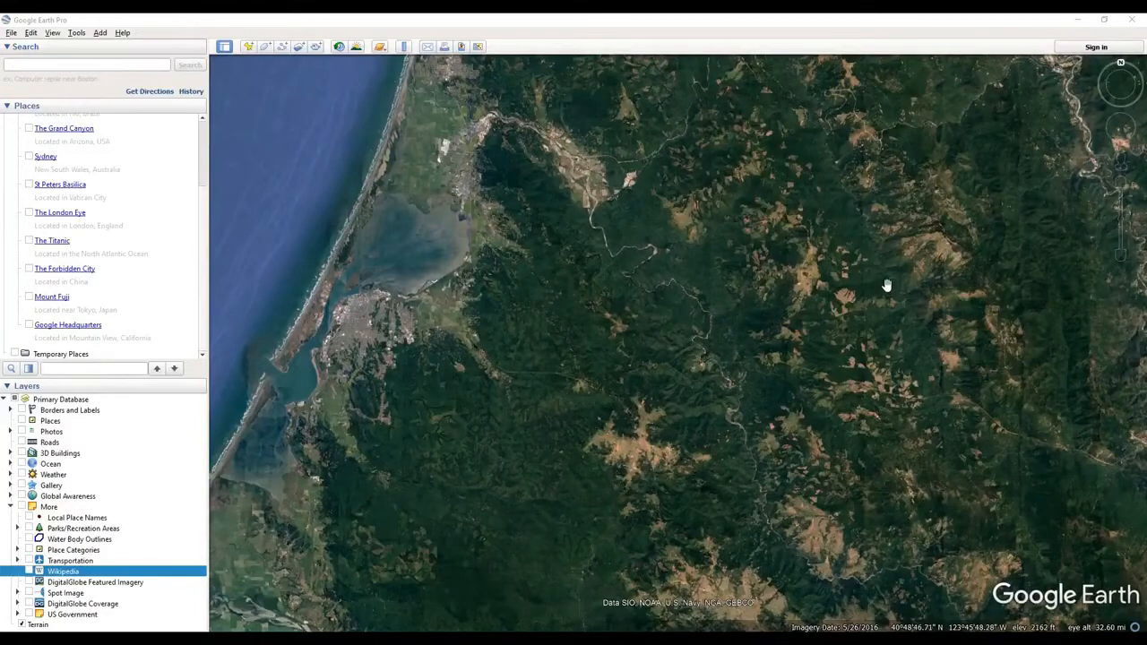
Step: Turn on the Wikipedia layer in the More group for the northern California coast around the bay
left_click_drag(618, 292, 643, 284)
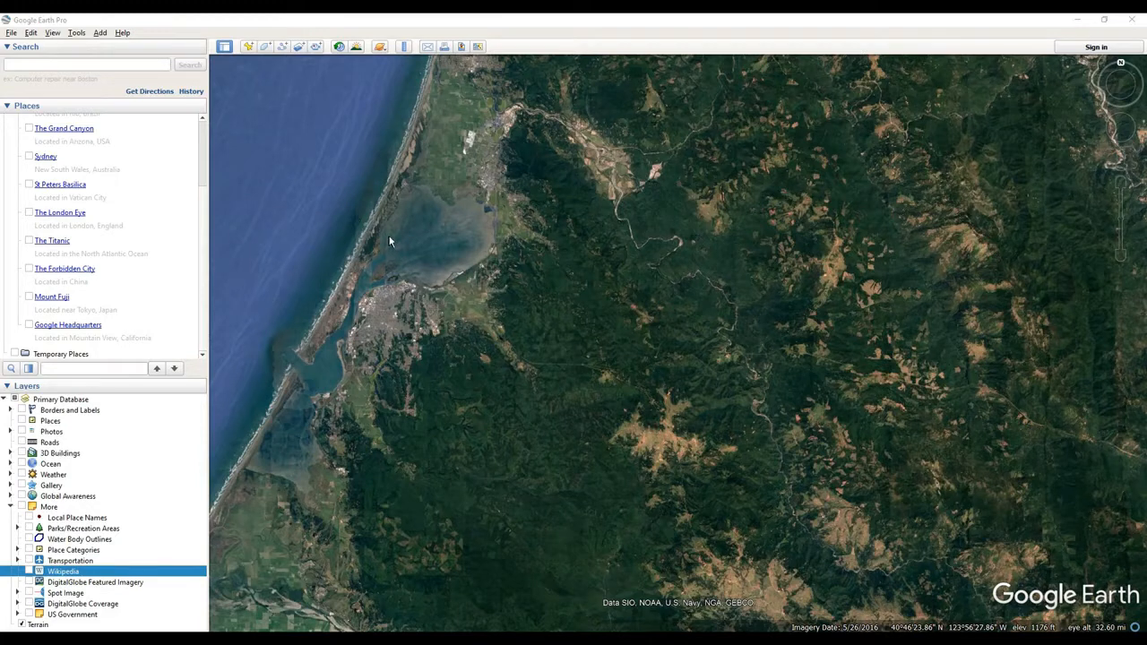
left_click_drag(684, 296, 691, 377)
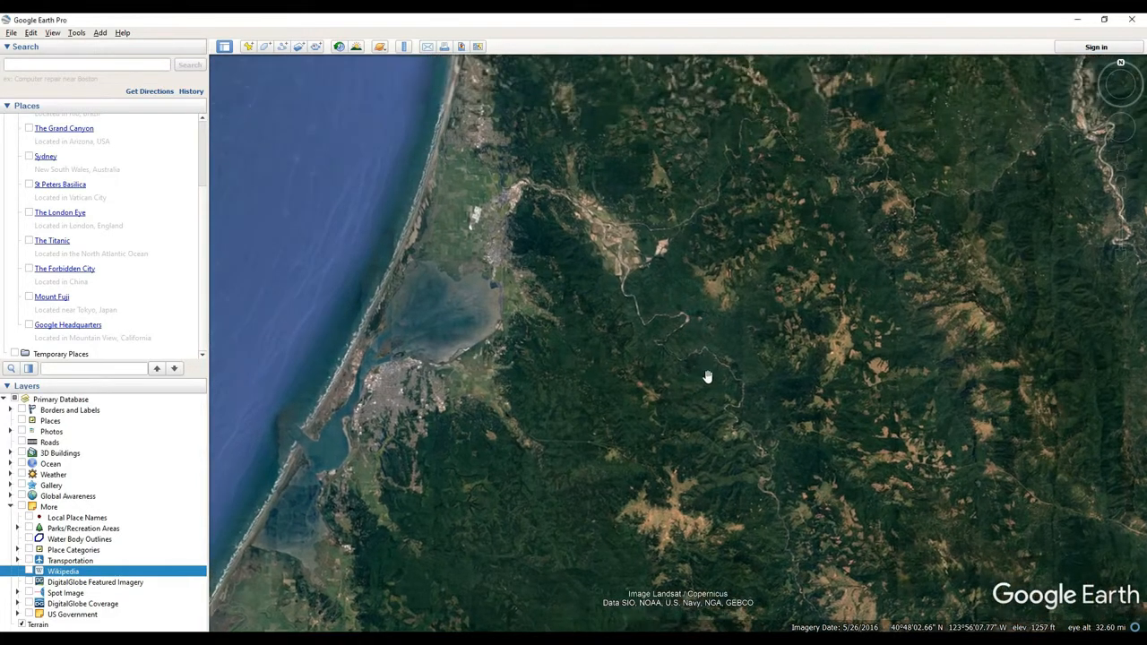
left_click_drag(615, 253, 641, 345)
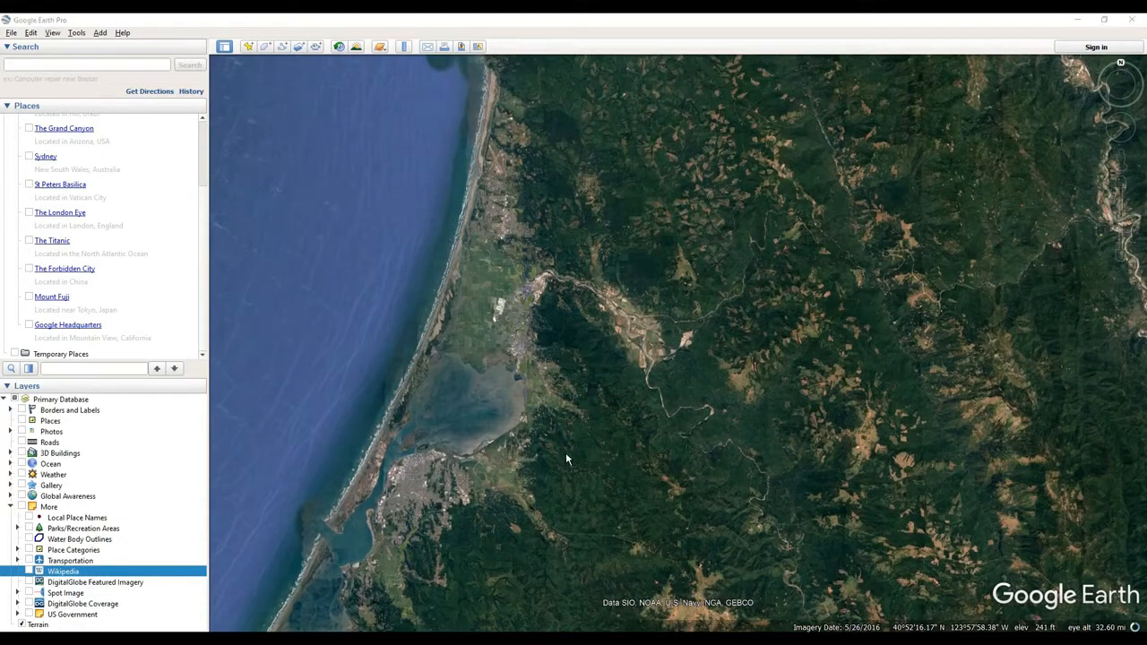
left_click_drag(598, 296, 599, 335)
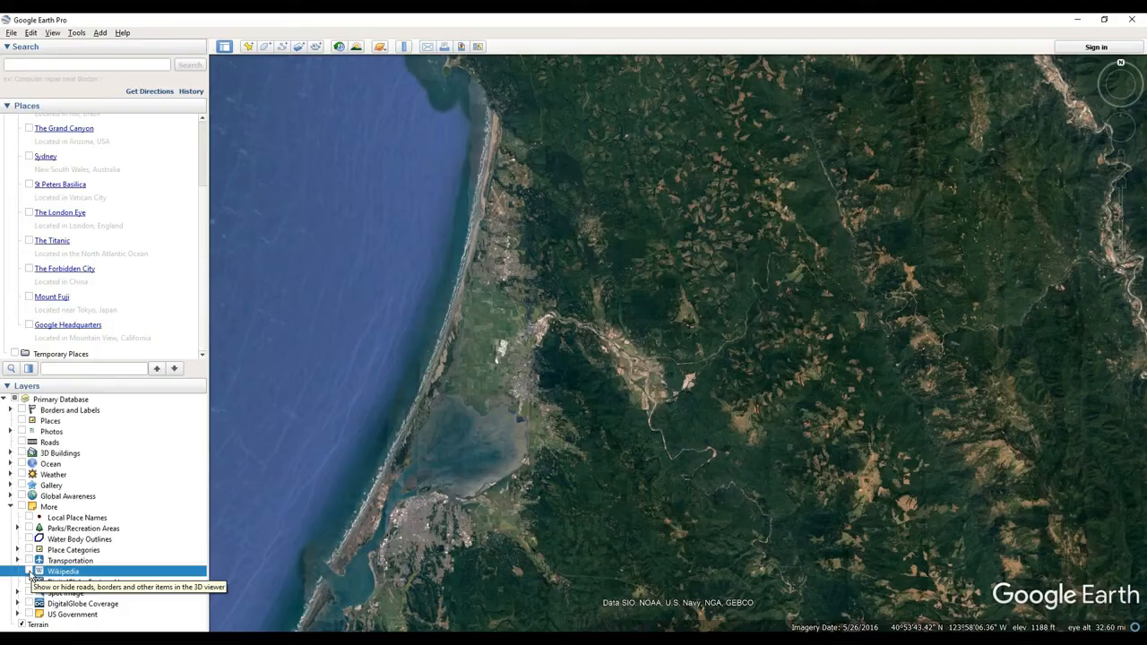
left_click(29, 572)
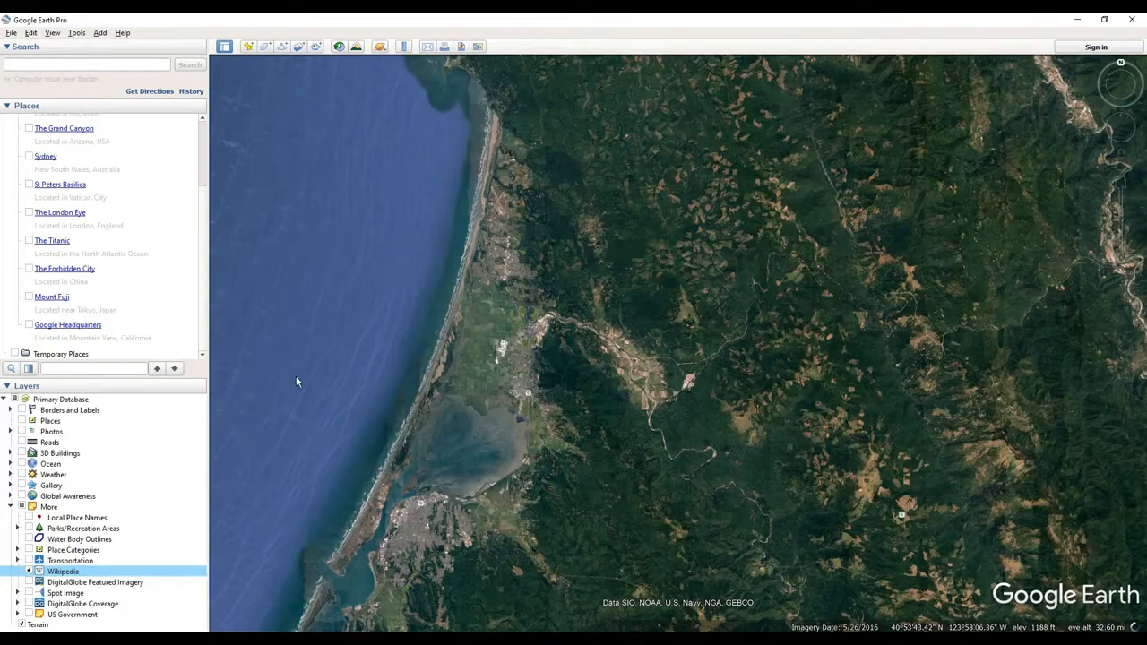
Step: Read the Wikipedia summaries for Fort Humboldt State Historic Park and Arcata, California, closing each one
left_click_drag(538, 295, 588, 251)
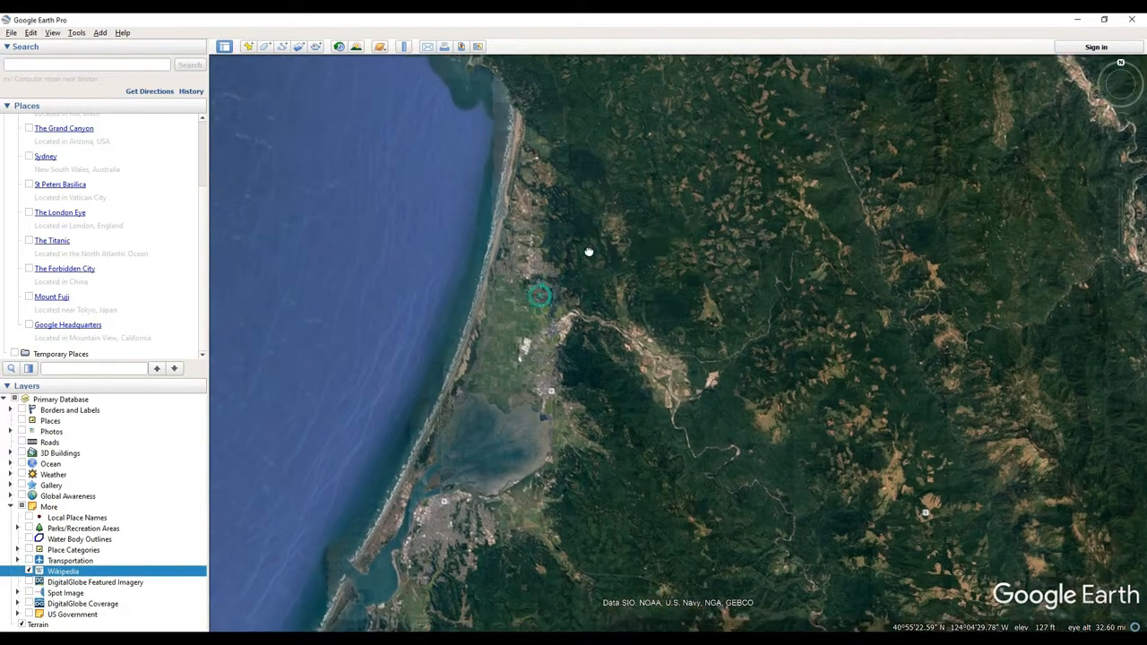
scroll(556, 343, "up", 3)
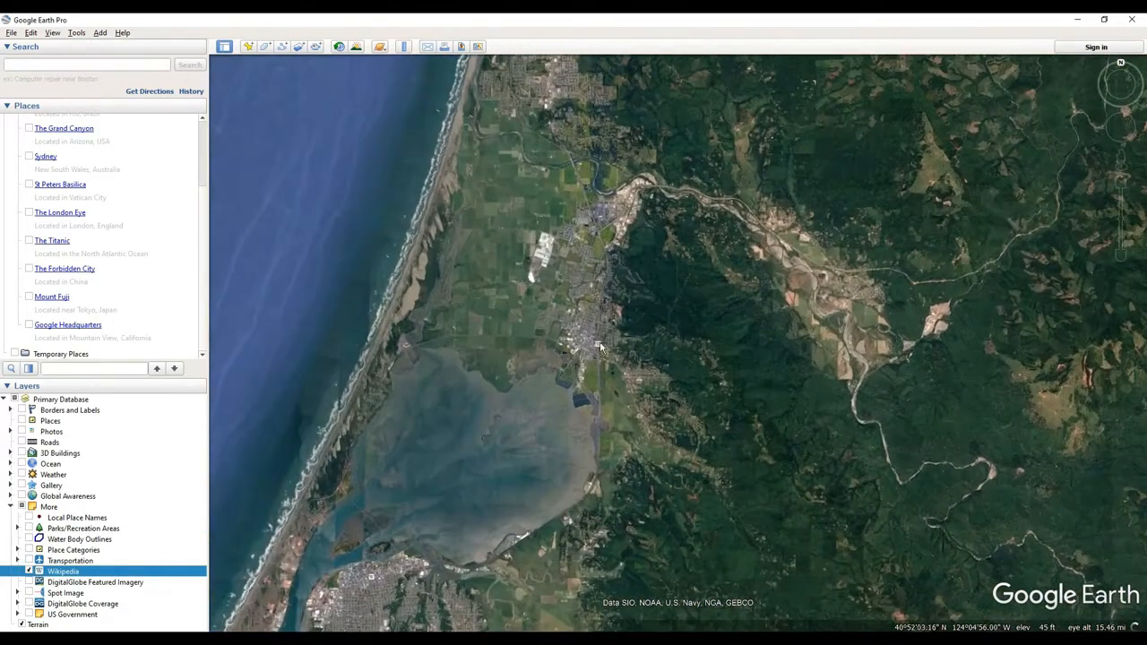
left_click_drag(584, 389, 628, 303)
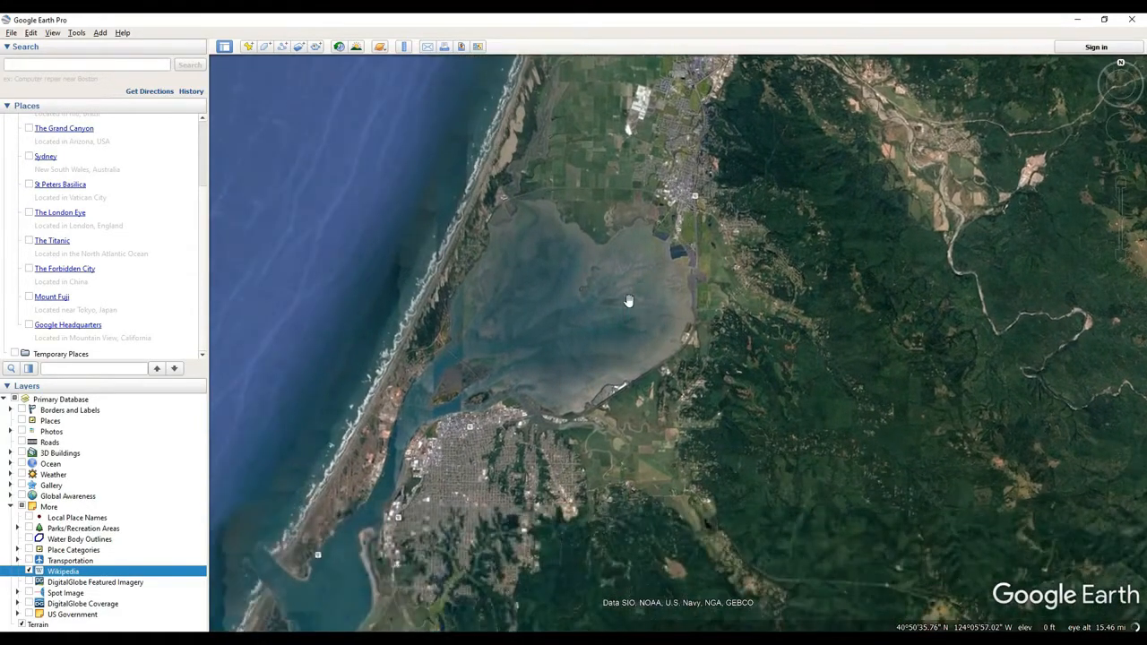
left_click_drag(341, 547, 461, 390)
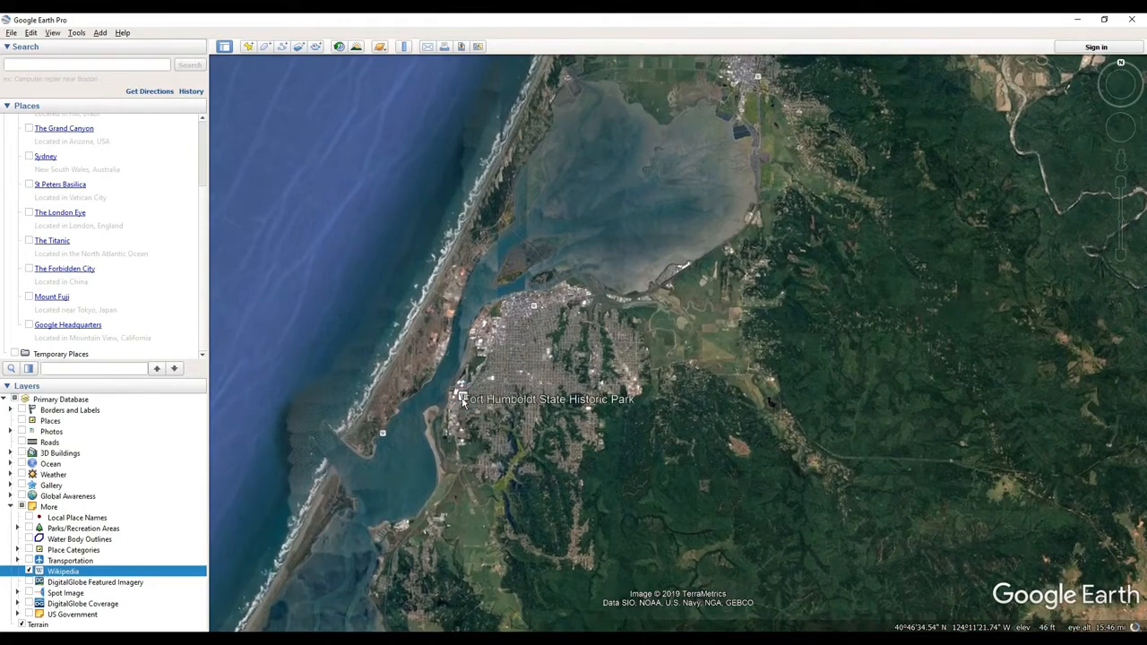
left_click(463, 398)
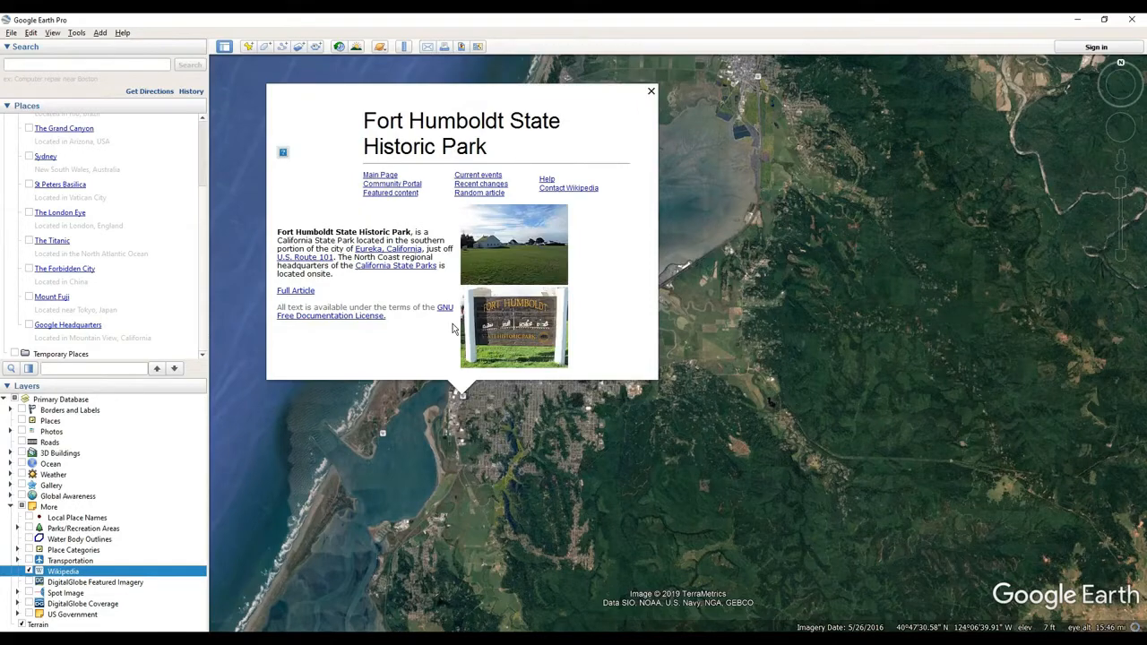
left_click(821, 311)
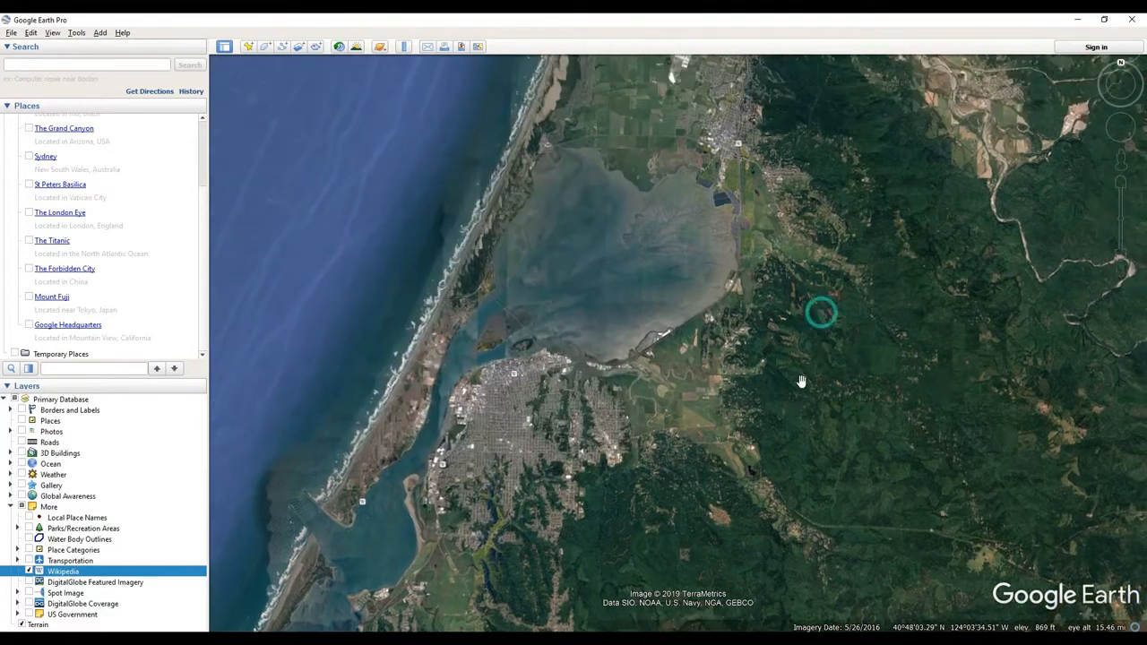
left_click(733, 144)
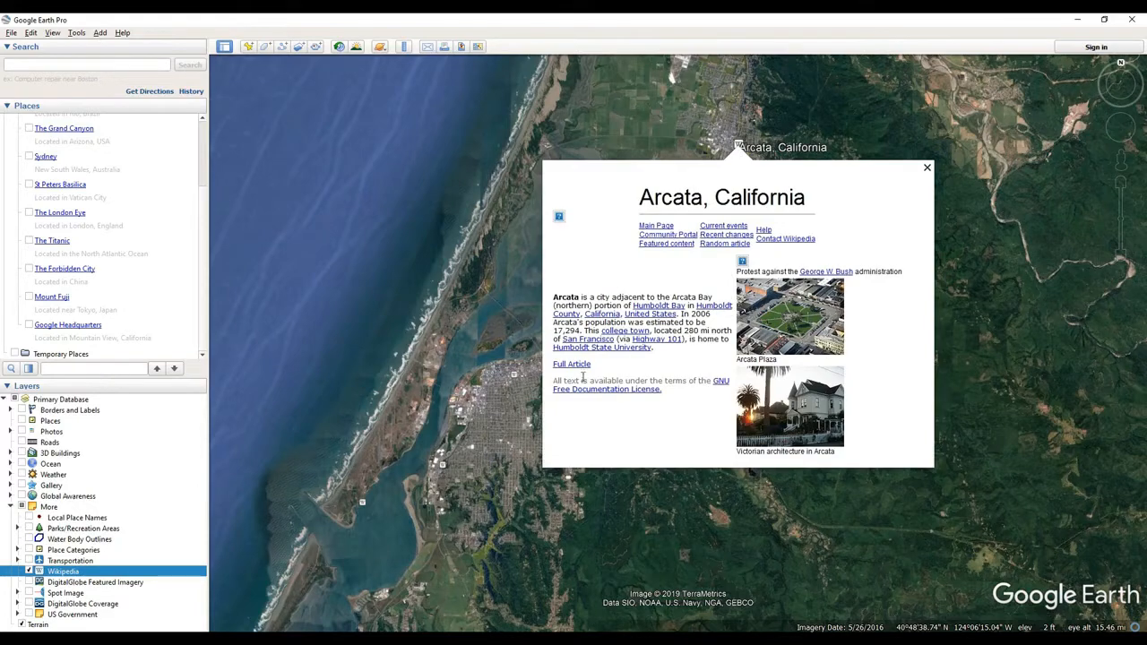
left_click_drag(981, 268, 842, 508)
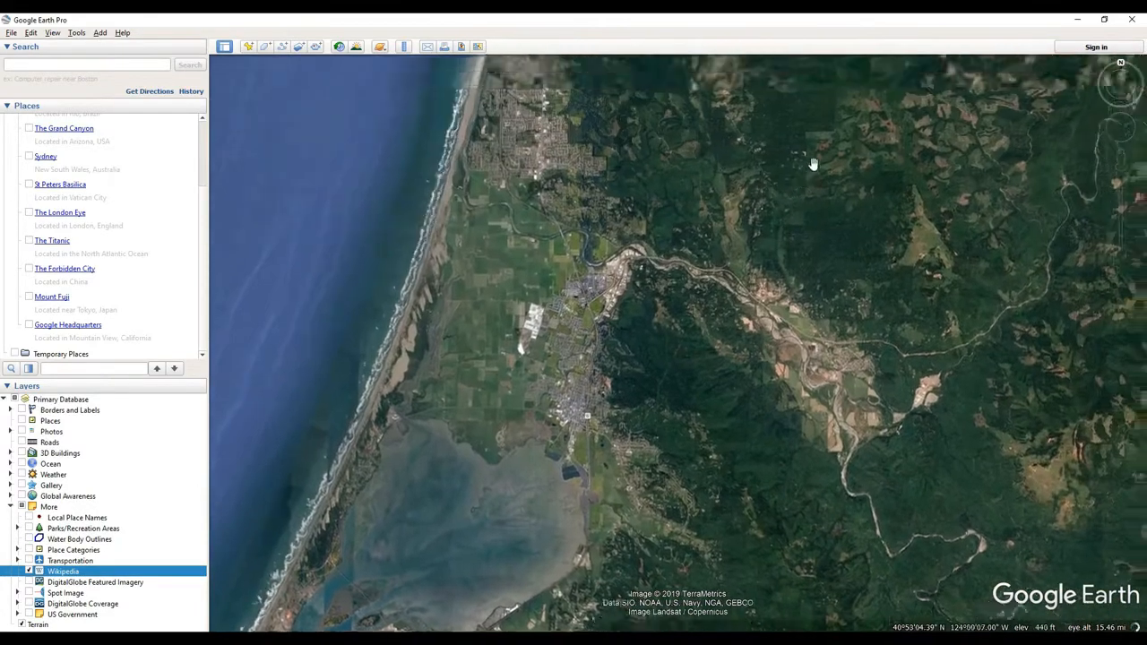
Step: Open the Wikipedia summary for Redwood National and State Parks on the coast north of Arcata
scroll(811, 166, "down", 5)
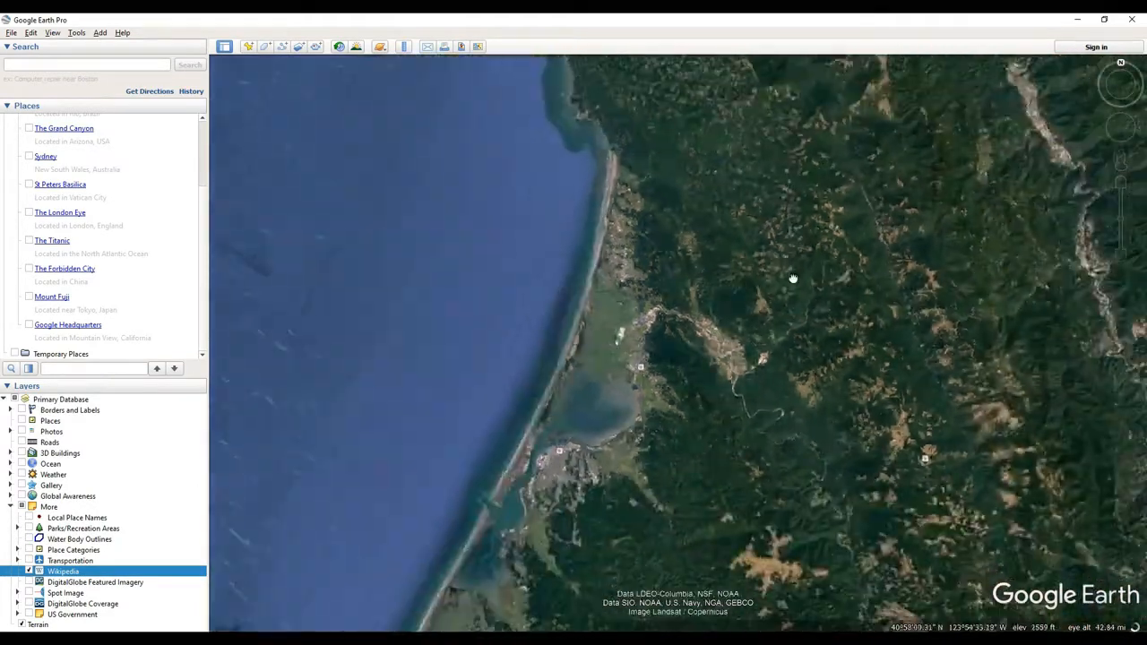
left_click_drag(794, 279, 743, 400)
left_click_drag(754, 319, 719, 438)
mouse_move(690, 332)
left_mouse_down()
mouse_move(674, 389)
mouse_move(681, 500)
left_mouse_up()
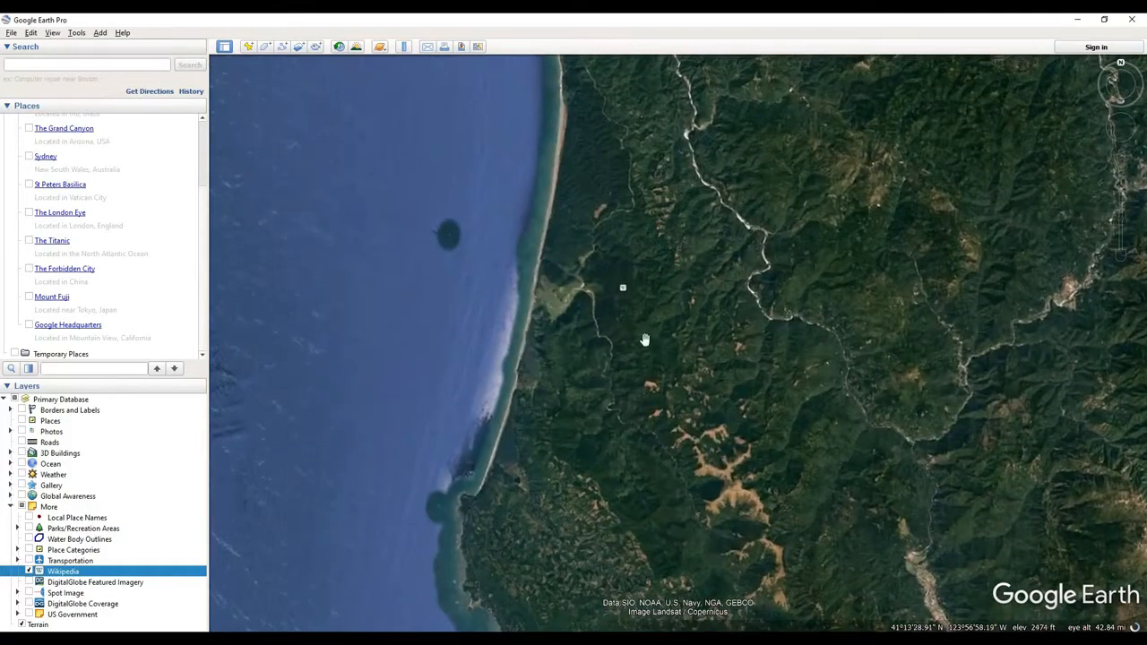
left_click(624, 290)
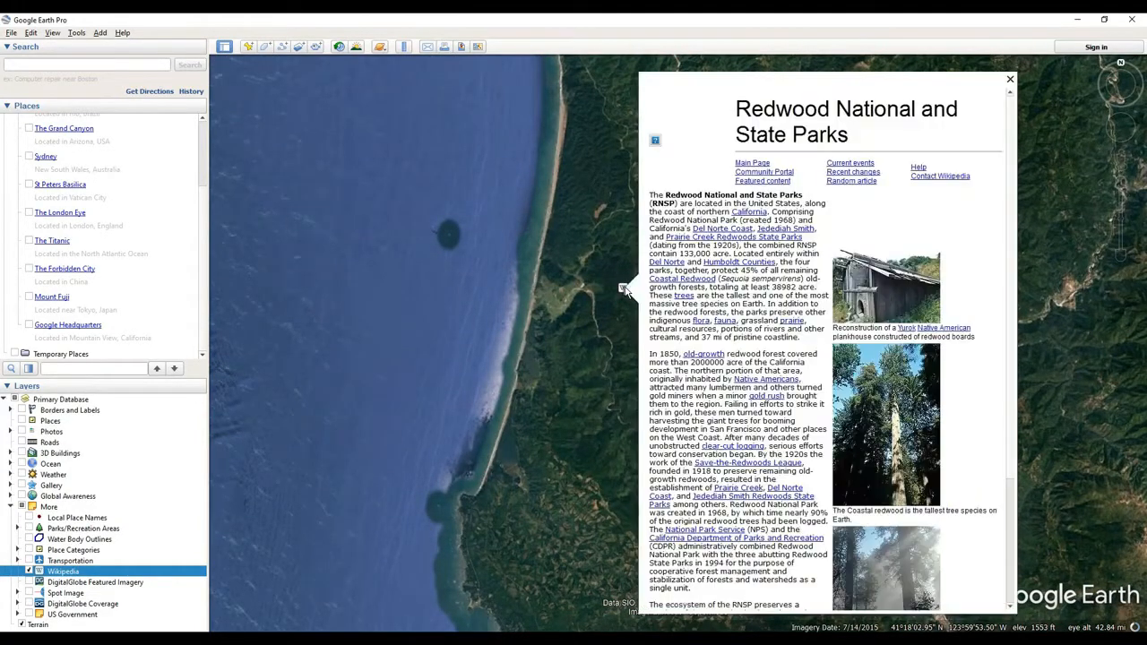
Step: Read through the Redwood National and State Parks summary and close it, continuing to the mountains farther inland
scroll(793, 332, "down", 1)
scroll(794, 332, "down", 3)
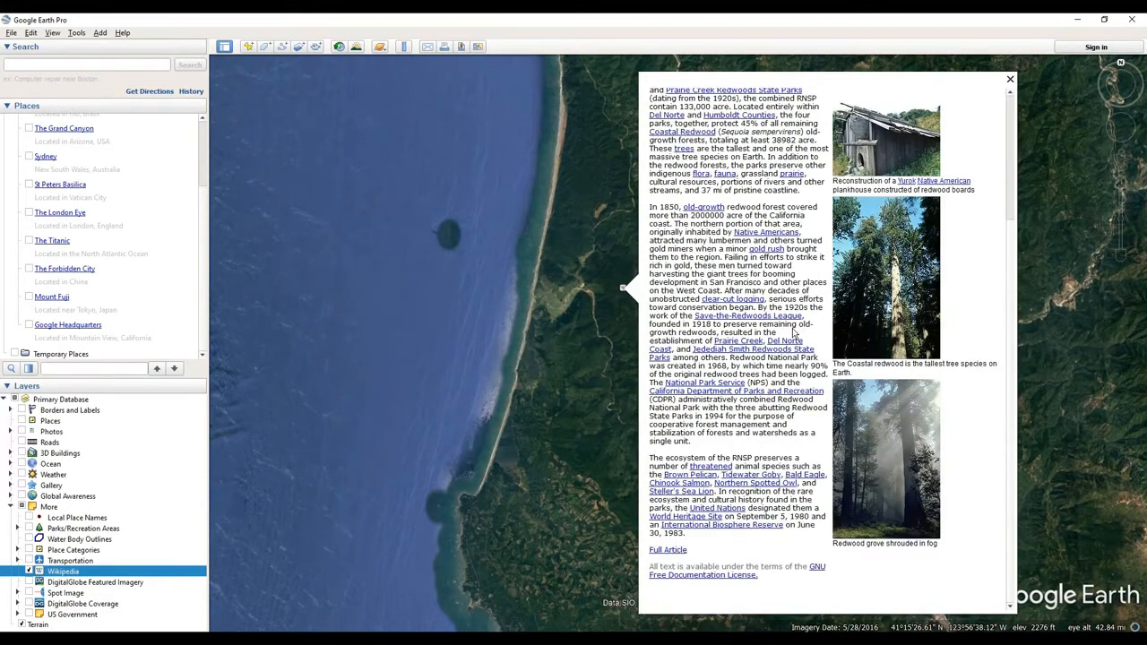
scroll(793, 332, "up", 5)
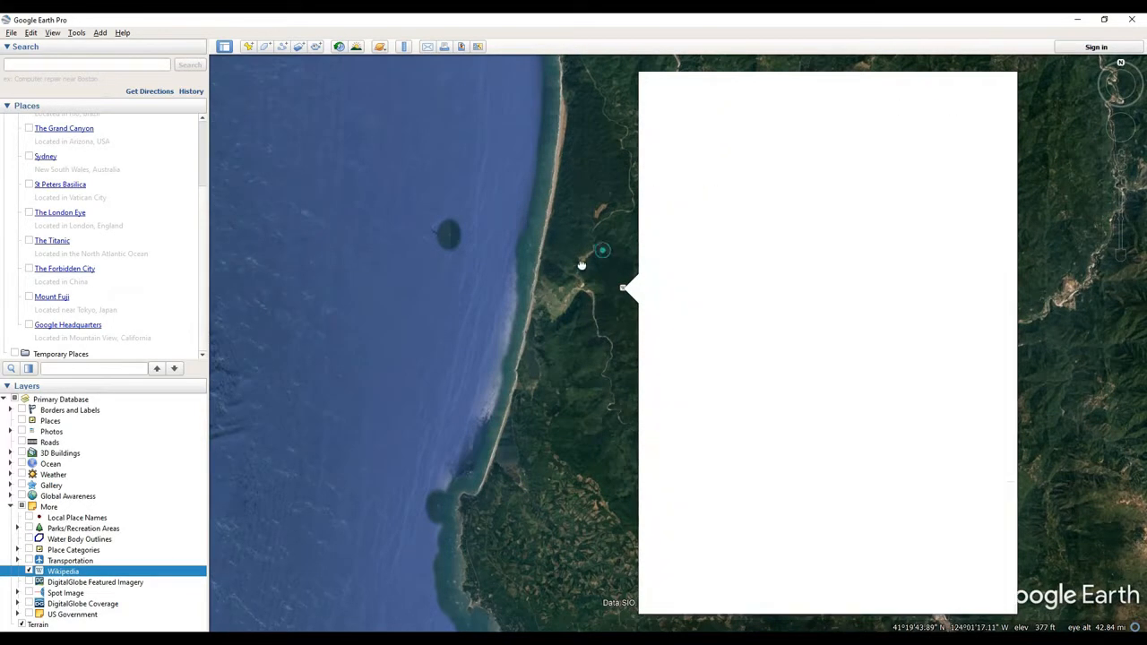
left_click_drag(581, 265, 500, 307)
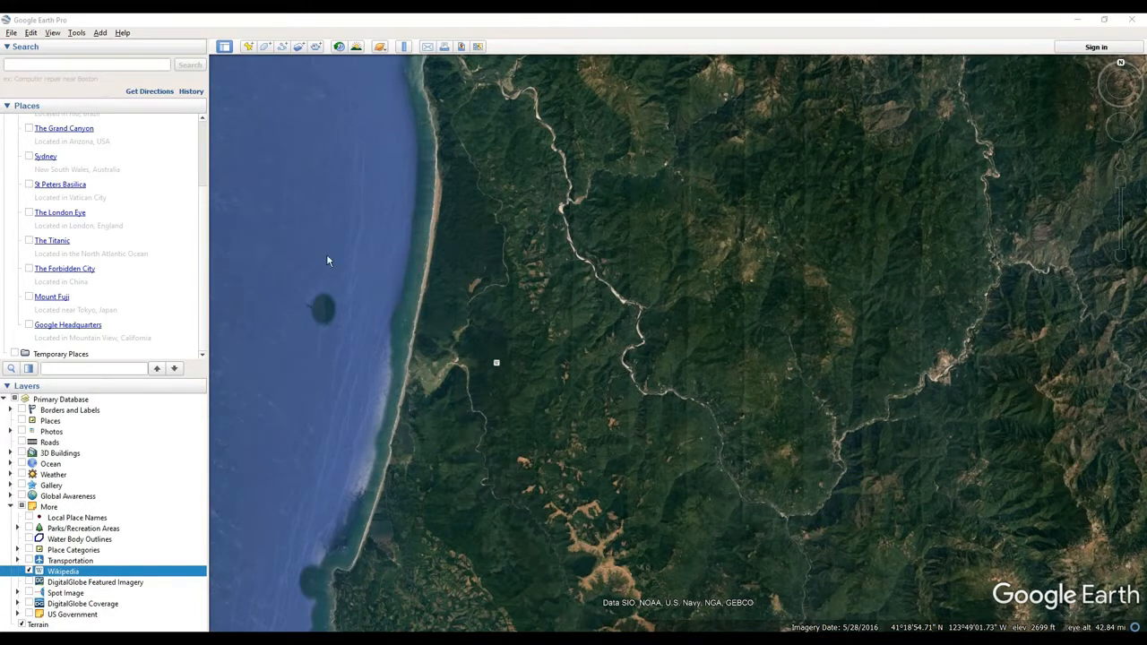
scroll(729, 341, "up", 2)
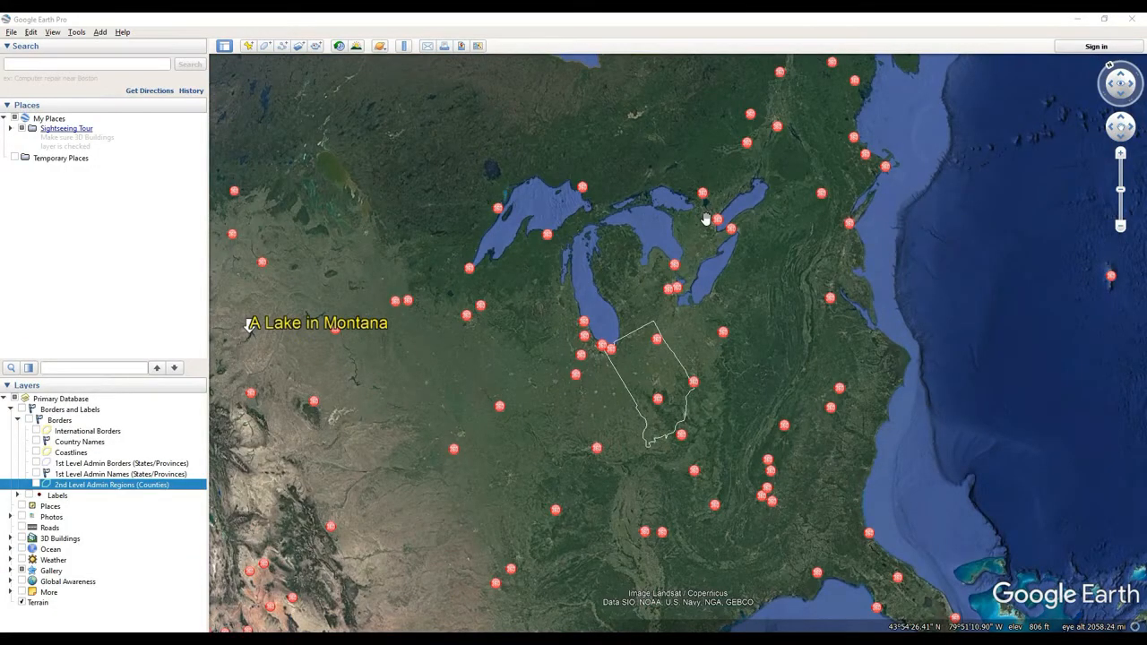
Step: Examine the outlined state of Indiana south of Lake Michigan and the region around its southern border
scroll(626, 401, "up", 2)
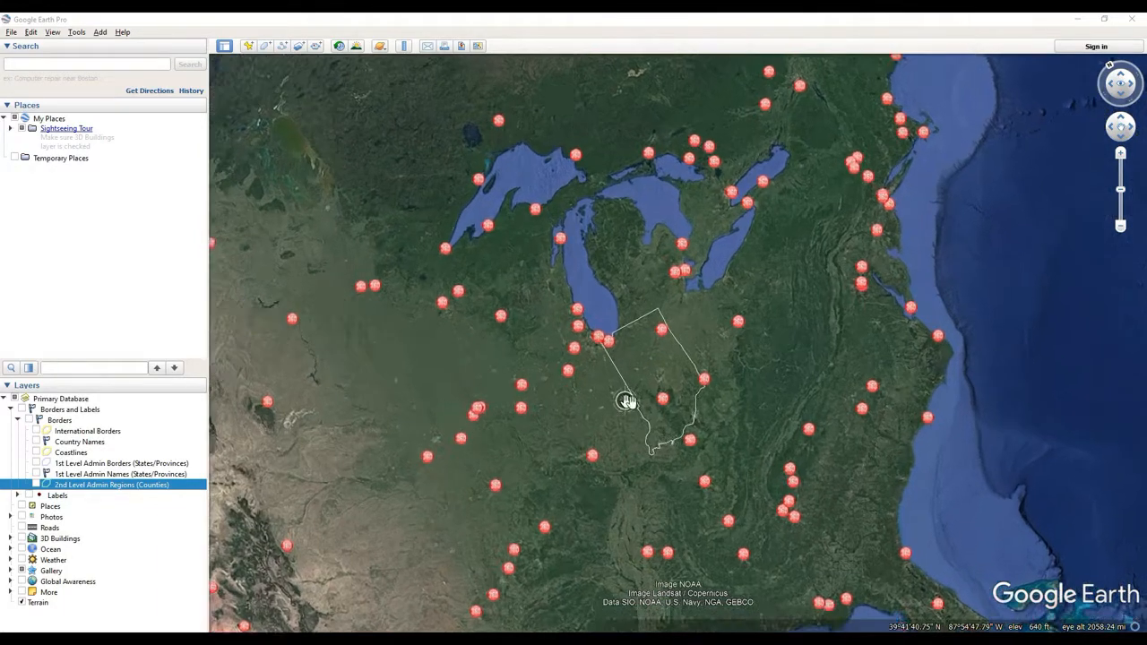
left_click_drag(732, 431, 663, 440)
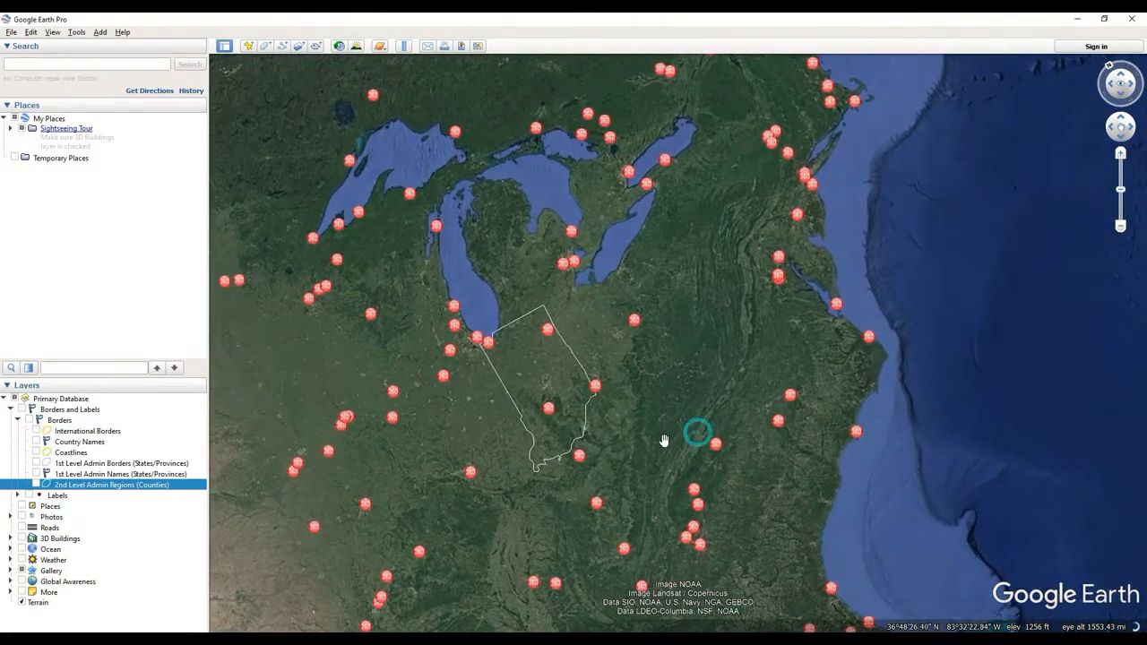
middle_click_drag(661, 445, 650, 484)
scroll(649, 483, "up", 3)
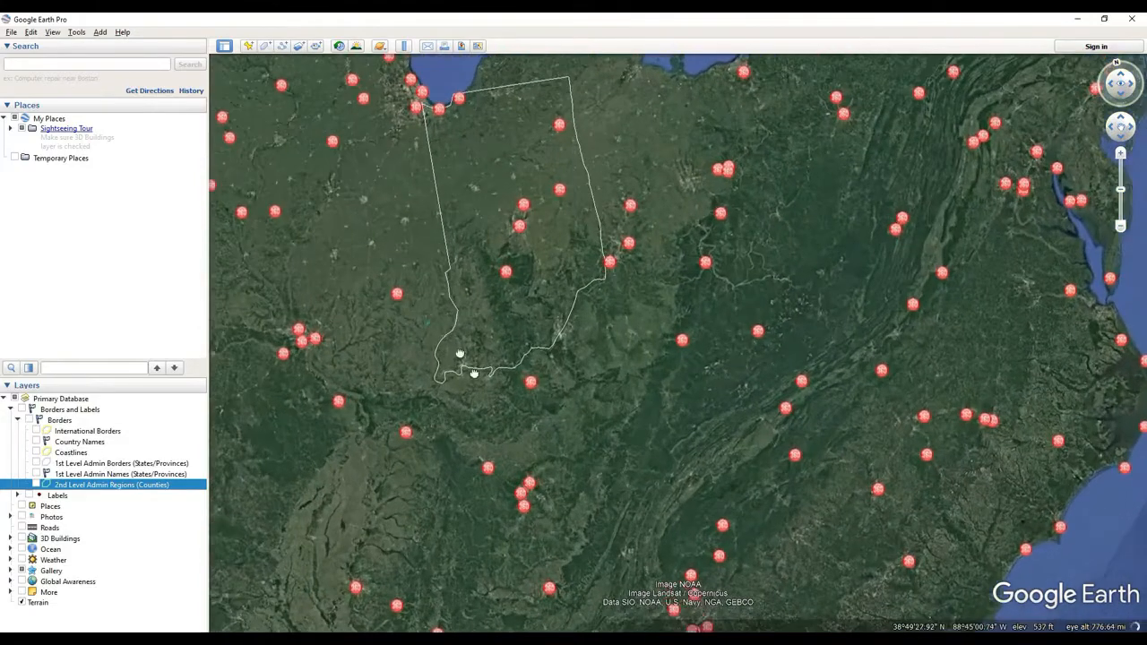
left_click_drag(474, 375, 523, 434)
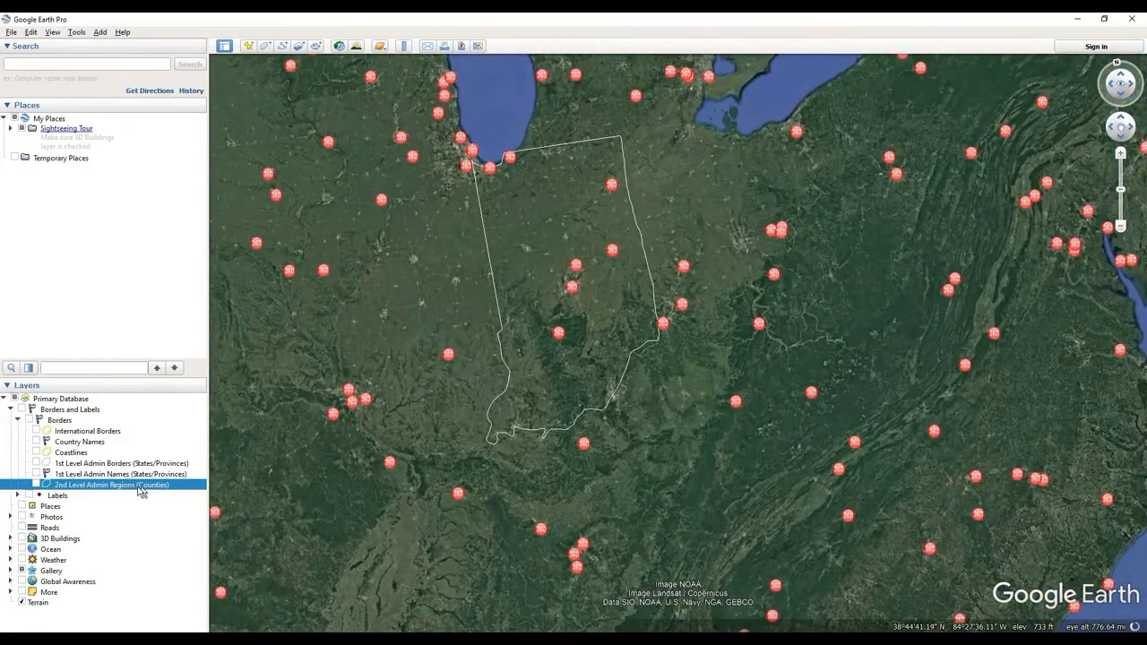
scroll(615, 457, "up", 2)
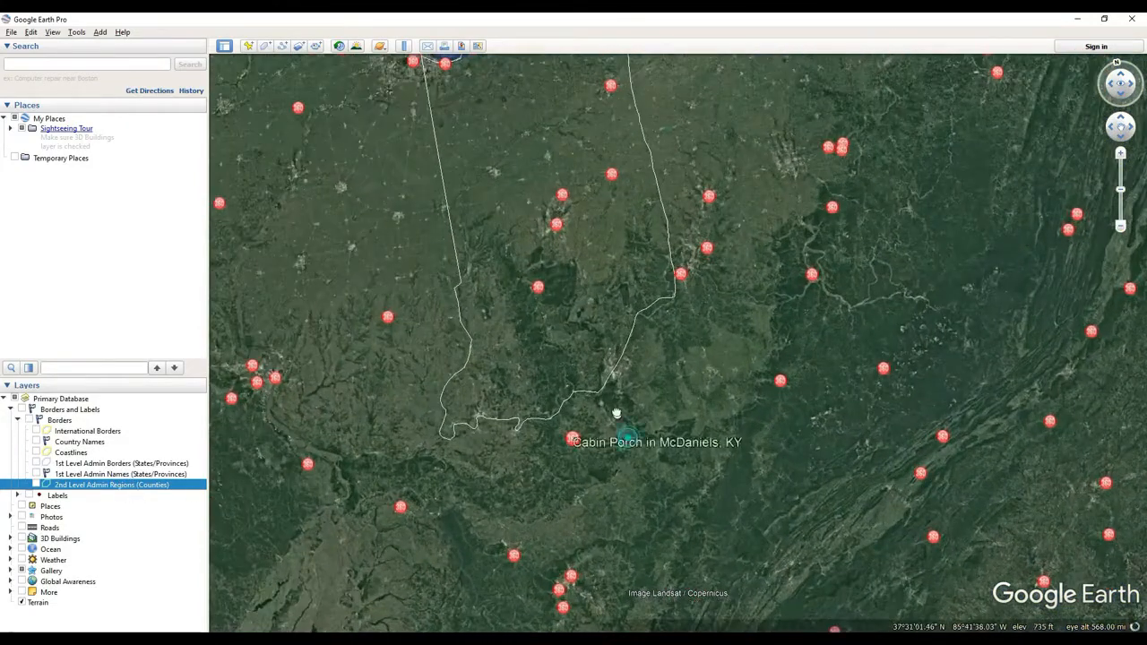
Step: Examine central Kentucky up close, around the town southwest of the winding river
left_click_drag(617, 416, 606, 376)
middle_click_drag(753, 461, 752, 458)
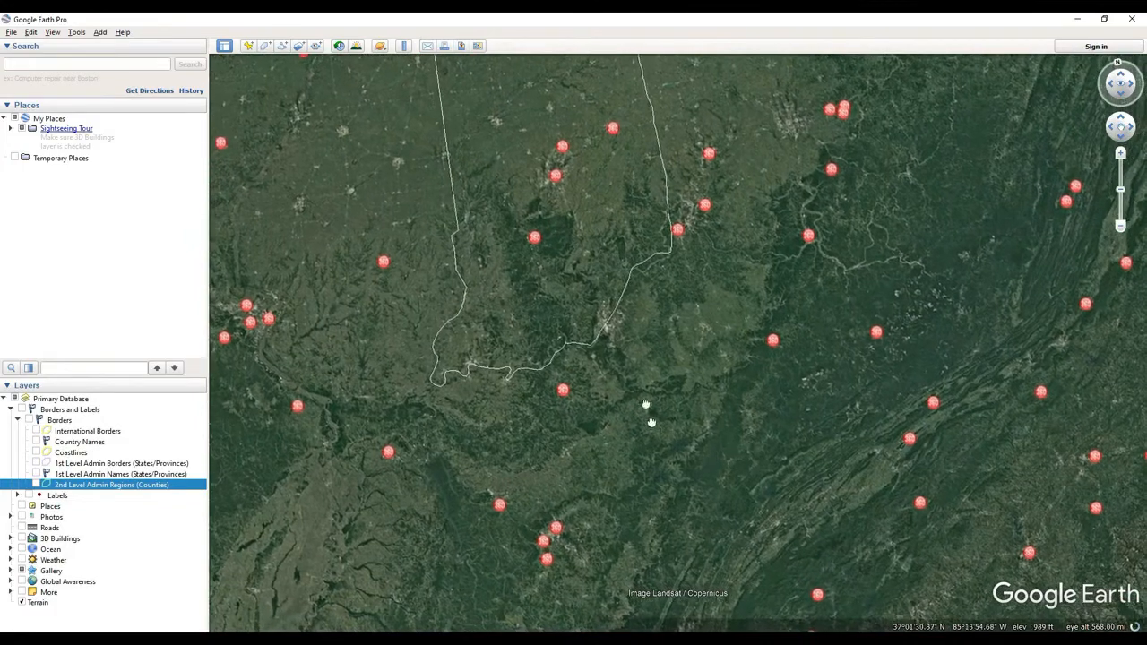
left_click_drag(651, 418, 643, 386)
scroll(643, 389, "up", 2)
scroll(643, 389, "up", 2)
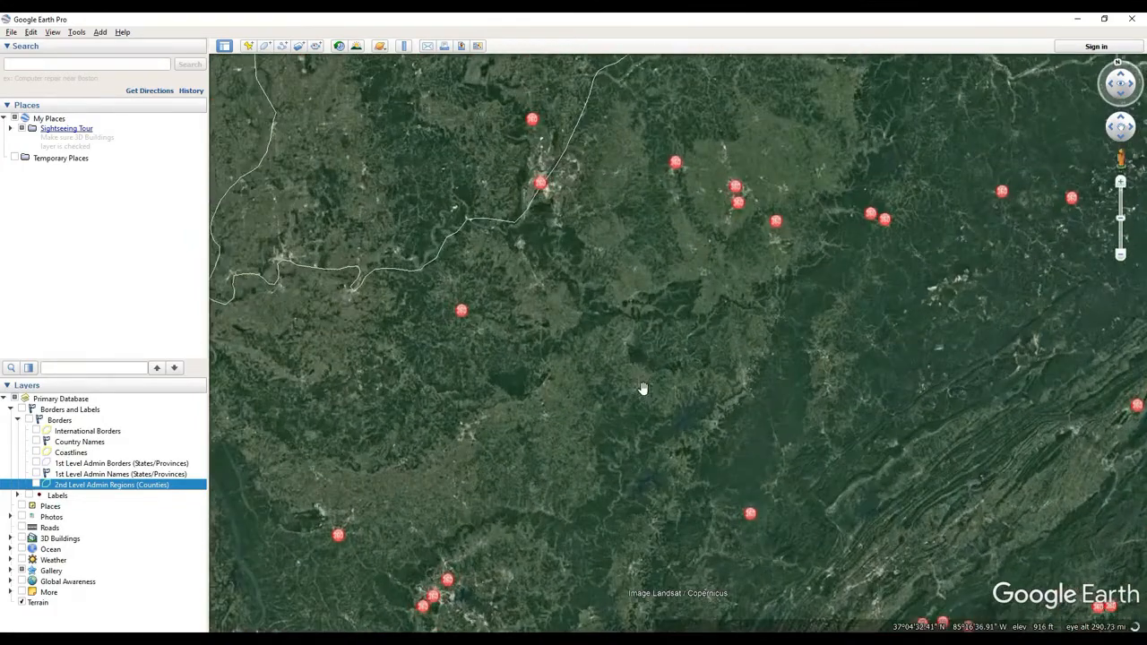
left_click_drag(716, 343, 683, 371)
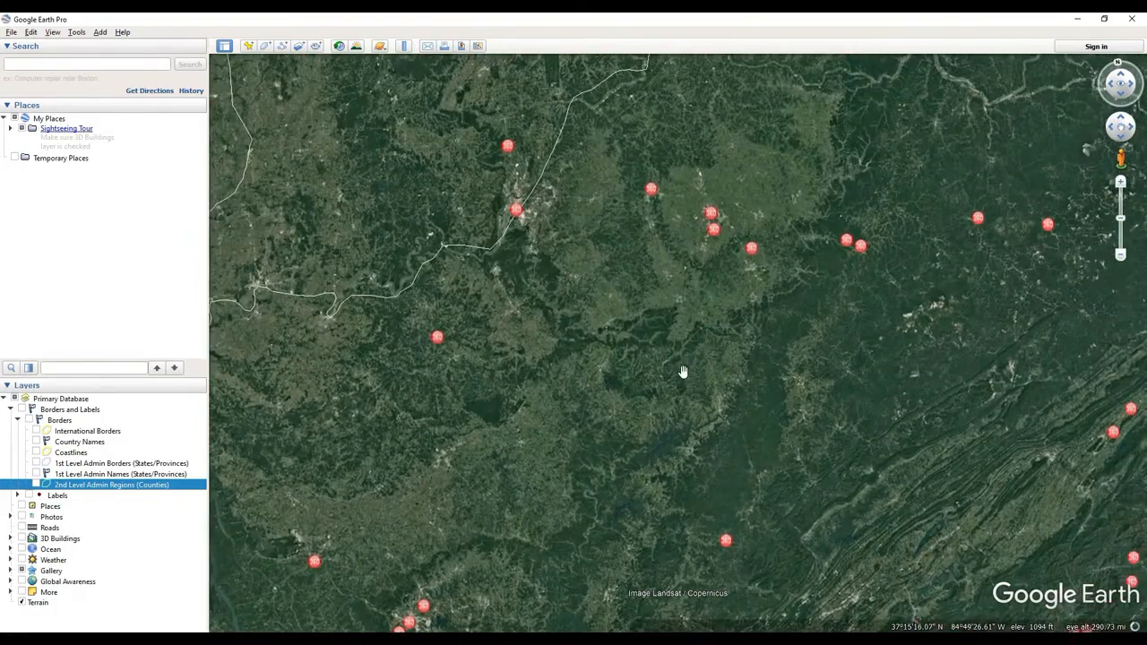
scroll(683, 371, "up", 1)
scroll(691, 373, "up", 2)
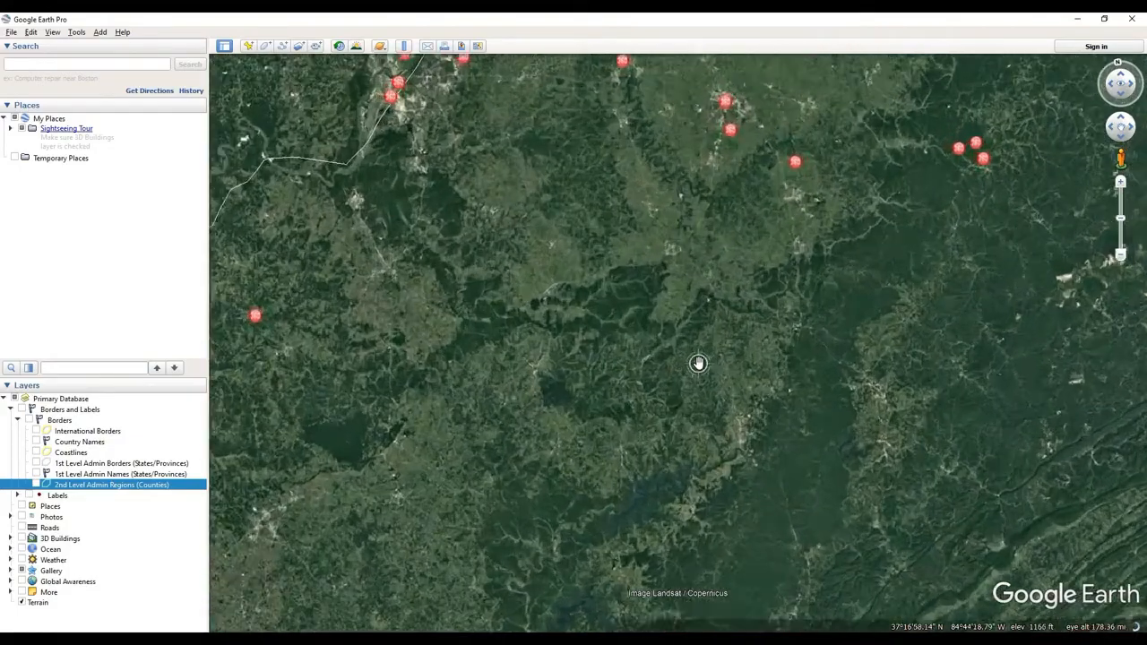
left_click_drag(714, 347, 706, 384)
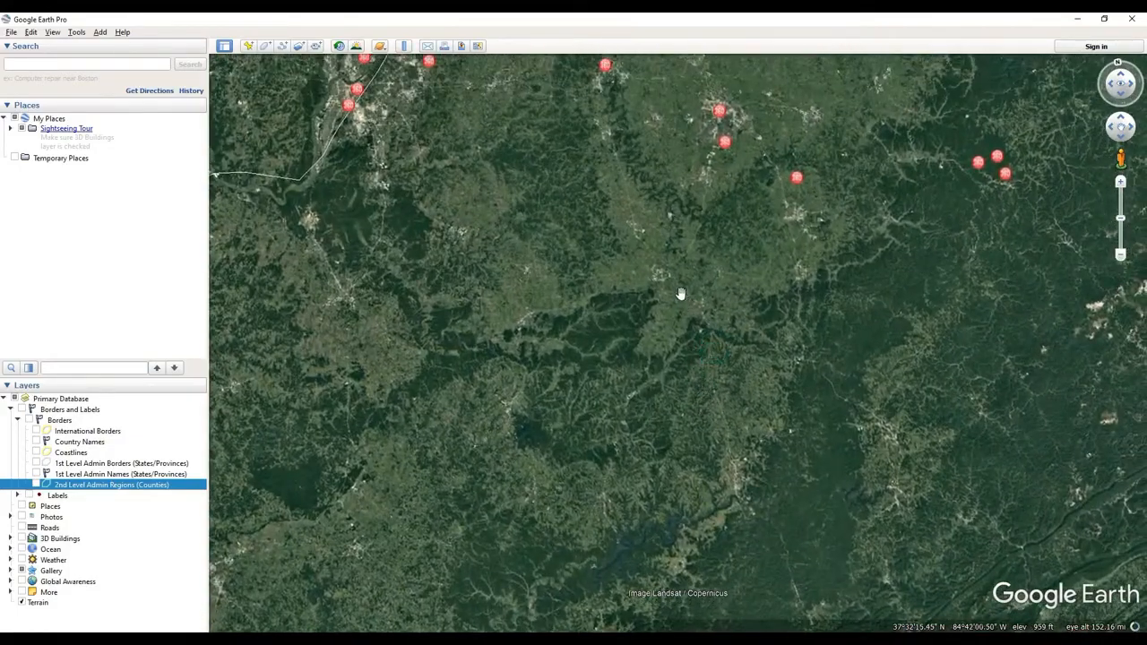
scroll(681, 294, "up", 3)
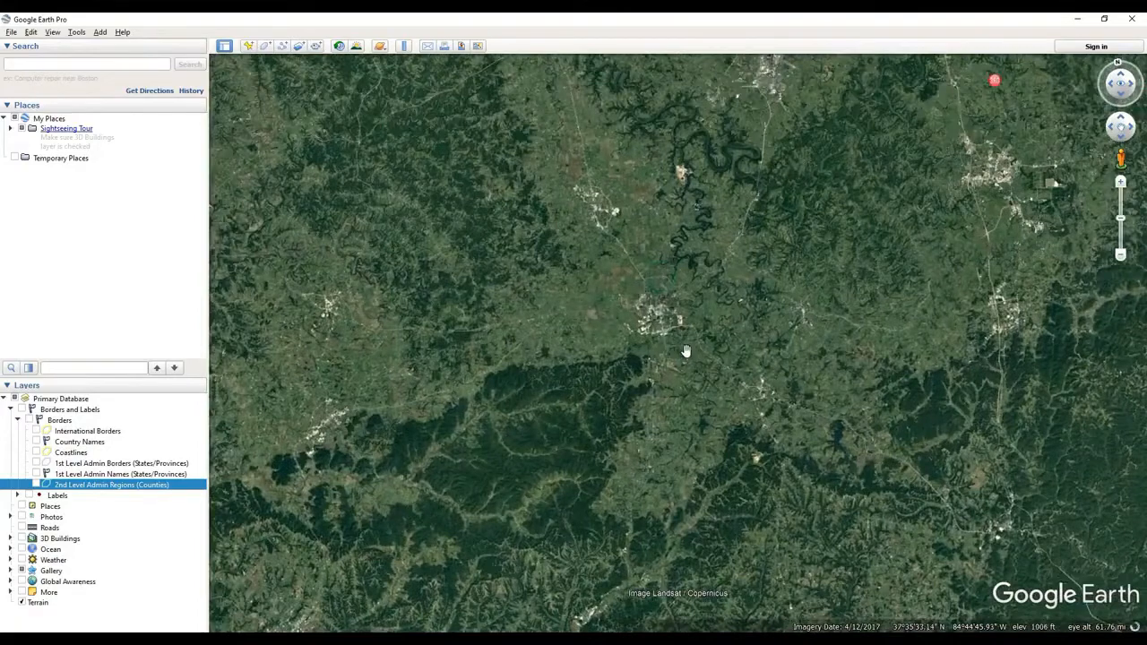
scroll(686, 350, "up", 2)
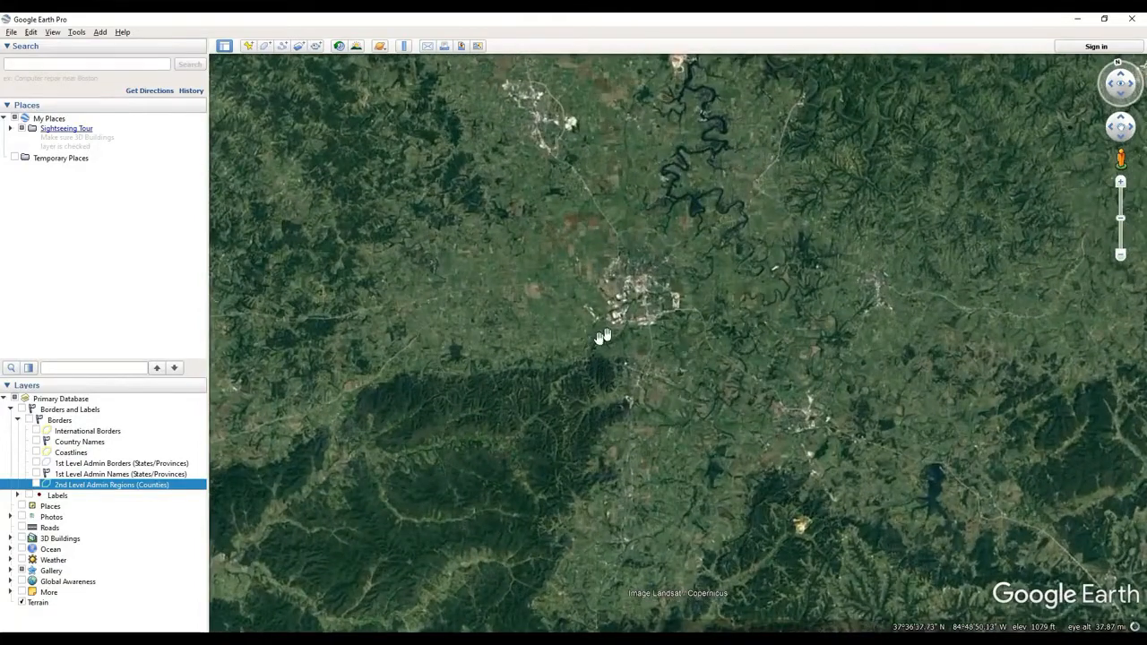
scroll(603, 336, "up", 2)
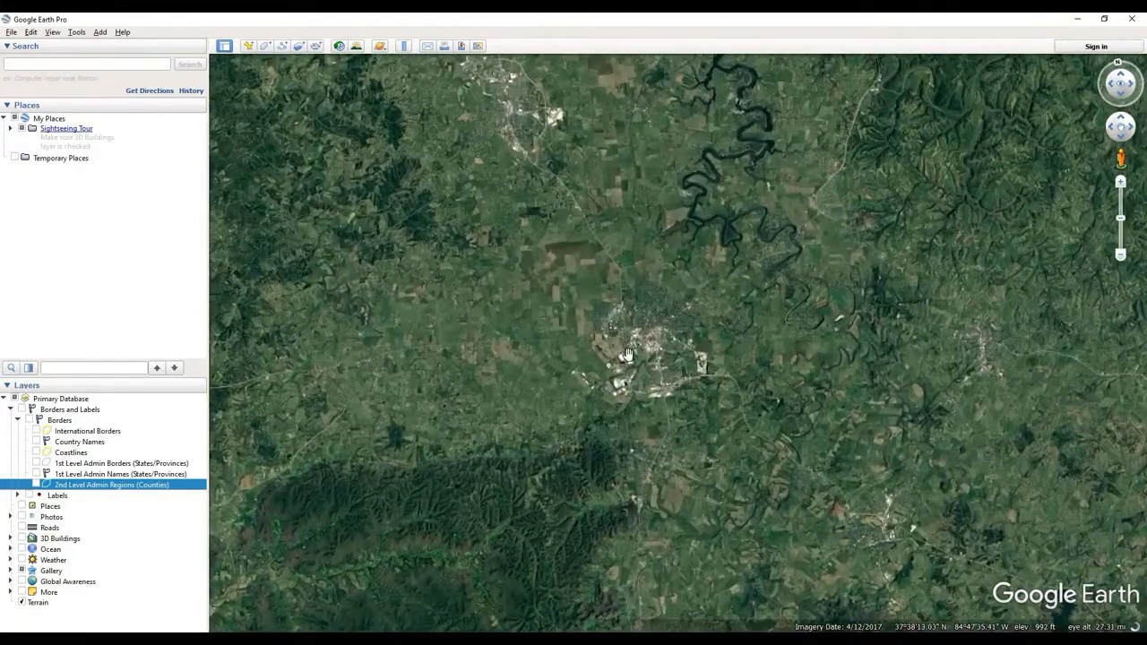
left_click_drag(627, 355, 656, 334)
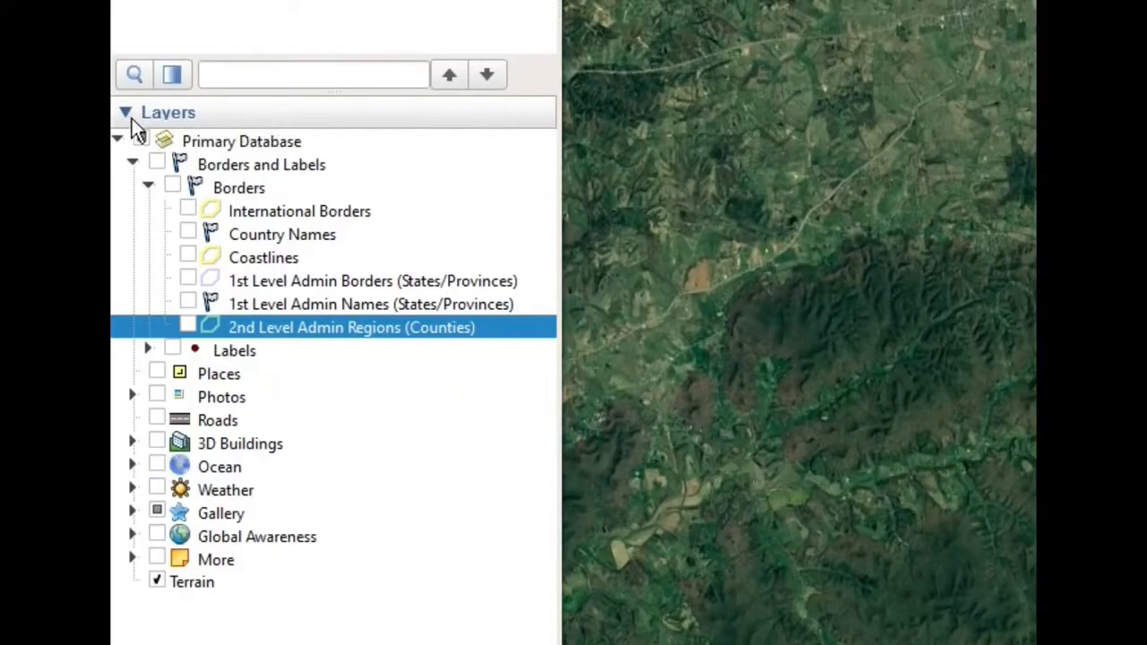
Step: Turn on the 2nd Level Admin Regions (Counties) layer under Borders in the Borders and Labels group
left_click(132, 164)
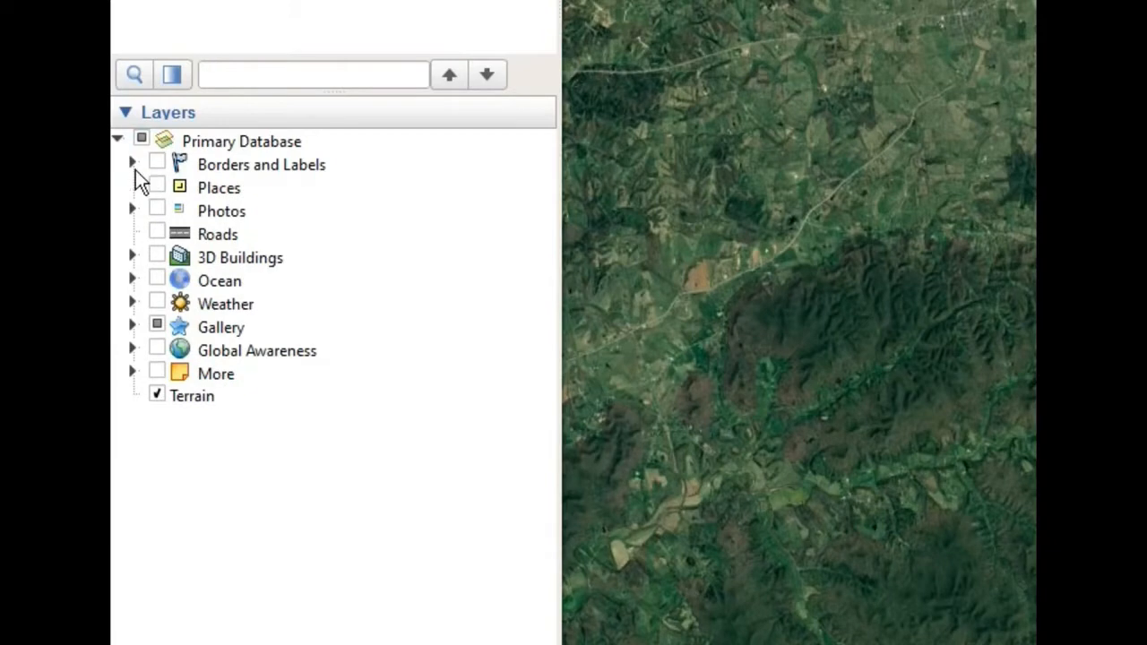
left_click(132, 164)
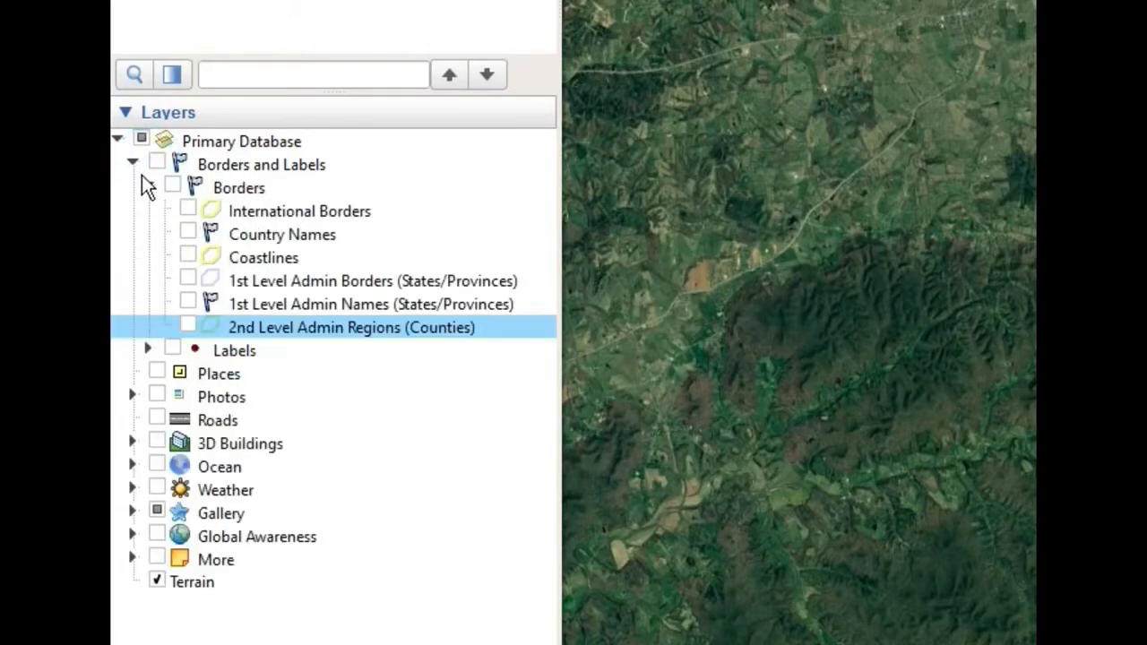
left_click(146, 184)
left_click(147, 183)
left_click(186, 326)
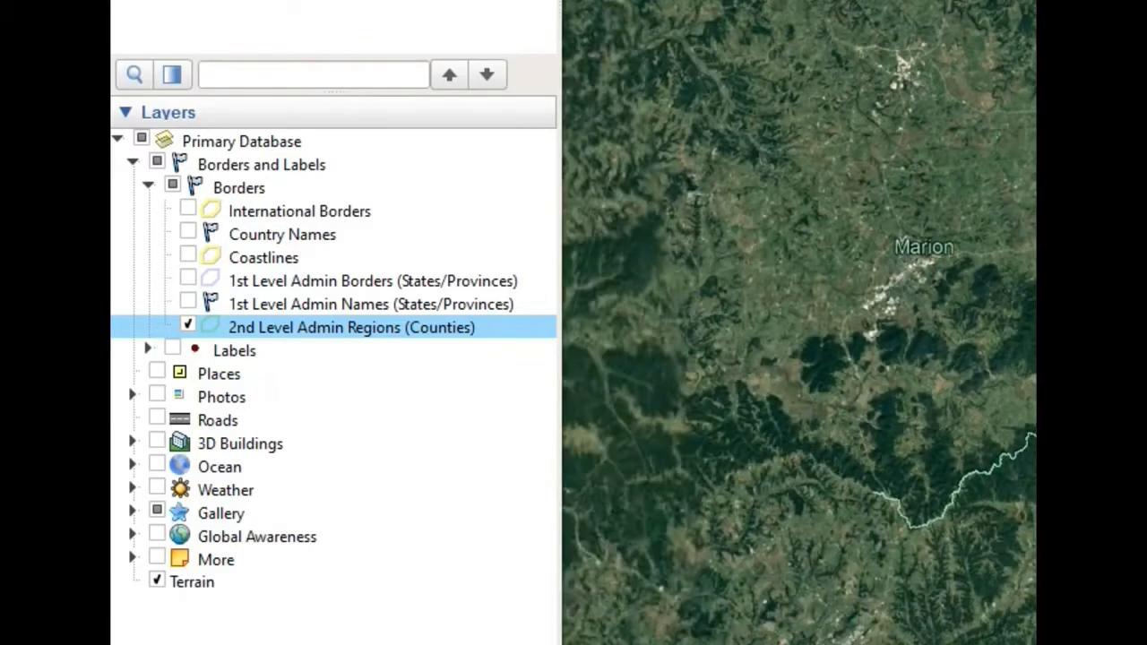
Step: Examine the county borders and names across central Kentucky around Boyle, Marion, Nelson and Hardin, both up close and from farther out
left_click_drag(602, 407, 724, 369)
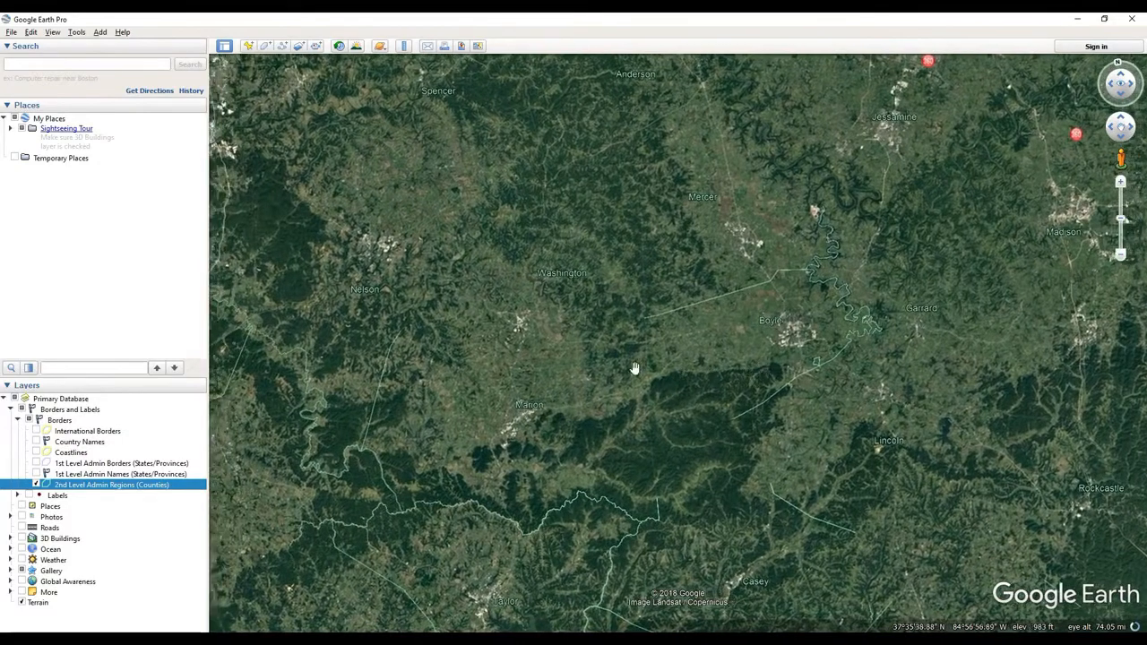
left_click_drag(588, 364, 739, 446)
left_click_drag(575, 428, 717, 393)
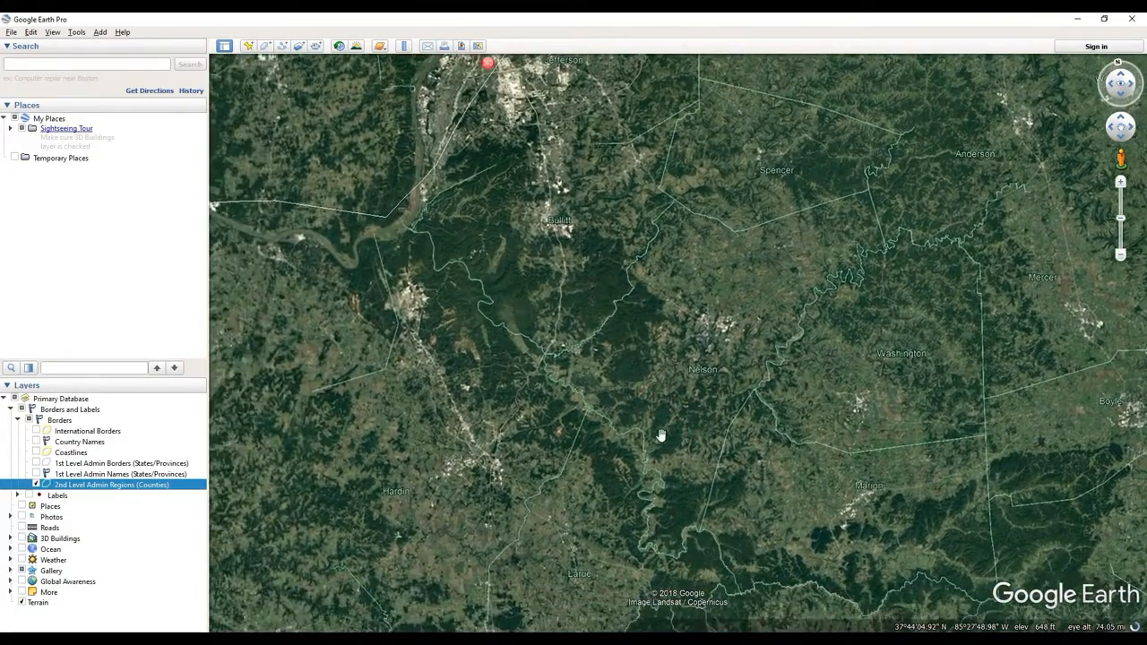
left_click_drag(661, 435, 726, 360)
scroll(661, 367, "down", 2)
scroll(660, 366, "down", 5)
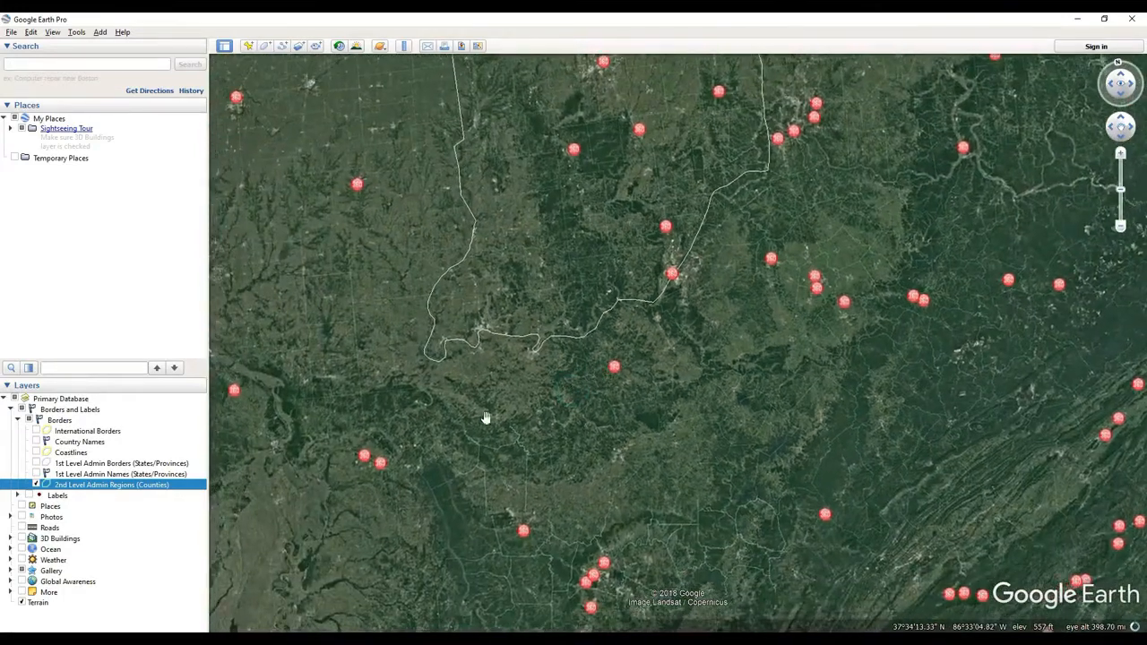
left_click(123, 486)
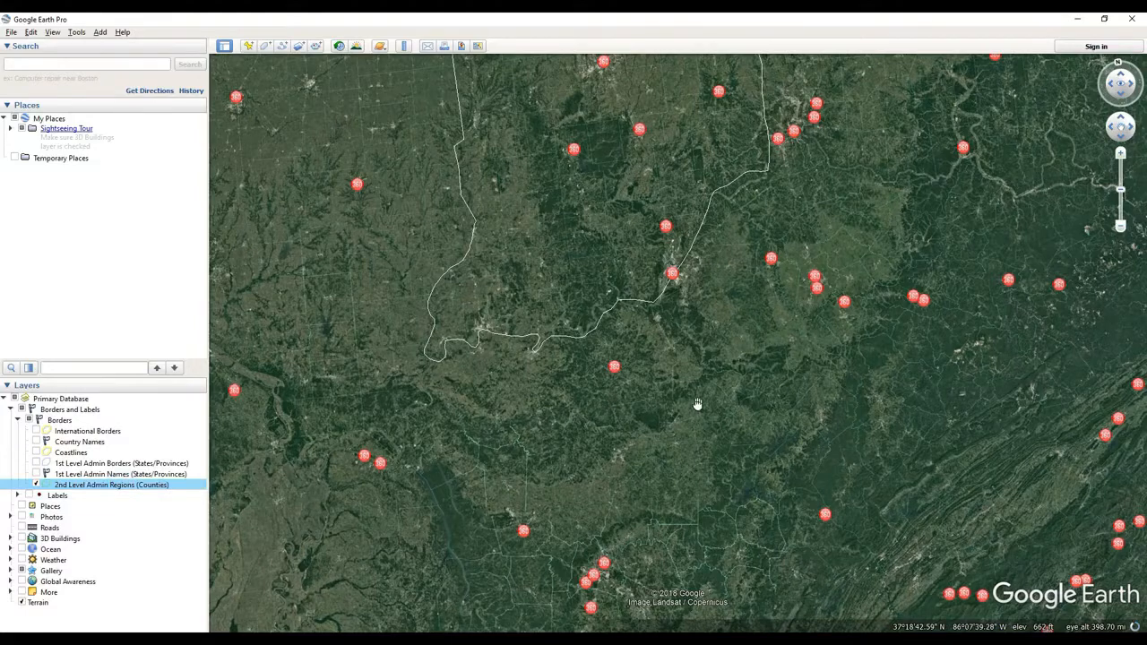
left_click_drag(696, 404, 679, 429)
left_click_drag(759, 365, 700, 357)
scroll(700, 357, "up", 2)
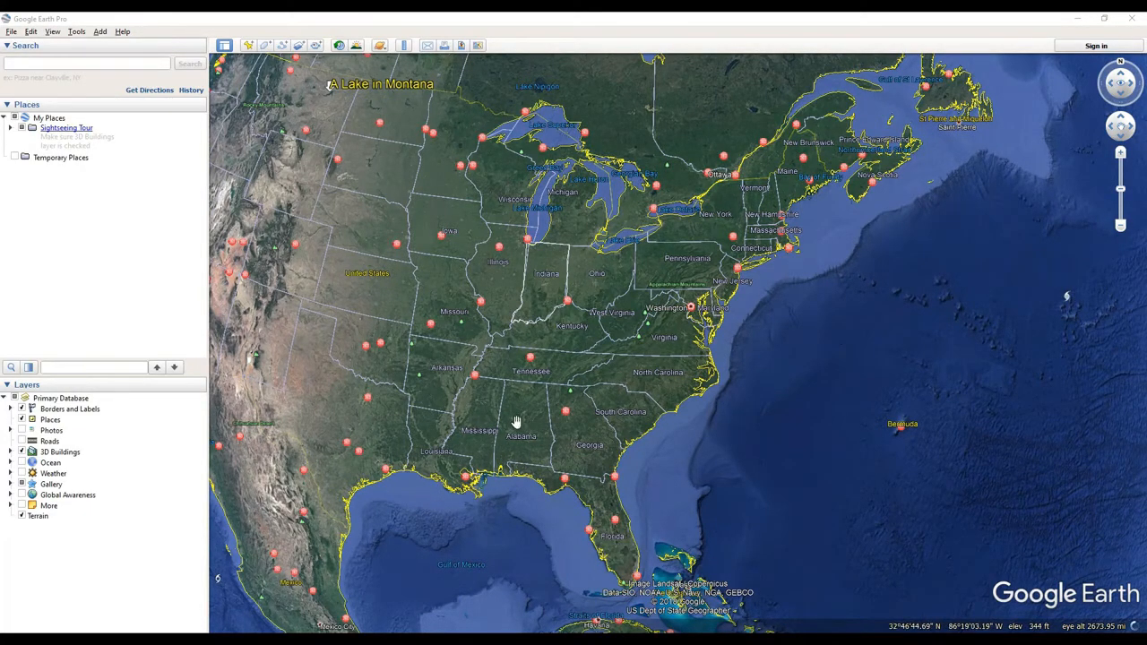
Step: Turn on the Clouds layer in the Weather group for a whole-globe view of the Americas
left_click_drag(515, 417, 803, 463)
left_click_drag(642, 412, 607, 376)
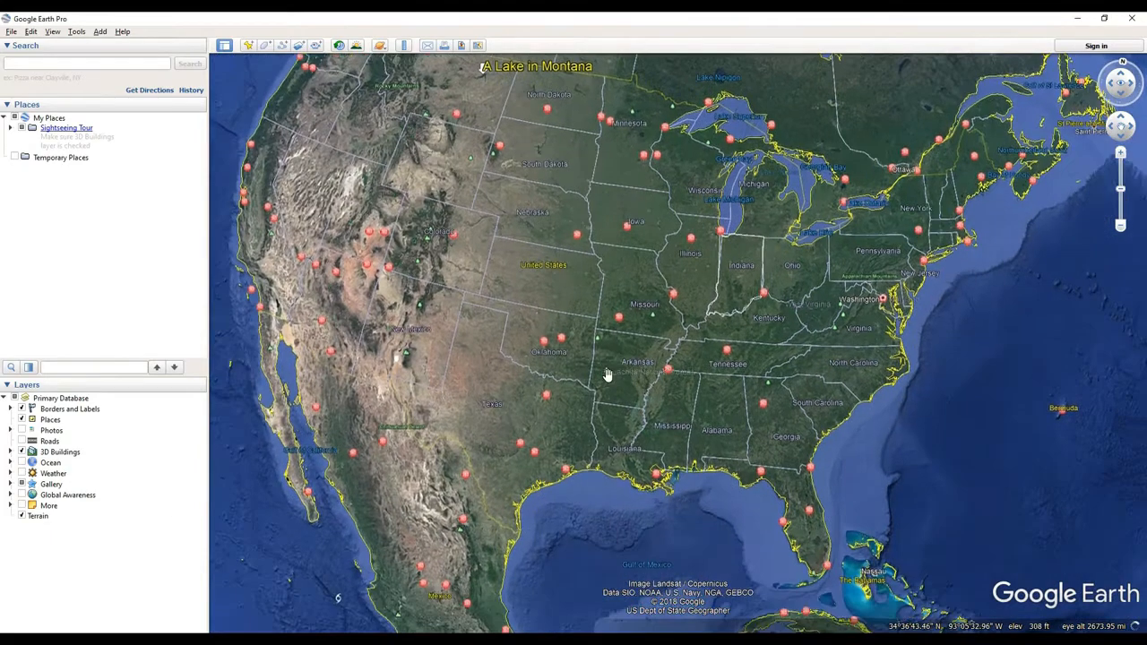
scroll(607, 376, "down", 3)
scroll(607, 376, "down", 2)
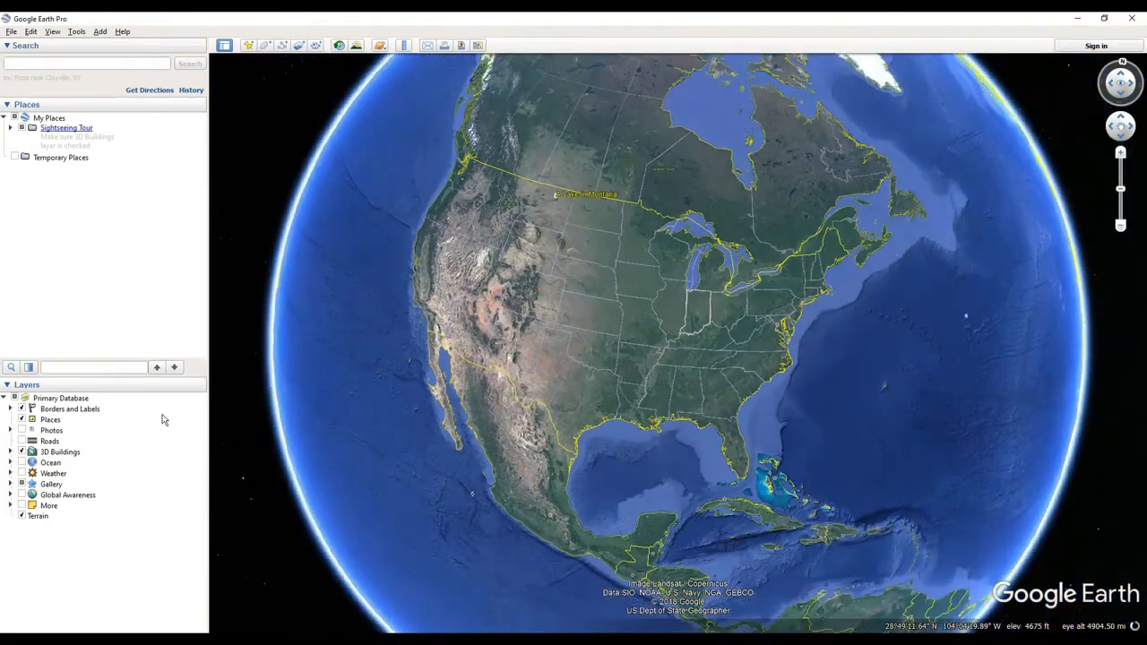
left_click_drag(818, 428, 598, 422)
left_click_drag(704, 402, 767, 356)
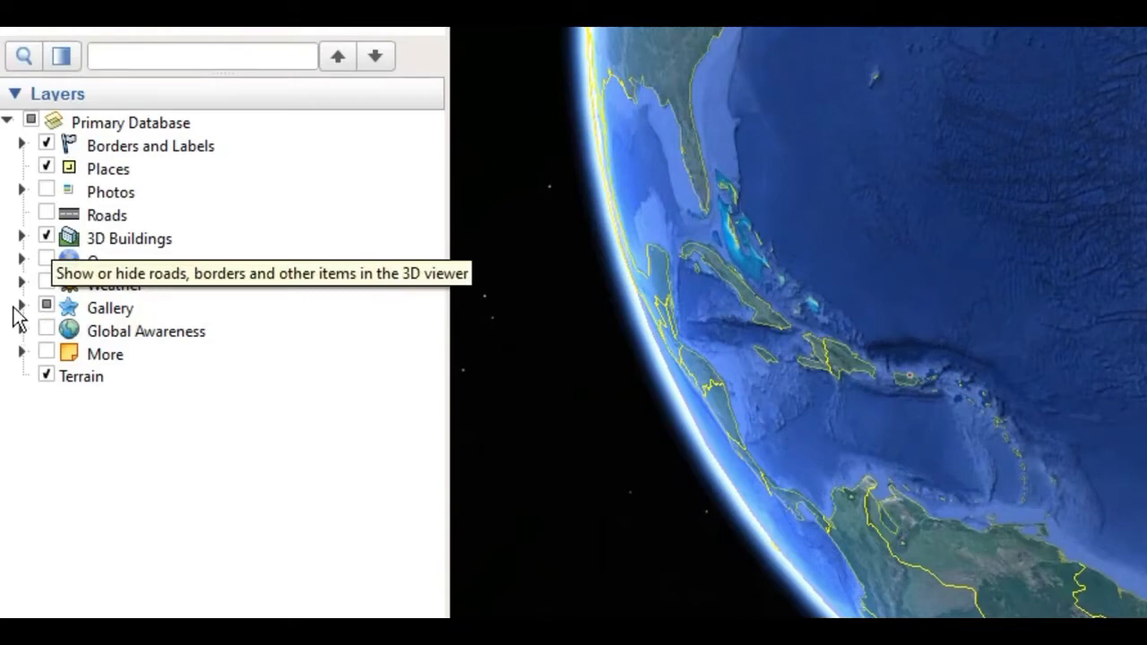
left_click(21, 285)
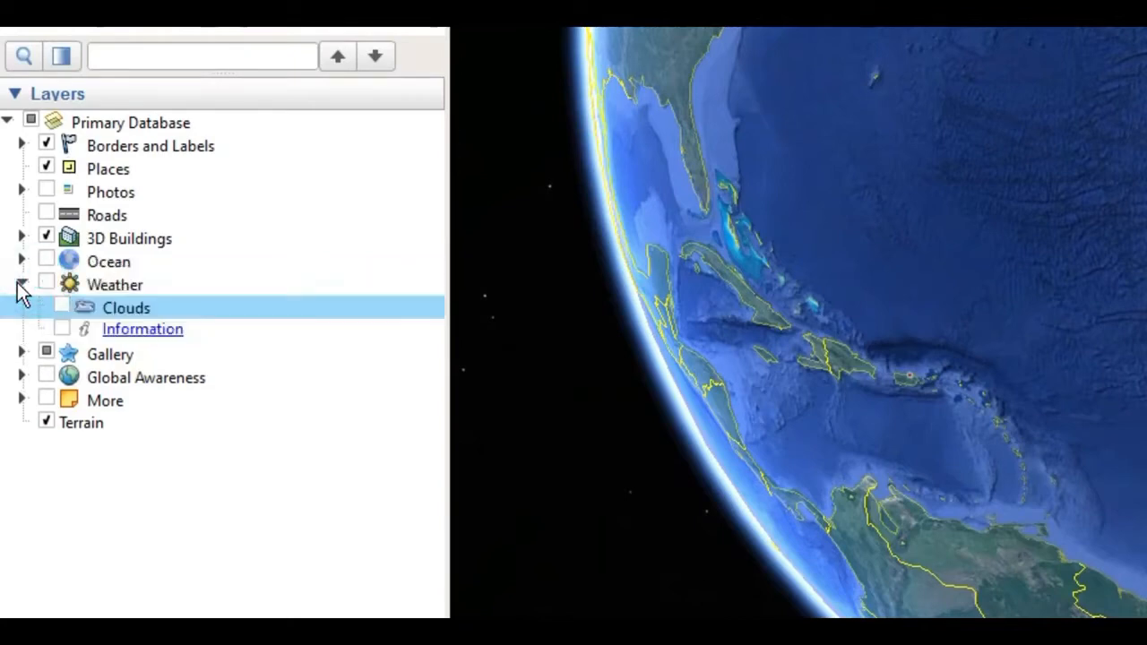
left_click(61, 306)
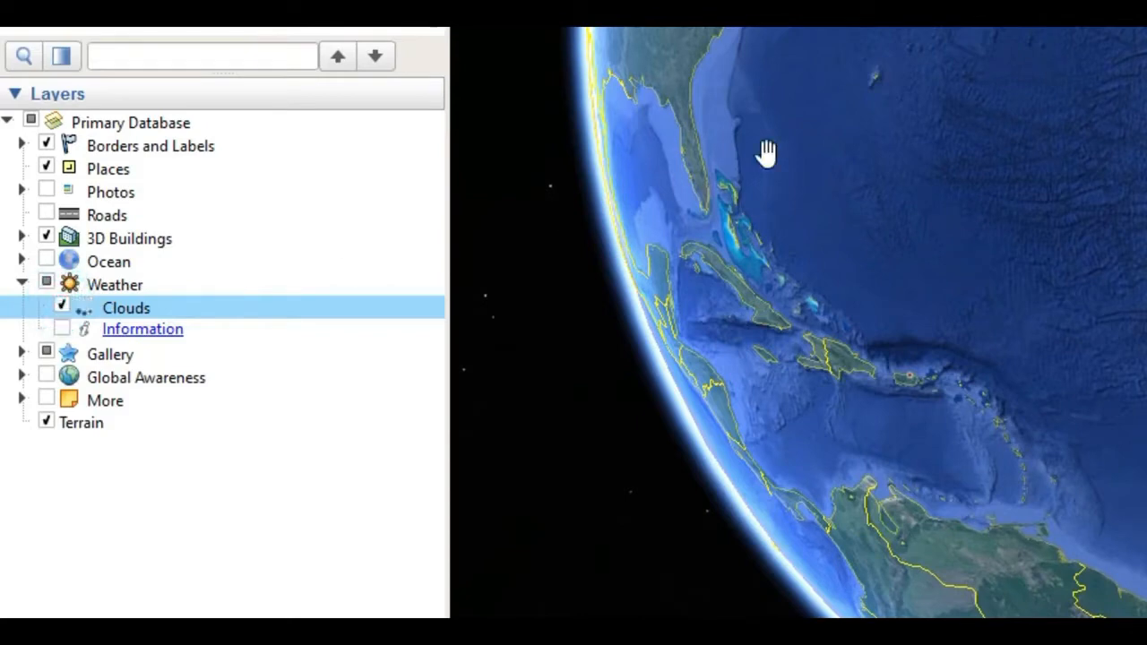
Step: Examine the cloud cover around North America and open the storm marker off Mexico's Pacific coast
left_click_drag(814, 75, 666, 296)
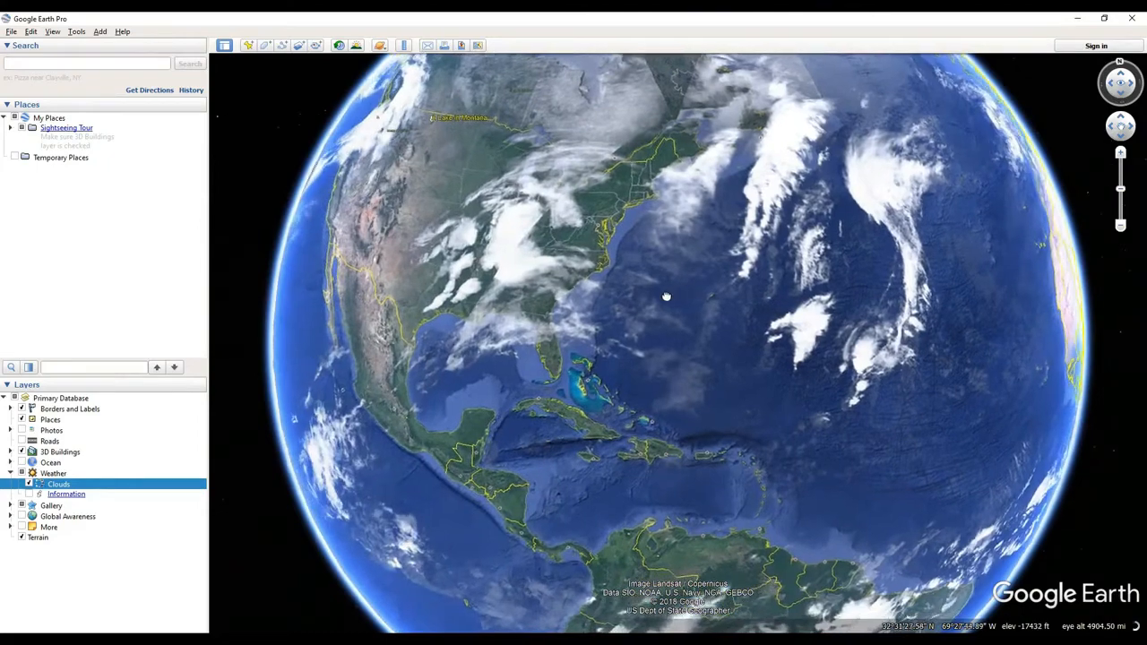
left_click_drag(477, 324, 582, 369)
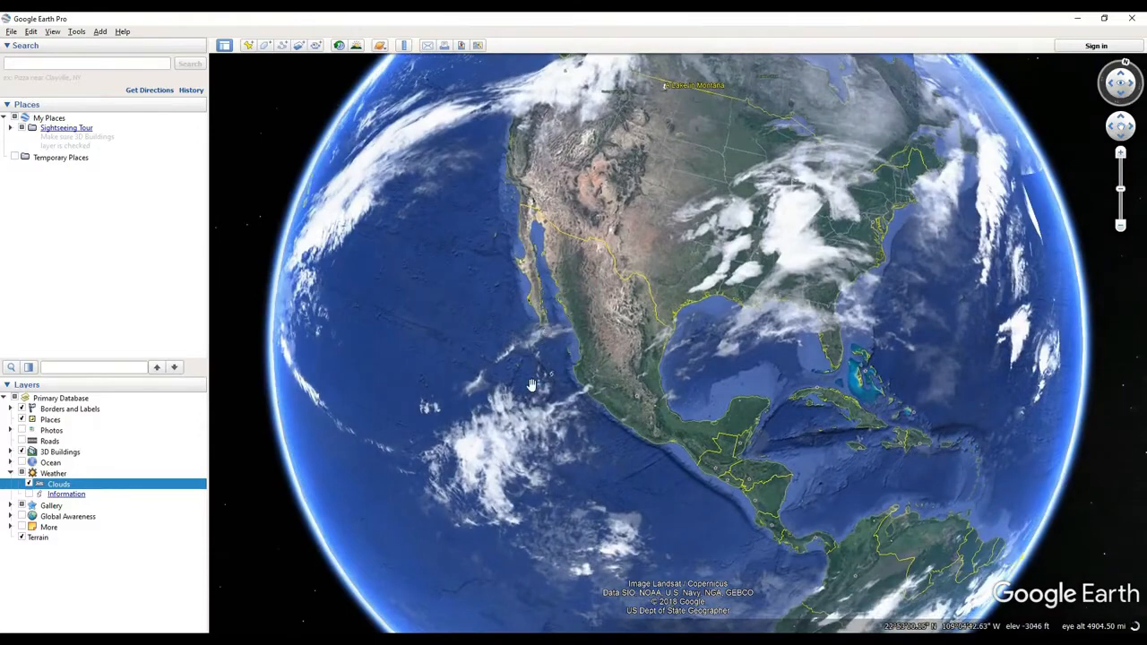
scroll(537, 381, "up", 2)
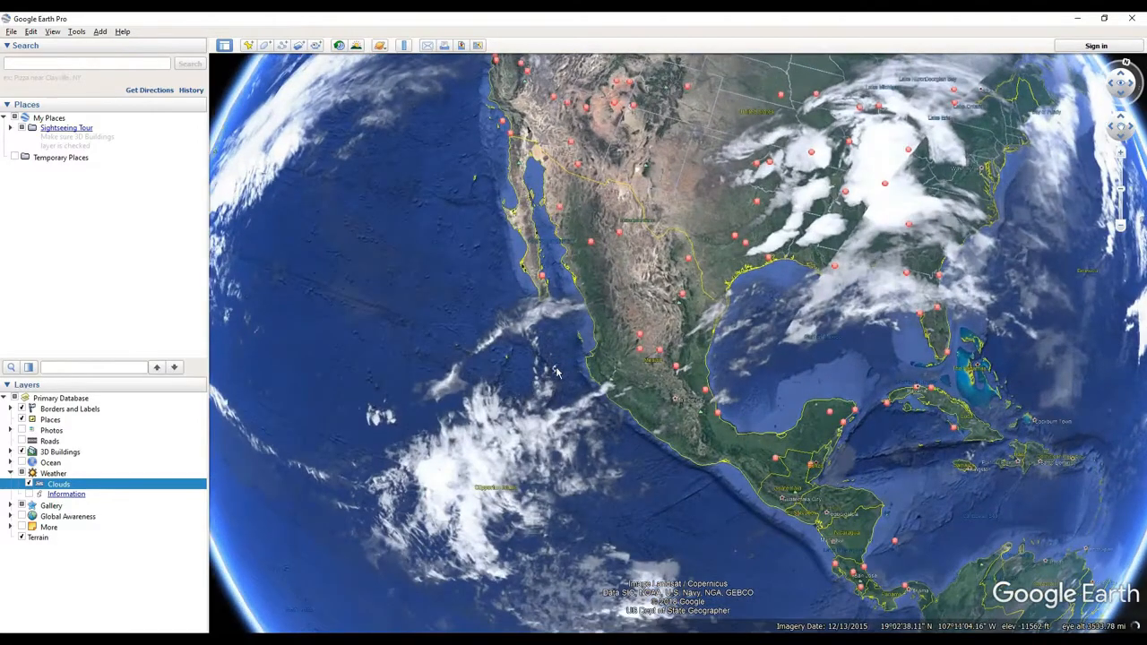
left_click(555, 370)
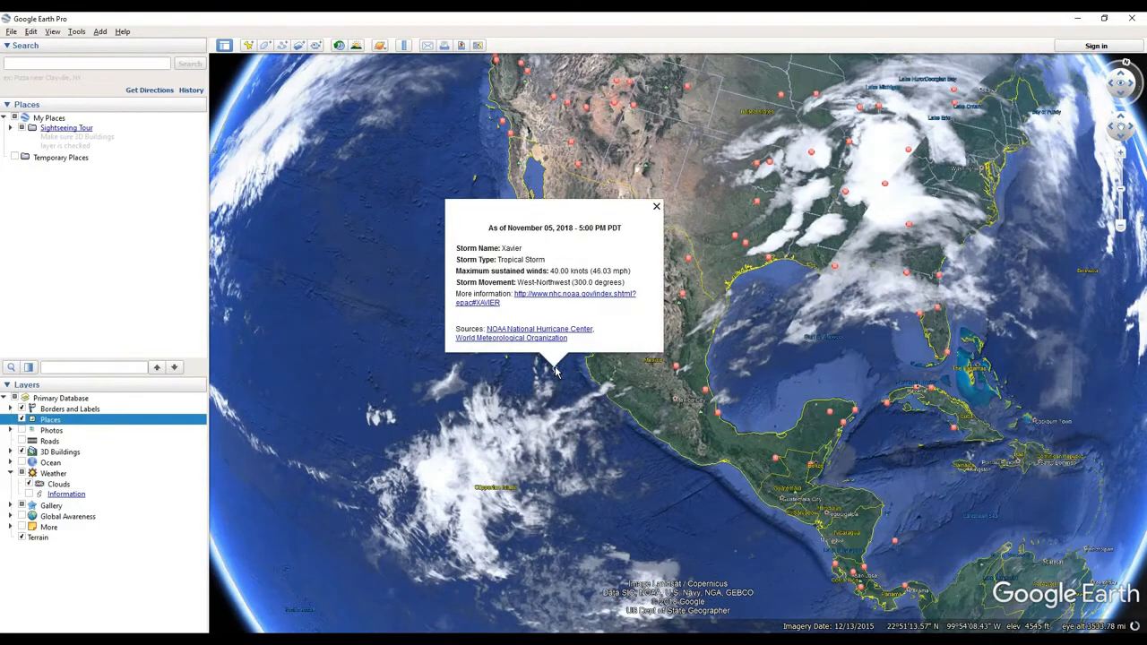
Step: Close the storm details and examine the clouds over the North Atlantic, opening the details of the storm marker in mid-ocean
left_click(657, 208)
left_click_drag(1031, 341, 569, 420)
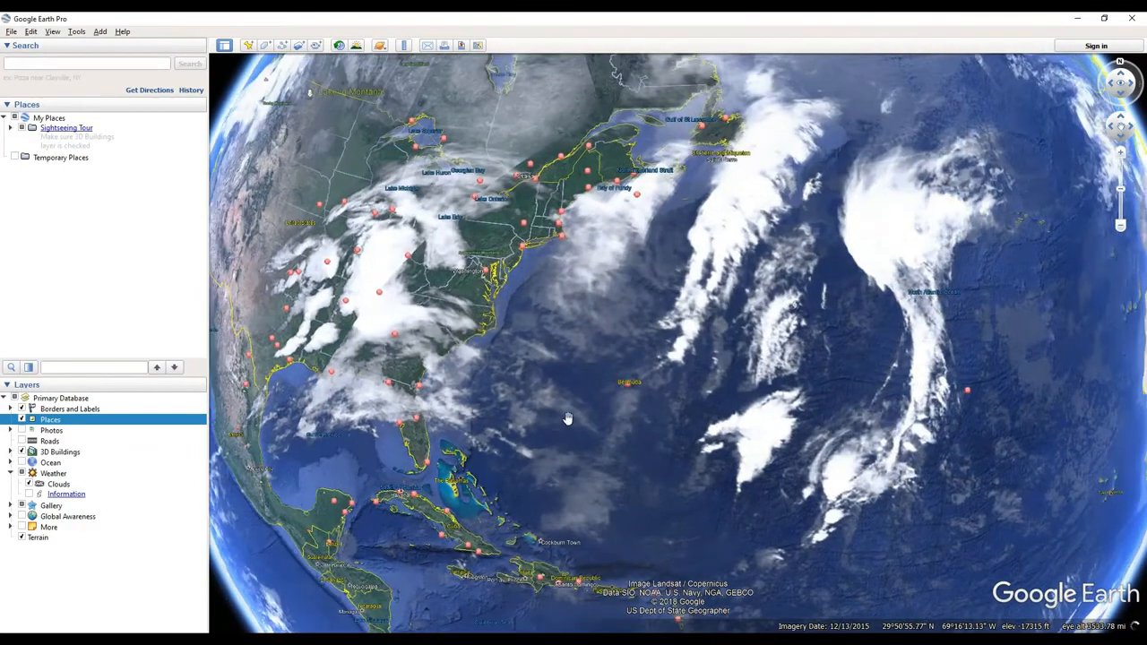
left_click_drag(984, 358, 677, 309)
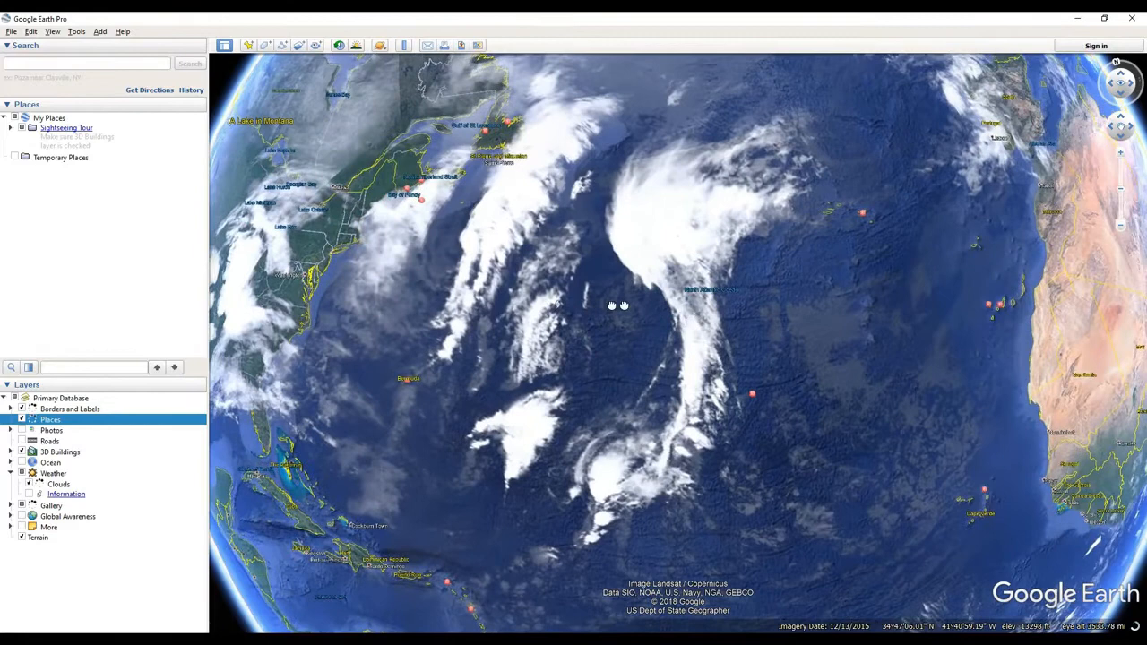
left_click(558, 306)
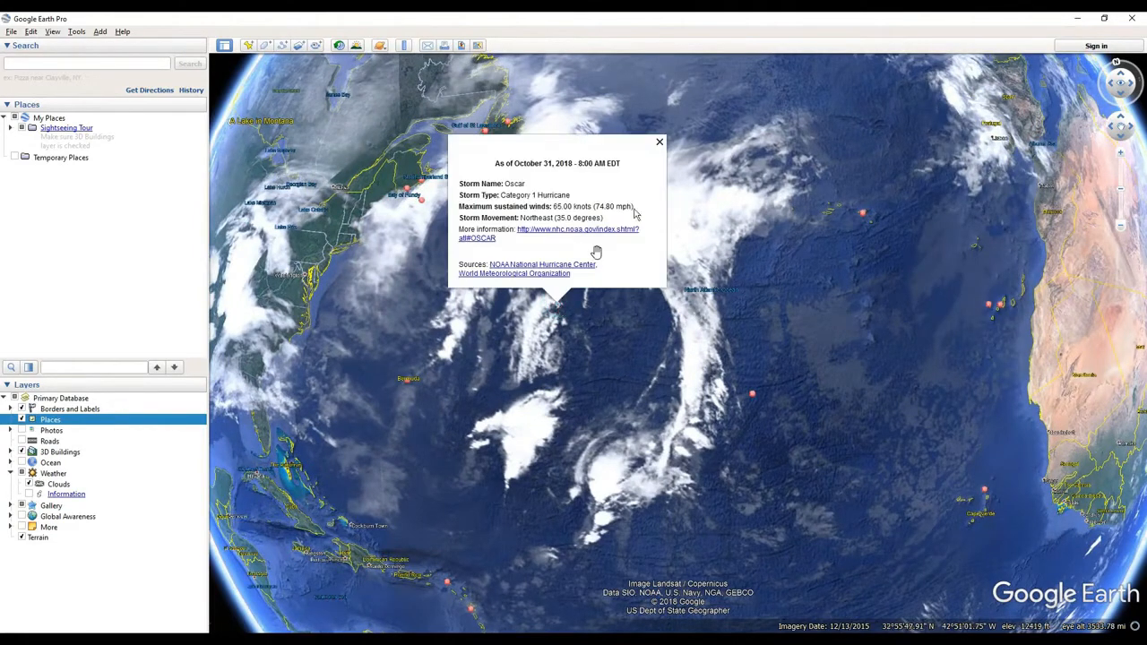
left_click(660, 143)
left_click_drag(356, 375, 752, 367)
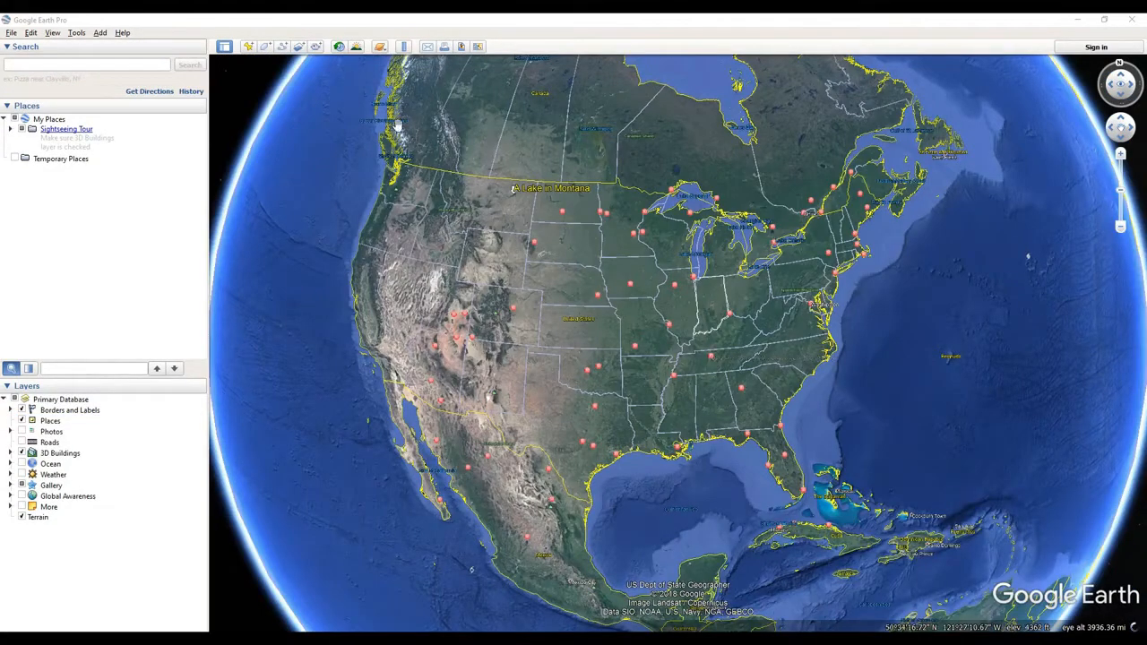
Step: Turn on sunlight across the landscape over North America and set its time to 1:24 am on 1/19/2019
left_click_drag(715, 313, 704, 300)
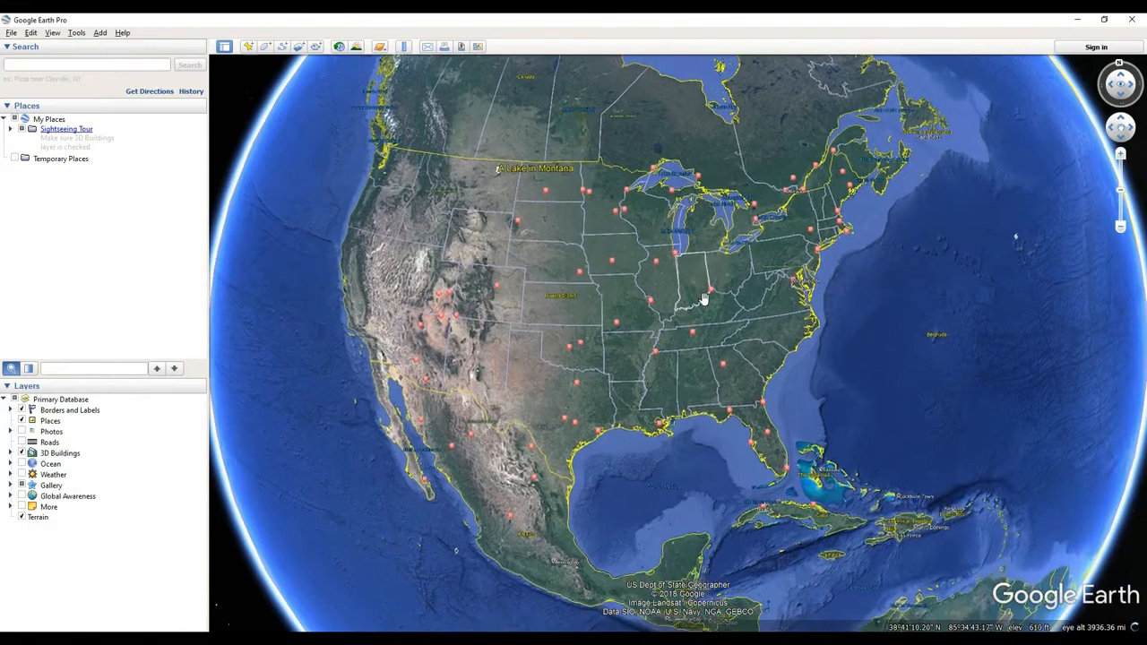
left_click_drag(605, 309, 615, 325)
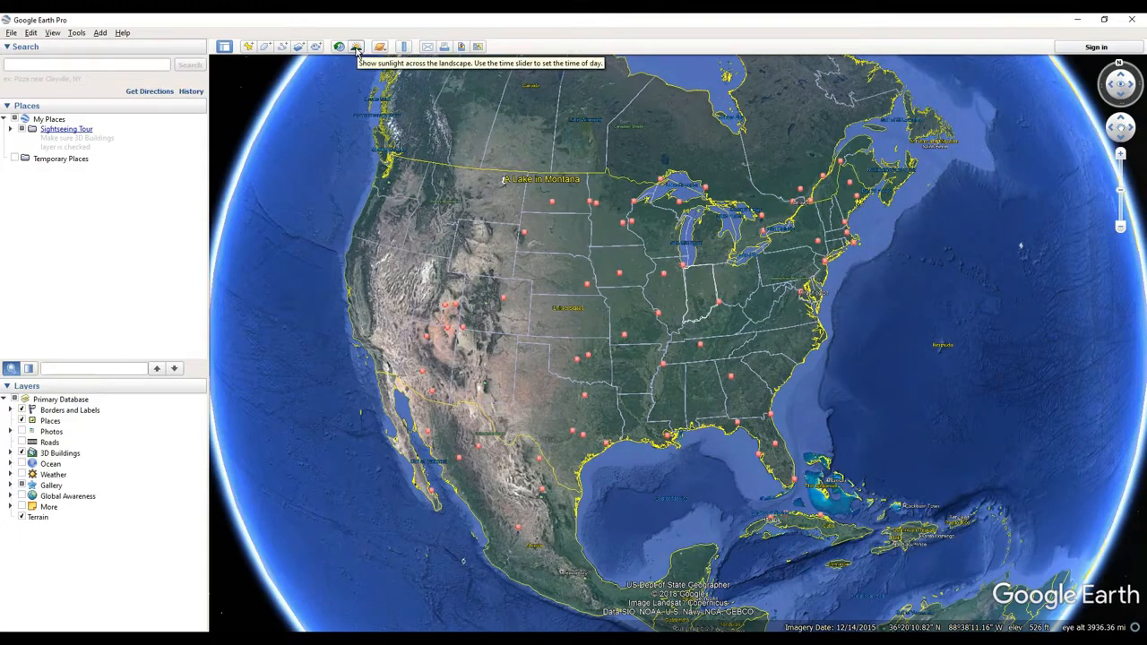
left_click(356, 48)
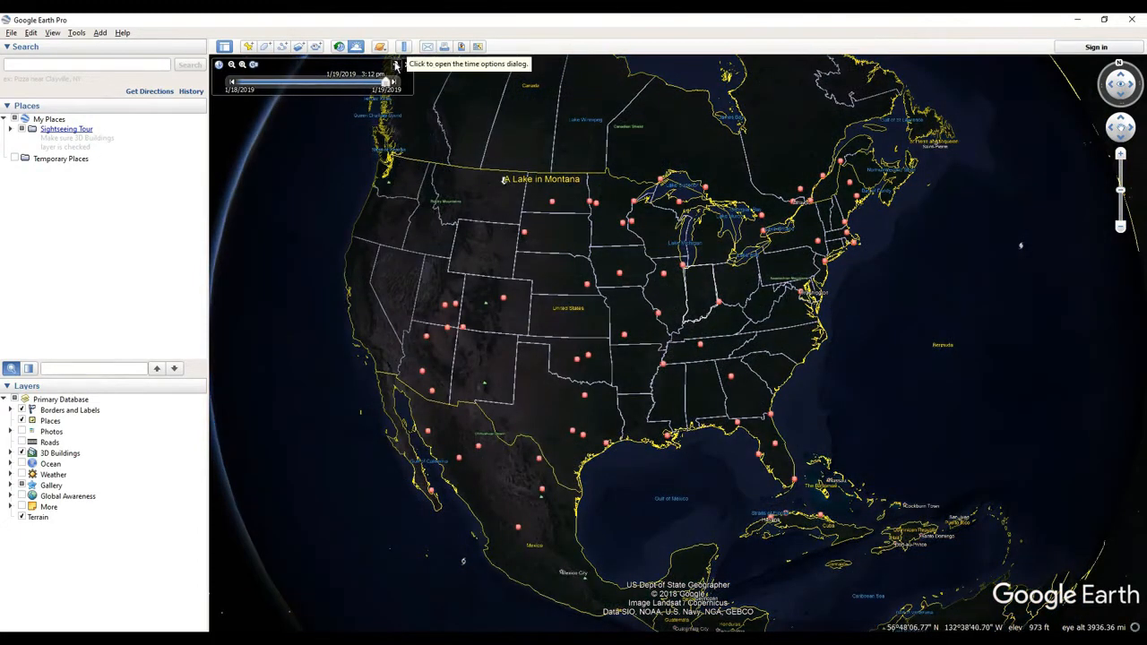
left_click_drag(388, 82, 302, 85)
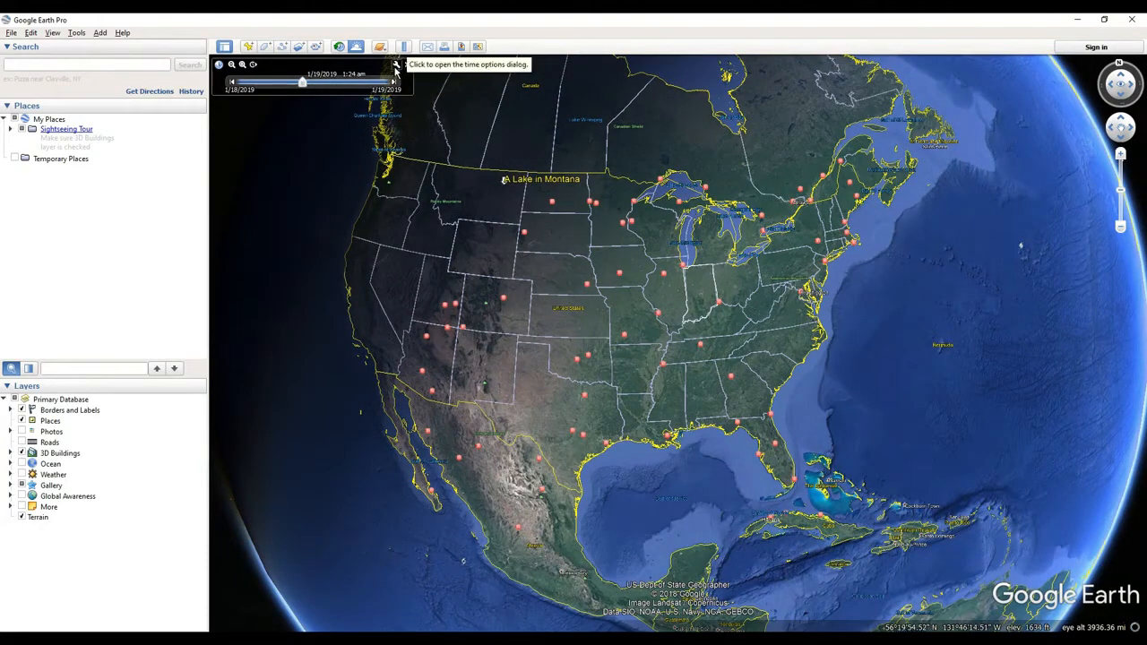
Step: Set the sunlight display to the specific time zone EST Eastern Standard Time - North America
left_click(396, 65)
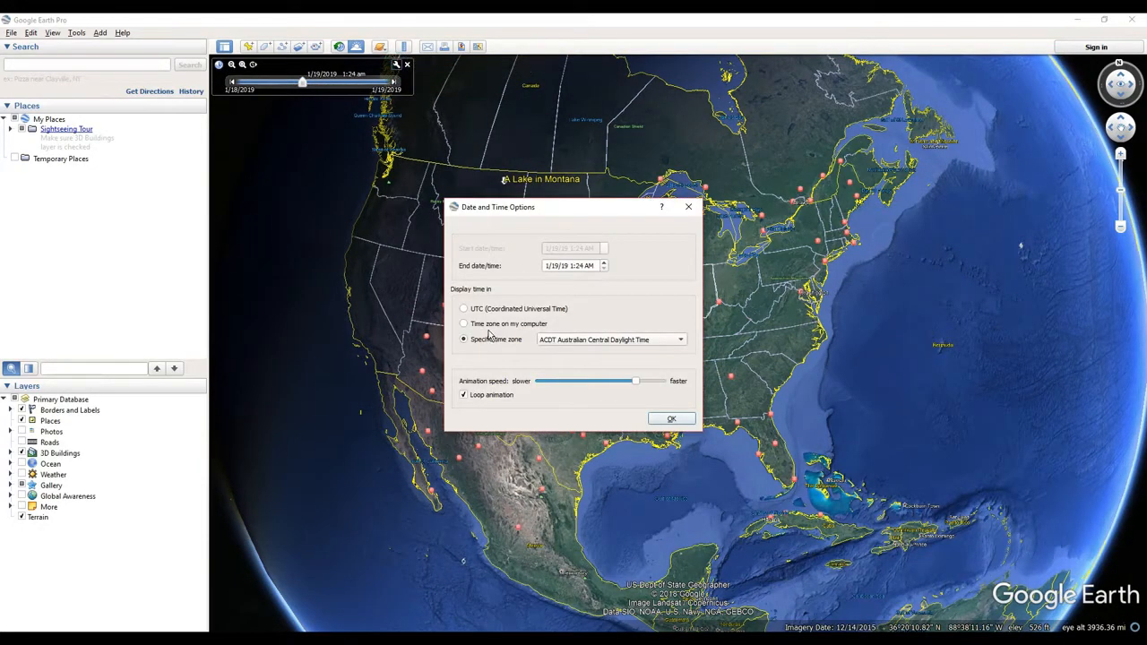
left_click(582, 340)
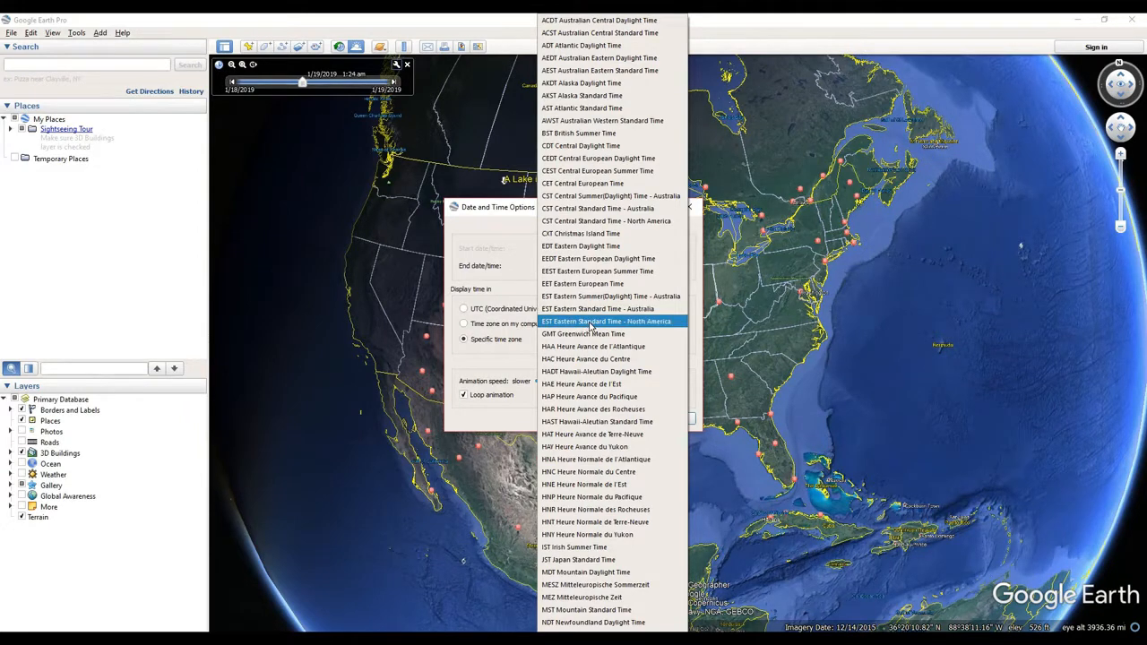
left_click(590, 322)
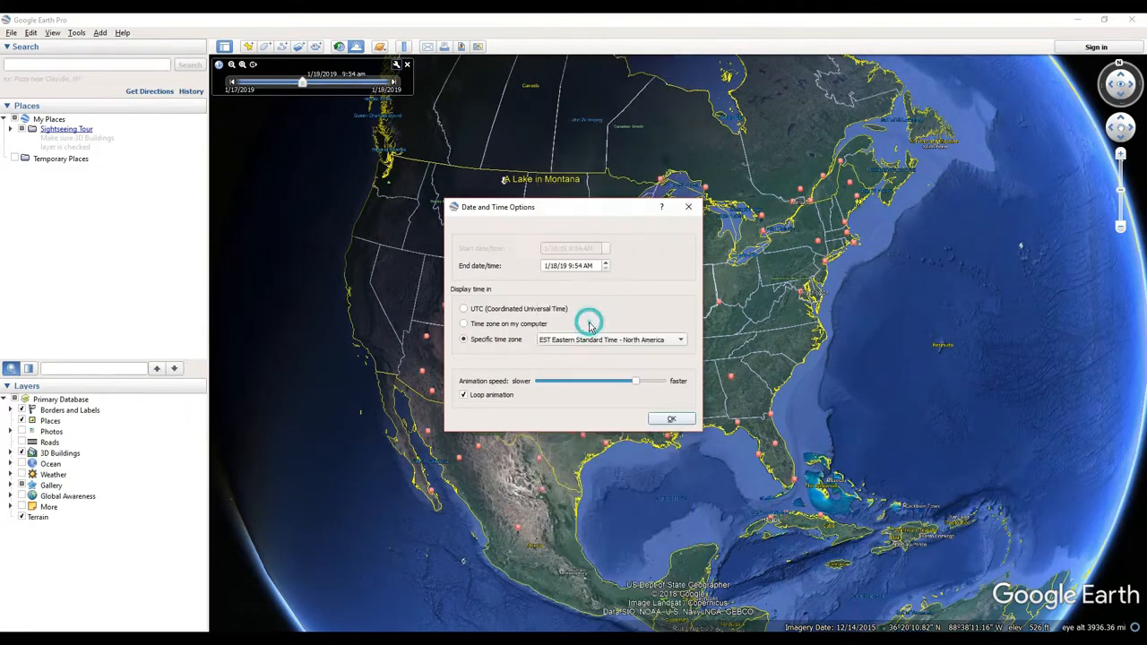
left_click(667, 419)
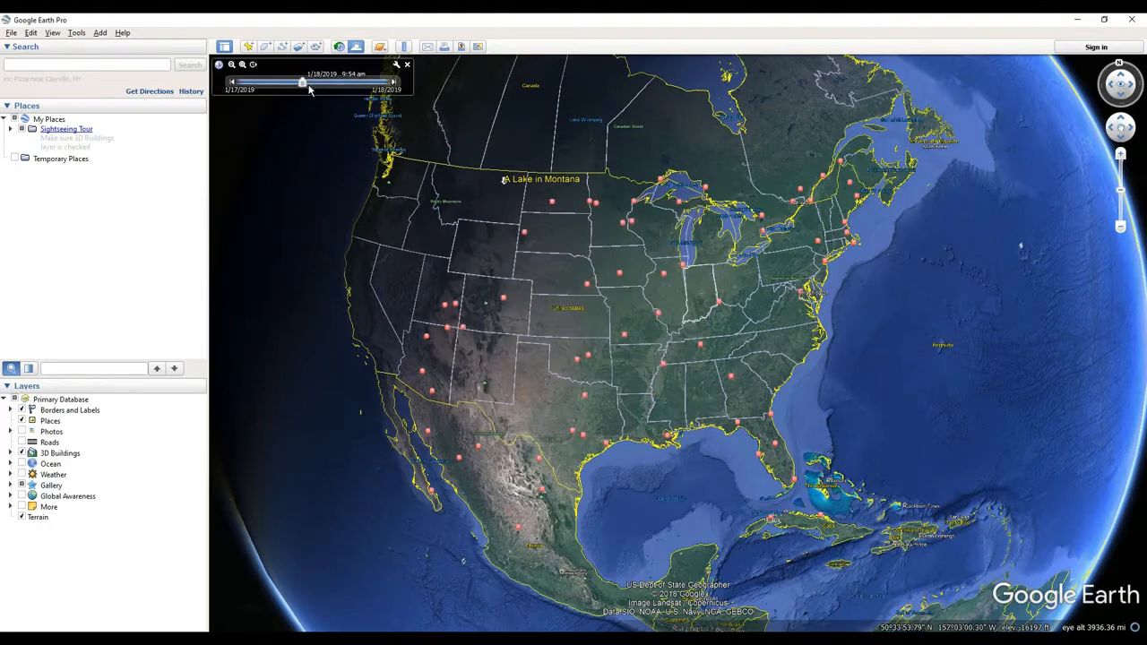
Step: Compare the sunlight over the United States at 4:57 am, 8:01 pm and 5:27 pm on 1/18/2019
left_click_drag(303, 85, 271, 84)
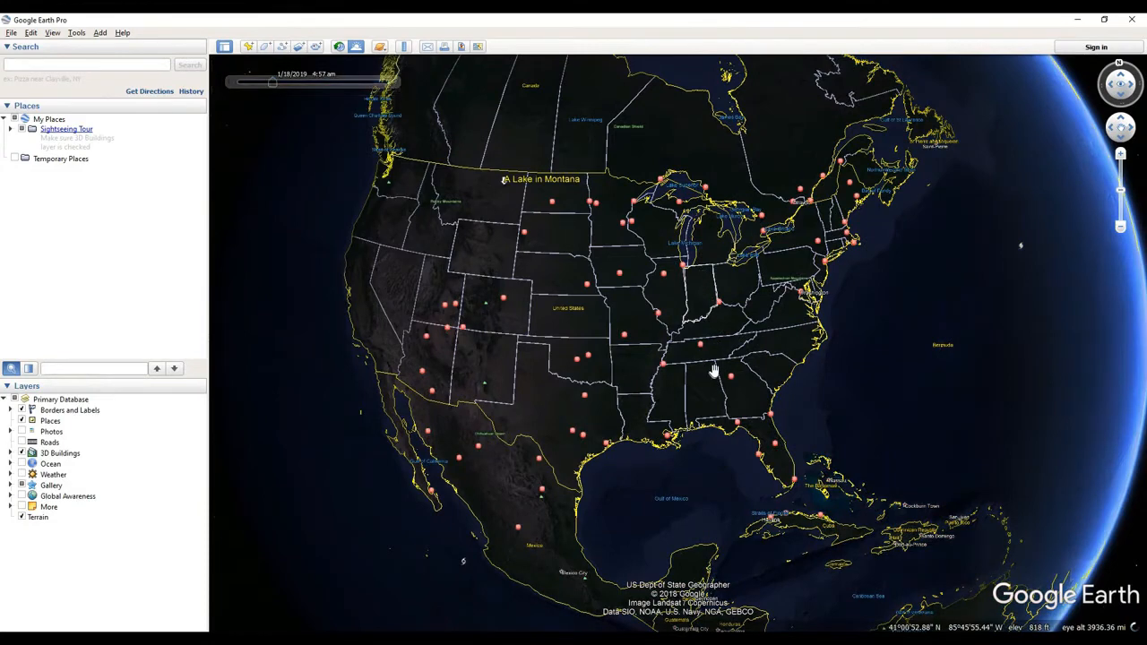
scroll(714, 369, "up", 1)
left_click_drag(718, 343, 661, 415)
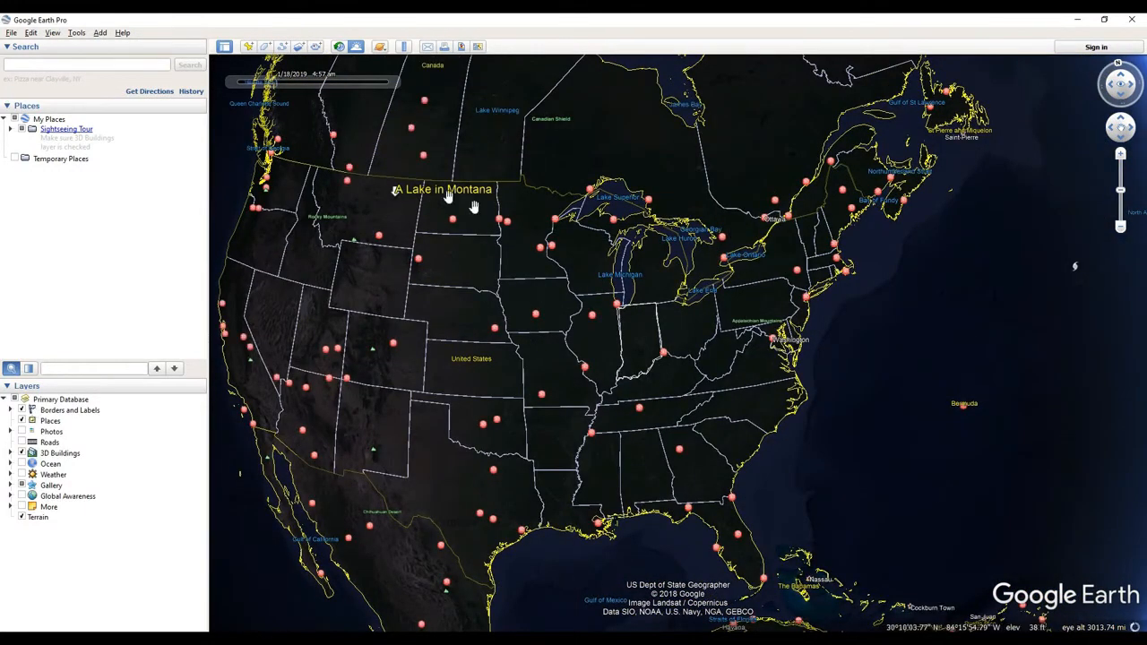
mouse_move(278, 87)
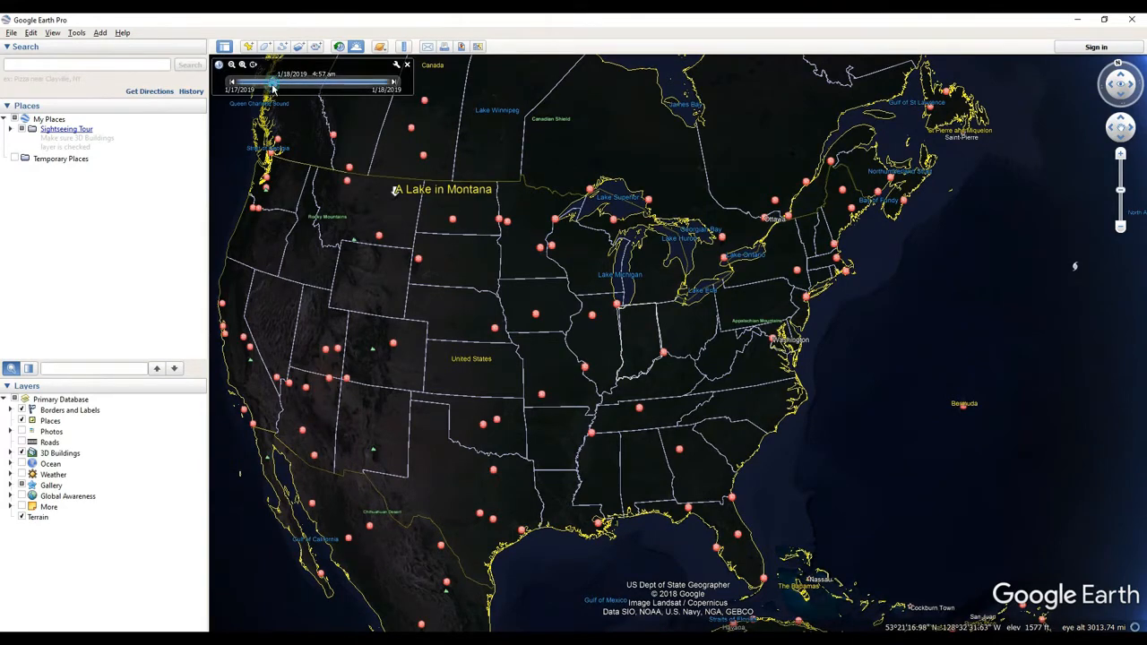
left_click_drag(273, 87, 364, 87)
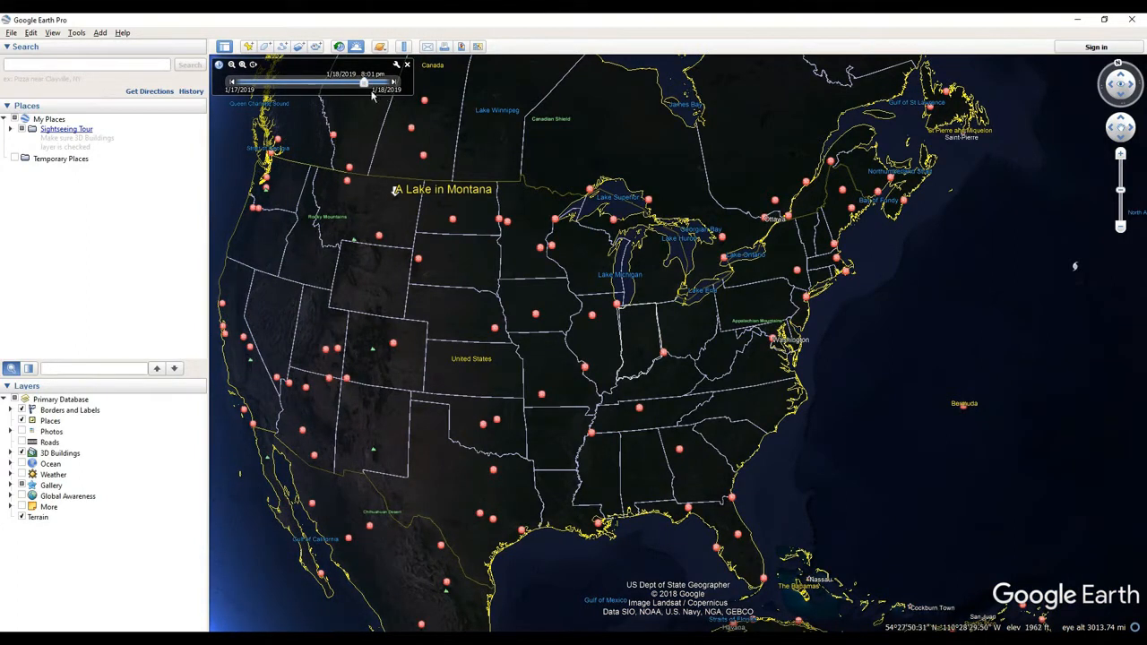
left_click_drag(364, 84, 351, 82)
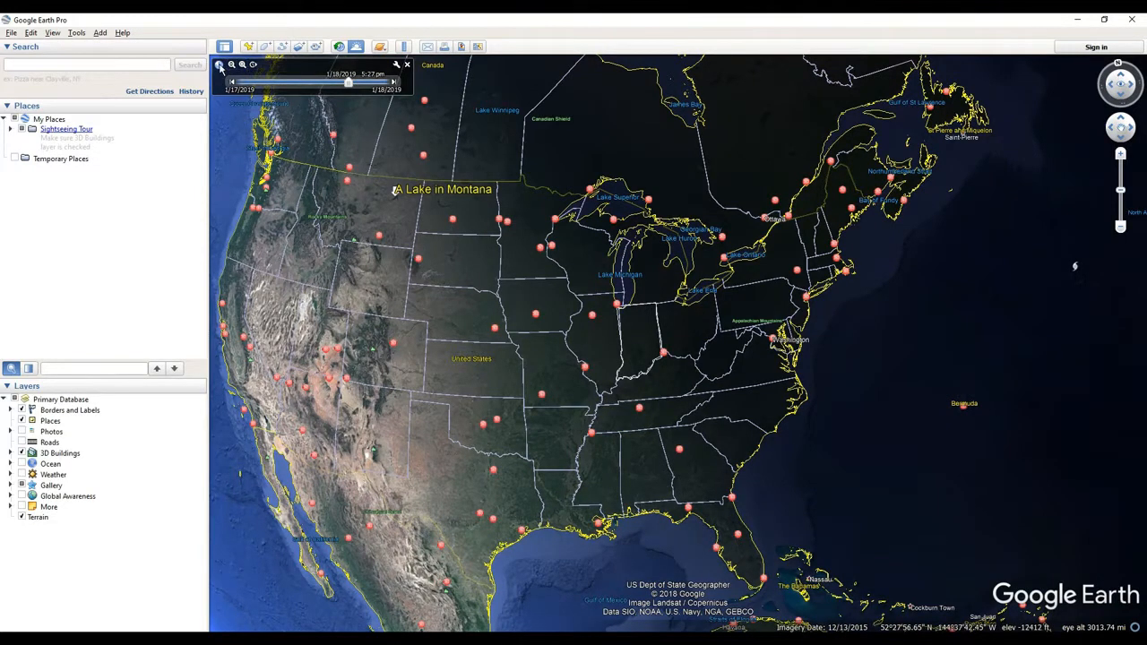
Step: View the sunlight around Kentucky up close at 3:57 pm and adjust the time to 4:15 pm
left_click_drag(700, 391, 645, 380)
scroll(646, 379, "up", 3)
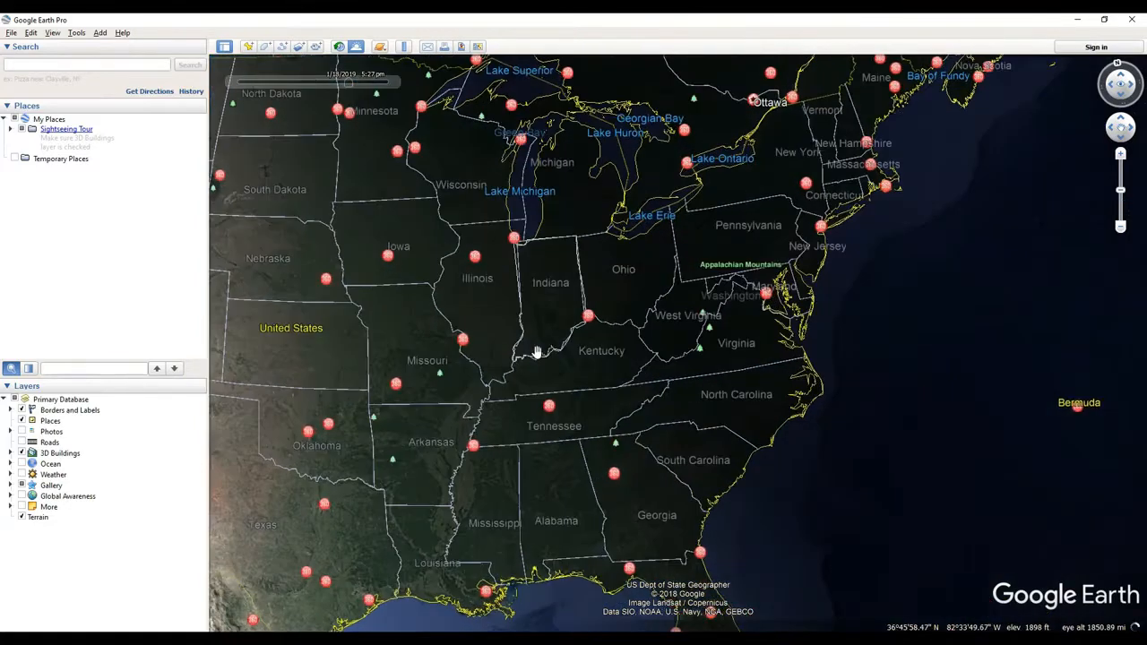
scroll(538, 353, "up", 3)
left_click_drag(349, 85, 339, 86)
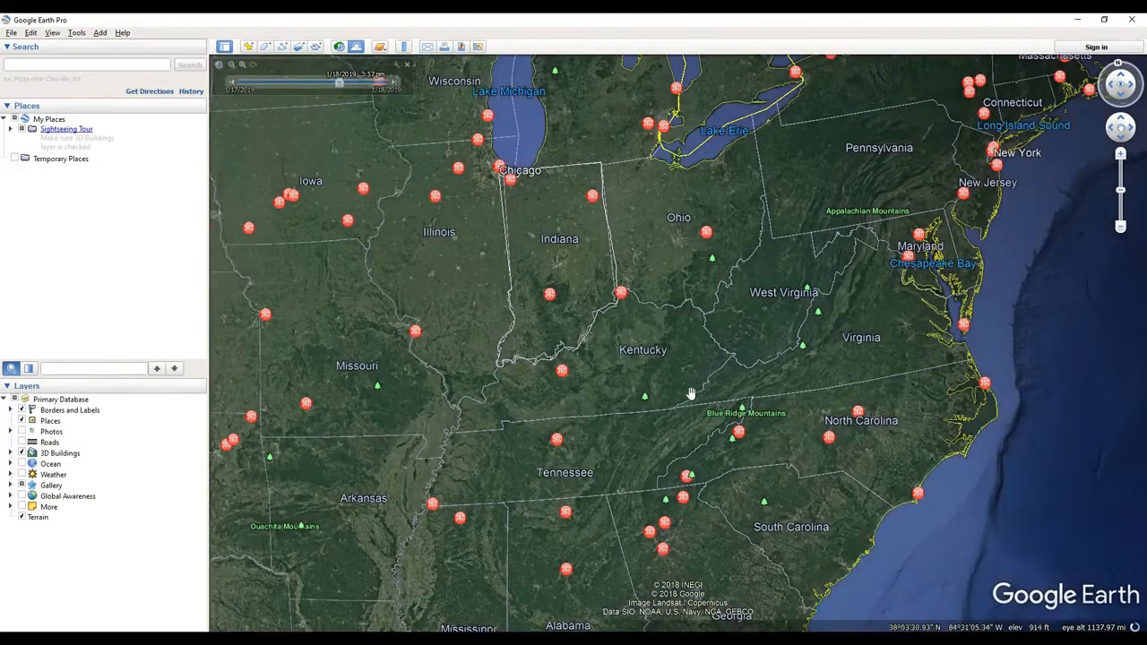
scroll(691, 394, "up", 1)
left_click_drag(555, 310, 600, 331)
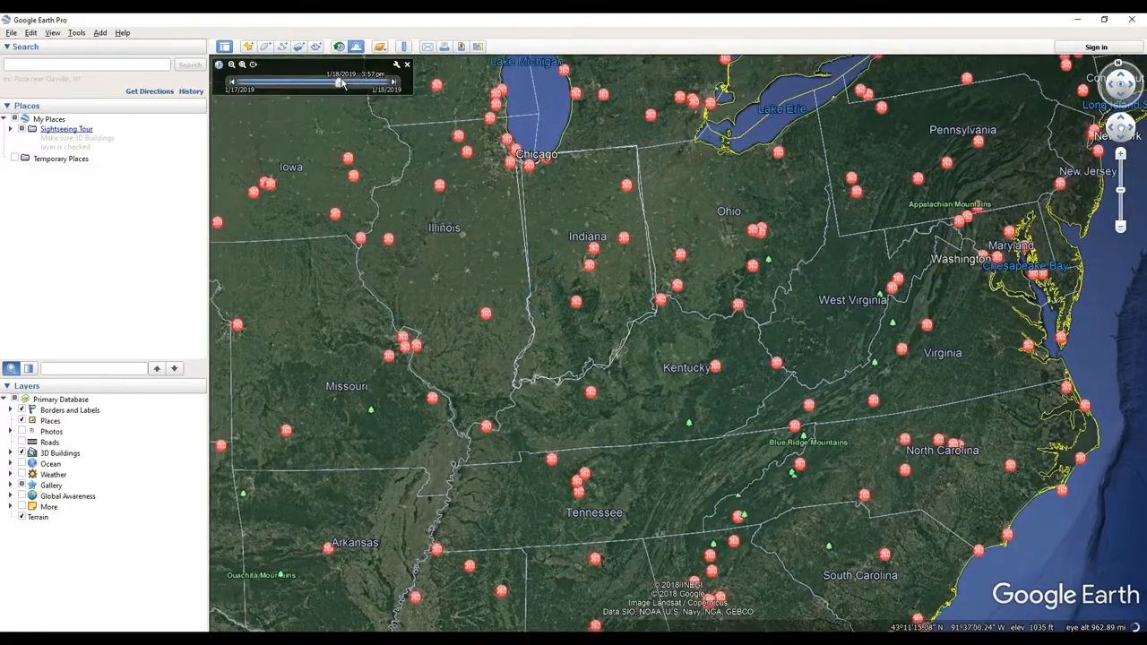
left_click_drag(340, 85, 343, 85)
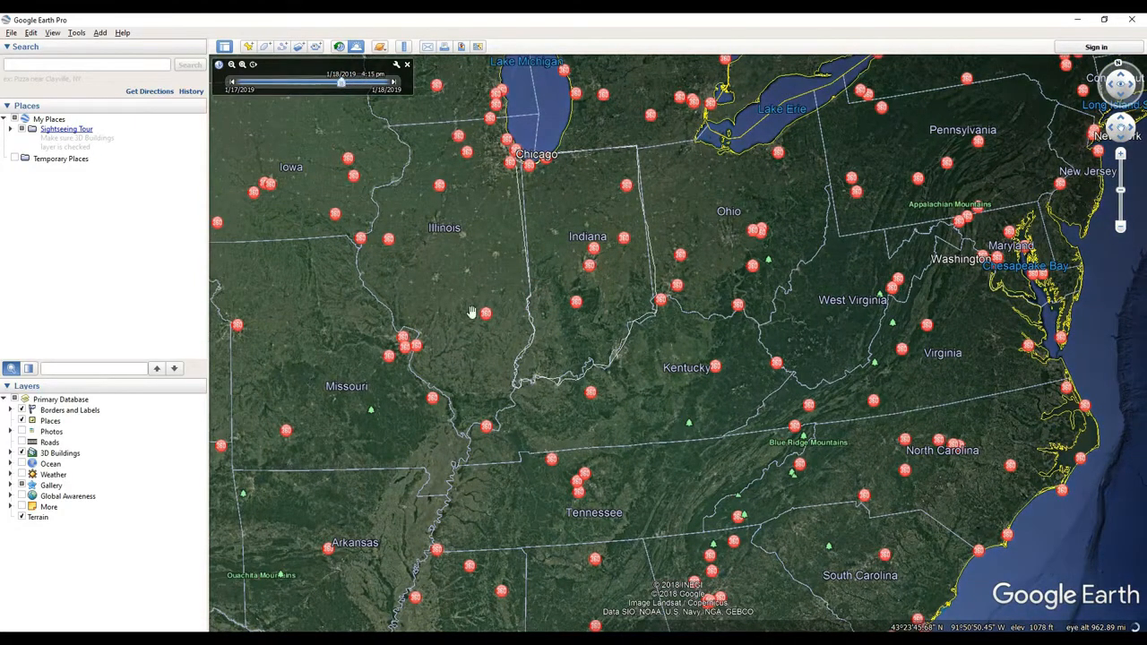
Step: Set the sunlight time to 6:44 pm and examine the day and night boundary across North America and the Pacific
scroll(473, 312, "down", 5)
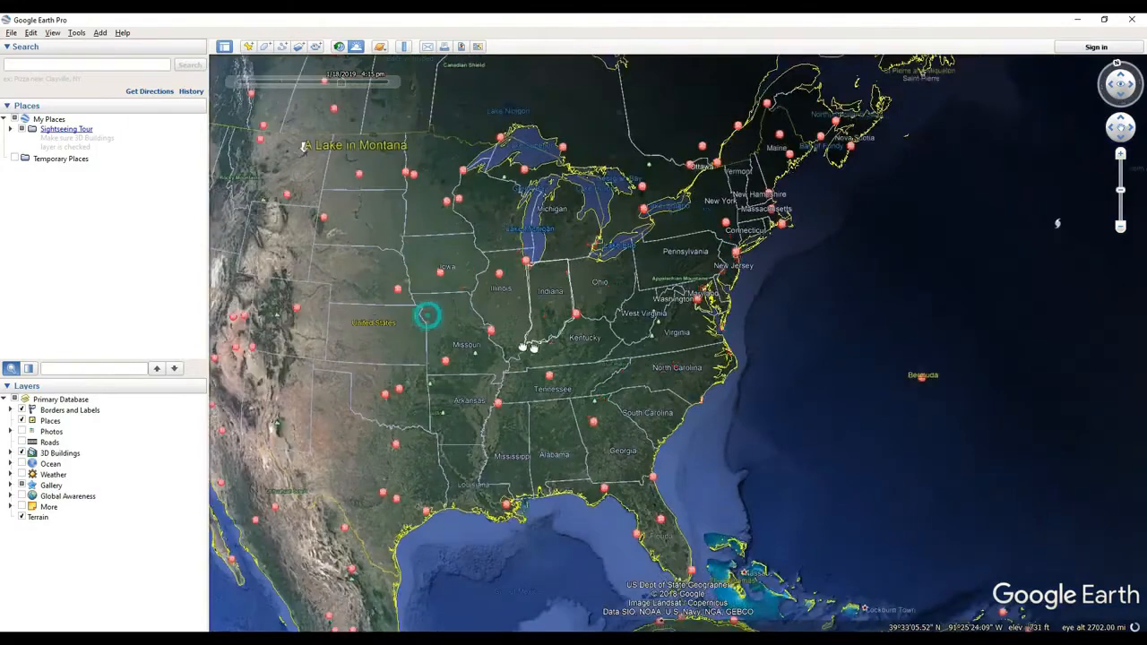
left_click_drag(428, 315, 601, 356)
scroll(593, 339, "down", 2)
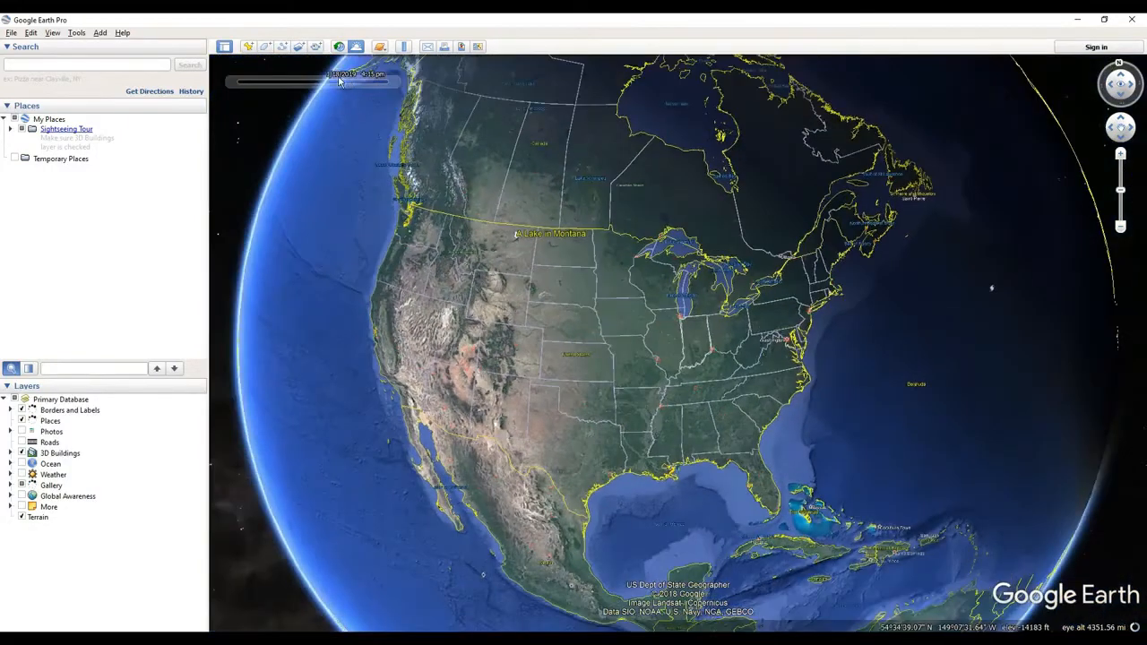
left_click_drag(341, 82, 355, 82)
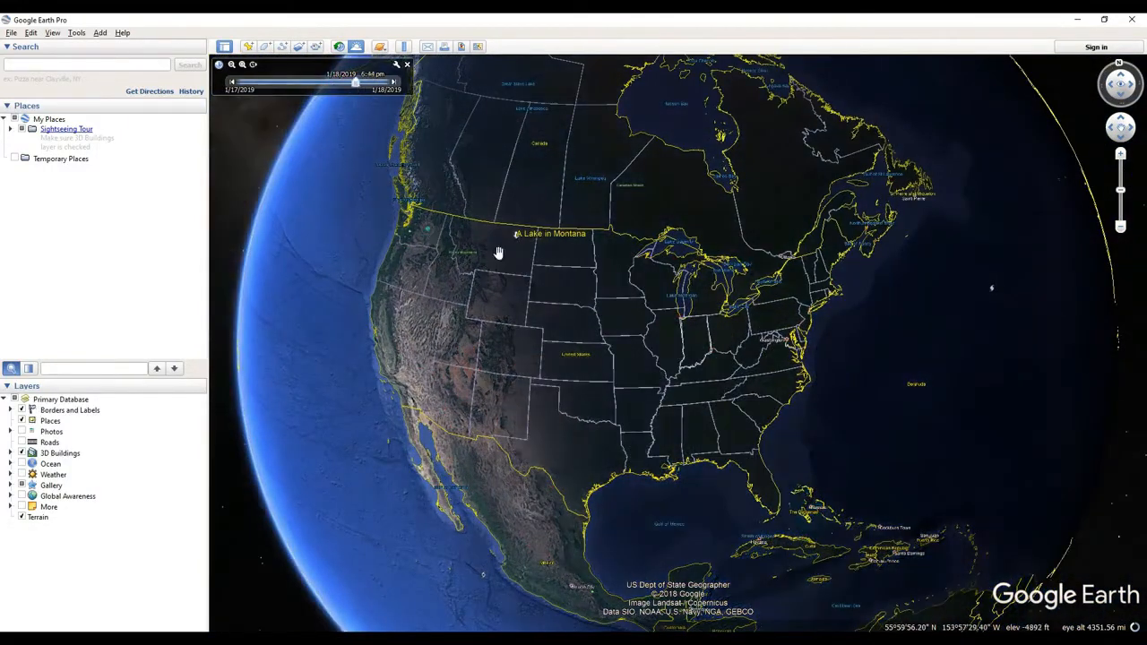
left_click_drag(434, 219, 576, 228)
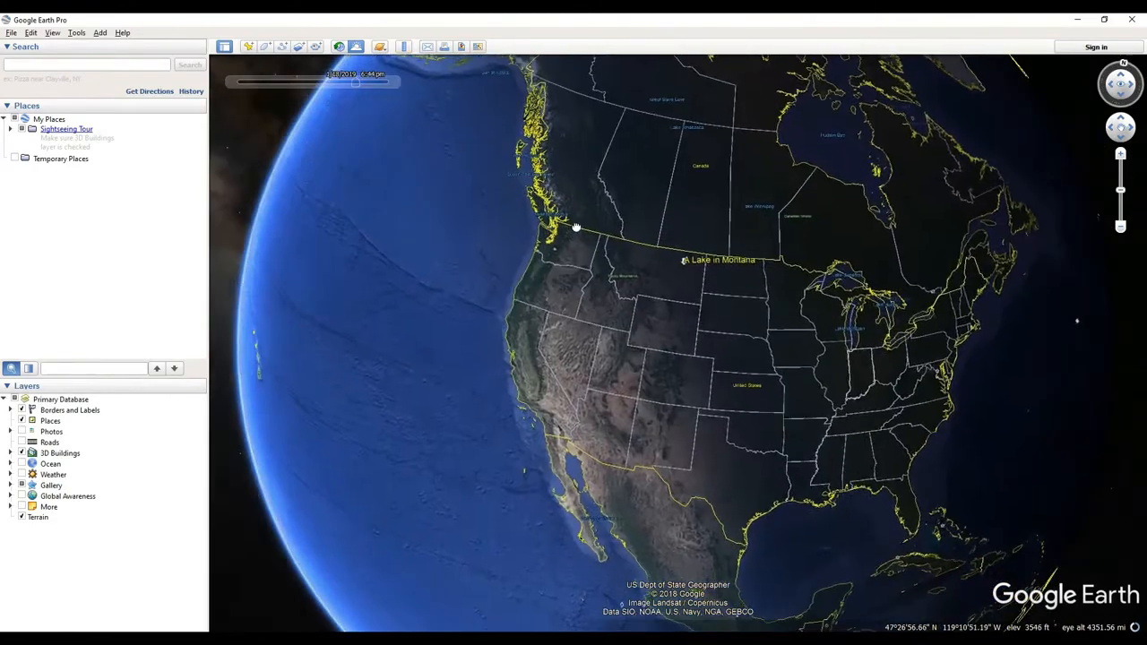
left_click_drag(885, 416, 671, 307)
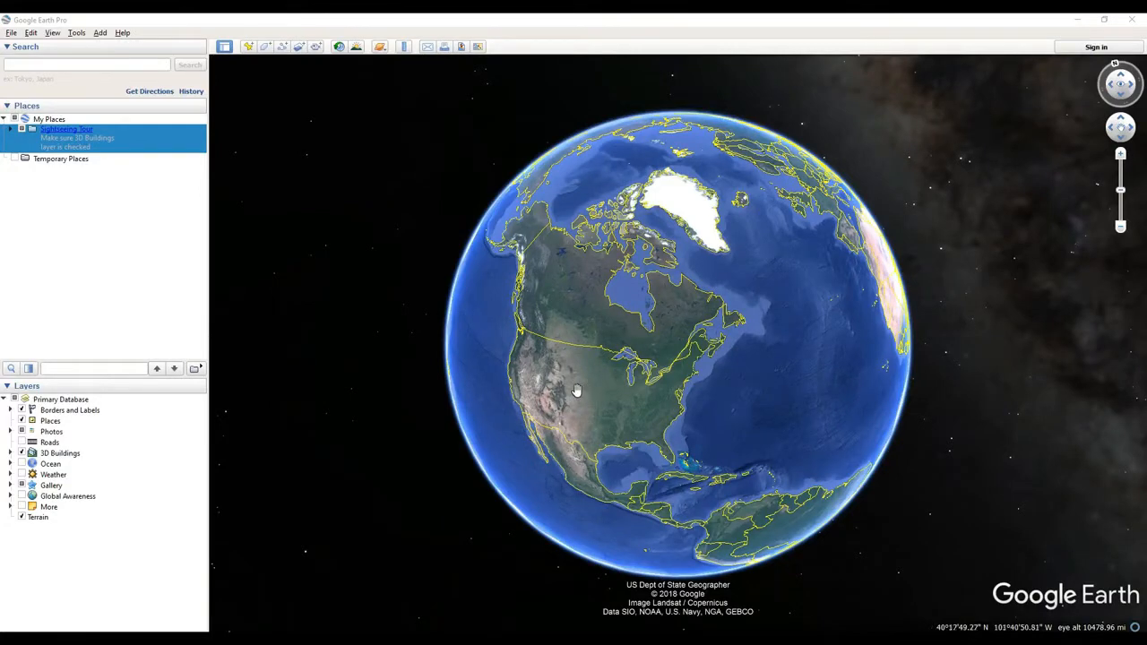
Step: Search for Montana from the United States view to fly to that state
scroll(577, 391, "up", 3)
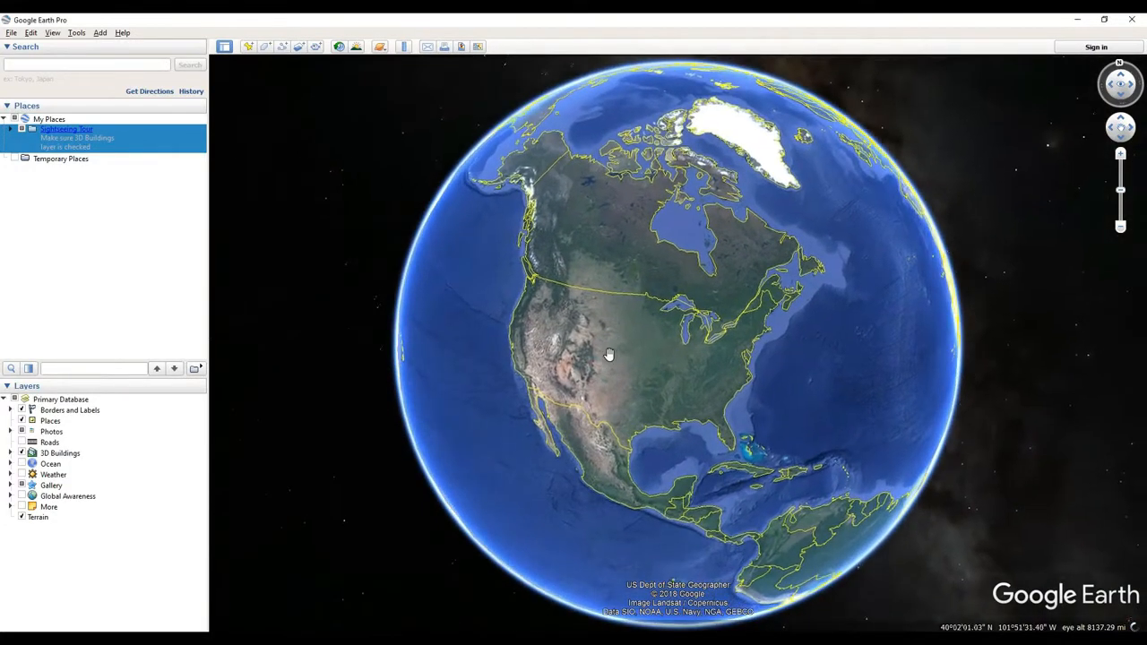
scroll(608, 355, "up", 2)
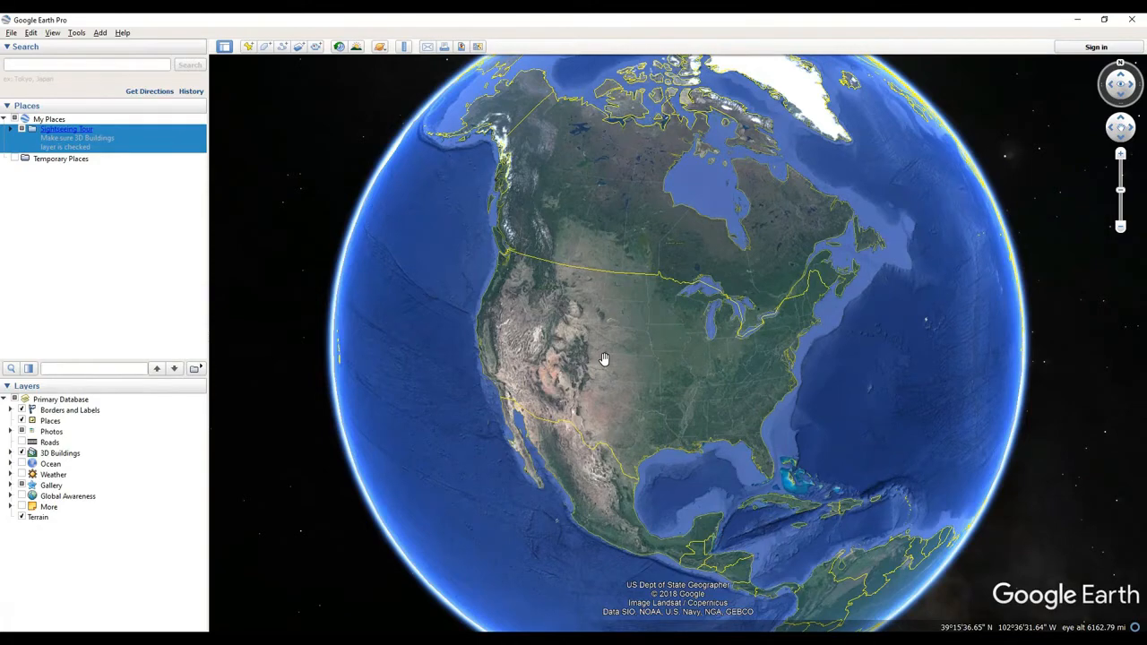
scroll(604, 359, "up", 3)
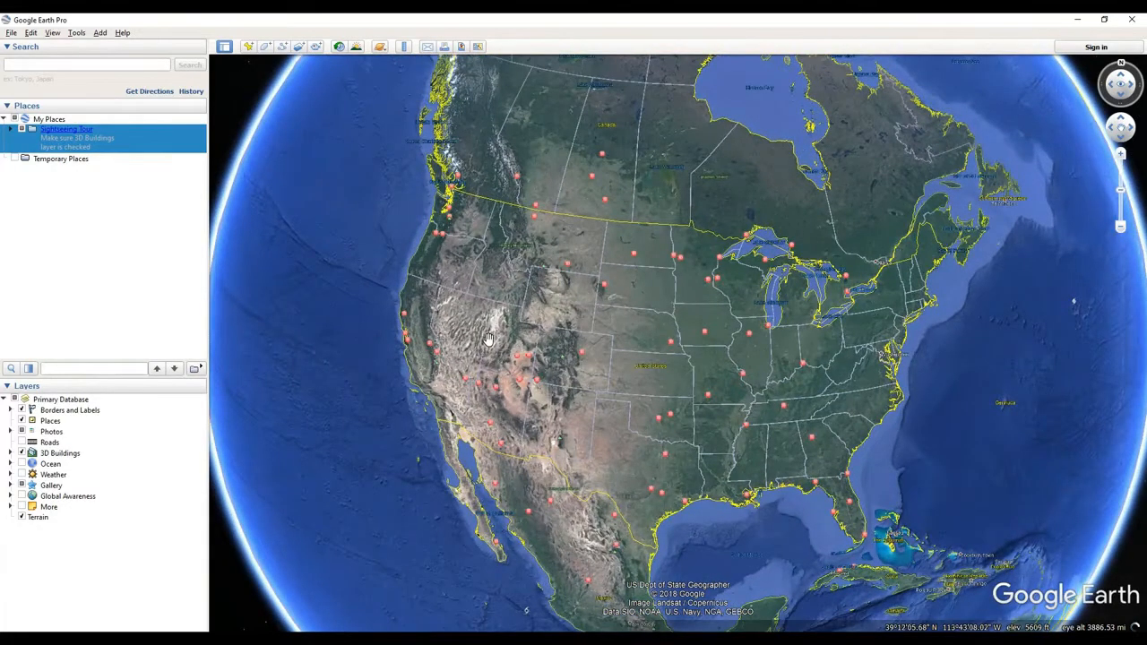
scroll(489, 338, "up", 2)
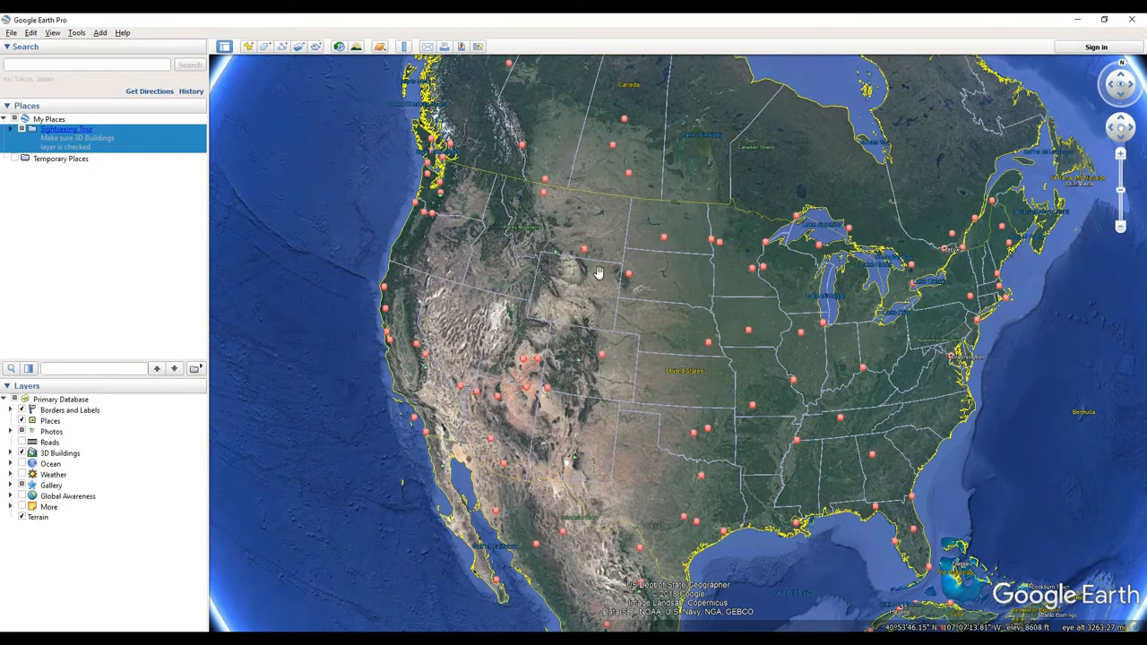
left_click(93, 59)
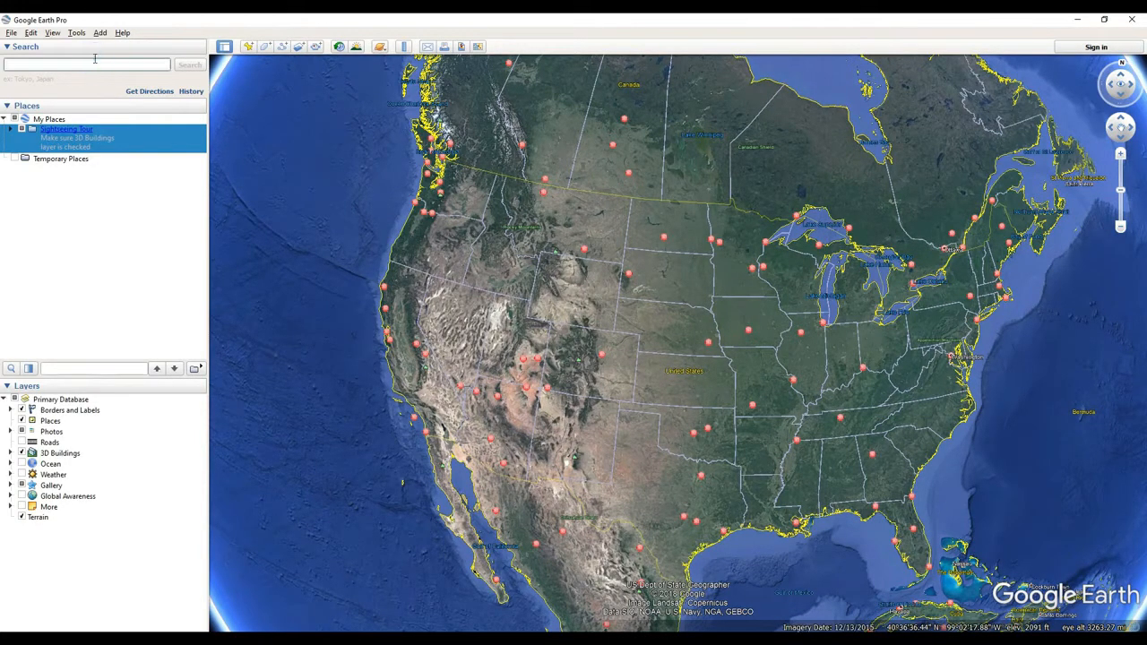
type("mon")
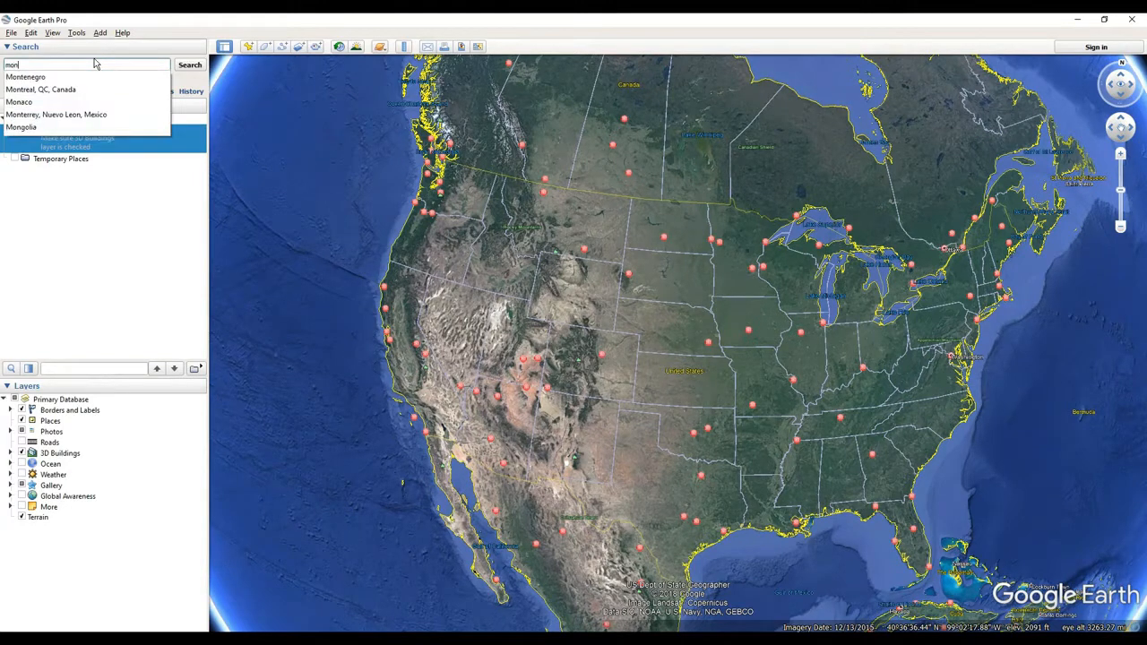
type("tana")
key("Return")
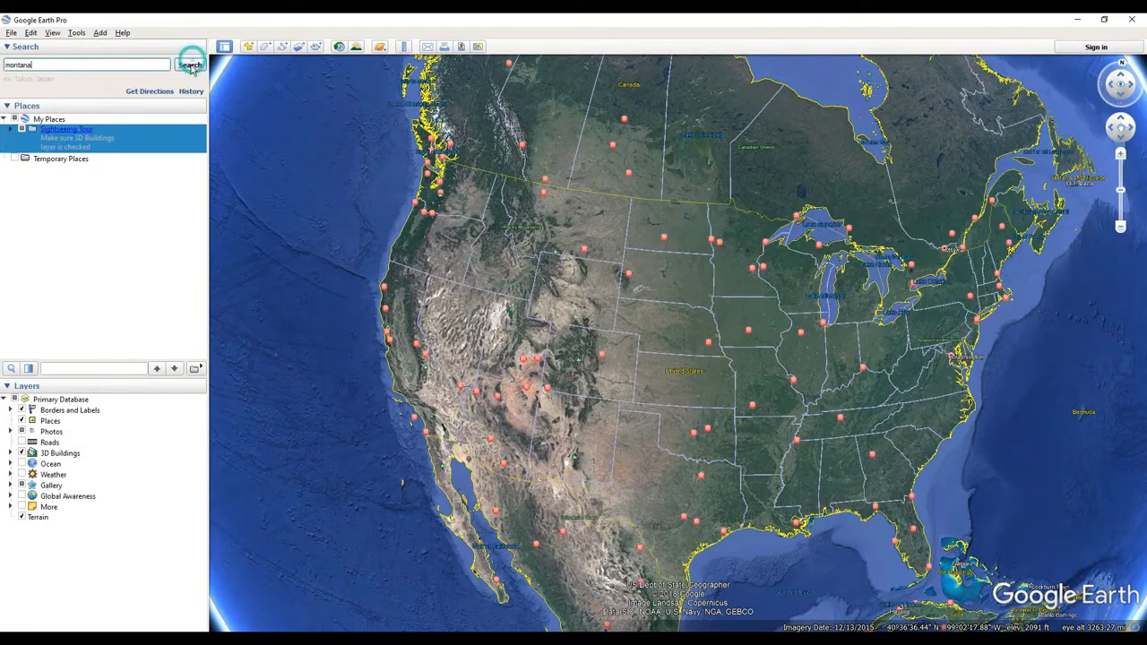
left_click(100, 69)
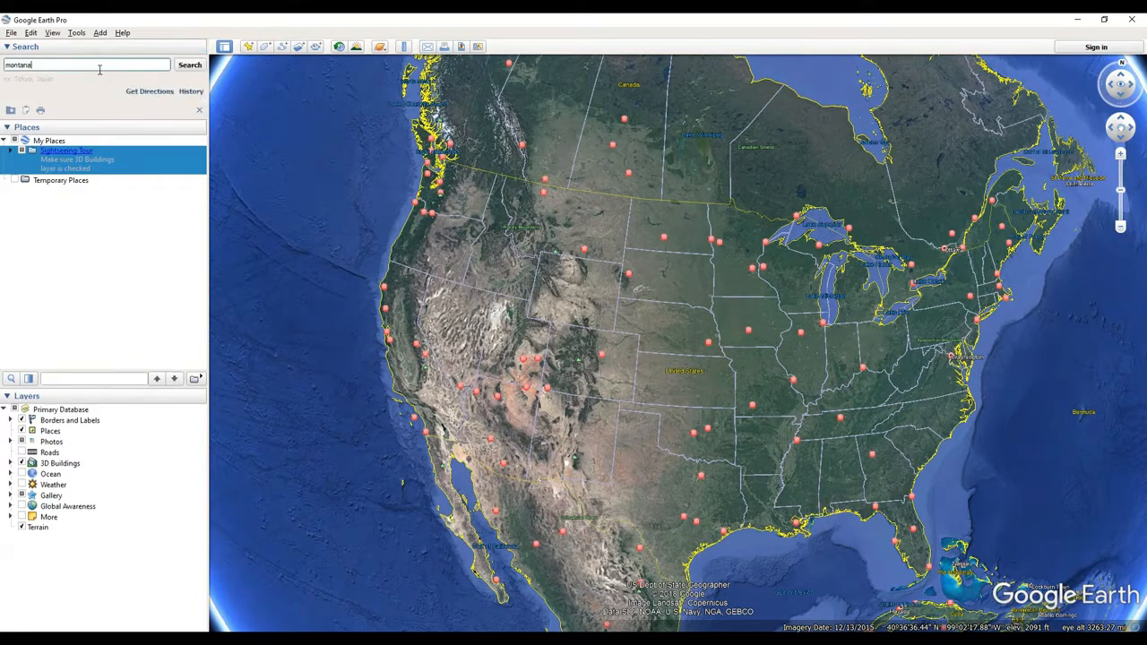
type(",")
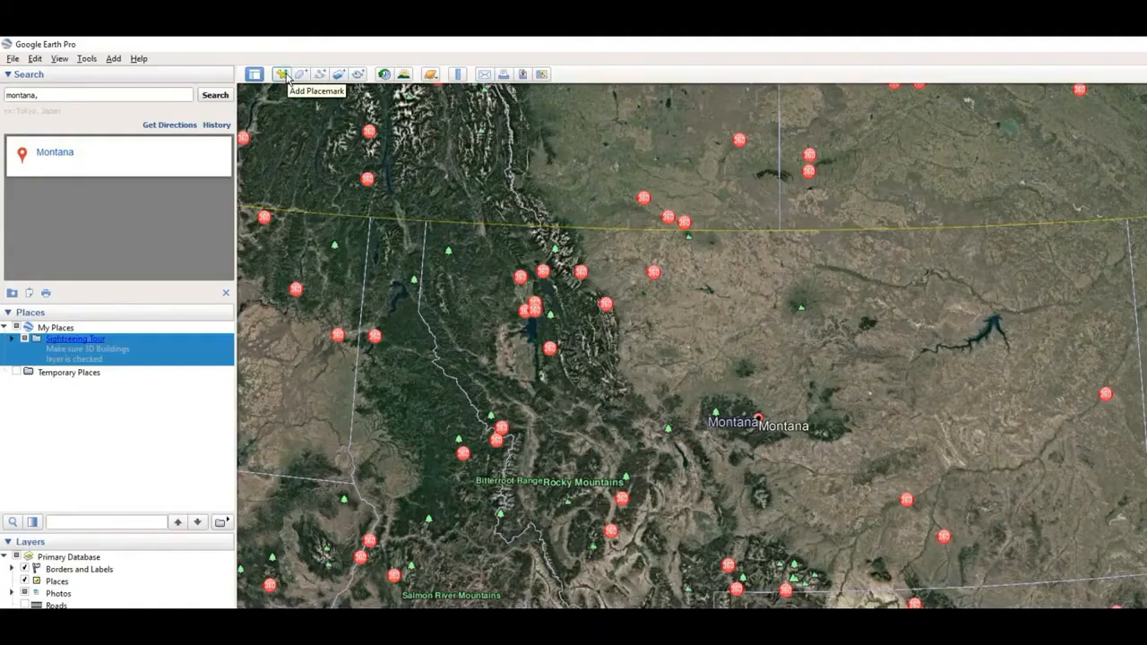
Step: Add a placemark named "A Place in Montana" and move it onto the large lake in northeastern Montana
left_click(388, 57)
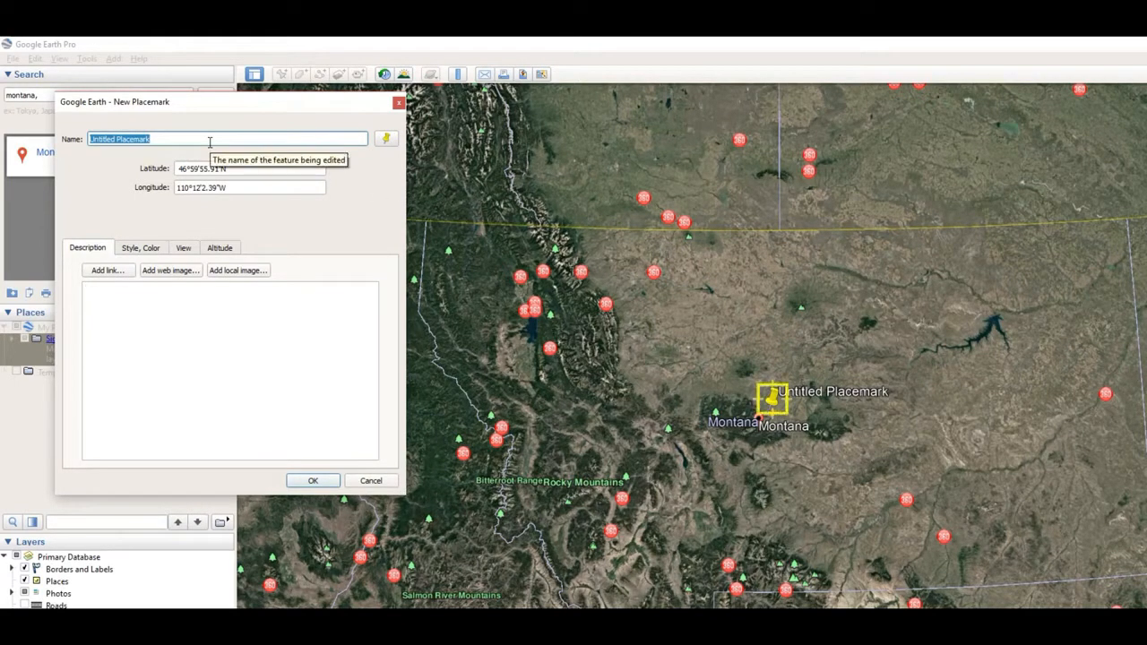
type("A Place in M")
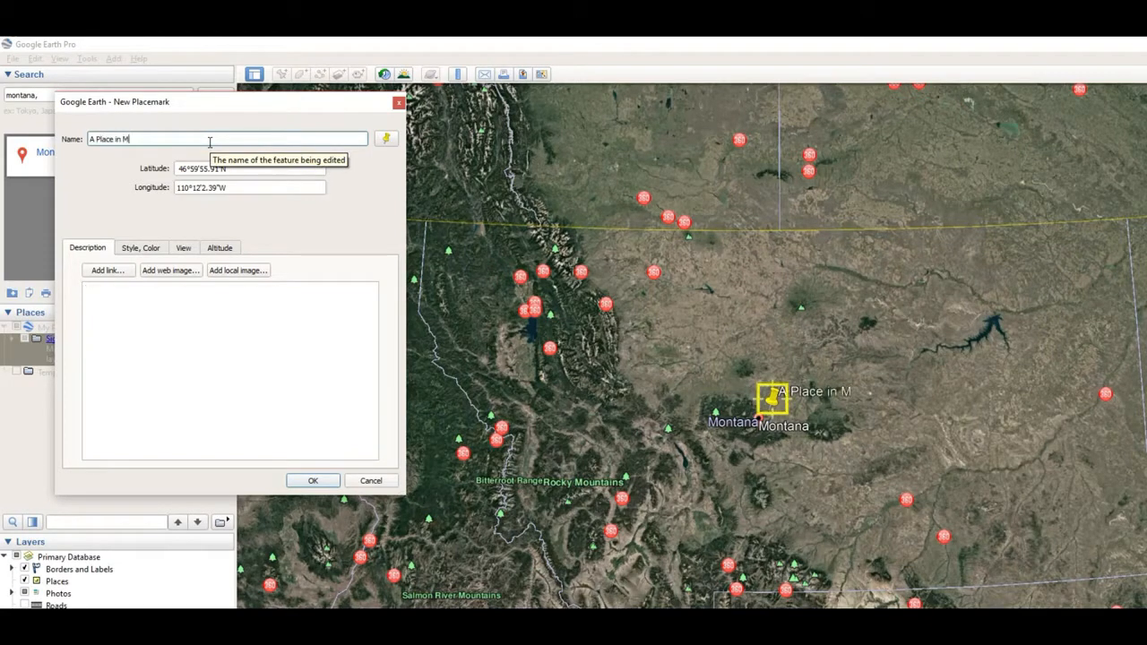
type("ontana")
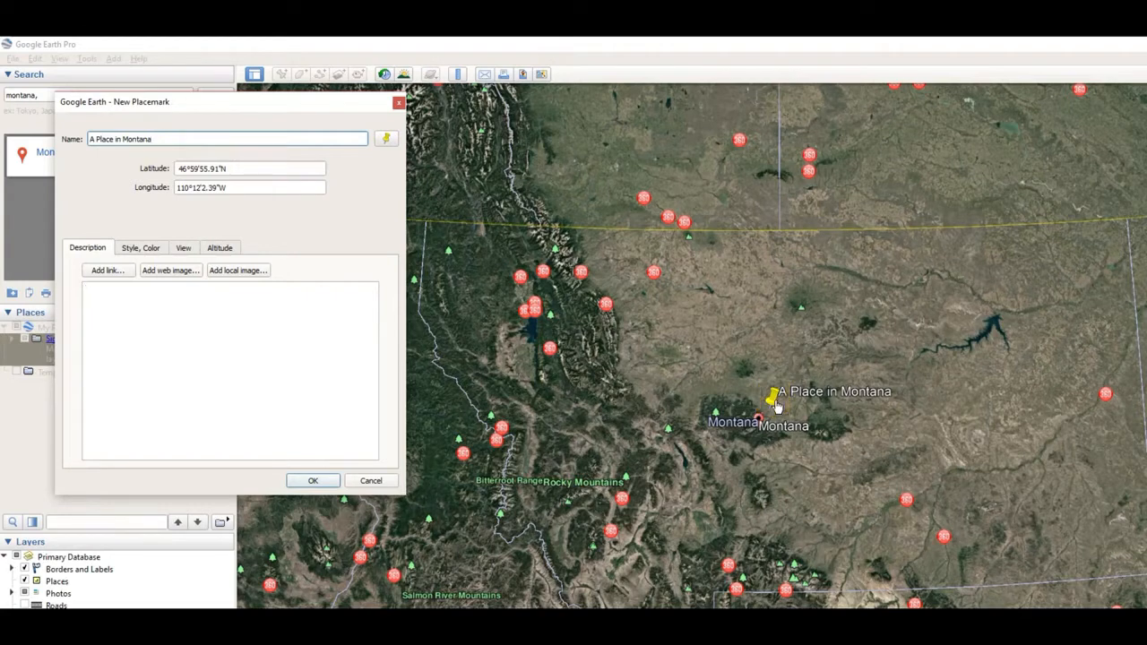
left_click_drag(777, 405, 993, 333)
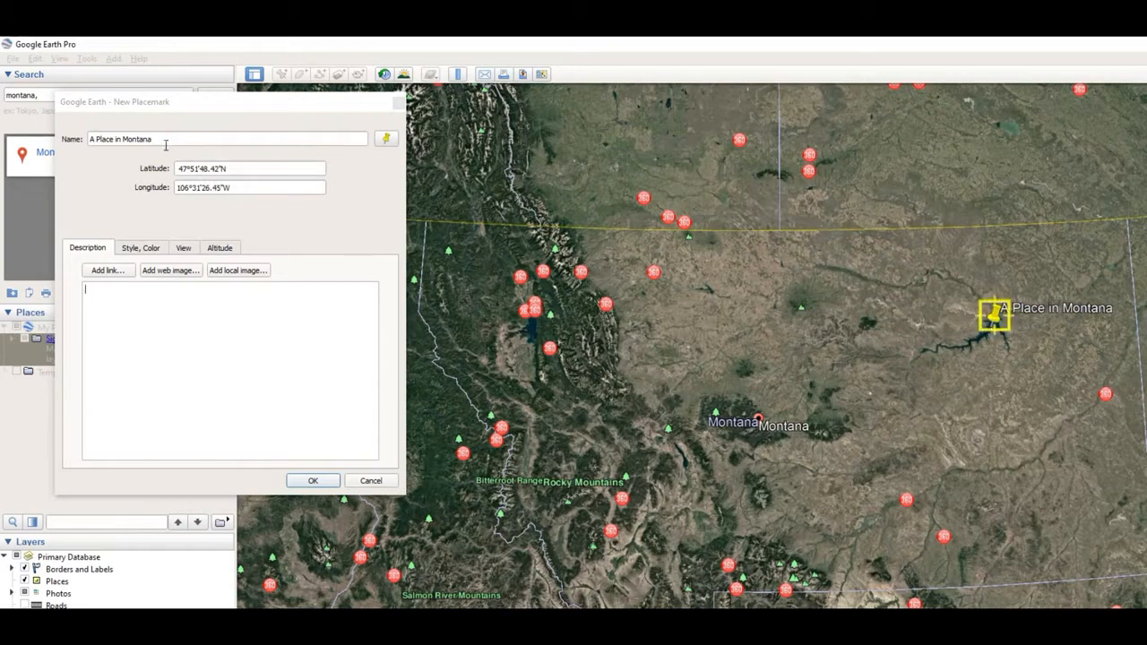
Step: Rename the new placemark as "A Lake in Montana"
left_click(113, 141)
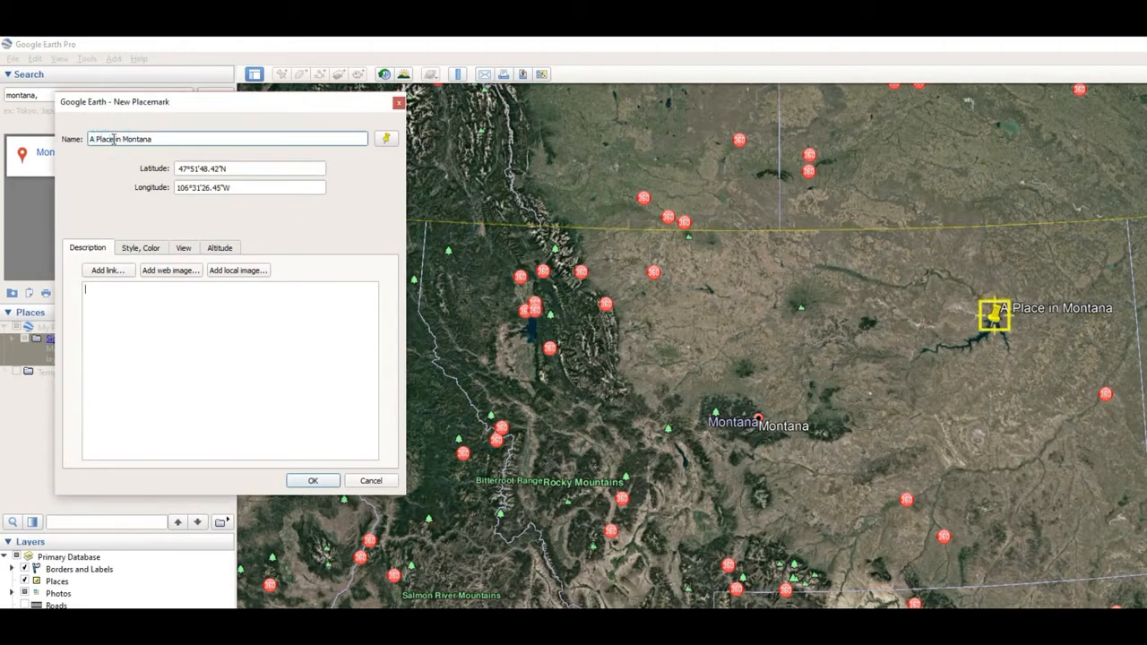
key("BackSpace")
key("BackSpace")
key("BackSpace")
key("BackSpace")
key("BackSpace")
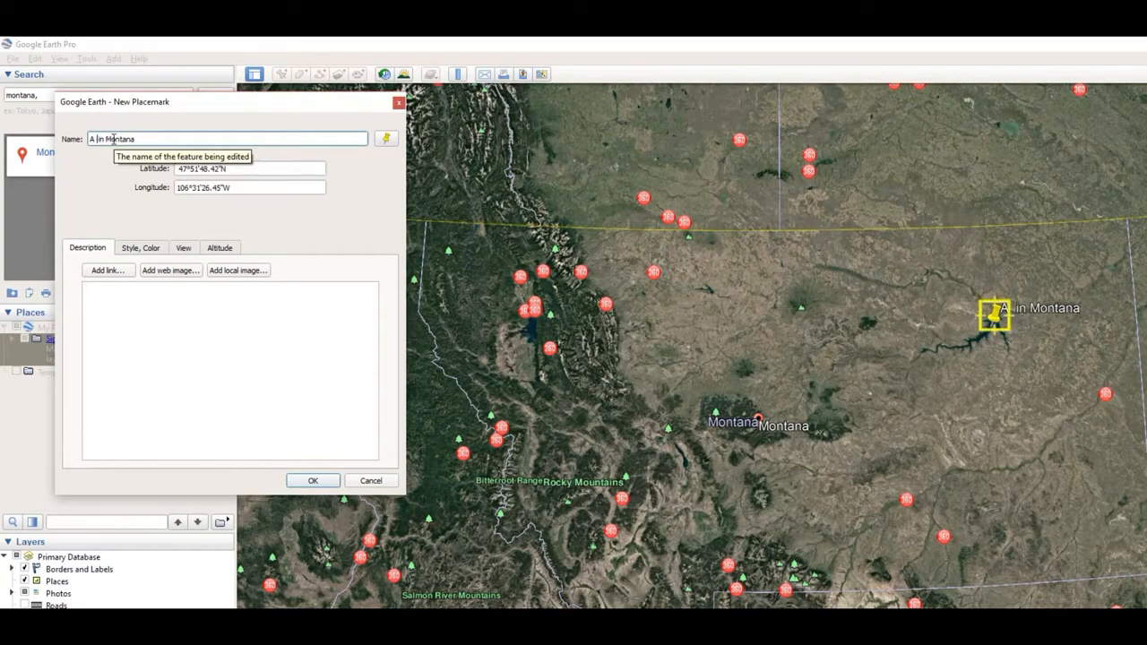
type("Lake")
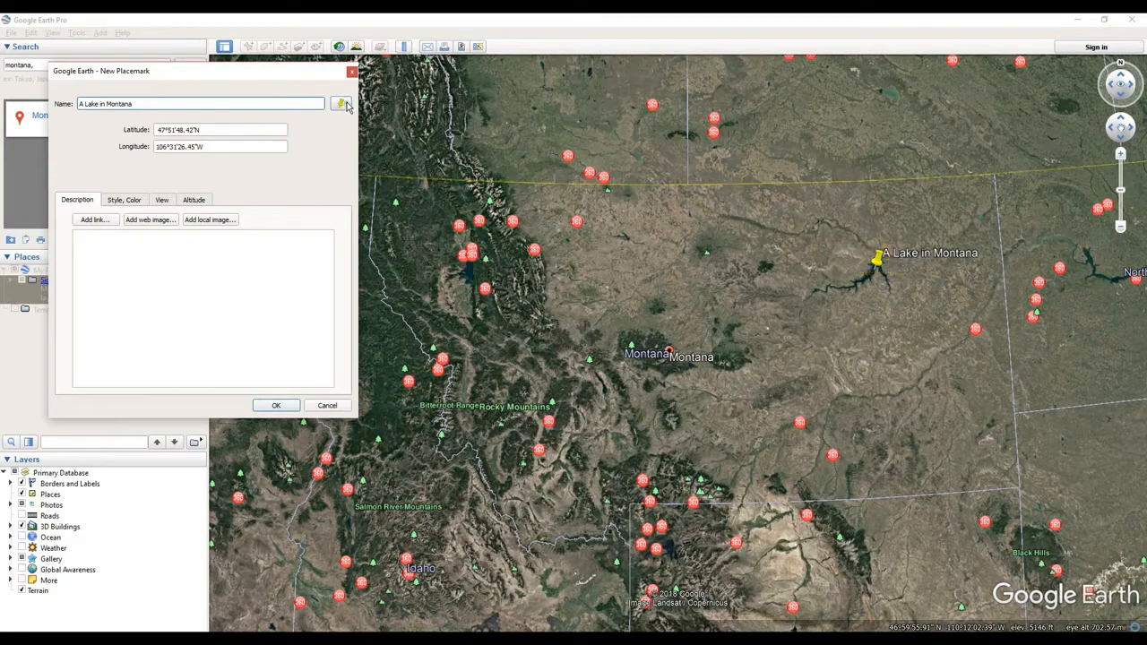
Step: Change the placemark's icon to the white downward arrow
left_click(342, 104)
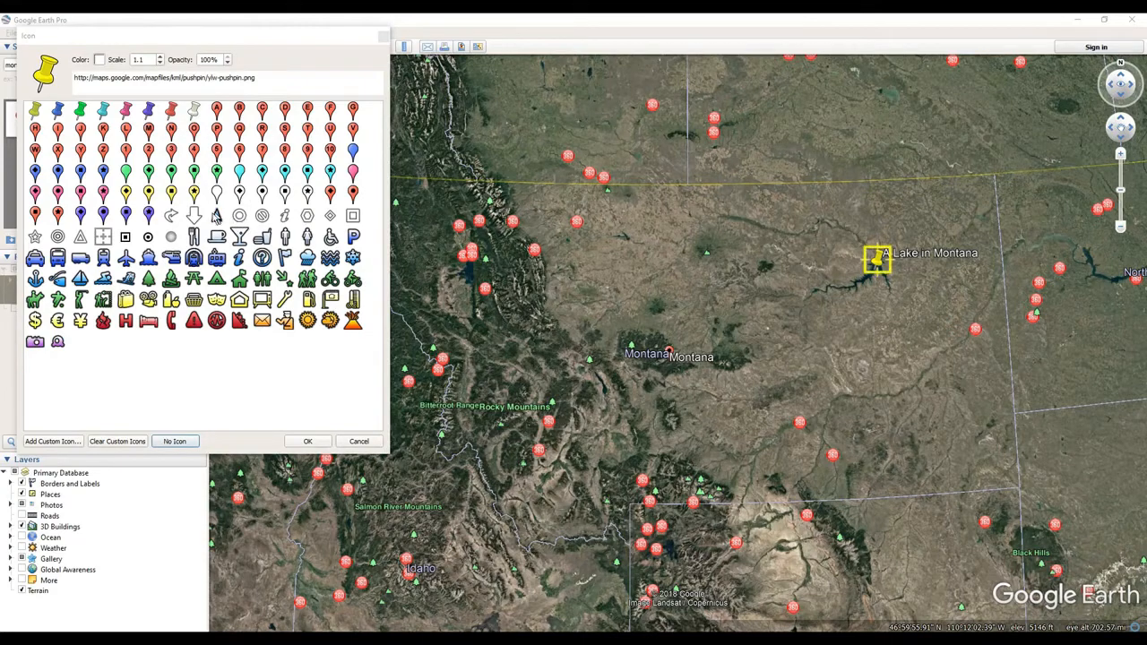
left_click(193, 215)
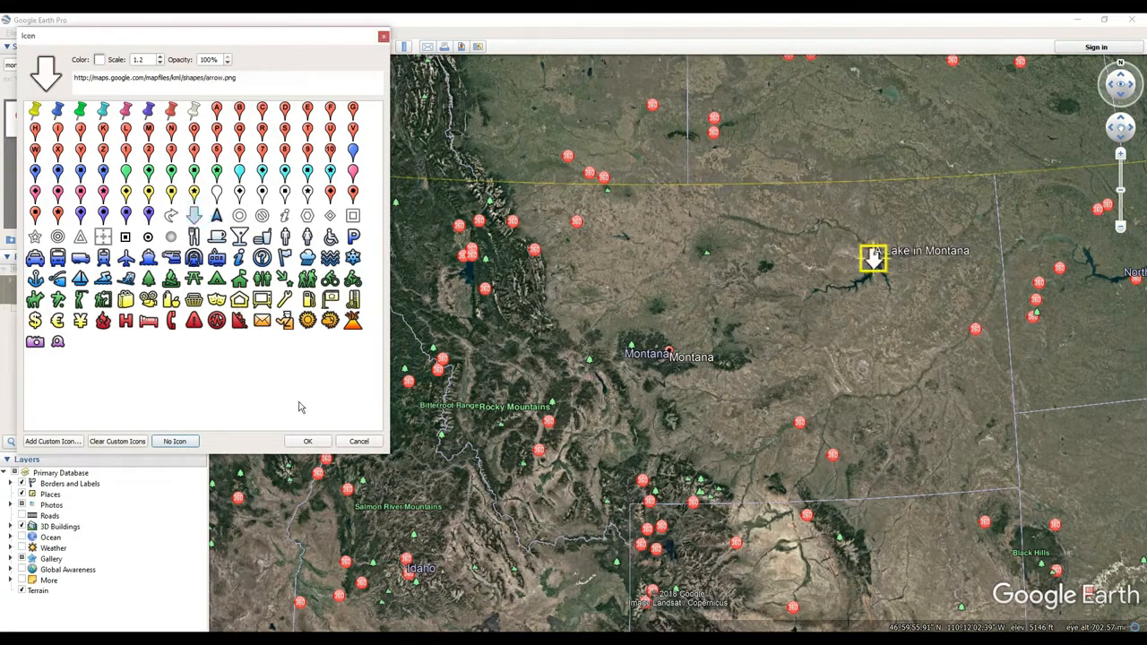
left_click(310, 440)
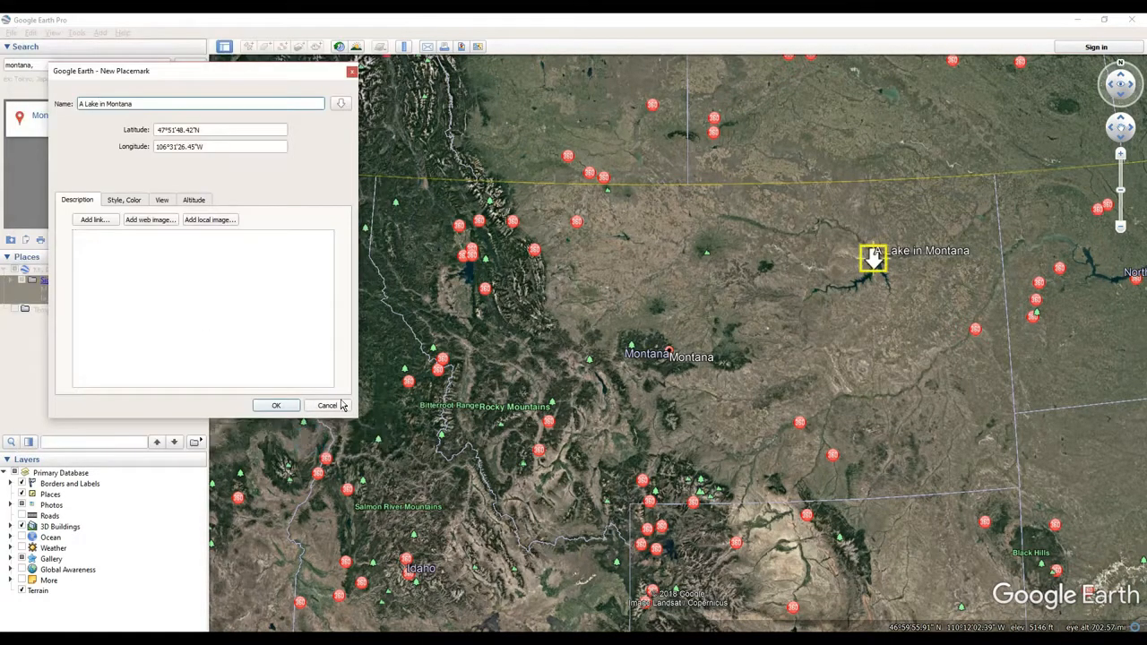
Step: Set the placemark's label color to yellow (#ffff00)
scroll(870, 258, "up", 3)
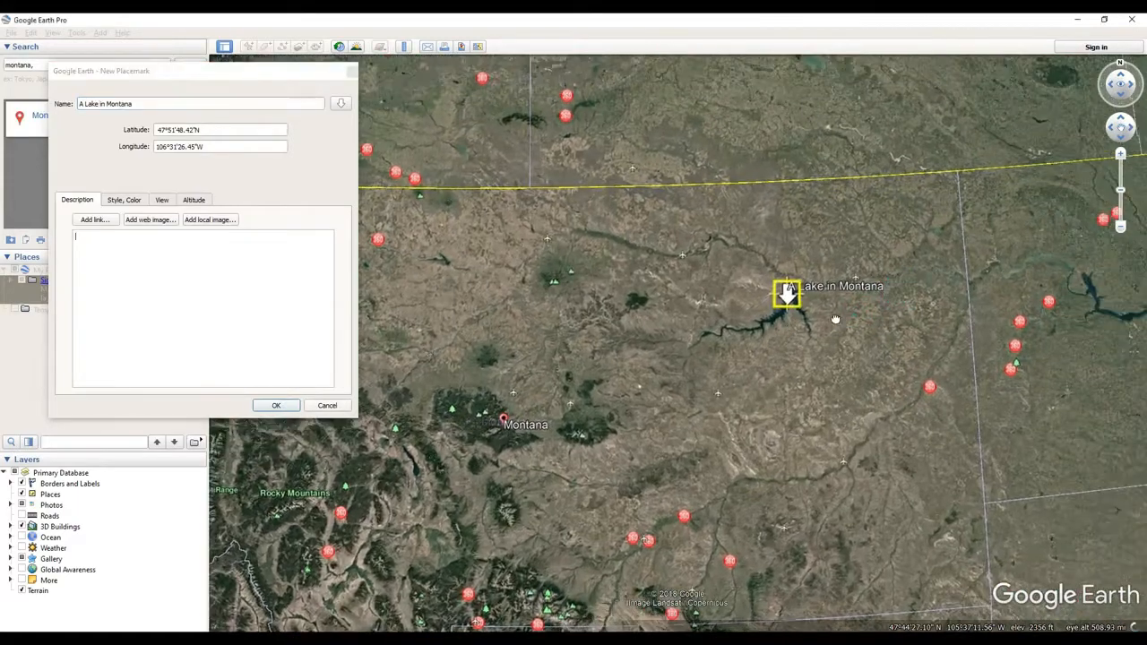
left_click_drag(836, 320, 791, 314)
scroll(716, 319, "up", 5)
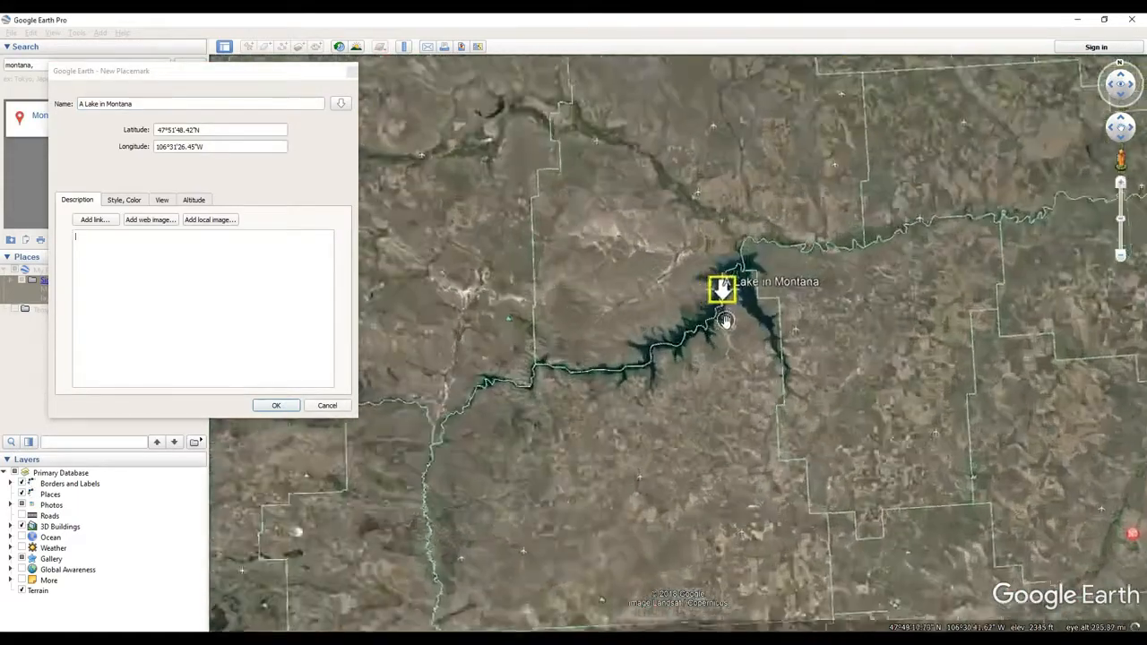
scroll(726, 322, "up", 4)
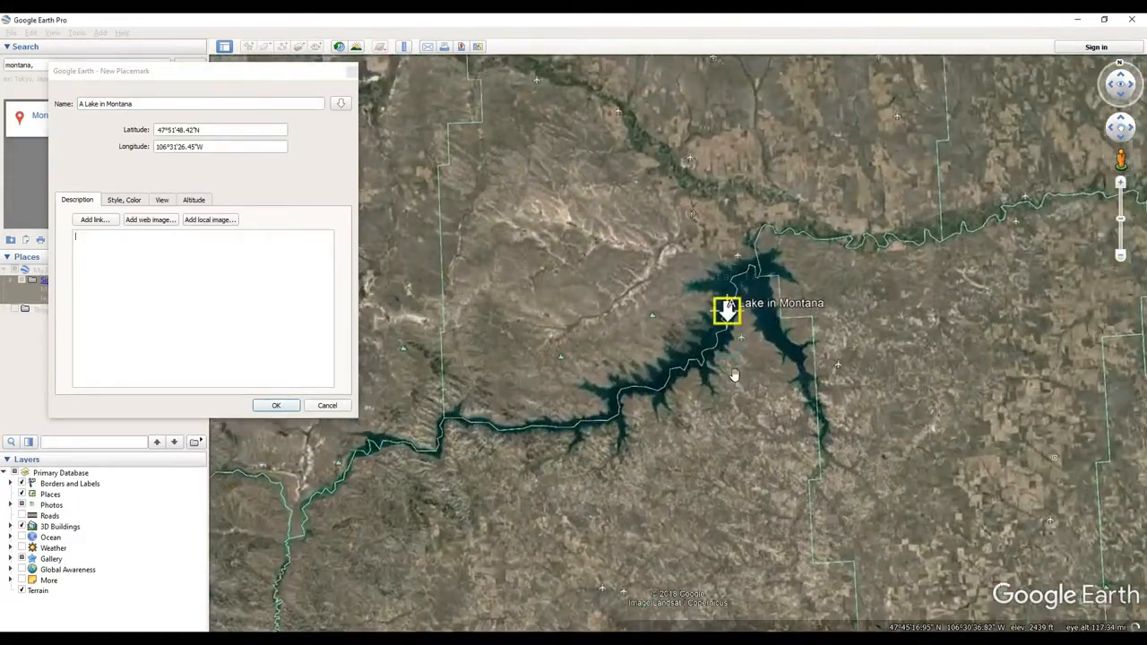
left_click(126, 201)
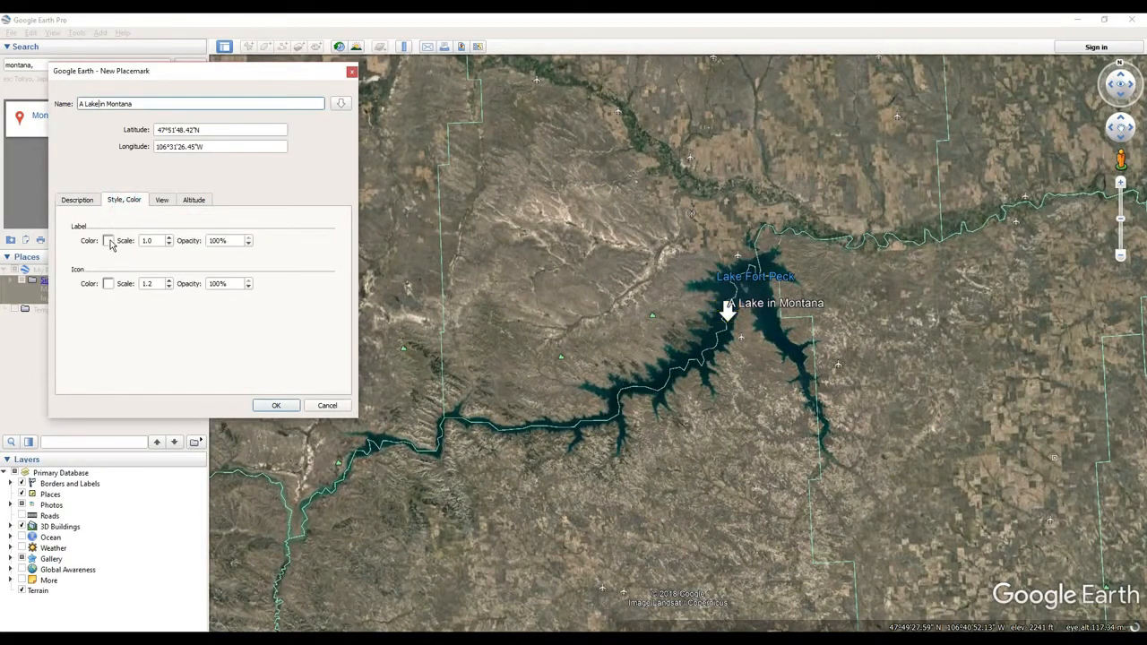
left_click(109, 241)
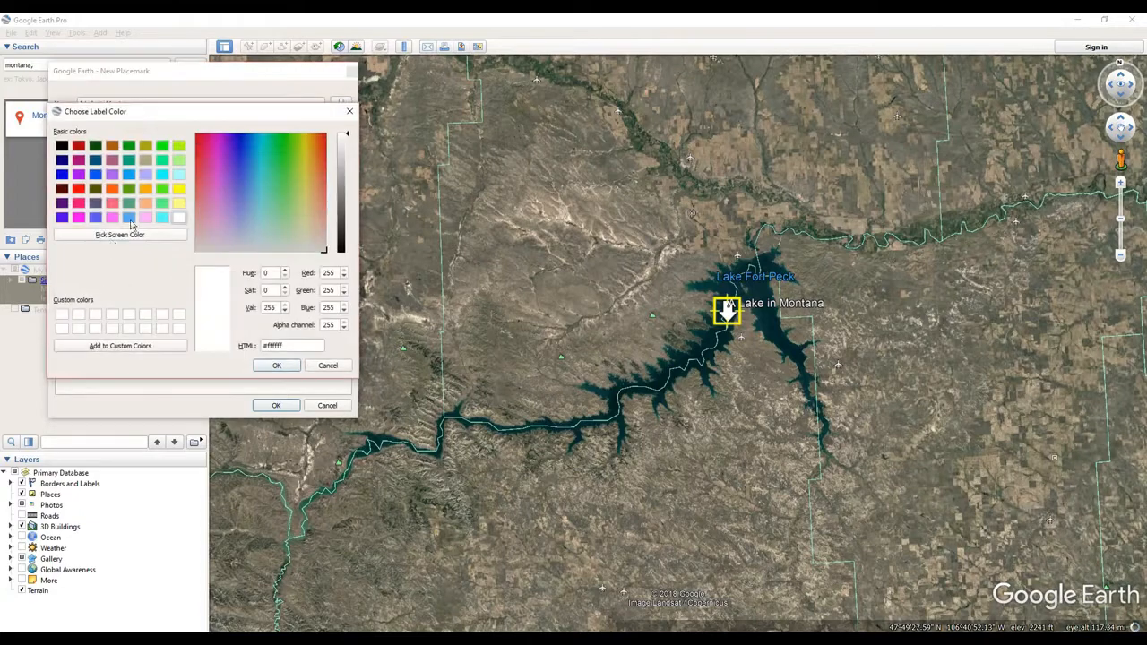
left_click(178, 189)
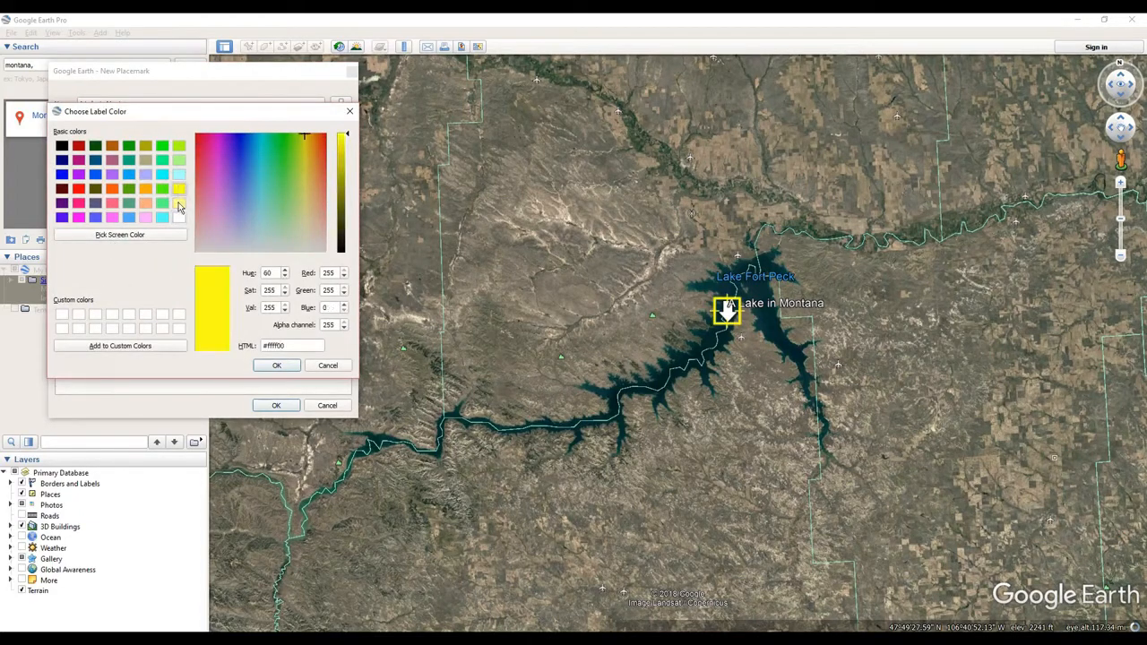
left_click(278, 366)
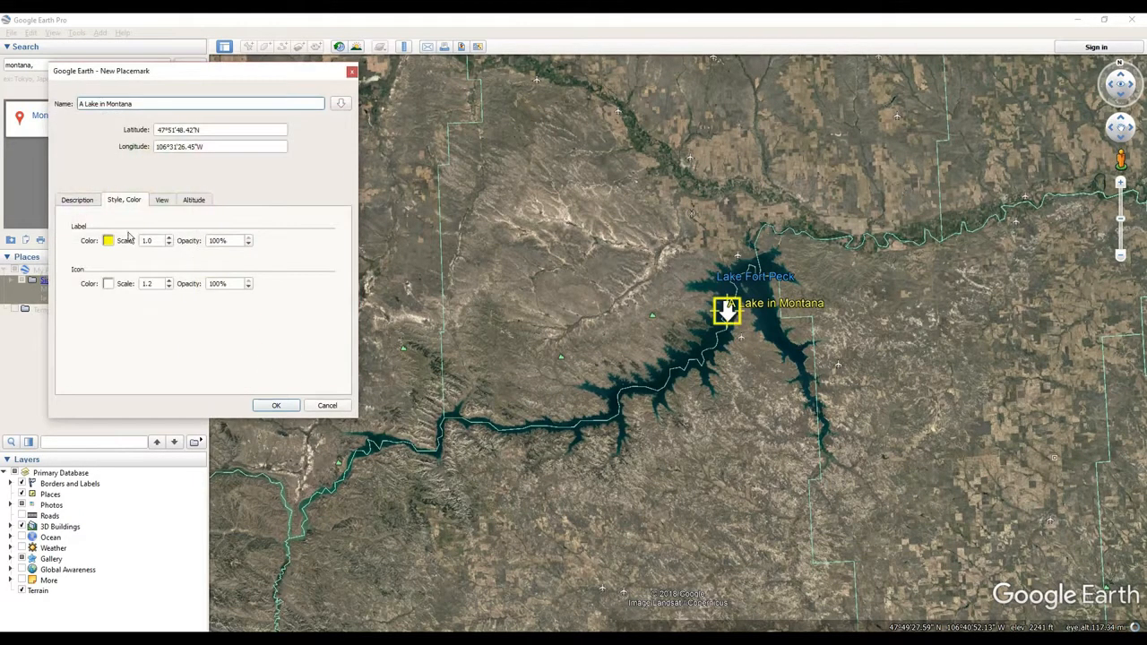
Step: Increase the placemark's label scale to 1.8
left_click_drag(737, 331, 695, 337)
scroll(695, 335, "up", 3)
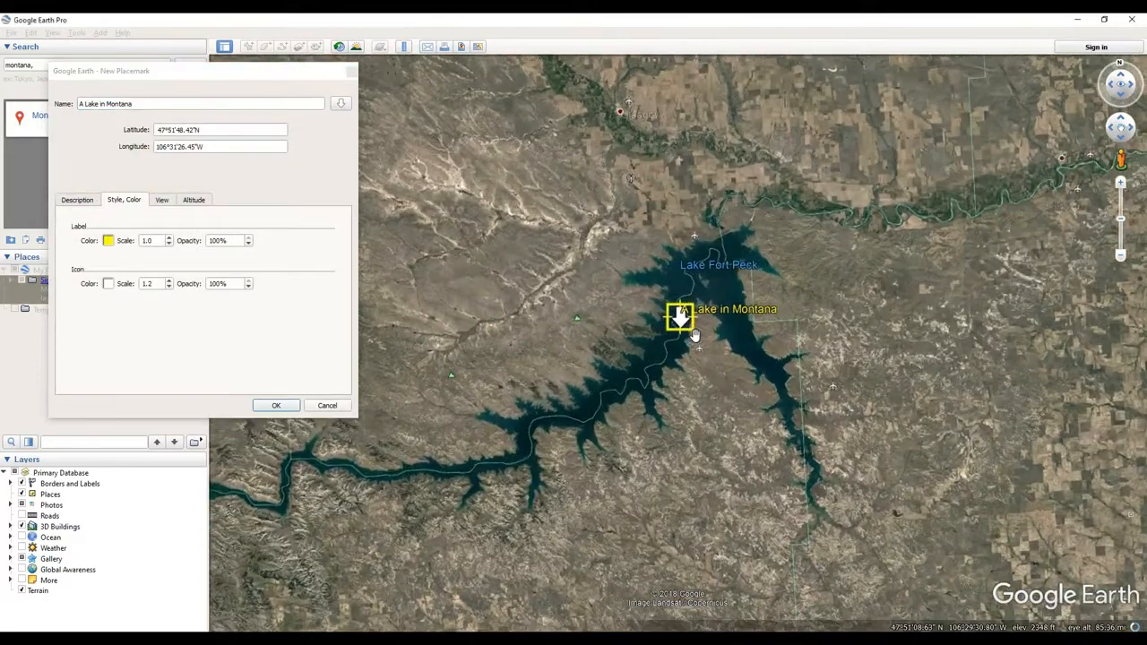
scroll(694, 335, "up", 2)
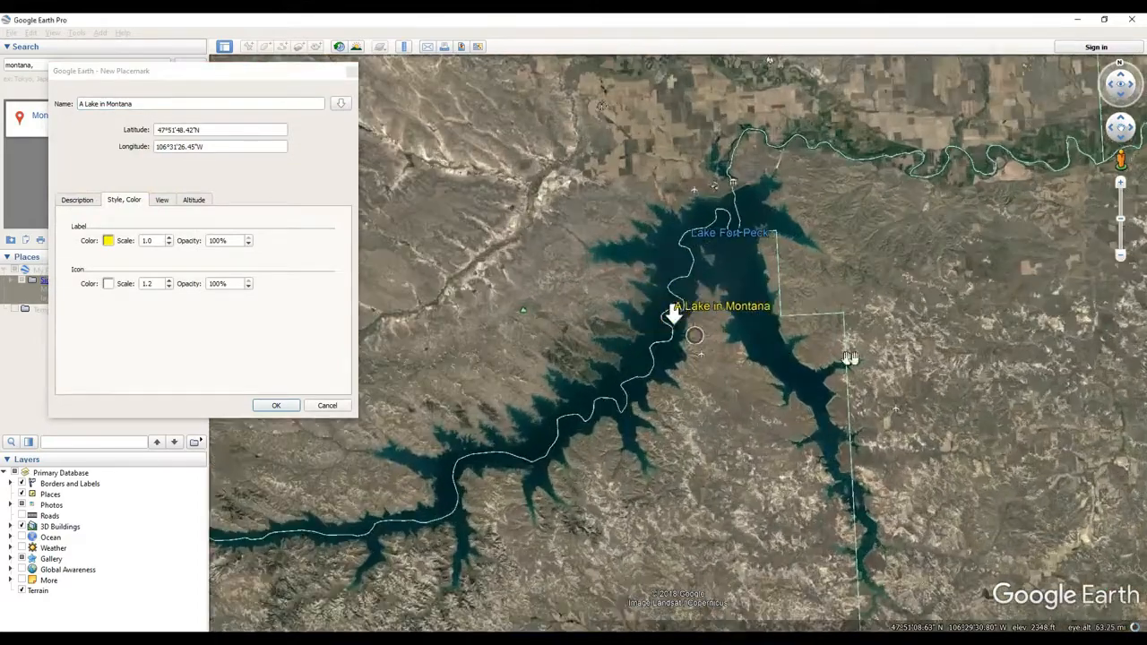
left_click(167, 237)
left_click(167, 238)
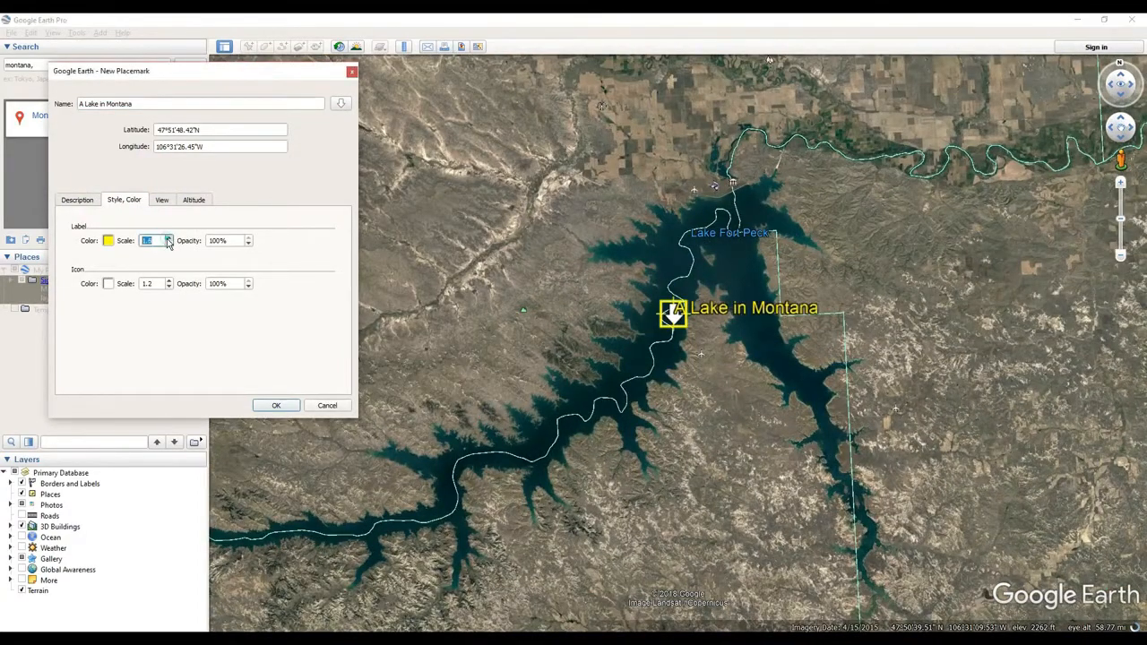
left_click(167, 238)
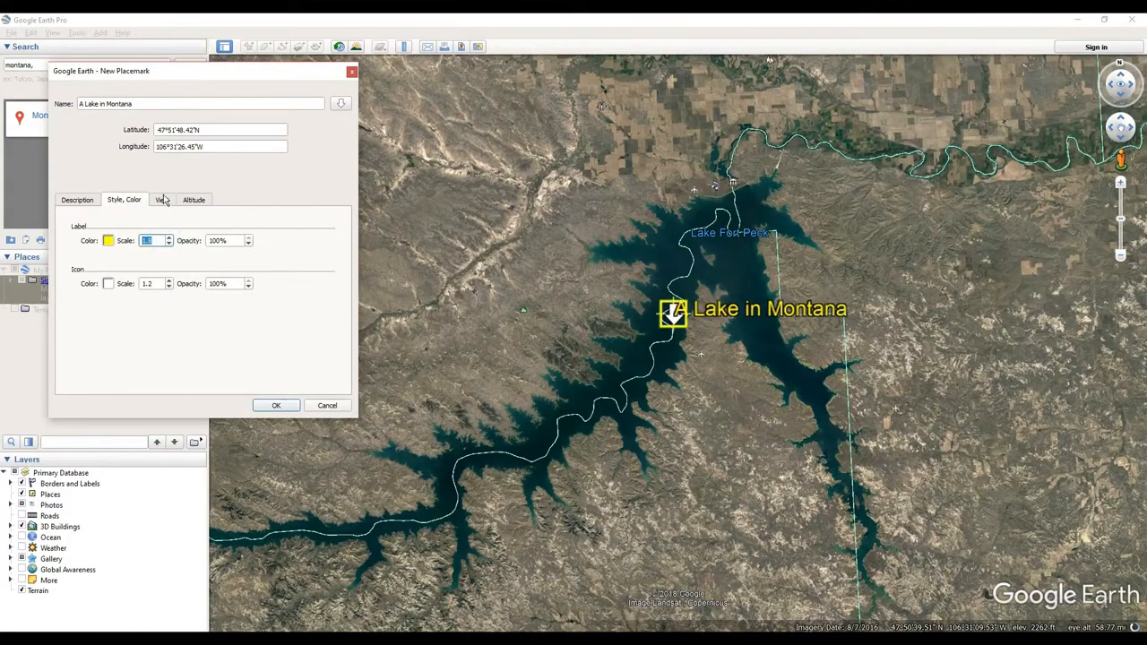
Step: Set the placemark's altitude to Relative to ground at 9603 m and inspect the raised marker from a tilted view
left_click(162, 200)
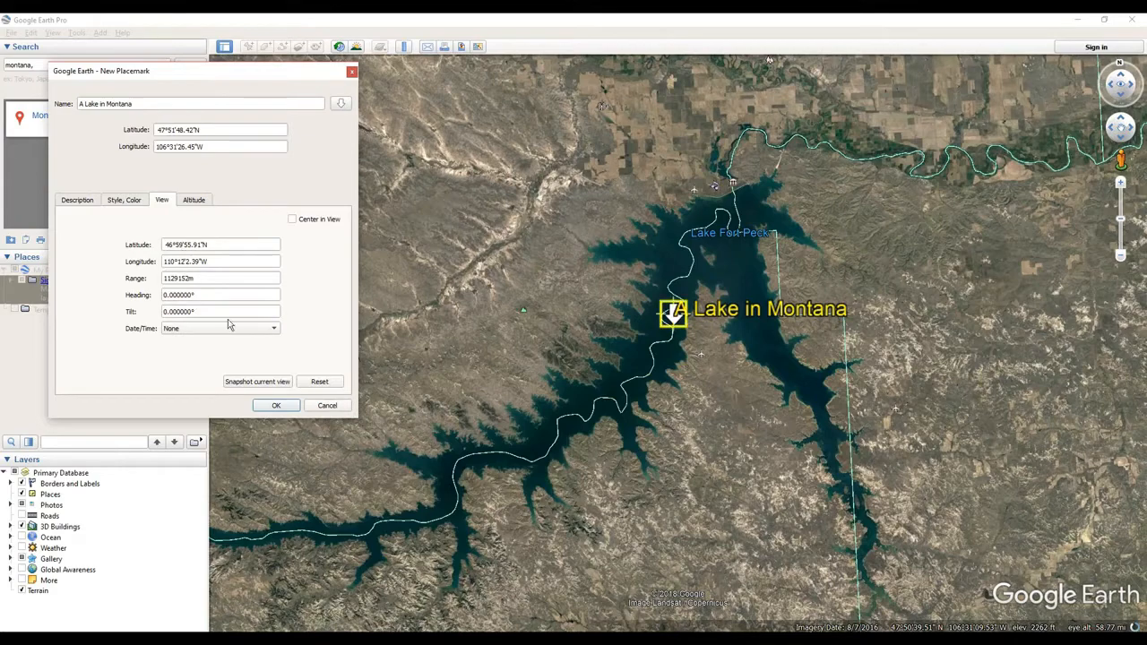
left_click(192, 201)
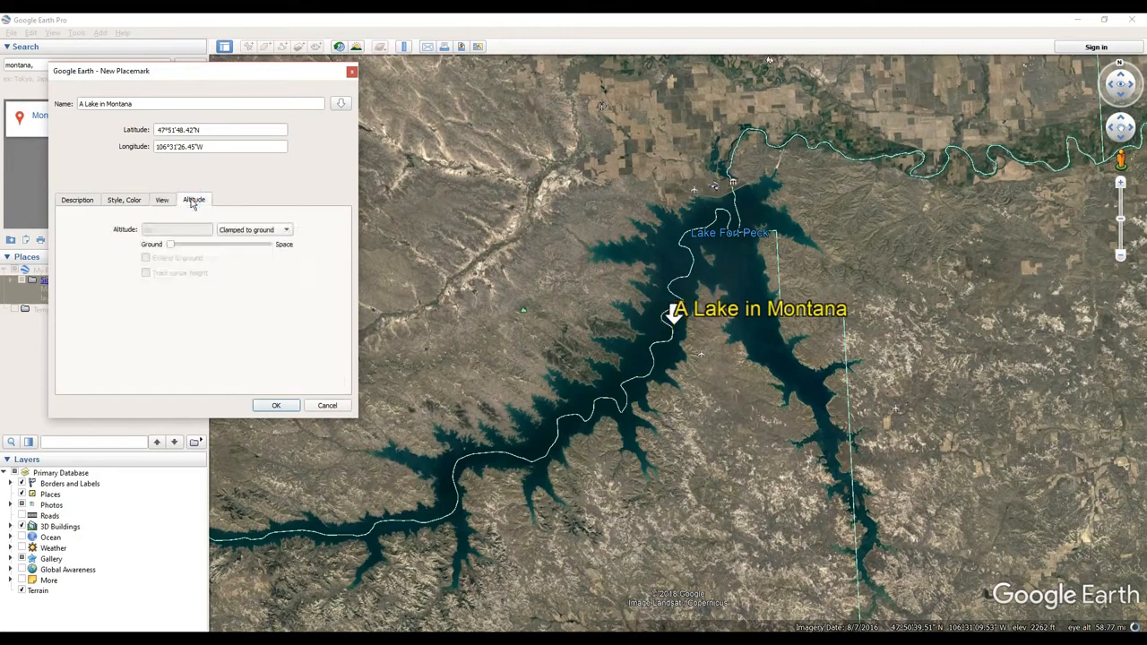
scroll(722, 287, "up", 2)
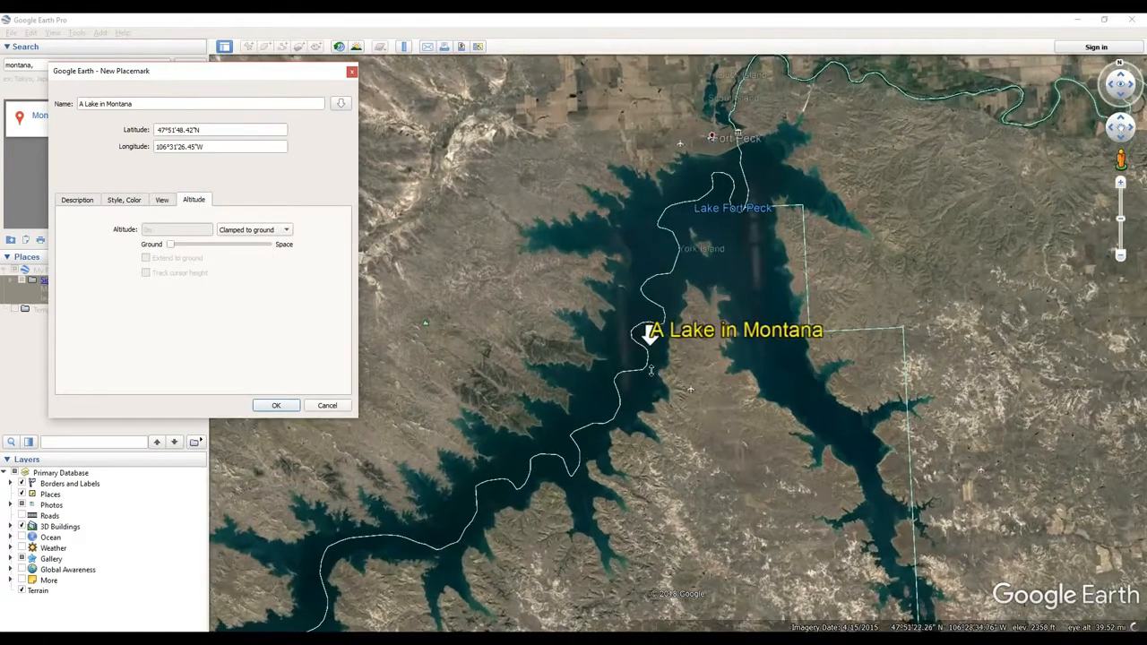
middle_click_drag(652, 362, 652, 287)
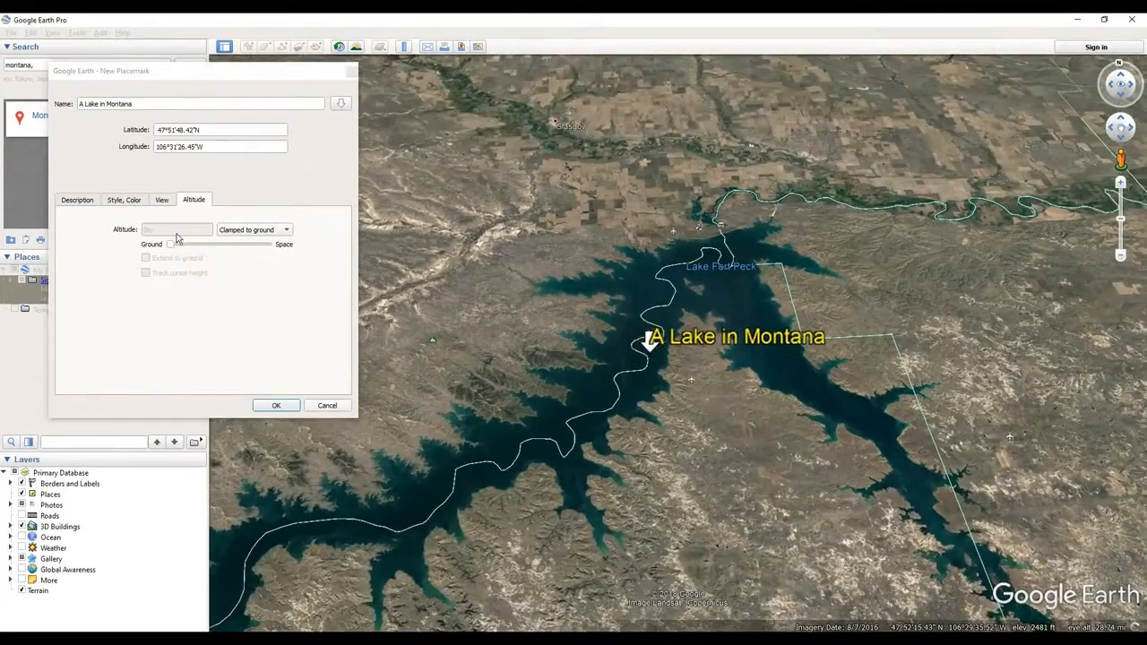
left_click(173, 246)
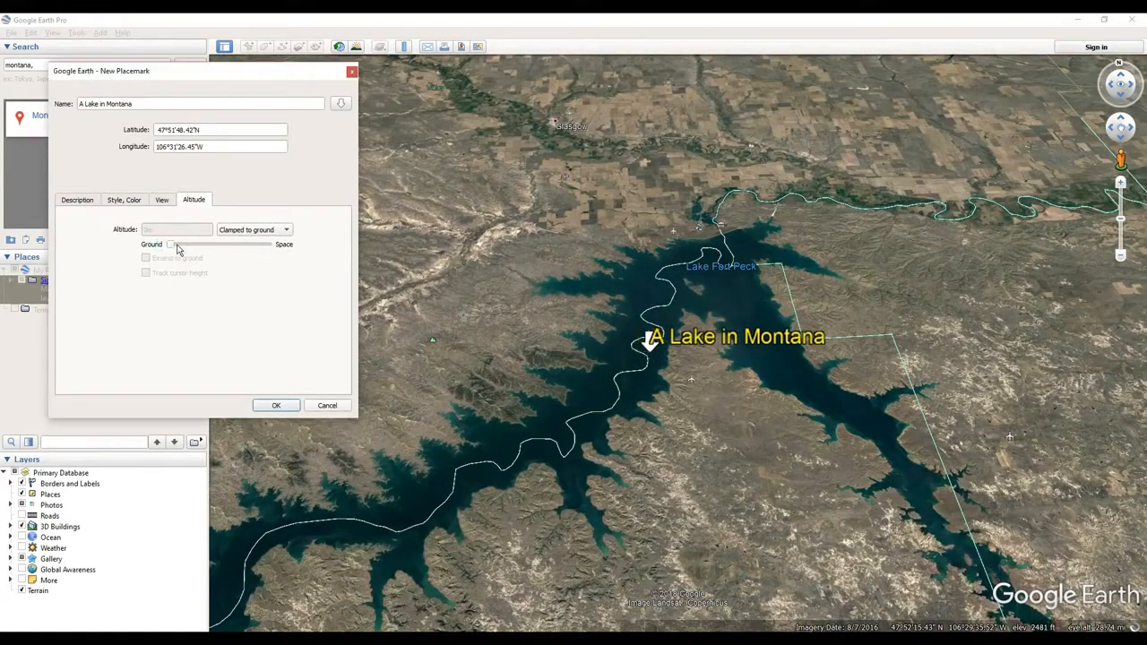
left_click(177, 246)
left_click(256, 229)
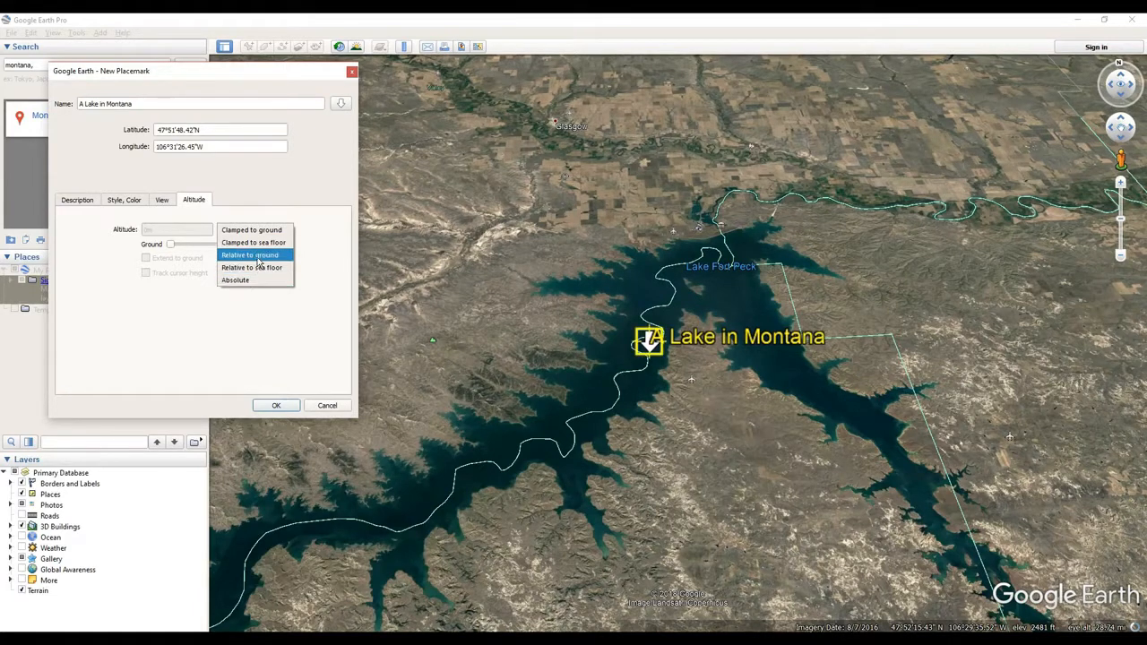
left_click(258, 257)
left_click_drag(176, 249, 206, 248)
middle_click_drag(503, 312, 601, 403)
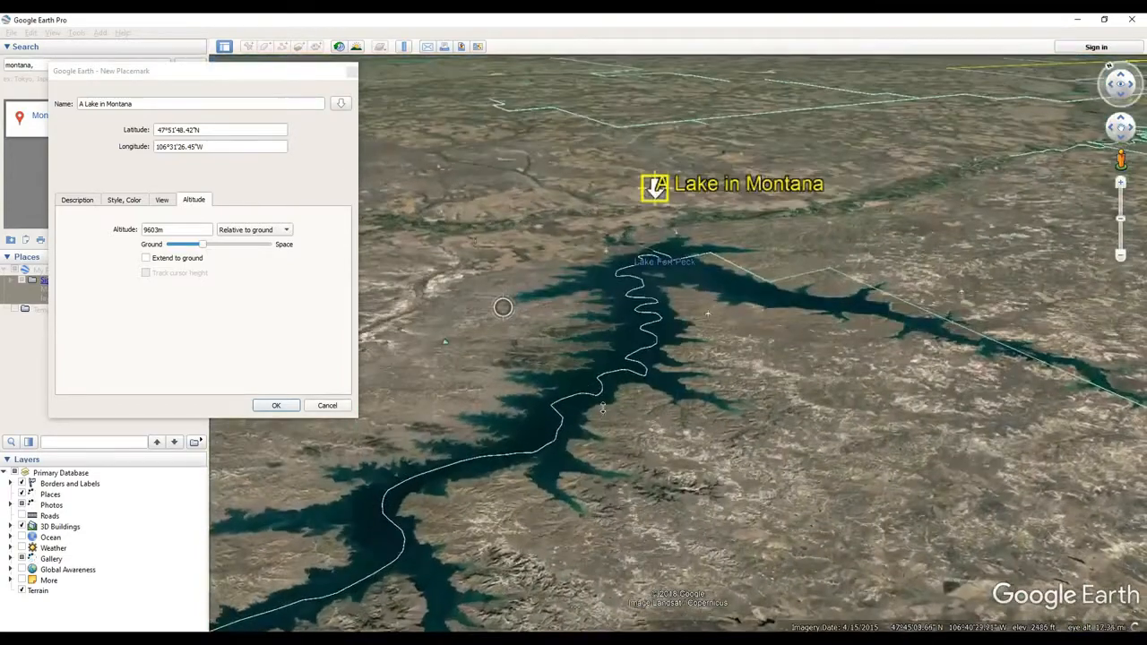
left_click_drag(699, 415, 693, 450)
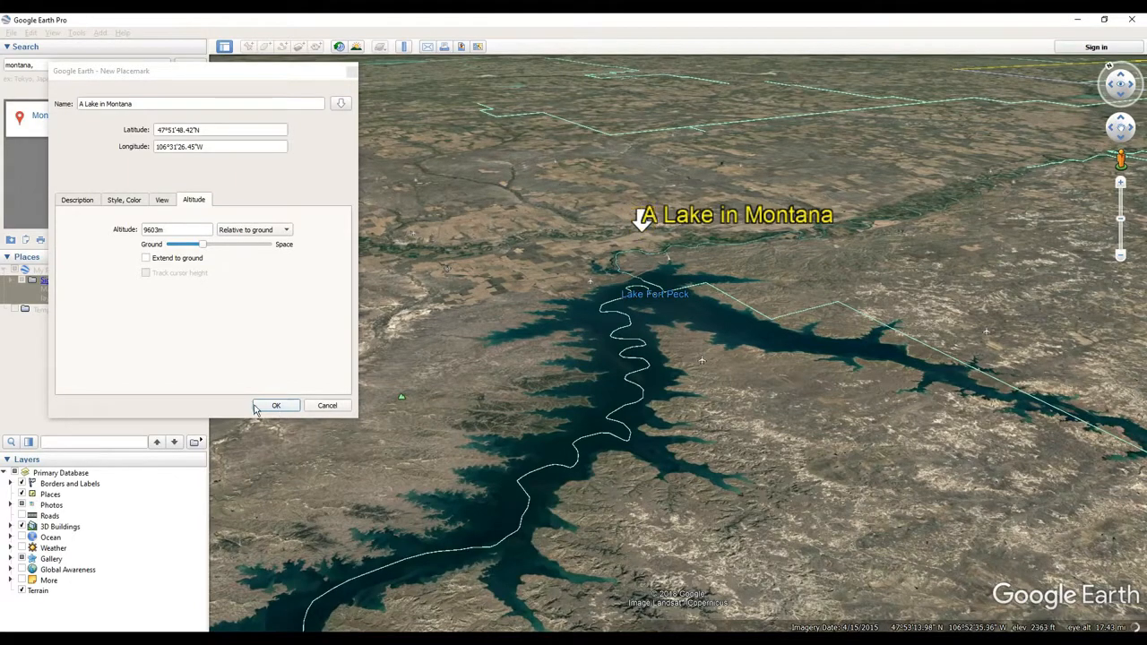
Step: Add the copied visitmt.com image URL as a link in the placemark's description and save the placemark
left_click(77, 200)
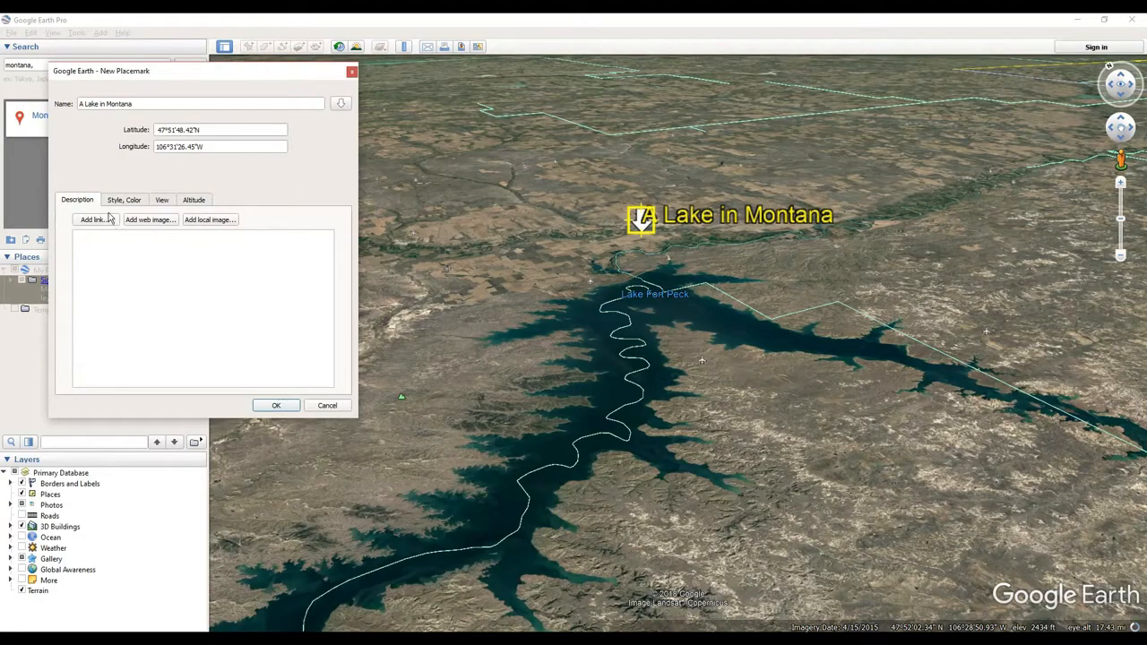
left_click(94, 219)
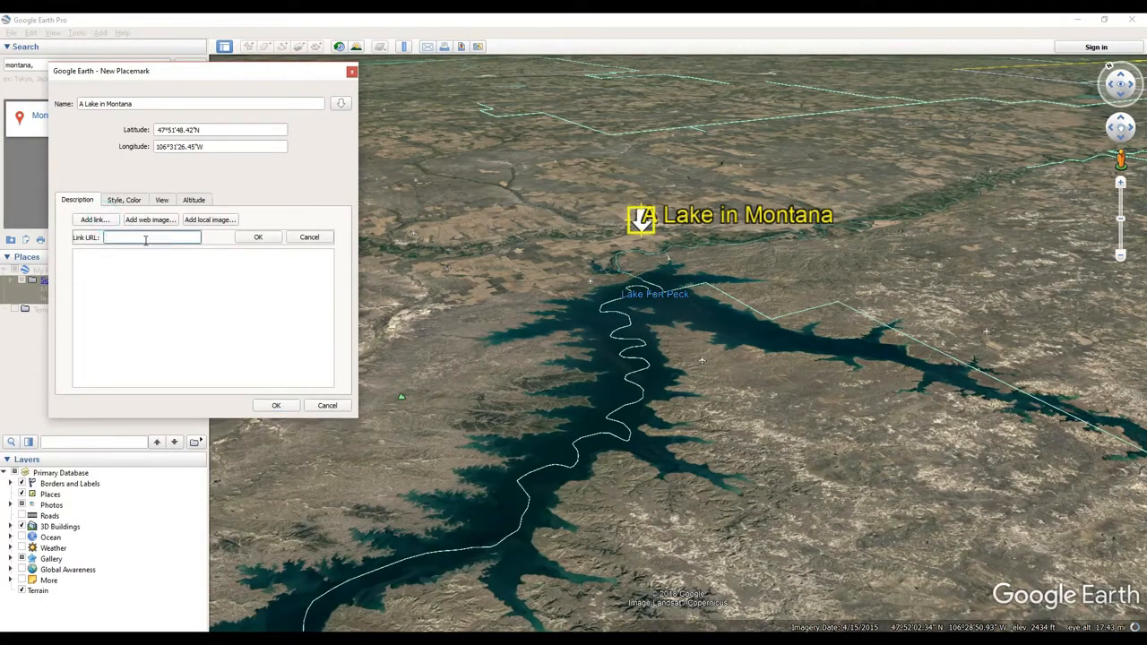
key("ctrl+v")
left_click(257, 237)
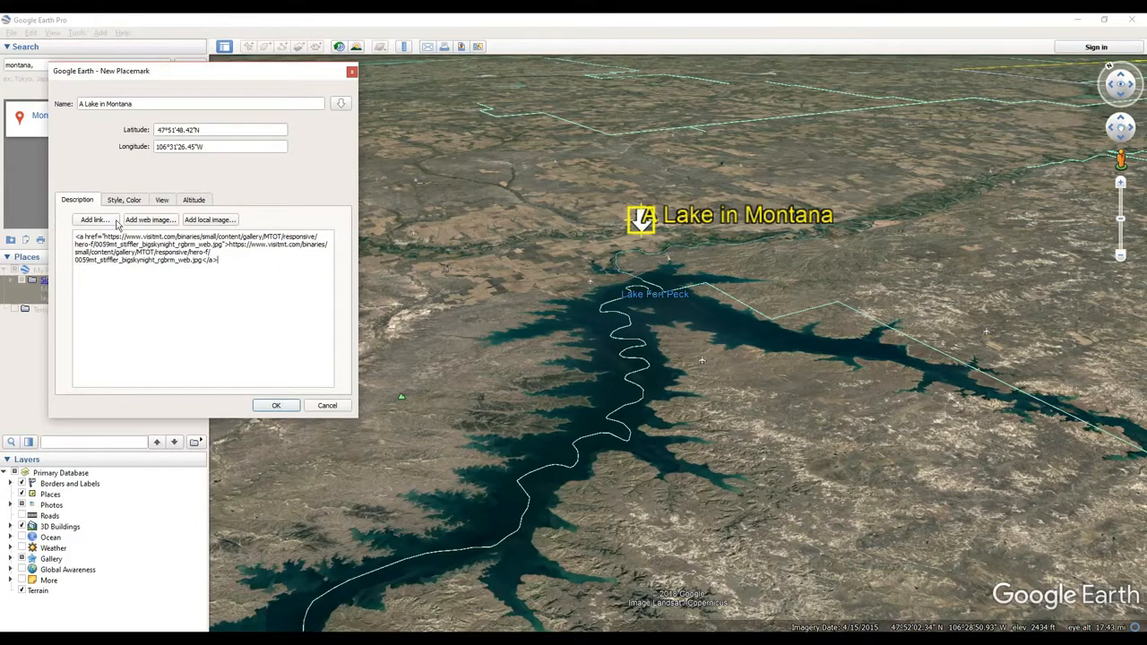
left_click(277, 405)
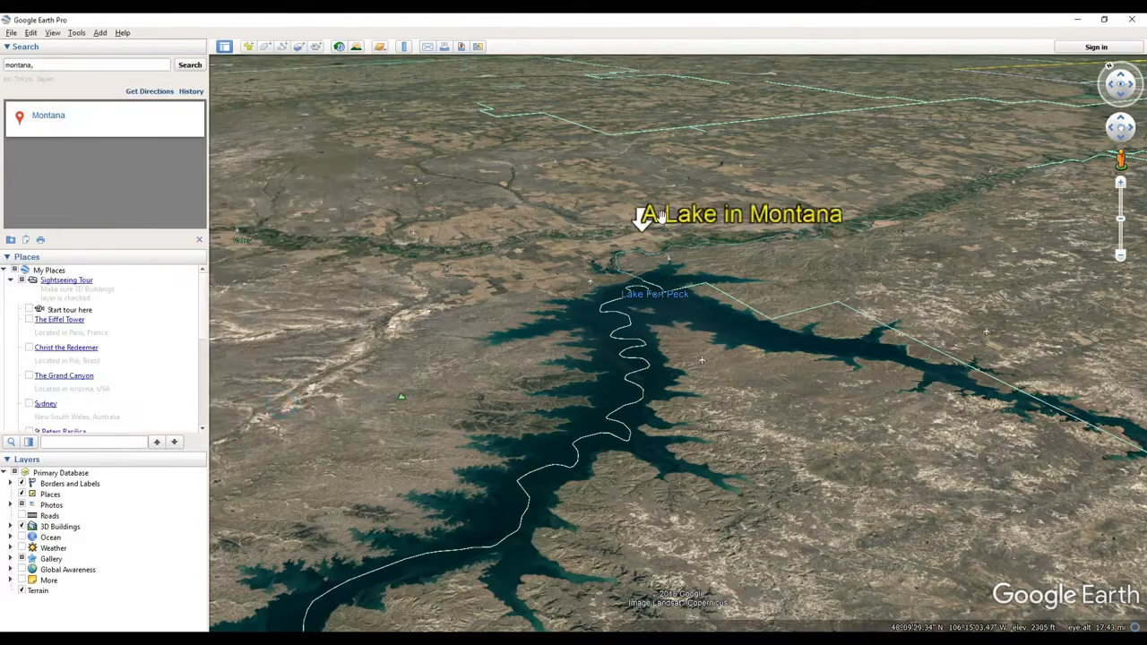
Step: Open the information balloon of the A Lake in Montana placemark to view its description link
right_click(647, 225)
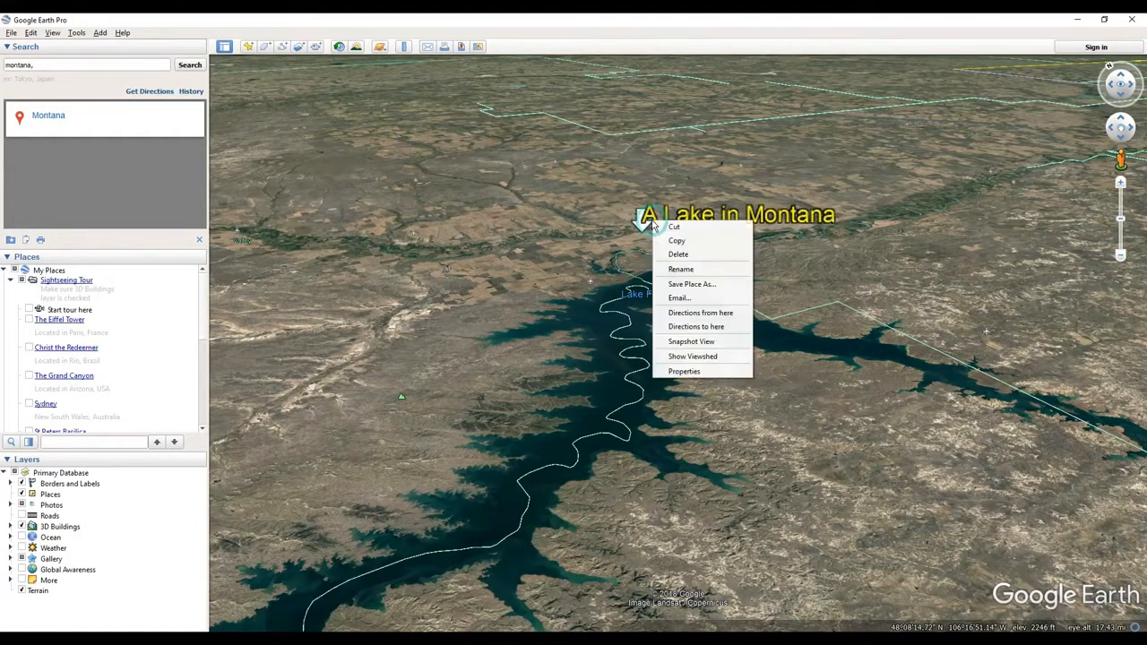
key("Escape")
left_click(641, 222)
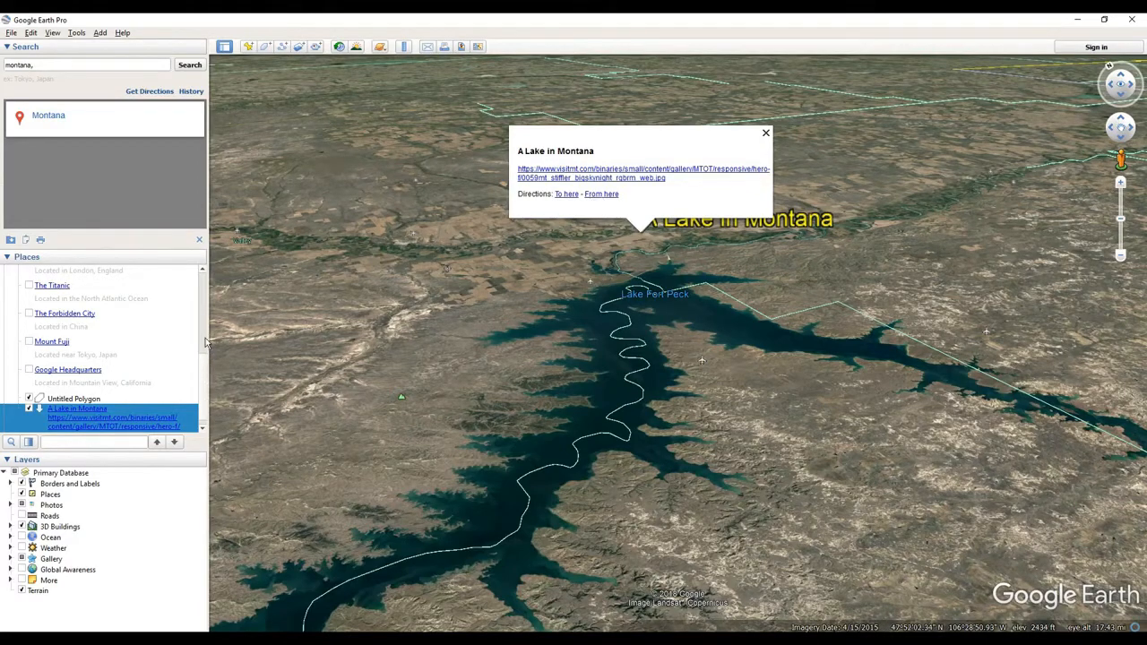
Step: Browse the saved places to the A Lake in Montana placemark and review its available actions, such as Save Place As
scroll(205, 349, "up", 3)
scroll(205, 358, "down", 5)
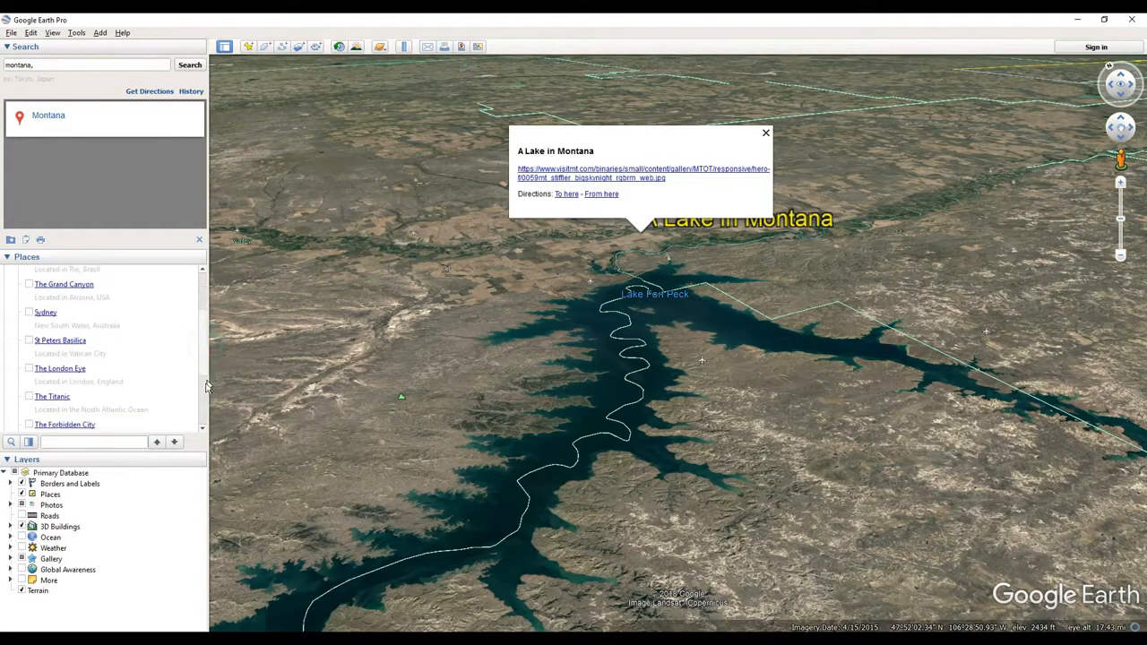
scroll(202, 327, "up", 1)
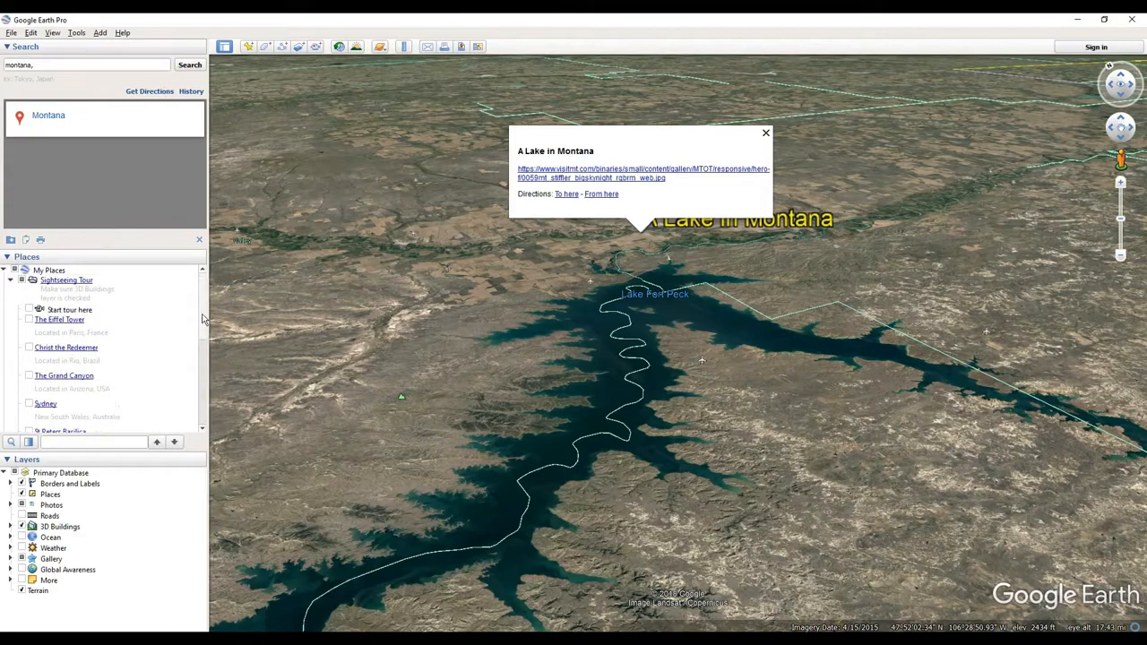
left_click_drag(206, 341, 212, 432)
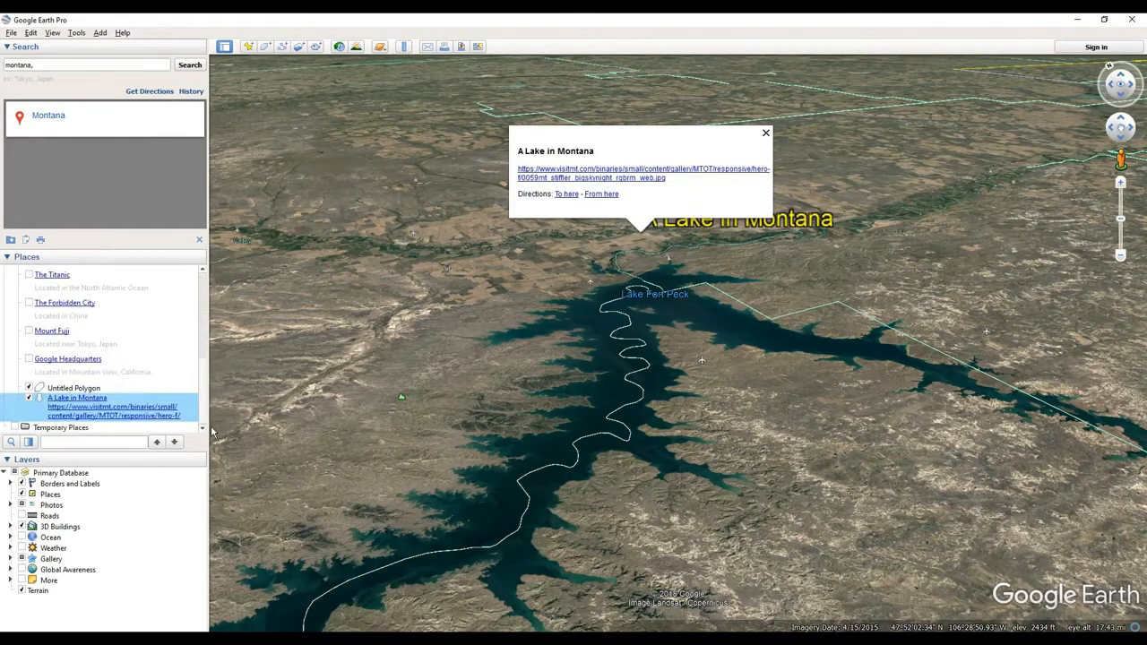
right_click(43, 399)
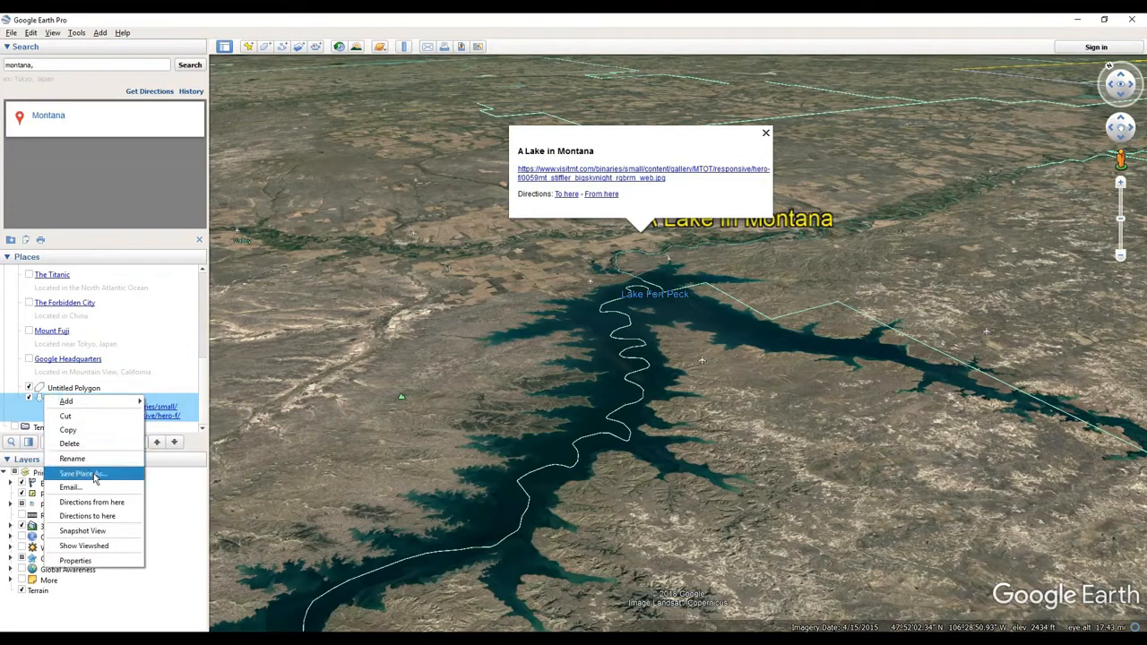
left_click(661, 357)
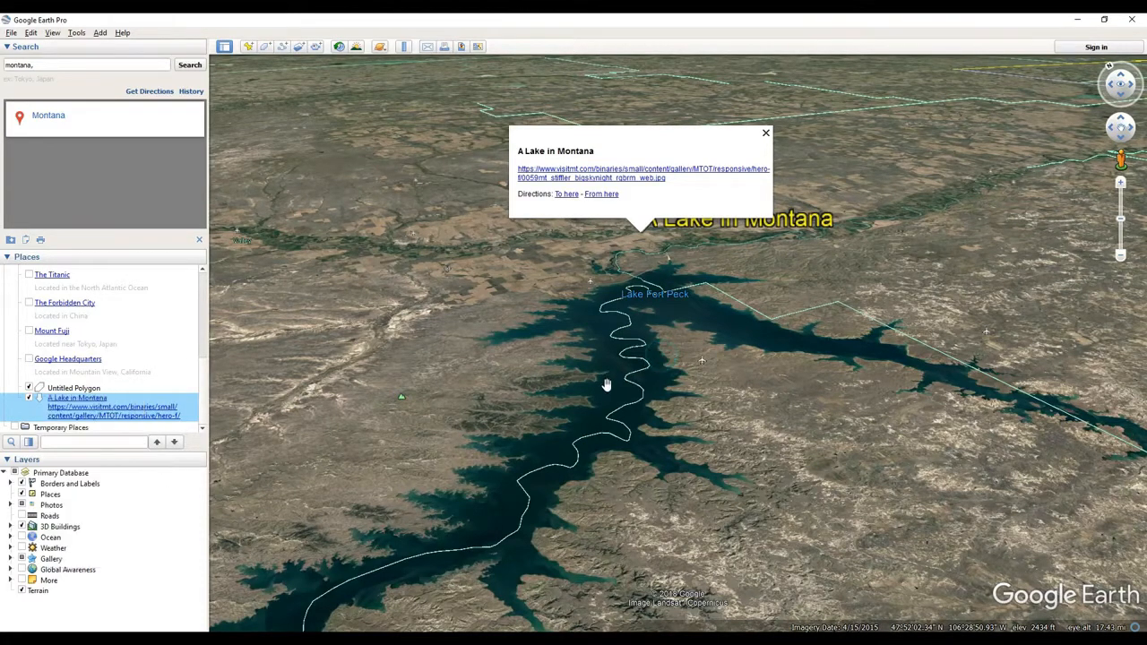
Step: View the lake and its placemark from a wider, more overhead perspective with the information balloon closed
middle_click_drag(628, 378, 611, 302)
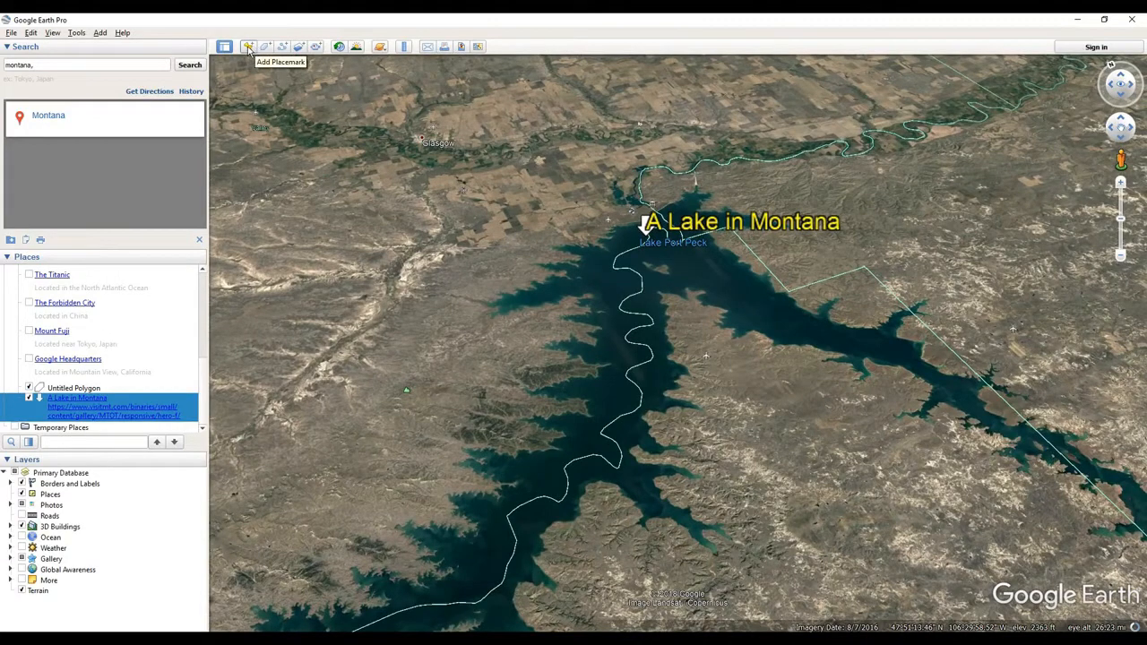
middle_click_drag(595, 240, 648, 429)
left_click_drag(648, 430, 668, 398)
scroll(668, 398, "down", 3)
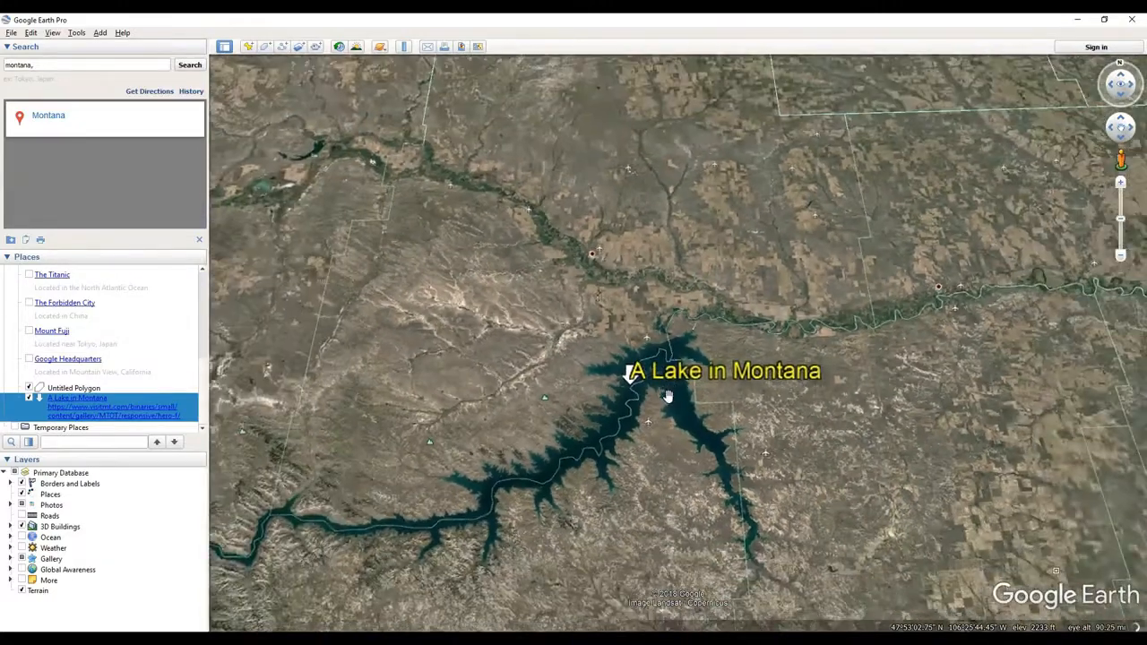